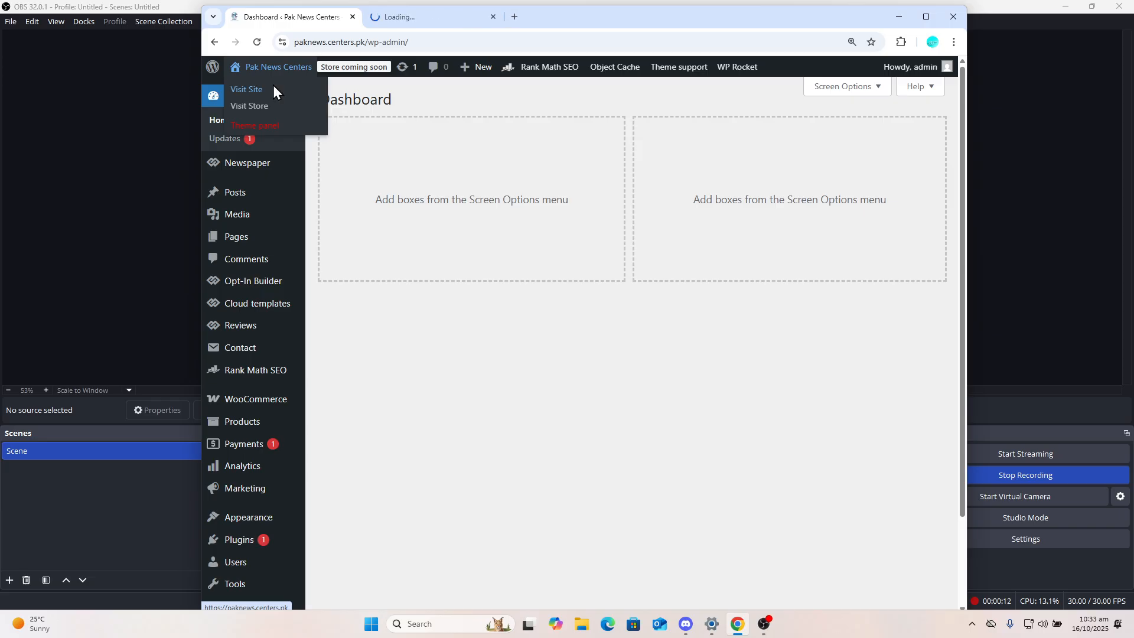
View the site's current homepage and open the Newspaper theme's welcome page in the admin dashboard
{"action": "left_click", "coordinate": [409, 23]}
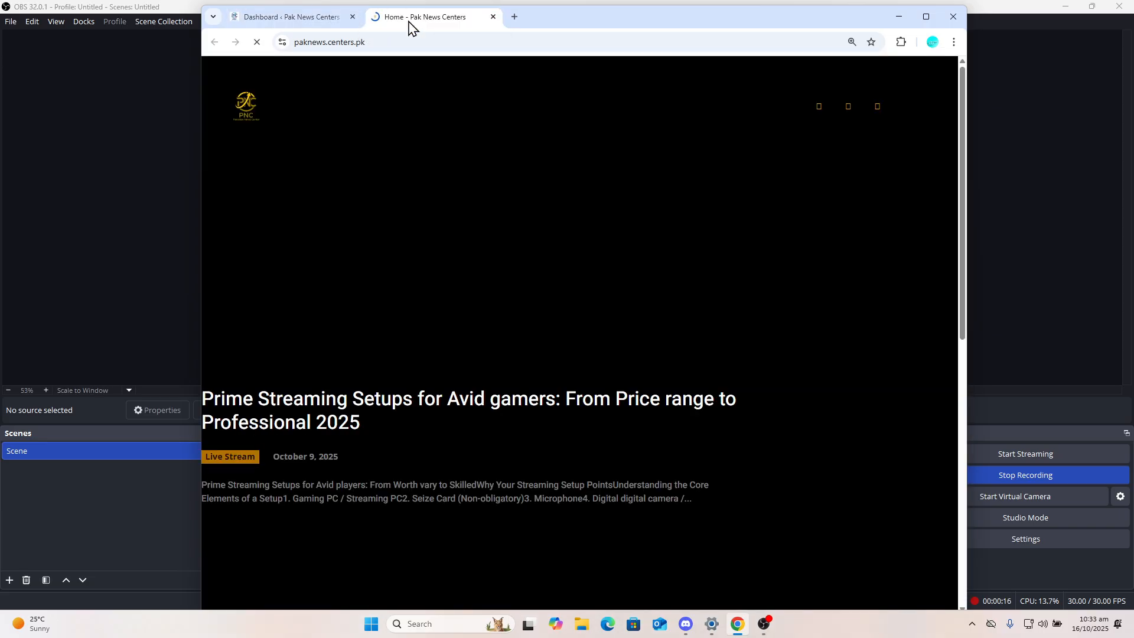
{"action": "left_click", "coordinate": [291, 24]}
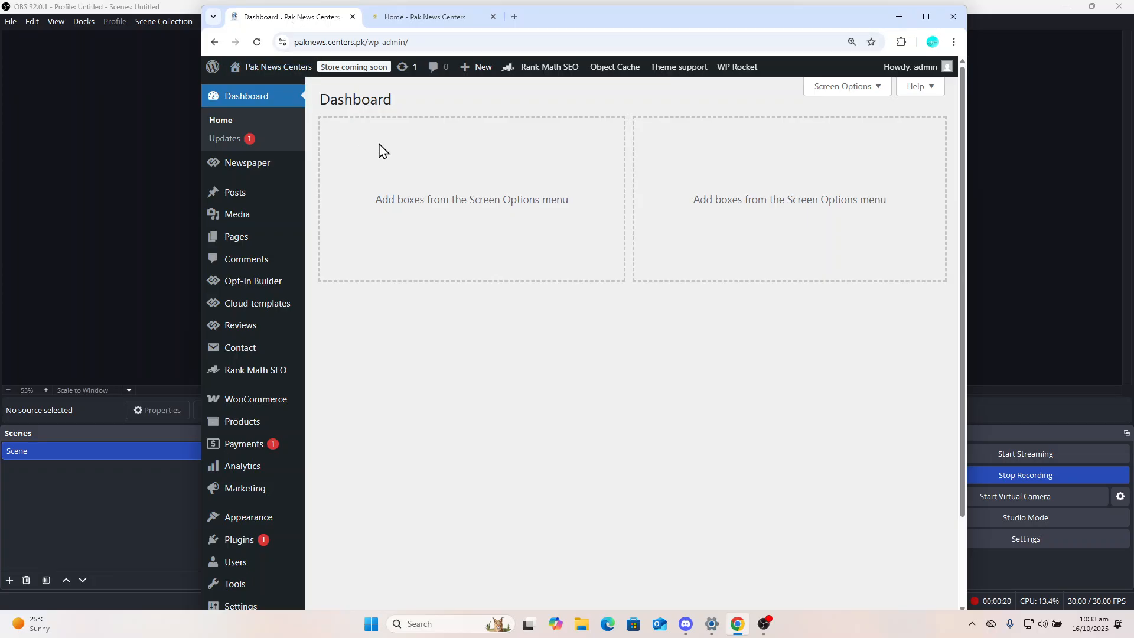
{"action": "left_click", "coordinate": [249, 168]}
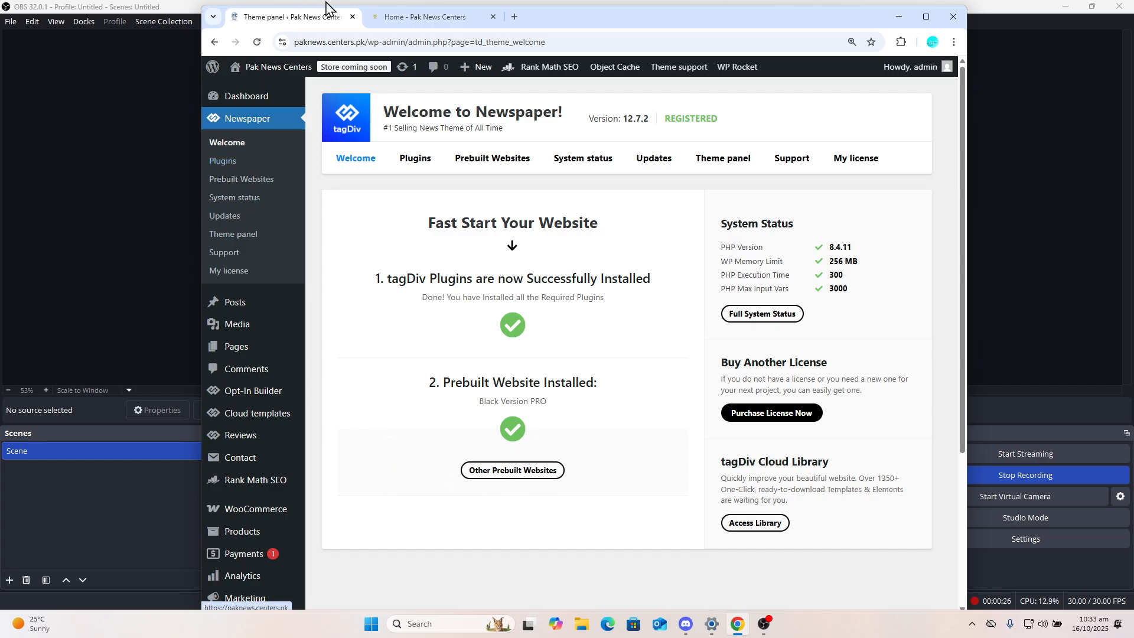
{"action": "left_click", "coordinate": [401, 27]}
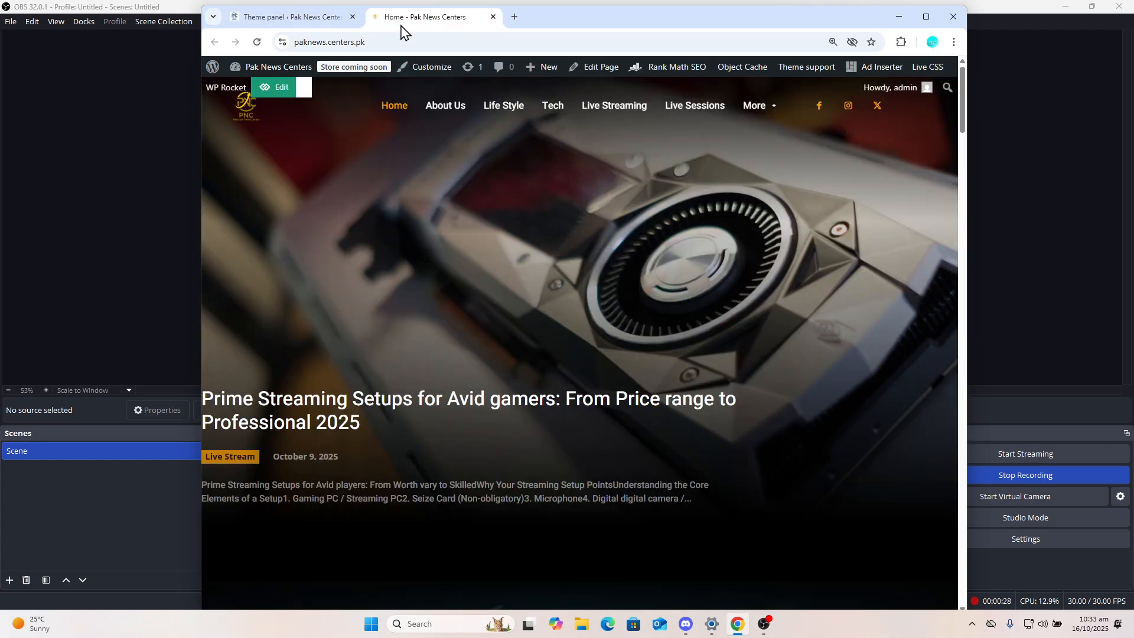
{"action": "left_click", "coordinate": [272, 27]}
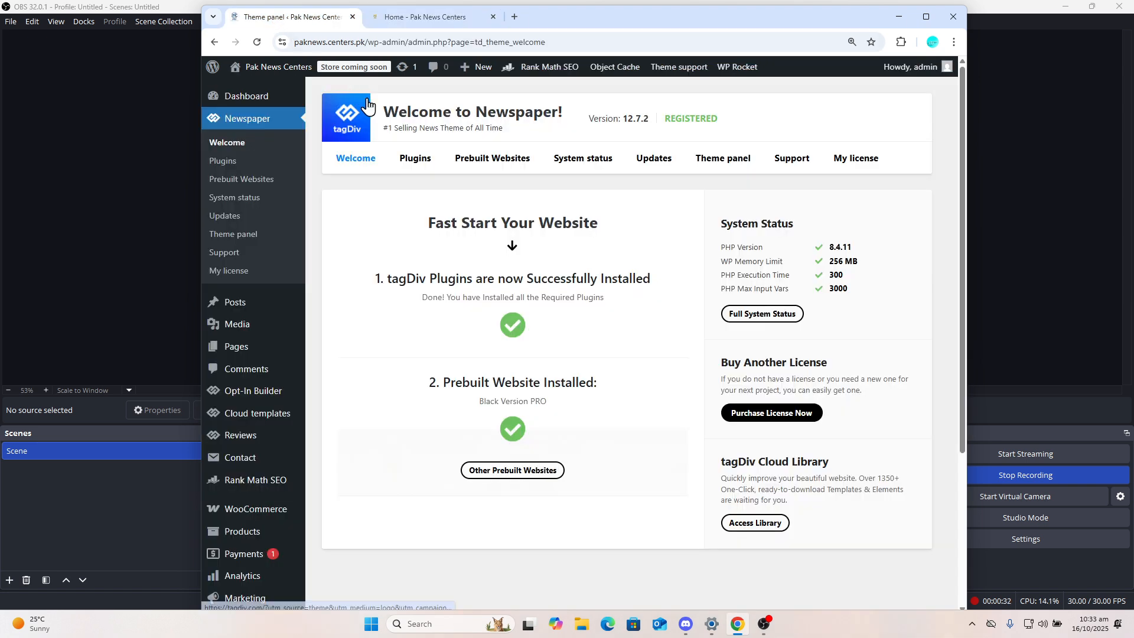
Open the Newspaper theme's prebuilt websites and filter them to the RTL category
{"action": "left_click", "coordinate": [497, 165]}
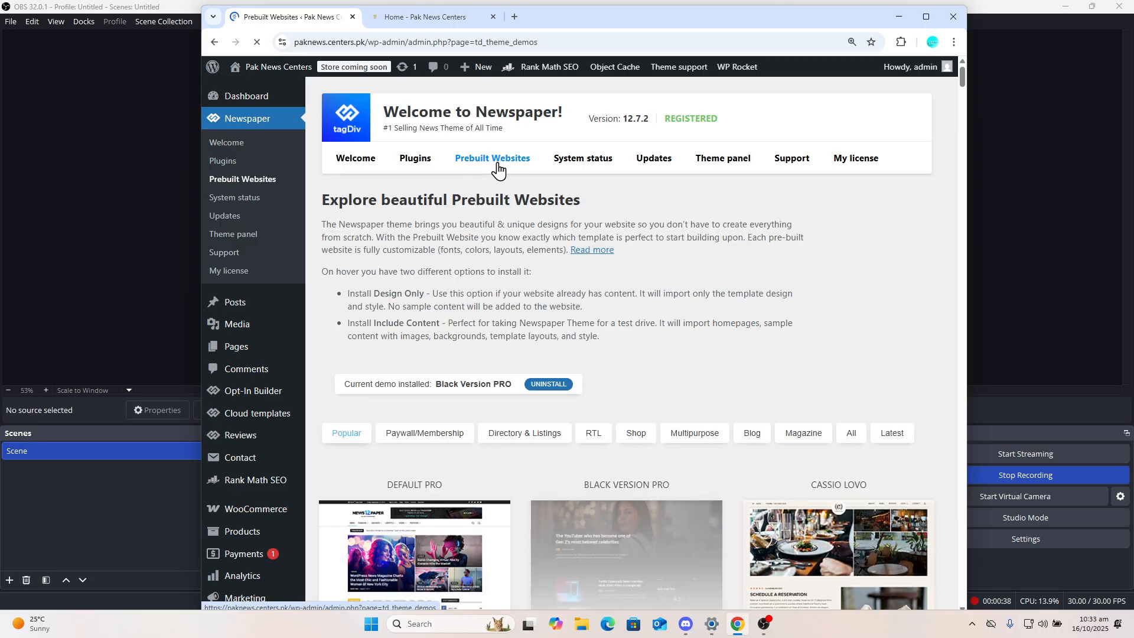
{"action": "scroll", "coordinate": [498, 170], "scroll_direction": "down", "scroll_amount": 5}
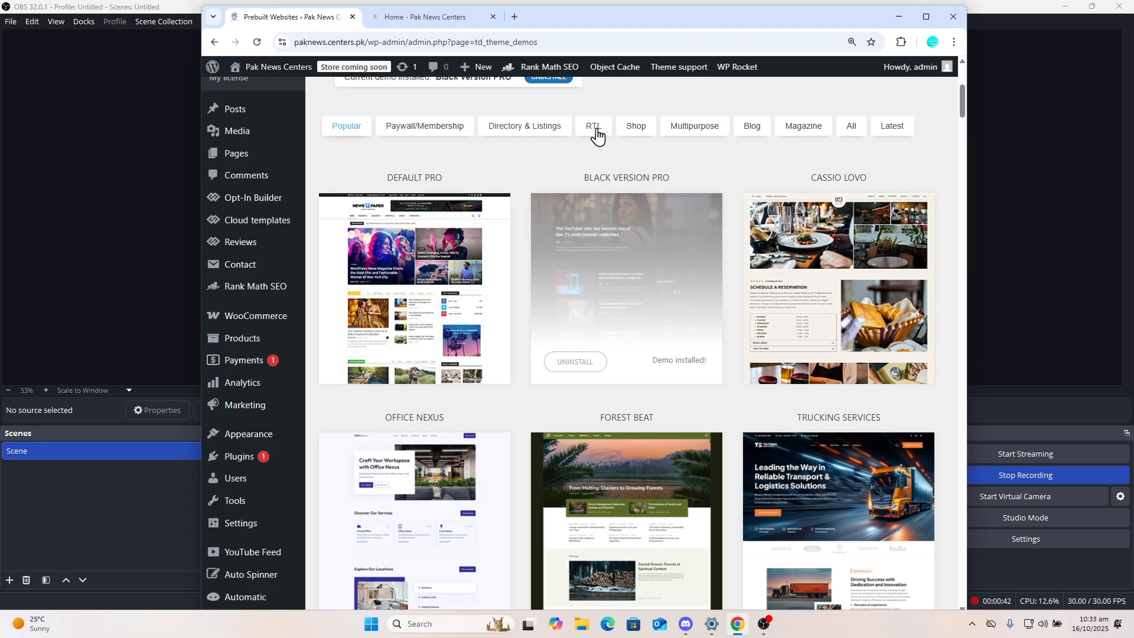
{"action": "left_click", "coordinate": [593, 127]}
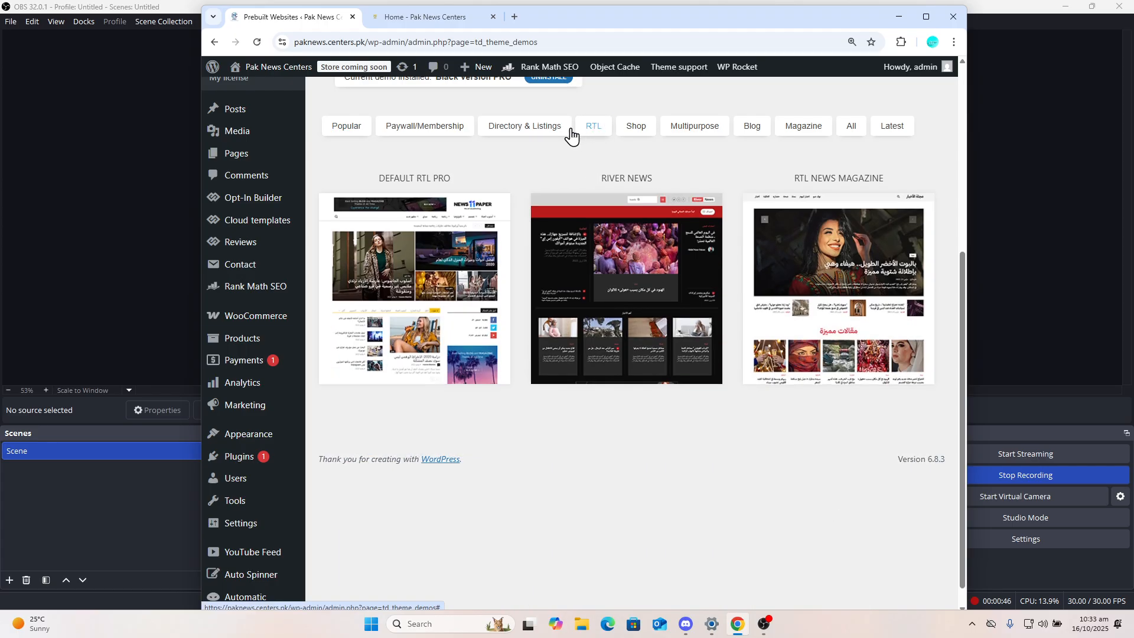
Install the Default RTL PRO prebuilt website as design only, without sample content
{"action": "mouse_move", "coordinate": [452, 277]}
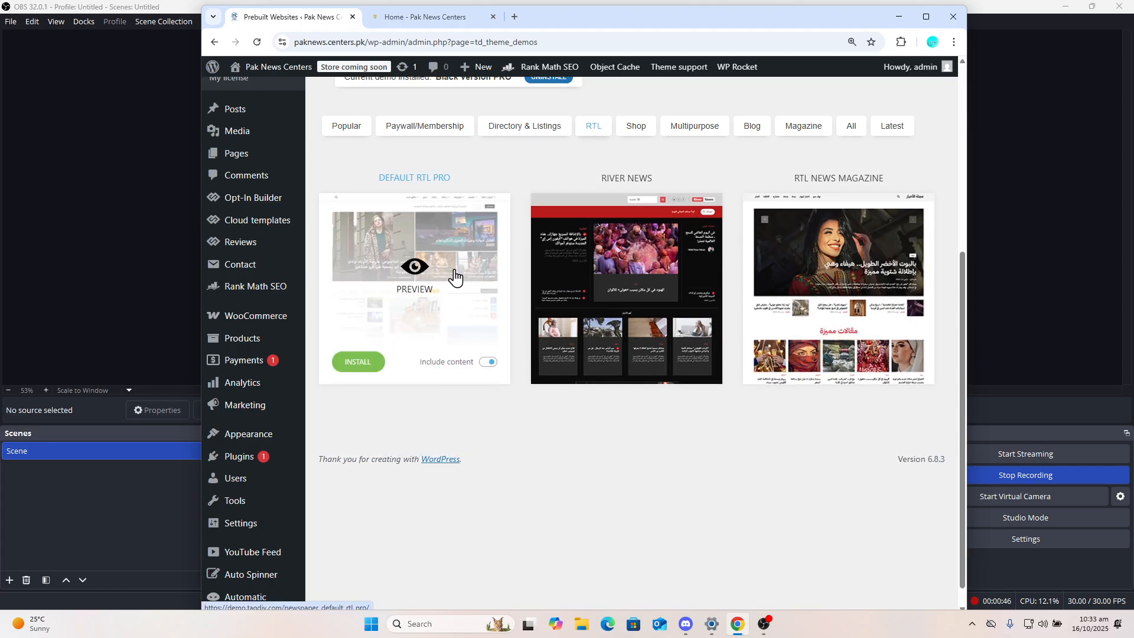
{"action": "left_click", "coordinate": [489, 364]}
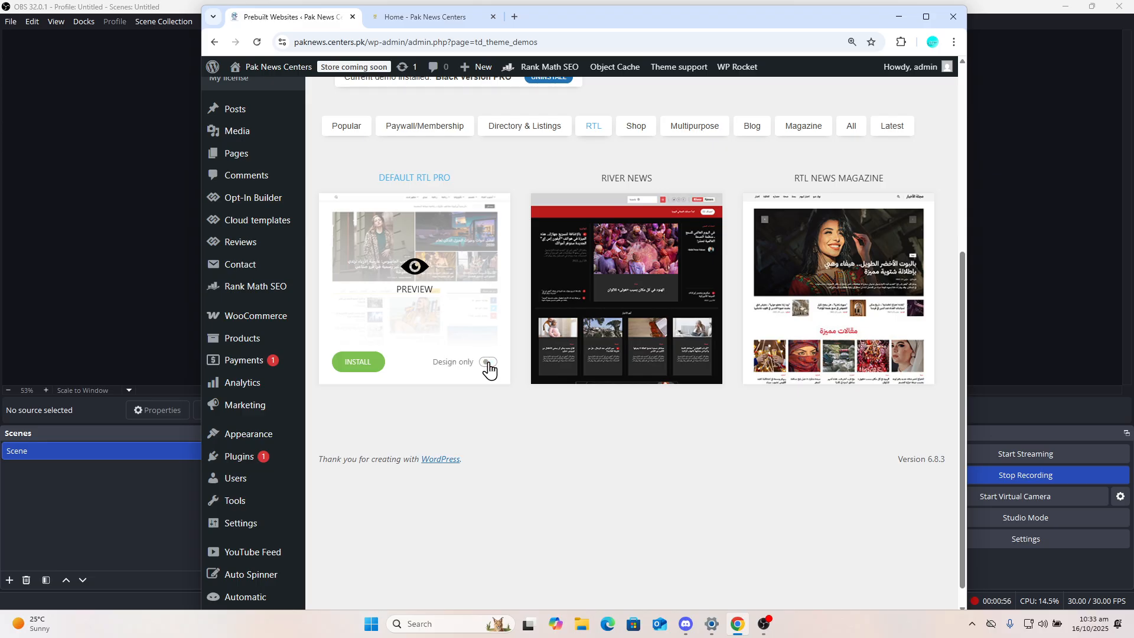
{"action": "left_click", "coordinate": [364, 361]}
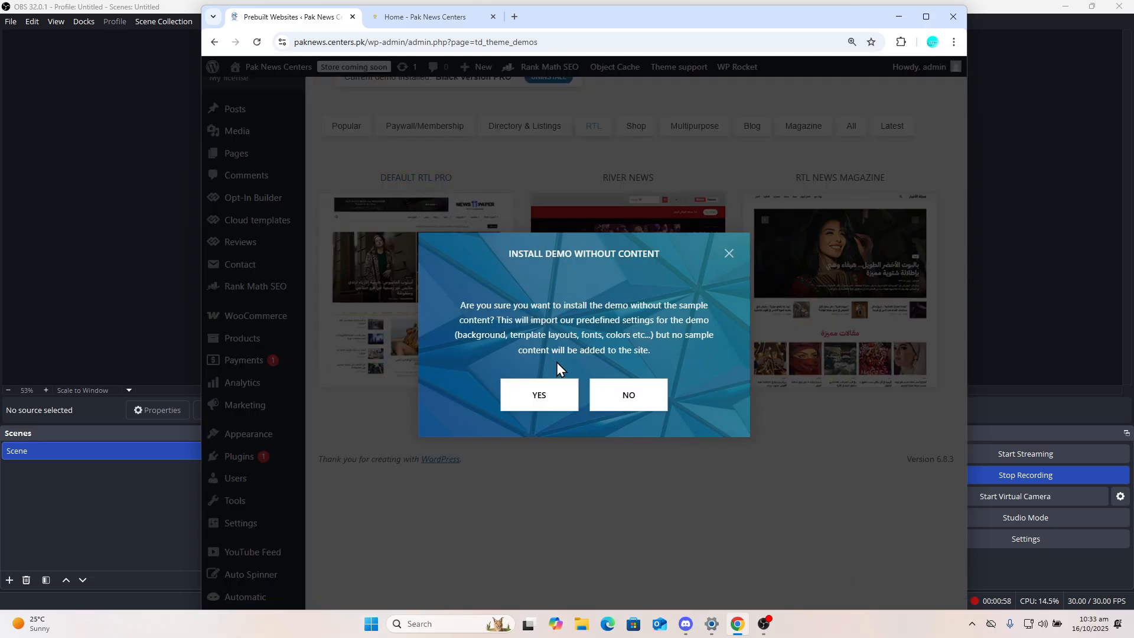
{"action": "left_click", "coordinate": [555, 399]}
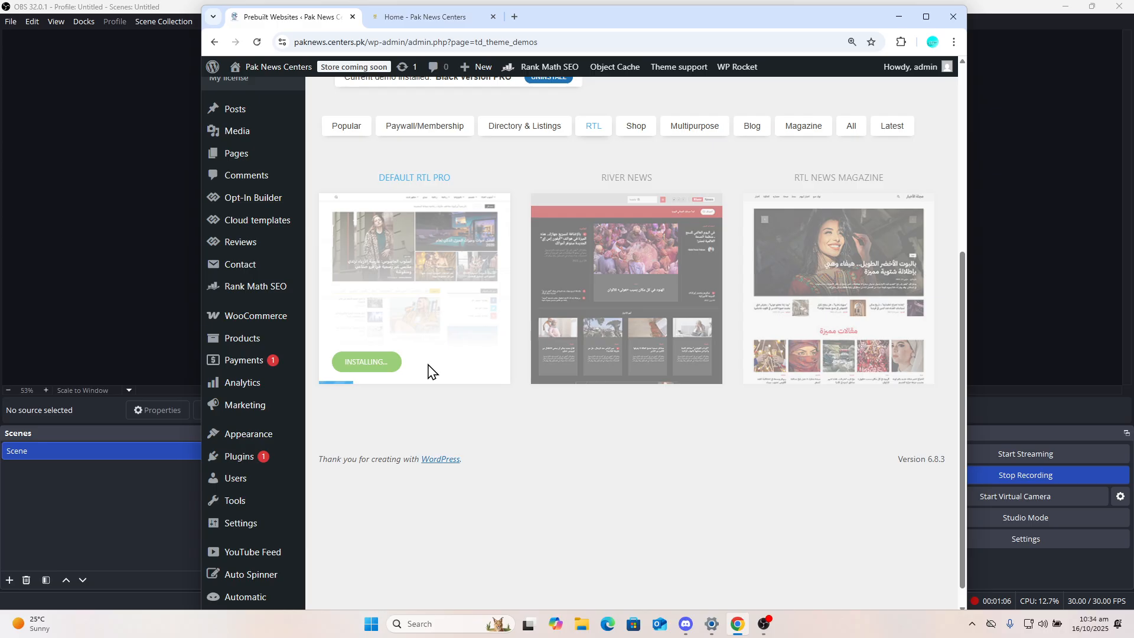
Open the live site in a new browser tab from the prebuilt websites page and switch to it
{"action": "left_click", "coordinate": [455, 21]}
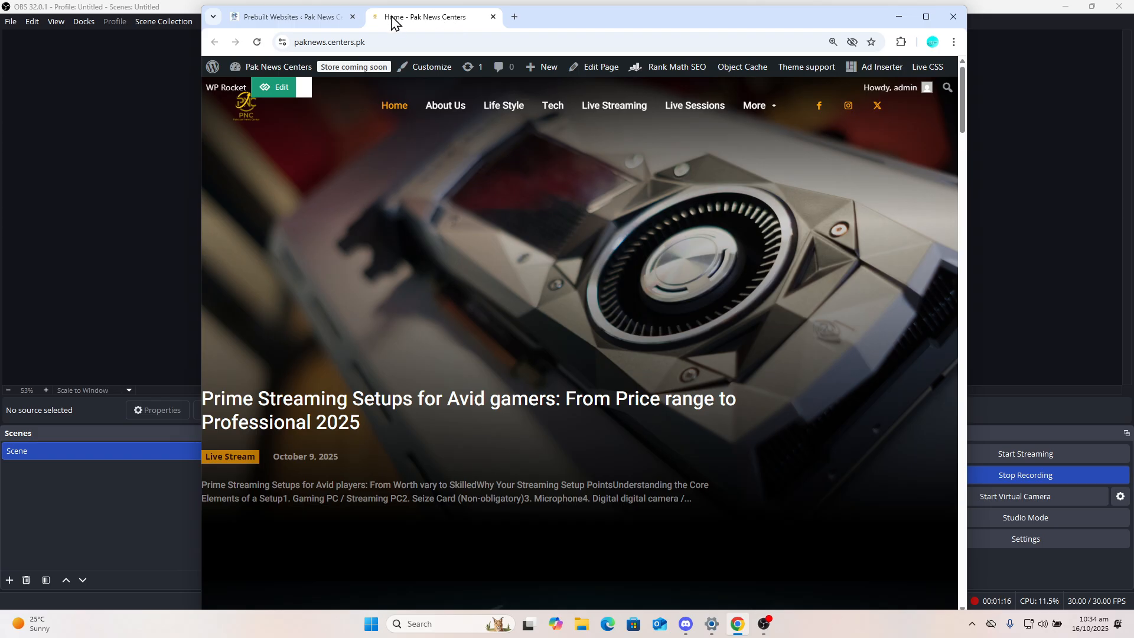
{"action": "left_click", "coordinate": [333, 27]}
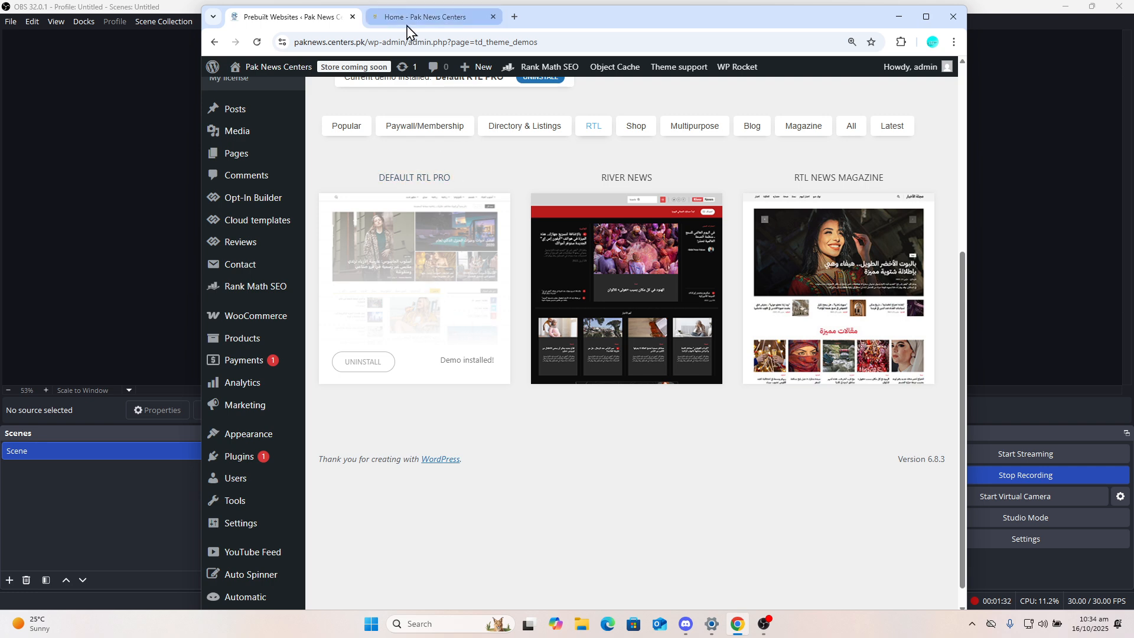
{"action": "mouse_move", "coordinate": [304, 67]}
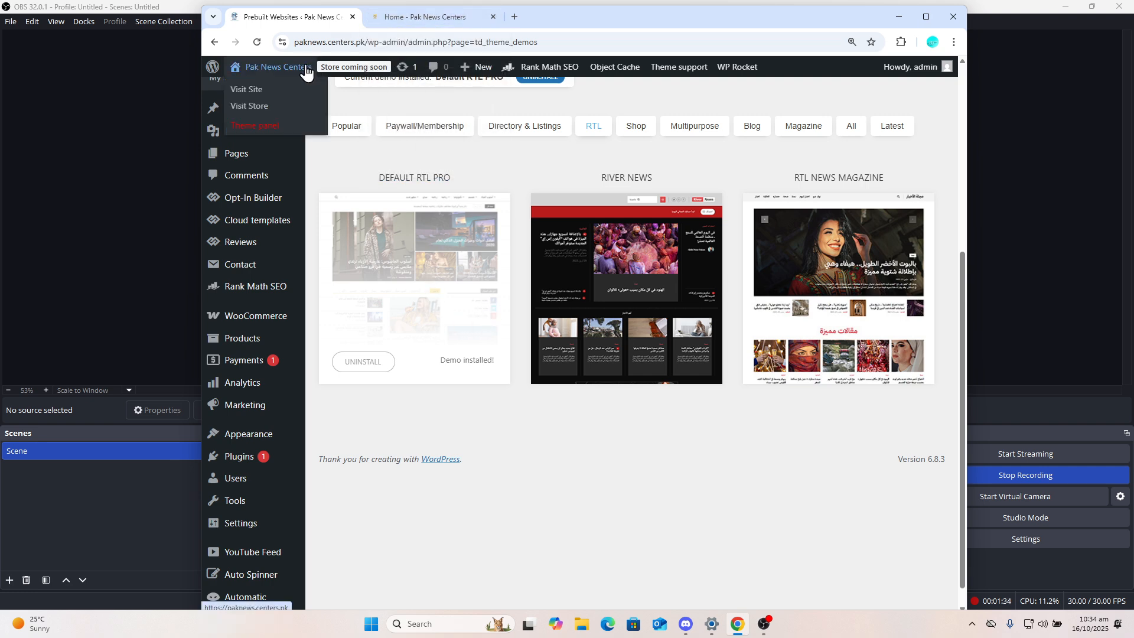
{"action": "middle_click", "coordinate": [255, 90]}
{"action": "left_click", "coordinate": [534, 22]}
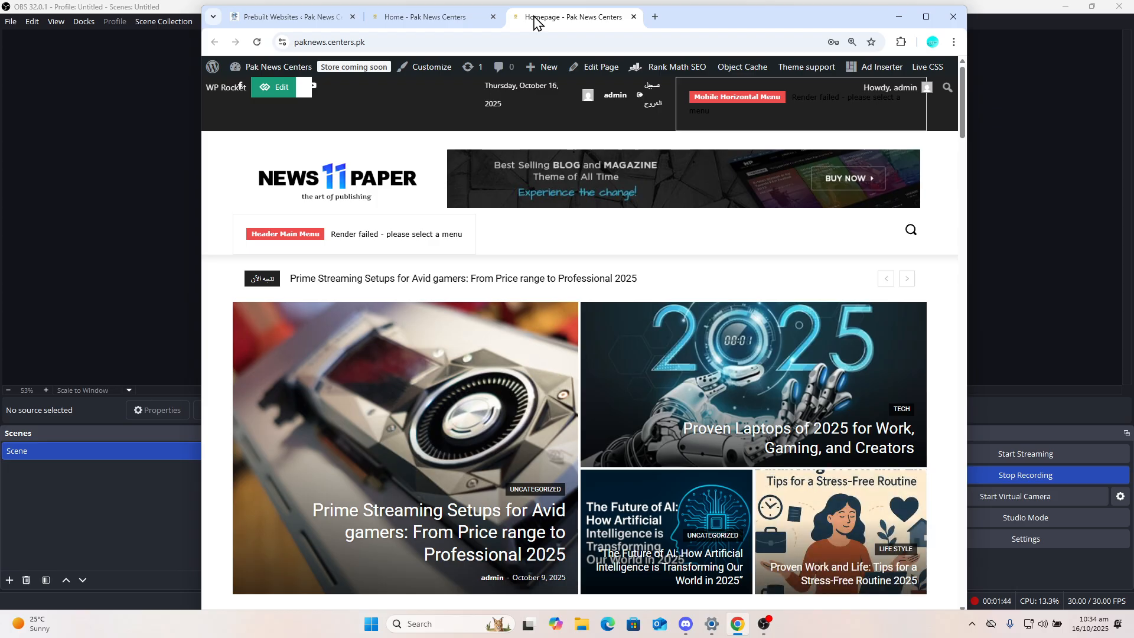
Examine the homepage's header, featured posts, article sections and sidebar under the Default RTL PRO design
{"action": "key", "text": "Down"}
{"action": "key", "text": "Down"}
{"action": "key", "text": "Down"}
{"action": "key", "text": "Down"}
{"action": "key", "text": "Down"}
{"action": "key", "text": "Down"}
{"action": "key", "text": "Down"}
{"action": "key", "text": "Down"}
{"action": "key", "text": "Down"}
{"action": "key", "text": "Down"}
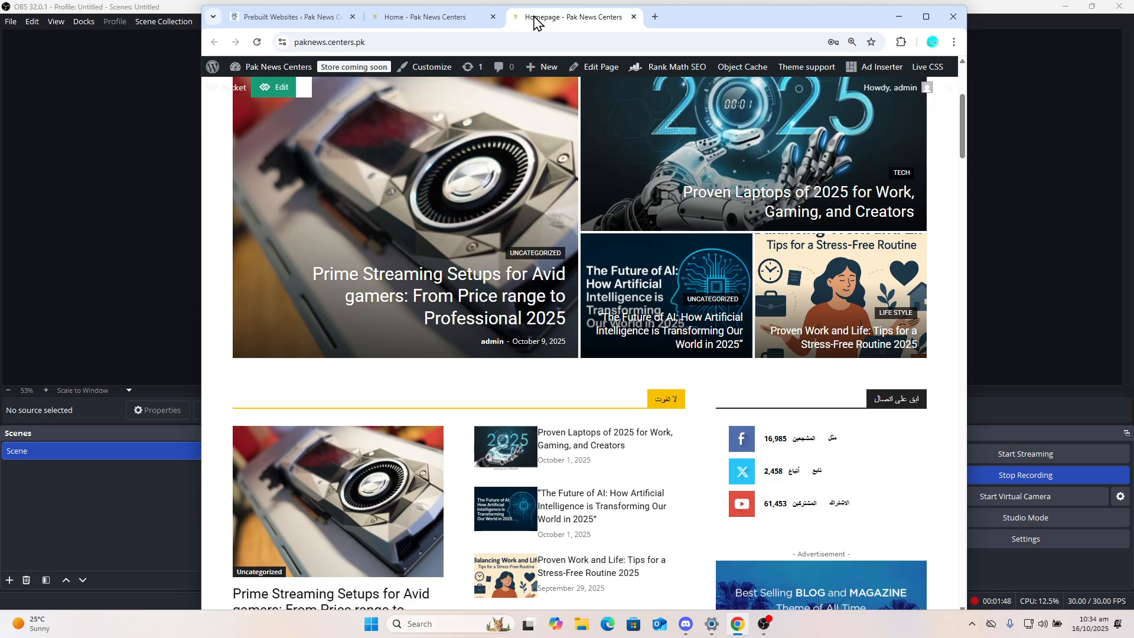
{"action": "key", "text": "Down"}
{"action": "key", "text": "Down"}
{"action": "key", "text": "Down"}
{"action": "key", "text": "Down"}
{"action": "key", "text": "Down"}
{"action": "key", "text": "Down"}
{"action": "key", "text": "Down"}
{"action": "key", "text": "Down"}
{"action": "key", "text": "Down"}
{"action": "key", "text": "Down"}
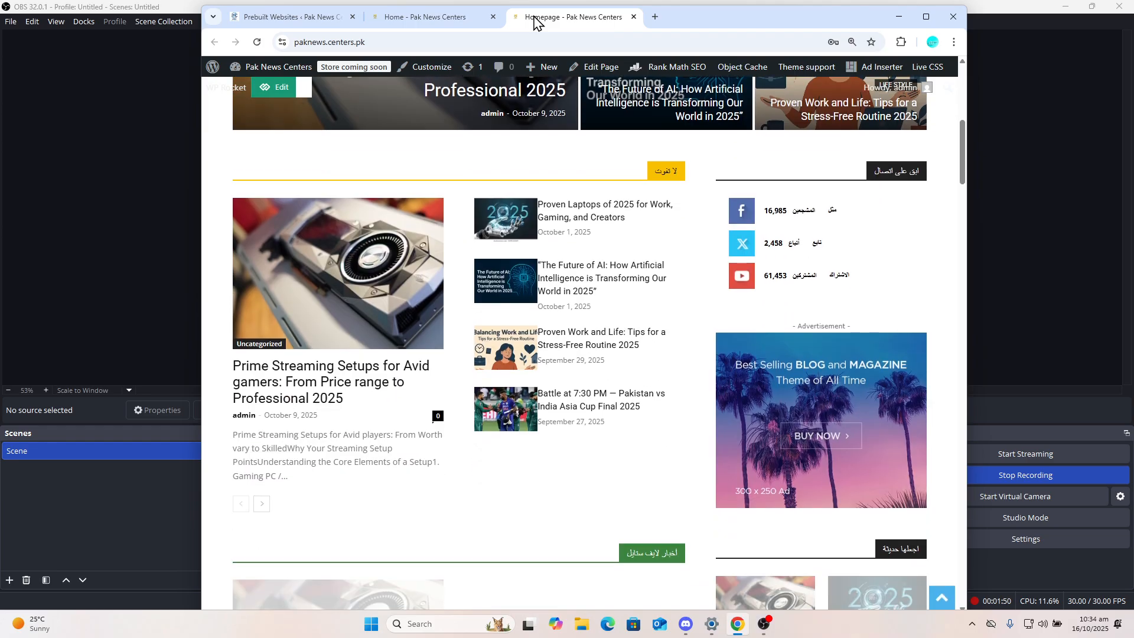
{"action": "key", "text": "Down"}
{"action": "key", "text": "Down"}
{"action": "key", "text": "Down"}
{"action": "key", "text": "Down"}
{"action": "key", "text": "Down"}
{"action": "key", "text": "Down"}
{"action": "key", "text": "Down"}
{"action": "key", "text": "Down"}
{"action": "key", "text": "Down"}
{"action": "key", "text": "Down"}
{"action": "key", "text": "Down"}
{"action": "key", "text": "Down"}
{"action": "key", "text": "Down"}
{"action": "key", "text": "Down"}
{"action": "key", "text": "Down"}
{"action": "key", "text": "Down"}
{"action": "key", "text": "Down"}
{"action": "key", "text": "Down"}
{"action": "key", "text": "Down"}
{"action": "key", "text": "Down"}
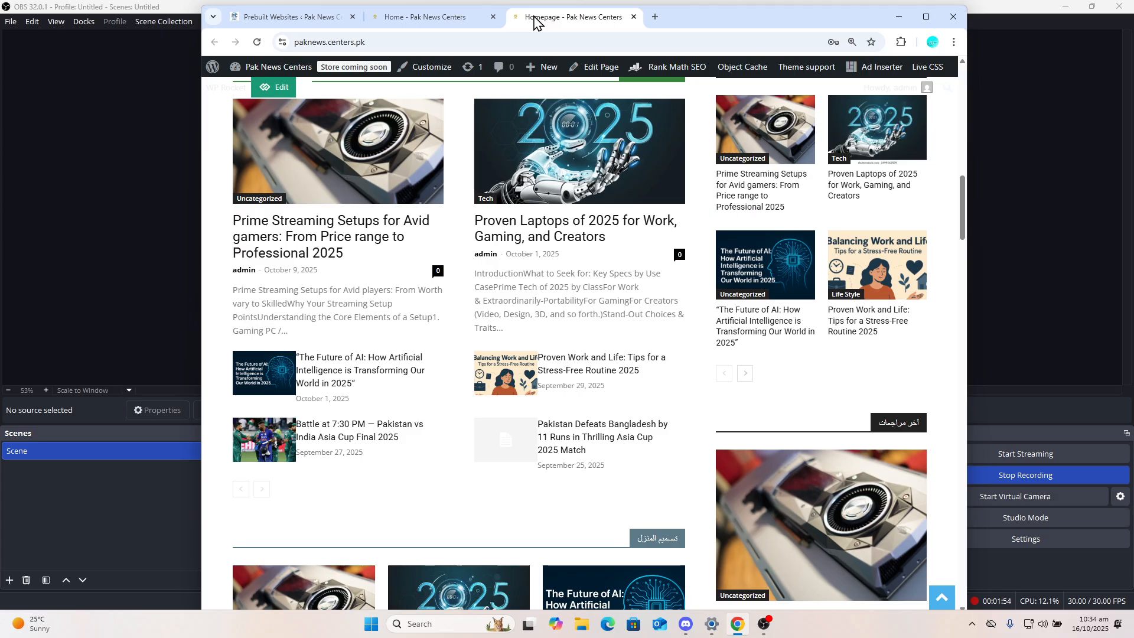
{"action": "key", "text": "Down"}
{"action": "key", "text": "Down"}
{"action": "key", "text": "Down"}
{"action": "key", "text": "Down"}
{"action": "key", "text": "Down"}
{"action": "key", "text": "Down"}
{"action": "key", "text": "Down"}
{"action": "key", "text": "Down"}
{"action": "key", "text": "Down"}
{"action": "key", "text": "Down"}
{"action": "key", "text": "Down"}
{"action": "key", "text": "Down"}
{"action": "key", "text": "Down"}
{"action": "key", "text": "Down"}
{"action": "key", "text": "Down"}
{"action": "key", "text": "Down"}
{"action": "key", "text": "Down"}
{"action": "key", "text": "Down"}
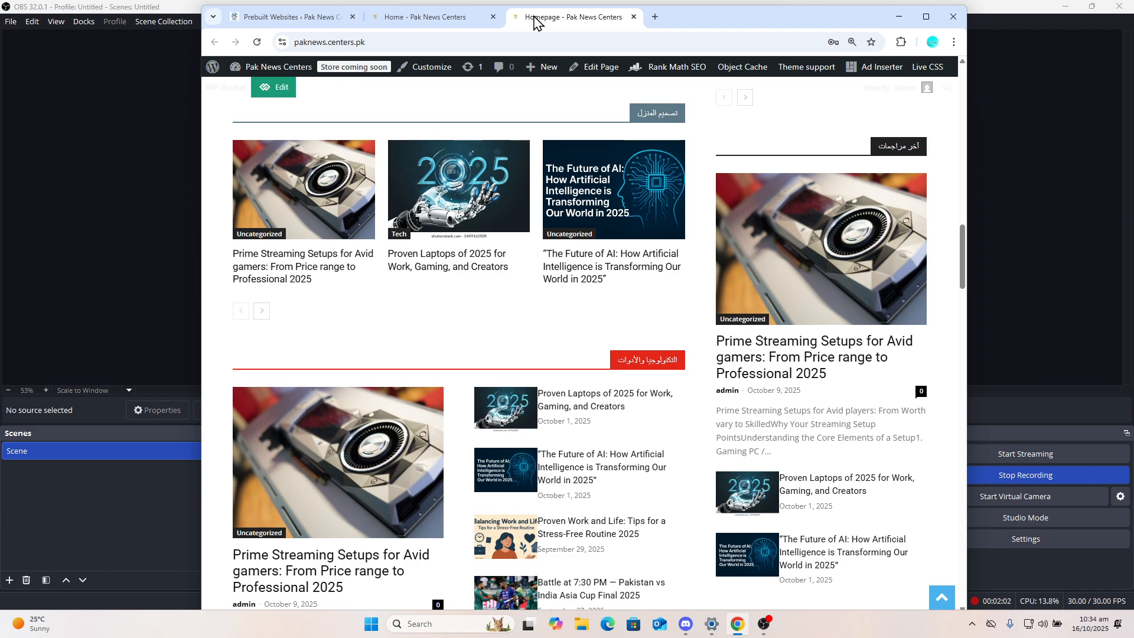
{"action": "key", "text": "Up"}
{"action": "key", "text": "Up"}
{"action": "key", "text": "Up"}
{"action": "key", "text": "Up"}
{"action": "key", "text": "Up"}
{"action": "key", "text": "Up"}
{"action": "key", "text": "Up"}
{"action": "key", "text": "Up"}
{"action": "key", "text": "Up"}
{"action": "key", "text": "Up"}
{"action": "key", "text": "Up"}
{"action": "key", "text": "Up"}
{"action": "key", "text": "Up"}
{"action": "key", "text": "Up"}
{"action": "key", "text": "Up"}
{"action": "key", "text": "Up"}
{"action": "key", "text": "Up"}
{"action": "key", "text": "Up"}
{"action": "key", "text": "Up"}
{"action": "key", "text": "Up"}
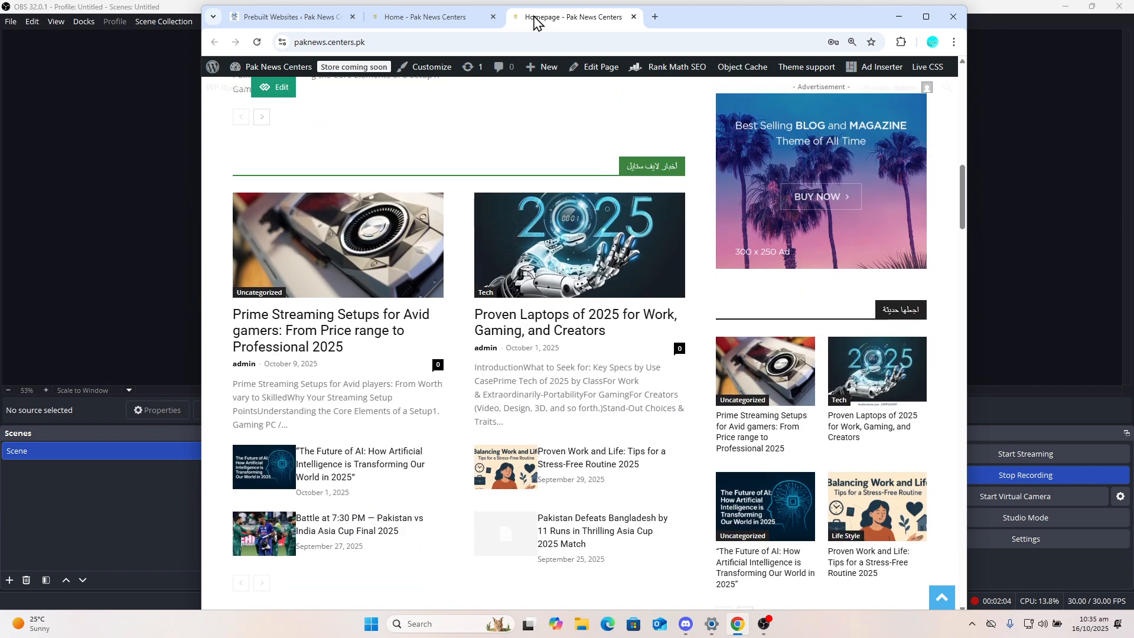
{"action": "key", "text": "Up"}
{"action": "key", "text": "Up"}
{"action": "key", "text": "Up"}
{"action": "key", "text": "Up"}
{"action": "key", "text": "Up"}
{"action": "key", "text": "Up"}
{"action": "key", "text": "Up"}
{"action": "key", "text": "Up"}
{"action": "key", "text": "Up"}
{"action": "key", "text": "Up"}
{"action": "key", "text": "Up"}
{"action": "key", "text": "Up"}
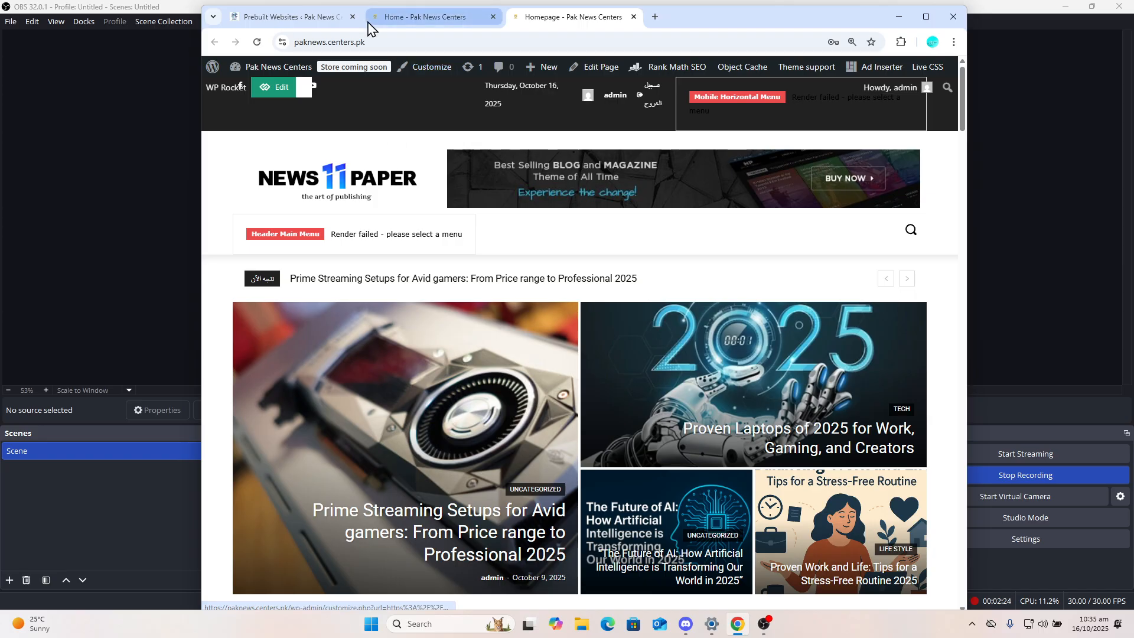
Return to the prebuilt websites page and open the Logo & Favicon settings in the Newspaper theme panel
{"action": "mouse_move", "coordinate": [288, 31]}
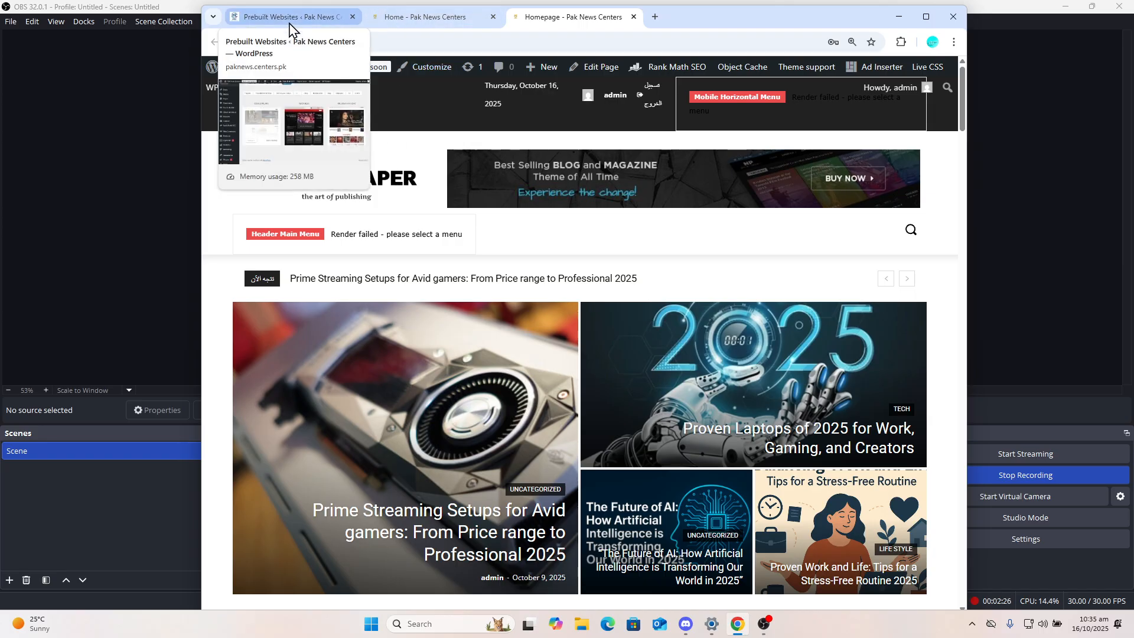
{"action": "left_click", "coordinate": [290, 19]}
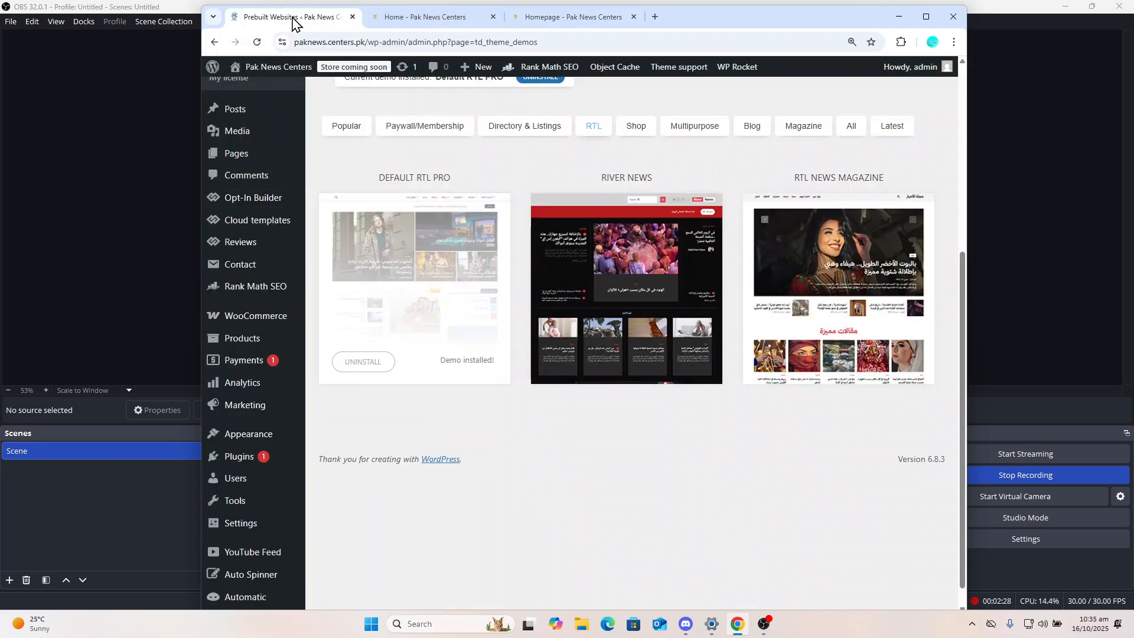
{"action": "mouse_move", "coordinate": [290, 19]}
{"action": "left_mouse_down"}
{"action": "mouse_move", "coordinate": [353, 131]}
{"action": "mouse_move", "coordinate": [280, 124]}
{"action": "mouse_move", "coordinate": [254, 88]}
{"action": "mouse_move", "coordinate": [279, 37]}
{"action": "left_mouse_up"}
{"action": "scroll", "coordinate": [626, 342], "scroll_direction": "up", "scroll_amount": 5}
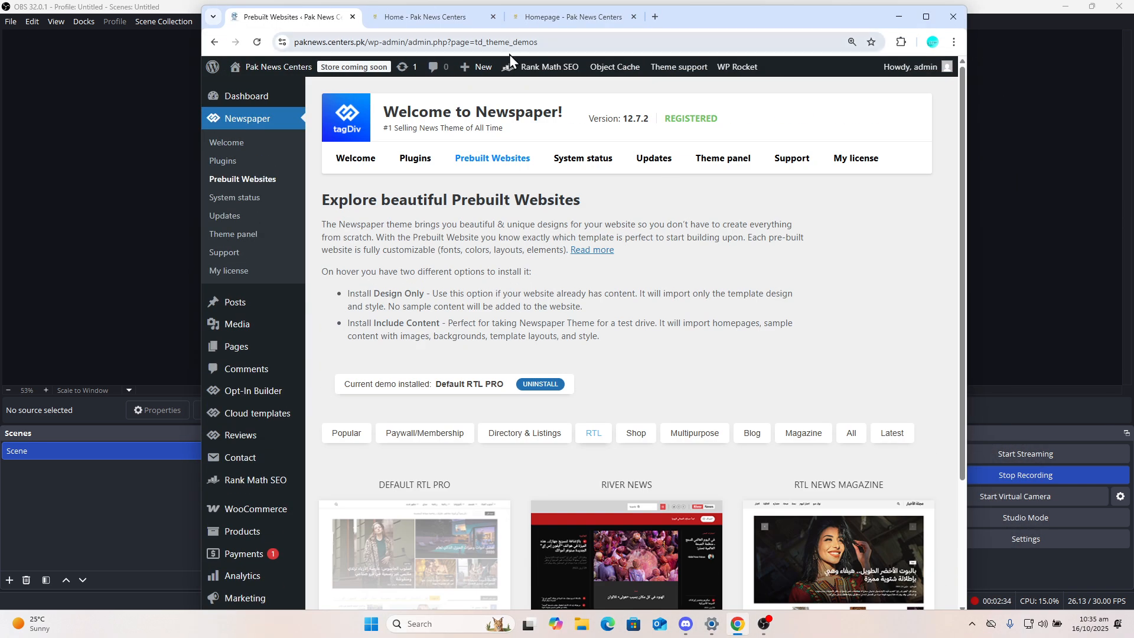
{"action": "left_click", "coordinate": [723, 172]}
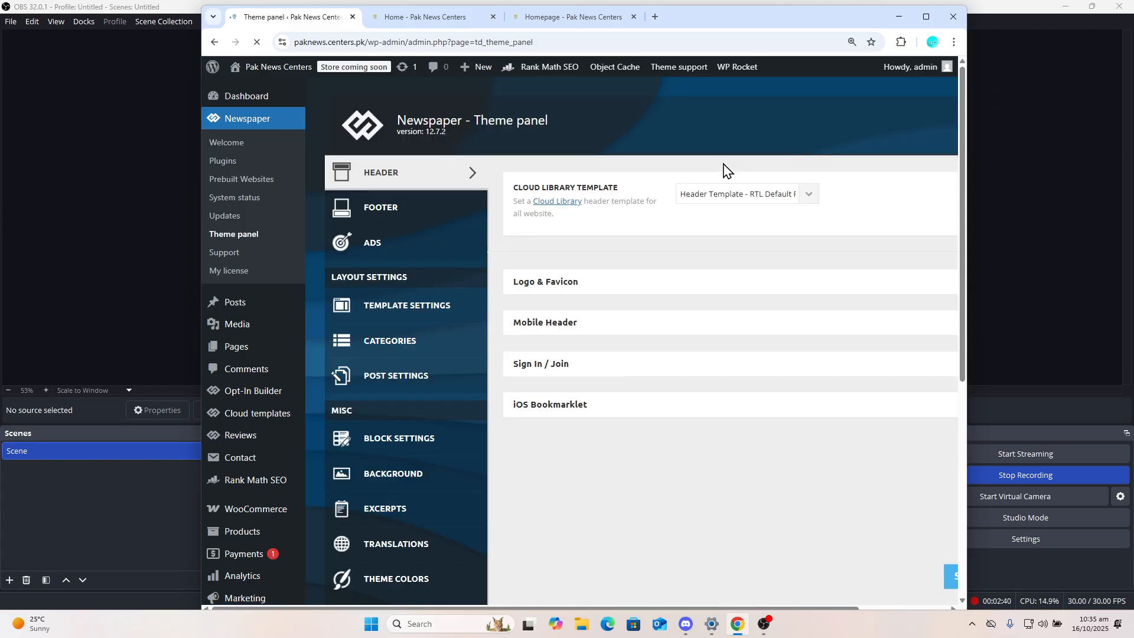
{"action": "left_click", "coordinate": [562, 290]}
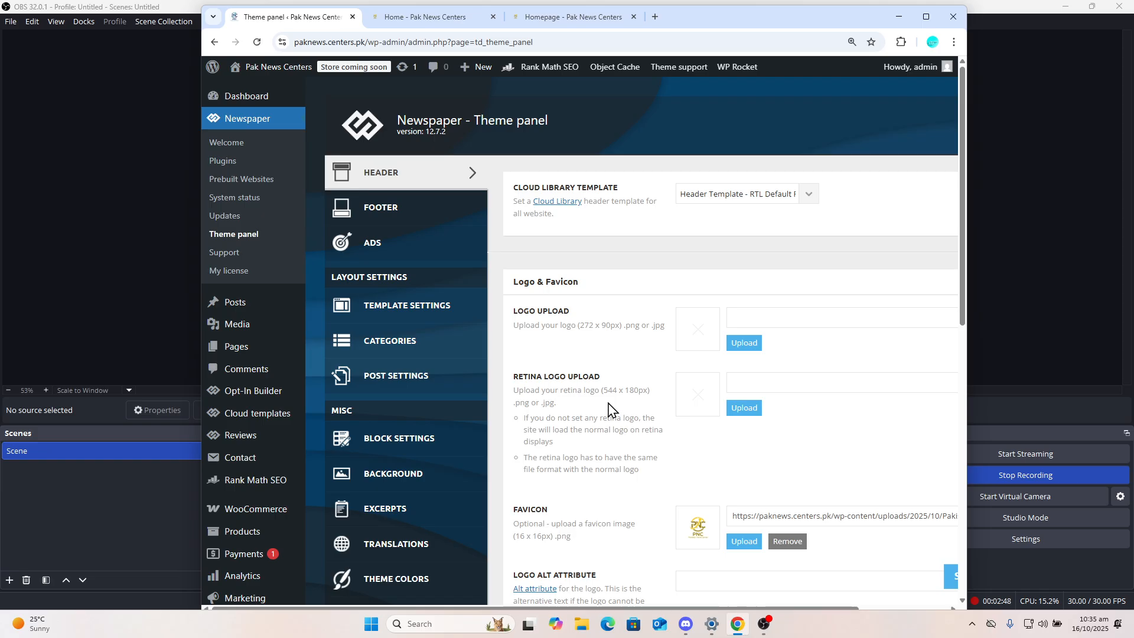
Set the header logo to Pakistan-News-1.png from the media library and save the theme settings
{"action": "left_click", "coordinate": [742, 349]}
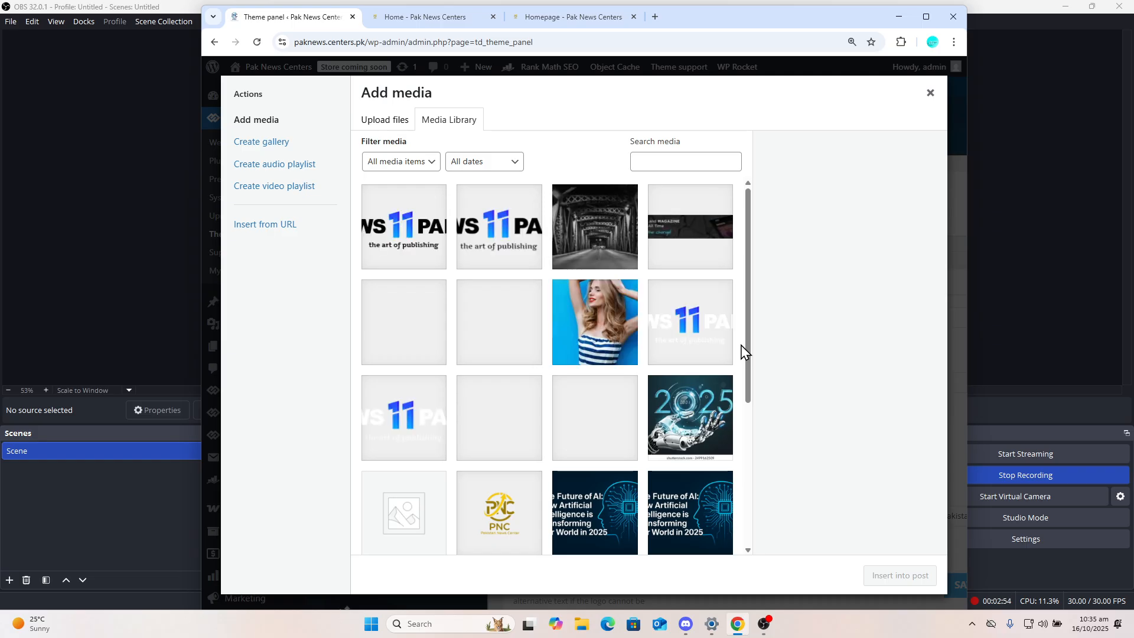
{"action": "left_click", "coordinate": [505, 515]}
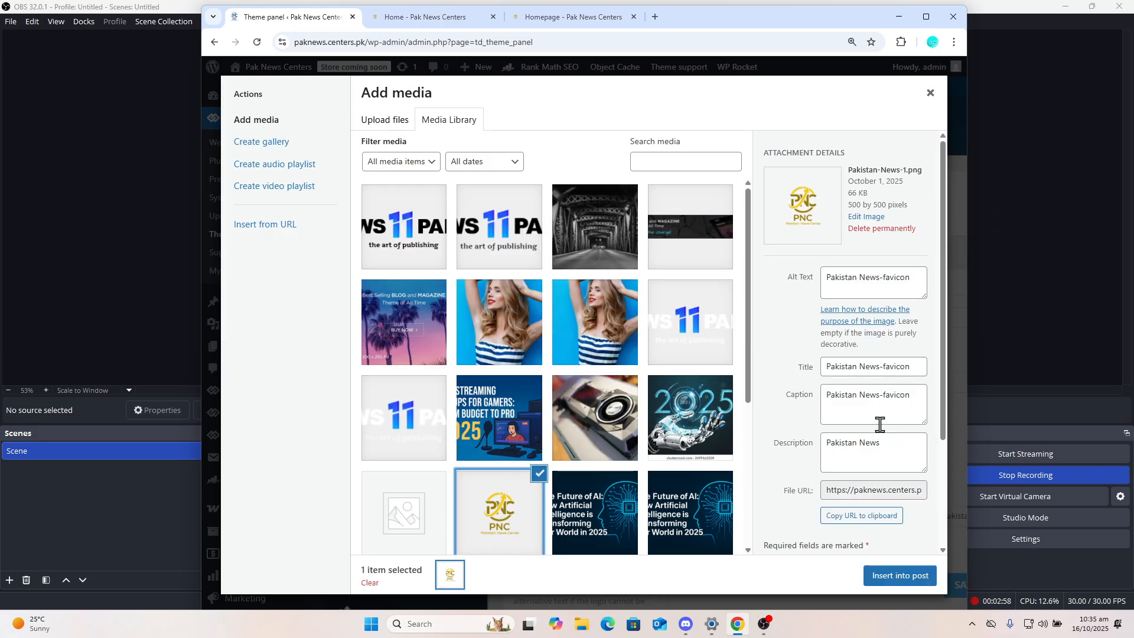
{"action": "left_click", "coordinate": [899, 576]}
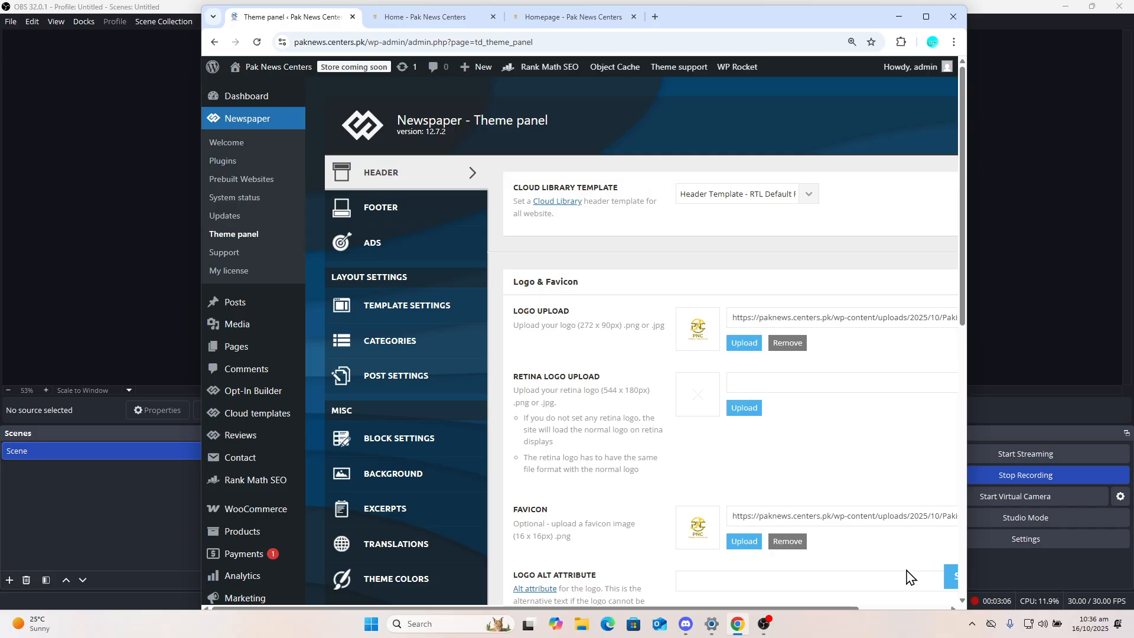
{"action": "scroll", "coordinate": [910, 577], "scroll_direction": "down", "scroll_amount": 10}
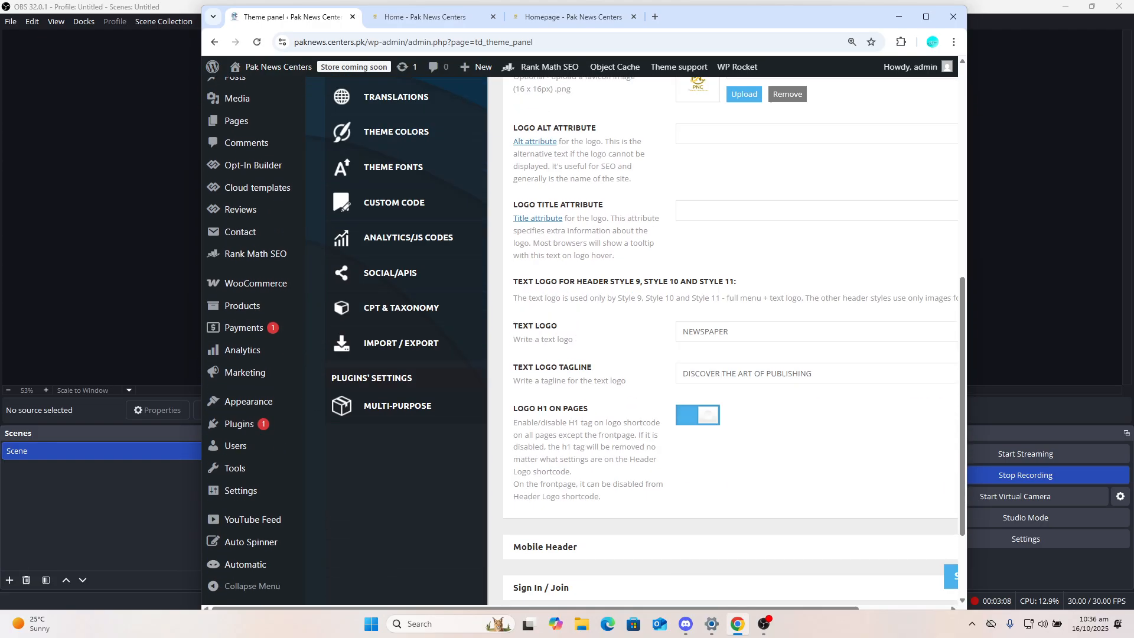
{"action": "scroll", "coordinate": [634, 337], "scroll_direction": "up", "scroll_amount": 10}
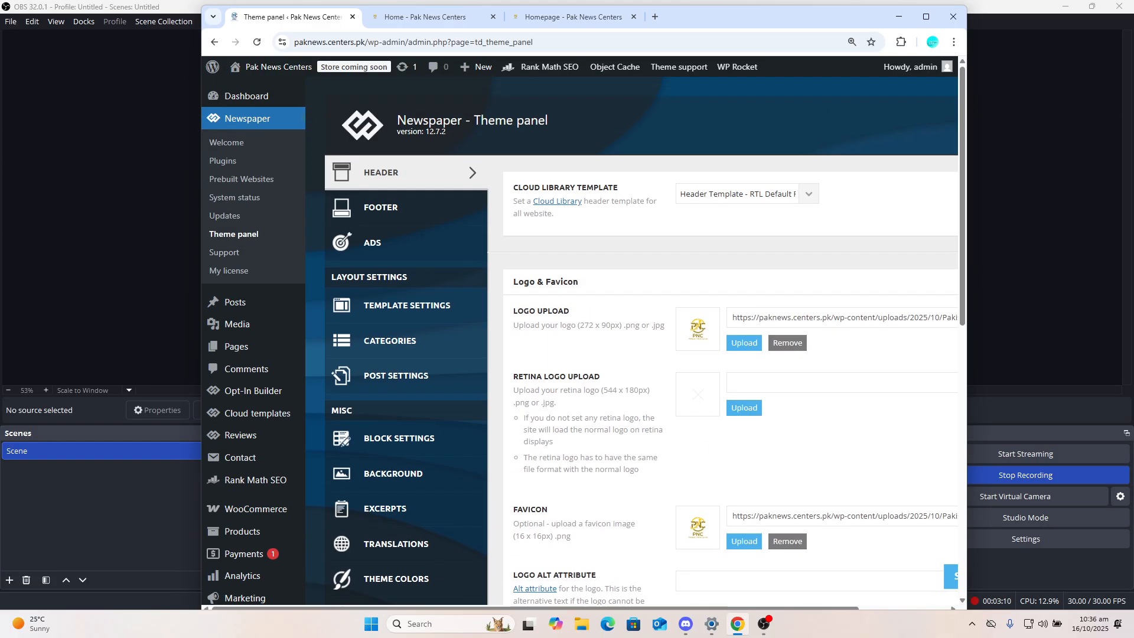
{"action": "left_click", "coordinate": [925, 22]}
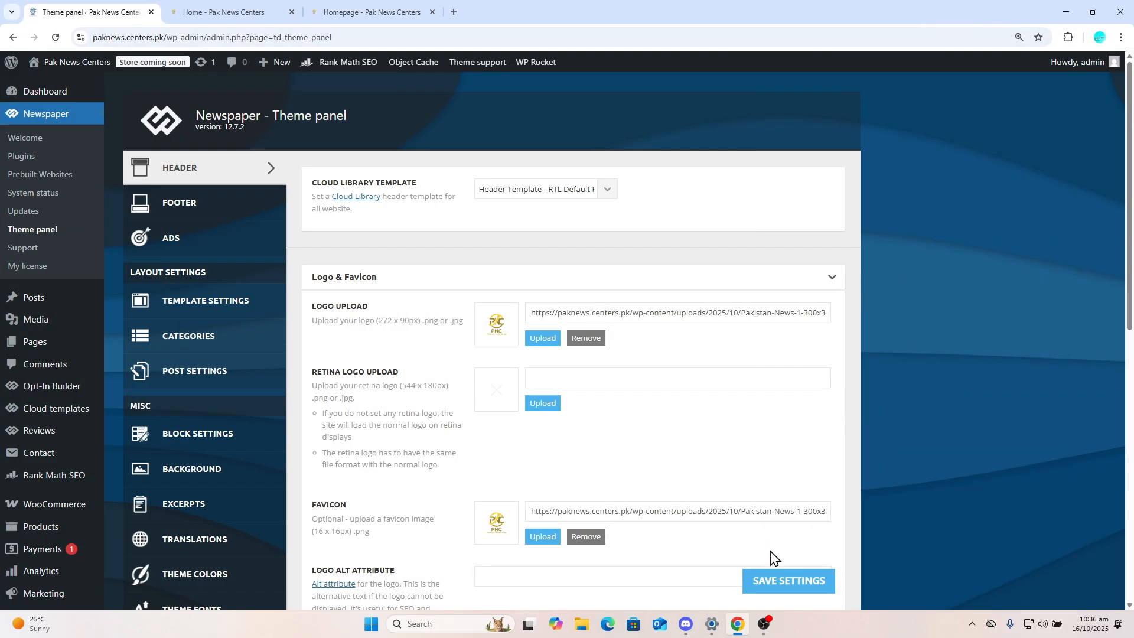
{"action": "left_click", "coordinate": [775, 581]}
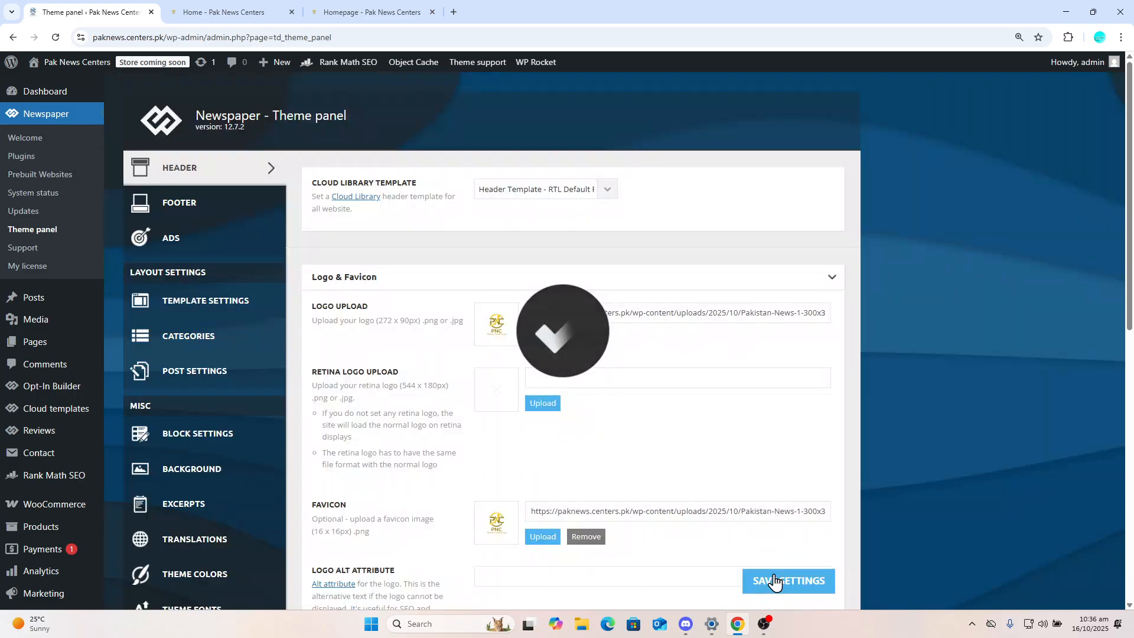
Set the retina logo to Pakistan-News-1.png from the media library and save the theme settings
{"action": "left_click", "coordinate": [542, 404]}
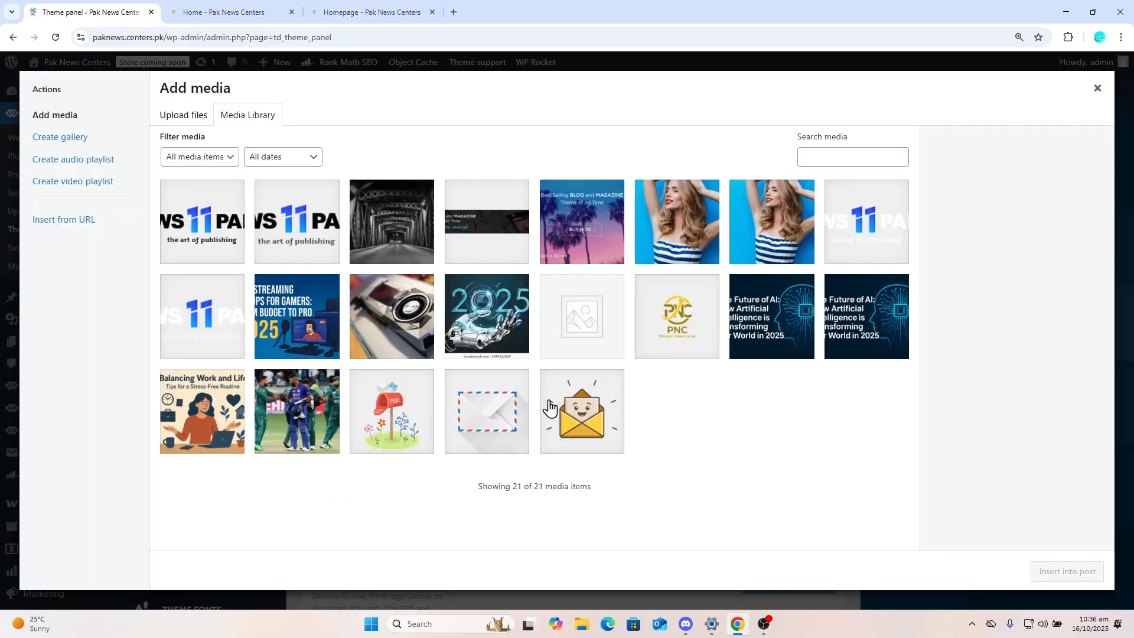
{"action": "left_click", "coordinate": [691, 319]}
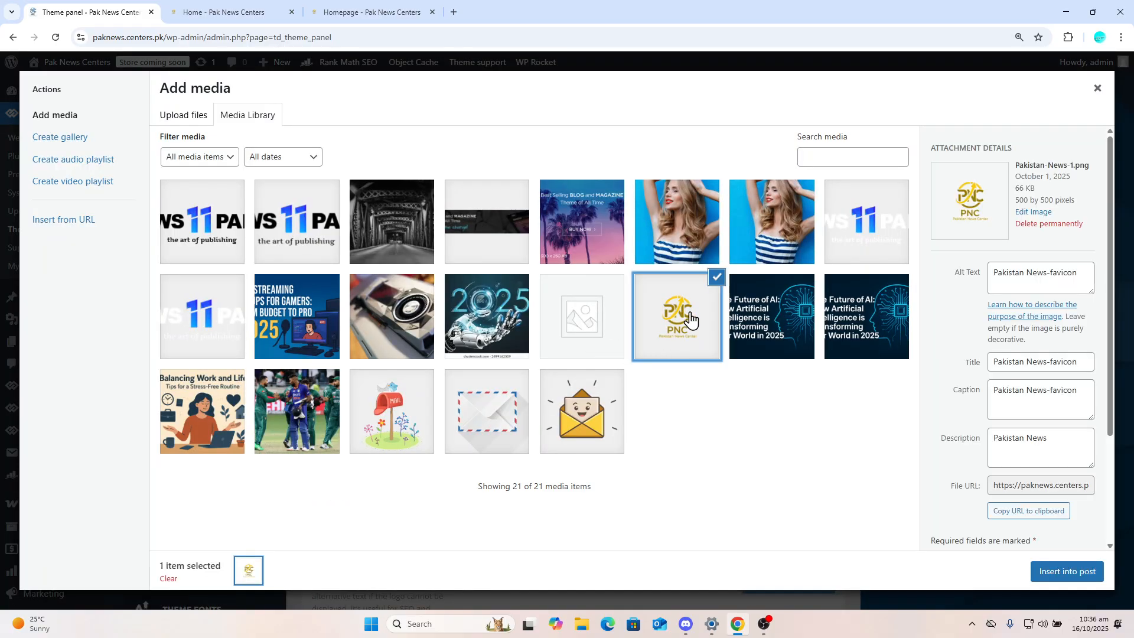
{"action": "left_click", "coordinate": [1053, 571]}
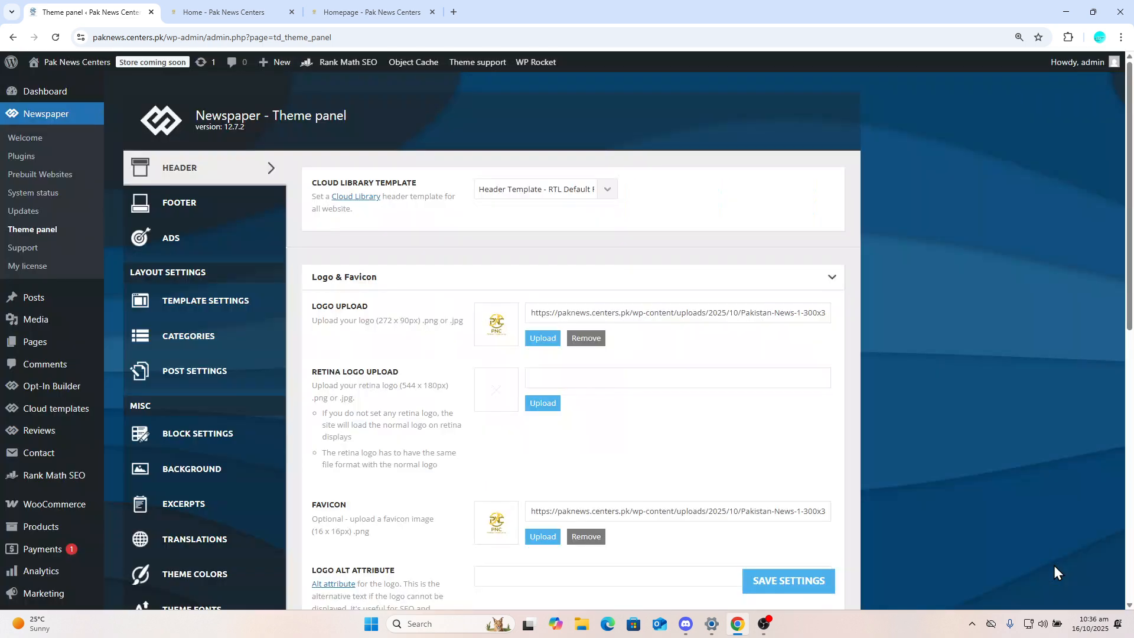
{"action": "left_click", "coordinate": [805, 572]}
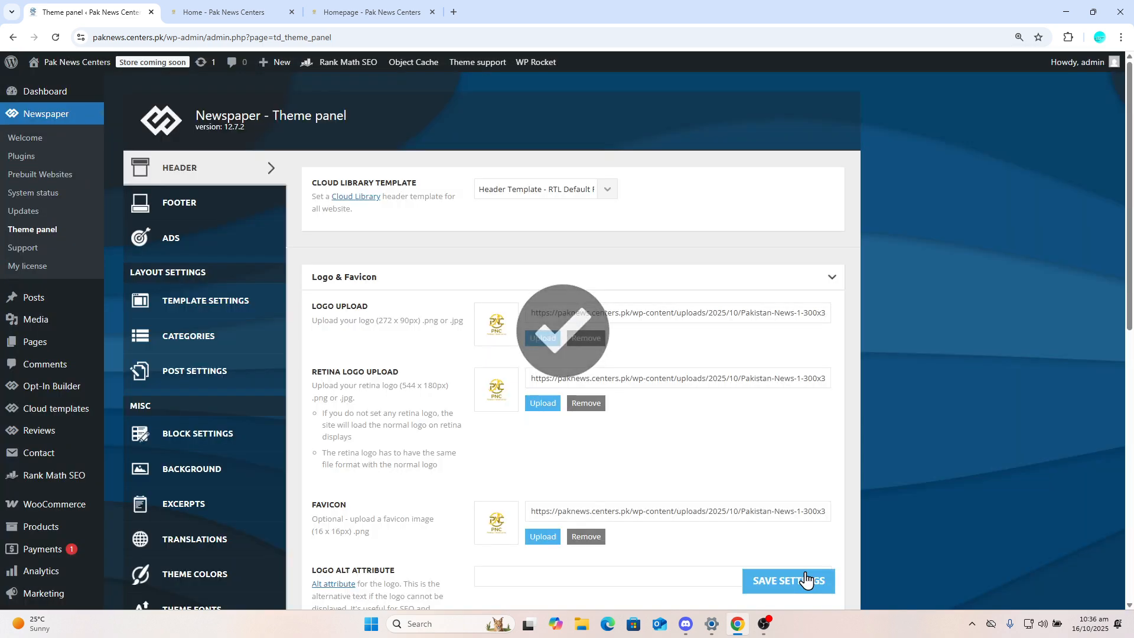
Switch to the homepage opened in TagDiv Composer and open the settings of its header logo element
{"action": "left_click", "coordinate": [408, 8]}
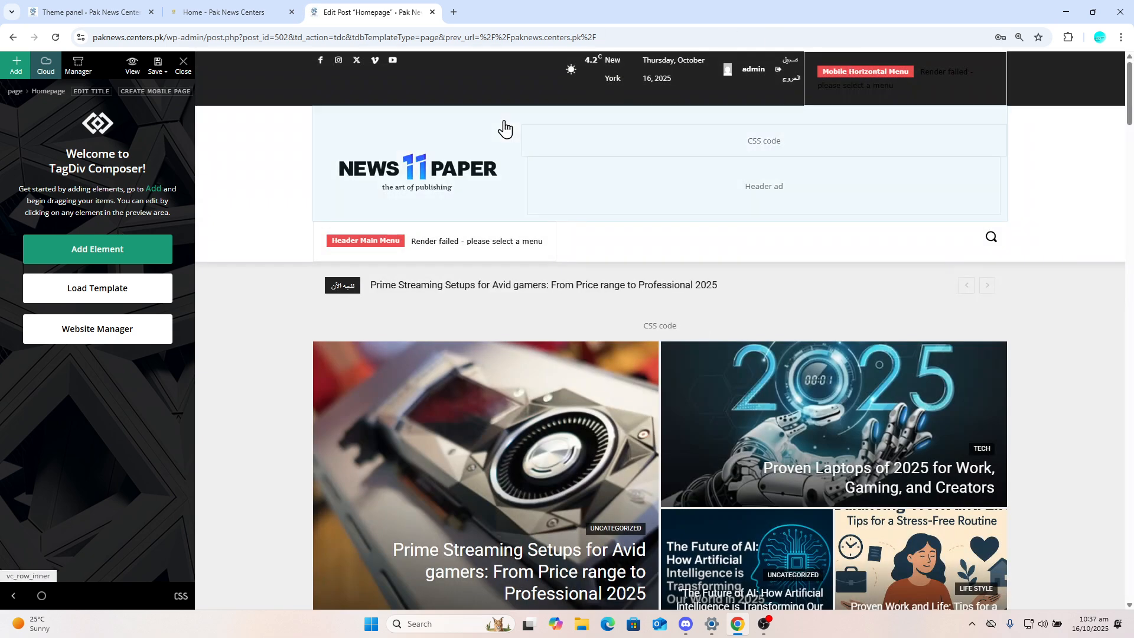
{"action": "left_click", "coordinate": [451, 189]}
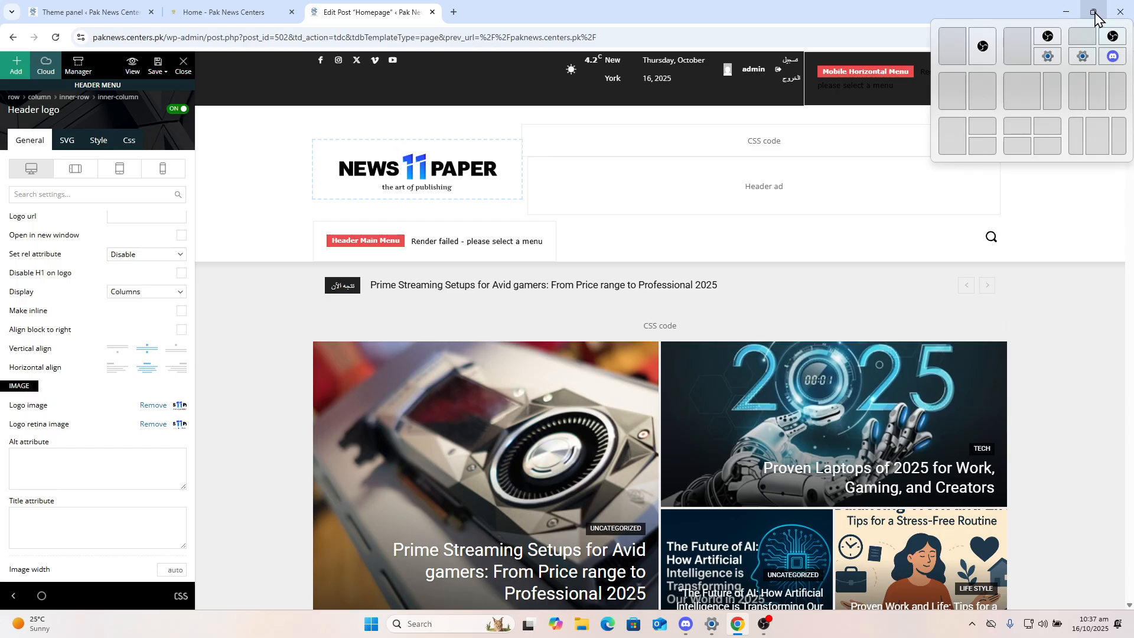
{"action": "left_click", "coordinate": [1094, 13]}
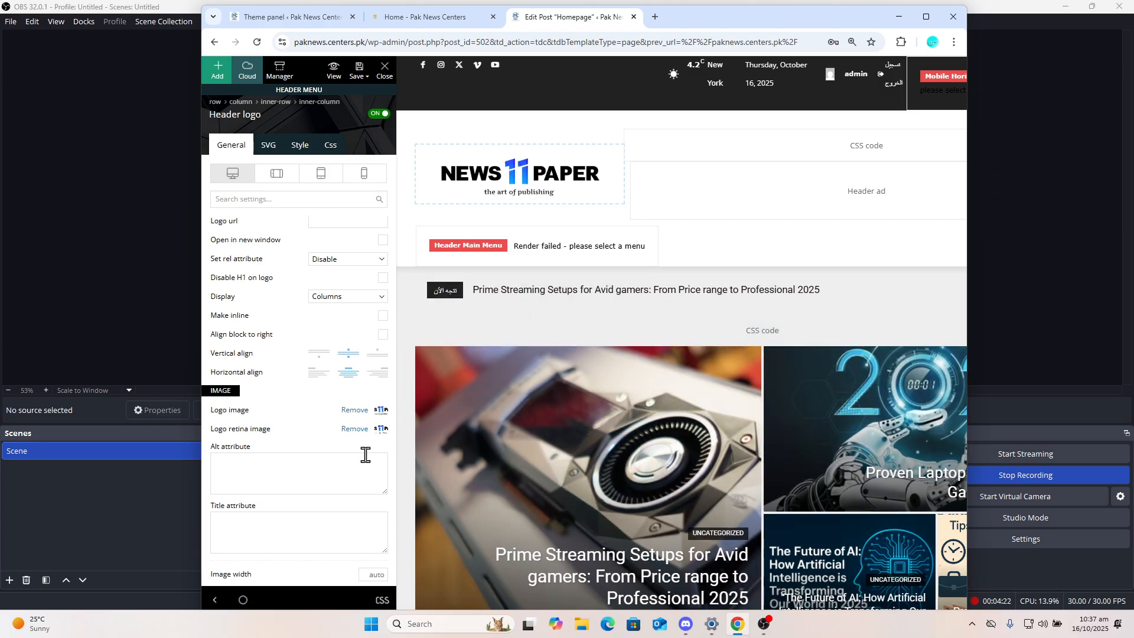
Examine the header logo's general options, SVG code settings and style options
{"action": "scroll", "coordinate": [298, 473], "scroll_direction": "down", "scroll_amount": 5}
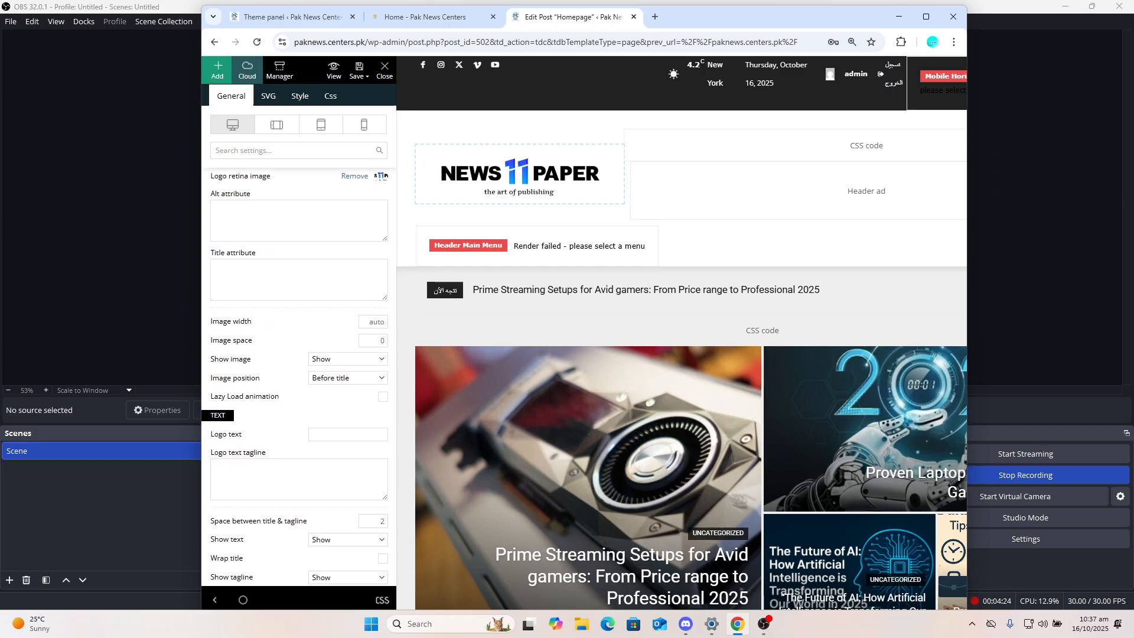
{"action": "scroll", "coordinate": [298, 378], "scroll_direction": "down", "scroll_amount": 5}
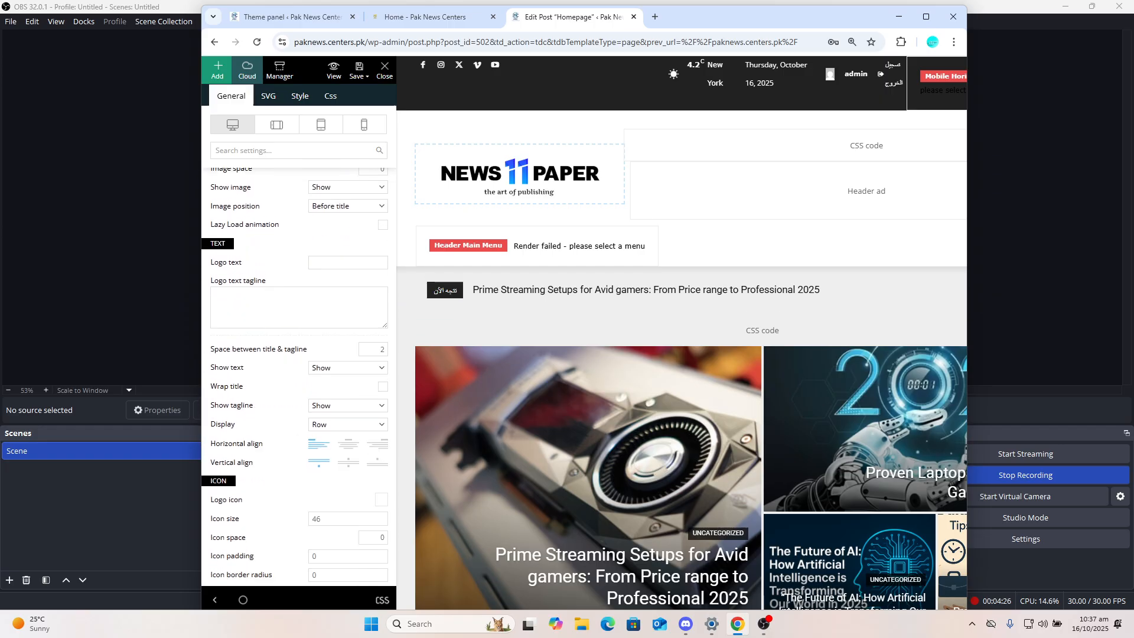
{"action": "scroll", "coordinate": [298, 354], "scroll_direction": "up", "scroll_amount": 8}
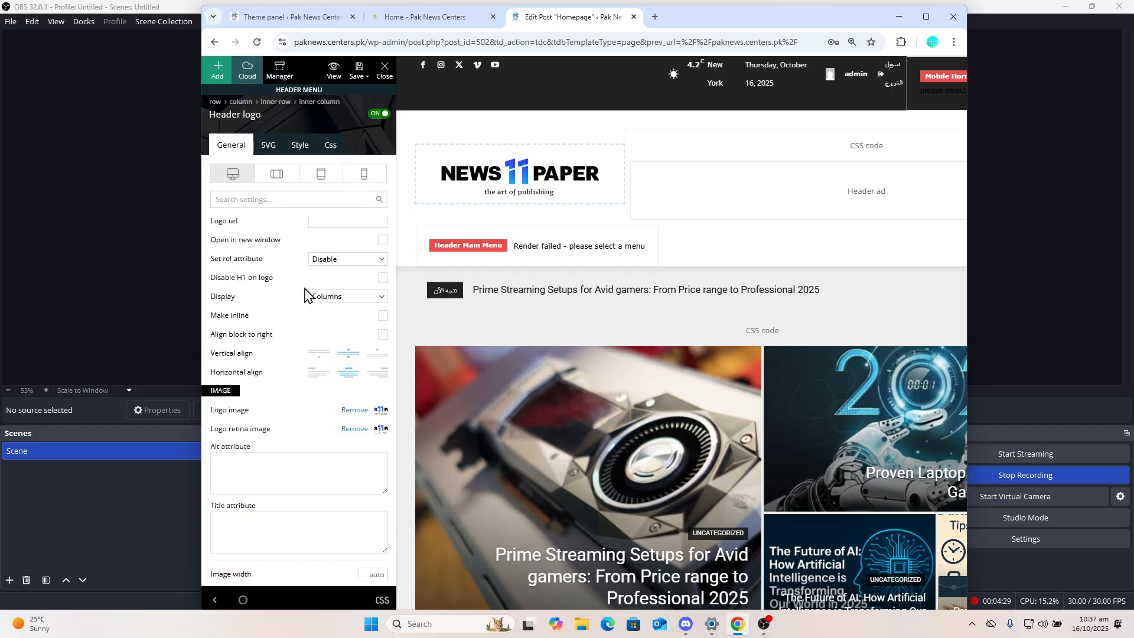
{"action": "left_click", "coordinate": [255, 146]}
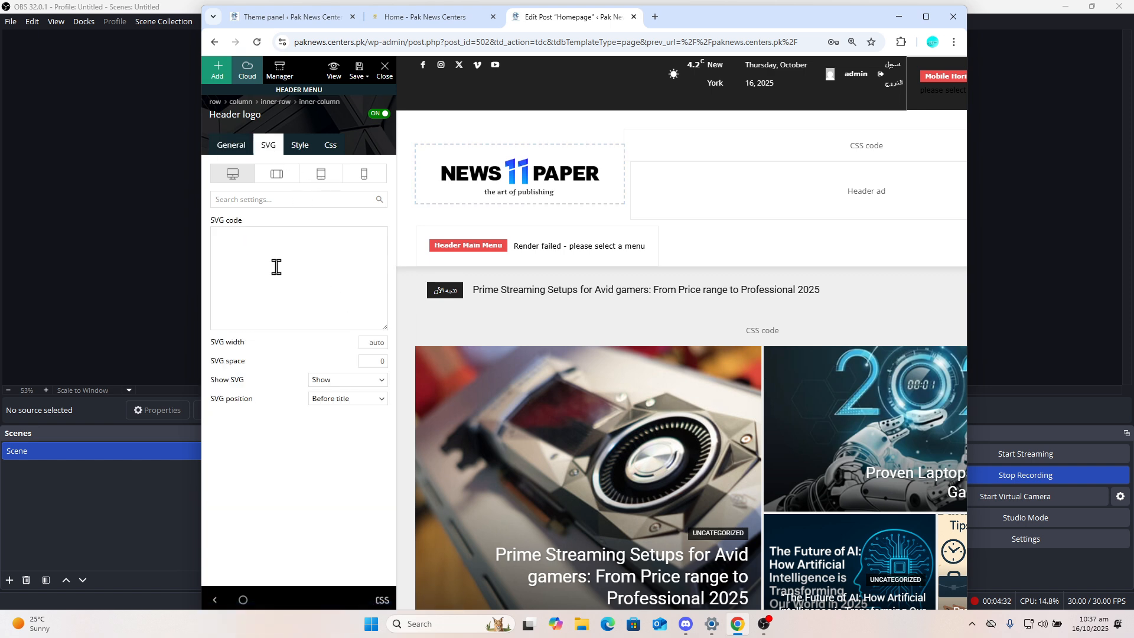
{"action": "left_click", "coordinate": [302, 148]}
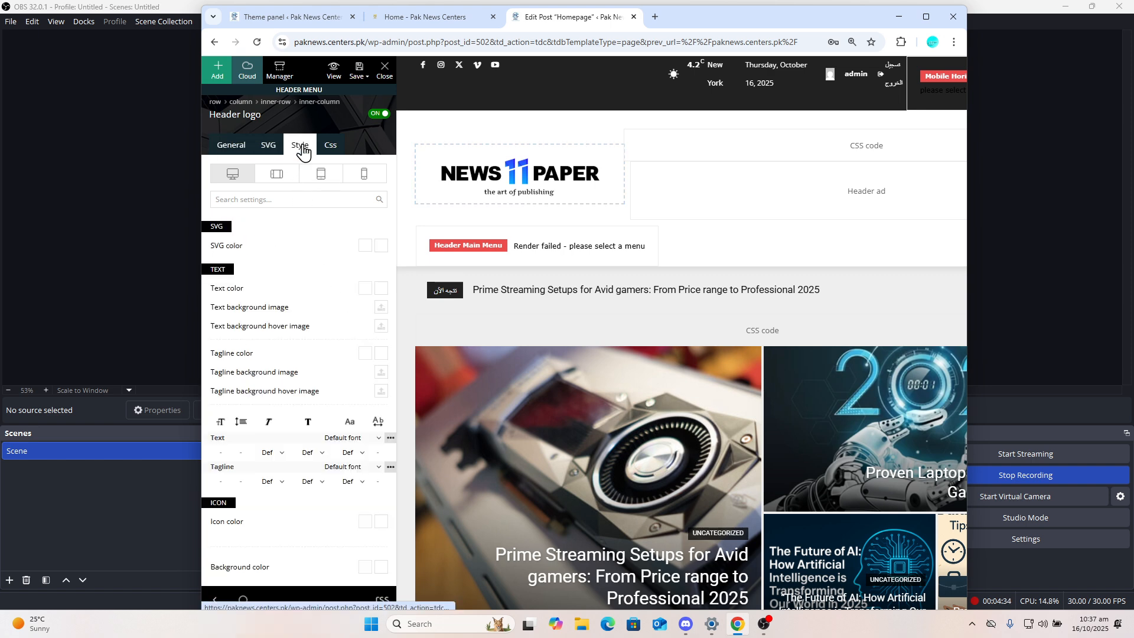
{"action": "mouse_move", "coordinate": [317, 290]}
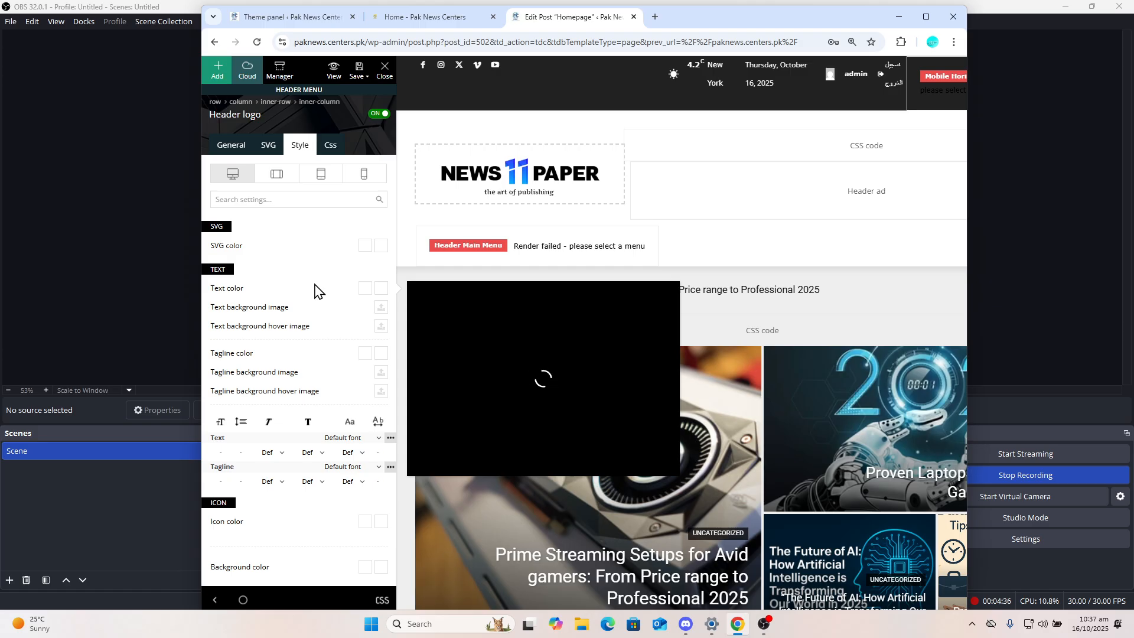
{"action": "scroll", "coordinate": [319, 292], "scroll_direction": "down", "scroll_amount": 1}
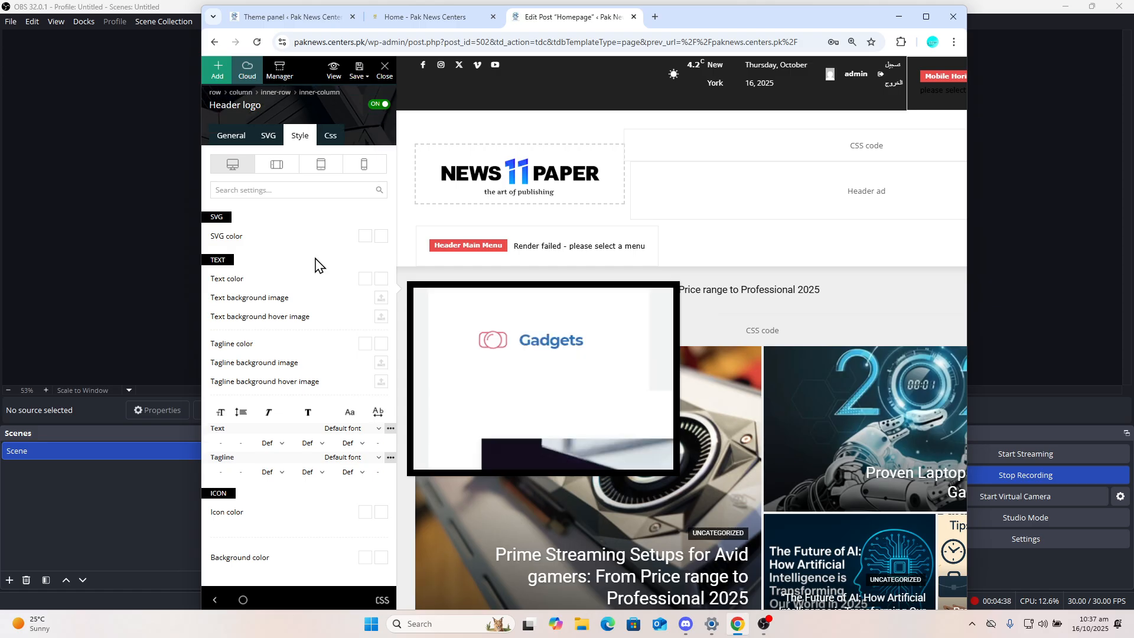
Review the header logo's image, text and icon options along with its CSS, style and SVG settings
{"action": "left_click", "coordinate": [239, 140]}
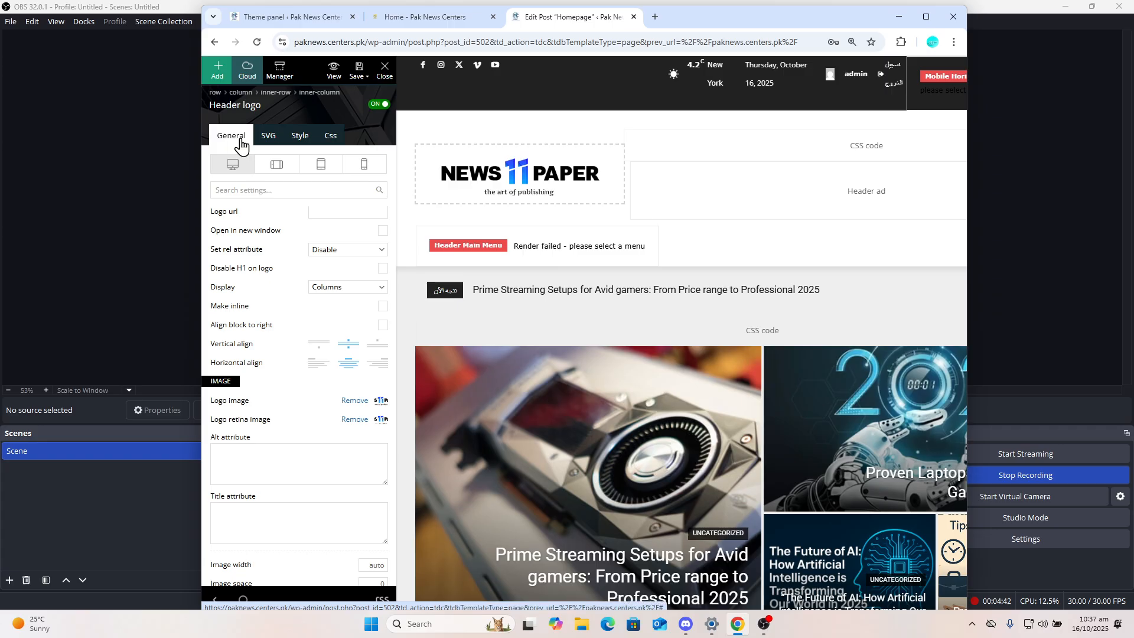
{"action": "scroll", "coordinate": [239, 142], "scroll_direction": "down", "scroll_amount": 3}
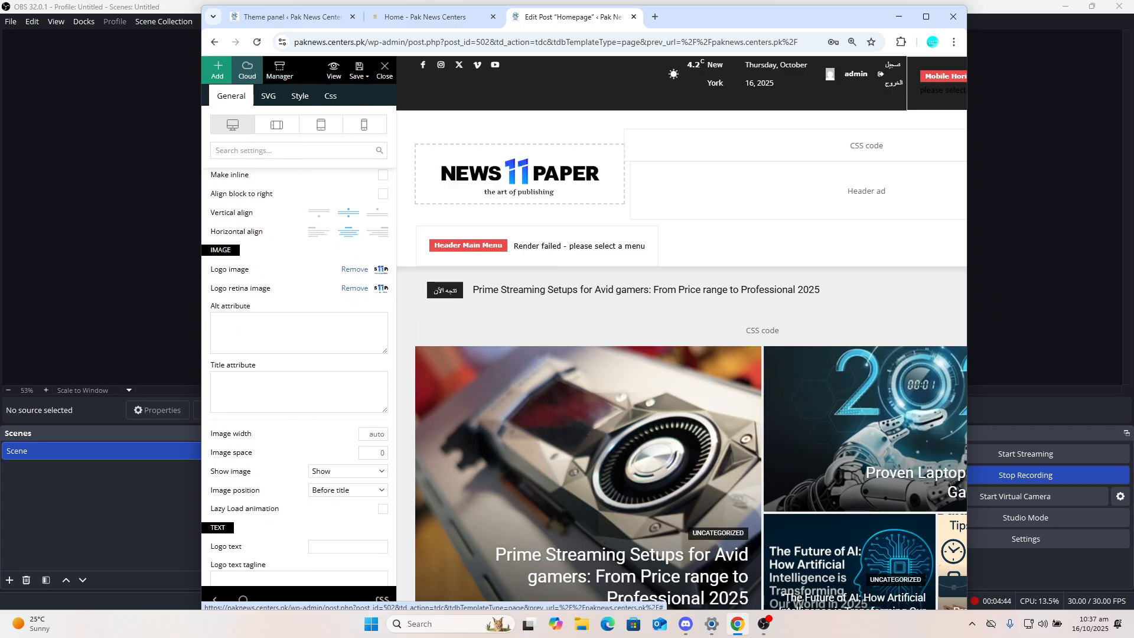
{"action": "scroll", "coordinate": [299, 378], "scroll_direction": "down", "scroll_amount": 2}
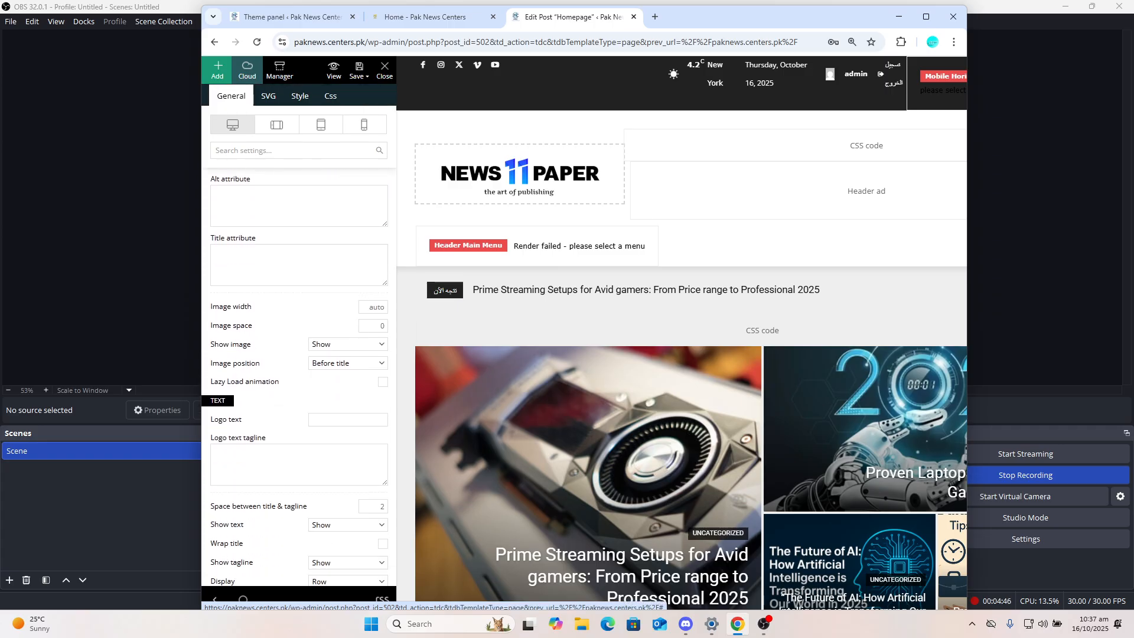
{"action": "scroll", "coordinate": [299, 378], "scroll_direction": "down", "scroll_amount": 3}
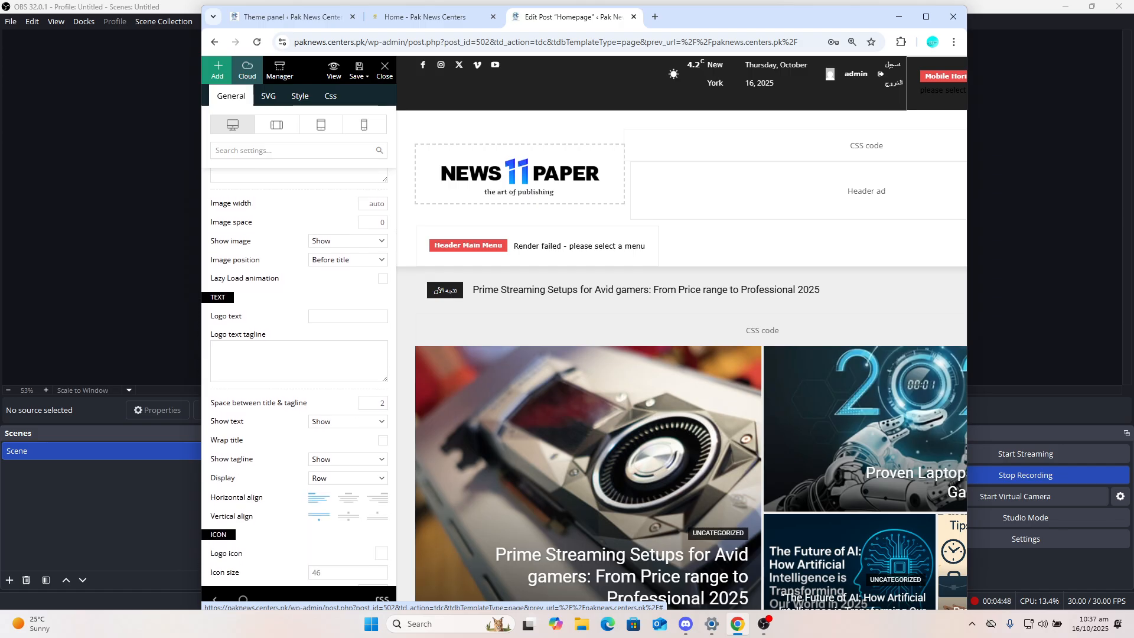
{"action": "scroll", "coordinate": [299, 378], "scroll_direction": "down", "scroll_amount": 2}
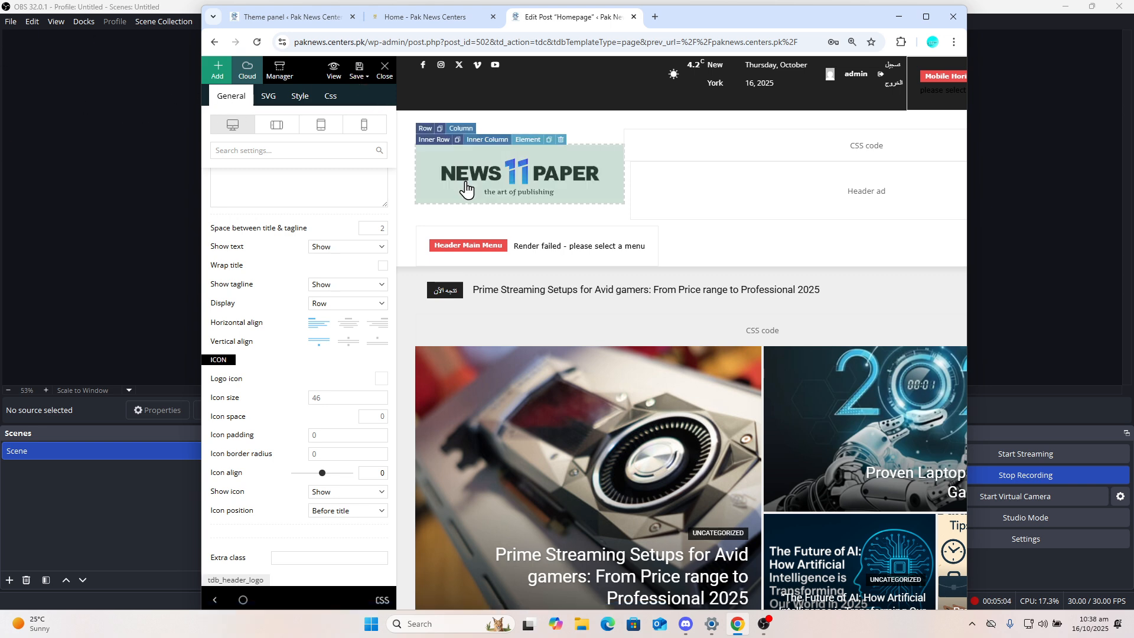
{"action": "scroll", "coordinate": [298, 354], "scroll_direction": "up", "scroll_amount": 4}
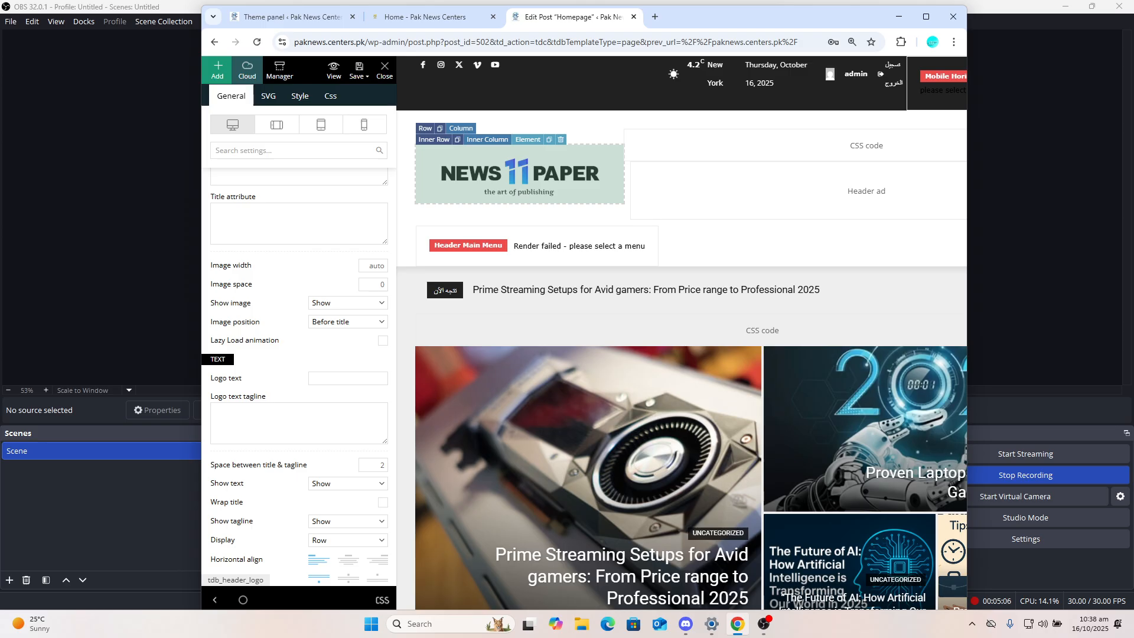
{"action": "scroll", "coordinate": [298, 354], "scroll_direction": "up", "scroll_amount": 1}
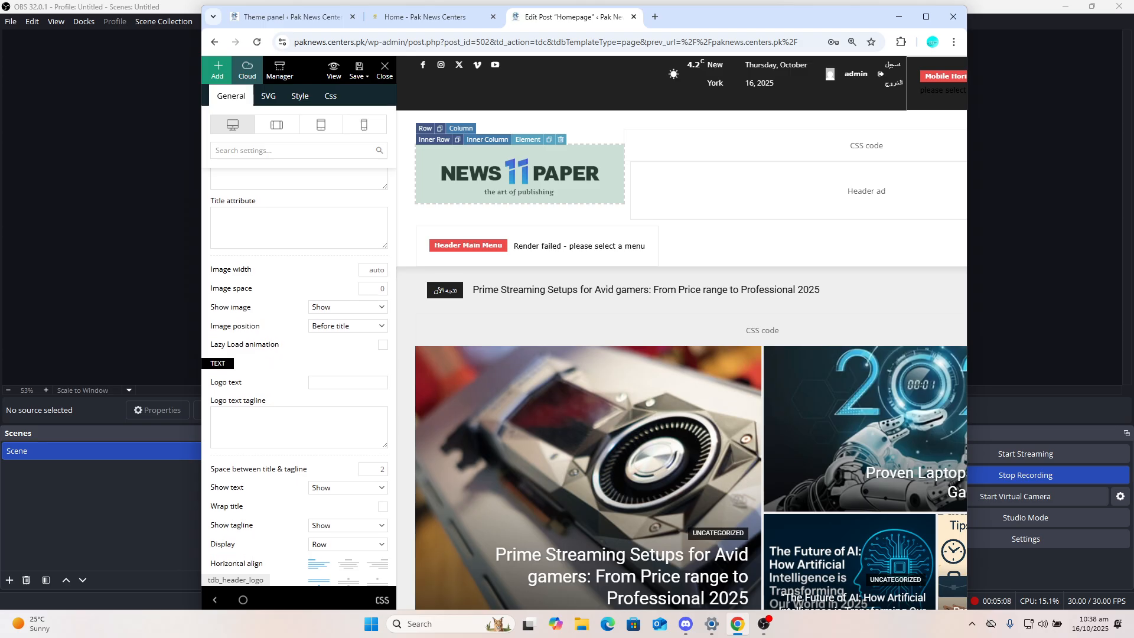
{"action": "scroll", "coordinate": [298, 354], "scroll_direction": "up", "scroll_amount": 1}
{"action": "scroll", "coordinate": [298, 378], "scroll_direction": "up", "scroll_amount": 3}
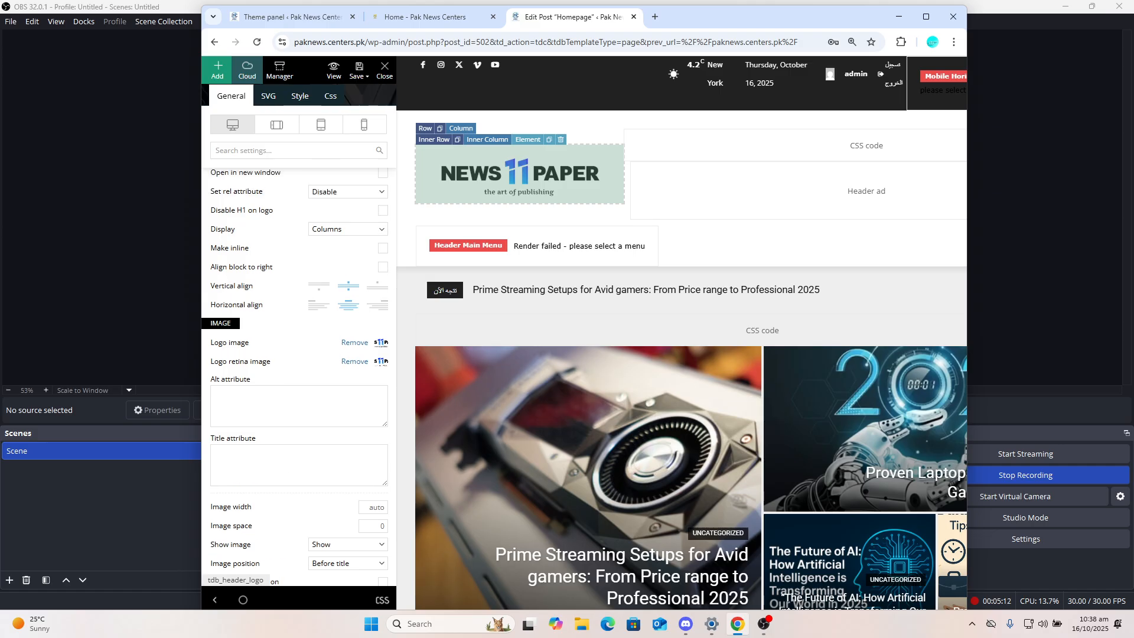
{"action": "scroll", "coordinate": [298, 354], "scroll_direction": "up", "scroll_amount": 1}
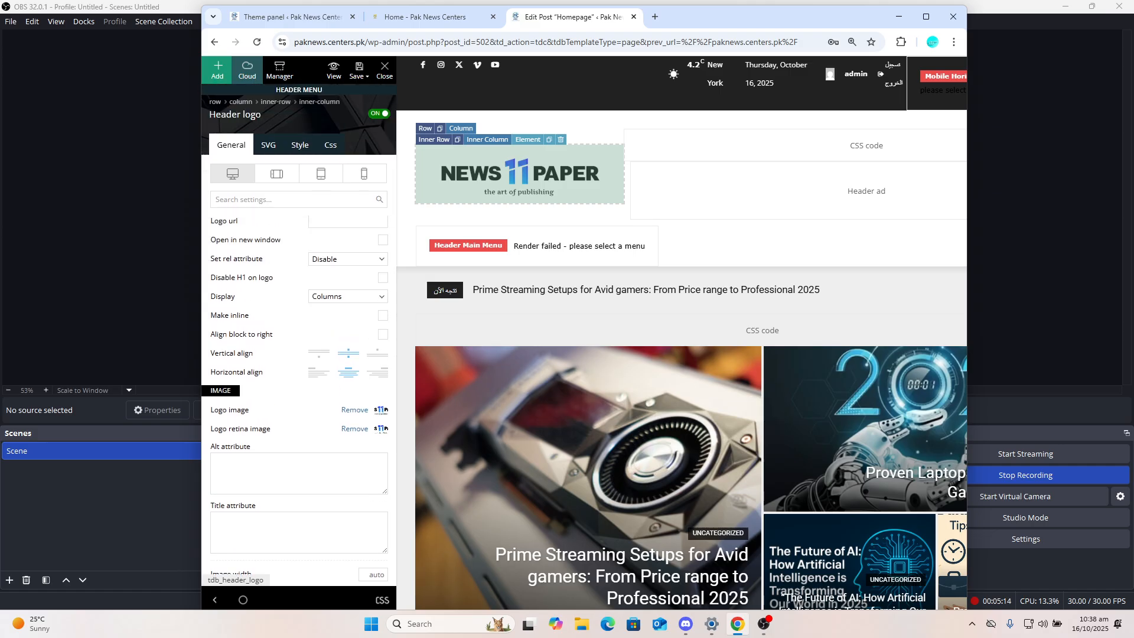
{"action": "left_click", "coordinate": [329, 147]}
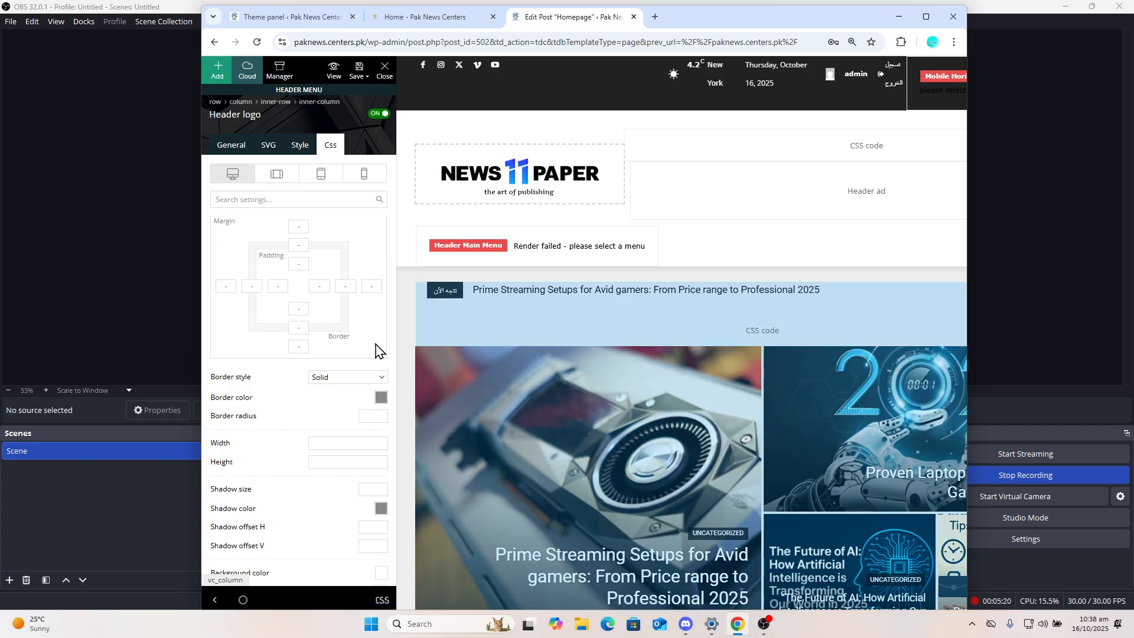
{"action": "left_click", "coordinate": [300, 149]}
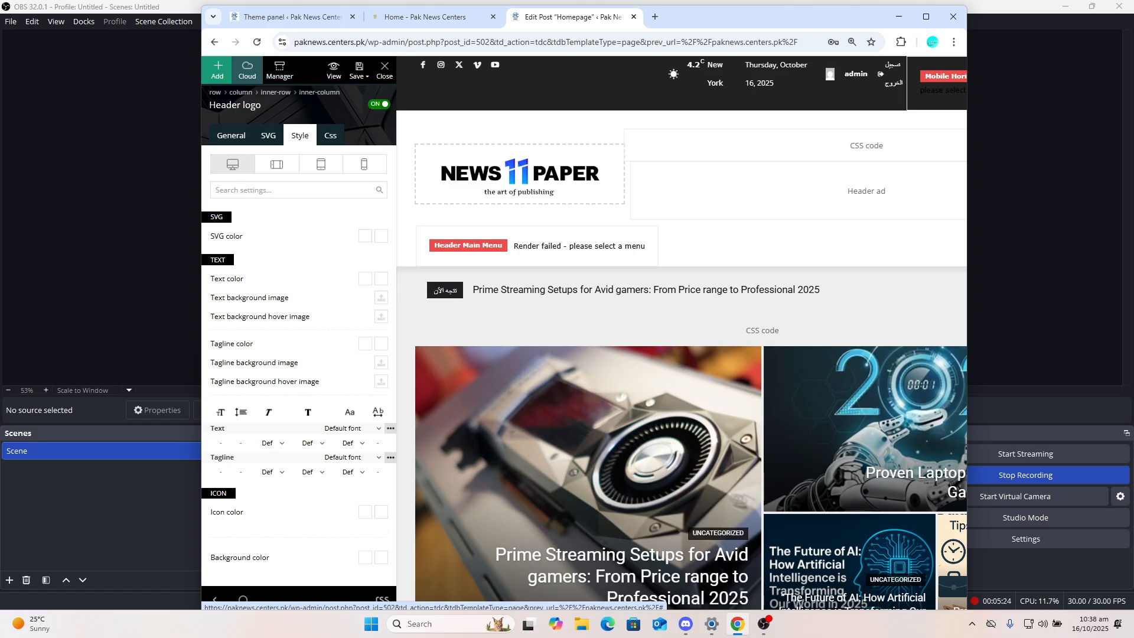
{"action": "left_click", "coordinate": [270, 141]}
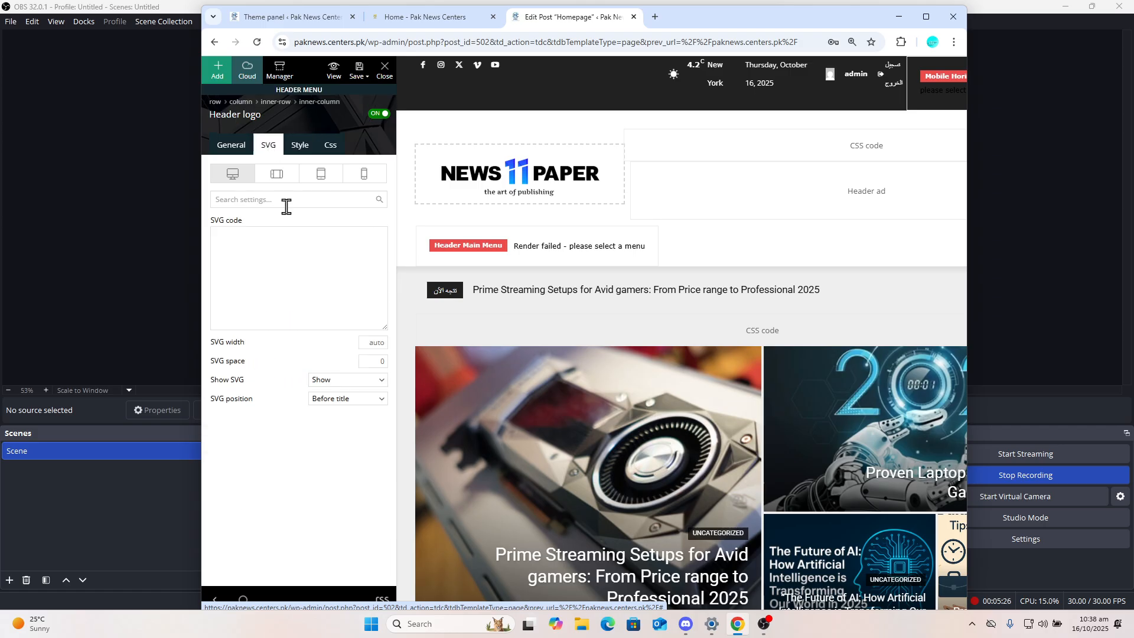
{"action": "left_click", "coordinate": [295, 253]}
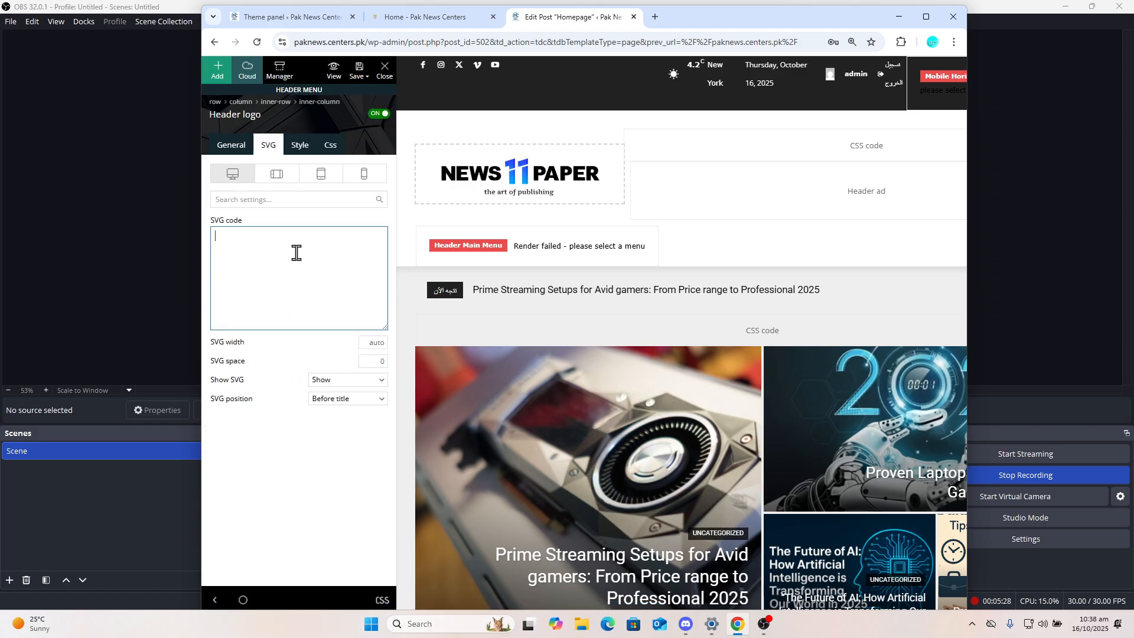
Remove the header logo's own logo image and retina image, and align the logo vertically to the top and horizontally to the left
{"action": "left_click", "coordinate": [227, 149]}
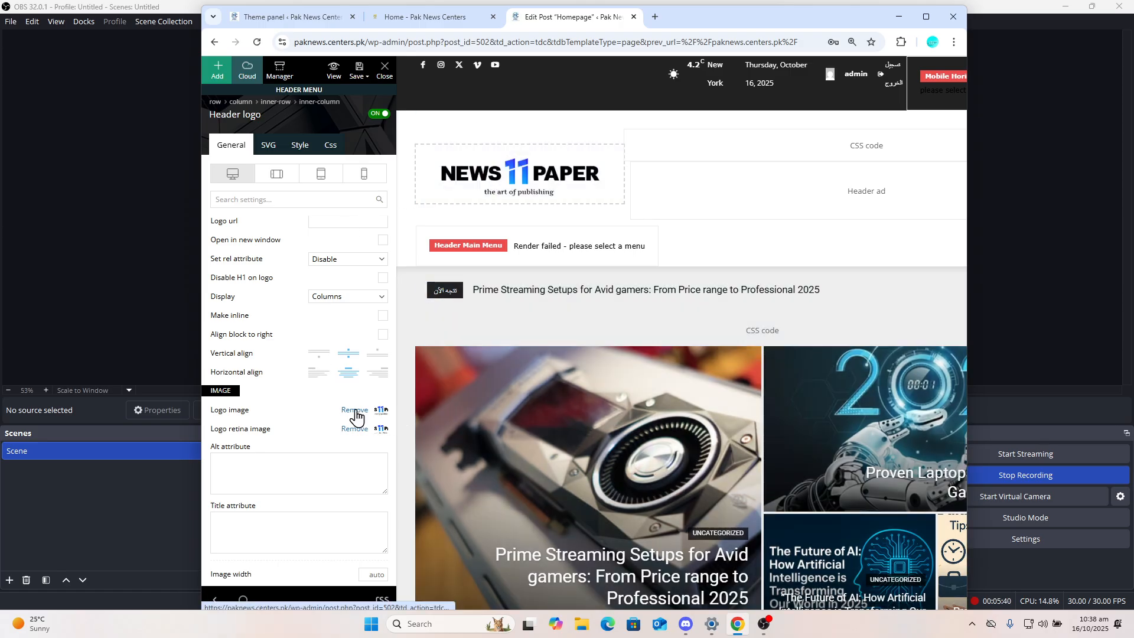
{"action": "left_click", "coordinate": [356, 413]}
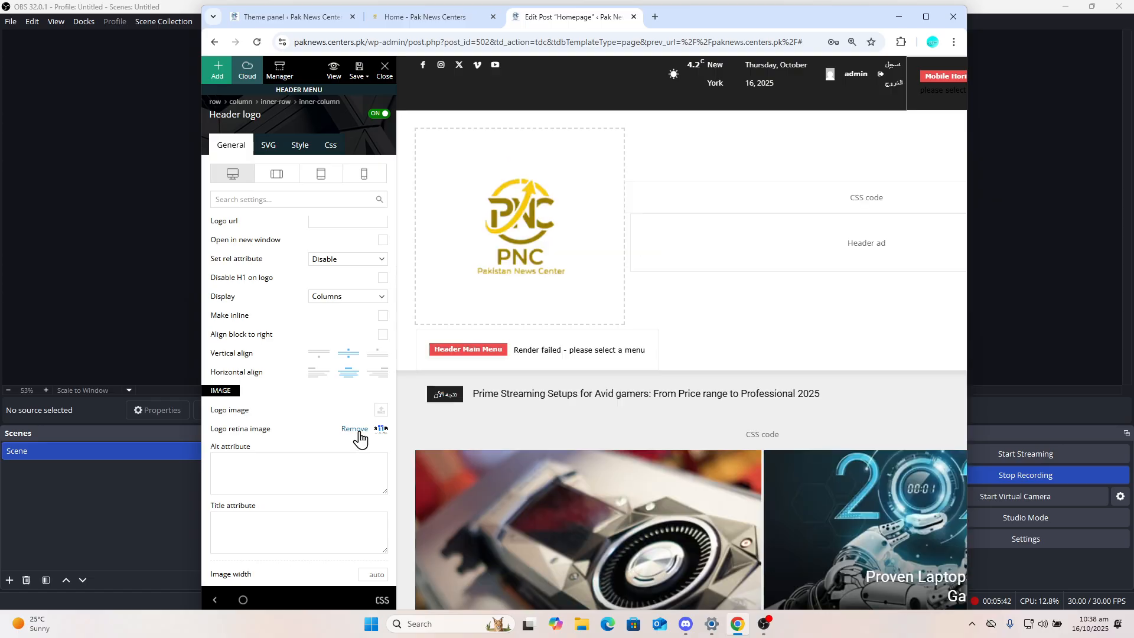
{"action": "left_click", "coordinate": [357, 431]}
{"action": "left_click", "coordinate": [322, 354]}
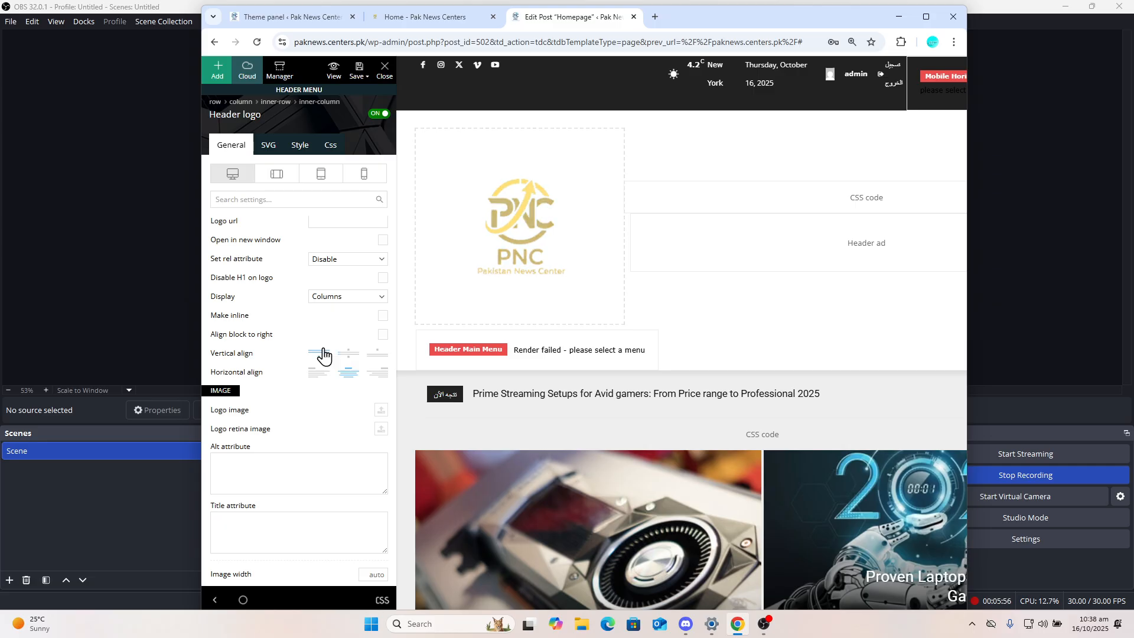
{"action": "left_click", "coordinate": [317, 373]}
Try the Nofollow rel attribute on the header logo and return it to Disable
{"action": "left_click", "coordinate": [329, 264]}
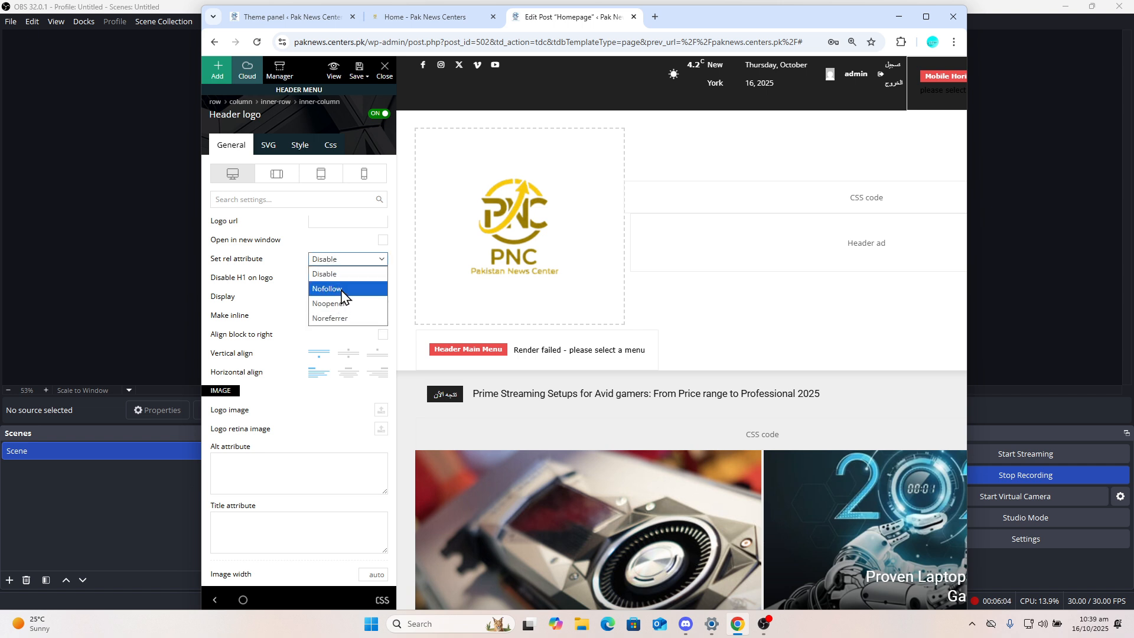
{"action": "left_click", "coordinate": [341, 291]}
{"action": "left_click", "coordinate": [339, 260]}
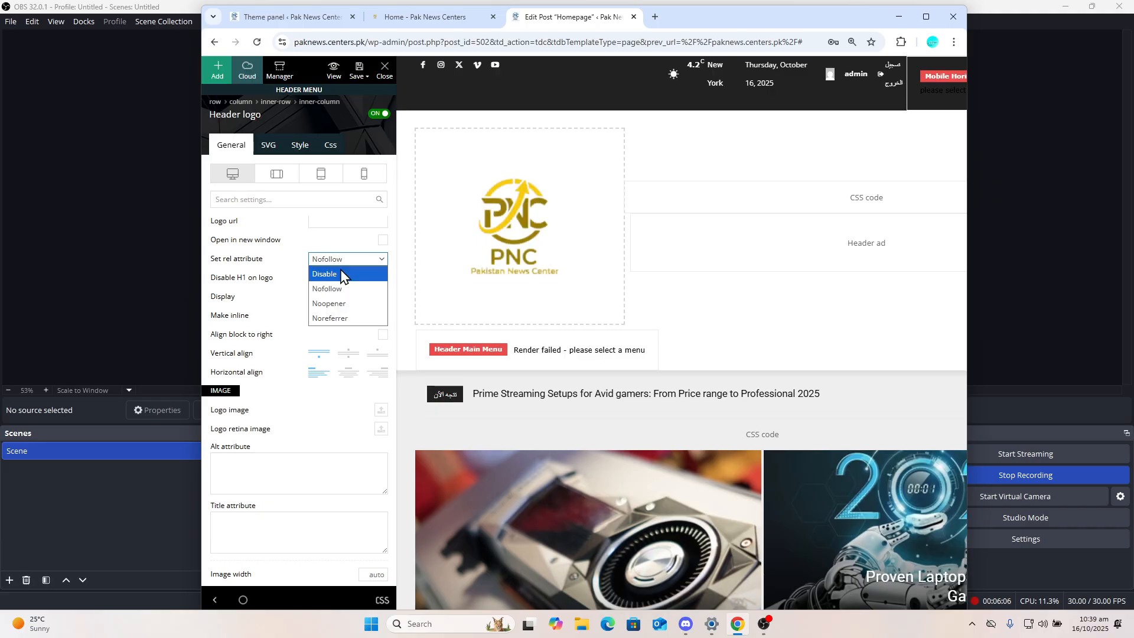
{"action": "left_click", "coordinate": [341, 275]}
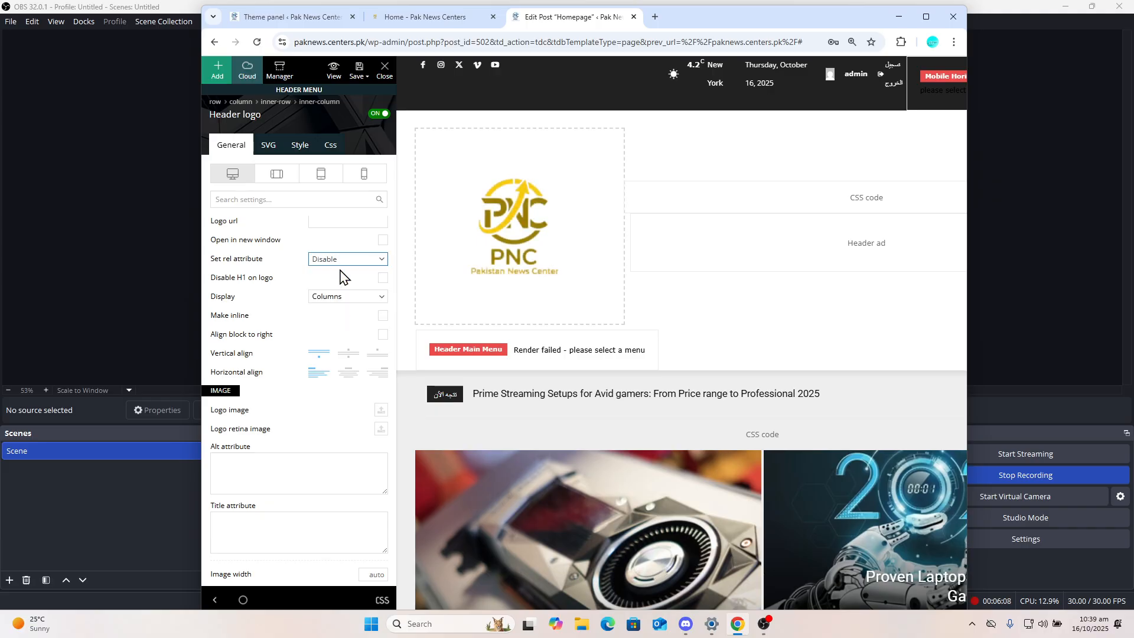
Set the header logo's image width to 200
{"action": "scroll", "coordinate": [341, 278], "scroll_direction": "down", "scroll_amount": 5}
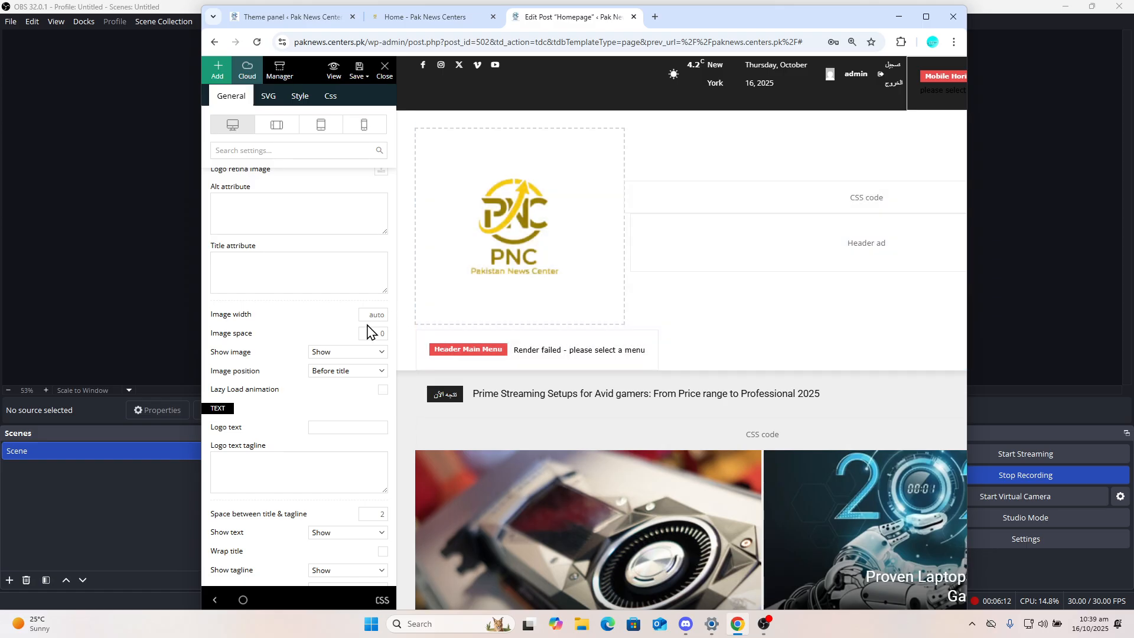
{"action": "left_click", "coordinate": [372, 317]}
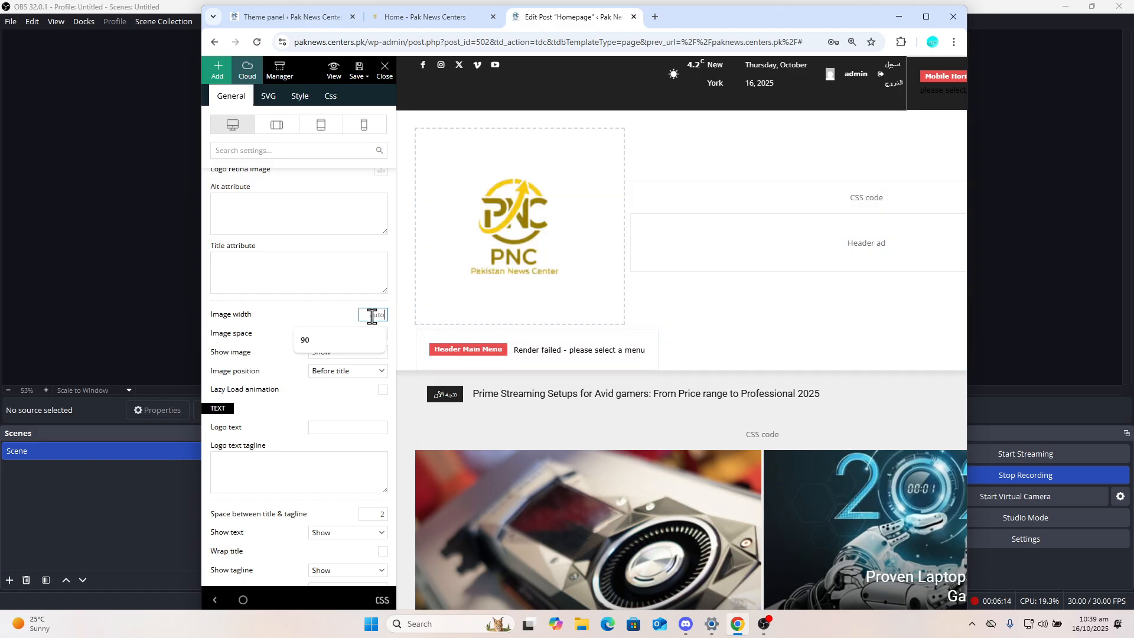
{"action": "left_click", "coordinate": [320, 340]}
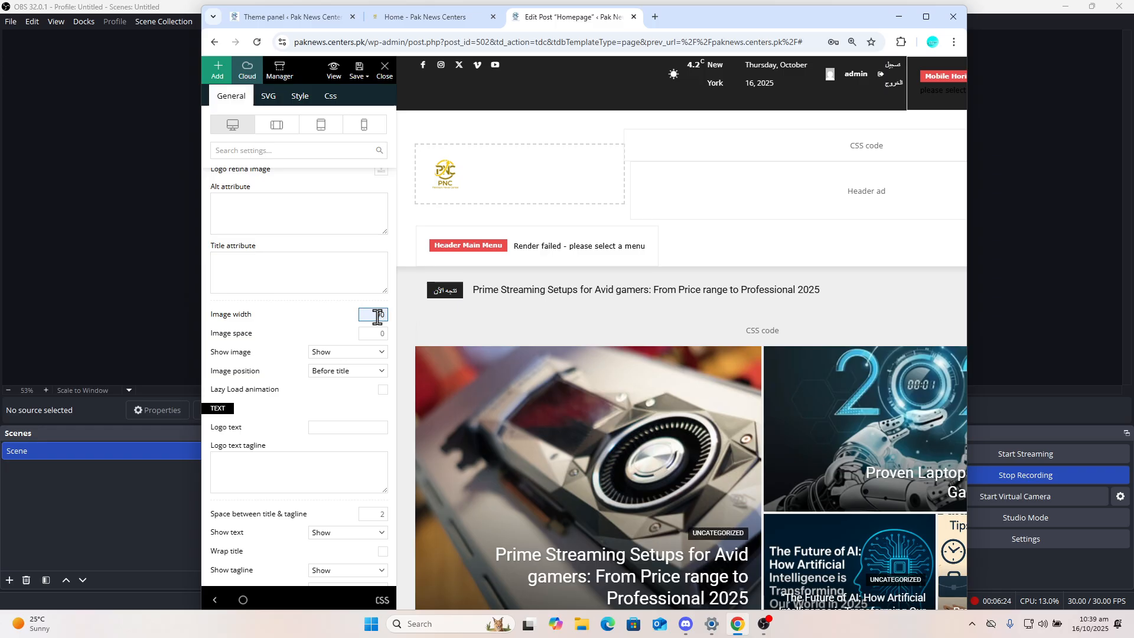
{"action": "type", "text": "120"}
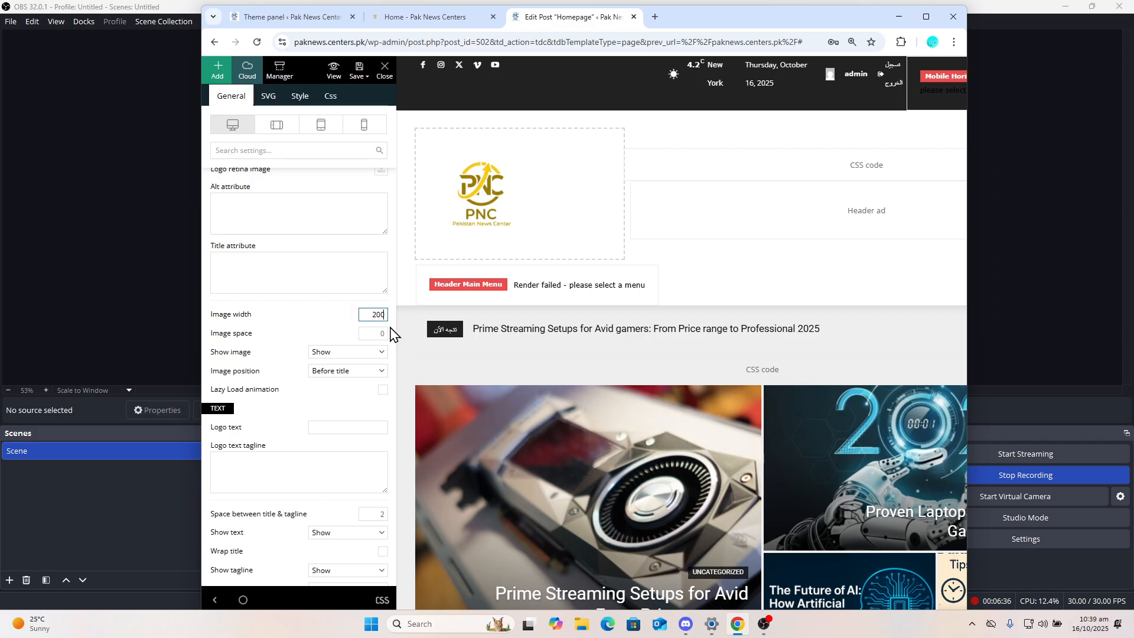
Set the header logo's image position to Between title & tagline and save all parts of the page
{"action": "left_click", "coordinate": [353, 372]}
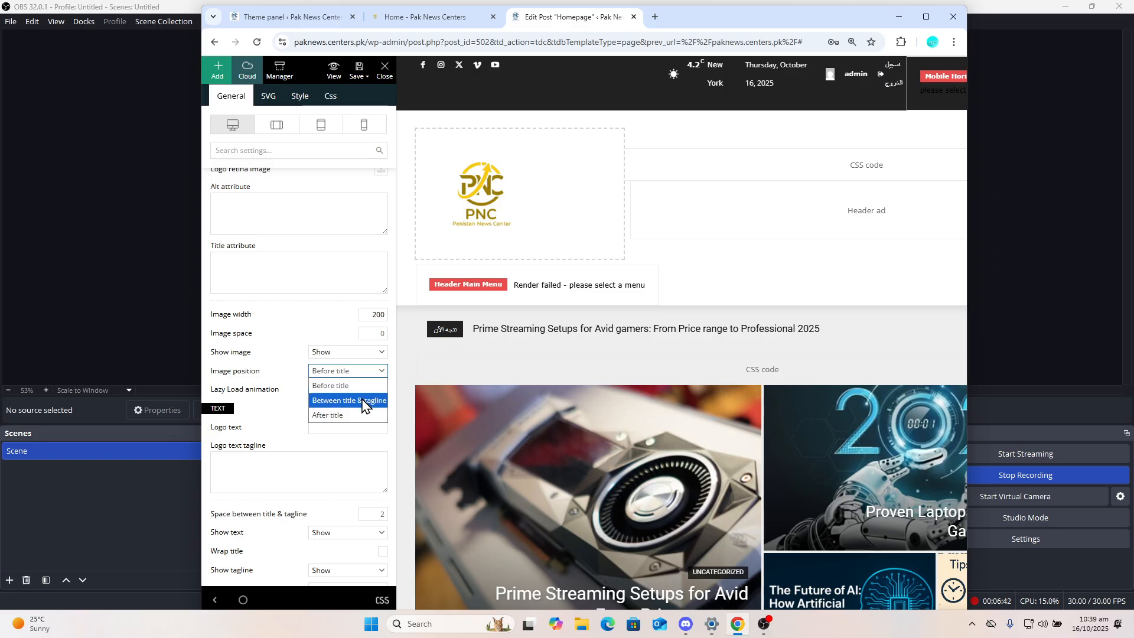
{"action": "left_click", "coordinate": [364, 401]}
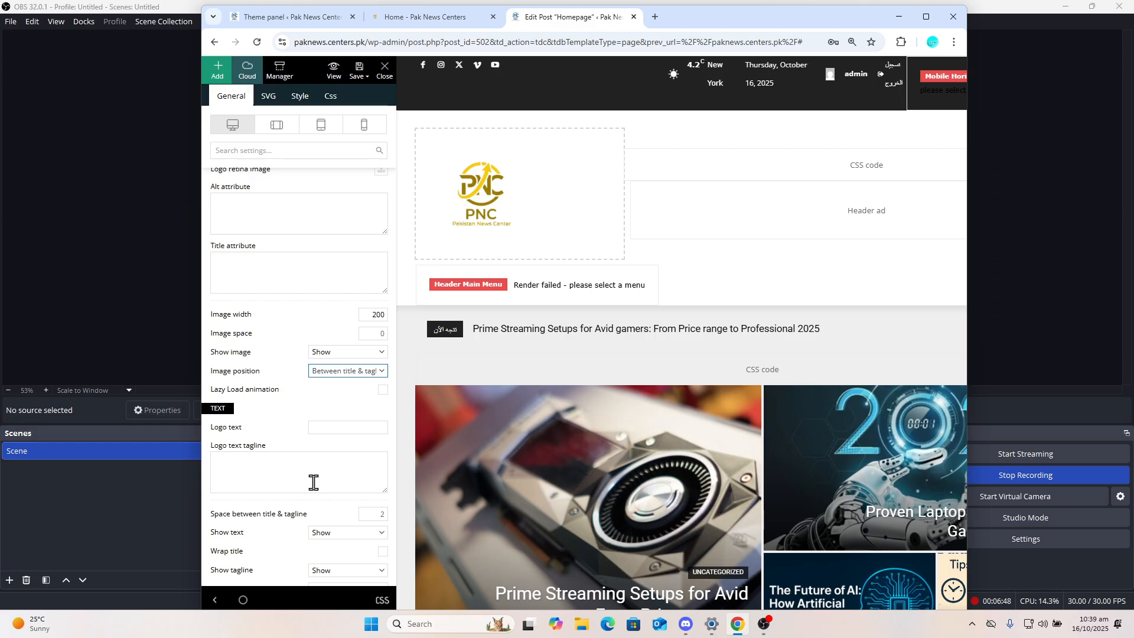
{"action": "scroll", "coordinate": [299, 378], "scroll_direction": "down", "scroll_amount": 3}
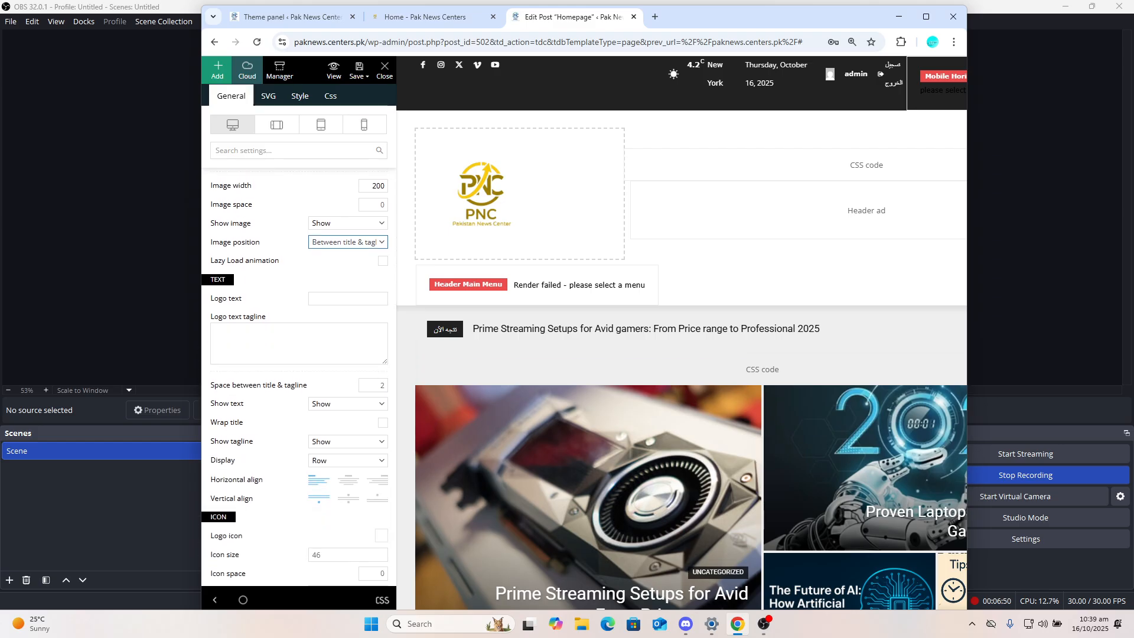
{"action": "scroll", "coordinate": [294, 378], "scroll_direction": "down", "scroll_amount": 3}
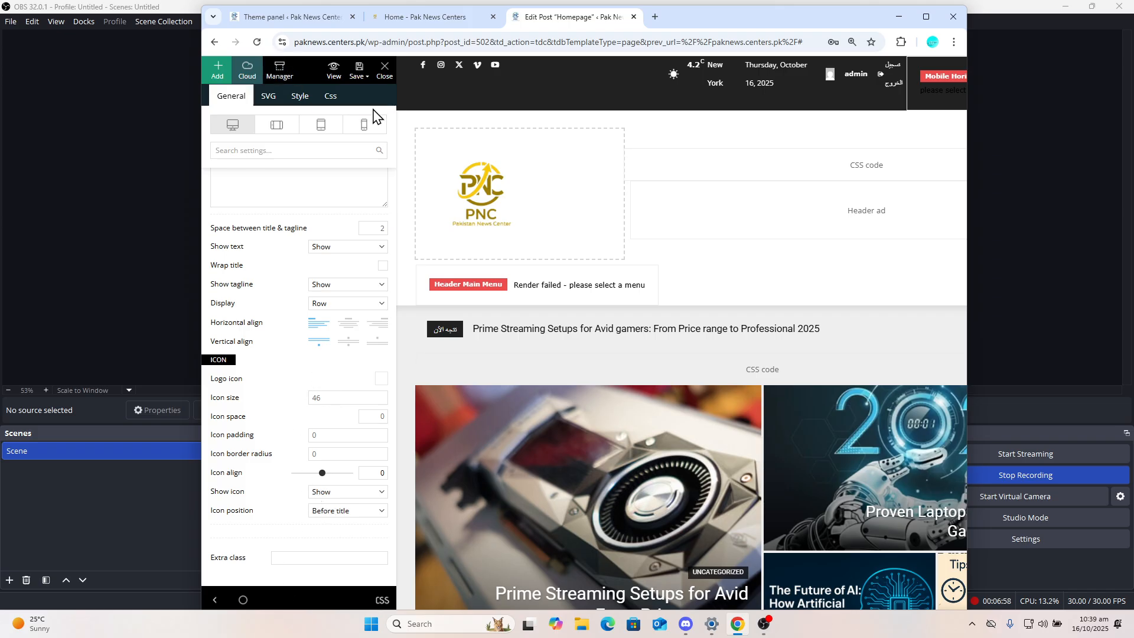
{"action": "mouse_move", "coordinate": [358, 72]}
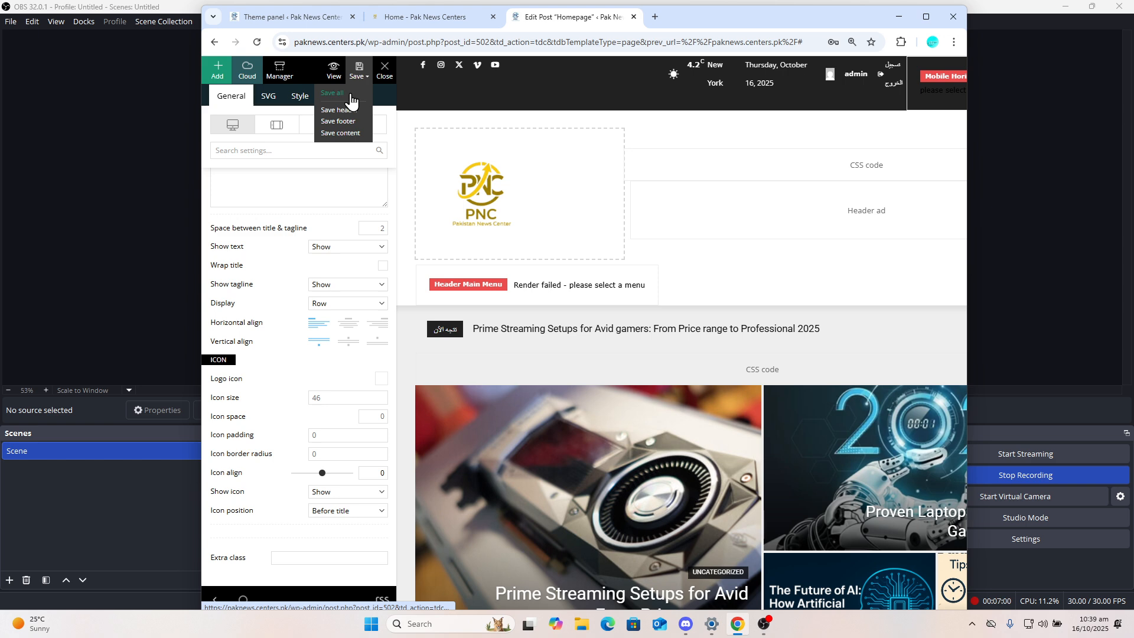
{"action": "left_click", "coordinate": [351, 93]}
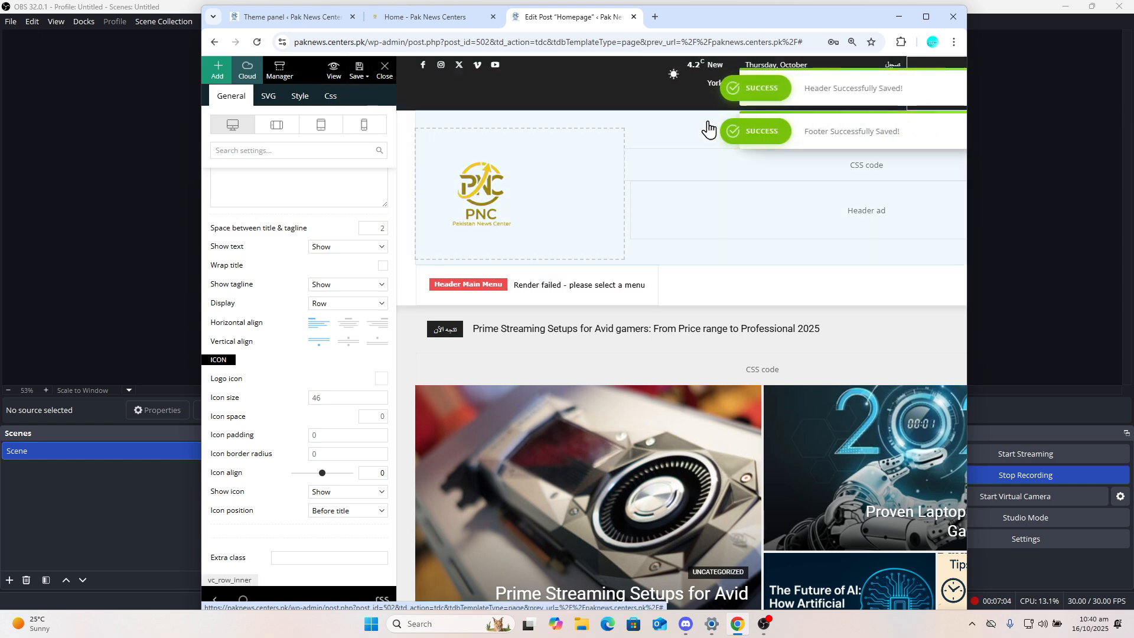
Check the header logo in the tablet and phone previews, and return to the desktop view
{"action": "left_click", "coordinate": [875, 210]}
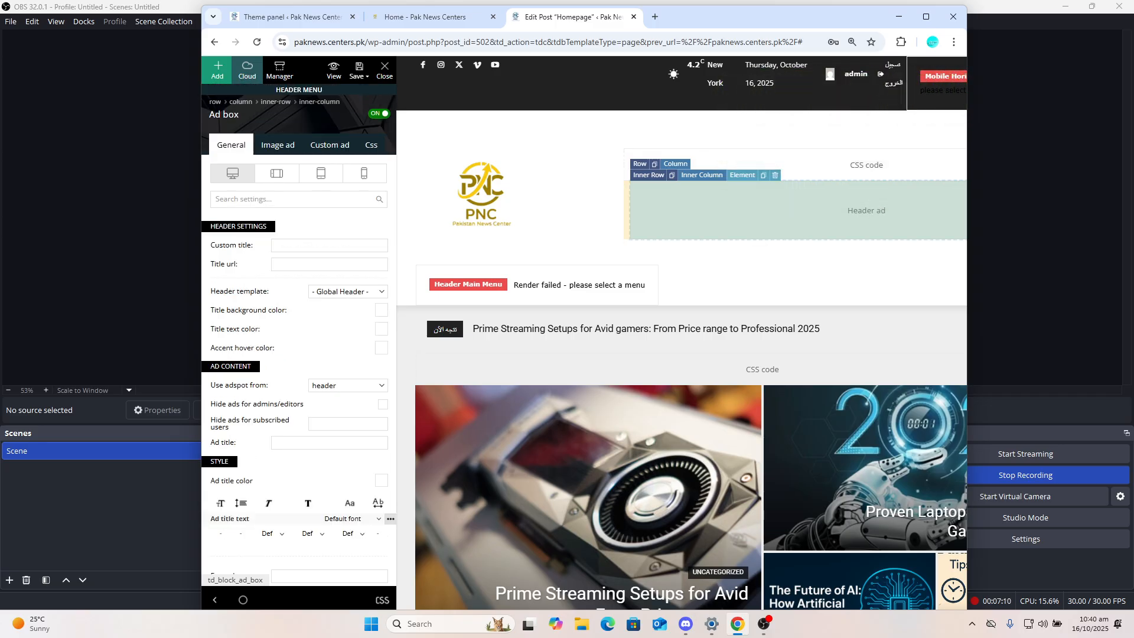
{"action": "left_click", "coordinate": [475, 232]}
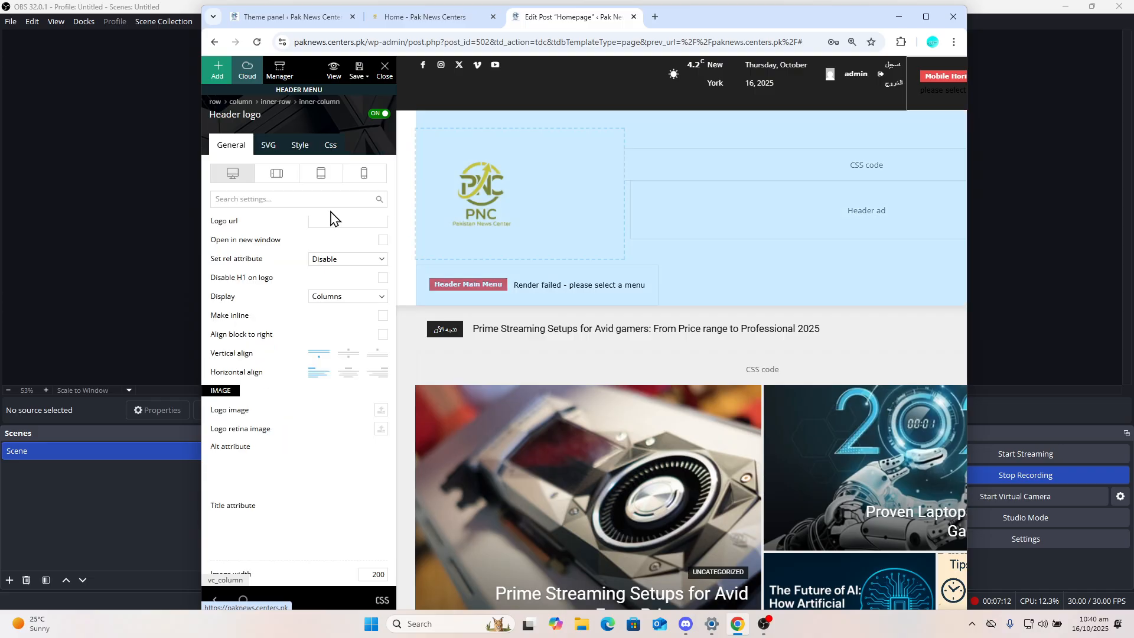
{"action": "left_click", "coordinate": [329, 184]}
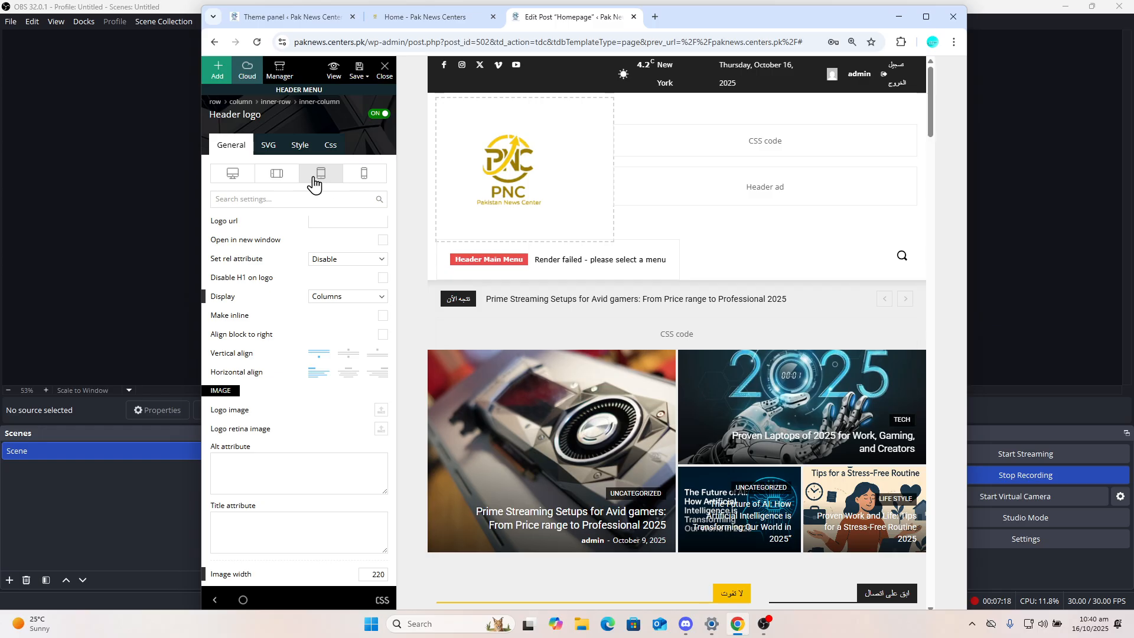
{"action": "left_click", "coordinate": [376, 177]}
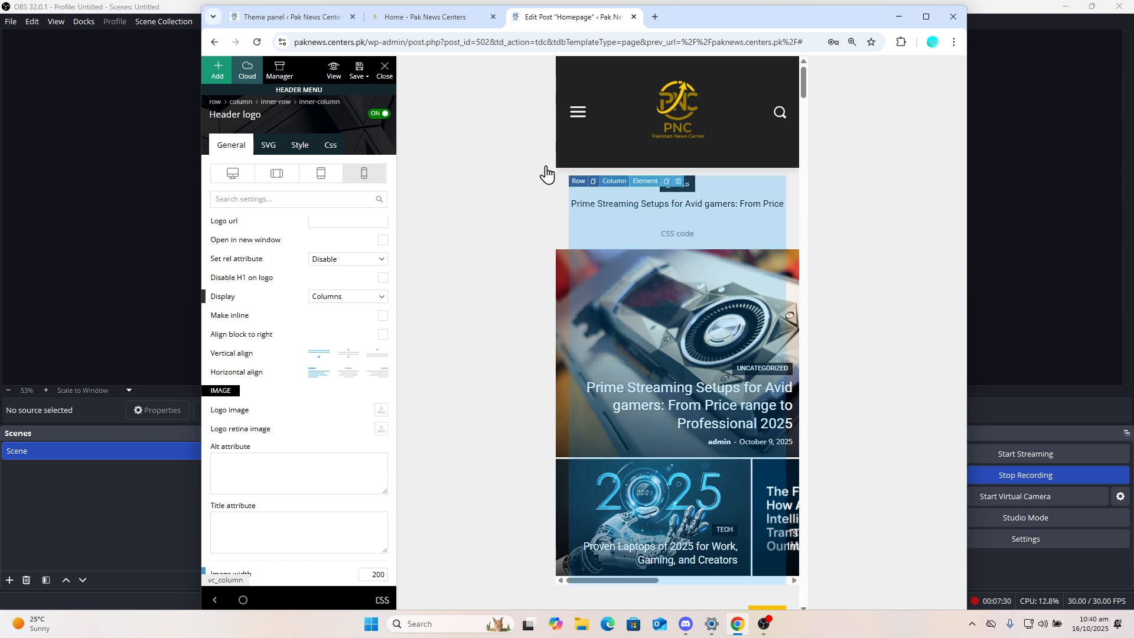
{"action": "left_click", "coordinate": [245, 176]}
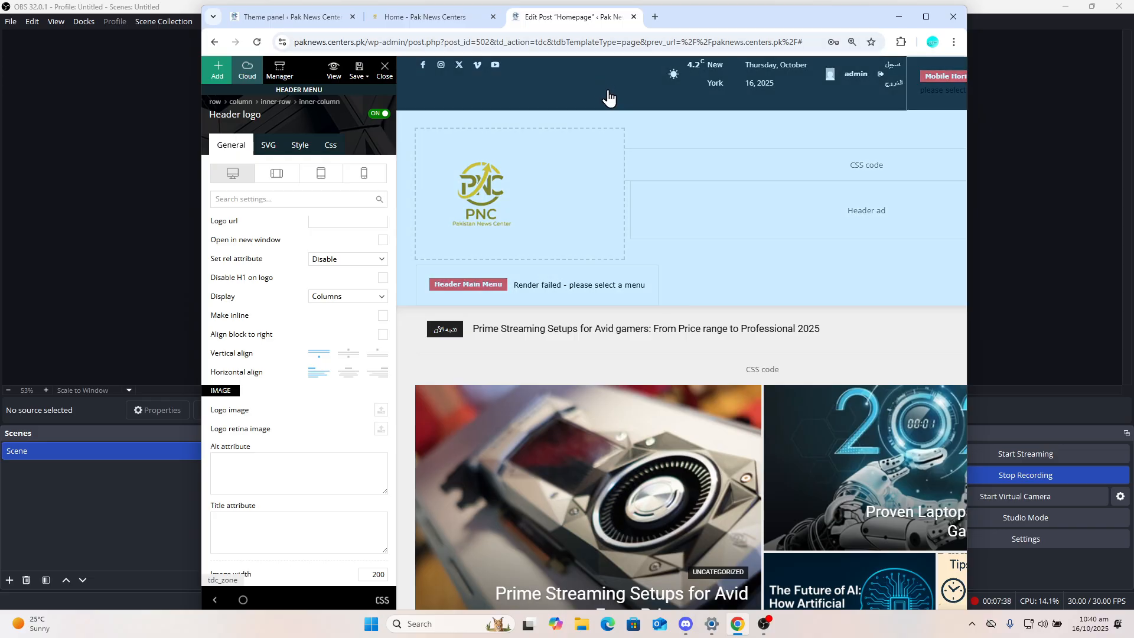
{"action": "left_click", "coordinate": [927, 18]}
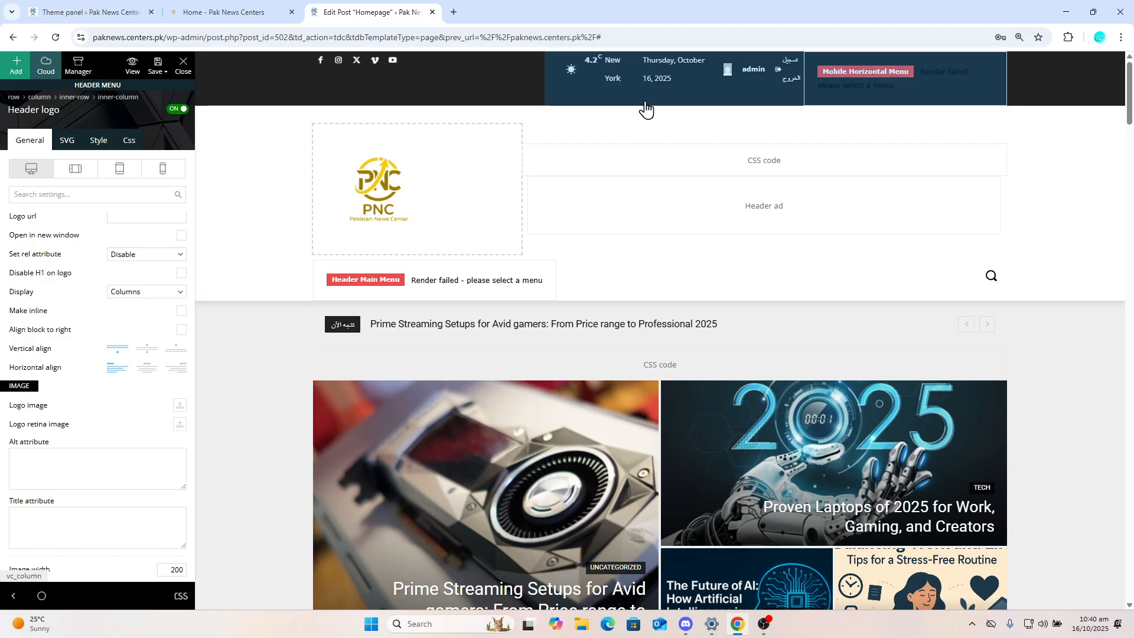
Set the header weather element's location to Lahore and save all parts of the page
{"action": "left_click", "coordinate": [588, 87]}
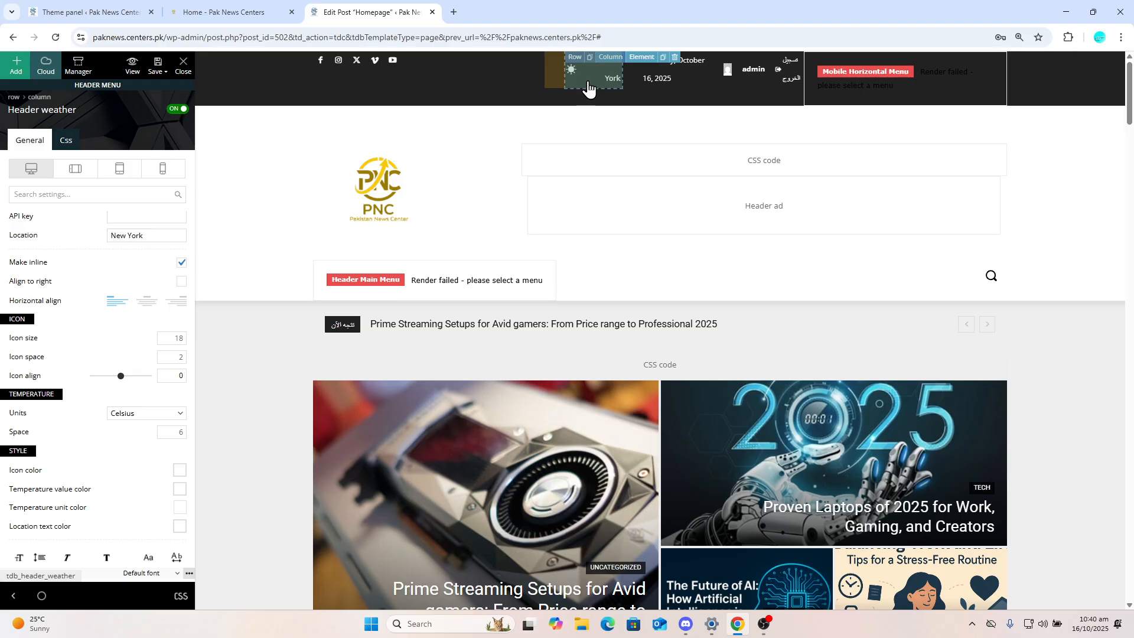
{"action": "left_click", "coordinate": [1094, 13]}
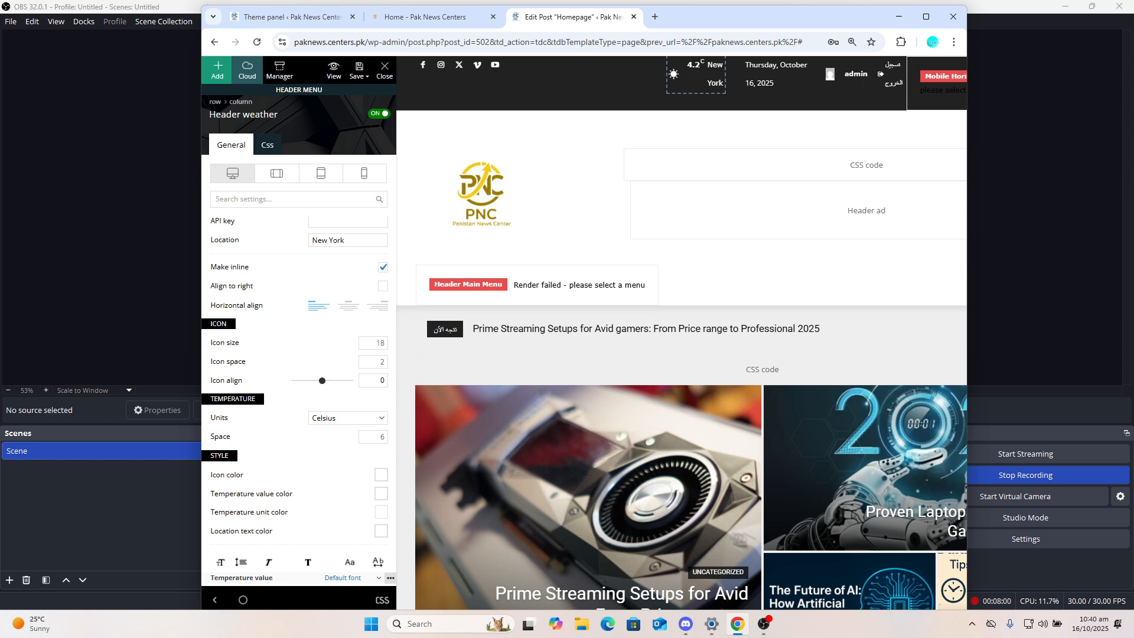
{"action": "triple_click", "coordinate": [344, 241]}
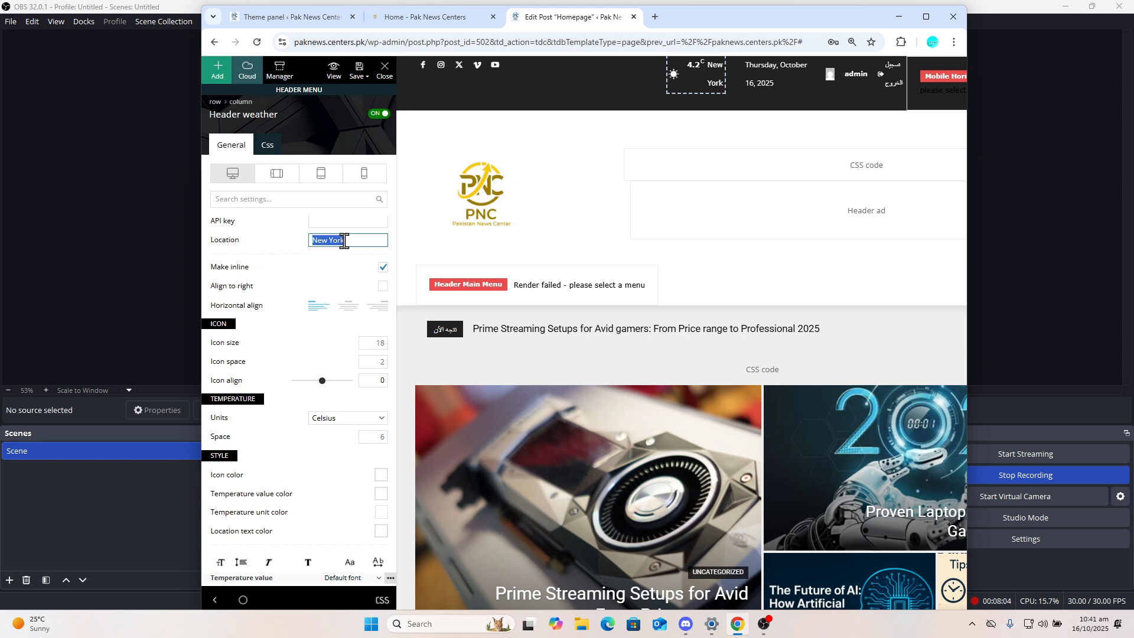
{"action": "type", "text": "Lahore"}
{"action": "left_click", "coordinate": [348, 284]}
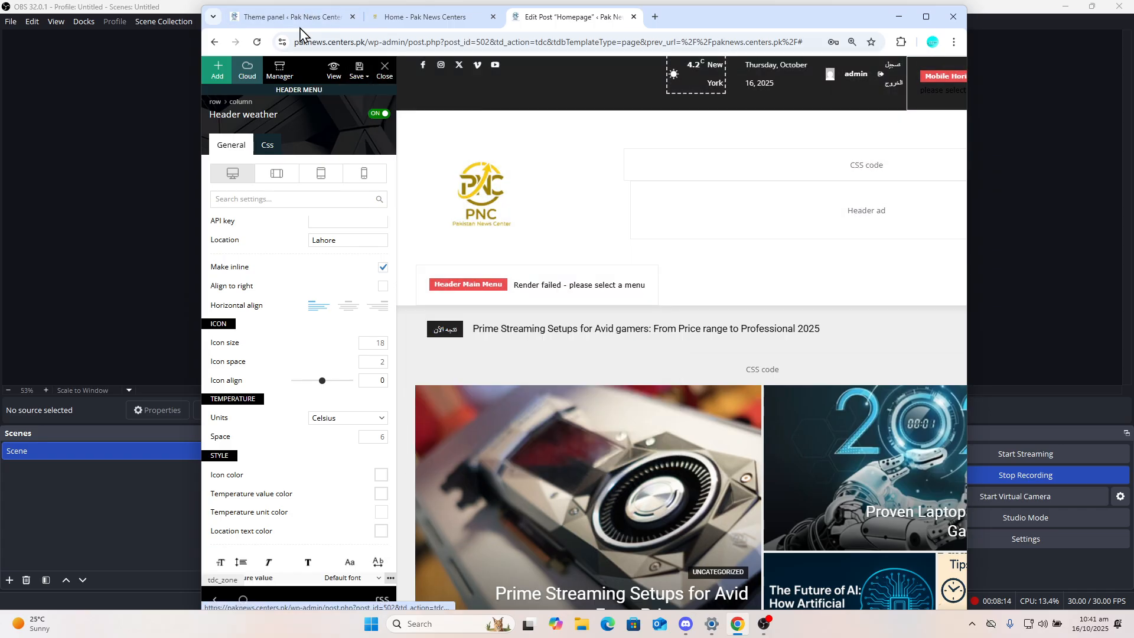
{"action": "mouse_move", "coordinate": [359, 70]}
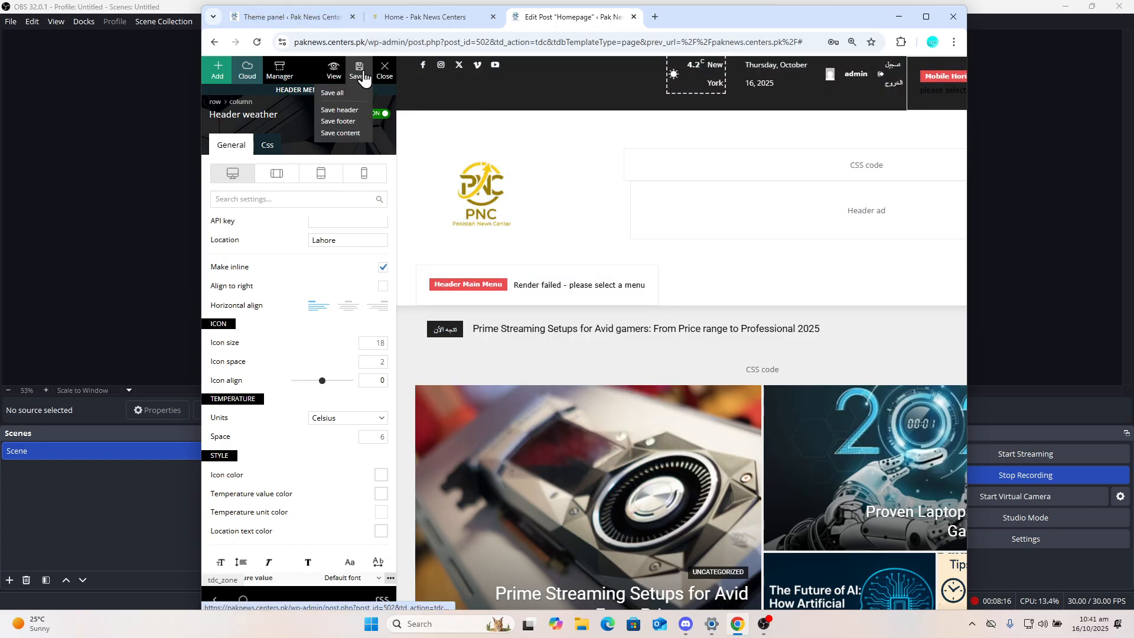
{"action": "left_click", "coordinate": [346, 109]}
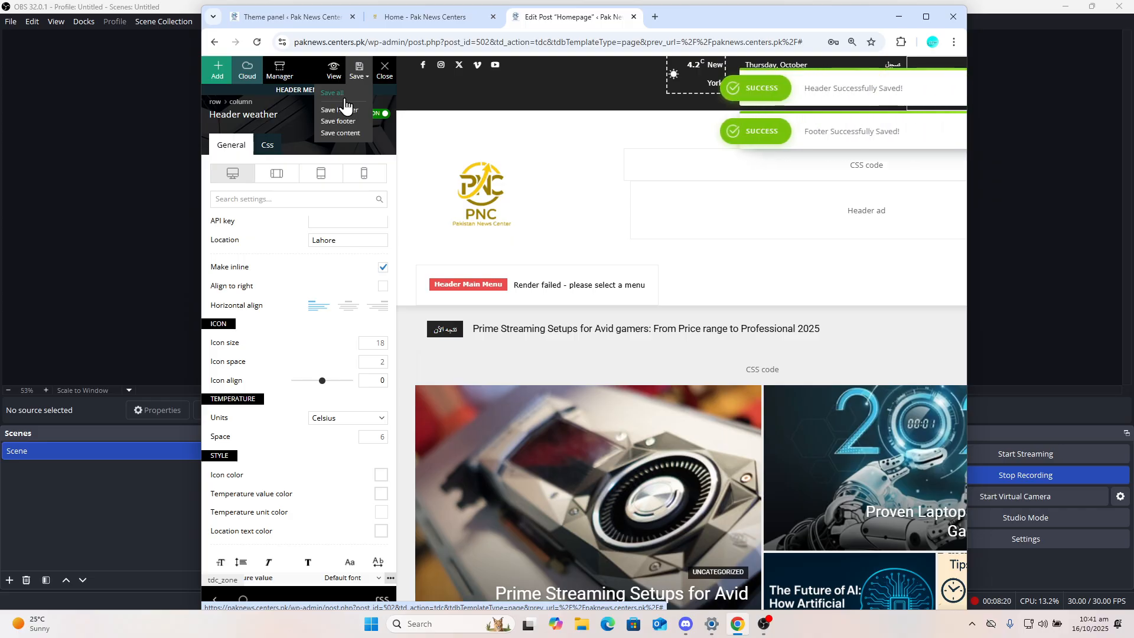
{"action": "mouse_move", "coordinate": [248, 310]}
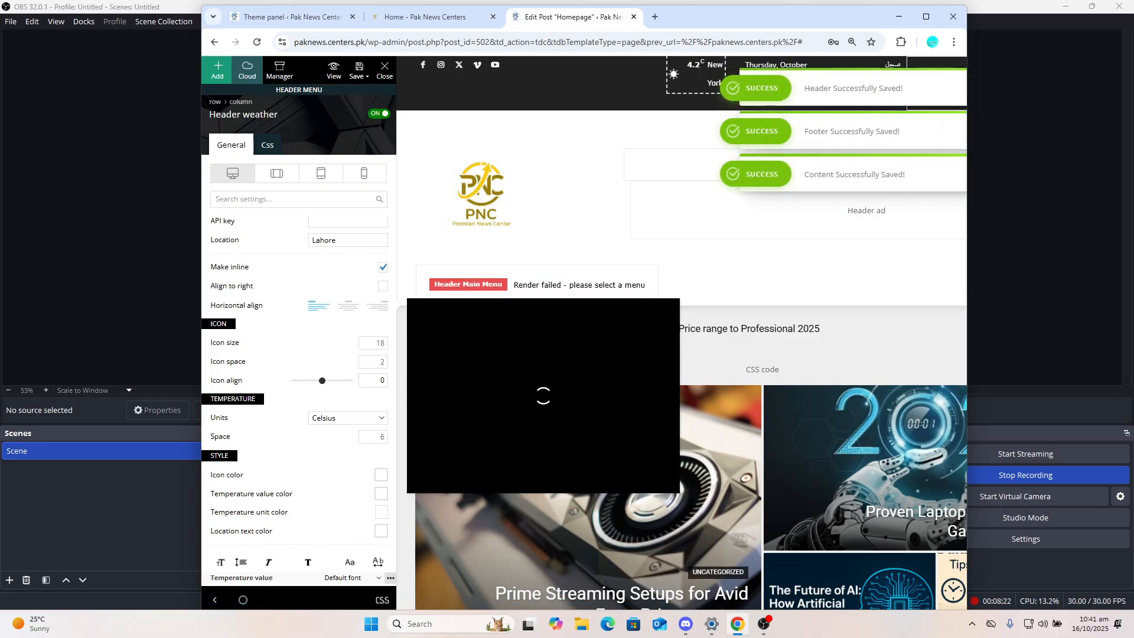
{"action": "left_click", "coordinate": [324, 222]}
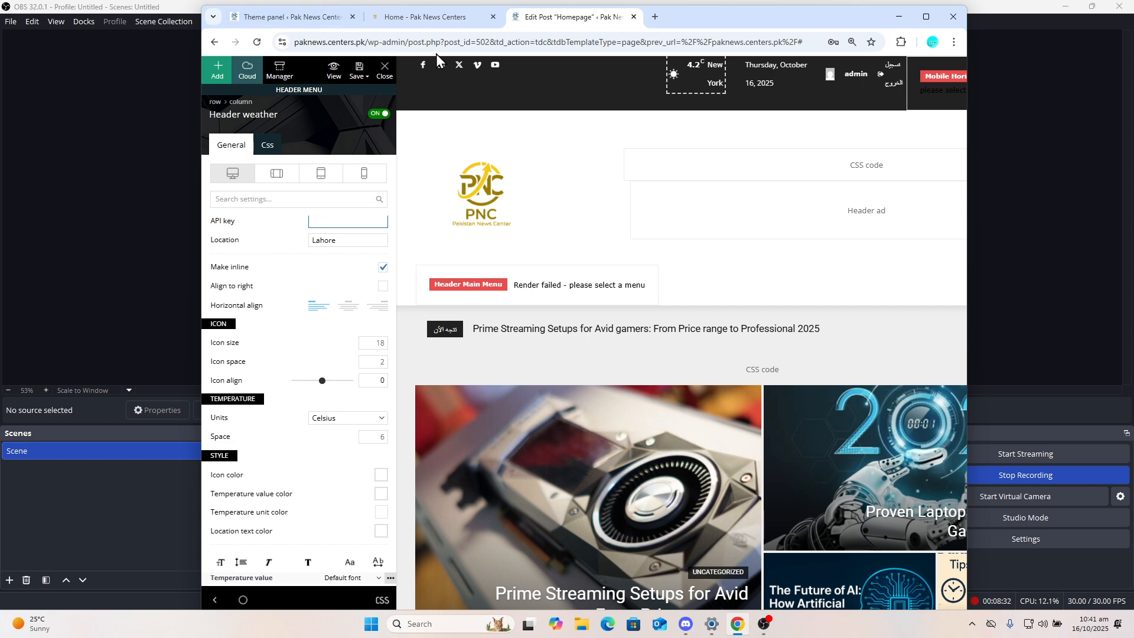
{"action": "left_click_drag", "start_coordinate": [406, 42], "coordinate": [411, 42]}
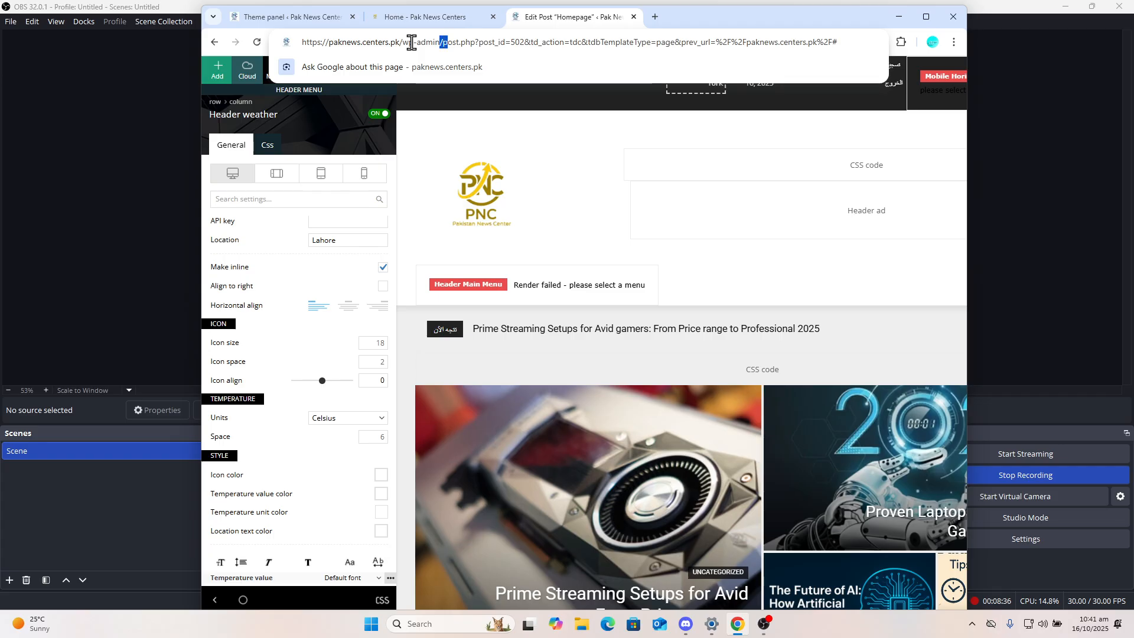
{"action": "key", "text": "shift+Right"}
{"action": "key", "text": "shift+Right"}
{"action": "key", "text": "shift+Right"}
{"action": "key", "text": "shift+Right"}
{"action": "key", "text": "shift+Right"}
{"action": "key", "text": "shift+Right"}
{"action": "key", "text": "shift+Right"}
{"action": "key", "text": "shift+Right"}
{"action": "key", "text": "shift+Right"}
{"action": "key", "text": "shift+Right"}
{"action": "key", "text": "shift+Right"}
{"action": "key", "text": "shift+Right"}
{"action": "key", "text": "shift+Right"}
{"action": "key", "text": "shift+Right"}
{"action": "key", "text": "shift+Right"}
{"action": "key", "text": "shift+Right"}
{"action": "key", "text": "shift+Right"}
{"action": "key", "text": "shift+Right"}
{"action": "key", "text": "shift+Right"}
{"action": "key", "text": "shift+Right"}
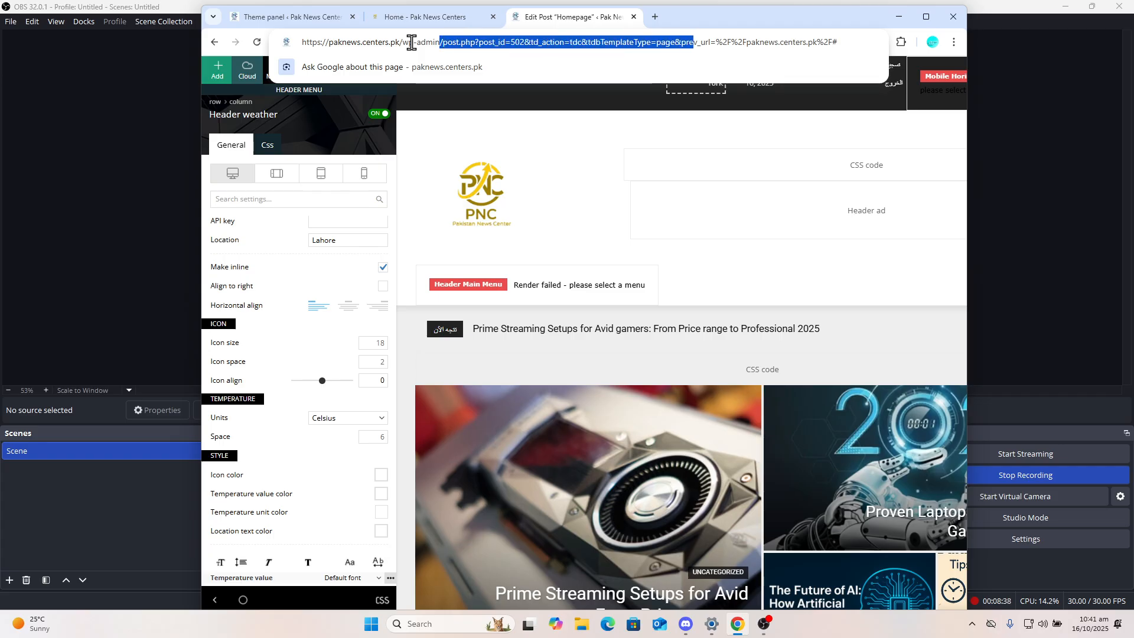
{"action": "key", "text": "shift+Right"}
{"action": "key", "text": "shift+Right"}
{"action": "key", "text": "shift+Right"}
{"action": "key", "text": "shift+Right"}
{"action": "key", "text": "shift+Right"}
{"action": "key", "text": "shift+Right"}
{"action": "key", "text": "shift+Right"}
{"action": "key", "text": "shift+Right"}
{"action": "key", "text": "shift+Right"}
{"action": "key", "text": "shift+Right"}
{"action": "key", "text": "shift+Right"}
{"action": "key", "text": "shift+Right"}
{"action": "key", "text": "shift+Right"}
{"action": "key", "text": "shift+Right"}
{"action": "key", "text": "shift+Right"}
{"action": "key", "text": "shift+Right"}
{"action": "key", "text": "shift+Right"}
{"action": "key", "text": "shift+Right"}
{"action": "key", "text": "shift+Right"}
{"action": "key", "text": "shift+Right"}
{"action": "key", "text": "BackSpace"}
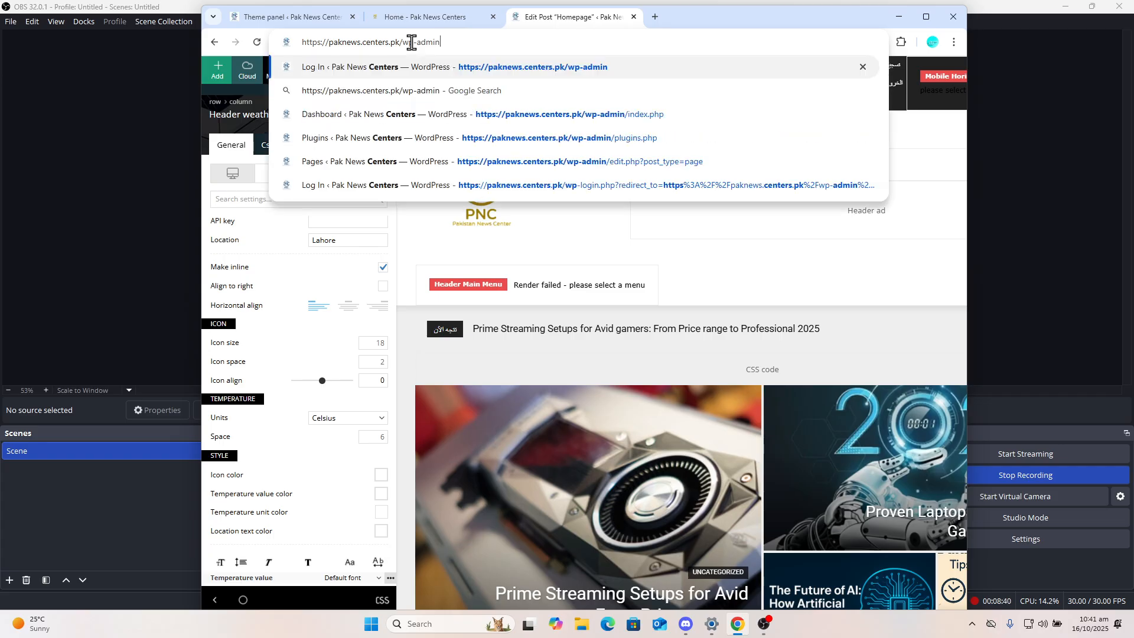
{"action": "key", "text": "Return"}
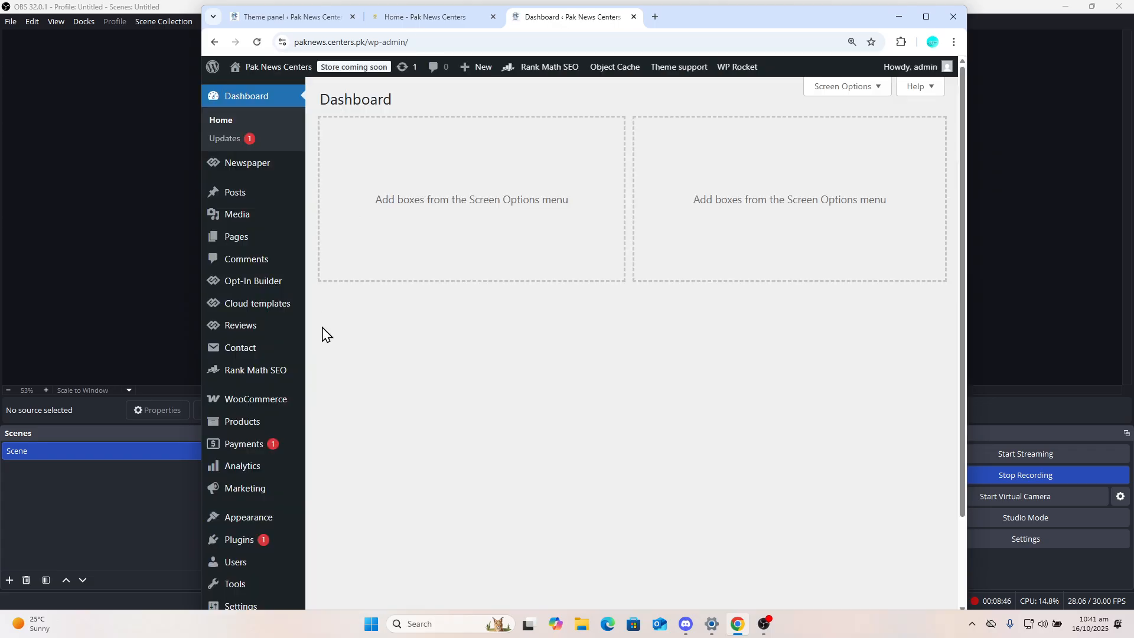
Open the page for adding new plugins and search for "language"
{"action": "mouse_move", "coordinate": [255, 542]}
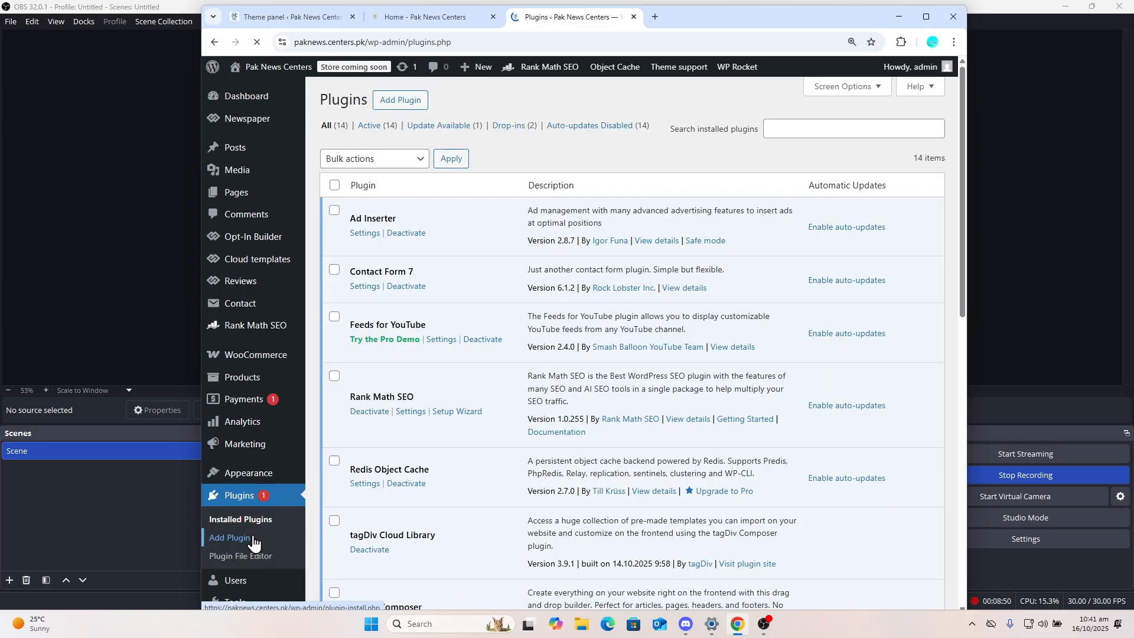
{"action": "left_click", "coordinate": [414, 105]}
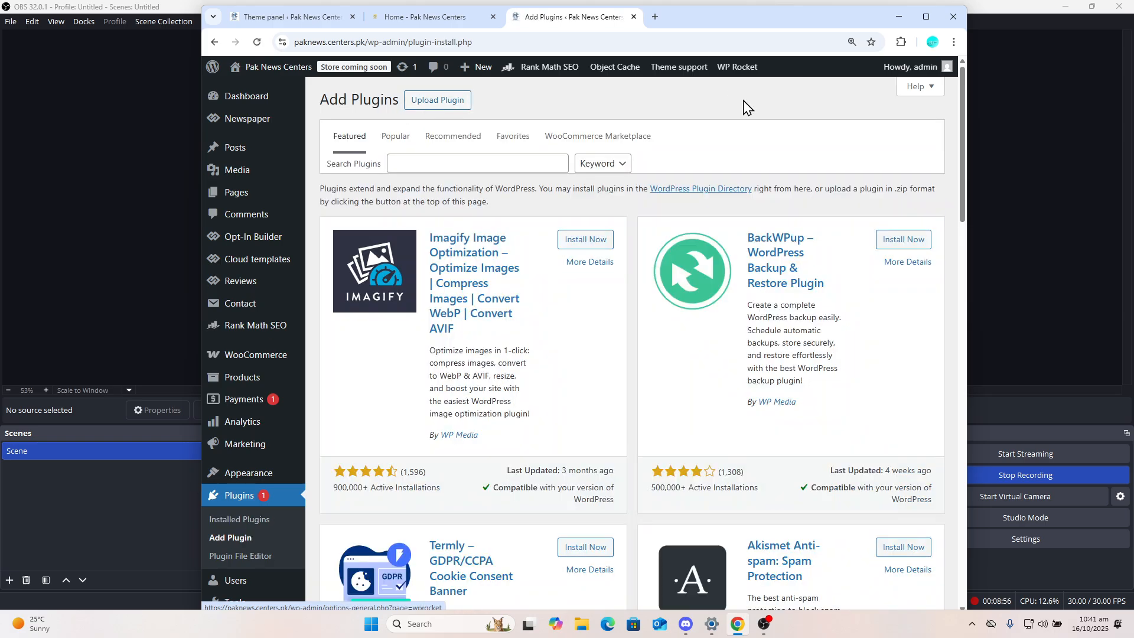
{"action": "left_click", "coordinate": [499, 170]}
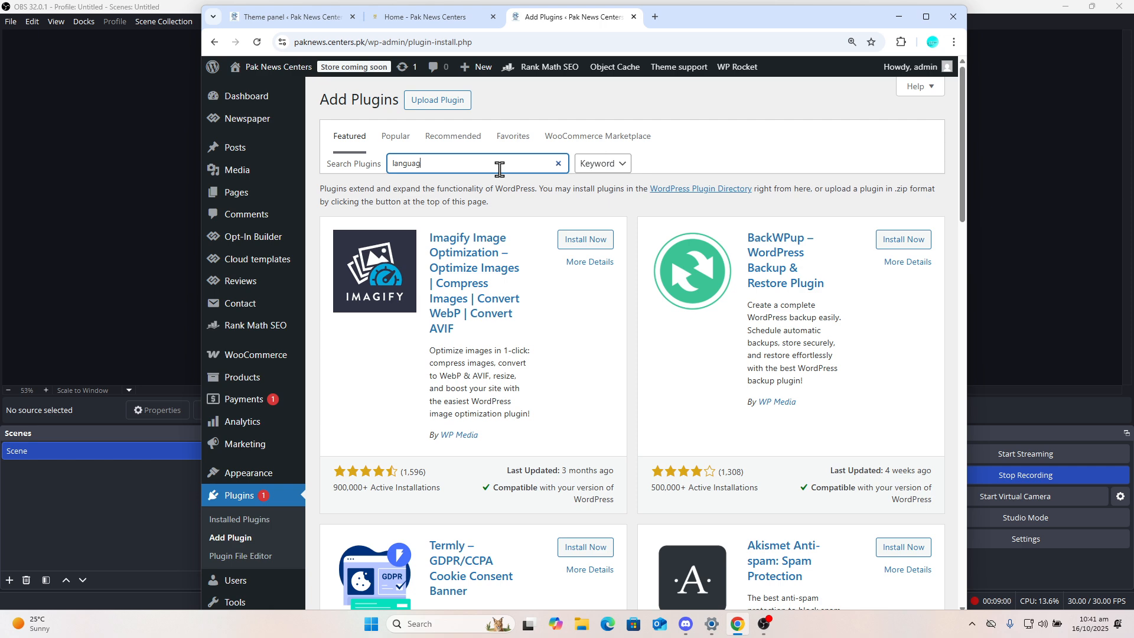
{"action": "key", "text": "Return"}
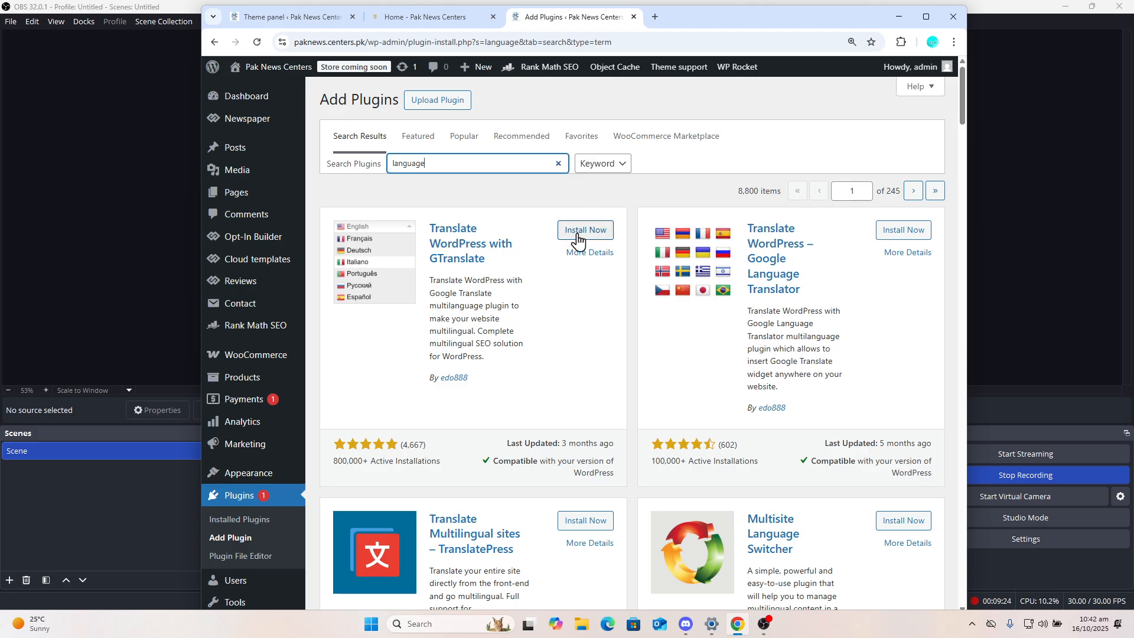
Install and activate the Translate WordPress with GTranslate plugin
{"action": "left_click", "coordinate": [578, 237]}
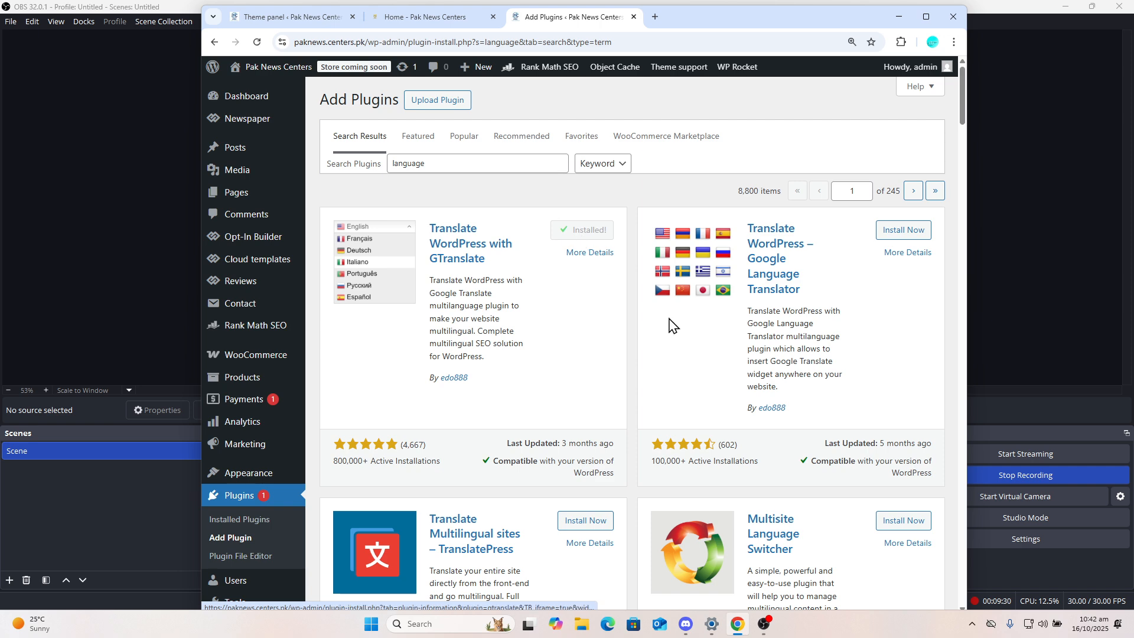
{"action": "left_click", "coordinate": [600, 235]}
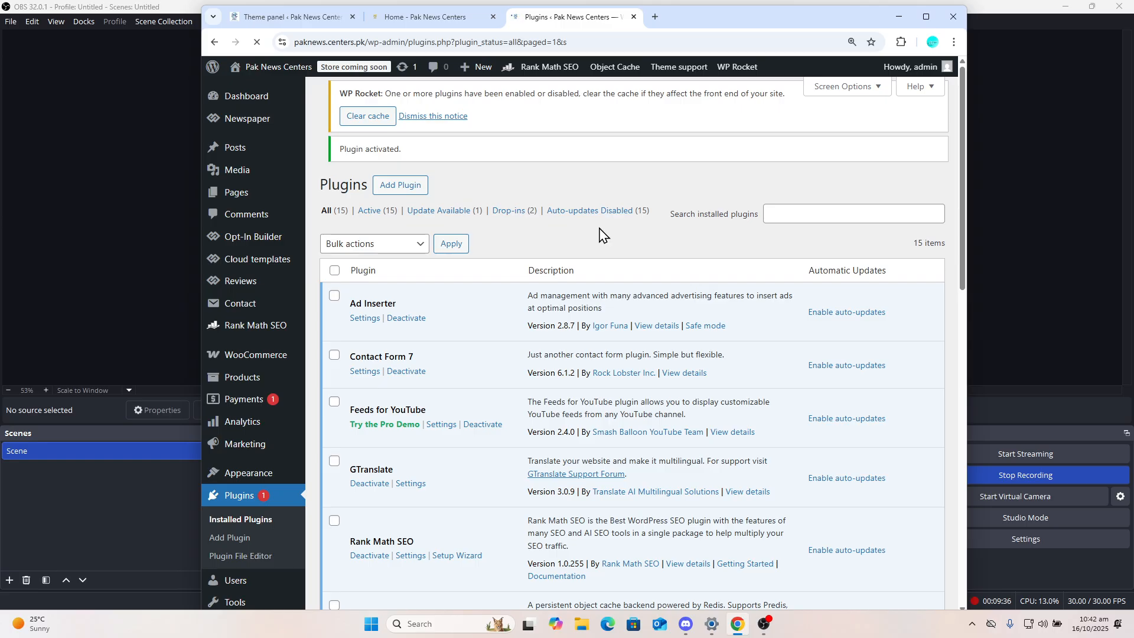
{"action": "scroll", "coordinate": [600, 235], "scroll_direction": "down", "scroll_amount": 10}
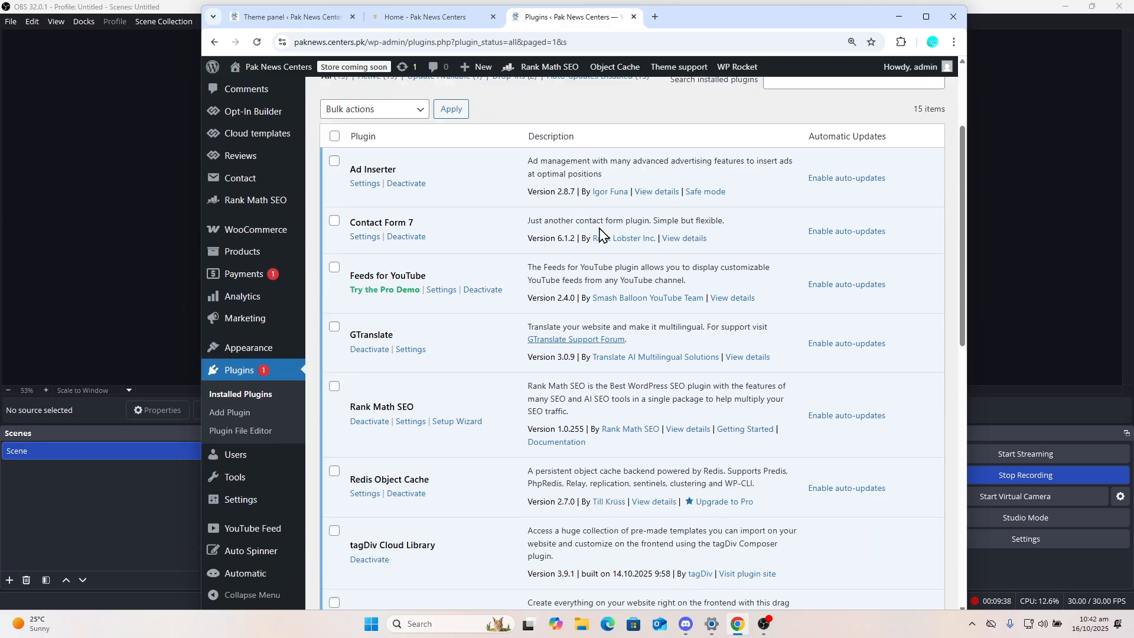
Open the GTranslate plugin's settings from the installed plugins list and view its source language and widget look choices
{"action": "scroll", "coordinate": [599, 228], "scroll_direction": "down", "scroll_amount": 3}
{"action": "scroll", "coordinate": [612, 240], "scroll_direction": "up", "scroll_amount": 7}
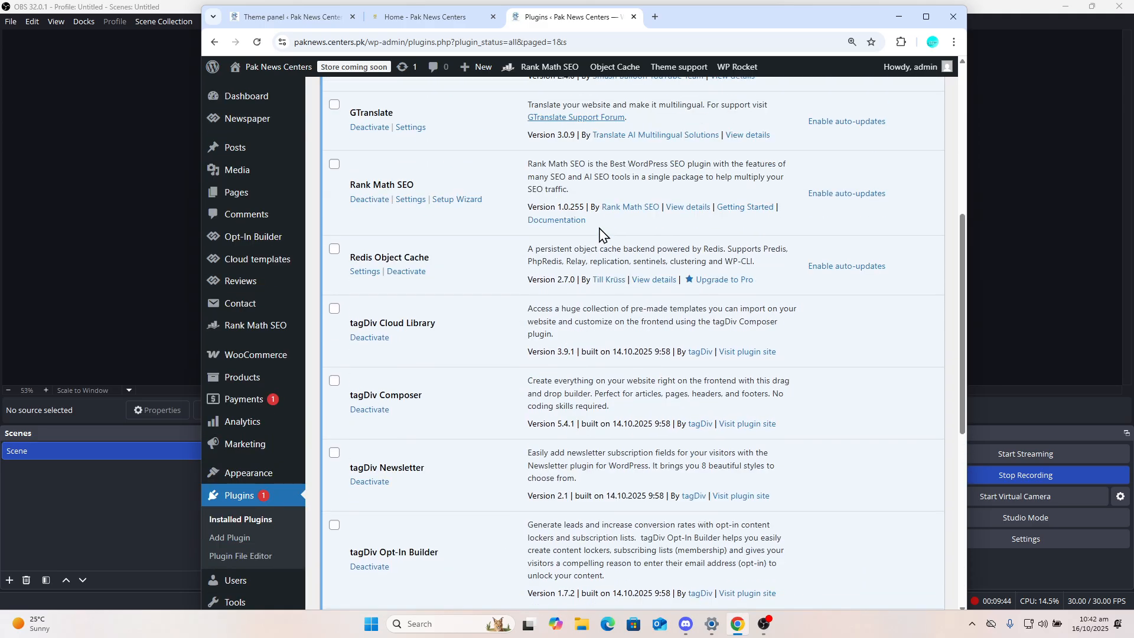
{"action": "scroll", "coordinate": [600, 232], "scroll_direction": "up", "scroll_amount": 1}
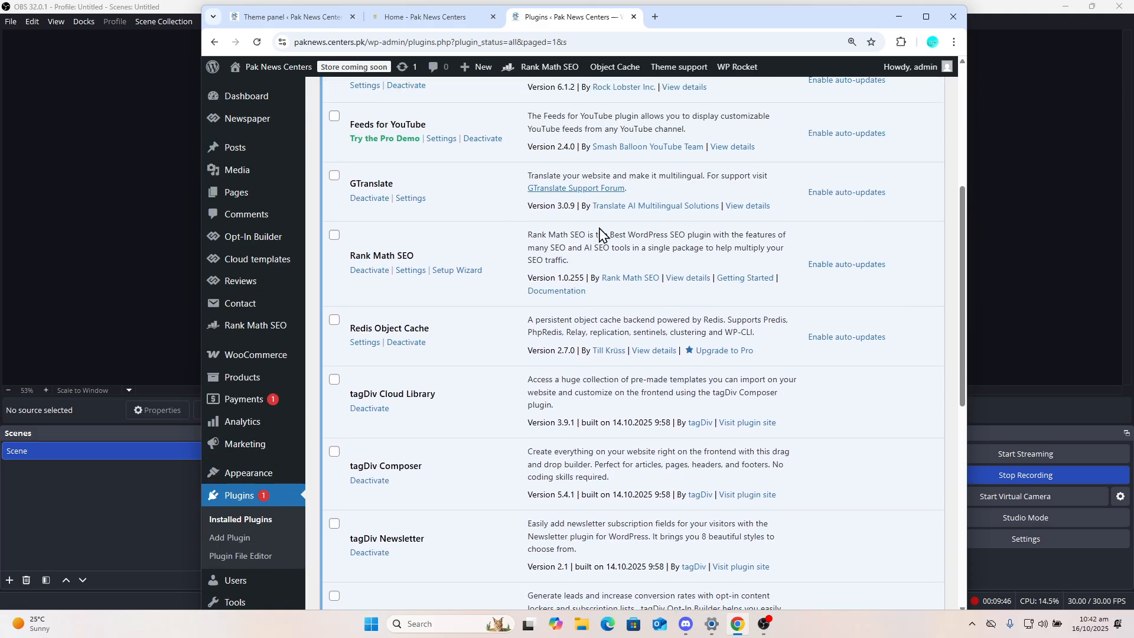
{"action": "left_click", "coordinate": [405, 200]}
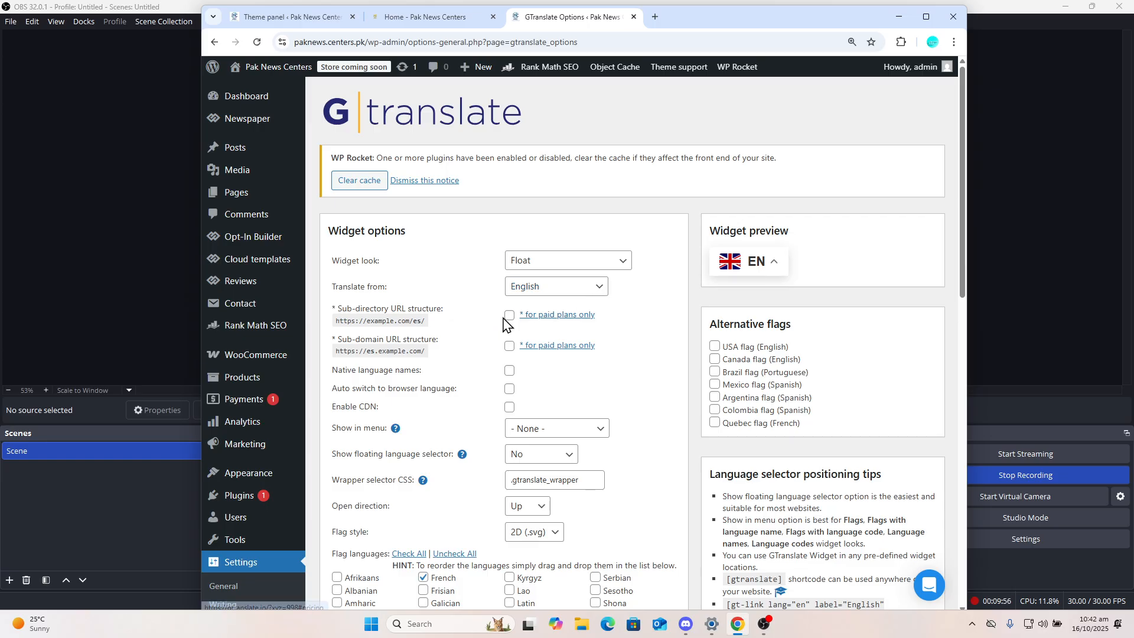
{"action": "left_click", "coordinate": [598, 288]}
{"action": "left_click", "coordinate": [598, 289]}
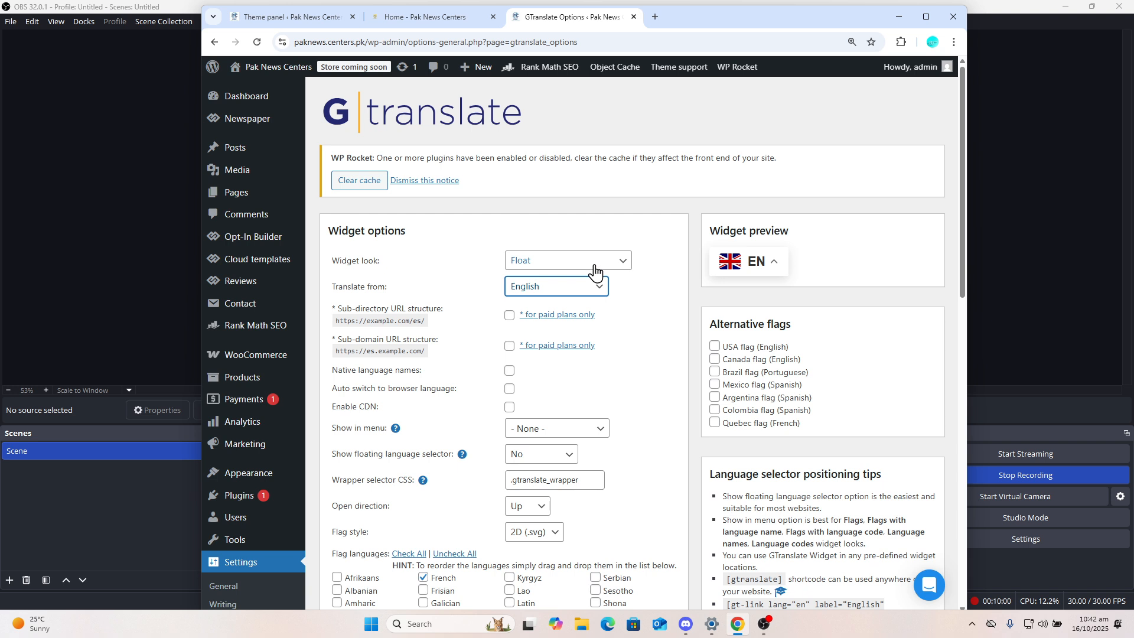
{"action": "left_click", "coordinate": [594, 271]}
{"action": "left_click", "coordinate": [595, 271]}
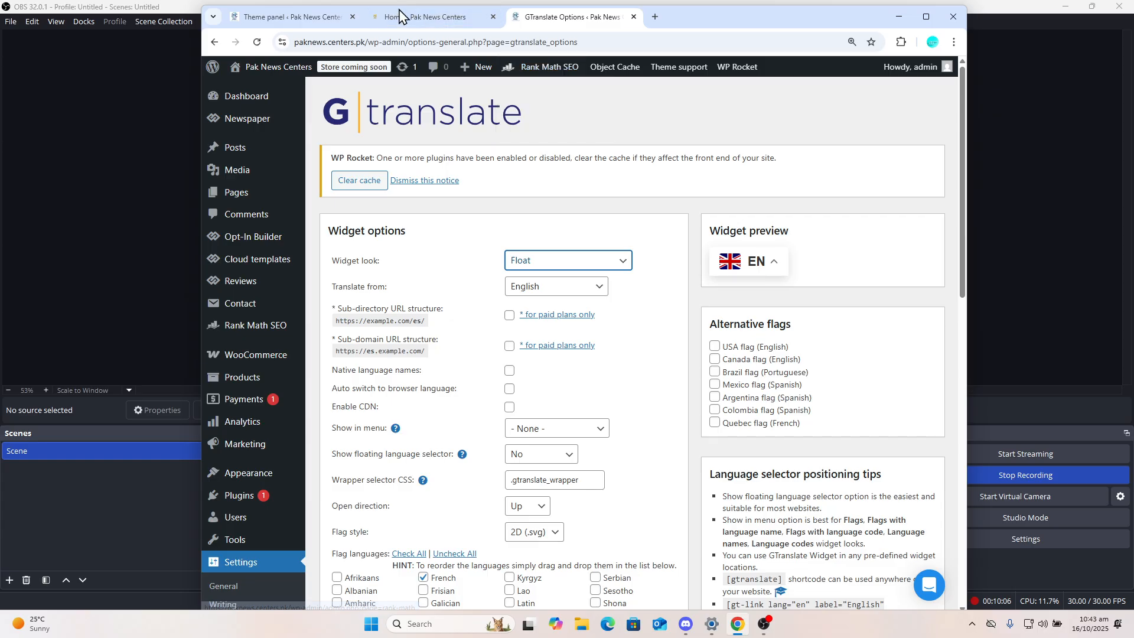
Look over the site's homepage in its open tab, from the header through the article sections
{"action": "left_click", "coordinate": [410, 21]}
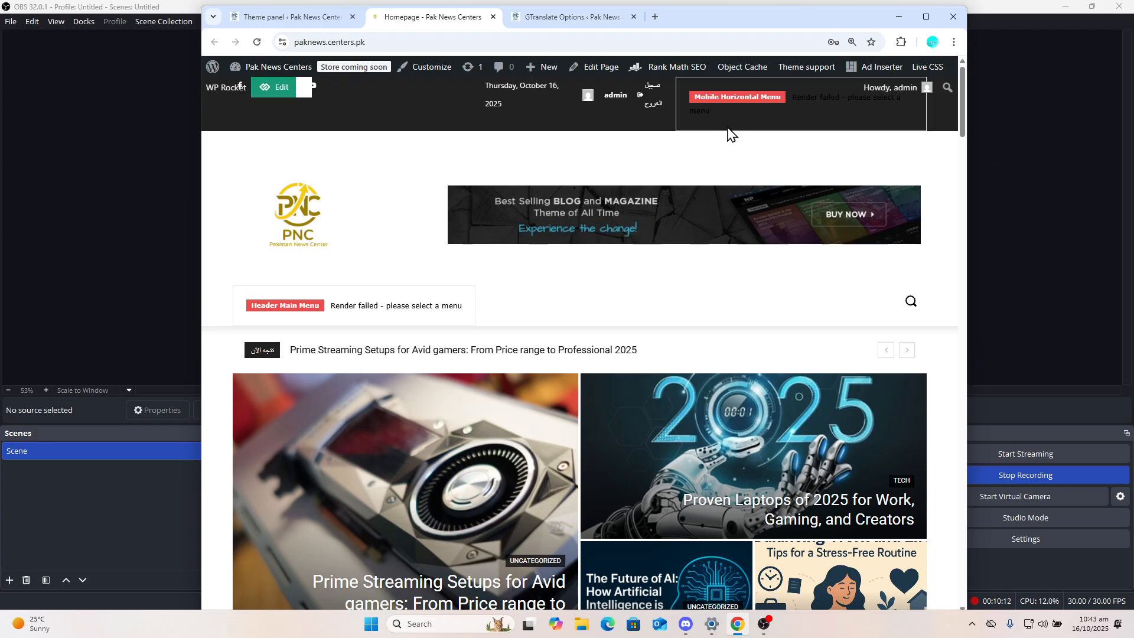
{"action": "scroll", "coordinate": [730, 134], "scroll_direction": "down", "scroll_amount": 8}
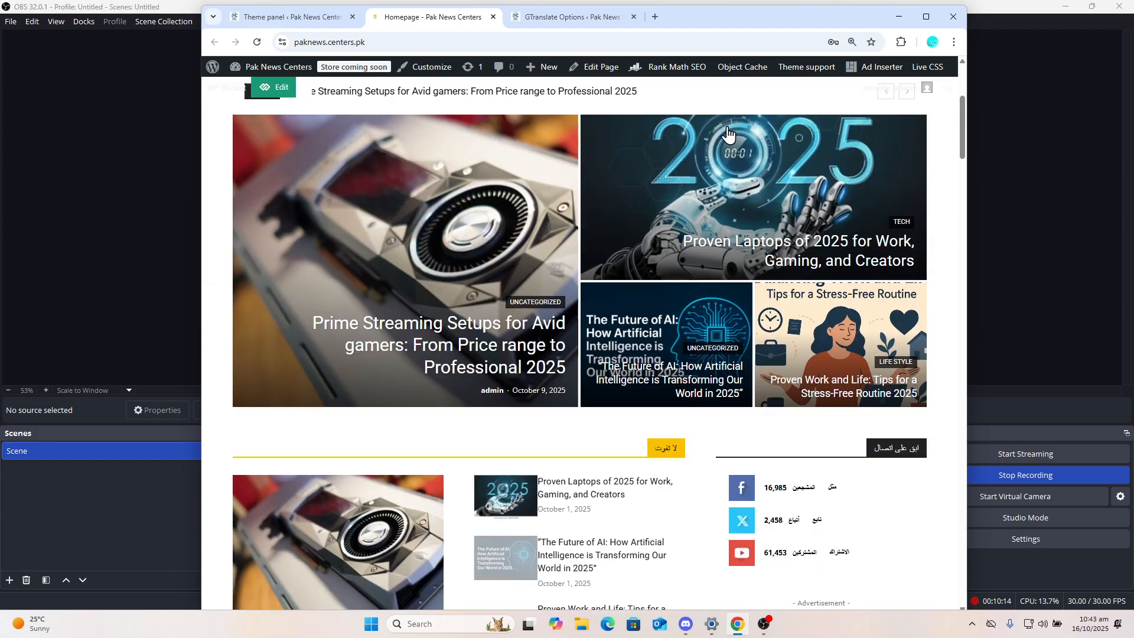
{"action": "scroll", "coordinate": [729, 135], "scroll_direction": "down", "scroll_amount": 10}
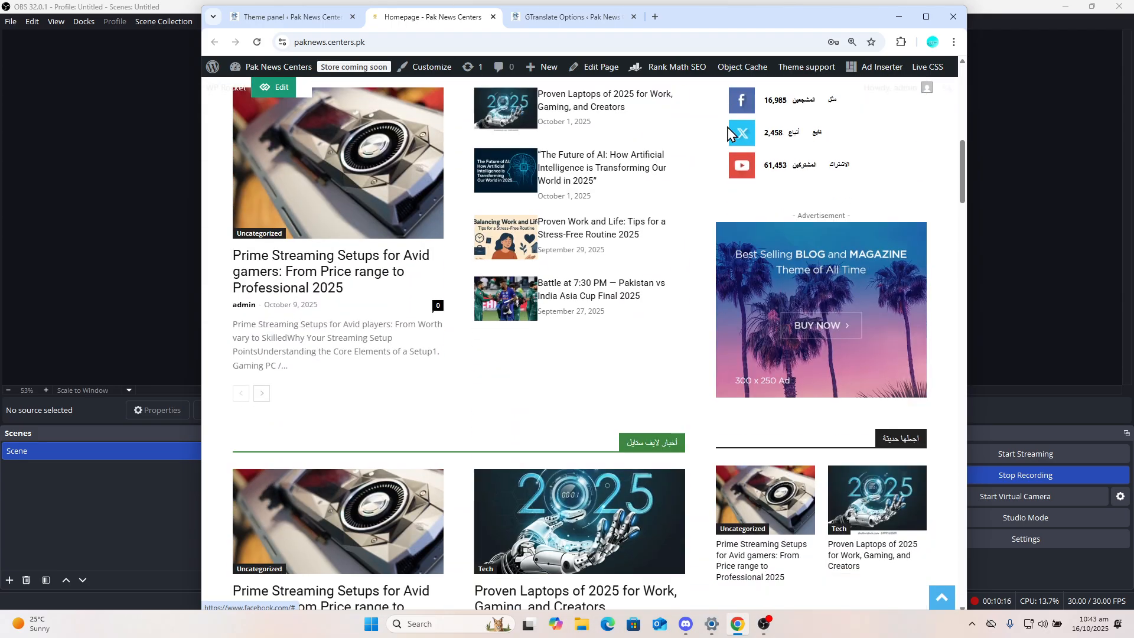
{"action": "scroll", "coordinate": [725, 135], "scroll_direction": "down", "scroll_amount": 2}
{"action": "scroll", "coordinate": [726, 135], "scroll_direction": "up", "scroll_amount": 8}
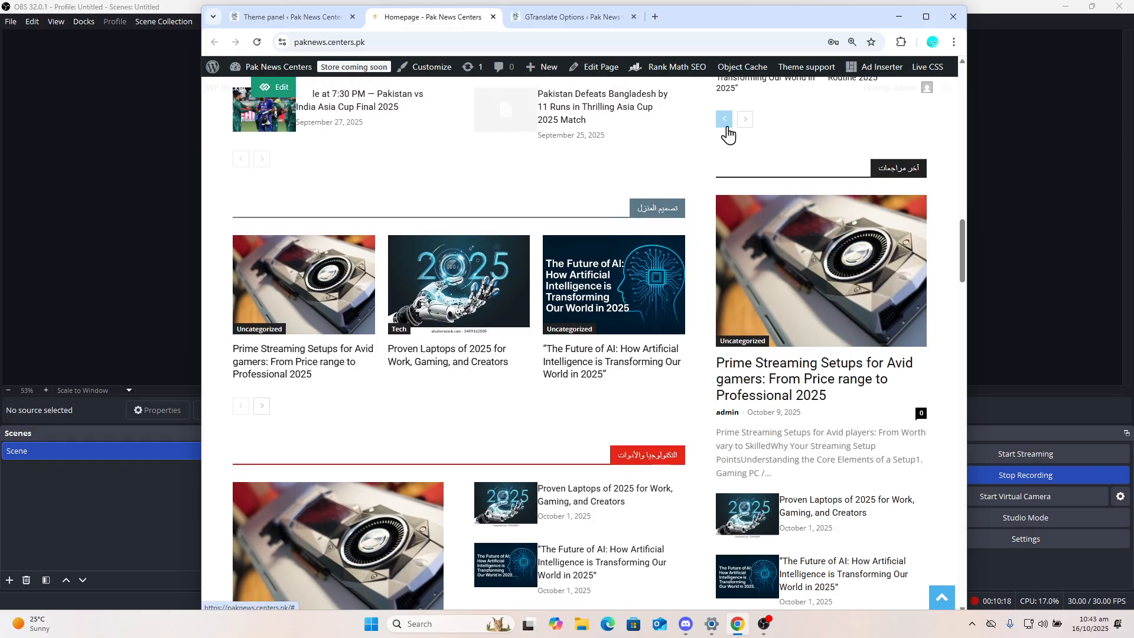
{"action": "scroll", "coordinate": [728, 135], "scroll_direction": "up", "scroll_amount": 12}
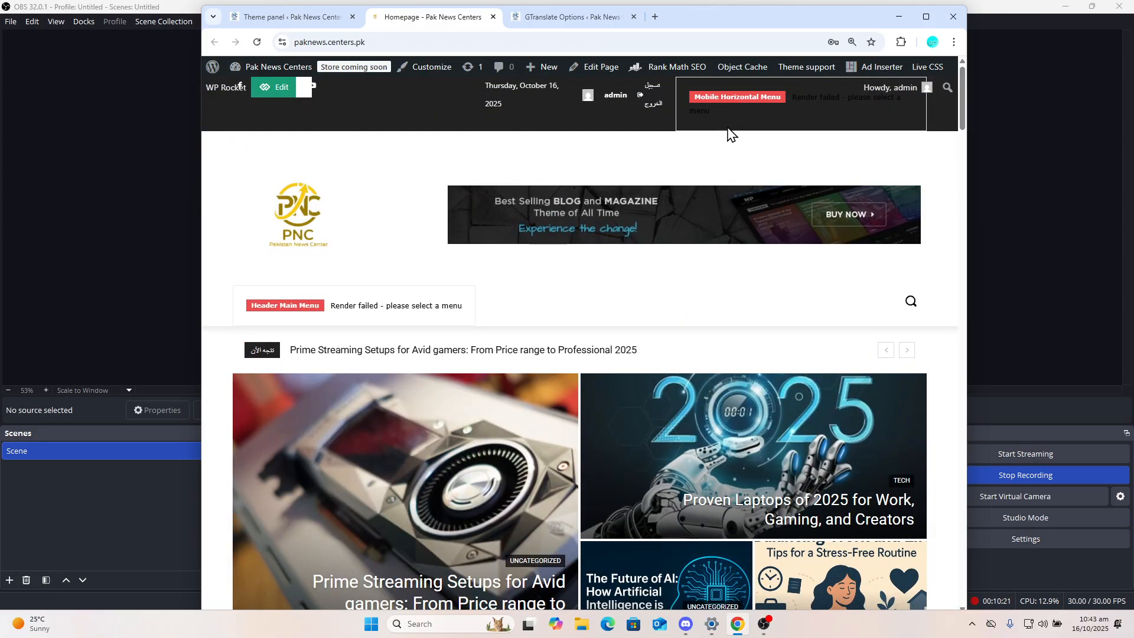
Save the GTranslate settings with the current options and reload the site's homepage
{"action": "left_click", "coordinate": [538, 14]}
{"action": "scroll", "coordinate": [591, 331], "scroll_direction": "down", "scroll_amount": 5}
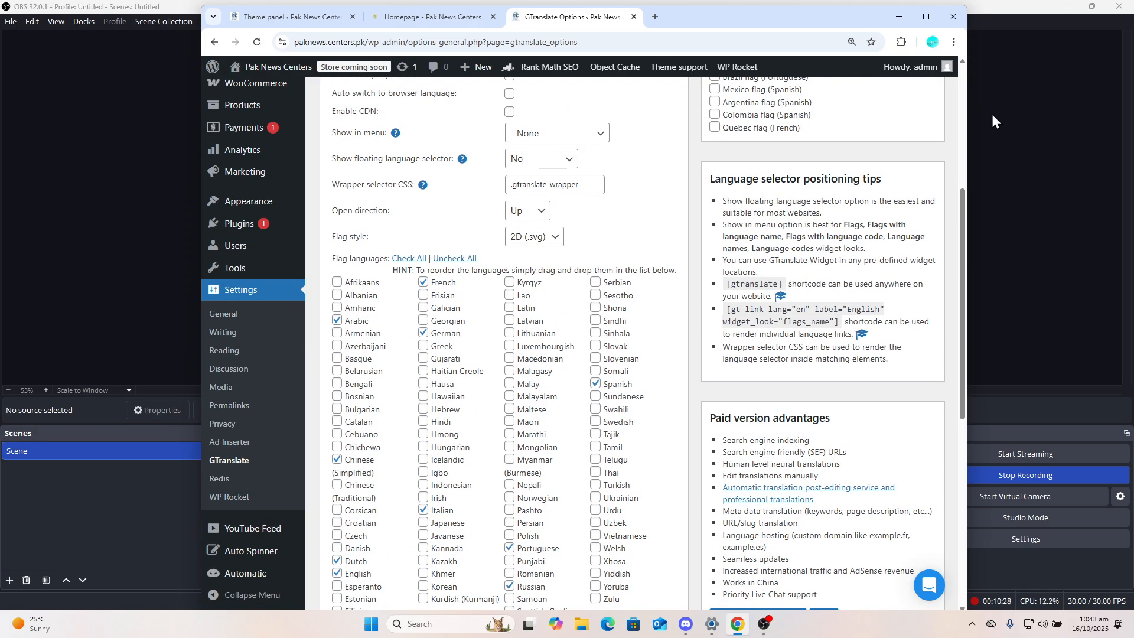
{"action": "left_click_drag", "start_coordinate": [963, 204], "coordinate": [966, 294]}
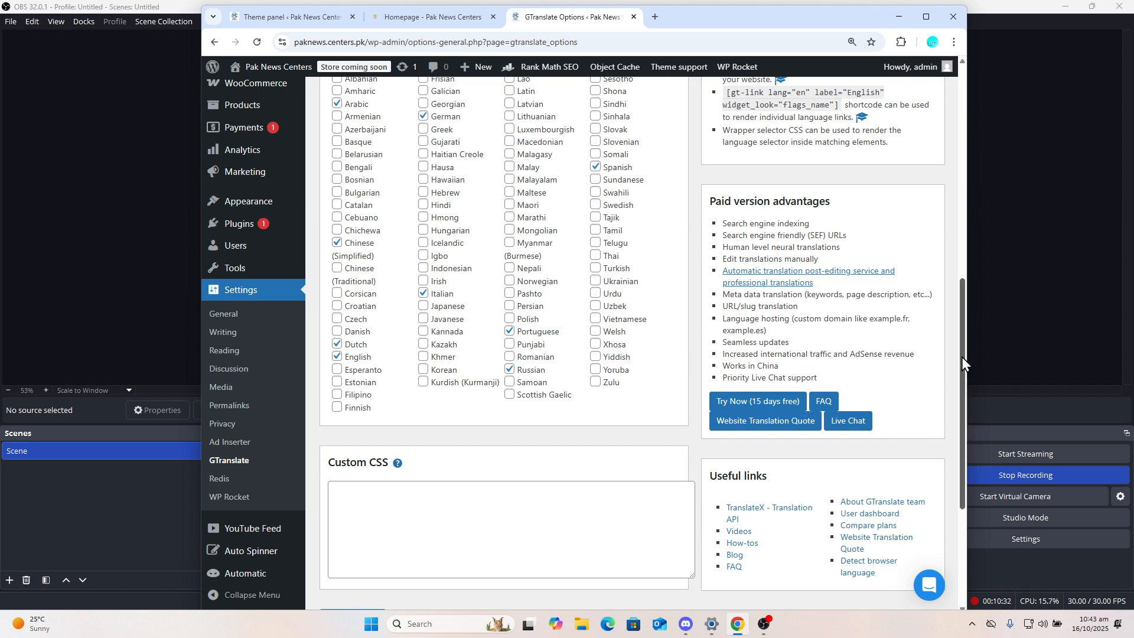
{"action": "left_click_drag", "start_coordinate": [962, 357], "coordinate": [967, 427]}
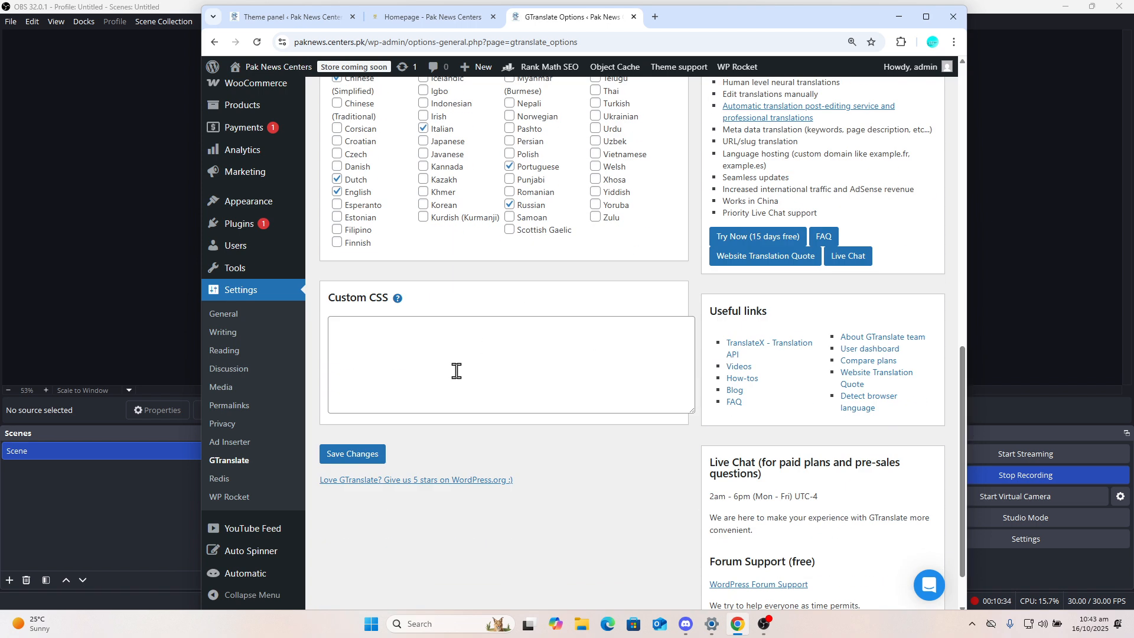
{"action": "left_click", "coordinate": [353, 455]}
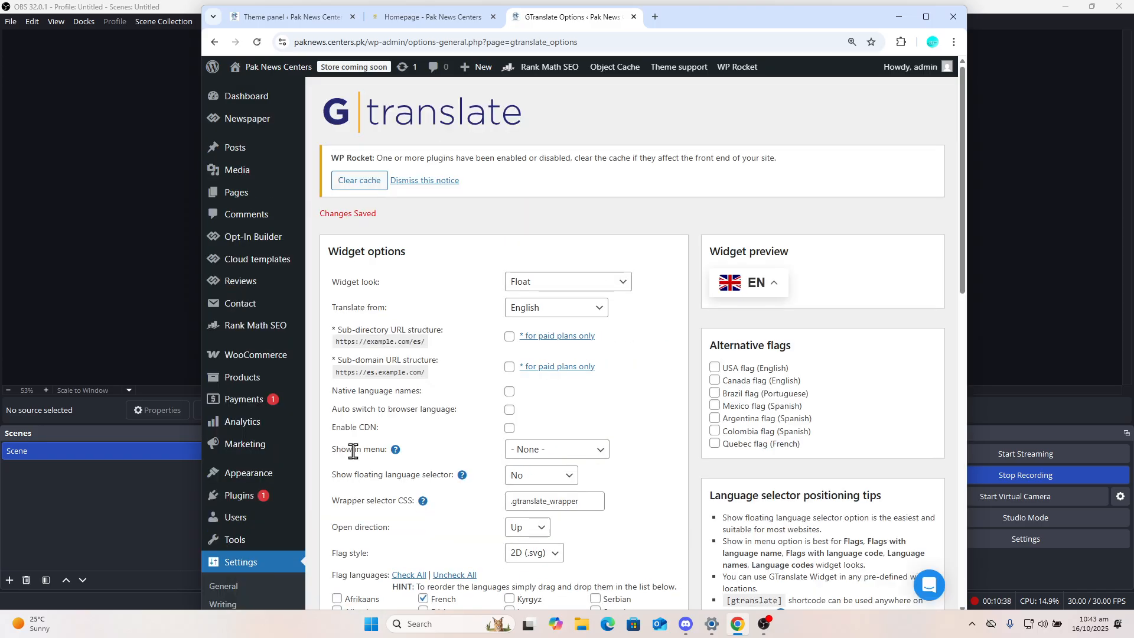
{"action": "left_click", "coordinate": [474, 18]}
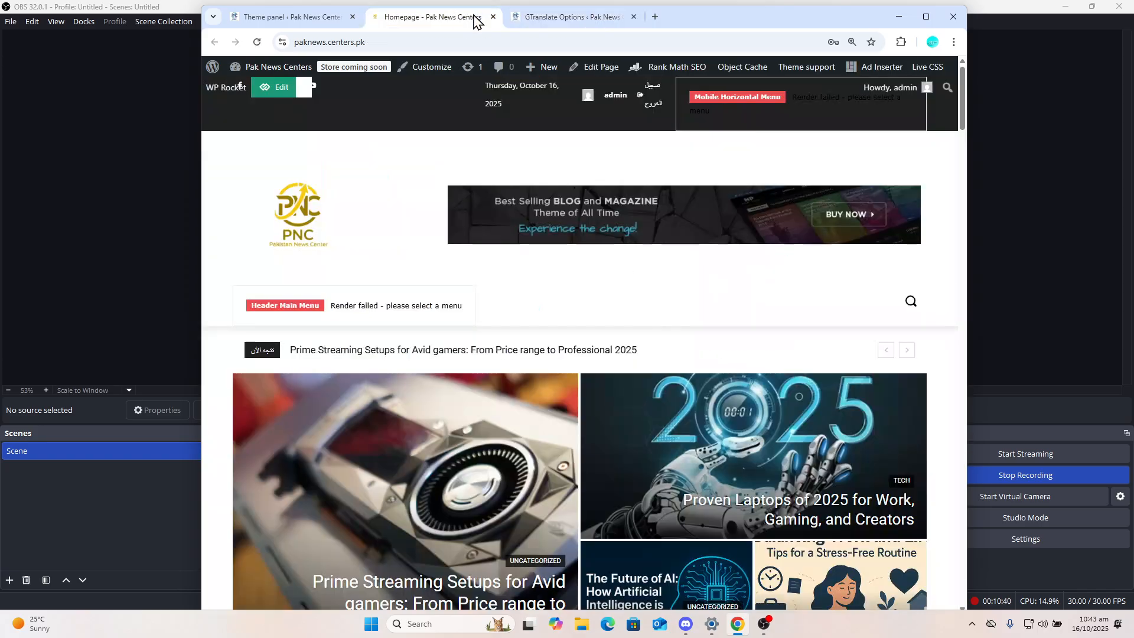
{"action": "key", "text": "F5"}
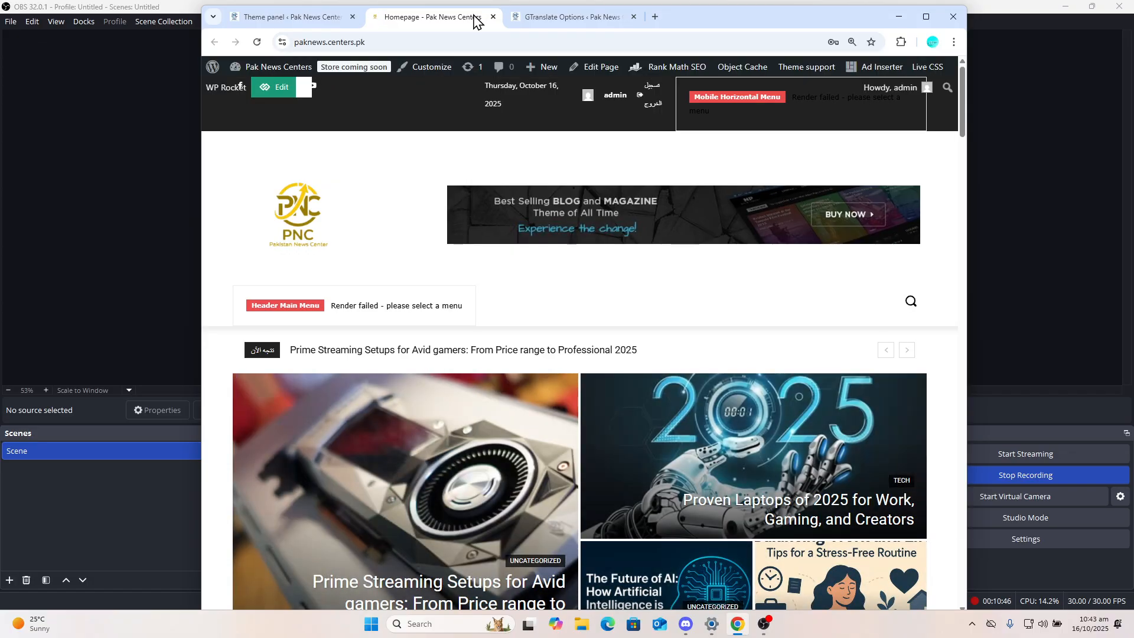
Go to the WordPress dashboard and clear the WP Rocket cache
{"action": "left_click", "coordinate": [541, 19]}
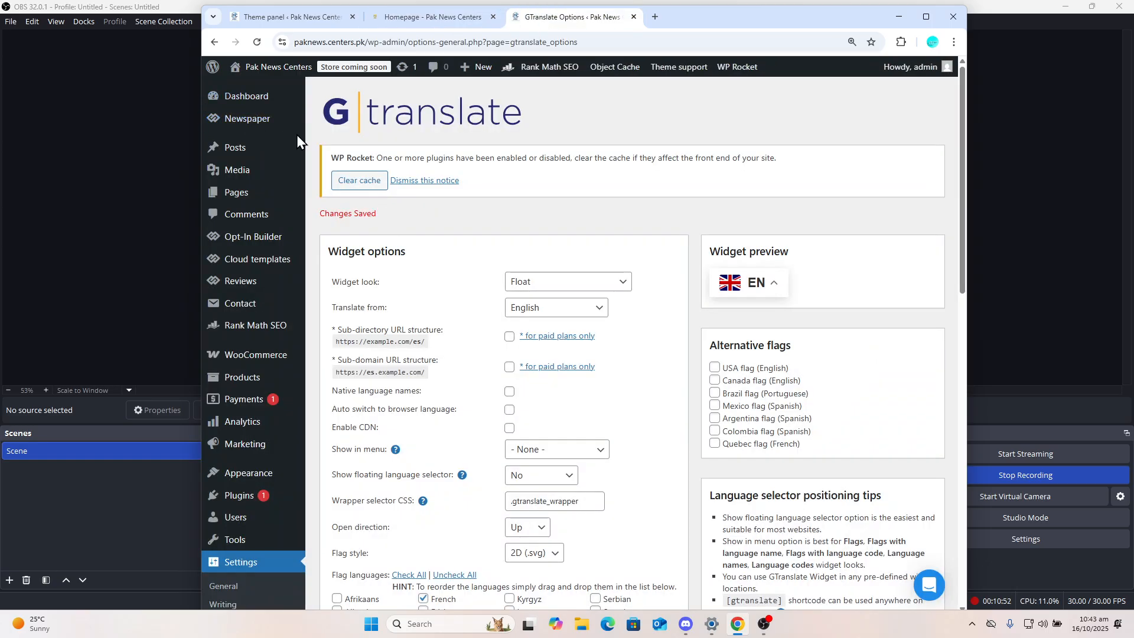
{"action": "left_click", "coordinate": [241, 104]}
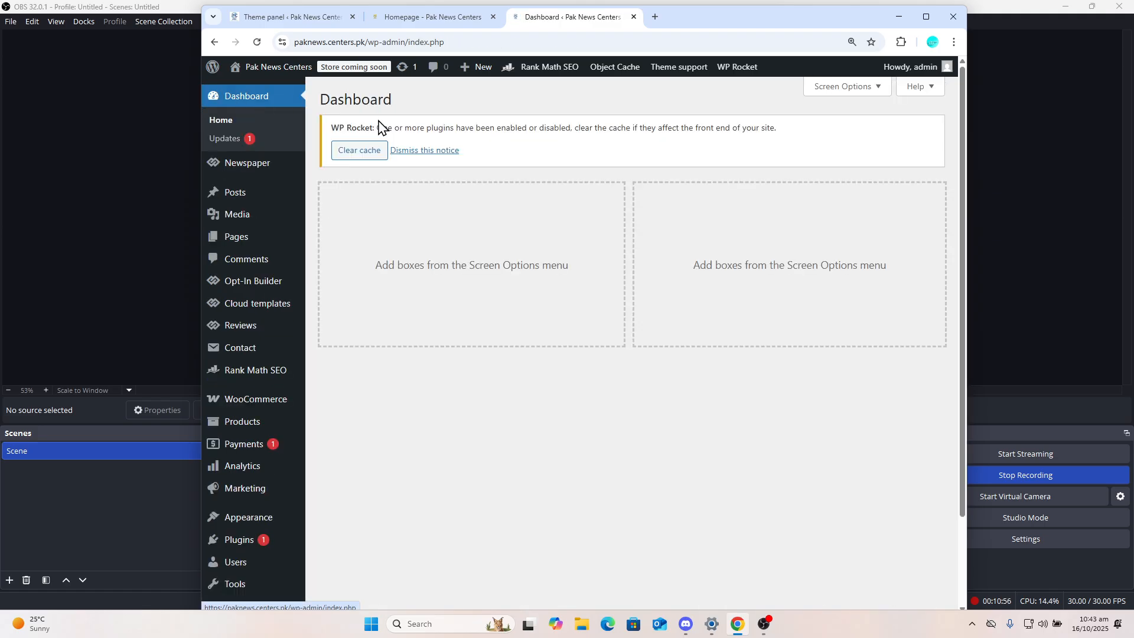
{"action": "left_click", "coordinate": [366, 156]}
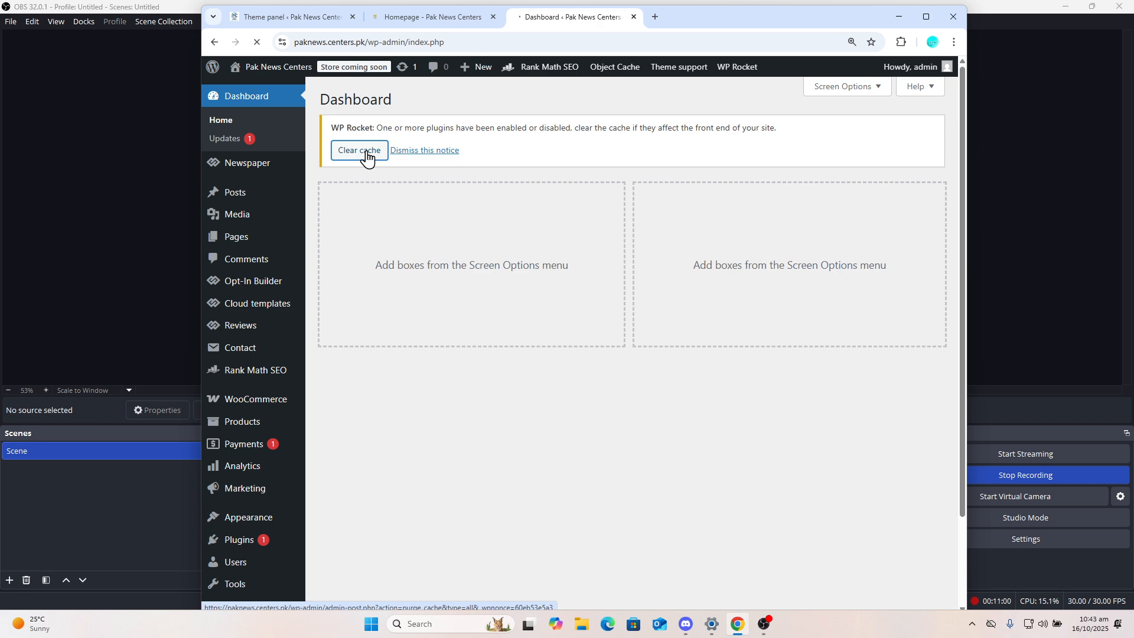
Examine the site's homepage from the header down to the footer
{"action": "left_click", "coordinate": [437, 27]}
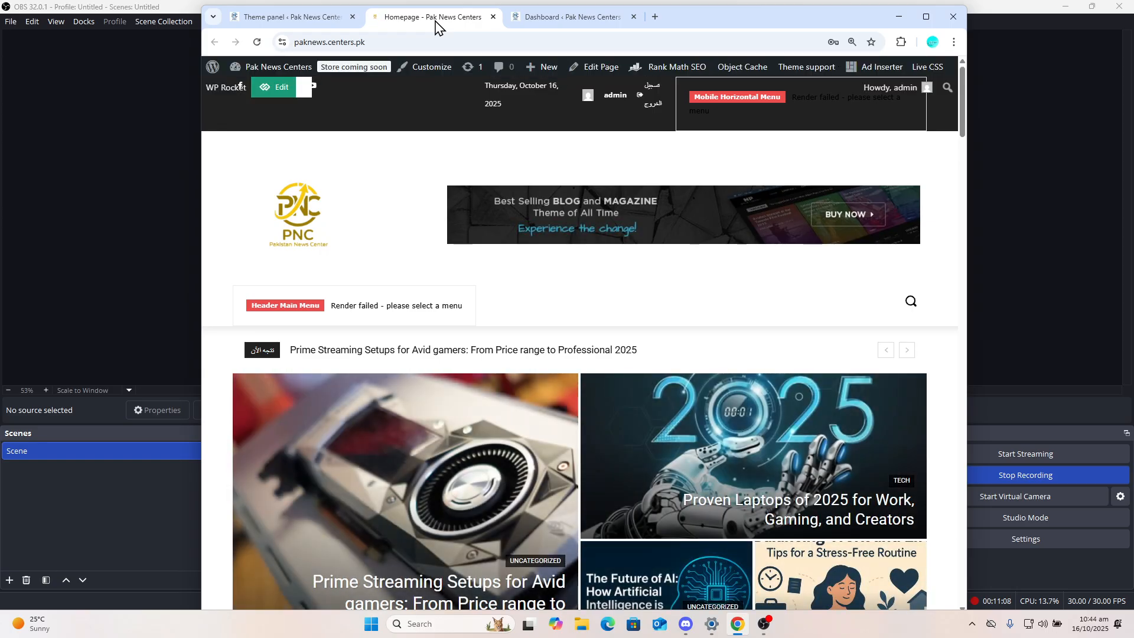
{"action": "key", "text": "Down"}
{"action": "key", "text": "Down"}
{"action": "key", "text": "Down"}
{"action": "key", "text": "Down"}
{"action": "key", "text": "Down"}
{"action": "key", "text": "Down"}
{"action": "key", "text": "Down"}
{"action": "key", "text": "Down"}
{"action": "key", "text": "Down"}
{"action": "key", "text": "Down"}
{"action": "key", "text": "Down"}
{"action": "key", "text": "Down"}
{"action": "key", "text": "Down"}
{"action": "key", "text": "Down"}
{"action": "key", "text": "Down"}
{"action": "key", "text": "Down"}
{"action": "key", "text": "Down"}
{"action": "key", "text": "Down"}
{"action": "key", "text": "Down"}
{"action": "key", "text": "Down"}
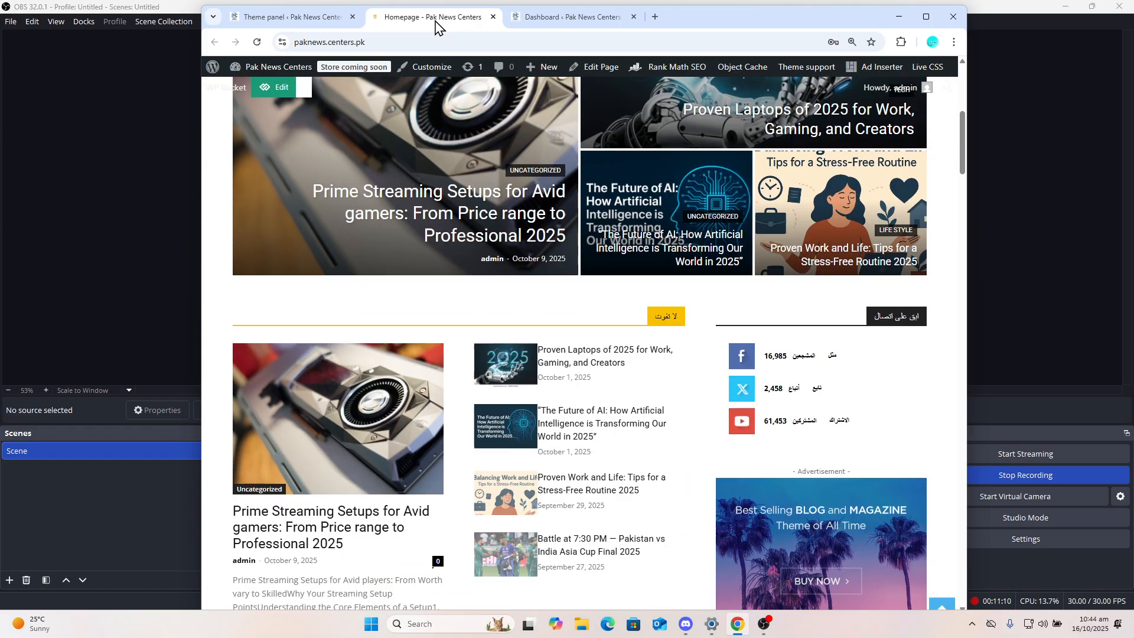
{"action": "key", "text": "Down"}
{"action": "key", "text": "Down"}
{"action": "key", "text": "Down"}
{"action": "key", "text": "Down"}
{"action": "key", "text": "Down"}
{"action": "key", "text": "Down"}
{"action": "key", "text": "Down"}
{"action": "key", "text": "Down"}
{"action": "key", "text": "Down"}
{"action": "key", "text": "Down"}
{"action": "key", "text": "Down"}
{"action": "key", "text": "Down"}
{"action": "key", "text": "Down"}
{"action": "key", "text": "Down"}
{"action": "key", "text": "Down"}
{"action": "key", "text": "Down"}
{"action": "key", "text": "Down"}
{"action": "key", "text": "Down"}
{"action": "key", "text": "Down"}
{"action": "key", "text": "Down"}
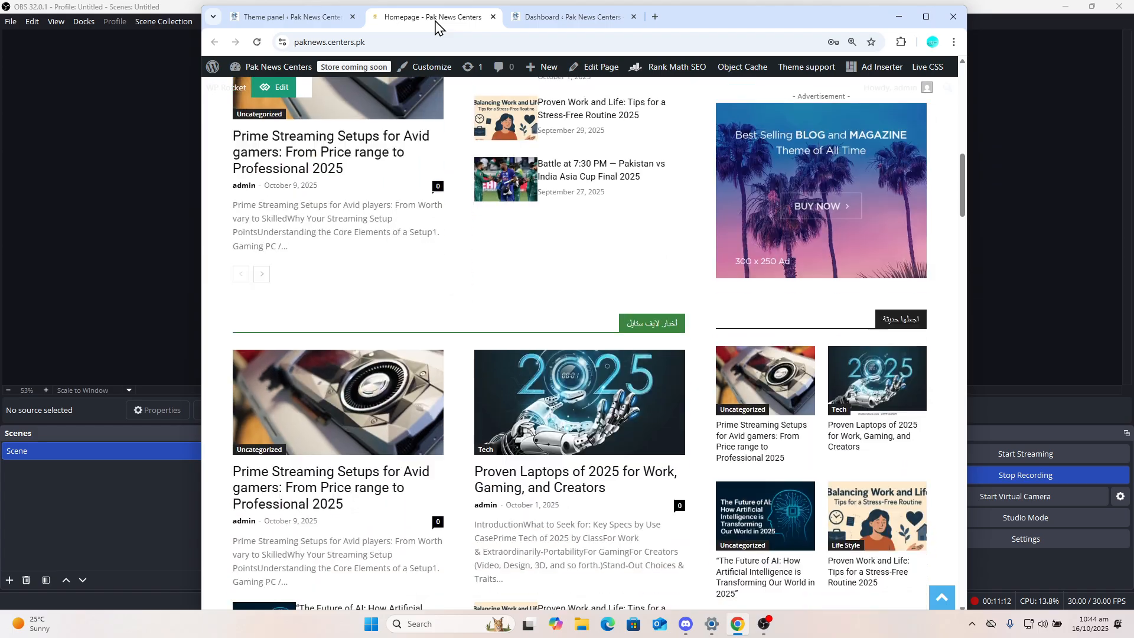
{"action": "key", "text": "Down"}
{"action": "key", "text": "Down"}
{"action": "key", "text": "Down"}
{"action": "key", "text": "Down"}
{"action": "key", "text": "Down"}
{"action": "key", "text": "Down"}
{"action": "key", "text": "Down"}
{"action": "key", "text": "Down"}
{"action": "key", "text": "Down"}
{"action": "key", "text": "Down"}
{"action": "key", "text": "Down"}
{"action": "key", "text": "Down"}
{"action": "key", "text": "Down"}
{"action": "key", "text": "Down"}
{"action": "key", "text": "Down"}
{"action": "key", "text": "Down"}
{"action": "key", "text": "Down"}
{"action": "key", "text": "Down"}
{"action": "key", "text": "Down"}
{"action": "key", "text": "Down"}
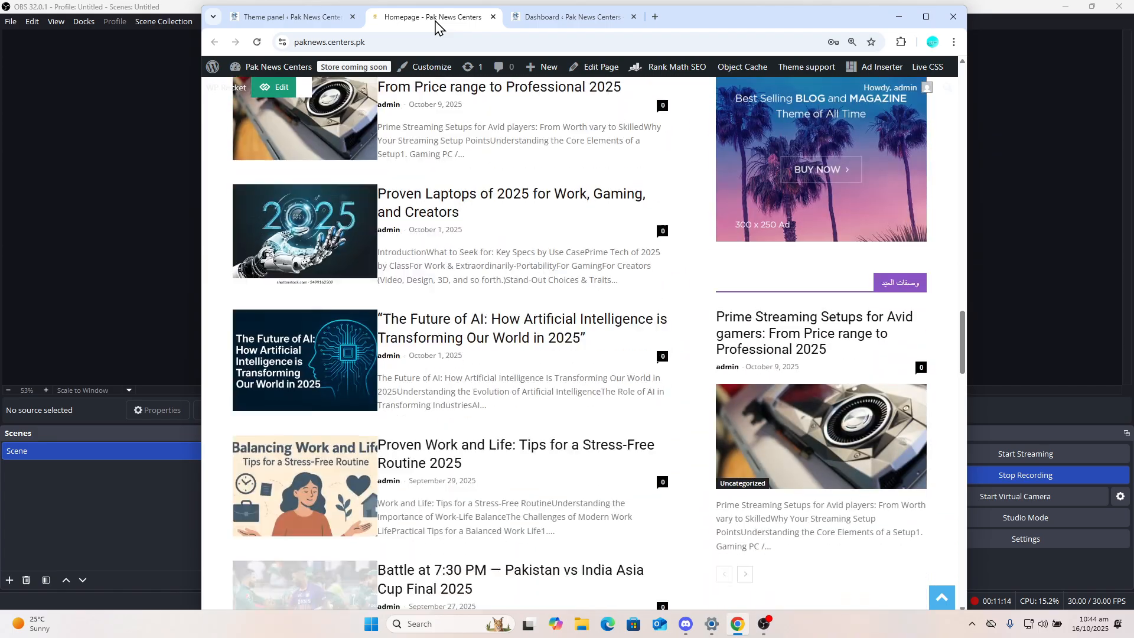
{"action": "key", "text": "Down"}
{"action": "key", "text": "Down"}
{"action": "key", "text": "Down"}
{"action": "key", "text": "Down"}
{"action": "key", "text": "Down"}
{"action": "key", "text": "Down"}
{"action": "key", "text": "Down"}
{"action": "key", "text": "Down"}
{"action": "key", "text": "Down"}
{"action": "key", "text": "Down"}
{"action": "key", "text": "Down"}
{"action": "key", "text": "Down"}
{"action": "key", "text": "Down"}
{"action": "key", "text": "Down"}
{"action": "key", "text": "Down"}
{"action": "key", "text": "Down"}
{"action": "key", "text": "Down"}
{"action": "key", "text": "Down"}
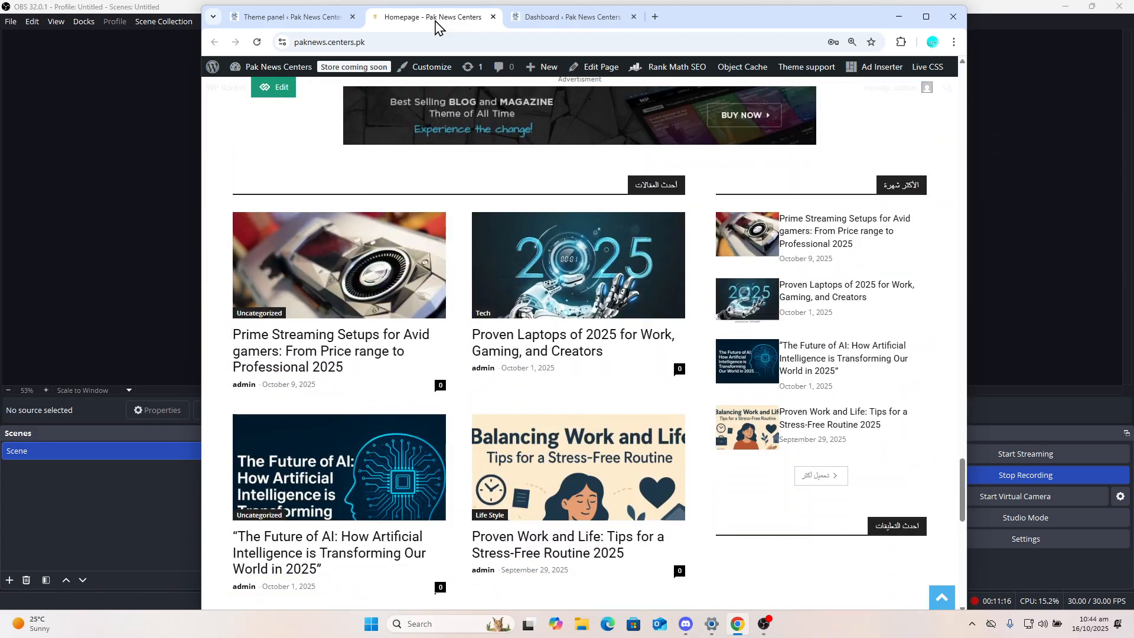
{"action": "key", "text": "Down"}
{"action": "key", "text": "Down"}
{"action": "key", "text": "Down"}
{"action": "key", "text": "Down"}
{"action": "key", "text": "Down"}
{"action": "key", "text": "Down"}
{"action": "key", "text": "Down"}
{"action": "key", "text": "Down"}
{"action": "key", "text": "Down"}
{"action": "key", "text": "Down"}
{"action": "key", "text": "Down"}
{"action": "key", "text": "Down"}
{"action": "key", "text": "Down"}
{"action": "key", "text": "Down"}
{"action": "key", "text": "Down"}
{"action": "key", "text": "Down"}
{"action": "key", "text": "Down"}
{"action": "key", "text": "Down"}
{"action": "key", "text": "Down"}
{"action": "key", "text": "Down"}
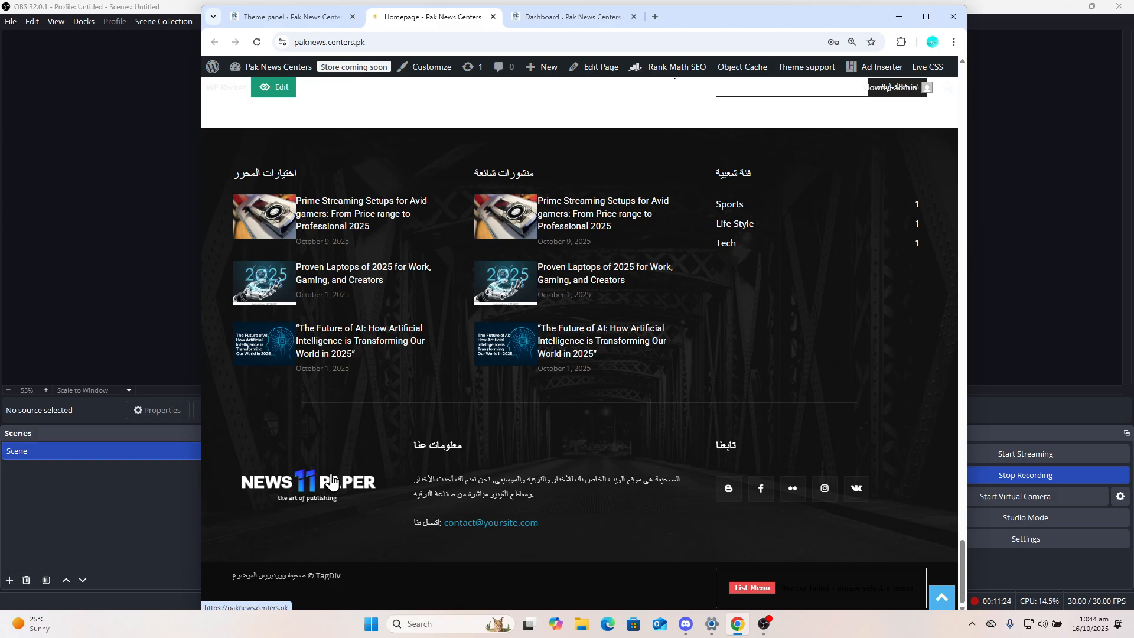
Return to the WordPress dashboard and open the list of installed plugins
{"action": "left_click", "coordinate": [303, 18]}
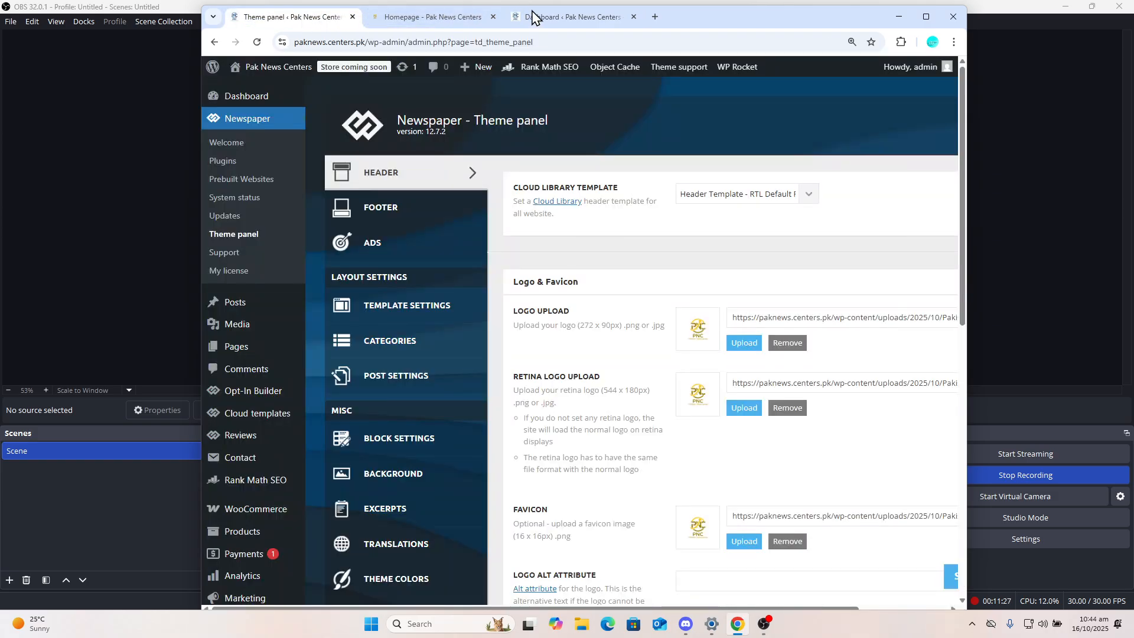
{"action": "left_click", "coordinate": [539, 18]}
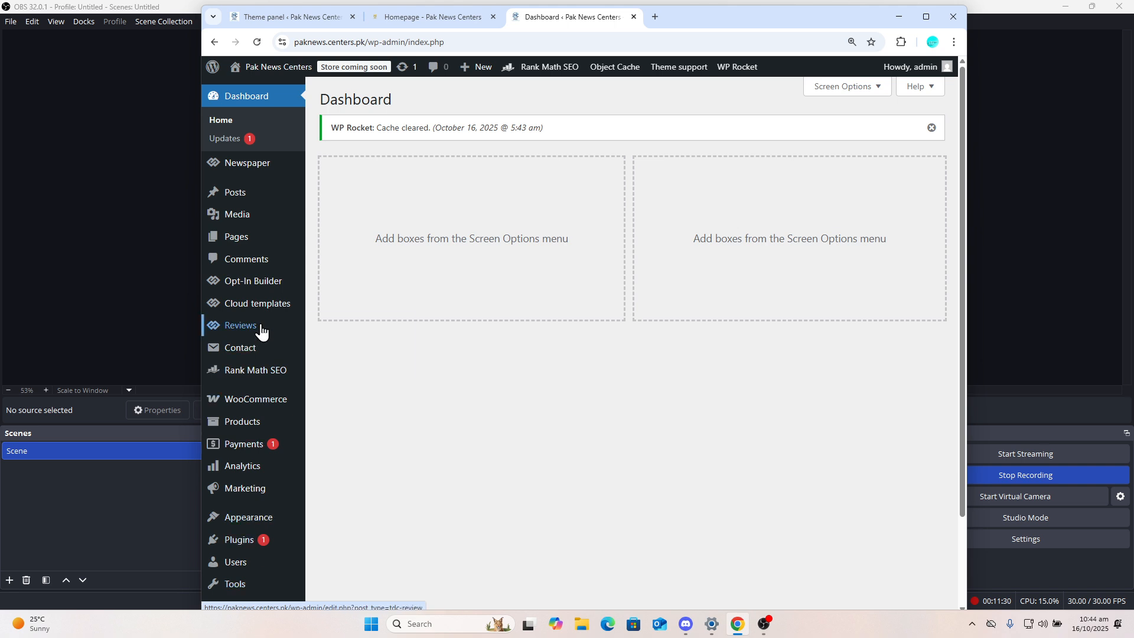
{"action": "mouse_move", "coordinate": [262, 331]}
{"action": "mouse_move", "coordinate": [304, 172]}
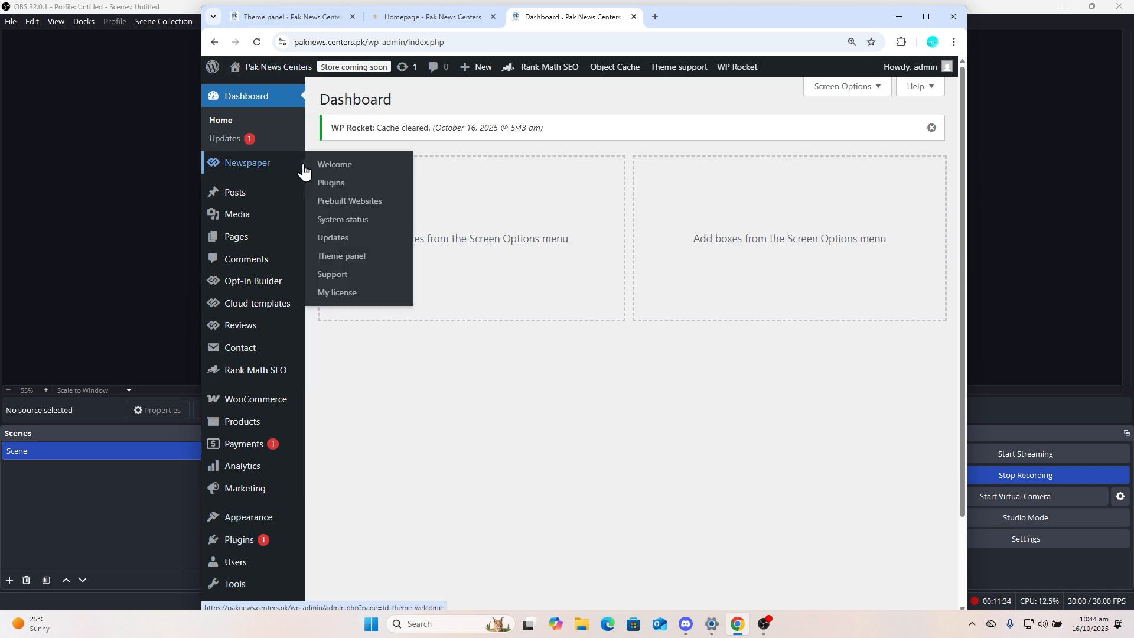
{"action": "scroll", "coordinate": [304, 172], "scroll_direction": "down", "scroll_amount": 3}
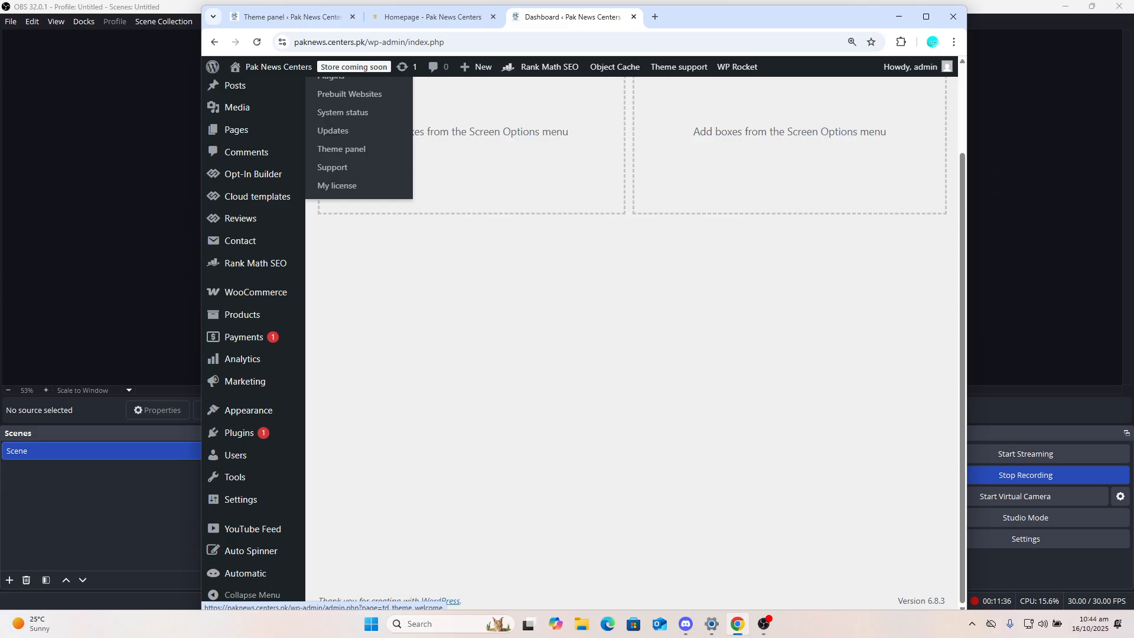
{"action": "mouse_move", "coordinate": [239, 502]}
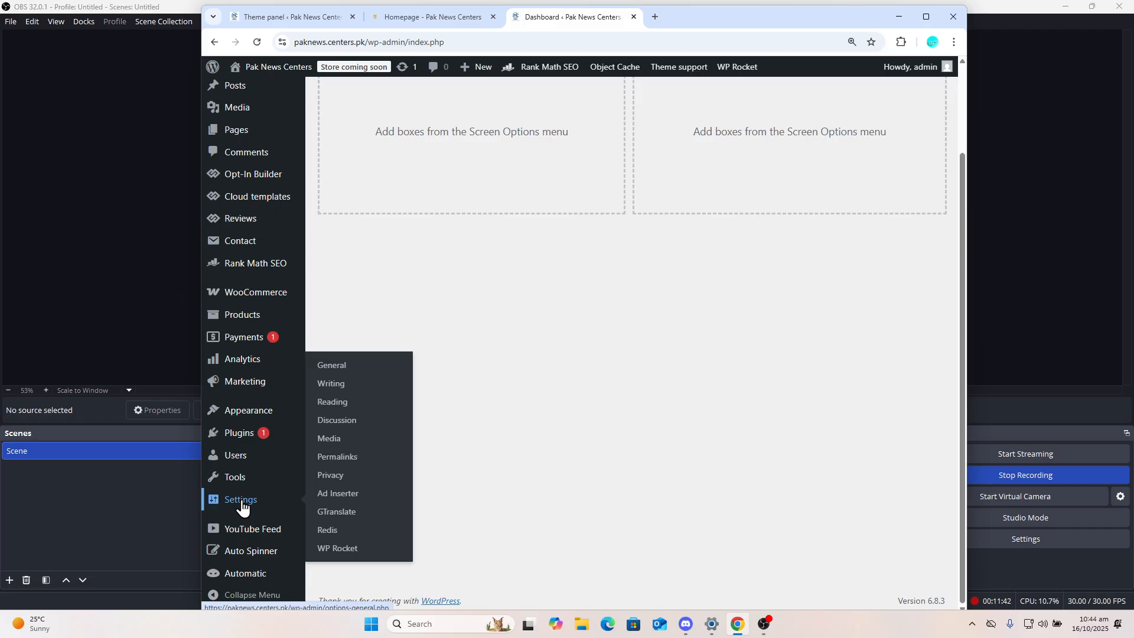
{"action": "mouse_move", "coordinate": [261, 420]}
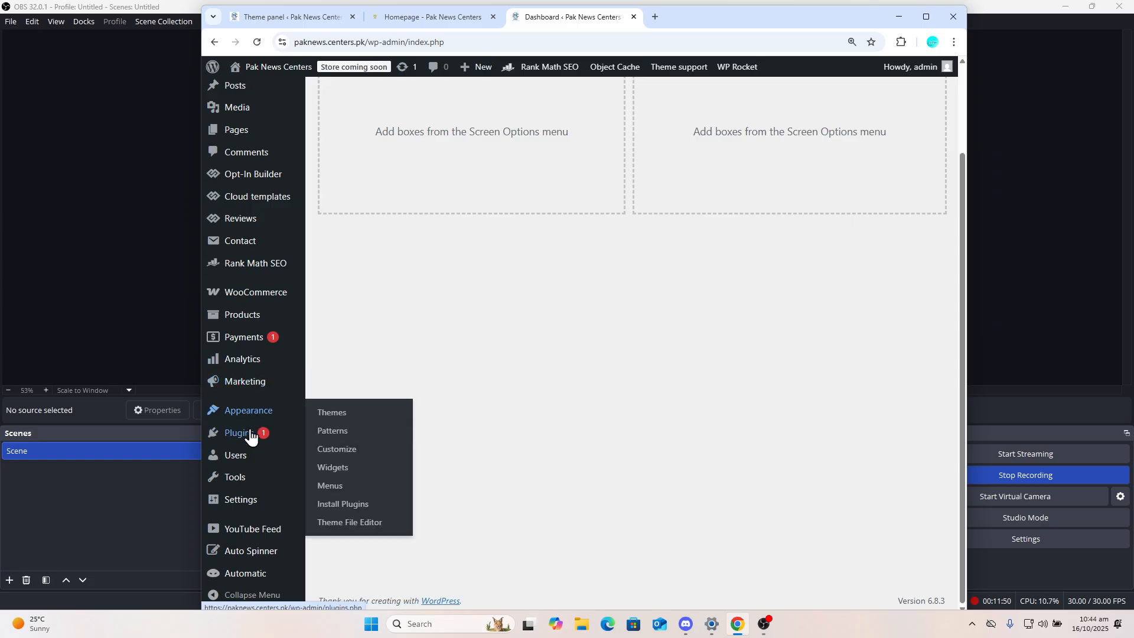
{"action": "mouse_move", "coordinate": [251, 443]}
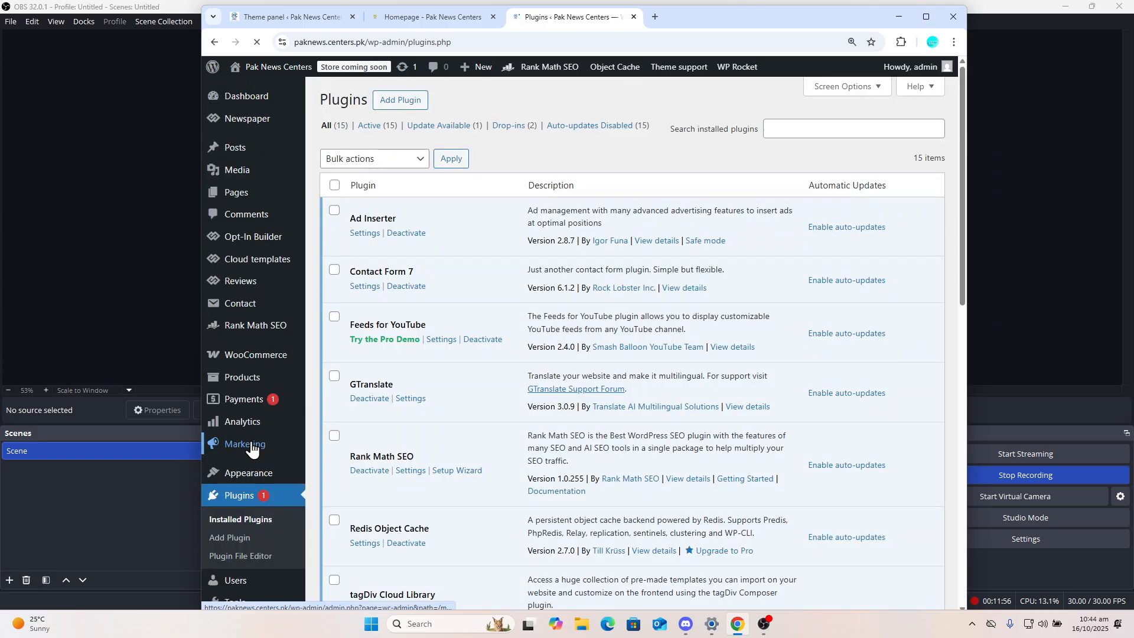
Open the GTranslate settings and set the widget look to Dropdown
{"action": "left_click", "coordinate": [418, 399]}
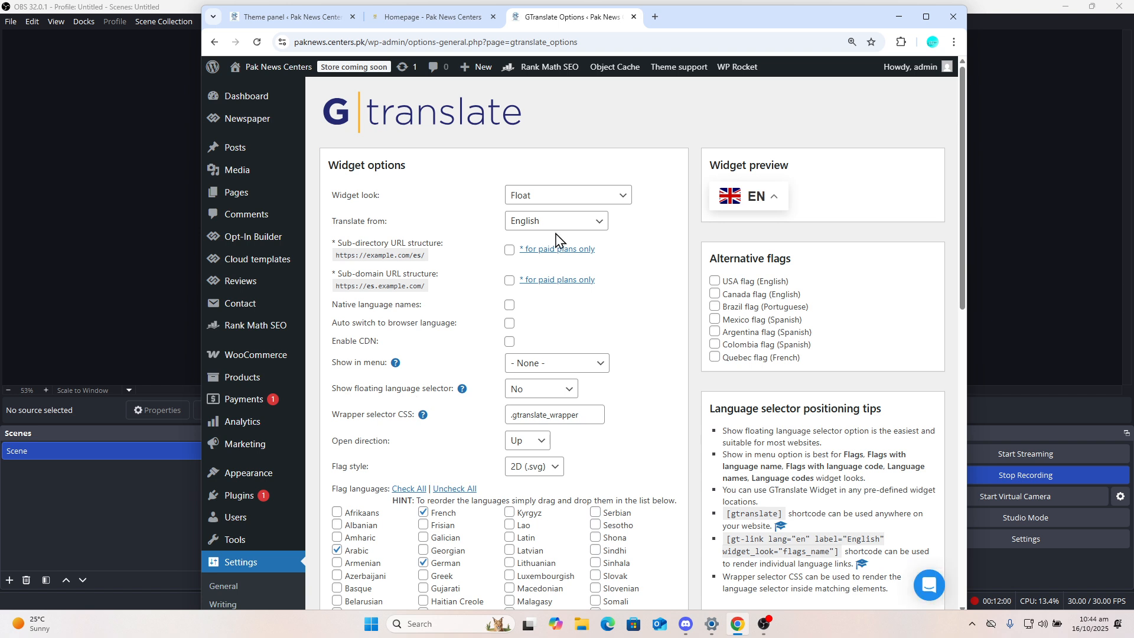
{"action": "left_click", "coordinate": [572, 200]}
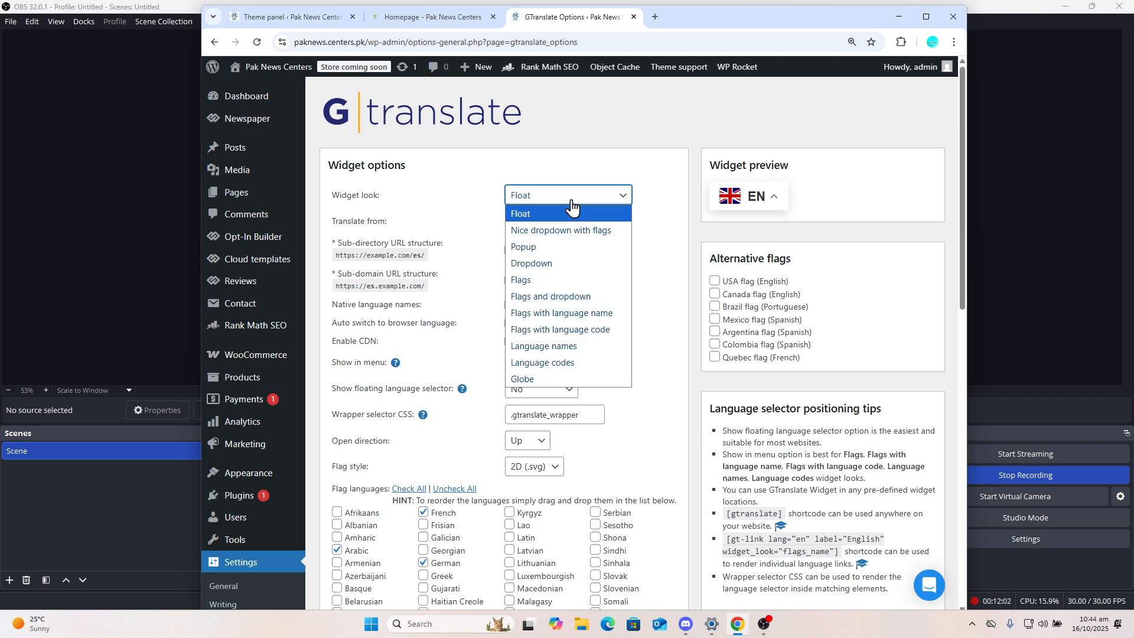
{"action": "left_click", "coordinate": [562, 263]}
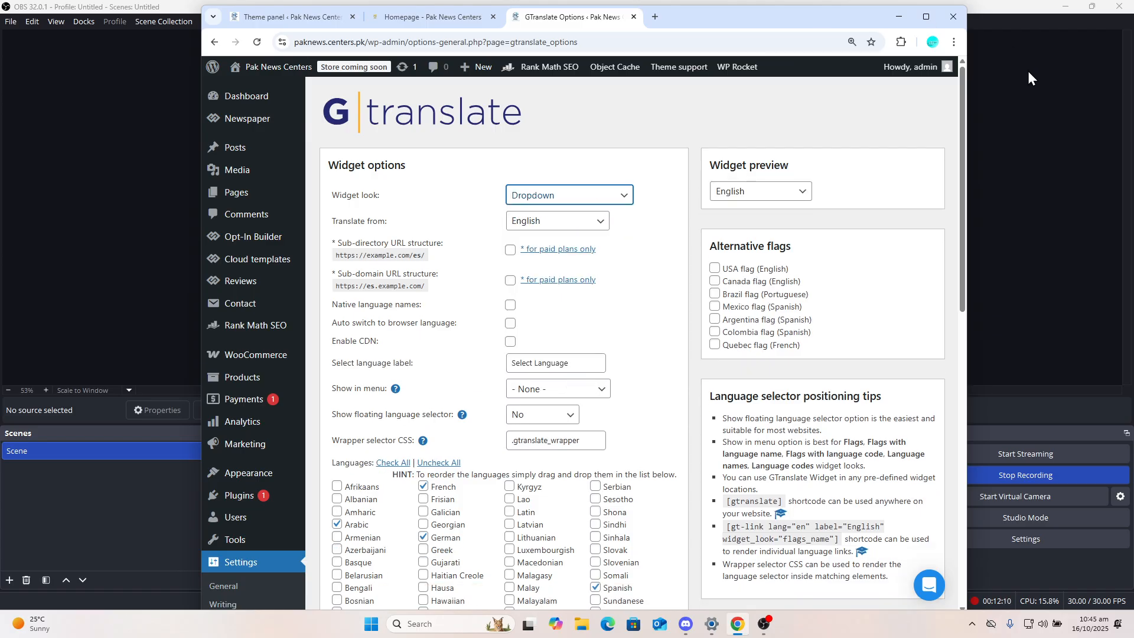
Save the GTranslate settings and return to the top of the site's homepage
{"action": "left_click_drag", "start_coordinate": [962, 126], "coordinate": [947, 500]}
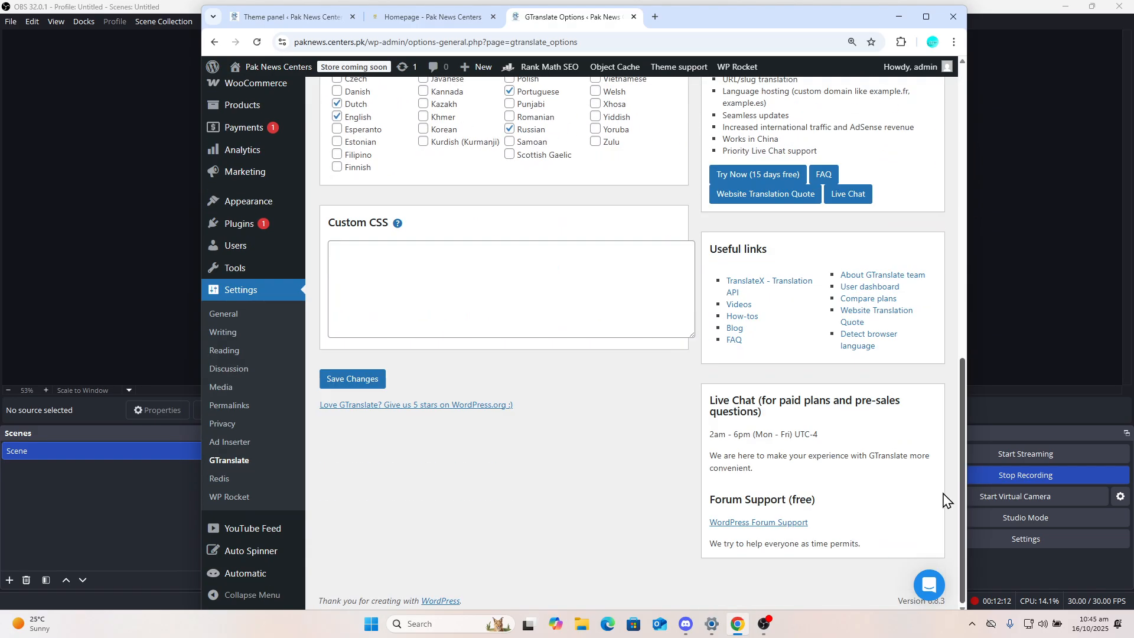
{"action": "left_click", "coordinate": [353, 381]}
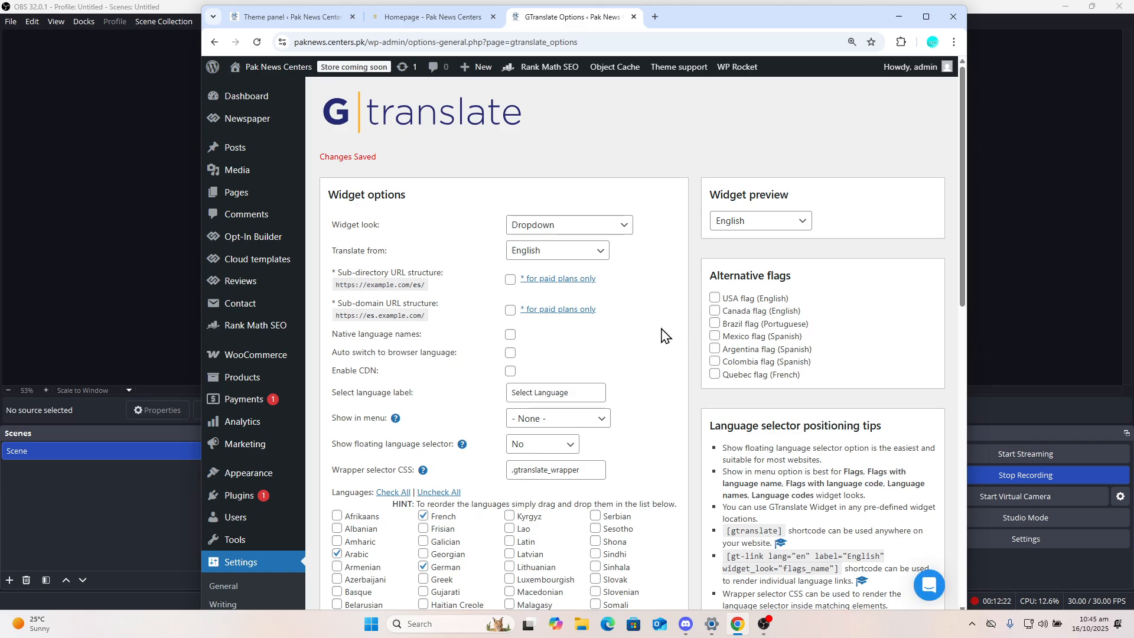
{"action": "left_click", "coordinate": [437, 18]}
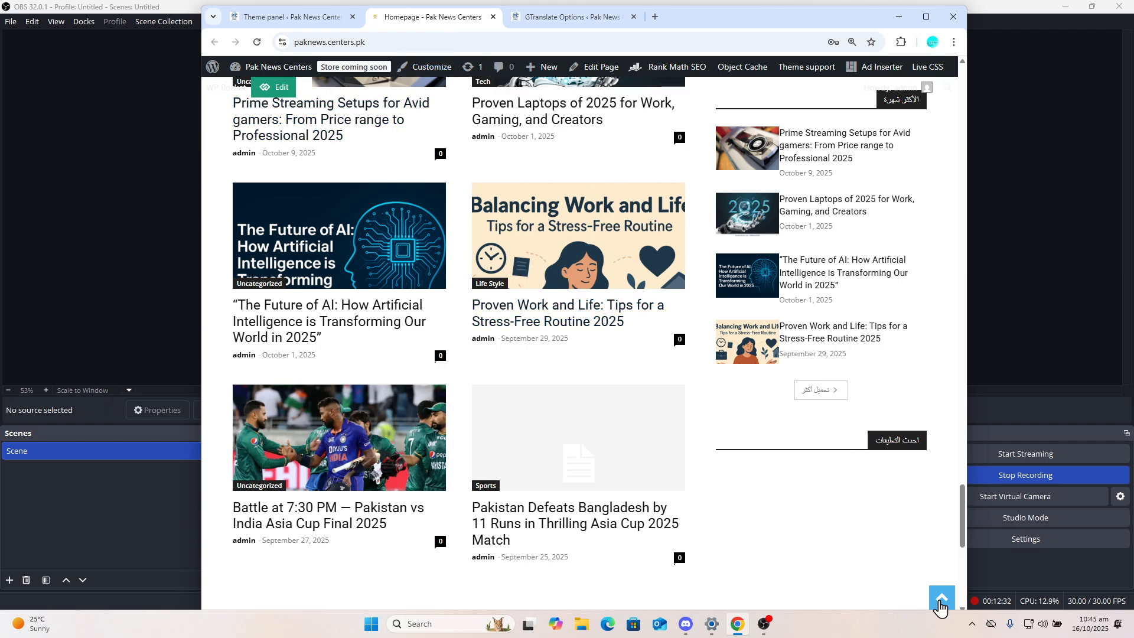
{"action": "left_click", "coordinate": [941, 602]}
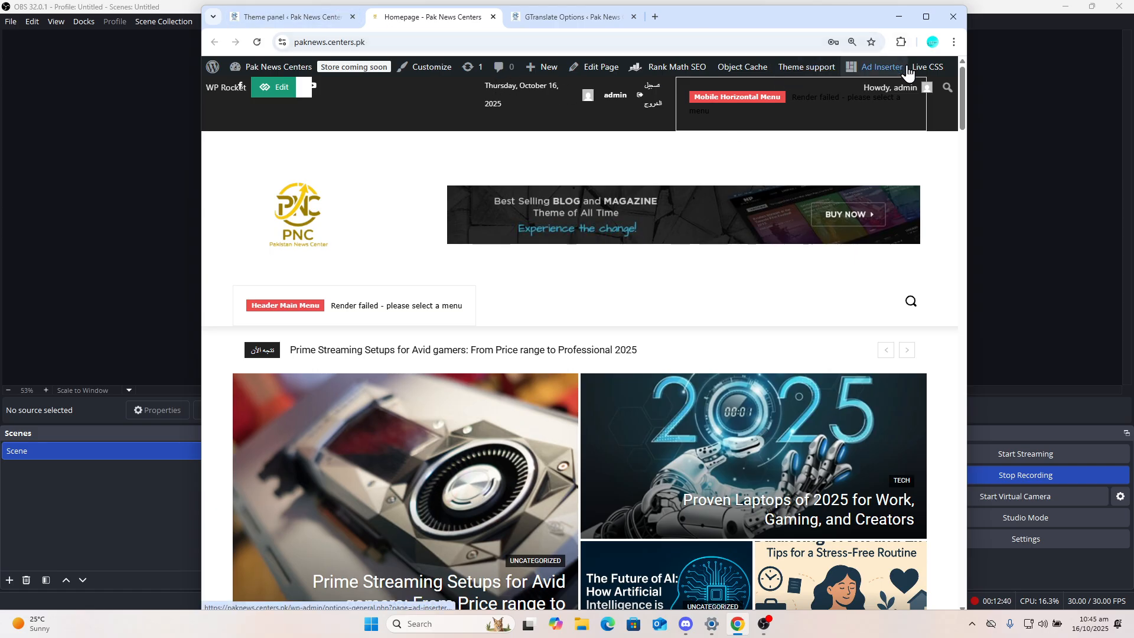
Log out of WordPress and load the homepage at paknews.centers.pk as a visitor
{"action": "mouse_move", "coordinate": [891, 89]}
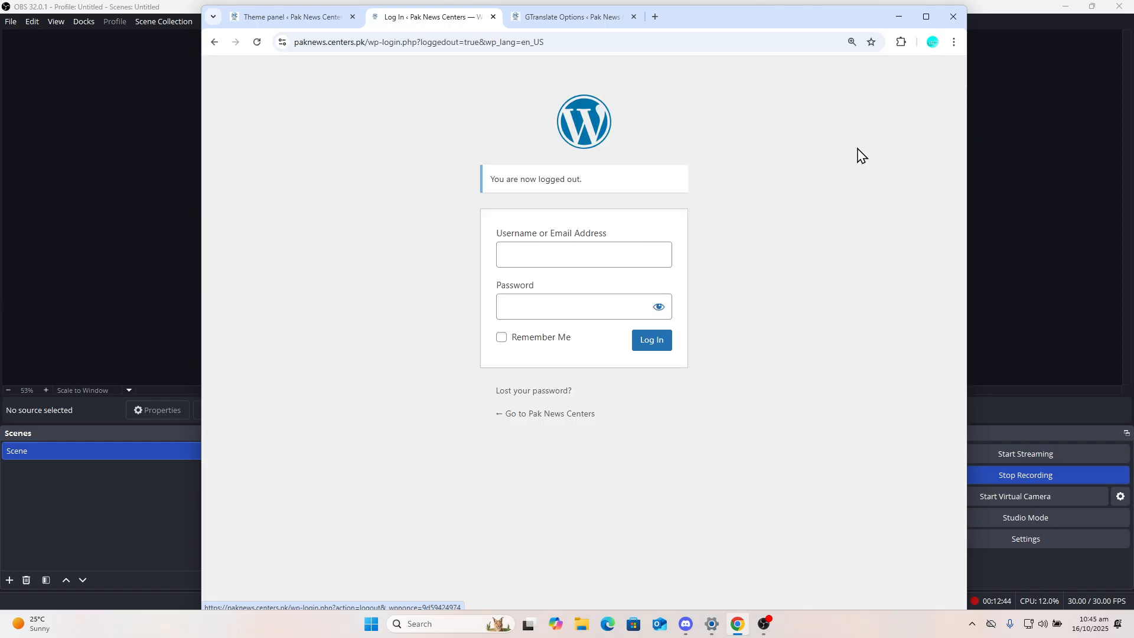
{"action": "left_click", "coordinate": [372, 41]}
{"action": "key", "text": "shift+Right"}
{"action": "key", "text": "shift+Right"}
{"action": "key", "text": "shift+Right"}
{"action": "key", "text": "shift+Right"}
{"action": "key", "text": "shift+Right"}
{"action": "key", "text": "shift+Right"}
{"action": "key", "text": "shift+Right"}
{"action": "key", "text": "shift+Right"}
{"action": "key", "text": "shift+Right"}
{"action": "key", "text": "shift+Right"}
{"action": "key", "text": "shift+Right"}
{"action": "key", "text": "shift+Right"}
{"action": "key", "text": "shift+Right"}
{"action": "key", "text": "shift+Right"}
{"action": "key", "text": "shift+Right"}
{"action": "key", "text": "shift+Right"}
{"action": "key", "text": "shift+Right"}
{"action": "key", "text": "shift+Right"}
{"action": "key", "text": "shift+Right"}
{"action": "key", "text": "shift+Right"}
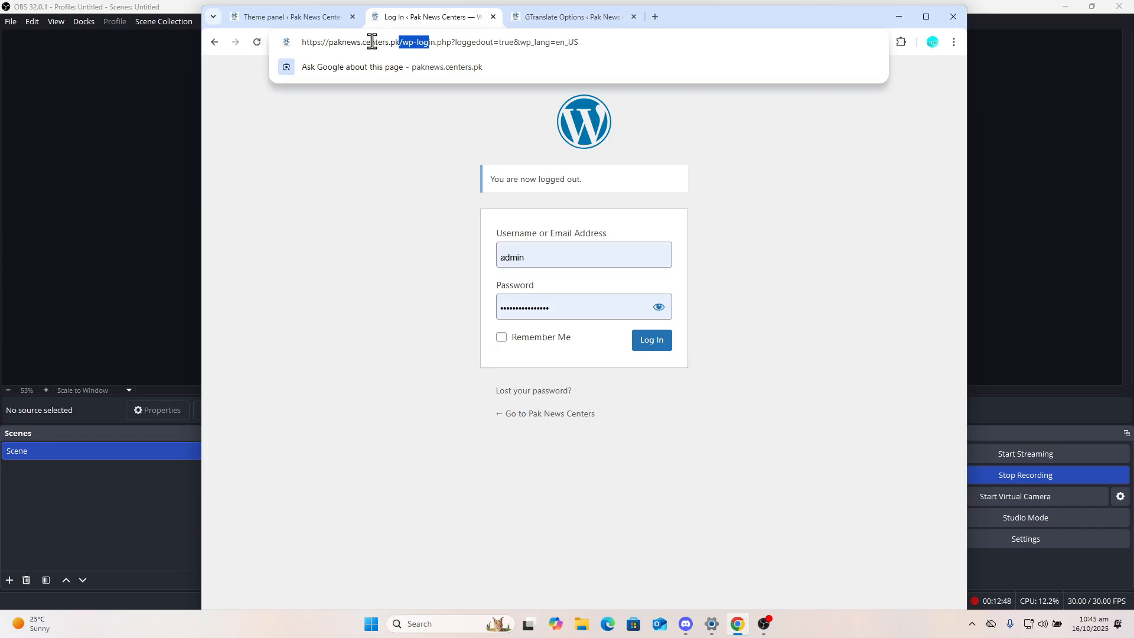
{"action": "key", "text": "BackSpace"}
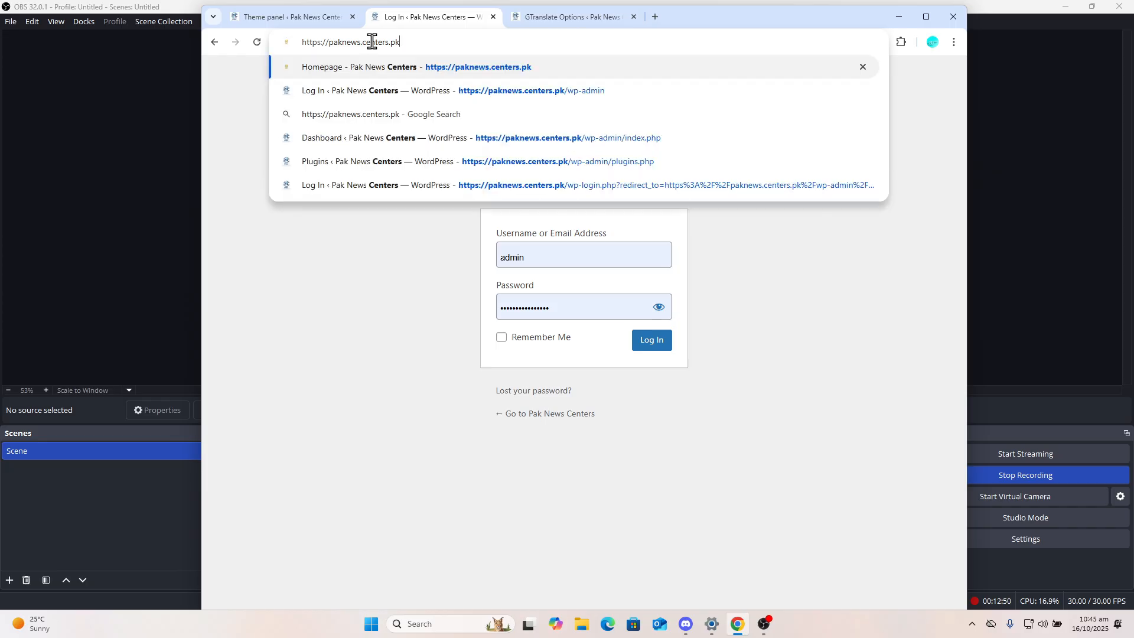
{"action": "key", "text": "Return"}
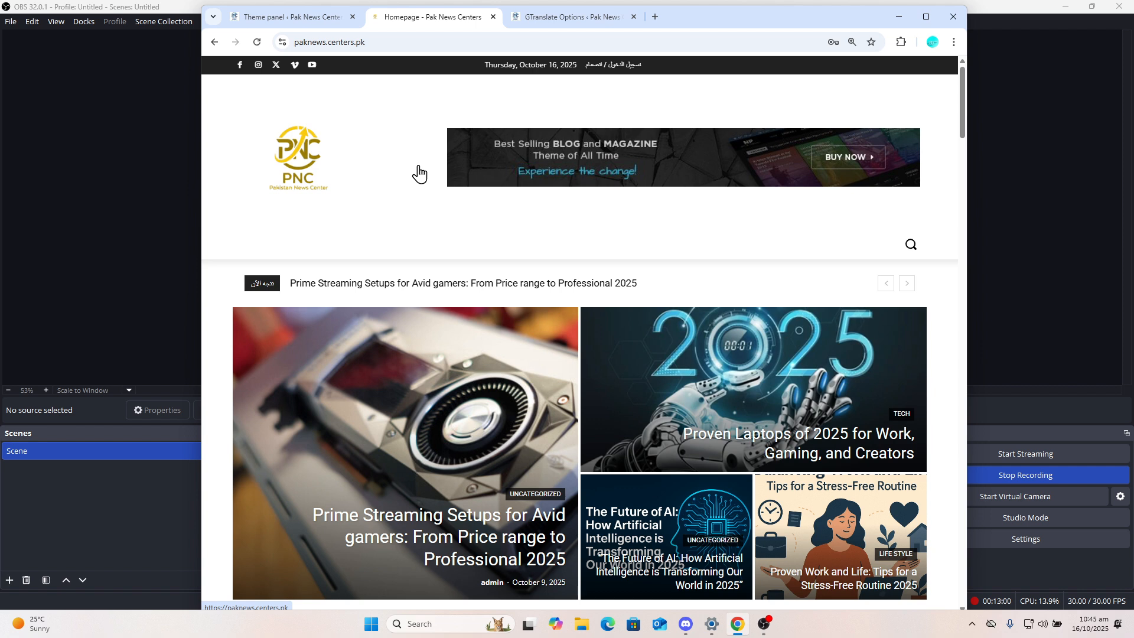
Copy the homepage address and load it in a new Incognito window
{"action": "left_click", "coordinate": [455, 42]}
{"action": "key", "text": "ctrl+c"}
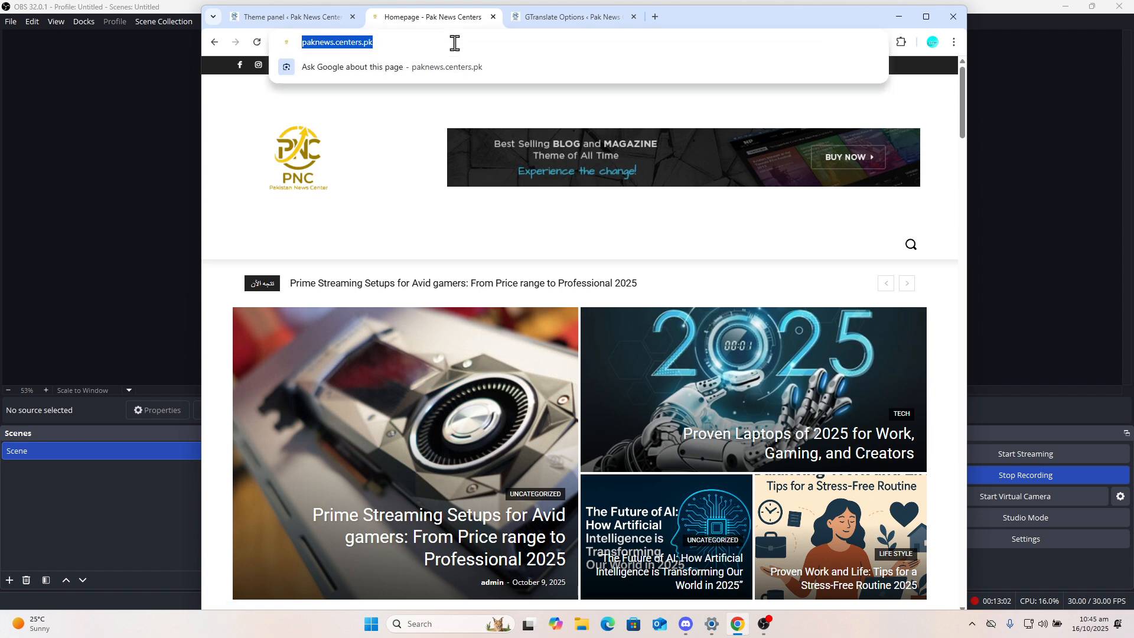
{"action": "left_click", "coordinate": [954, 42]}
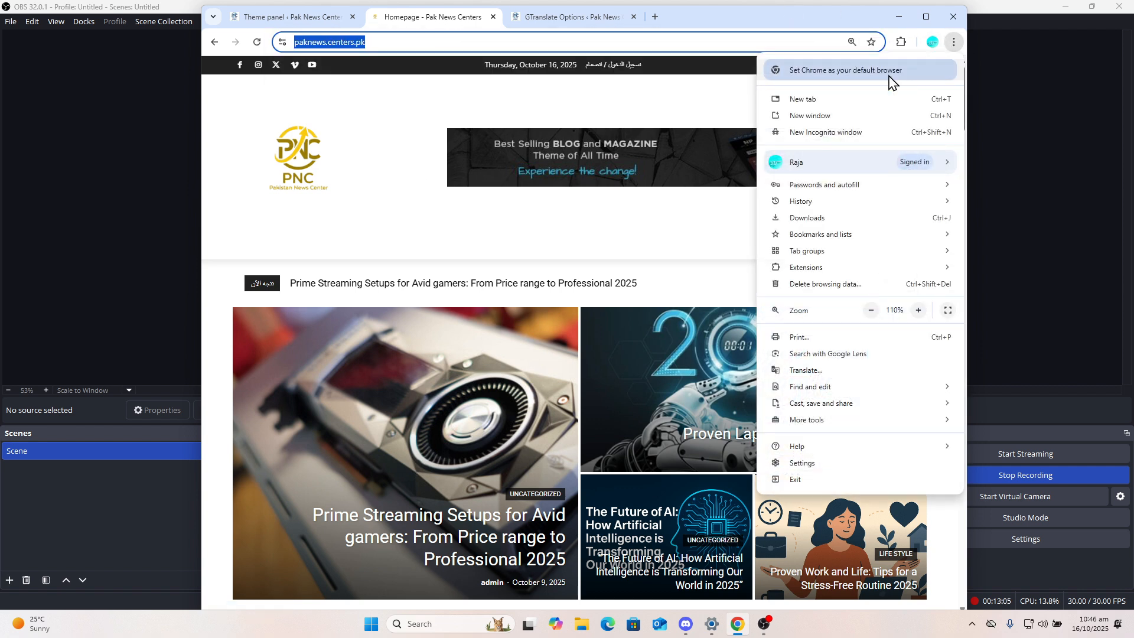
{"action": "left_click", "coordinate": [824, 118]}
{"action": "left_click", "coordinate": [959, 48]}
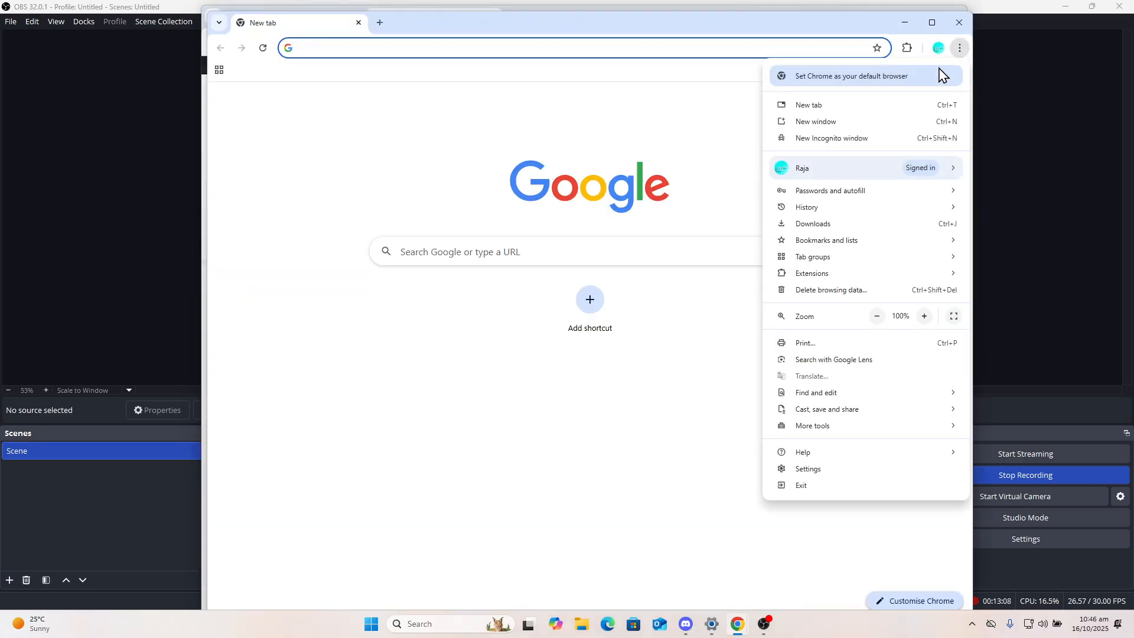
{"action": "left_click", "coordinate": [860, 139]}
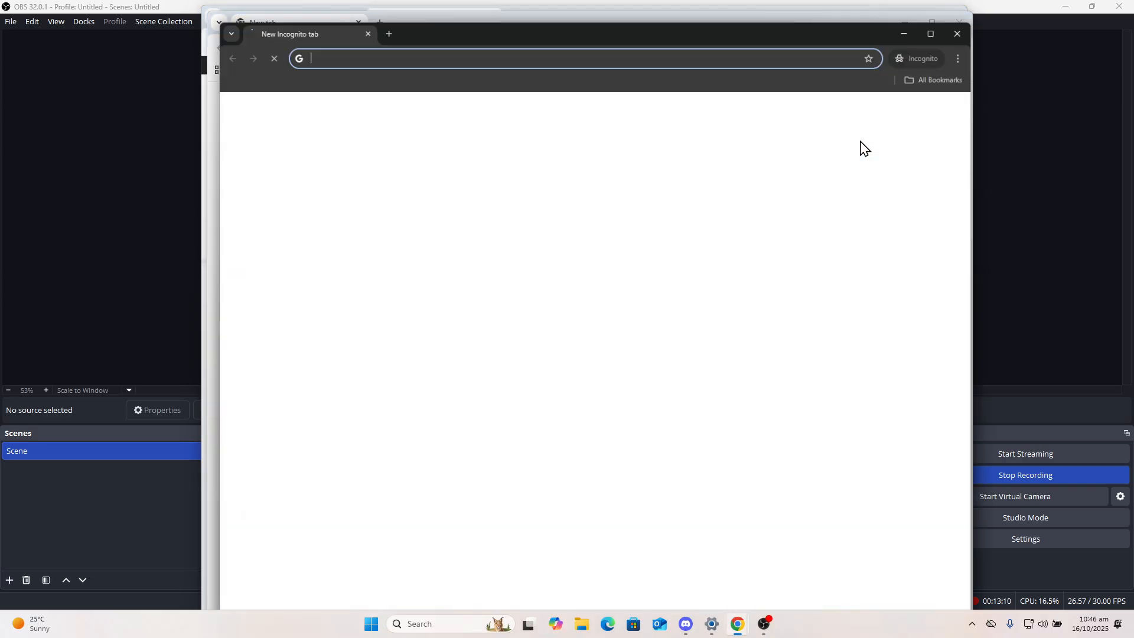
{"action": "key", "text": "ctrl+v"}
{"action": "key", "text": "Return"}
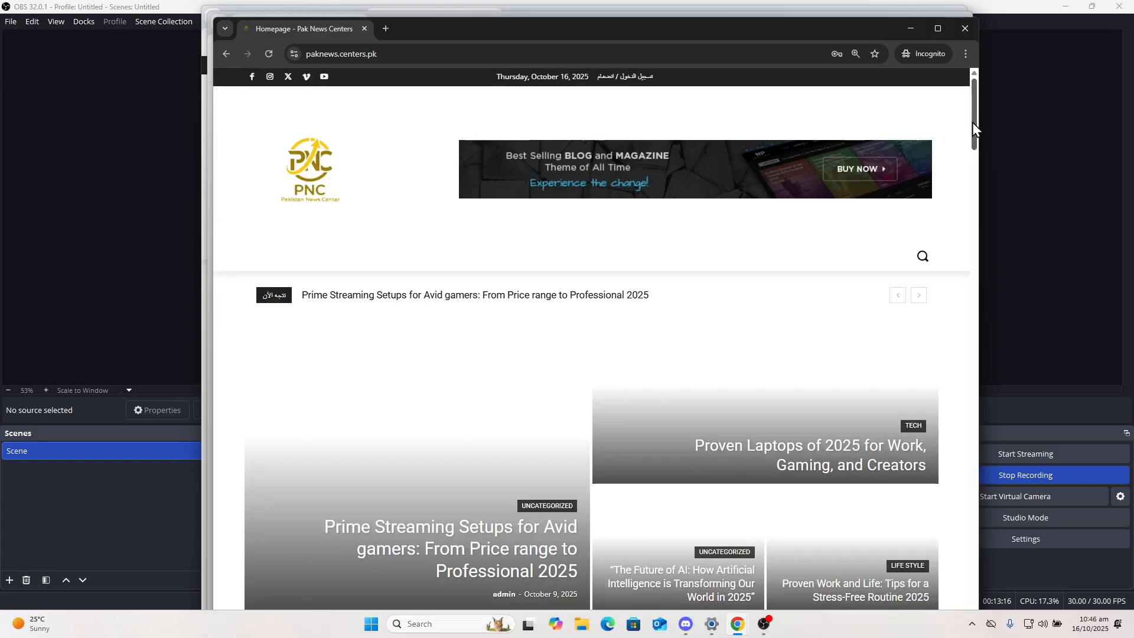
Examine the homepage down to the footer in Incognito mode, and close both extra browser windows
{"action": "left_click_drag", "start_coordinate": [972, 122], "coordinate": [985, 593]}
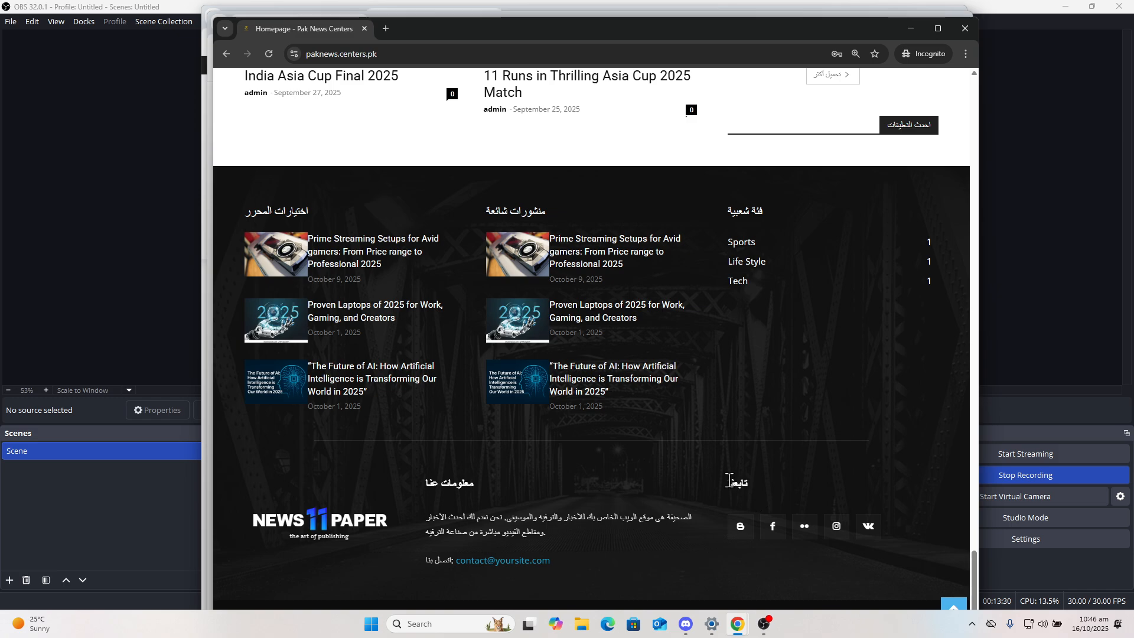
{"action": "left_click", "coordinate": [952, 605]}
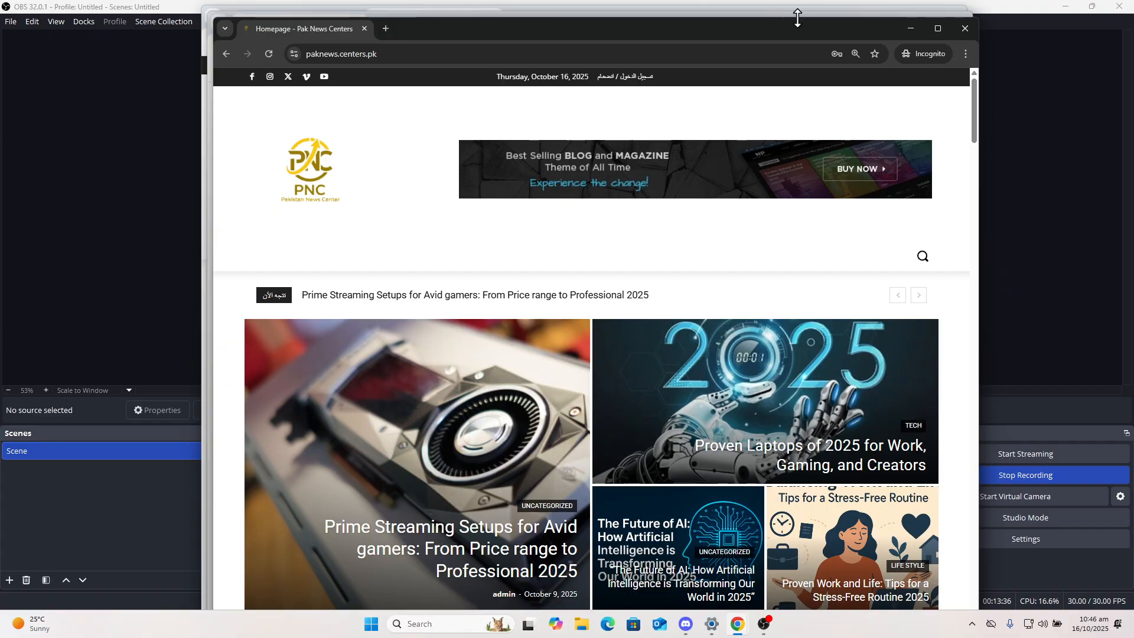
{"action": "left_click", "coordinate": [965, 26]}
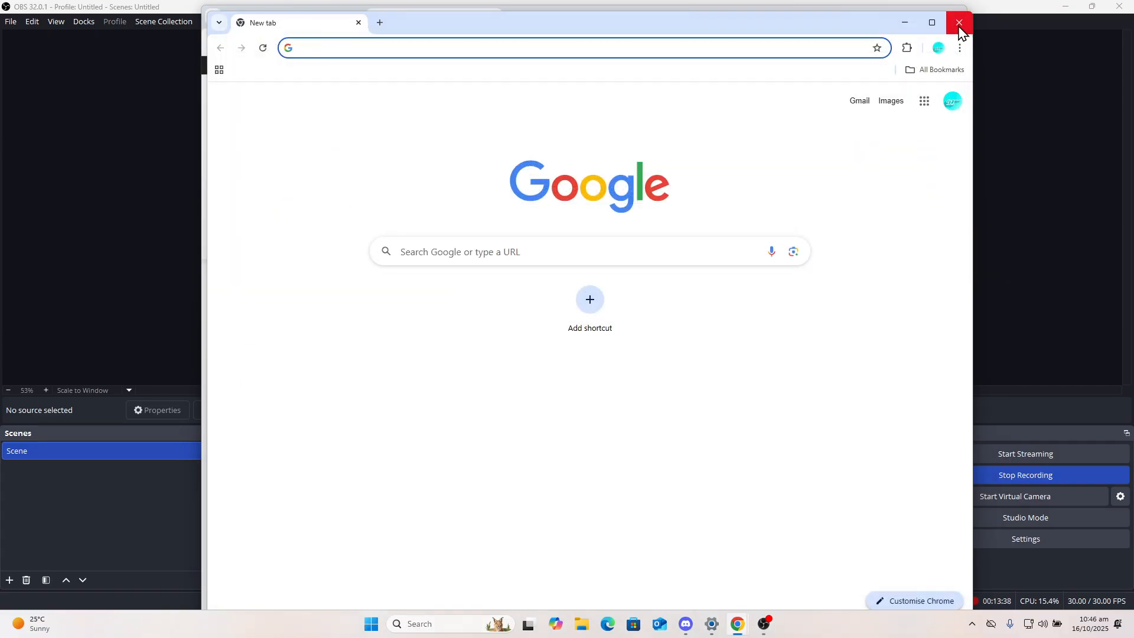
{"action": "left_click", "coordinate": [959, 28]}
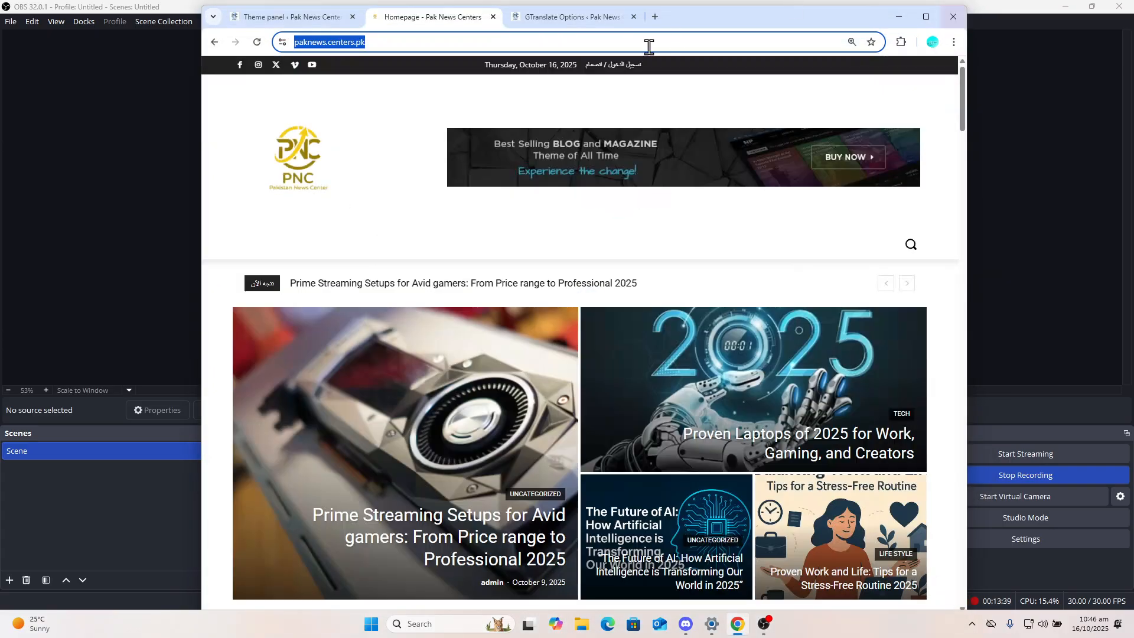
Log back in to the WordPress admin with the saved credentials and review the widget looks in the GTranslate settings
{"action": "left_click", "coordinate": [272, 21]}
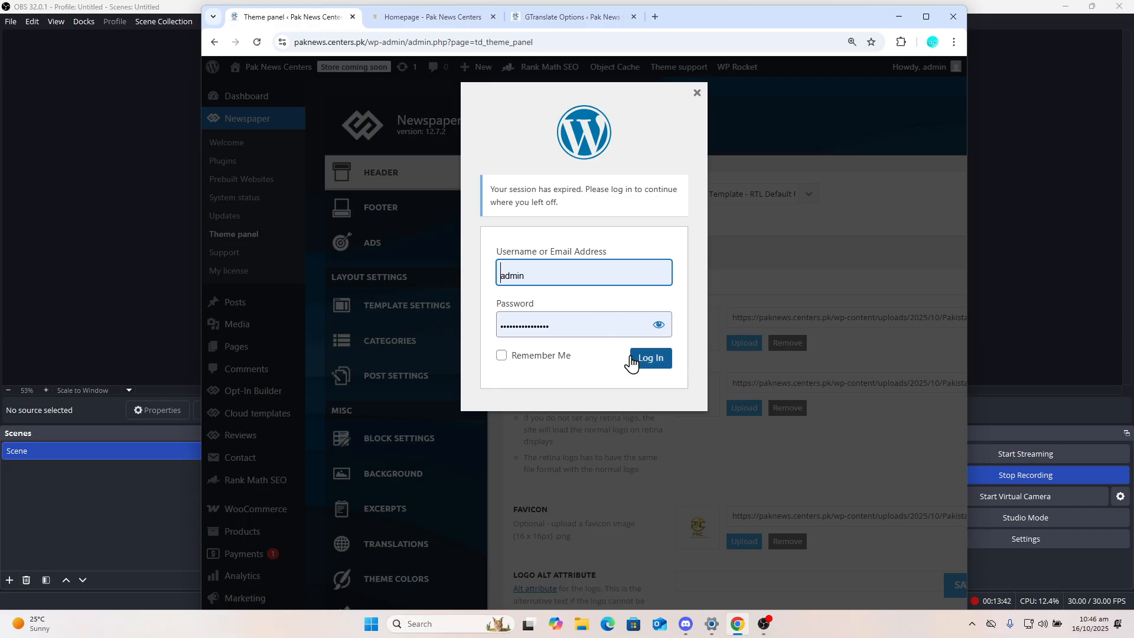
{"action": "left_click", "coordinate": [644, 358]}
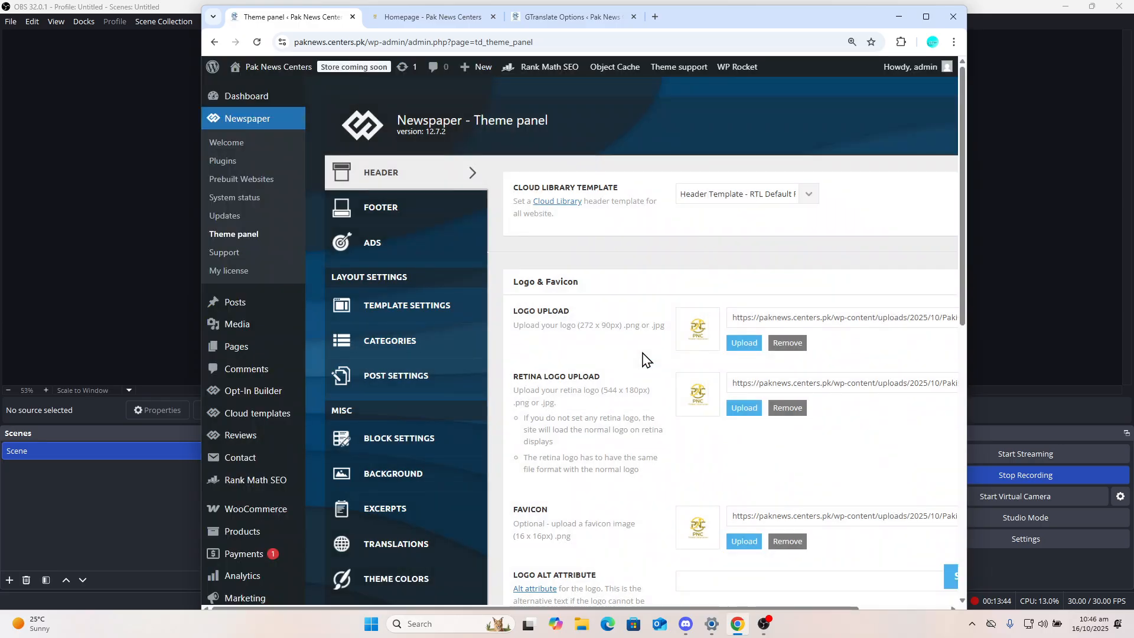
{"action": "mouse_move", "coordinate": [296, 336]}
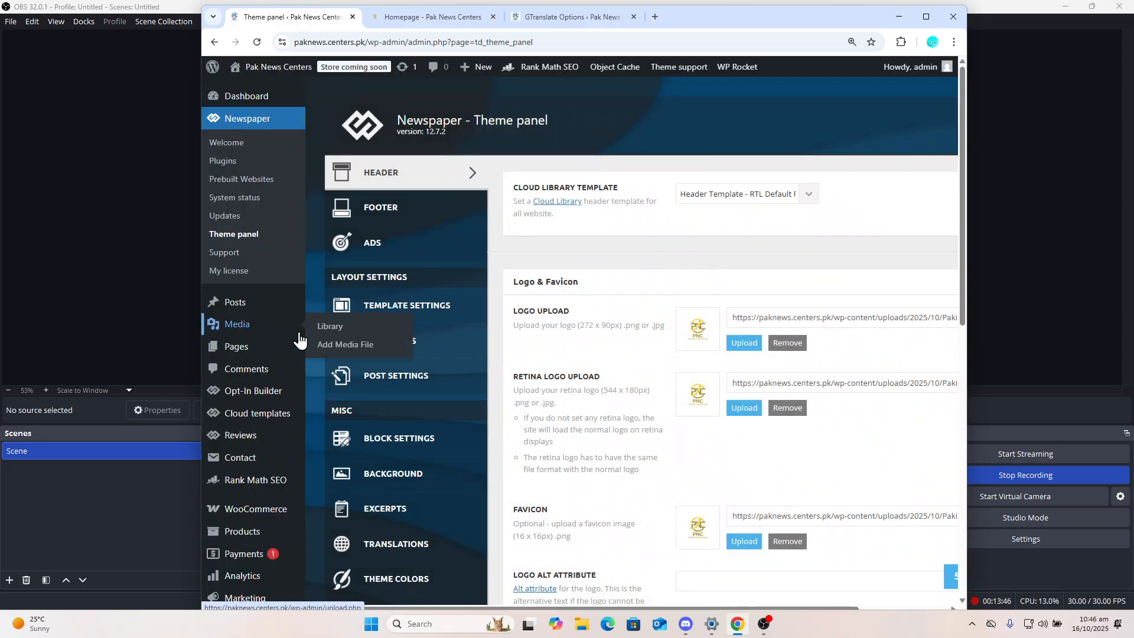
{"action": "scroll", "coordinate": [300, 340], "scroll_direction": "down", "scroll_amount": 2}
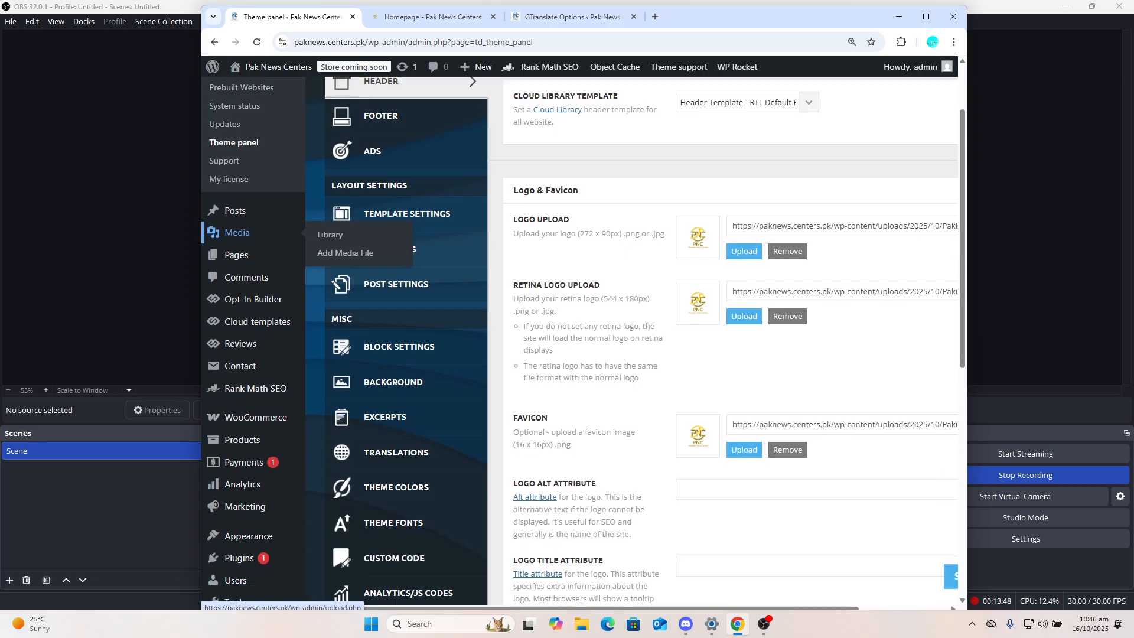
{"action": "scroll", "coordinate": [298, 189], "scroll_direction": "down", "scroll_amount": 2}
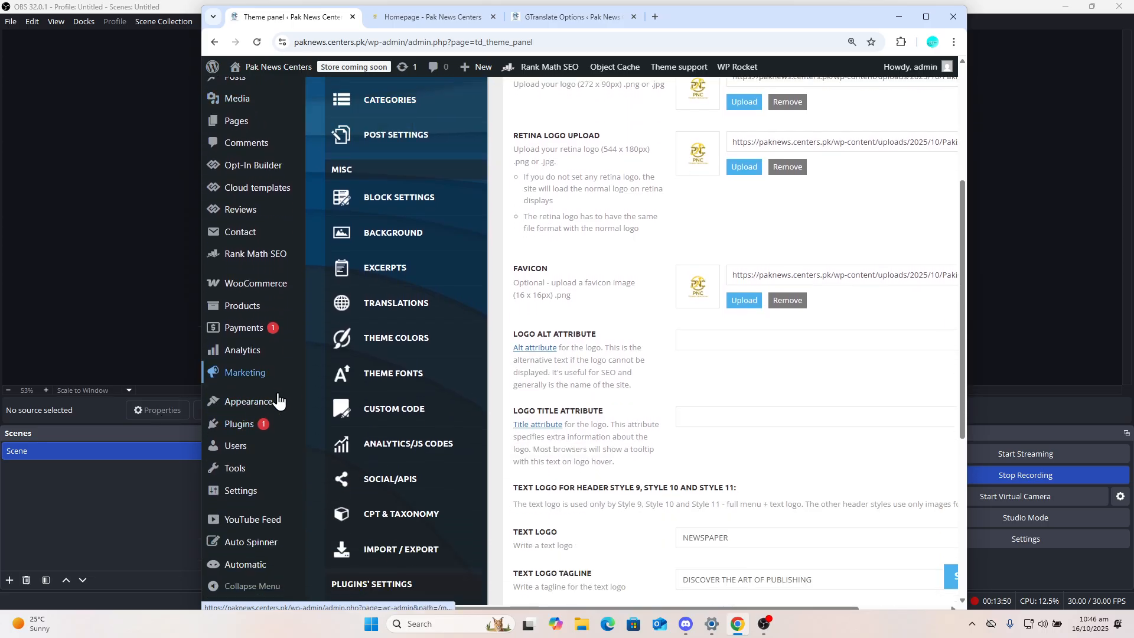
{"action": "left_click", "coordinate": [253, 423]}
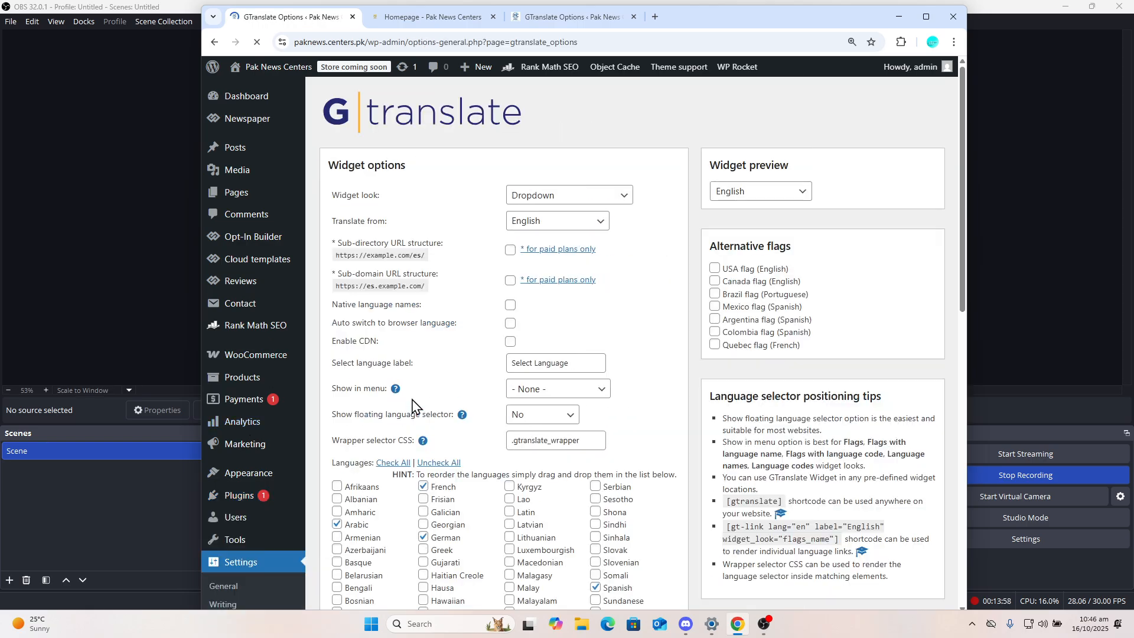
{"action": "left_click", "coordinate": [602, 196]}
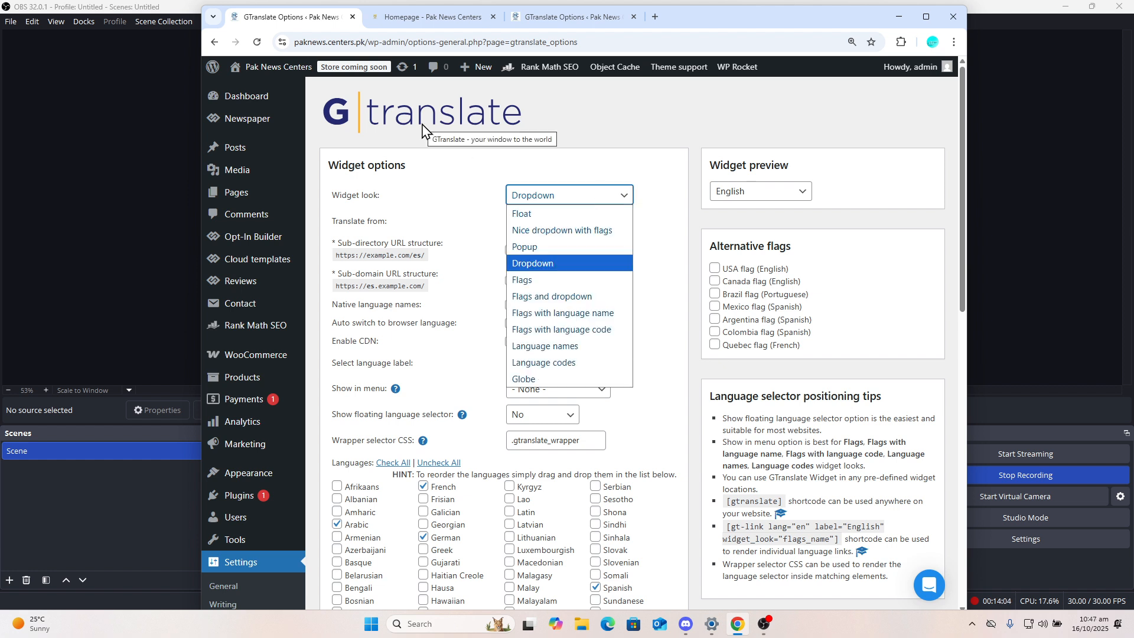
{"action": "left_click", "coordinate": [547, 196]}
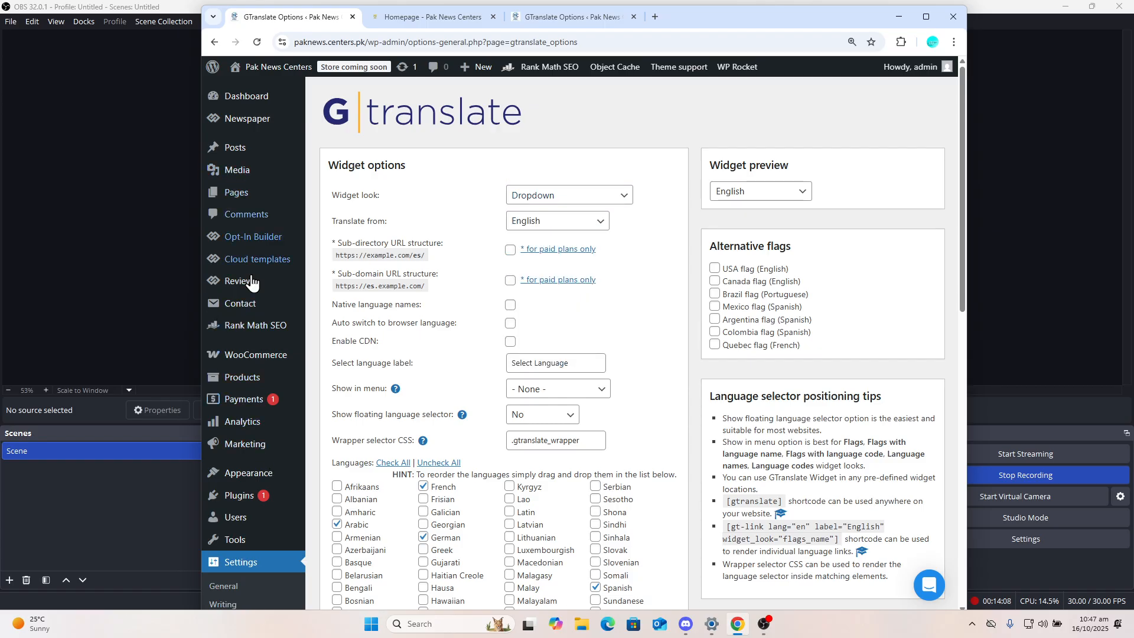
Open the WordPress Widgets page and check the contents of the Inactive widgets area
{"action": "mouse_move", "coordinate": [252, 365]}
{"action": "mouse_move", "coordinate": [266, 478]}
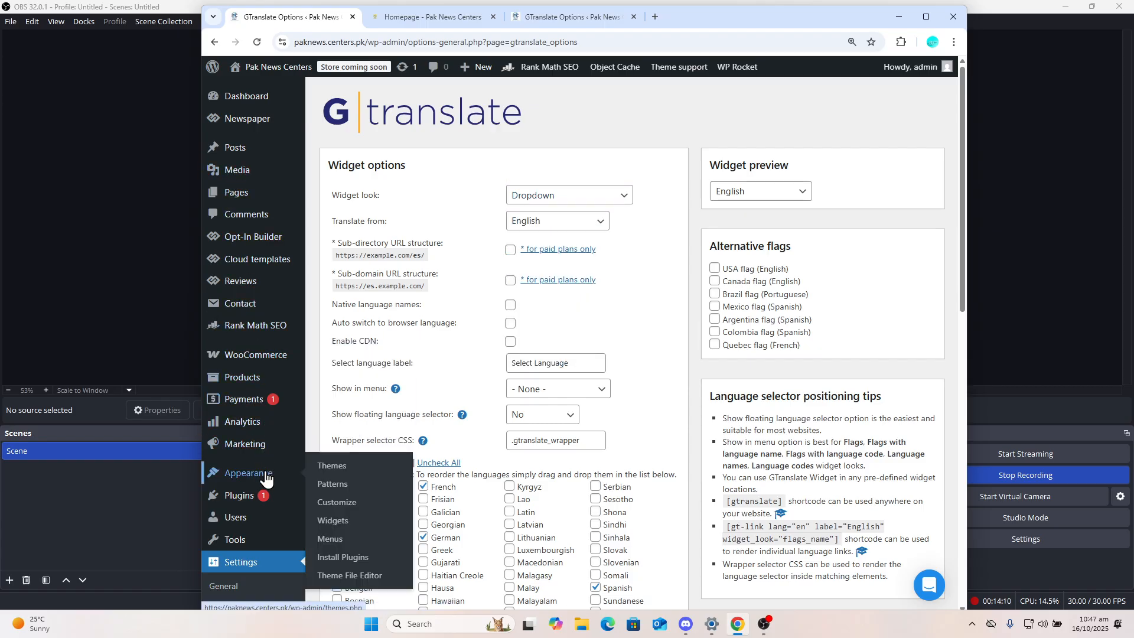
{"action": "left_click", "coordinate": [329, 523]}
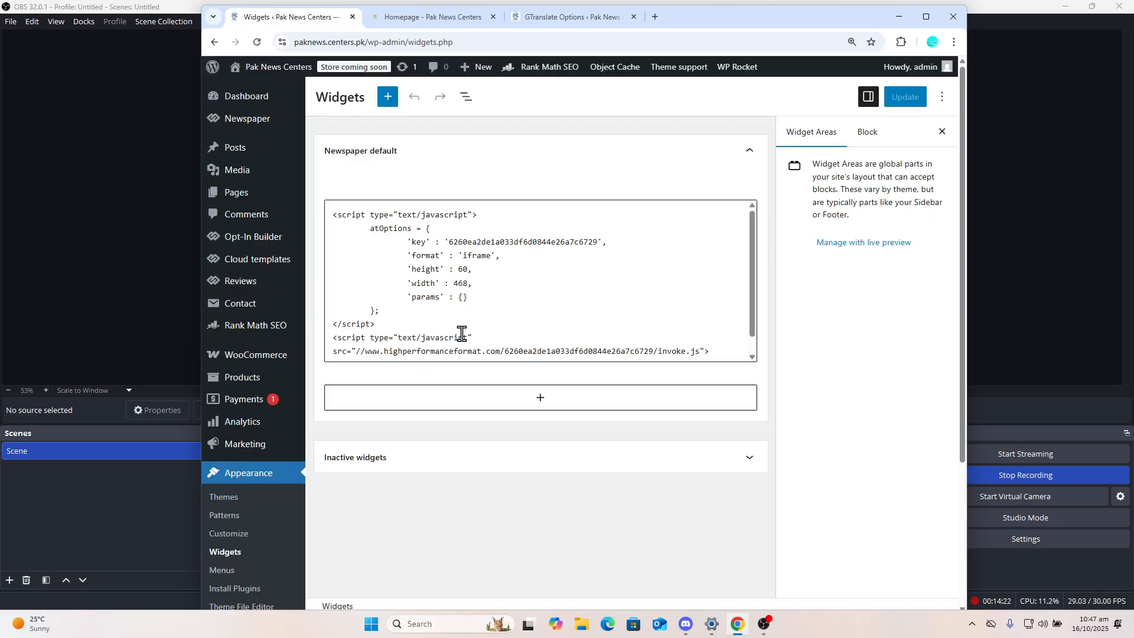
{"action": "left_click", "coordinate": [388, 461]}
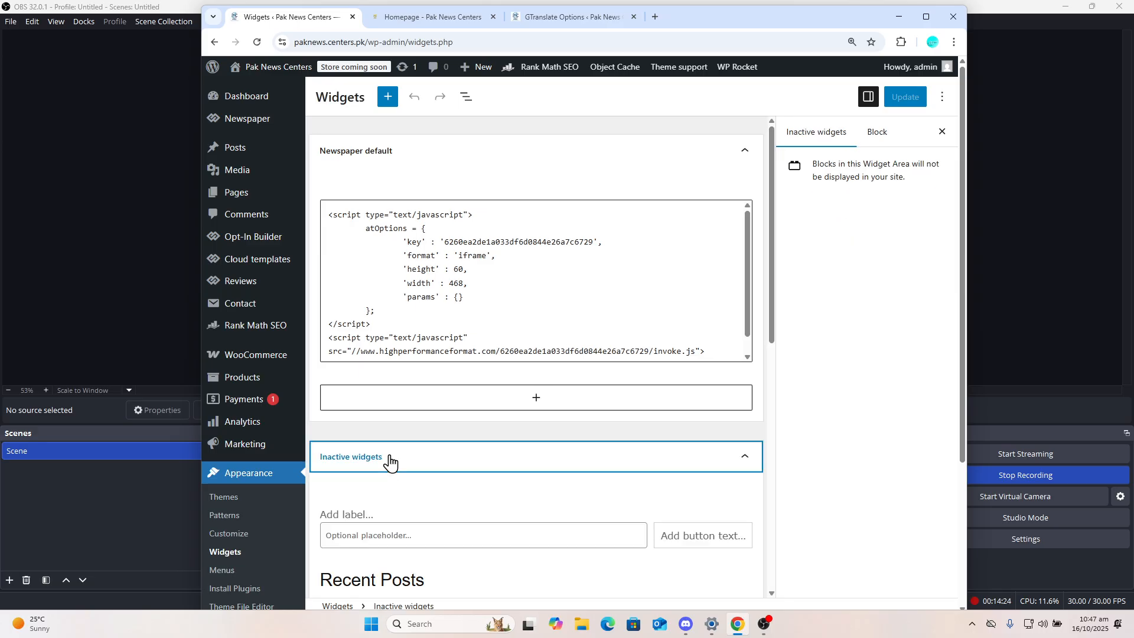
{"action": "left_click", "coordinate": [389, 461]}
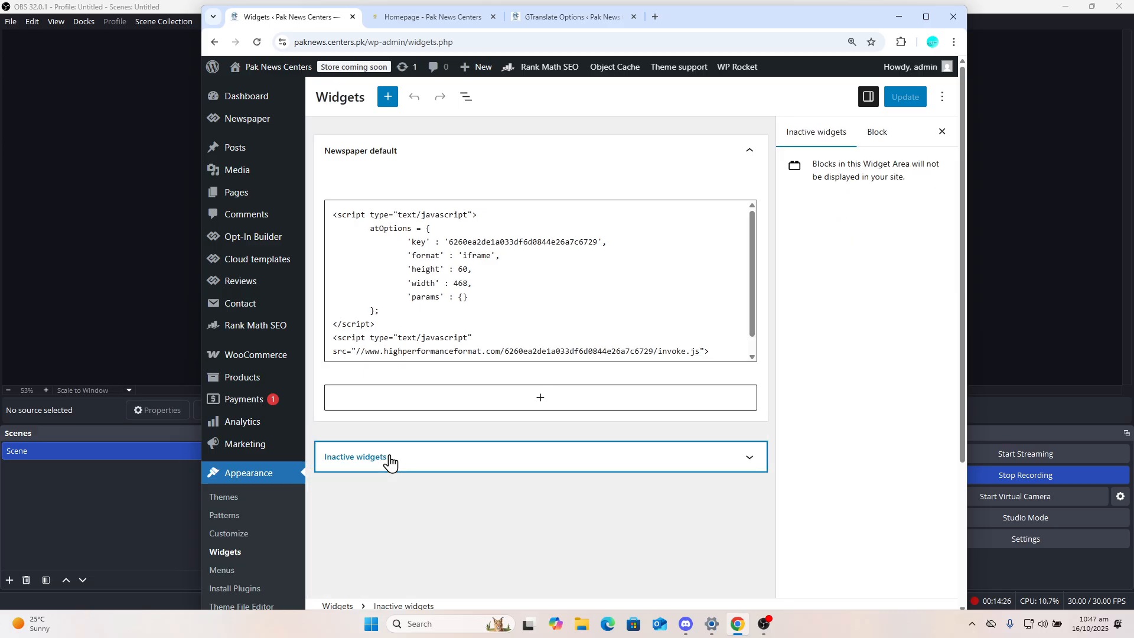
Search the widget blocks for "gt" and insert the GTranslate block
{"action": "left_click", "coordinate": [390, 104]}
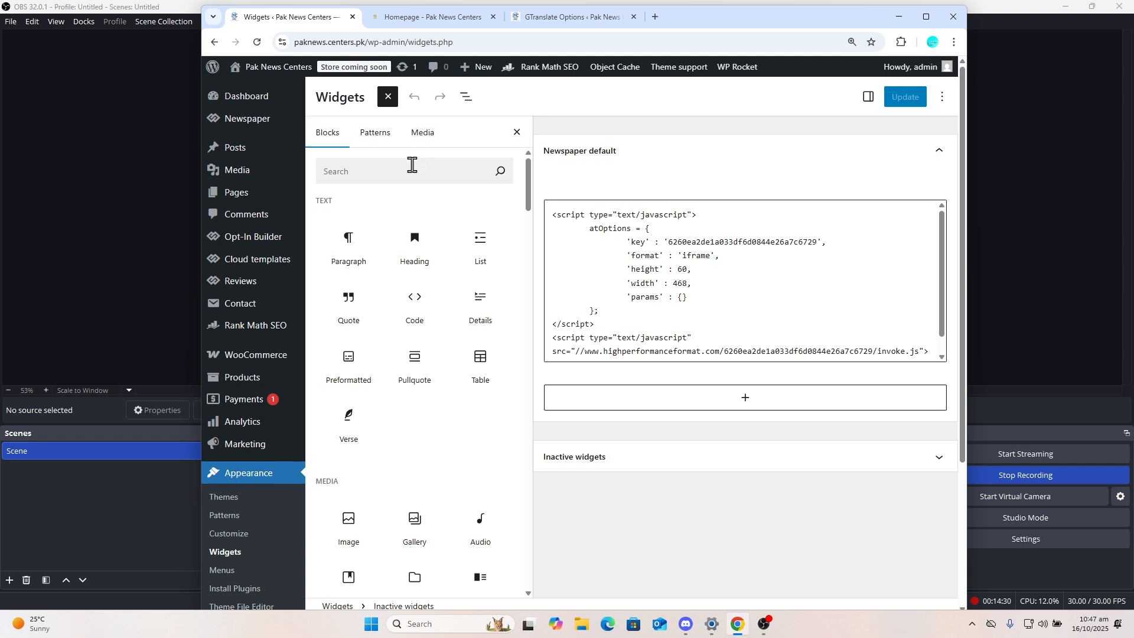
{"action": "left_click", "coordinate": [412, 167]}
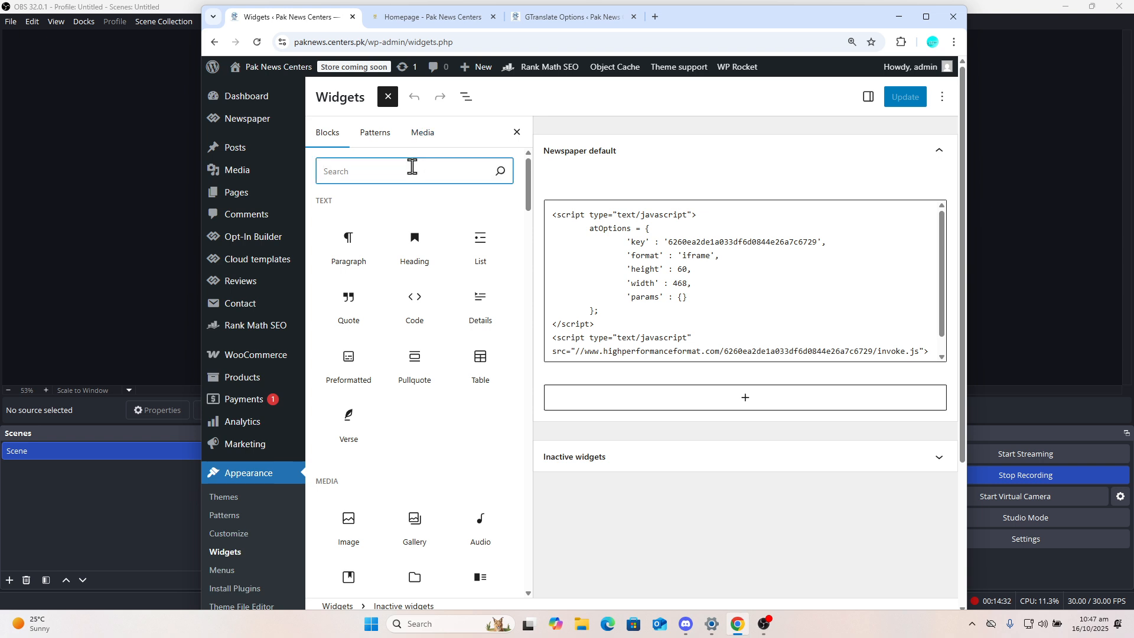
{"action": "type", "text": "gt"}
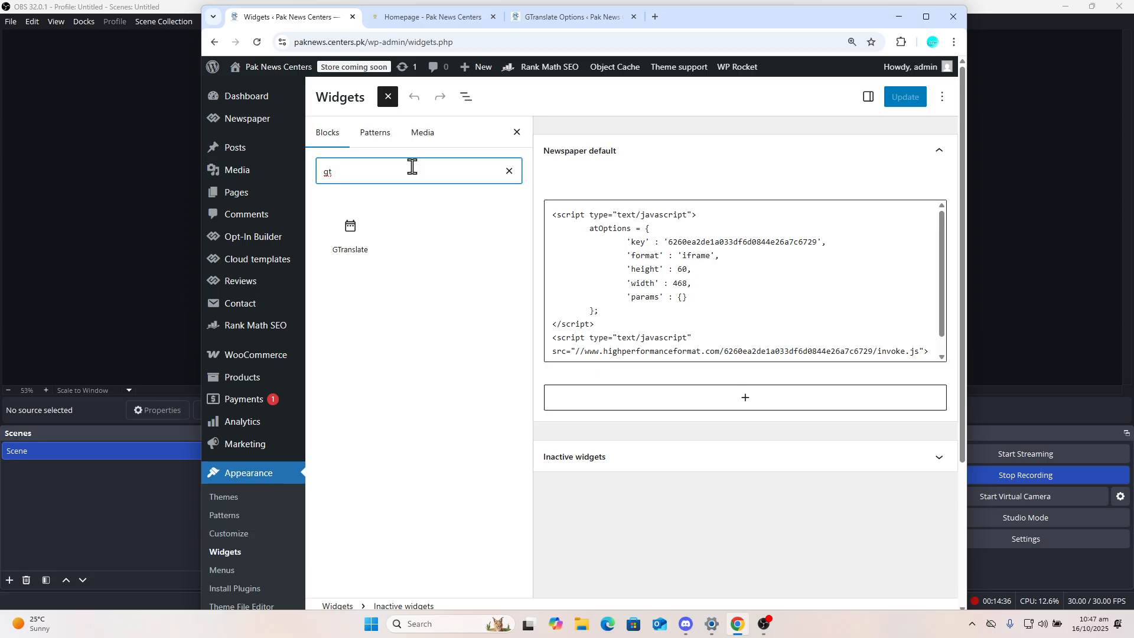
{"action": "left_click", "coordinate": [344, 222]}
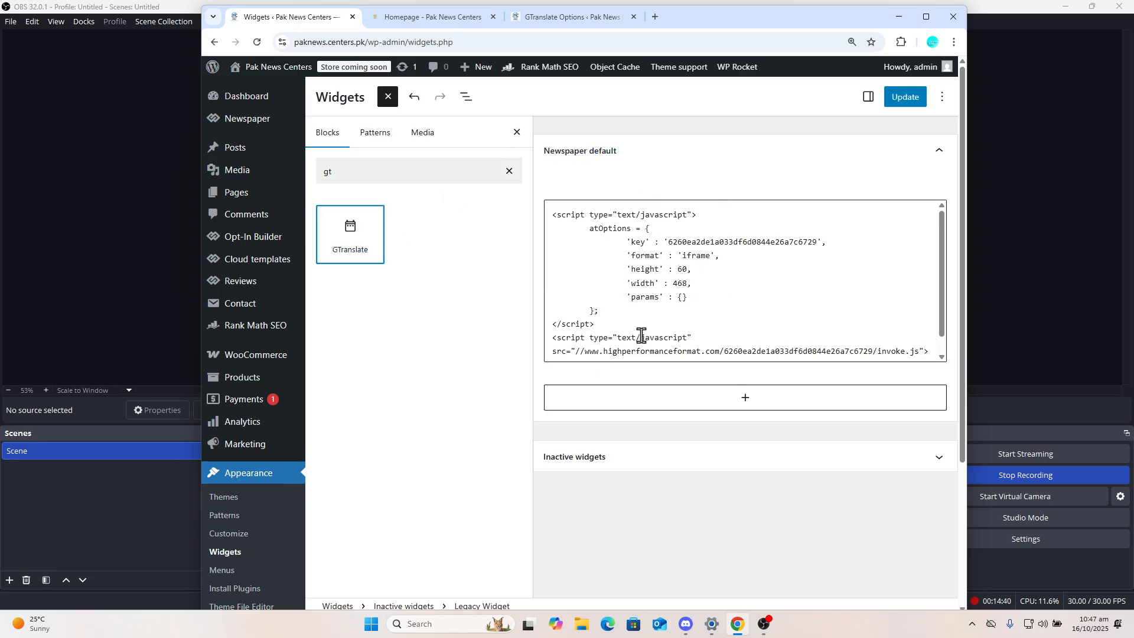
Search the block inserter for "gt" and add the GTranslate block to the Newspaper default widget area
{"action": "left_click", "coordinate": [668, 400]}
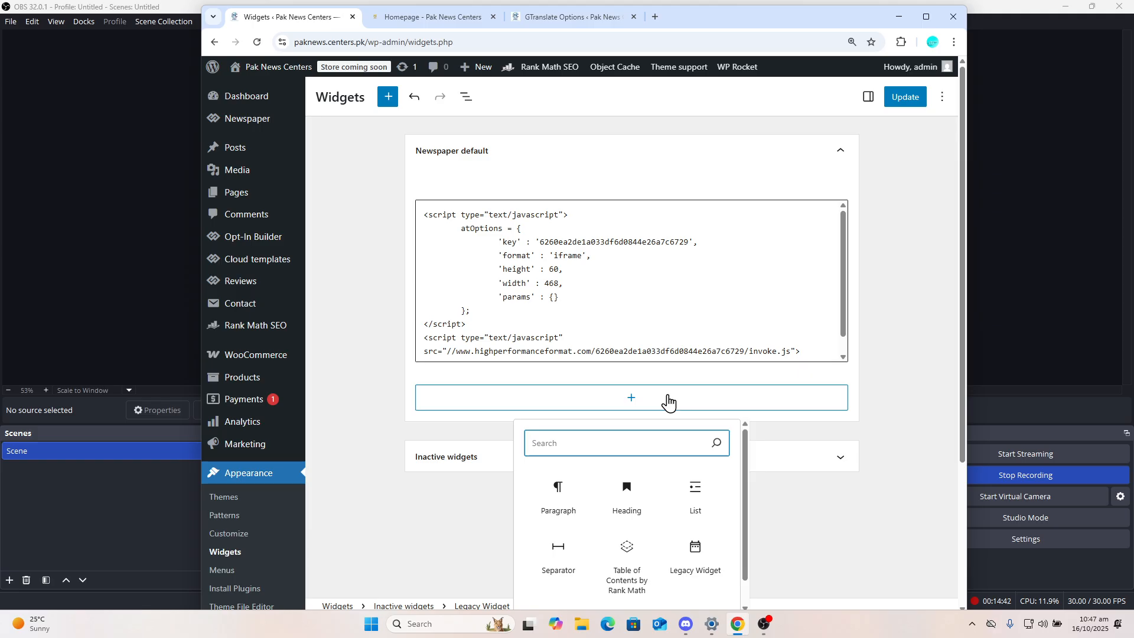
{"action": "left_click", "coordinate": [387, 101]}
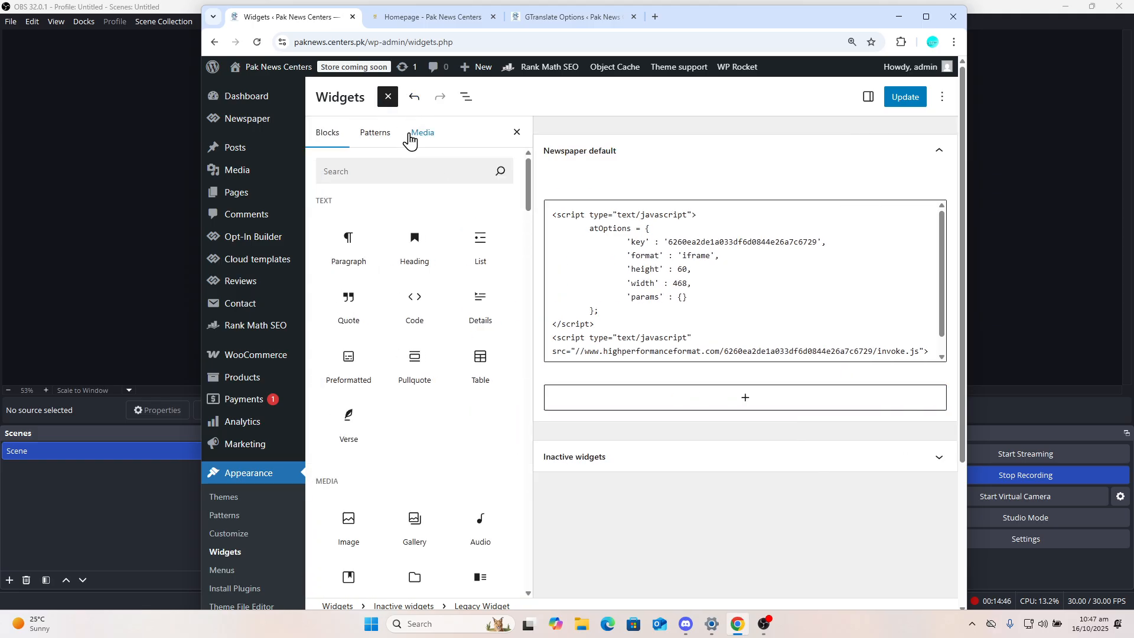
{"action": "left_click", "coordinate": [632, 410]}
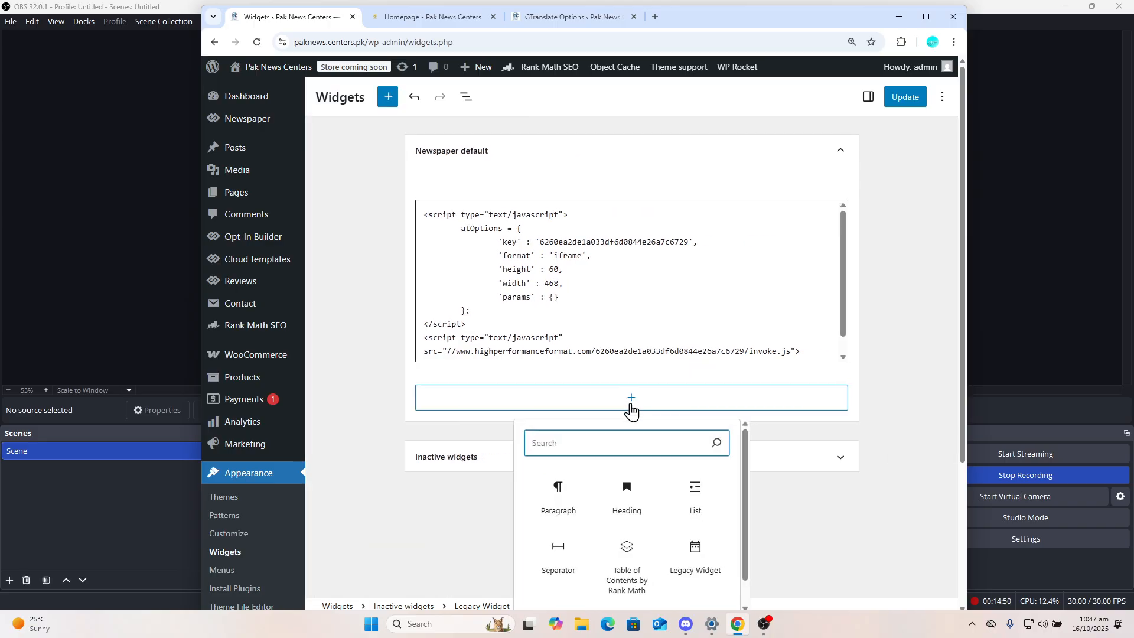
{"action": "type", "text": "gt"}
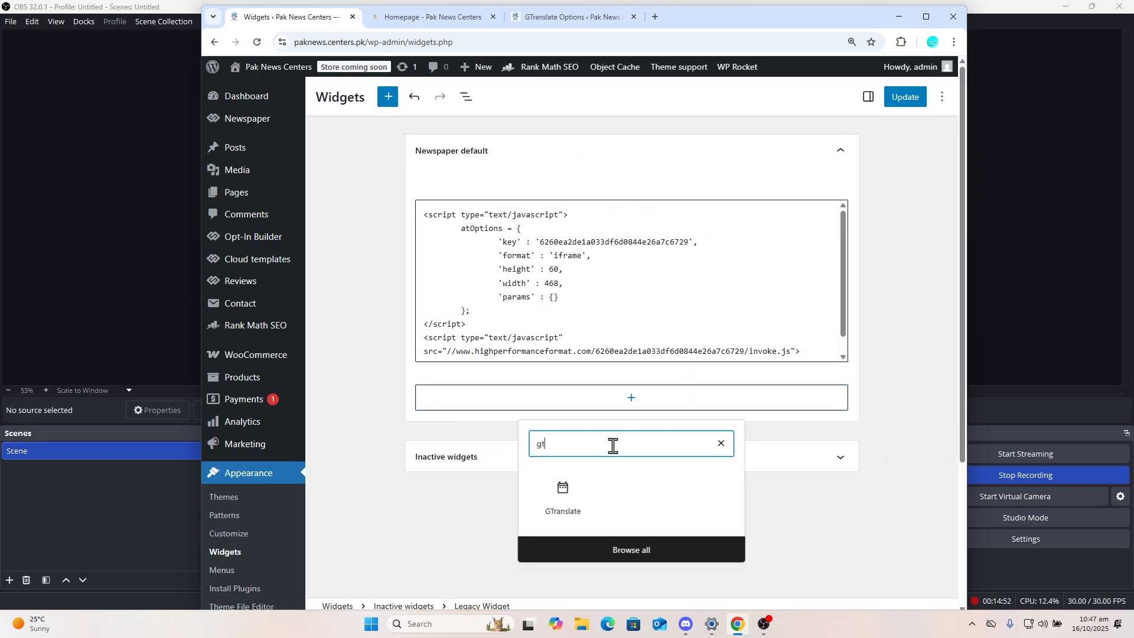
{"action": "left_click", "coordinate": [567, 496]}
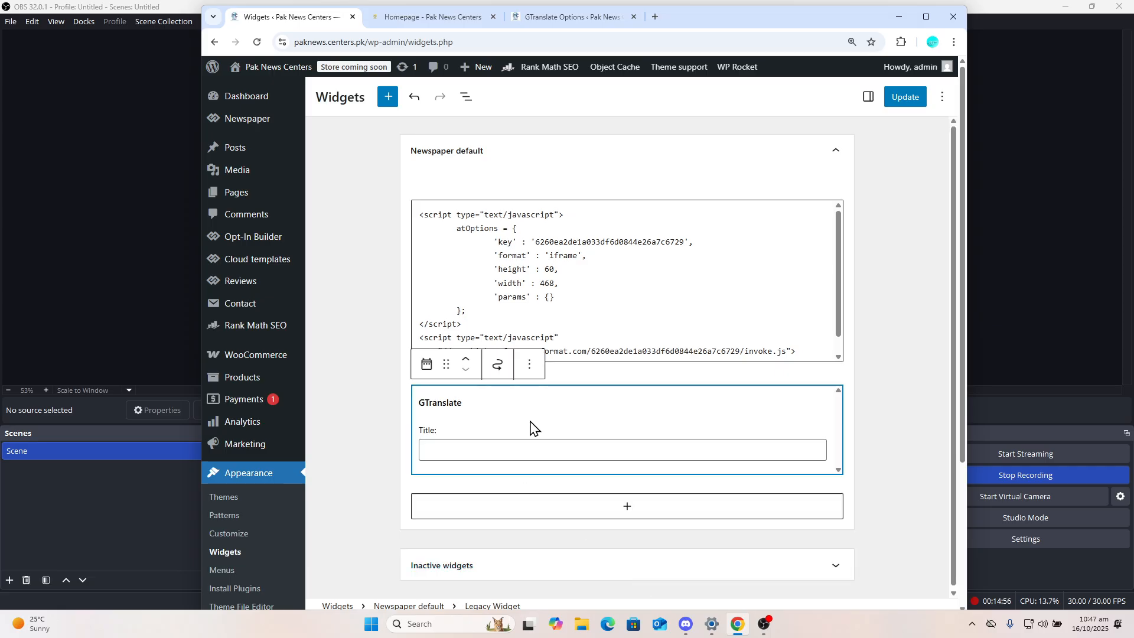
Title the GTranslate widget "Language changer" and save the widget changes
{"action": "left_click", "coordinate": [539, 459]}
{"action": "type", "text": "La"}
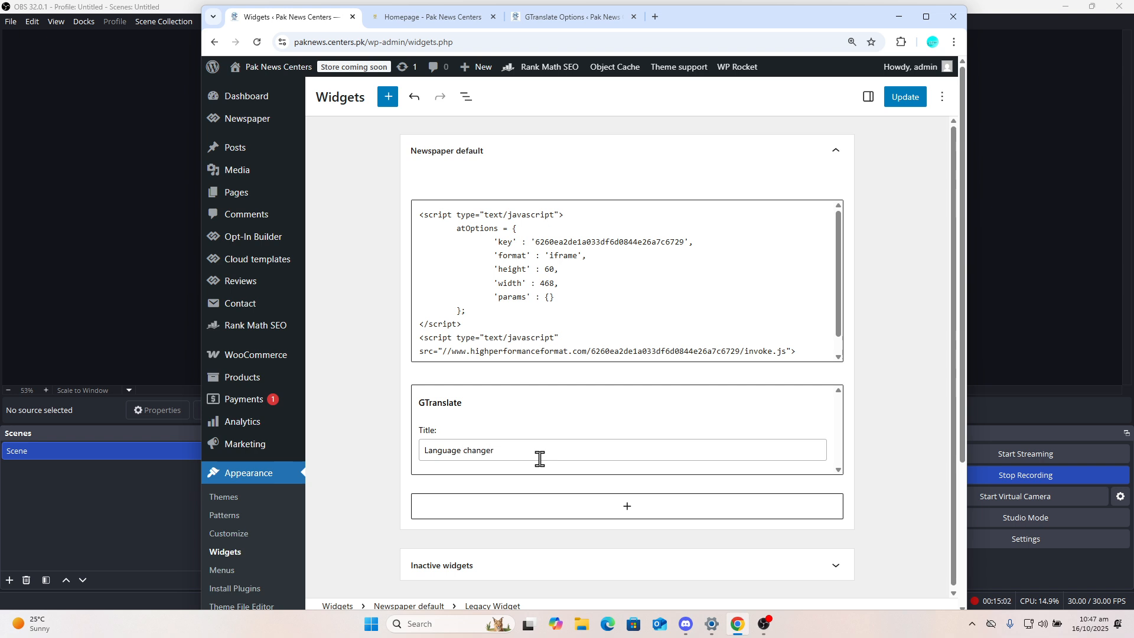
{"action": "type", "text": "nguage changer"}
{"action": "left_click", "coordinate": [904, 98]}
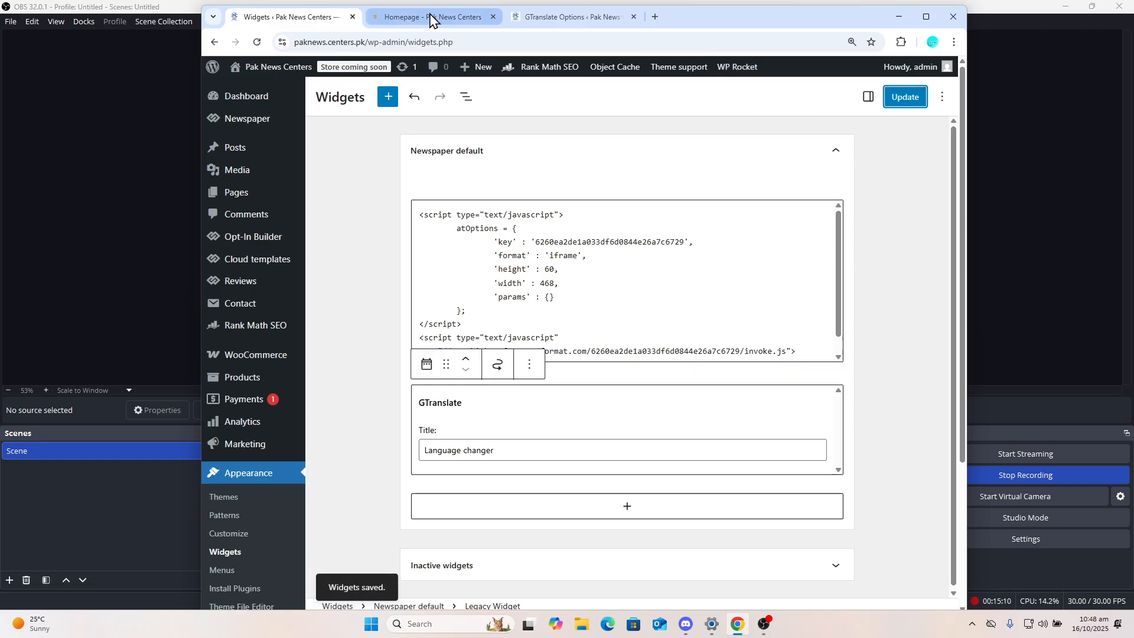
Reload the homepage to check for the language switcher, and open the page for editing in TagDiv Composer
{"action": "mouse_move", "coordinate": [435, 17]}
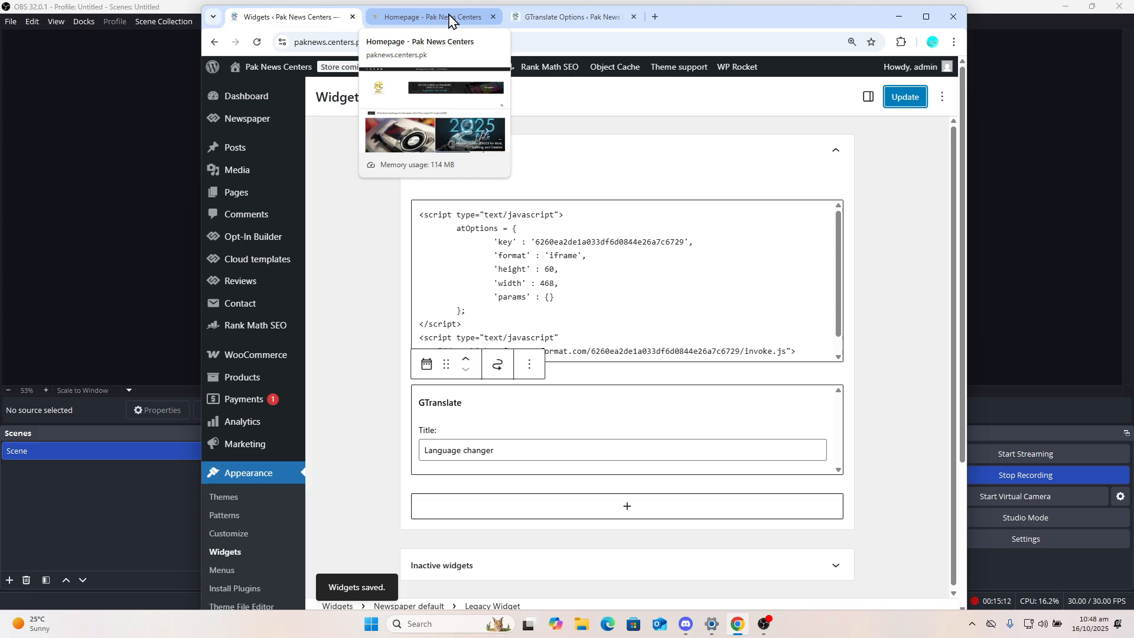
{"action": "left_click", "coordinate": [451, 22]}
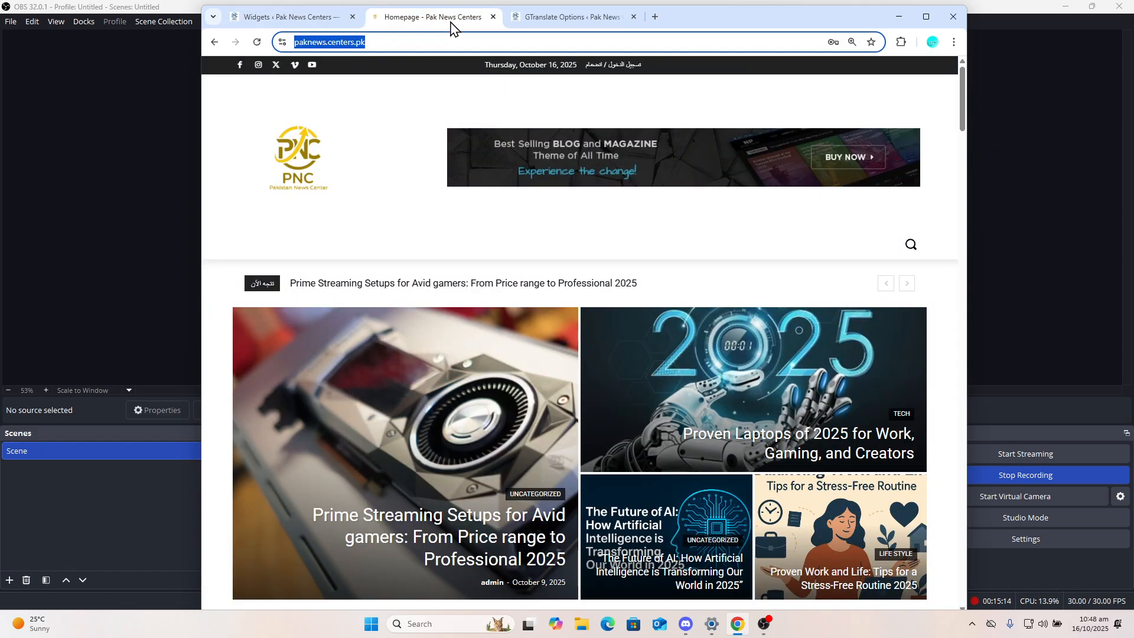
{"action": "key", "text": "F5"}
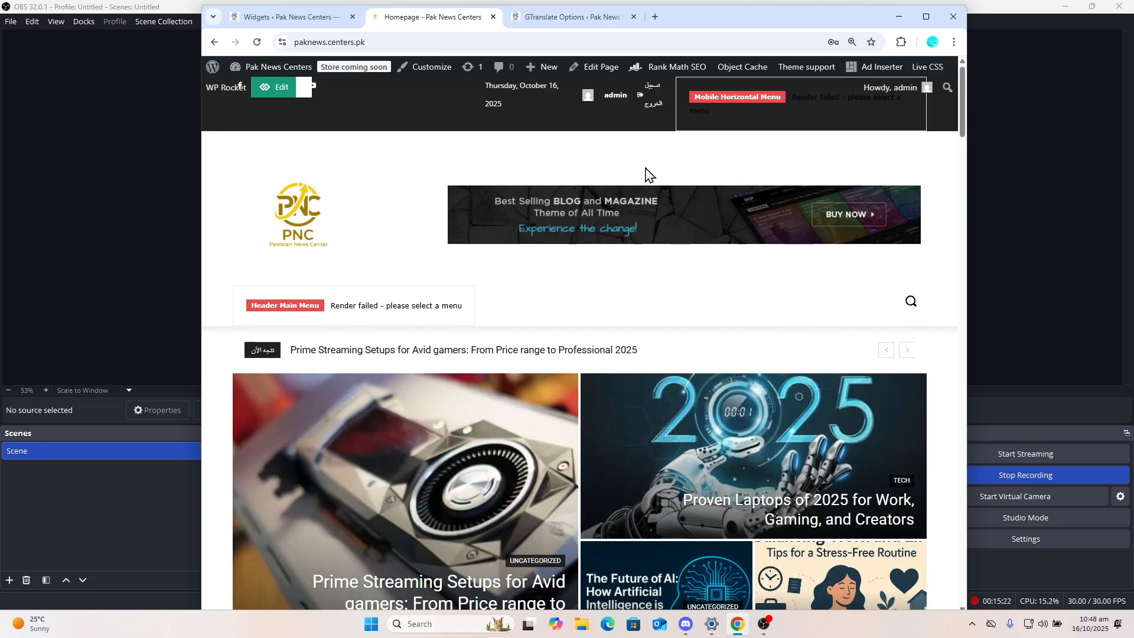
{"action": "mouse_move", "coordinate": [641, 70]}
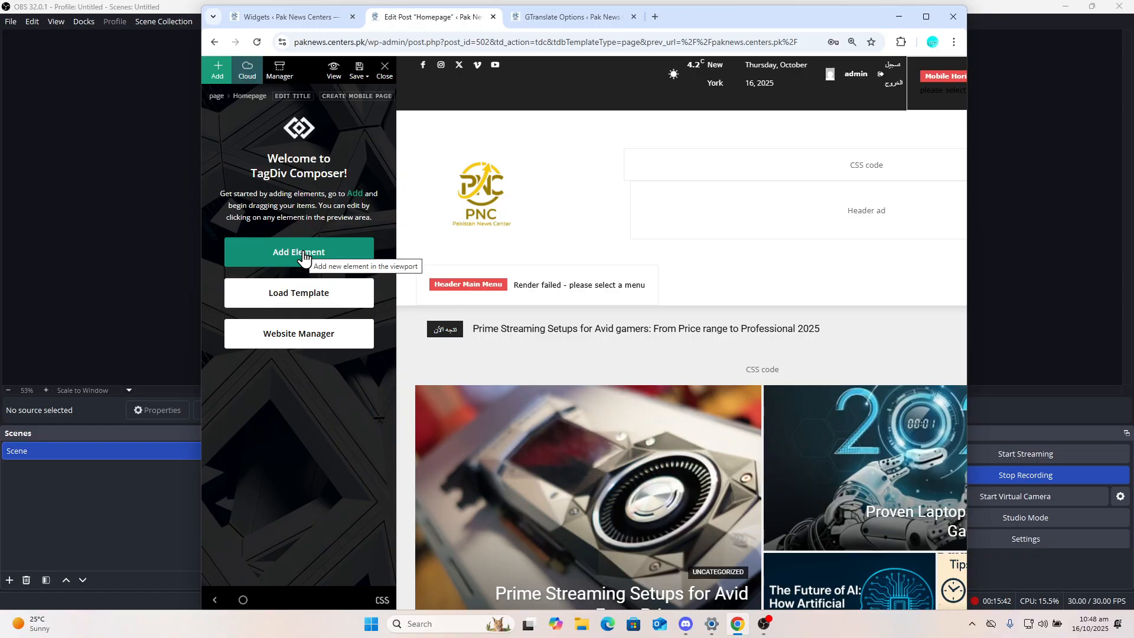
Search the TagDiv Composer elements for "gt", "tr" and "wid", and clear the search
{"action": "left_click", "coordinate": [303, 254]}
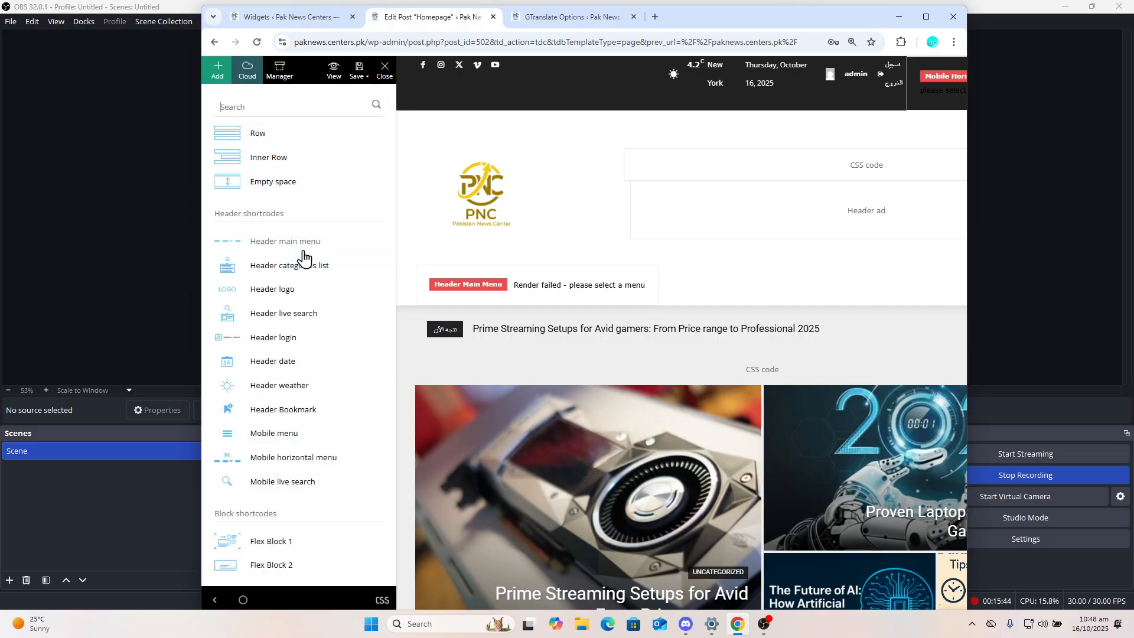
{"action": "type", "text": "gt"}
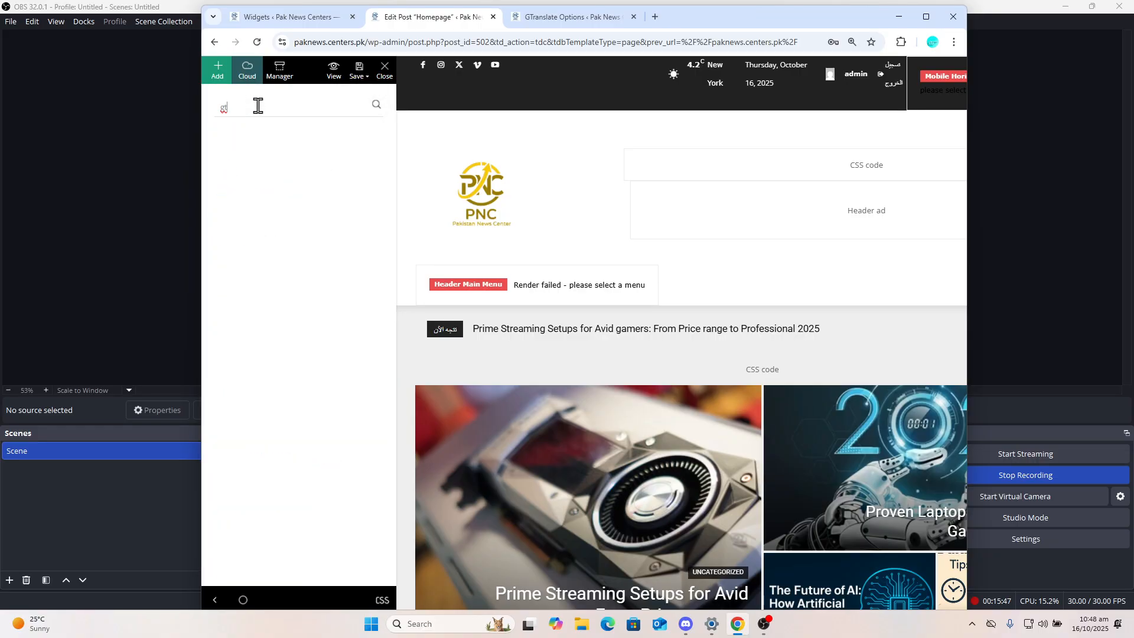
{"action": "key", "text": "BackSpace"}
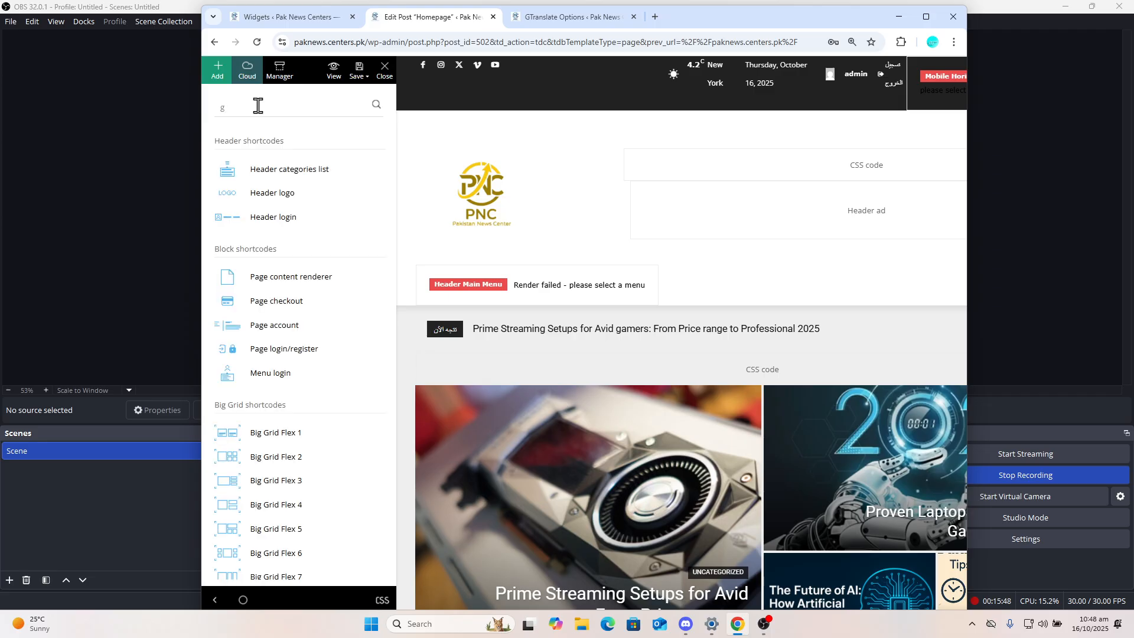
{"action": "key", "text": "BackSpace"}
{"action": "type", "text": "tr"}
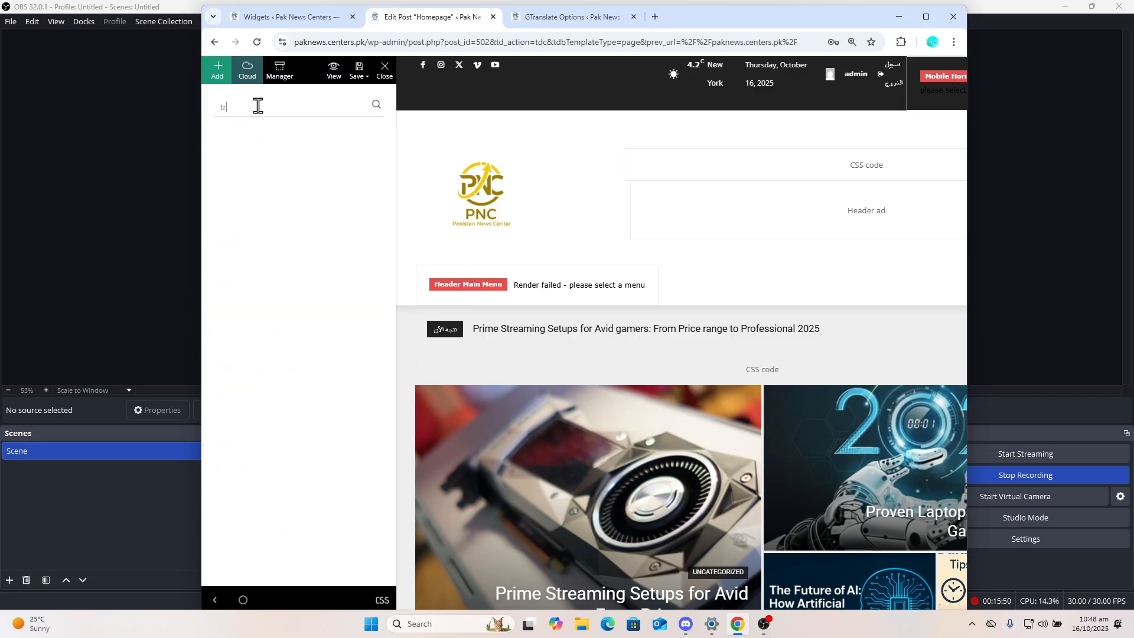
{"action": "key", "text": "BackSpace"}
{"action": "key", "text": "BackSpace"}
{"action": "type", "text": "w"}
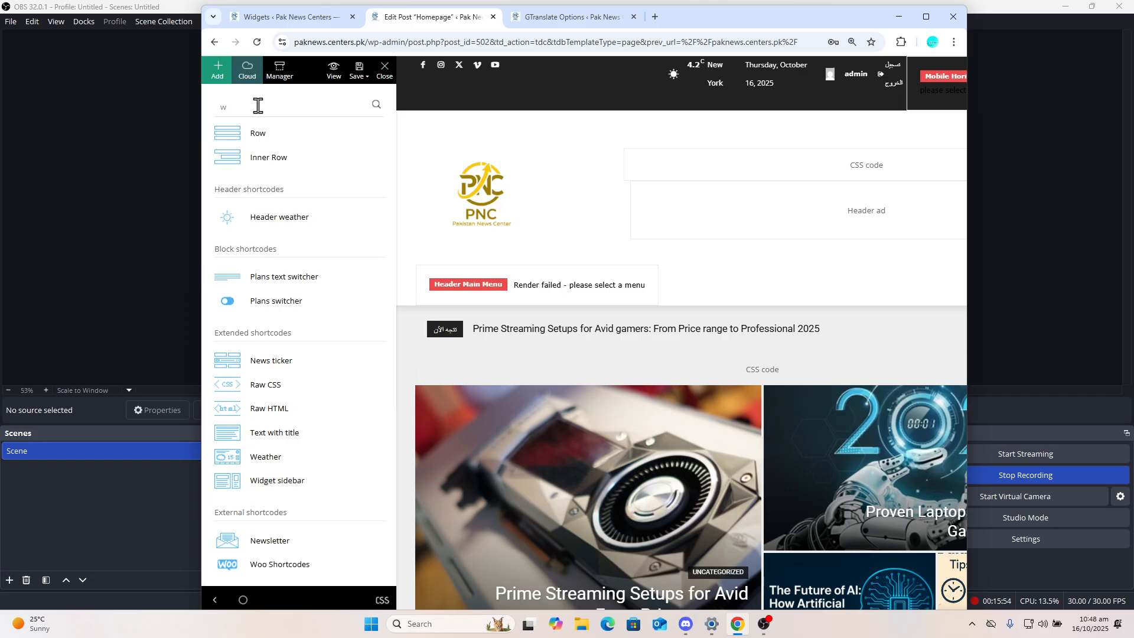
{"action": "type", "text": "id"}
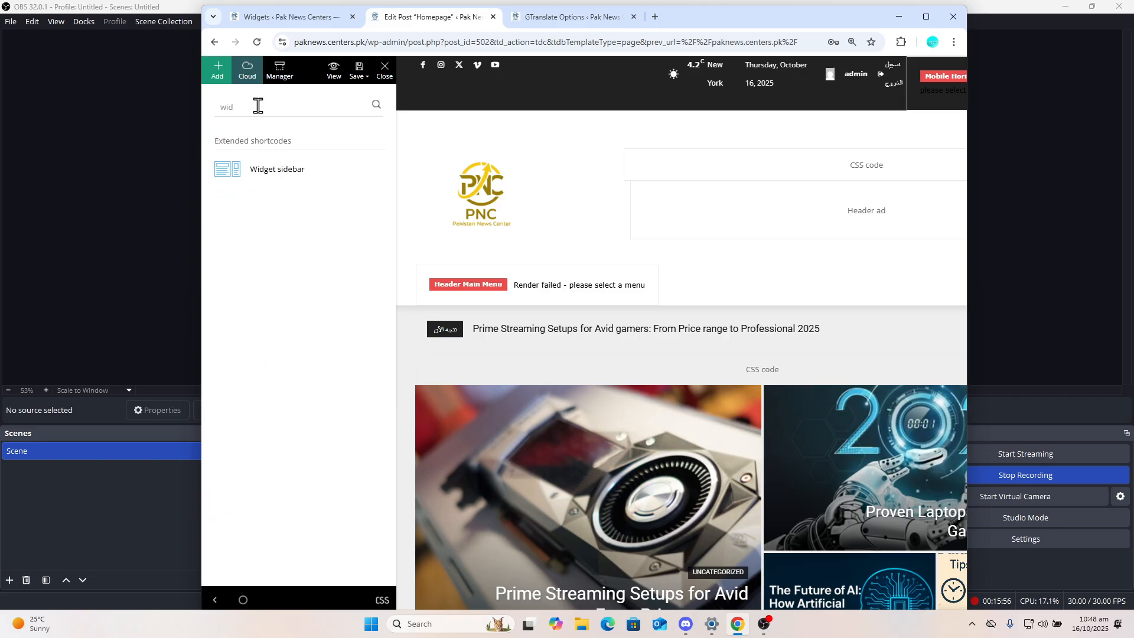
{"action": "key", "text": "BackSpace"}
{"action": "key", "text": "BackSpace"}
{"action": "key", "text": "BackSpace"}
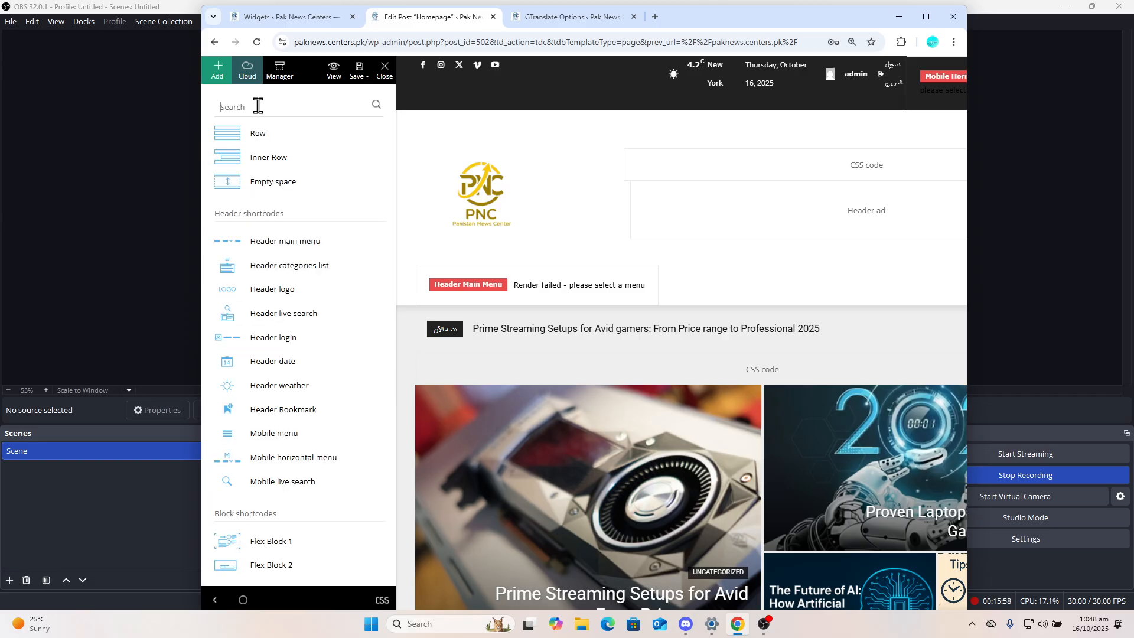
Save the widgets again and open the GTranslate settings page in the WordPress admin
{"action": "left_click", "coordinate": [306, 23]}
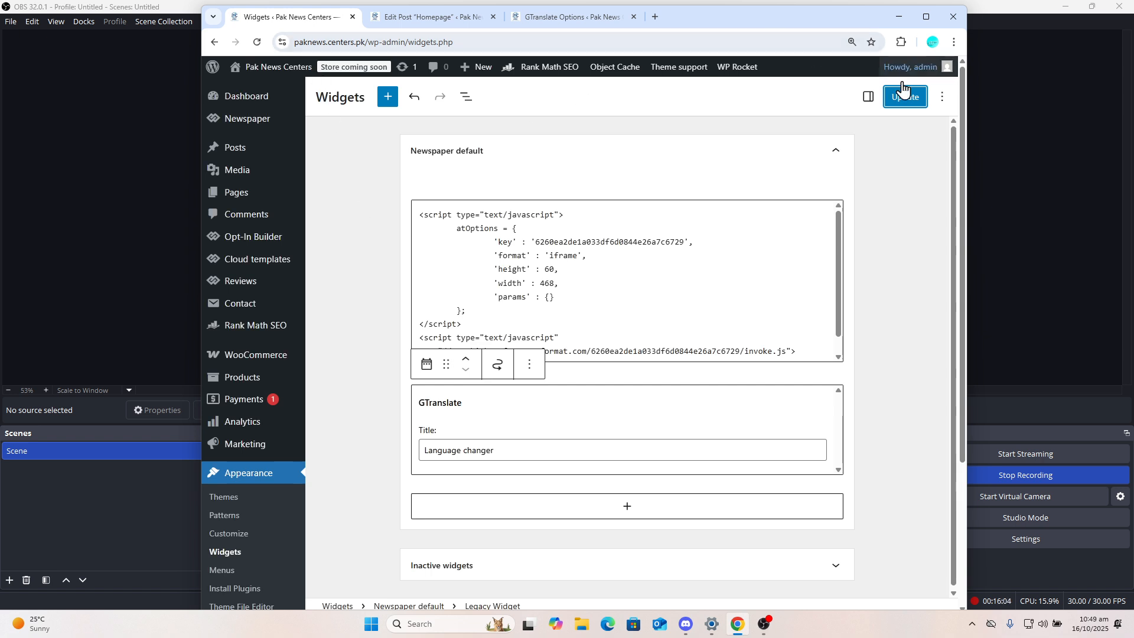
{"action": "left_click", "coordinate": [923, 104]}
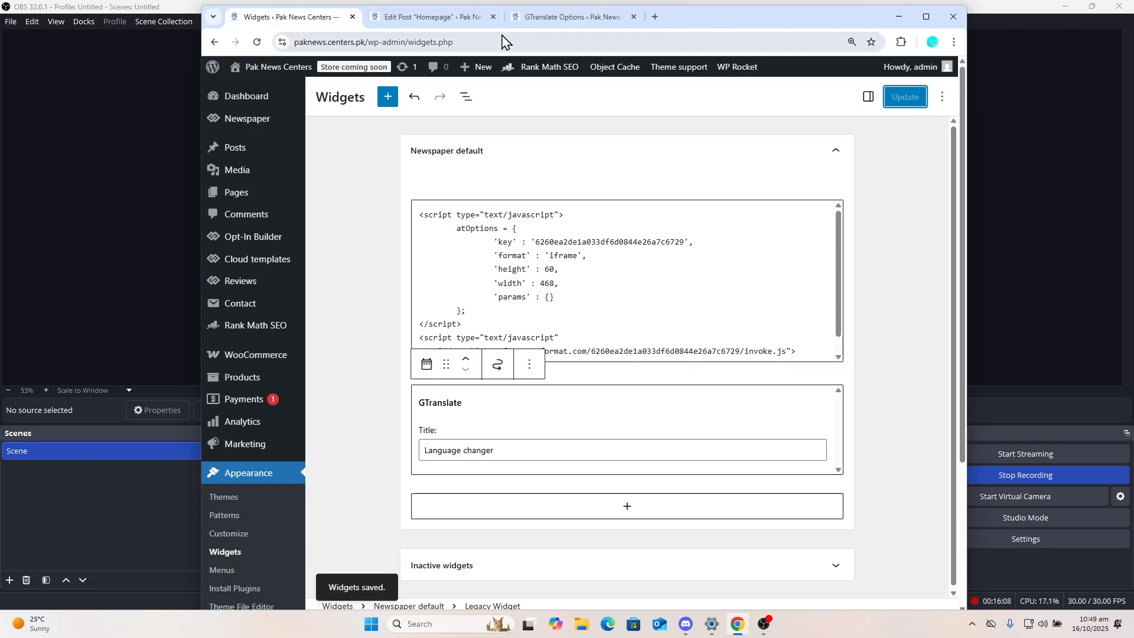
{"action": "left_click", "coordinate": [238, 100]}
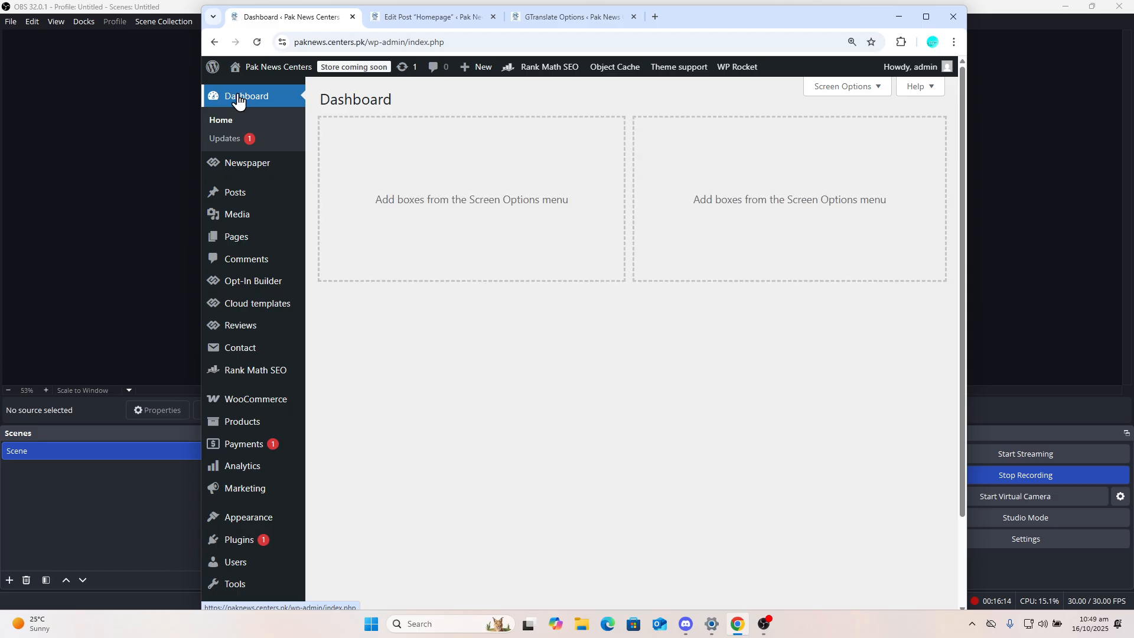
{"action": "scroll", "coordinate": [238, 101], "scroll_direction": "down", "scroll_amount": 2}
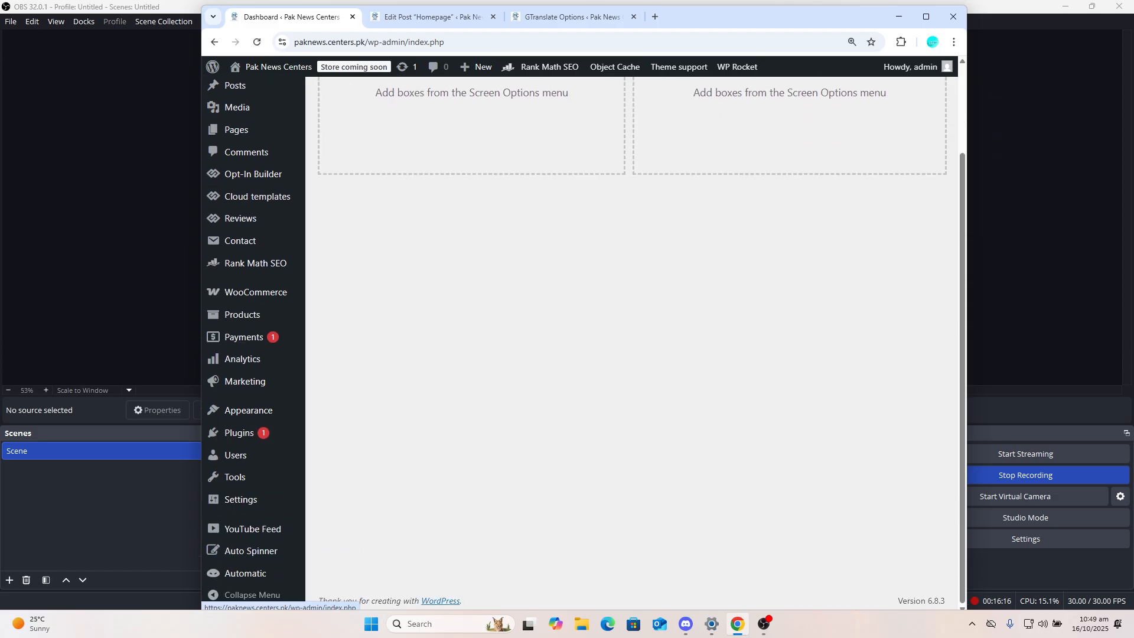
{"action": "mouse_move", "coordinate": [257, 255]}
{"action": "mouse_move", "coordinate": [239, 480]}
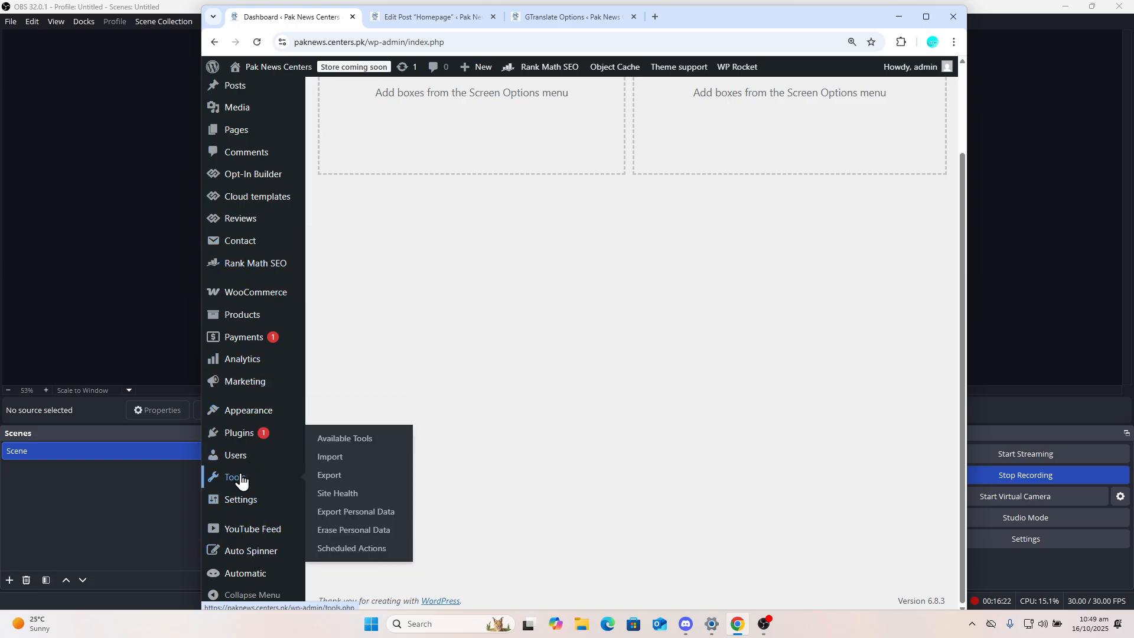
{"action": "mouse_move", "coordinate": [242, 442]}
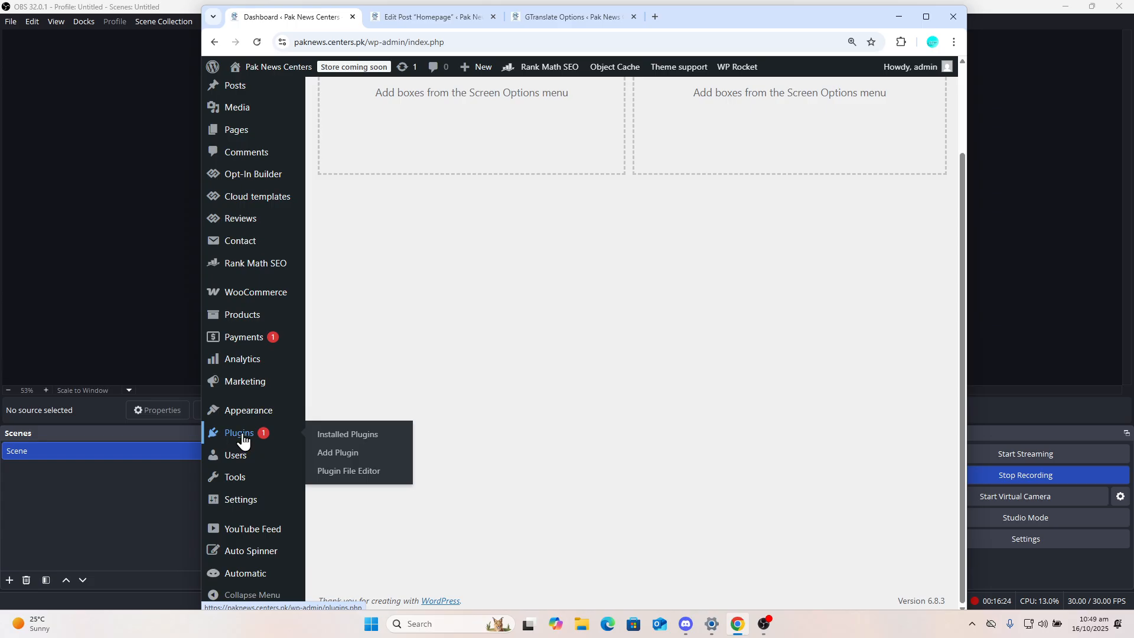
{"action": "mouse_move", "coordinate": [247, 422]}
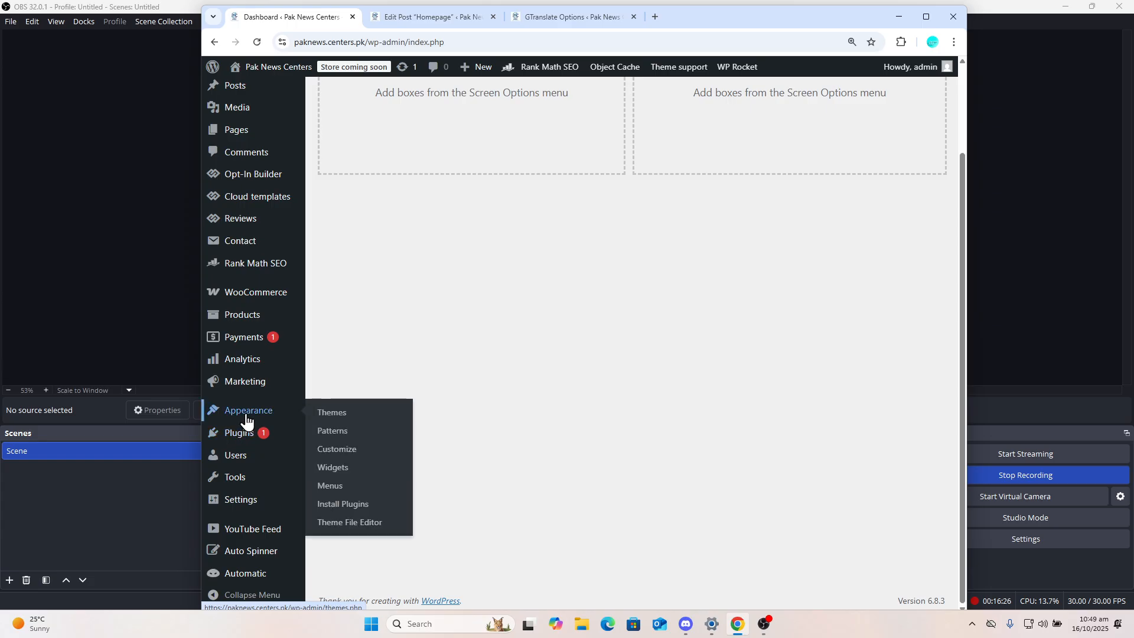
{"action": "mouse_move", "coordinate": [246, 374]}
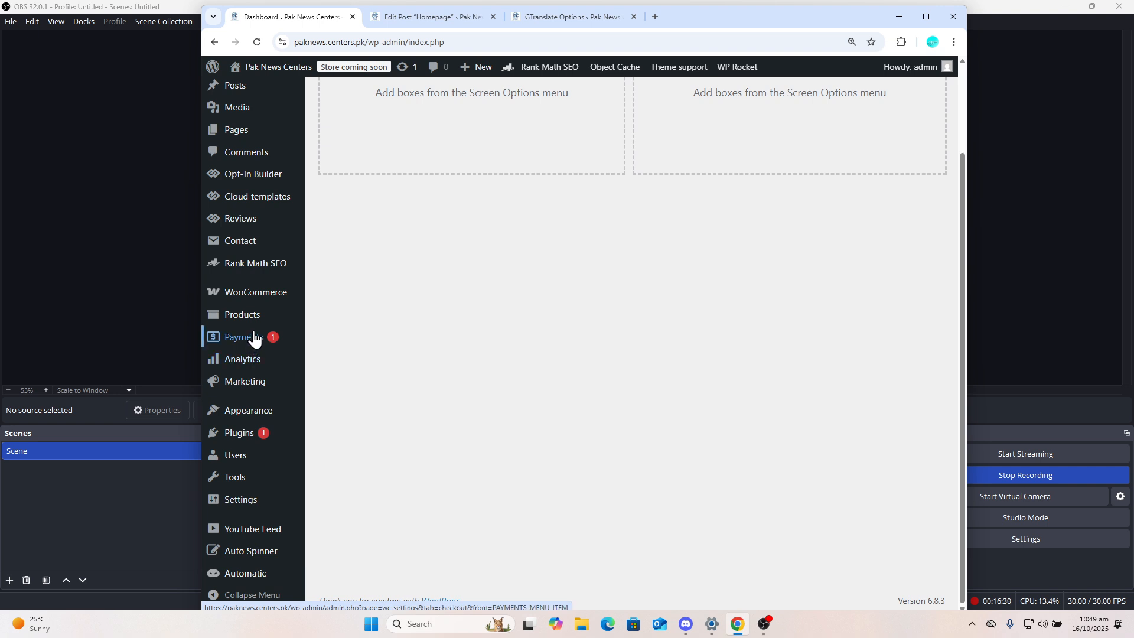
{"action": "mouse_move", "coordinate": [249, 321]}
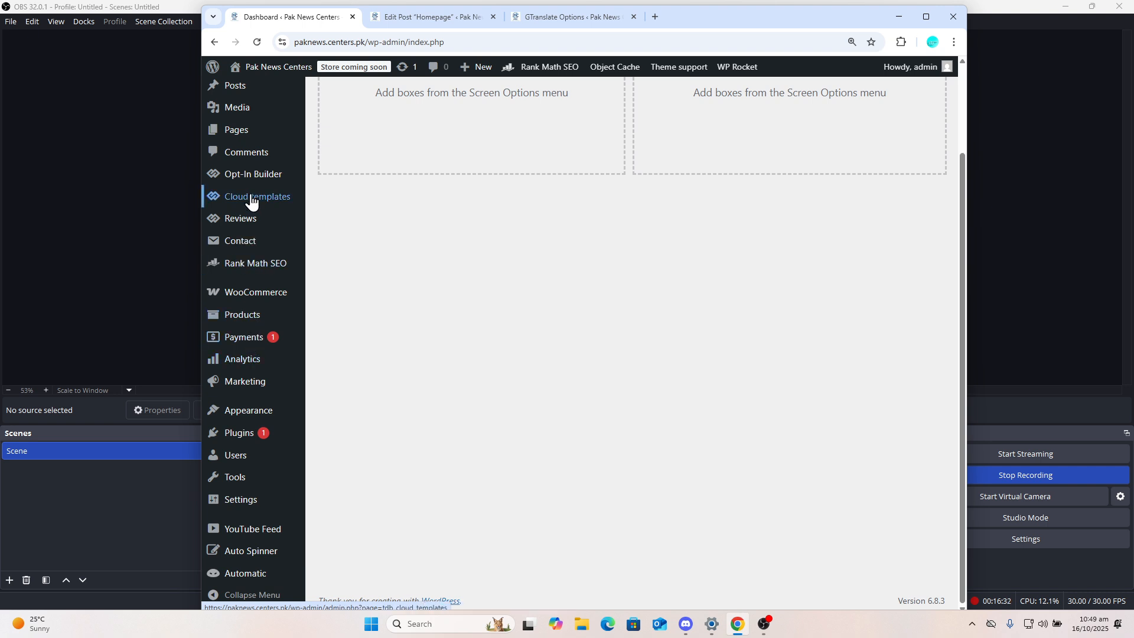
{"action": "mouse_move", "coordinate": [253, 173]}
{"action": "scroll", "coordinate": [253, 173], "scroll_direction": "up", "scroll_amount": 3}
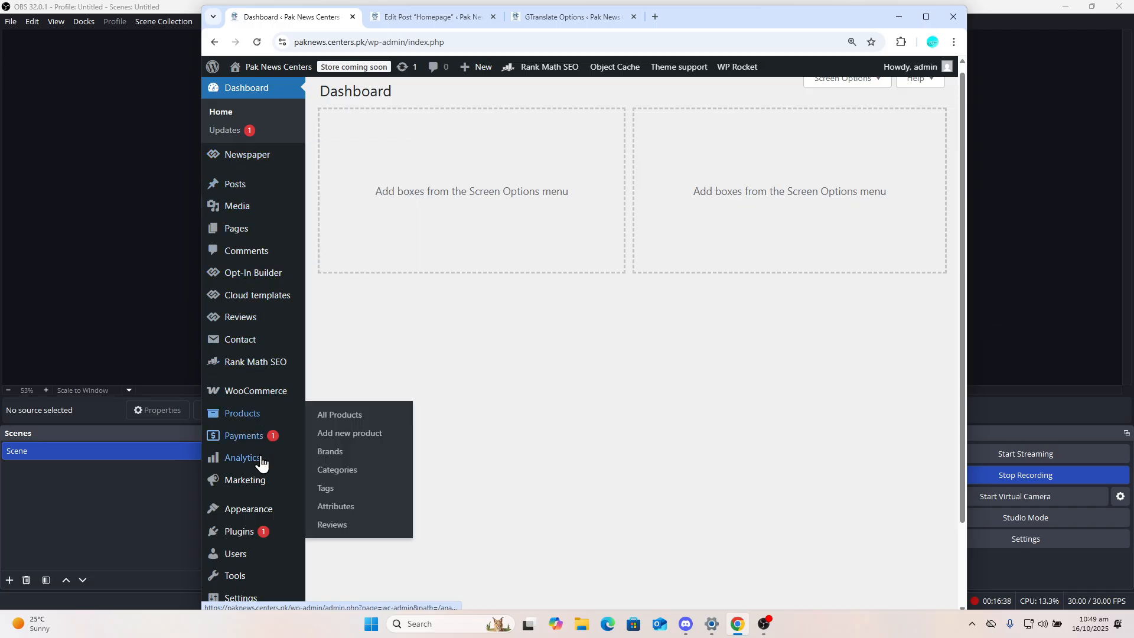
{"action": "mouse_move", "coordinate": [267, 535]}
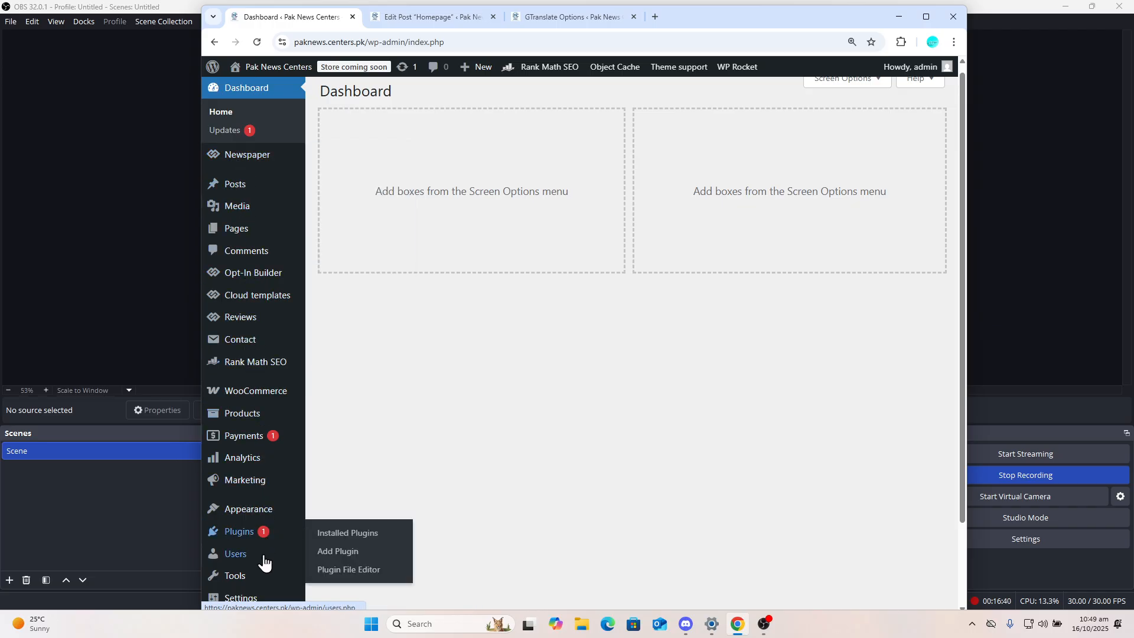
{"action": "mouse_move", "coordinate": [263, 582]}
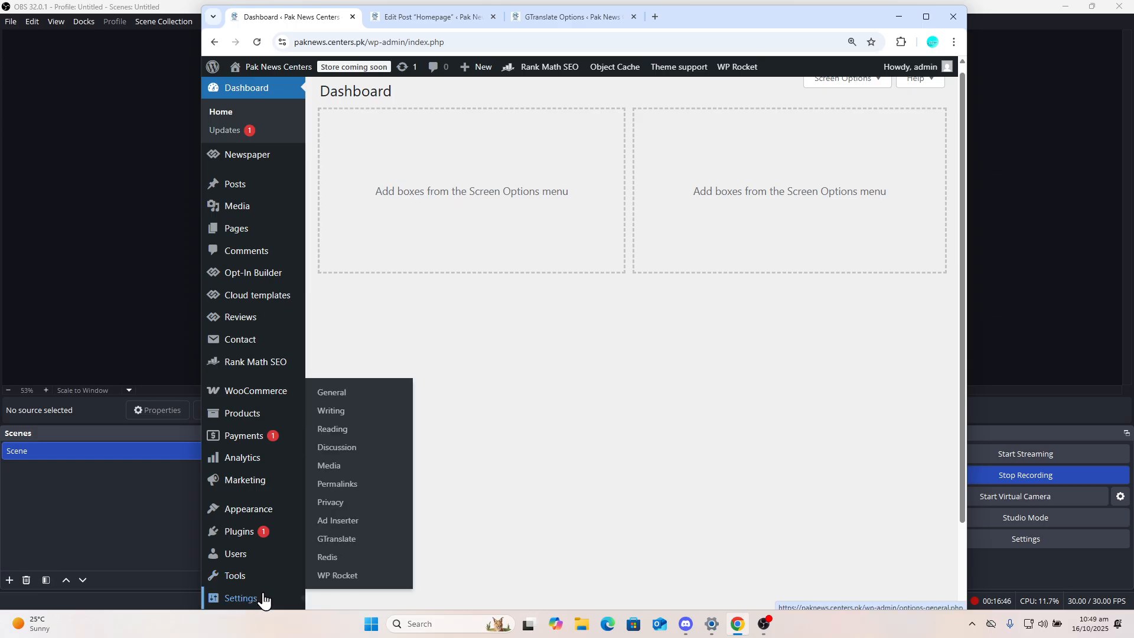
{"action": "left_click", "coordinate": [347, 539]}
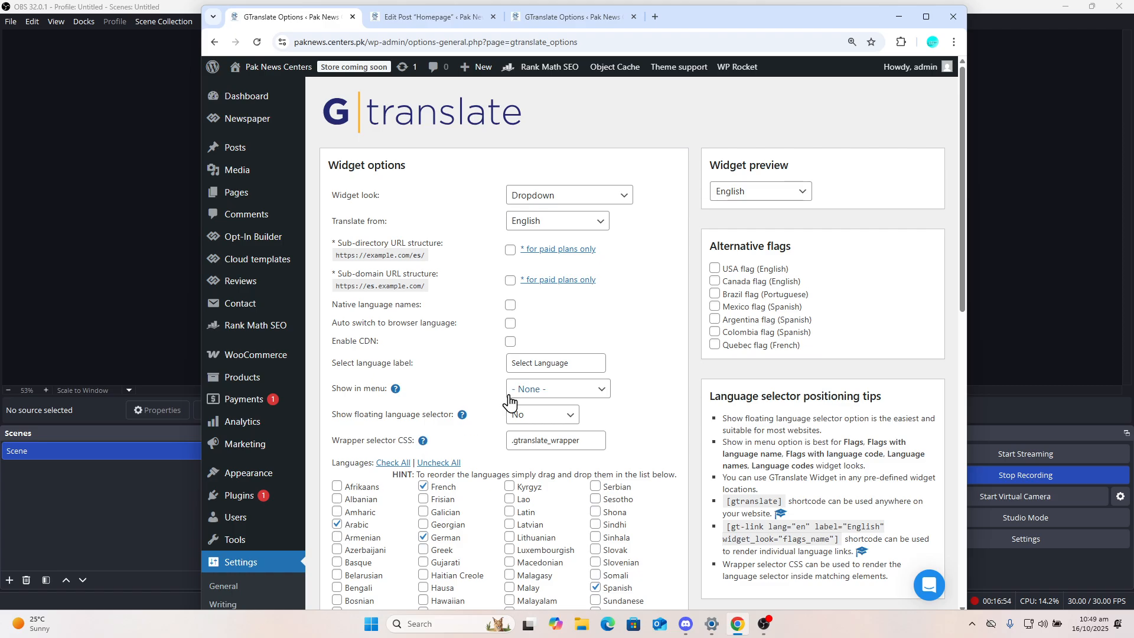
Replace the language selector label in the GTranslate widget options with "urdu"
{"action": "left_click", "coordinate": [534, 367]}
{"action": "type", "text": "uro"}
{"action": "key", "text": "BackSpace"}
{"action": "key", "text": "BackSpace"}
{"action": "key", "text": "BackSpace"}
{"action": "key", "text": "BackSpace"}
{"action": "key", "text": "BackSpace"}
{"action": "key", "text": "BackSpace"}
{"action": "key", "text": "BackSpace"}
{"action": "key", "text": "BackSpace"}
{"action": "key", "text": "BackSpace"}
{"action": "key", "text": "BackSpace"}
{"action": "key", "text": "ctrl+a"}
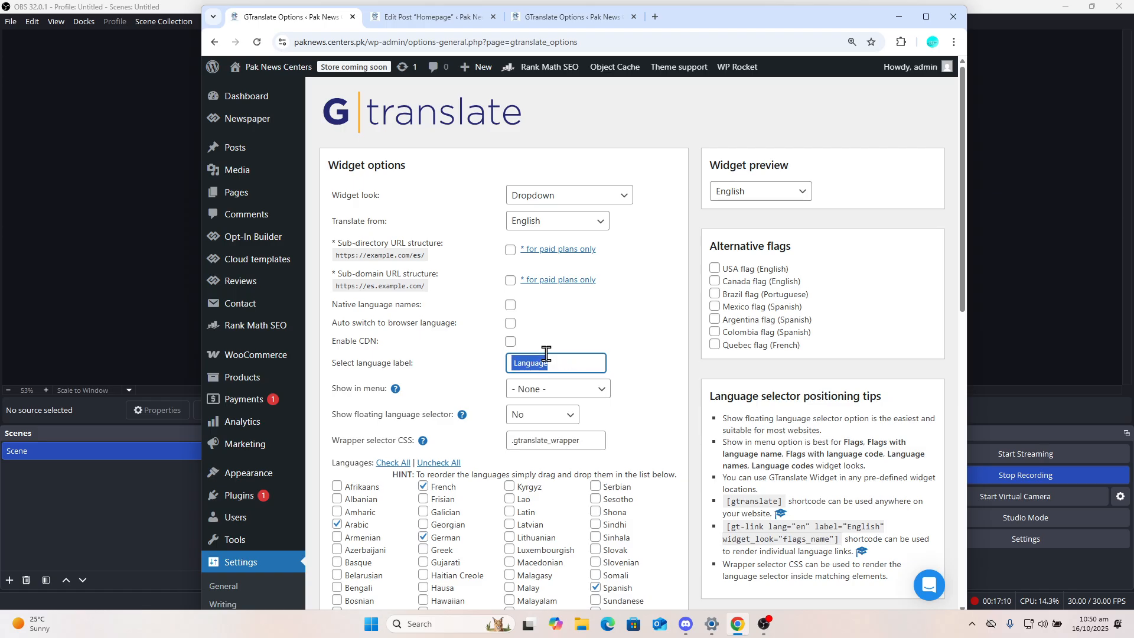
{"action": "type", "text": "urdu"}
Set the GTranslate selector to show in the Header Menu (main)
{"action": "left_click", "coordinate": [561, 391]}
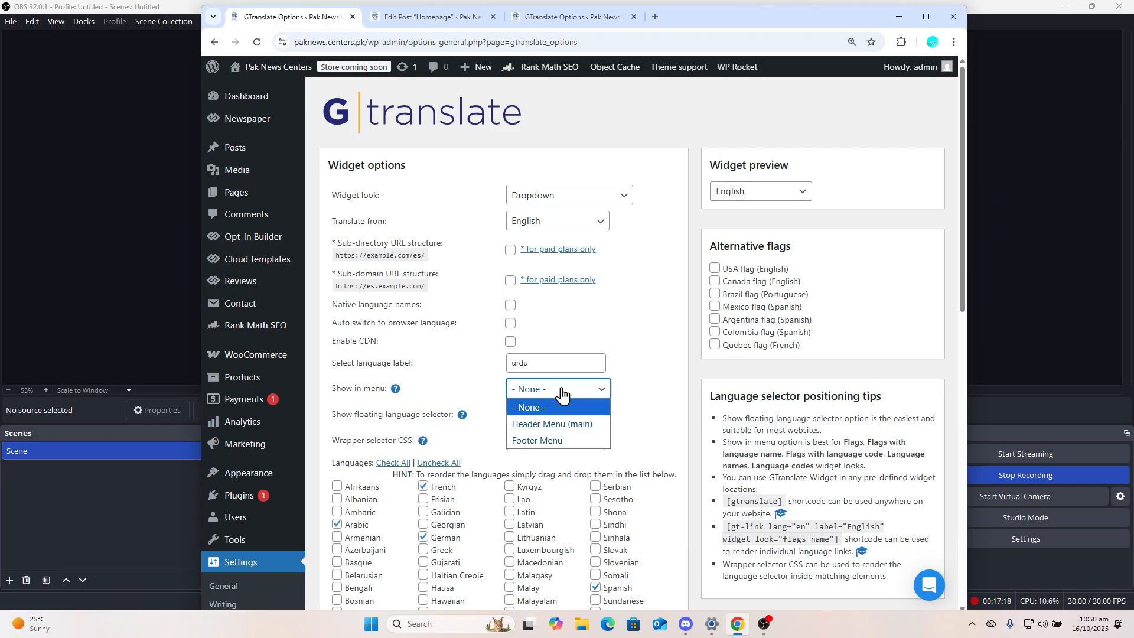
{"action": "left_click", "coordinate": [568, 427]}
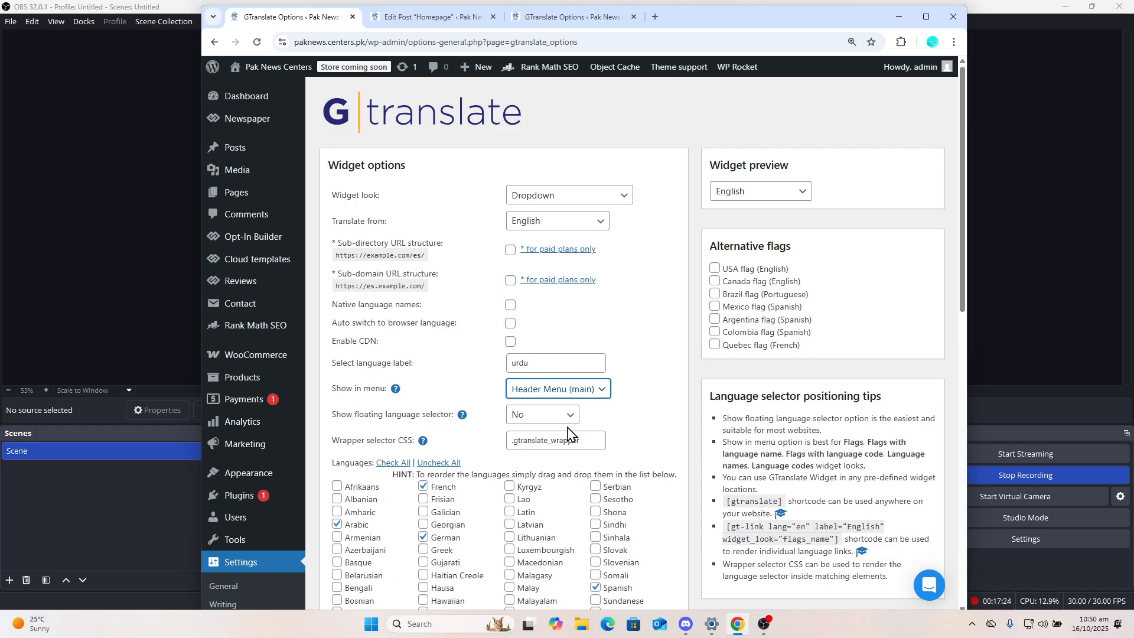
{"action": "scroll", "coordinate": [568, 434], "scroll_direction": "down", "scroll_amount": 3}
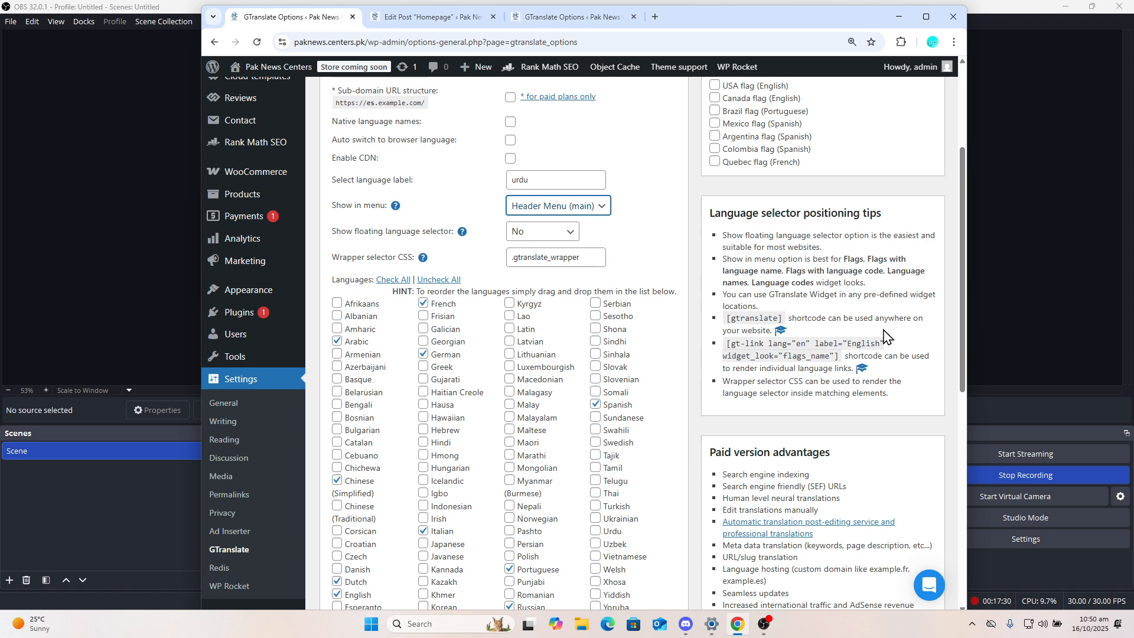
Enable Urdu in the GTranslate languages list and save the changes
{"action": "left_click_drag", "start_coordinate": [965, 313], "coordinate": [964, 350]}
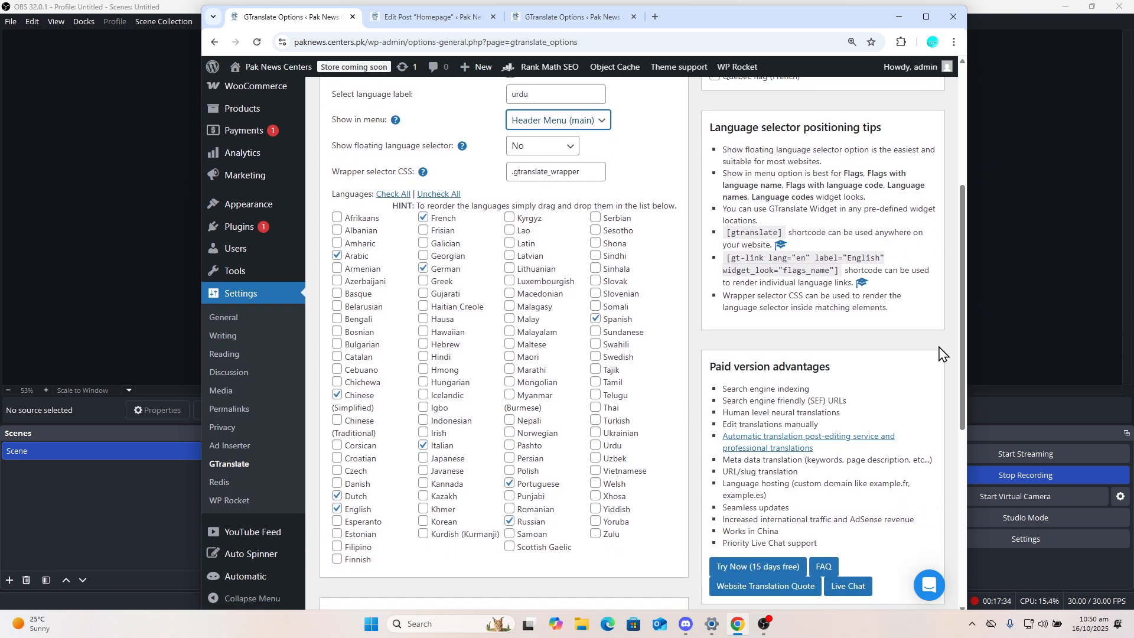
{"action": "left_click", "coordinate": [596, 445]}
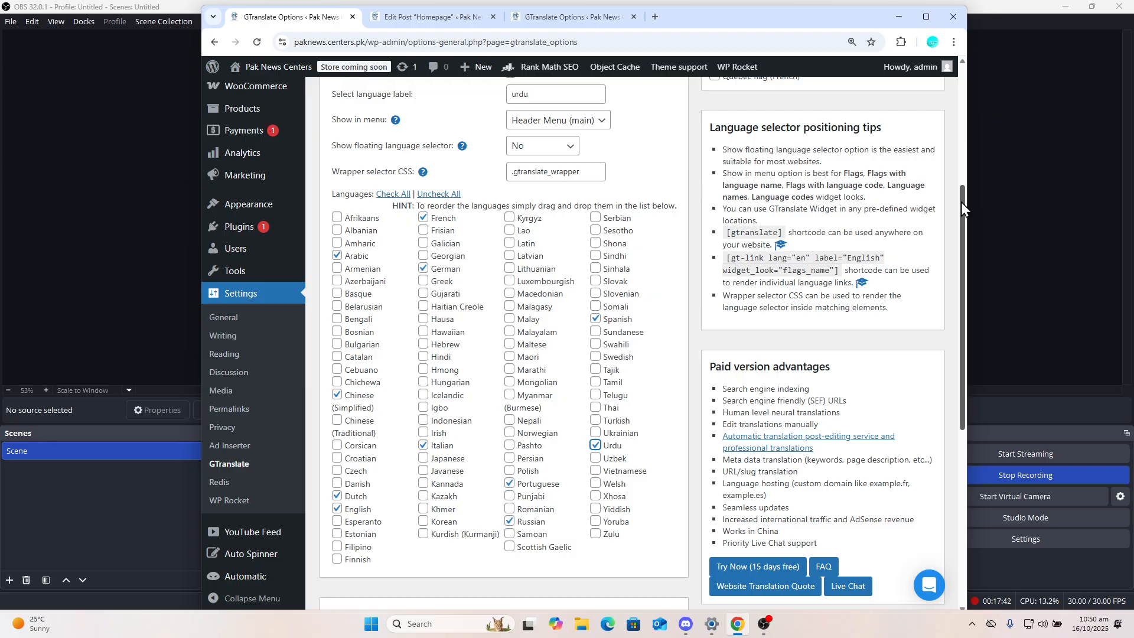
{"action": "left_click_drag", "start_coordinate": [961, 202], "coordinate": [968, 315]}
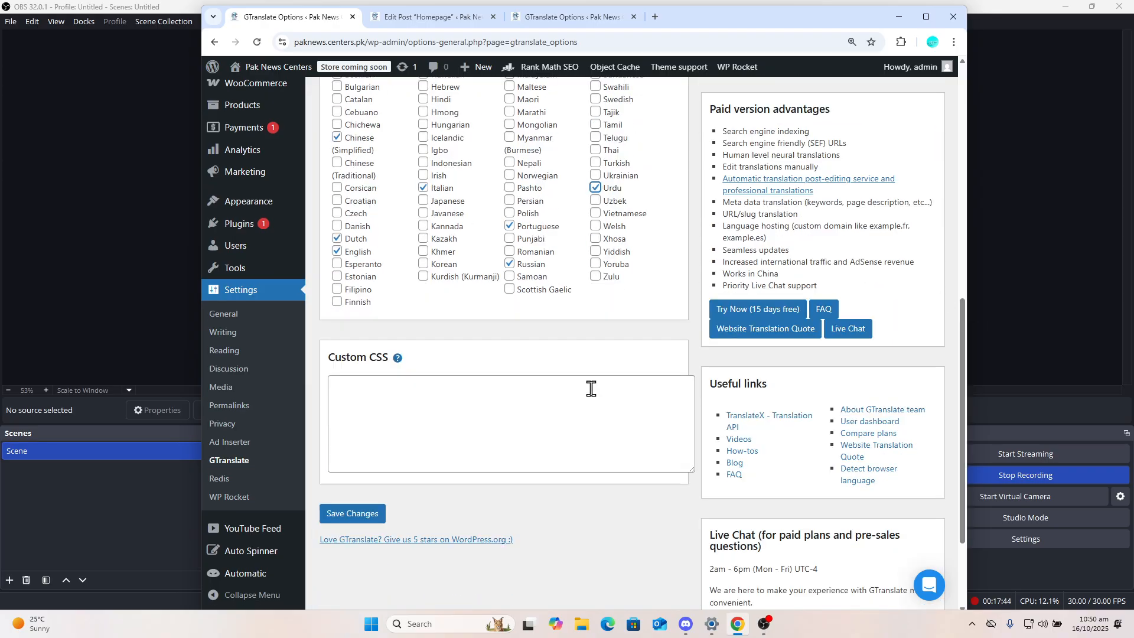
{"action": "left_click", "coordinate": [356, 515]}
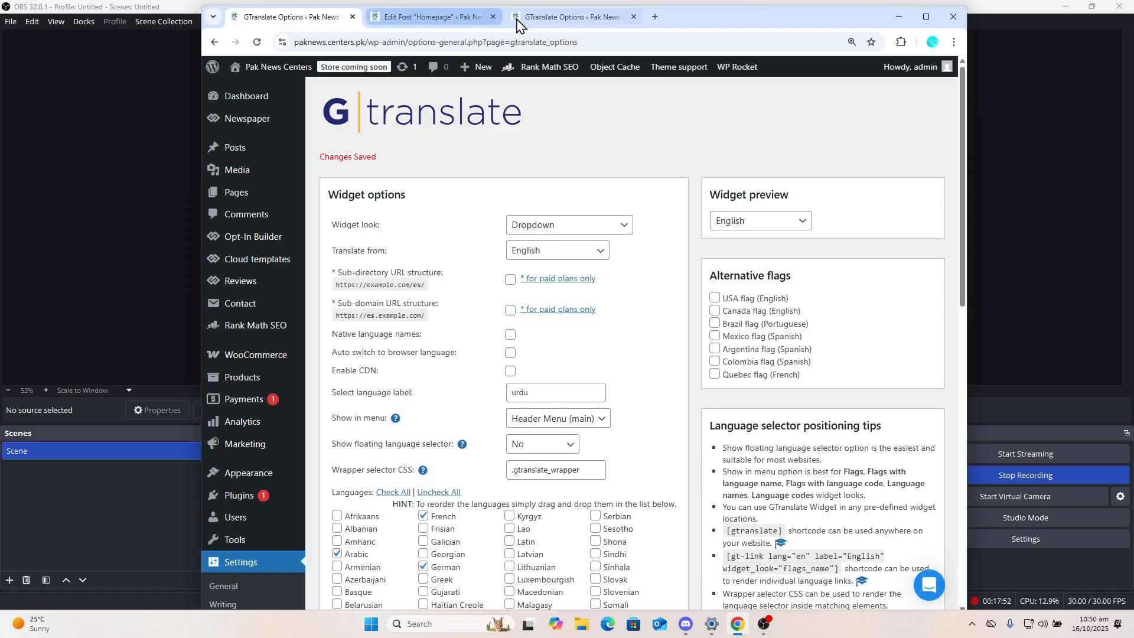
Load the live homepage at paknews.centers.pk in place of the homepage's TagDiv Composer editing page
{"action": "left_click", "coordinate": [412, 19]}
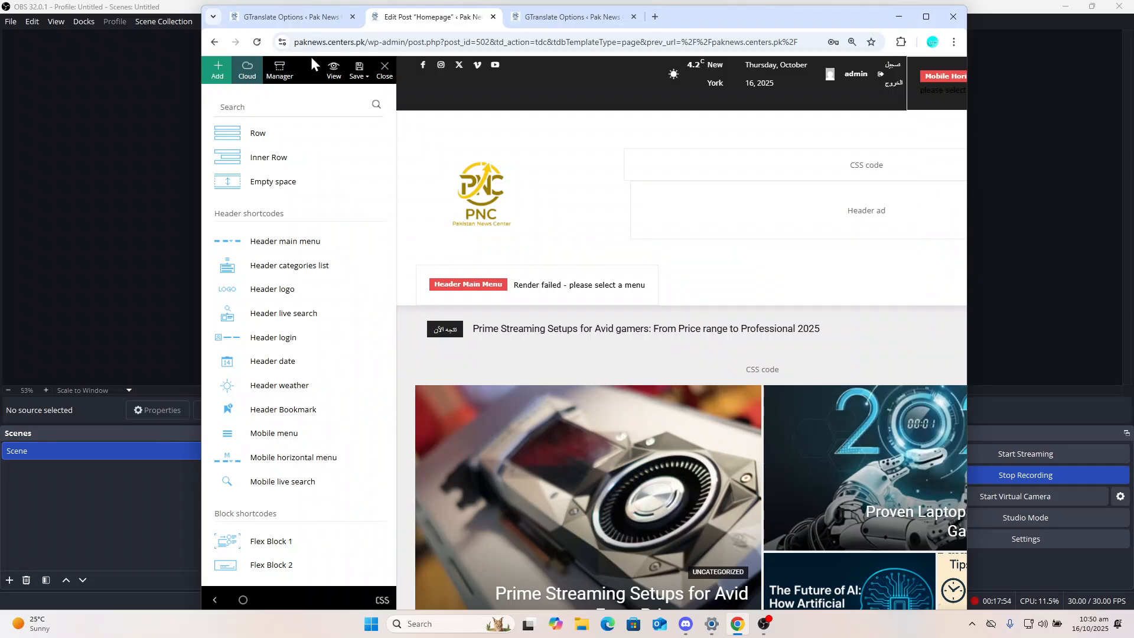
{"action": "double_click", "coordinate": [376, 42]}
{"action": "key", "text": "shift+Right"}
{"action": "key", "text": "shift+Right"}
{"action": "key", "text": "shift+Right"}
{"action": "key", "text": "shift+Right"}
{"action": "key", "text": "shift+Right"}
{"action": "key", "text": "shift+Right"}
{"action": "key", "text": "shift+Right"}
{"action": "key", "text": "shift+Right"}
{"action": "key", "text": "shift+Right"}
{"action": "key", "text": "shift+Right"}
{"action": "key", "text": "shift+Right"}
{"action": "key", "text": "shift+Right"}
{"action": "key", "text": "shift+Right"}
{"action": "key", "text": "shift+Right"}
{"action": "key", "text": "shift+Right"}
{"action": "key", "text": "shift+Right"}
{"action": "key", "text": "shift+Right"}
{"action": "key", "text": "shift+Right"}
{"action": "key", "text": "shift+Right"}
{"action": "key", "text": "shift+Right"}
{"action": "key", "text": "shift+Right"}
{"action": "key", "text": "shift+Right"}
{"action": "key", "text": "shift+Right"}
{"action": "key", "text": "shift+Right"}
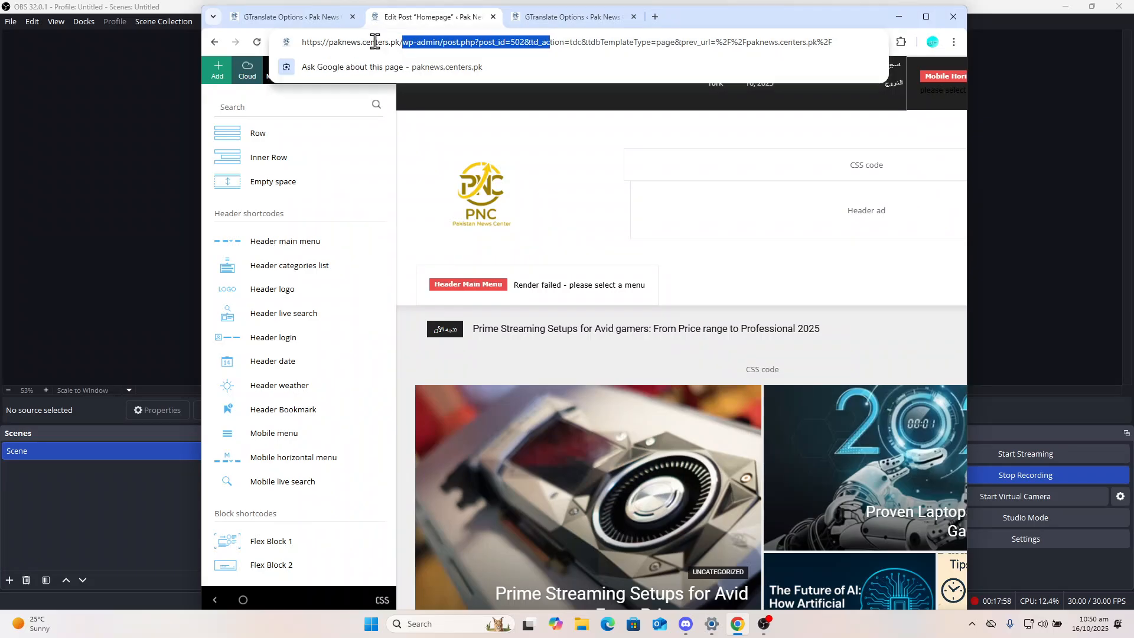
{"action": "key", "text": "shift+Right"}
{"action": "key", "text": "shift+Right"}
{"action": "key", "text": "shift+Right"}
{"action": "key", "text": "shift+Right"}
{"action": "key", "text": "shift+Right"}
{"action": "key", "text": "shift+Right"}
{"action": "key", "text": "shift+Right"}
{"action": "key", "text": "shift+Right"}
{"action": "key", "text": "shift+Right"}
{"action": "key", "text": "shift+Right"}
{"action": "key", "text": "shift+Right"}
{"action": "key", "text": "shift+Right"}
{"action": "key", "text": "shift+Right"}
{"action": "key", "text": "shift+Right"}
{"action": "key", "text": "shift+Right"}
{"action": "key", "text": "shift+Right"}
{"action": "key", "text": "shift+Right"}
{"action": "key", "text": "shift+Right"}
{"action": "key", "text": "shift+Right"}
{"action": "key", "text": "shift+Right"}
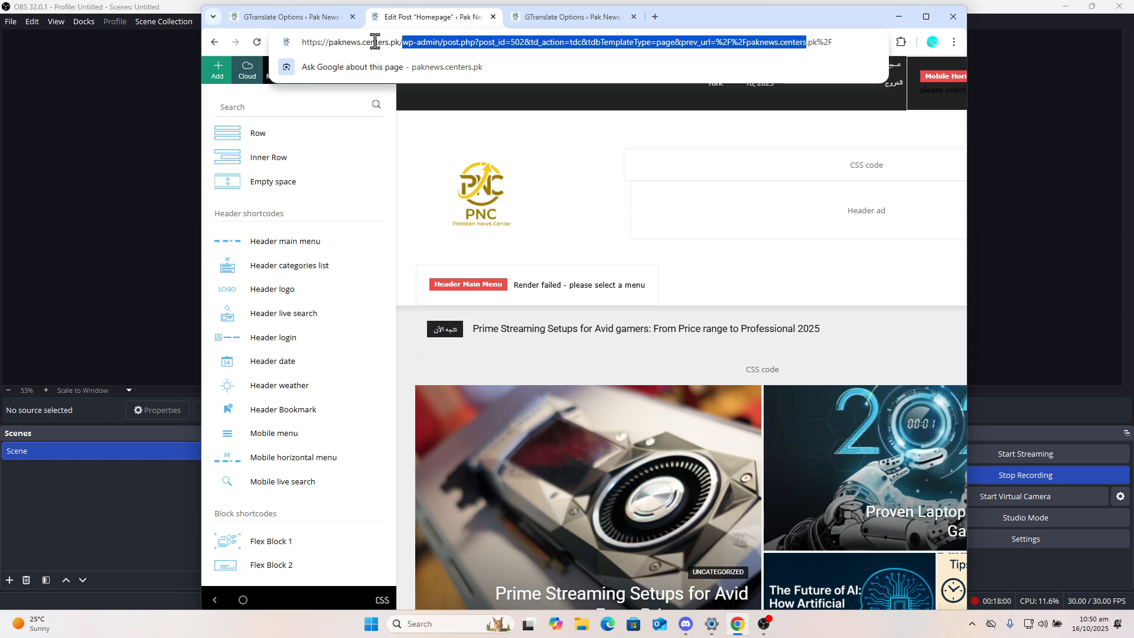
{"action": "key", "text": "BackSpace"}
{"action": "key", "text": "Return"}
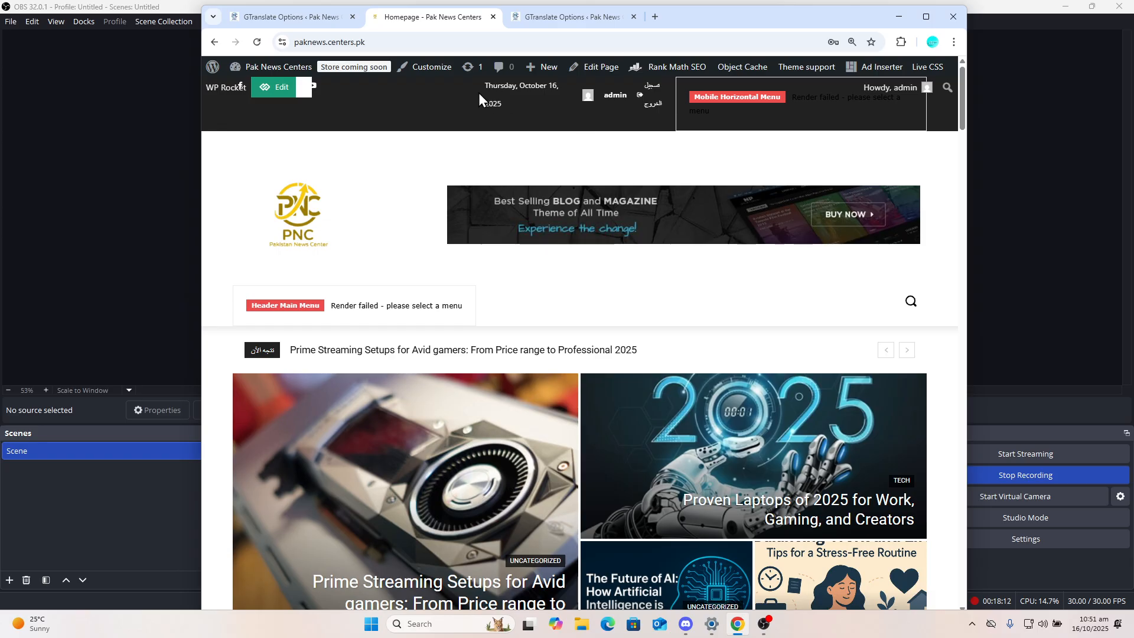
Set GTranslate's floating language selector to Top right and save the changes
{"action": "left_click", "coordinate": [334, 22]}
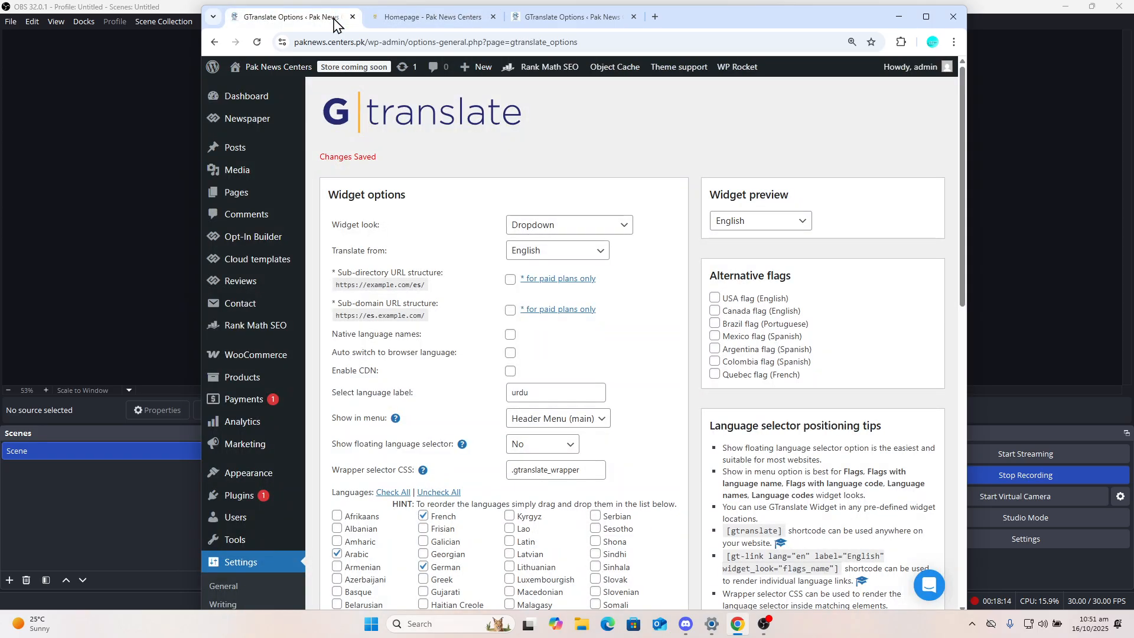
{"action": "left_click", "coordinate": [547, 448]}
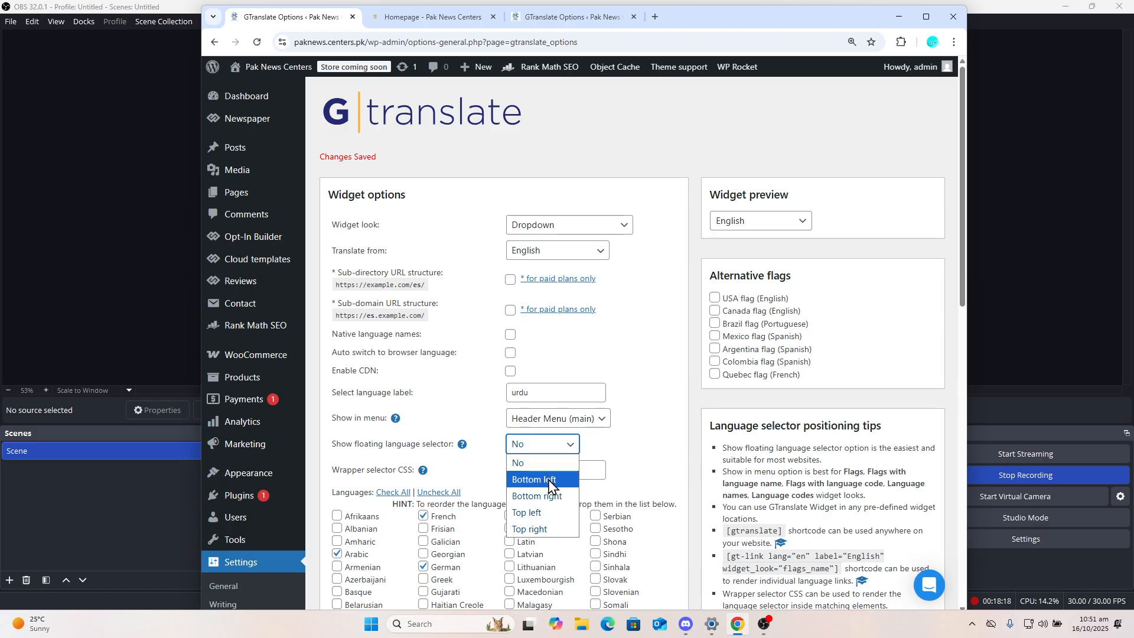
{"action": "left_click", "coordinate": [542, 529]}
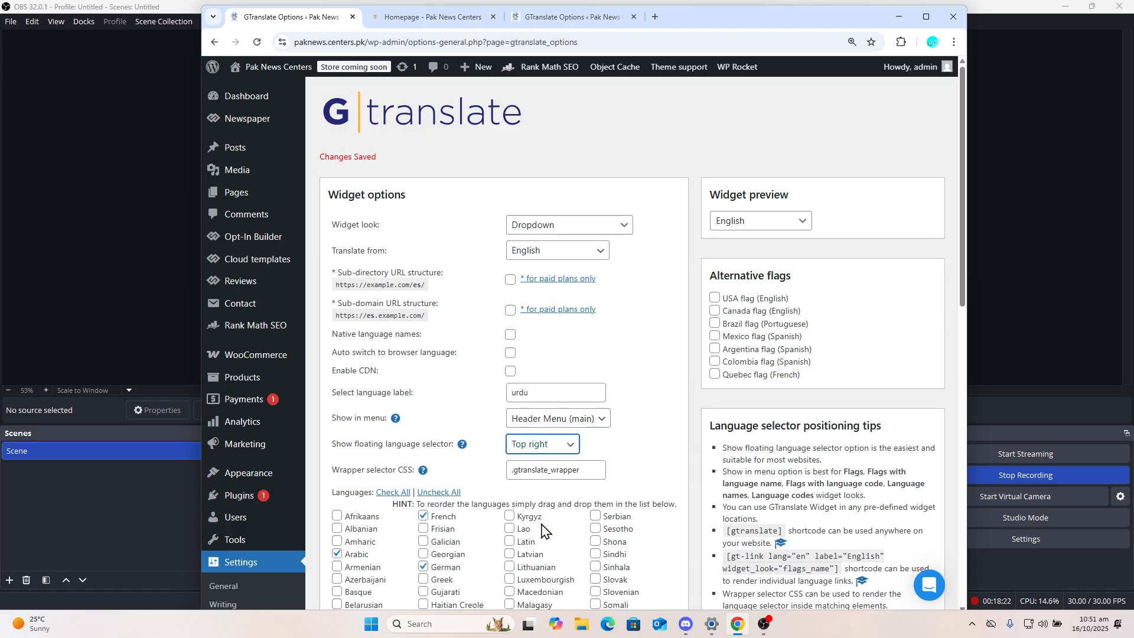
{"action": "scroll", "coordinate": [544, 529], "scroll_direction": "down", "scroll_amount": 10}
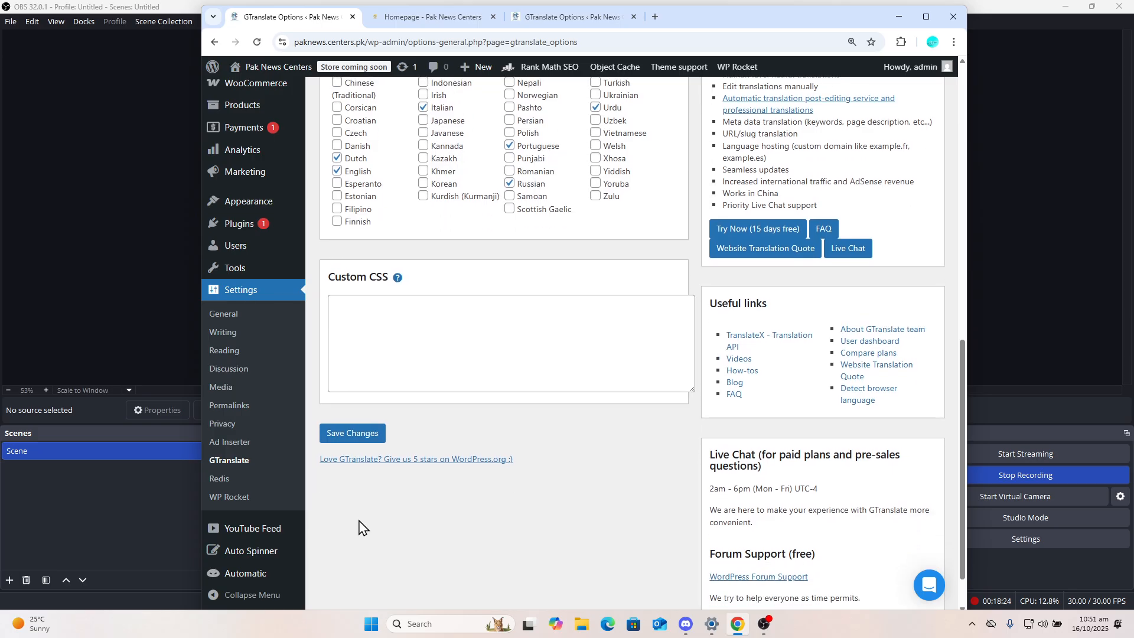
{"action": "left_click", "coordinate": [360, 434]}
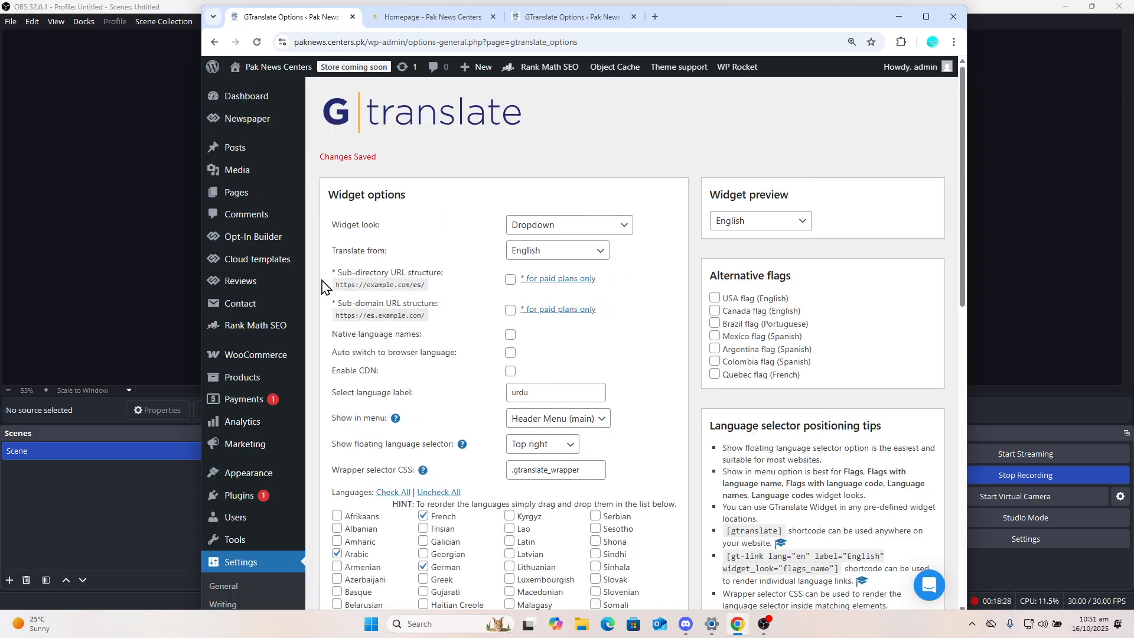
Test the homepage's floating language selector with the "urdu" label entry and the Urdu language, and switch it back to English
{"action": "left_click", "coordinate": [428, 10]}
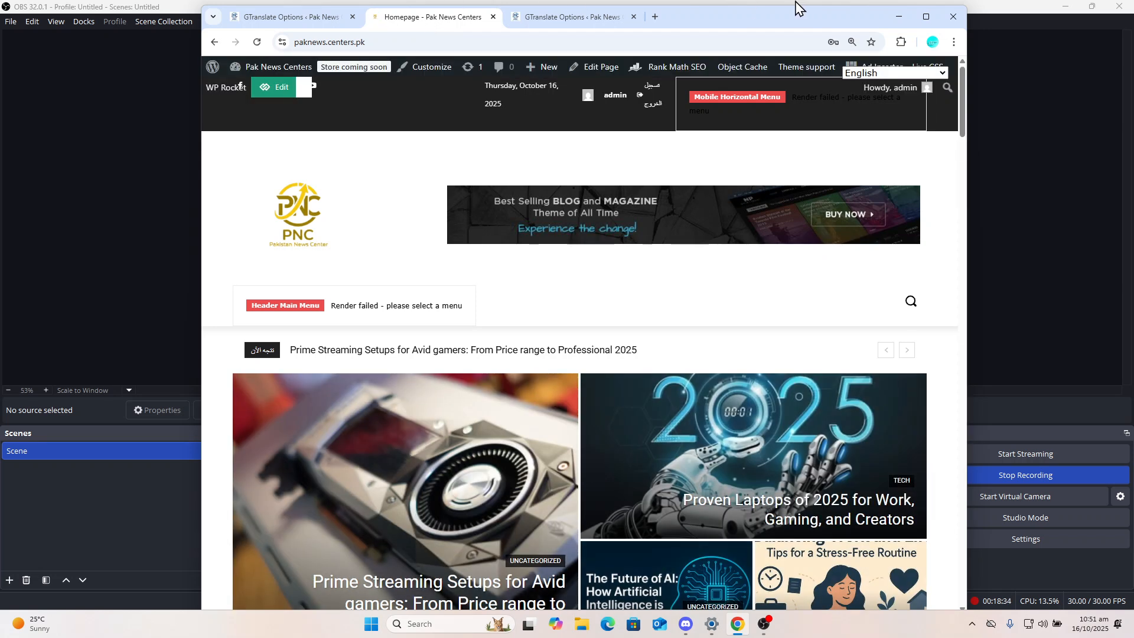
{"action": "left_click", "coordinate": [900, 75]}
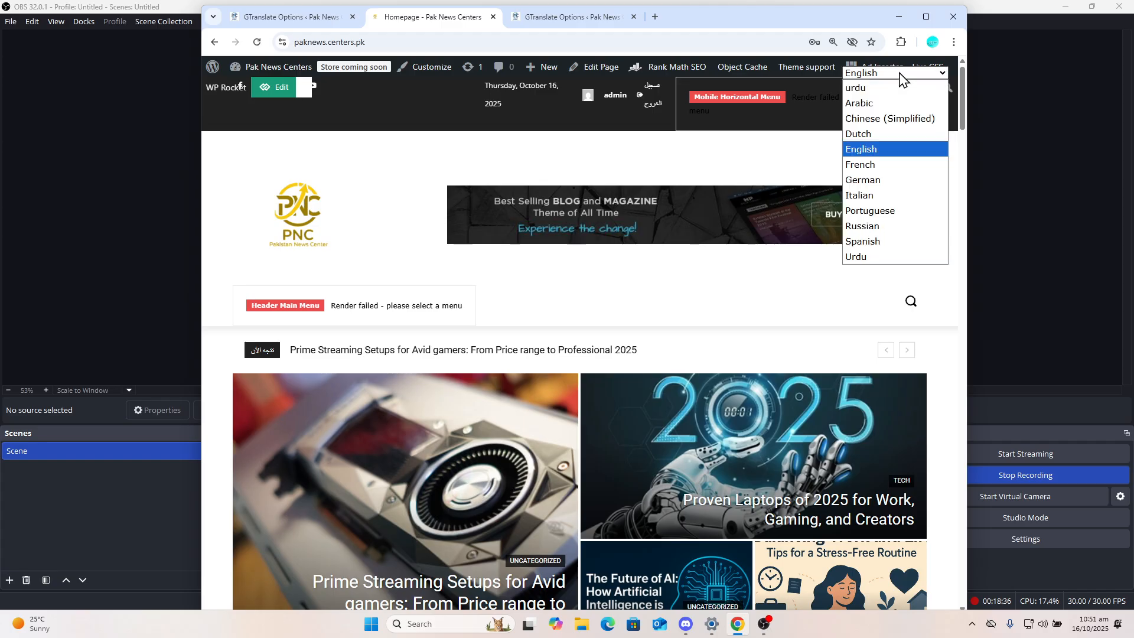
{"action": "left_click", "coordinate": [886, 88]}
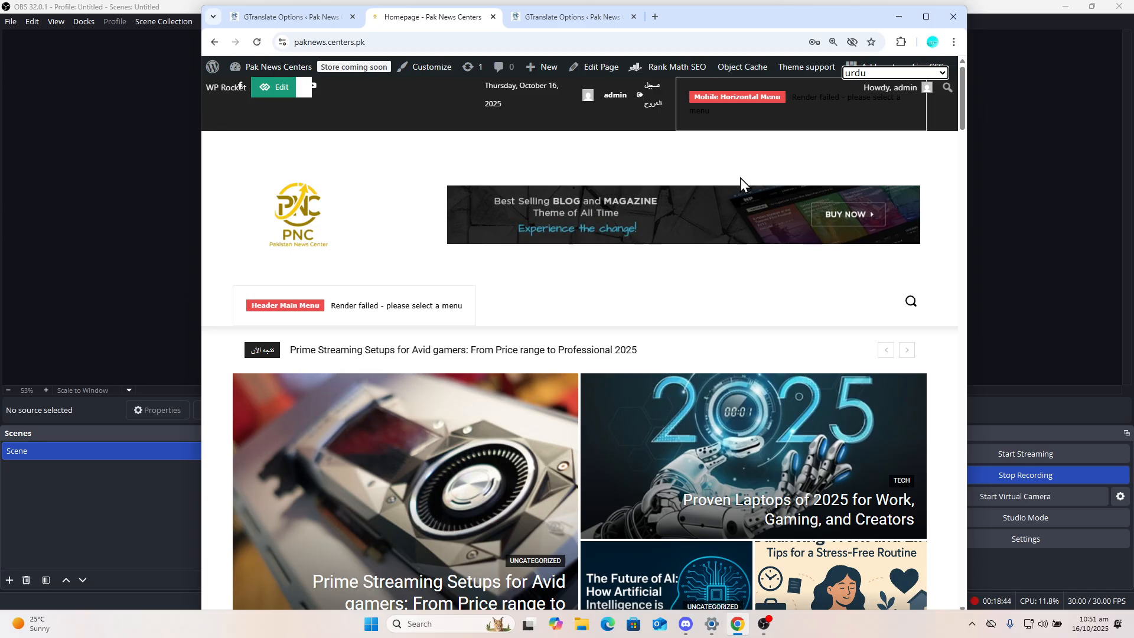
{"action": "scroll", "coordinate": [739, 178], "scroll_direction": "down", "scroll_amount": 3}
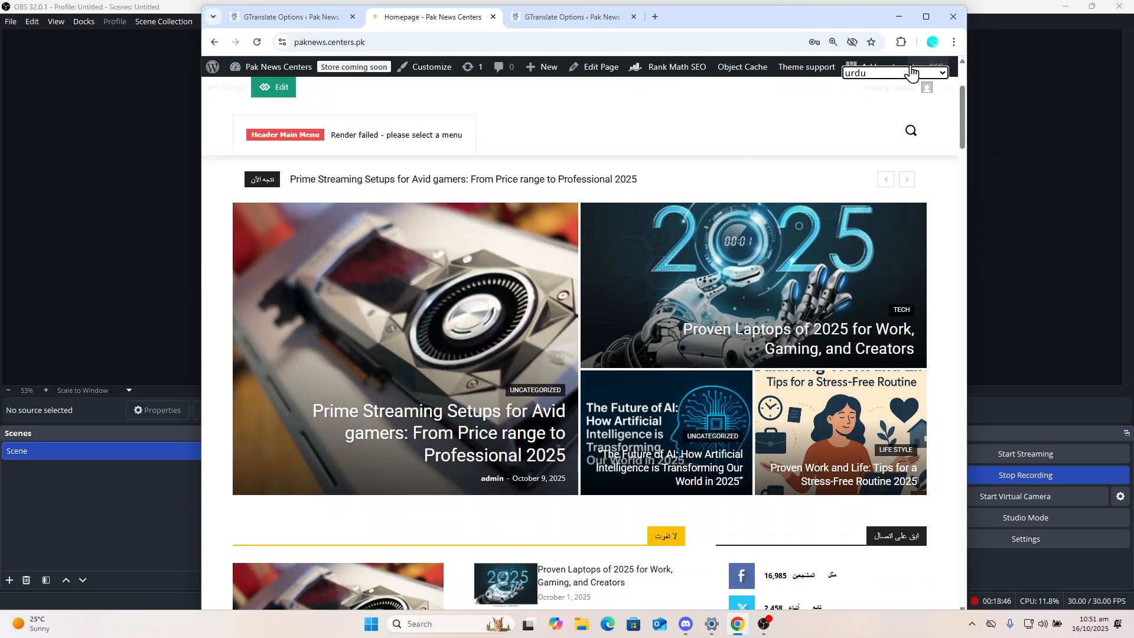
{"action": "left_click", "coordinate": [944, 72]}
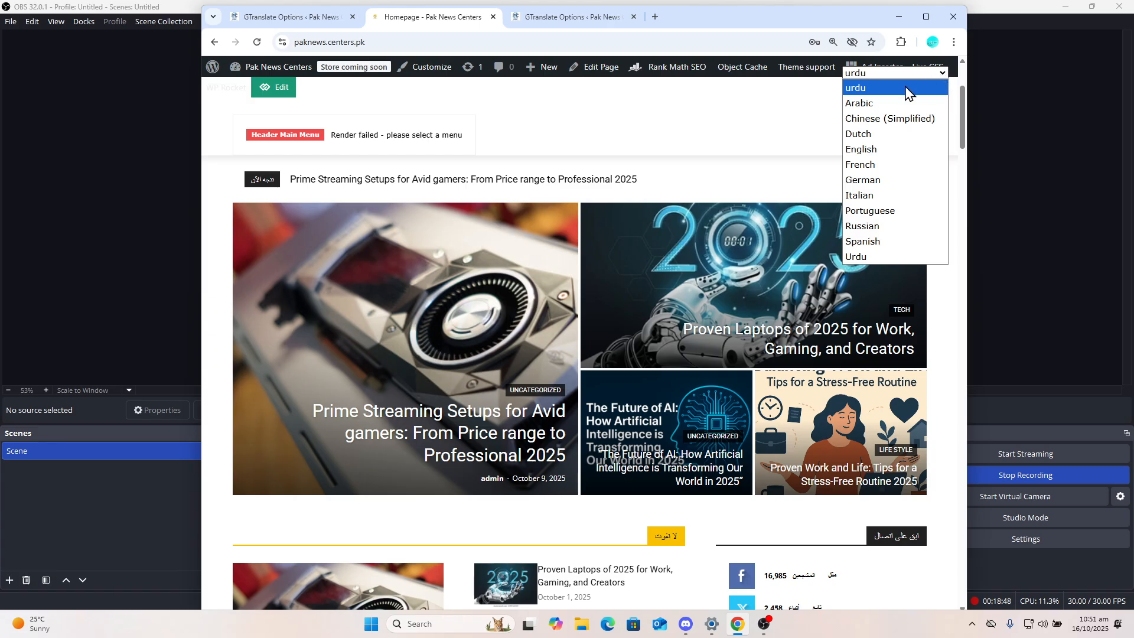
{"action": "left_click", "coordinate": [873, 257]}
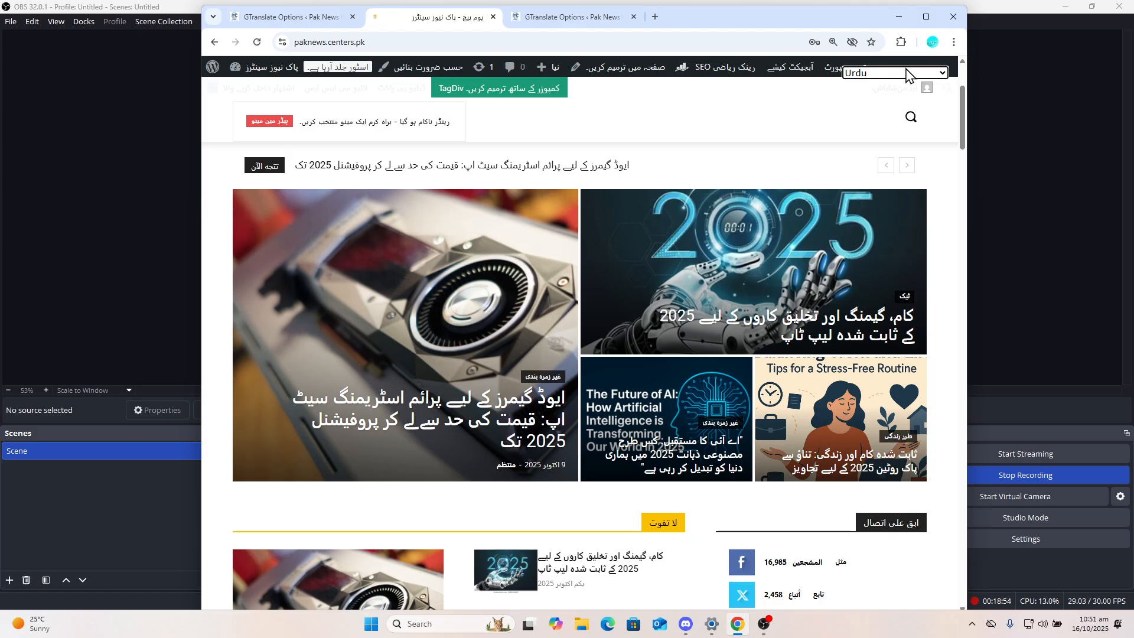
{"action": "scroll", "coordinate": [906, 75], "scroll_direction": "up", "scroll_amount": 3}
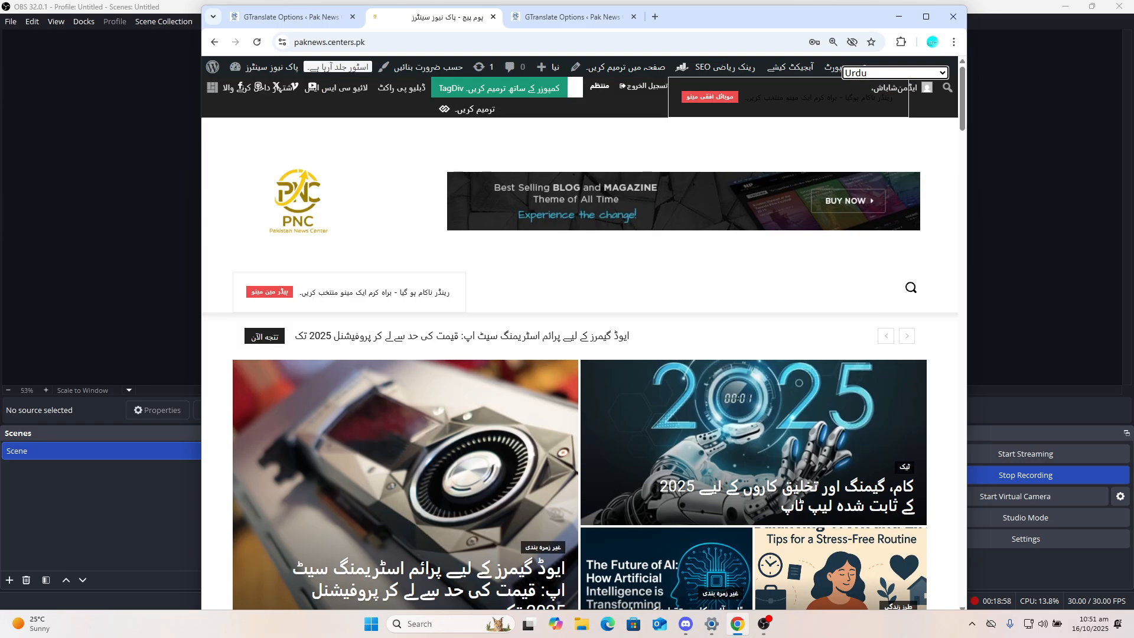
{"action": "left_click", "coordinate": [889, 76]}
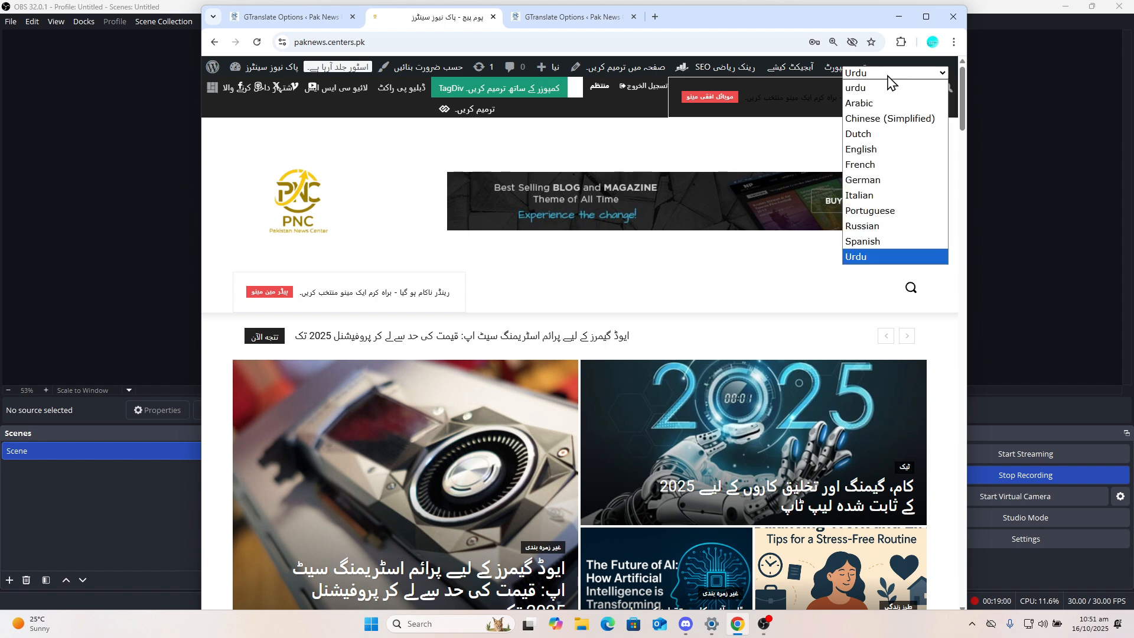
{"action": "left_click", "coordinate": [876, 149]}
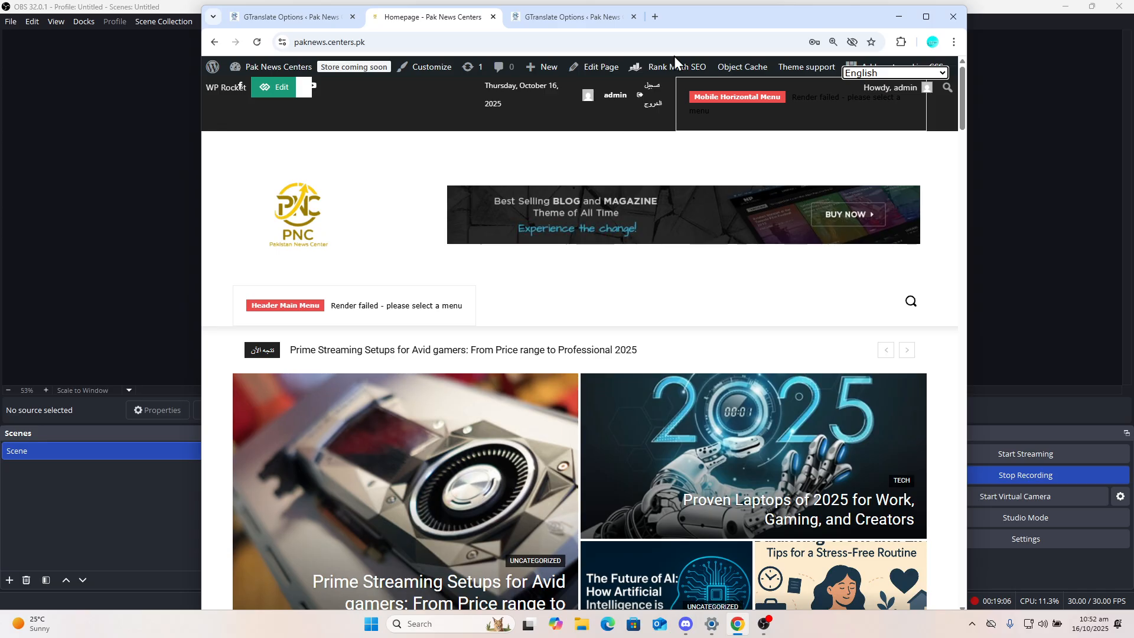
Log out of the WordPress admin account and load the homepage at paknews.centers.pk as a visitor
{"action": "mouse_move", "coordinate": [894, 87]}
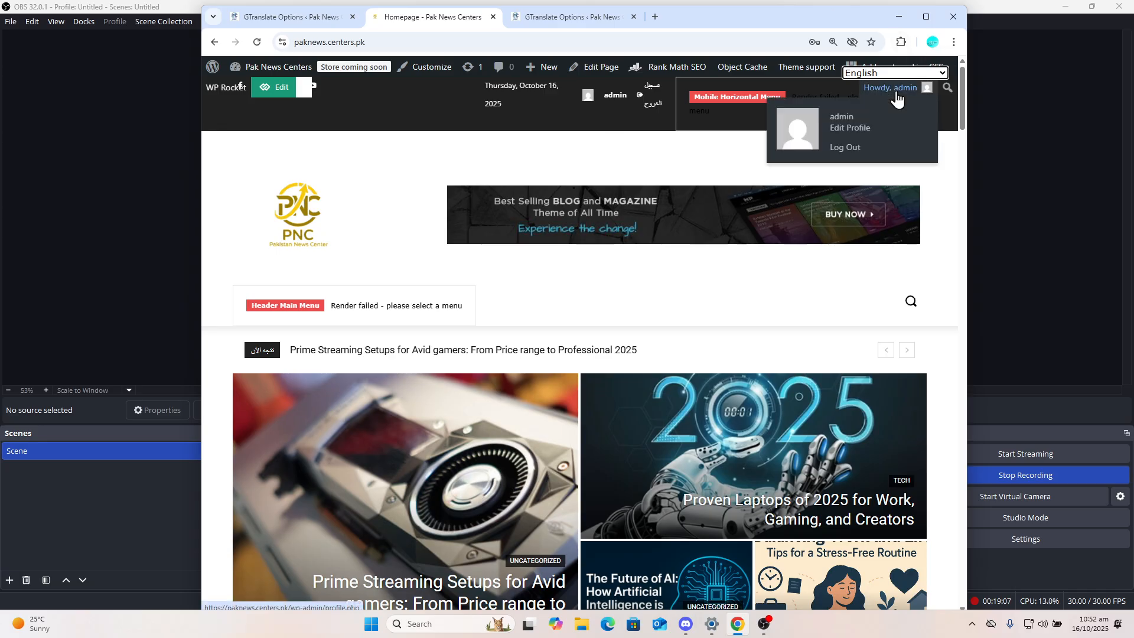
{"action": "left_click", "coordinate": [854, 151]}
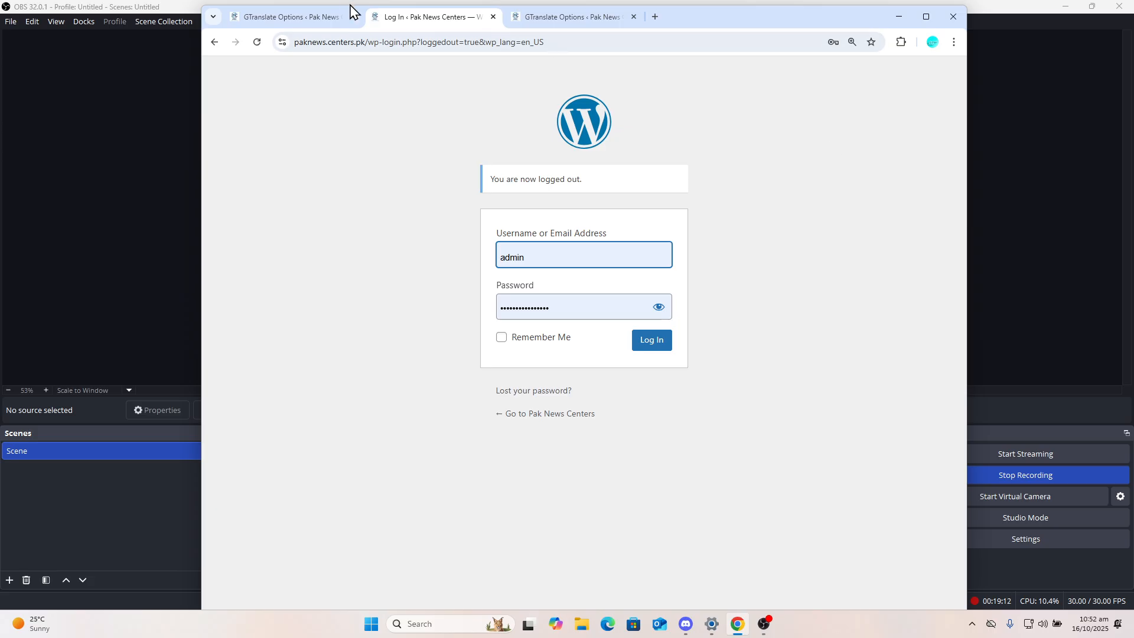
{"action": "double_click", "coordinate": [374, 45]}
{"action": "key", "text": "shift+Right"}
{"action": "key", "text": "shift+Right"}
{"action": "key", "text": "shift+Right"}
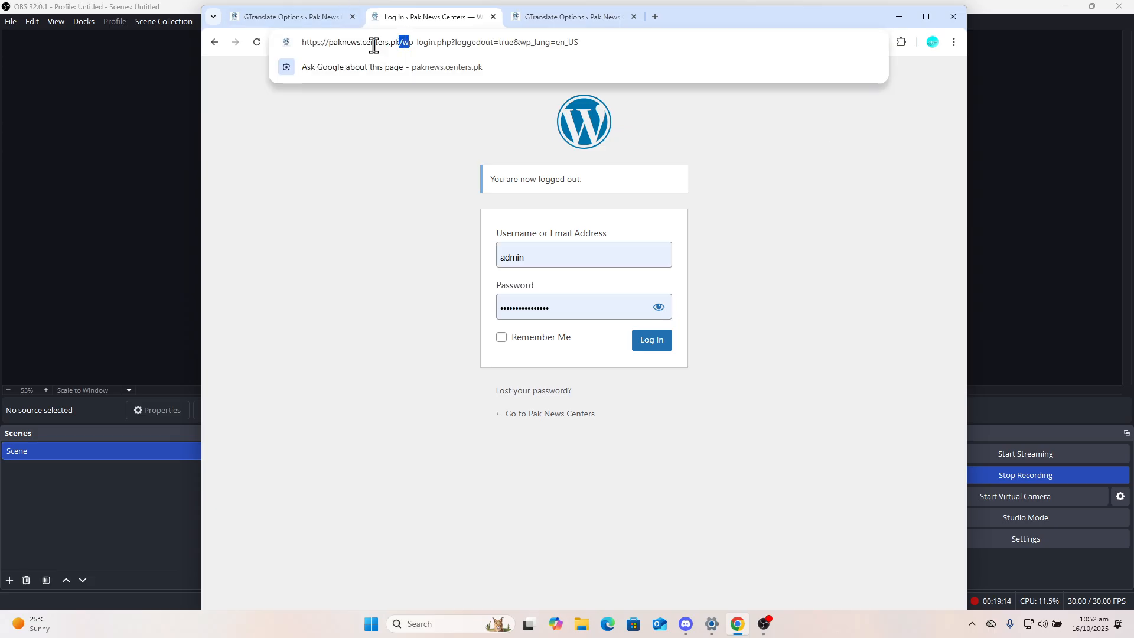
{"action": "key", "text": "shift+Right"}
{"action": "key", "text": "shift+Right"}
{"action": "key", "text": "shift+Right"}
{"action": "key", "text": "shift+Right"}
{"action": "key", "text": "shift+Right"}
{"action": "key", "text": "shift+Right"}
{"action": "key", "text": "shift+Right"}
{"action": "key", "text": "shift+Right"}
{"action": "key", "text": "shift+Right"}
{"action": "key", "text": "shift+Right"}
{"action": "key", "text": "shift+Right"}
{"action": "key", "text": "shift+Right"}
{"action": "key", "text": "shift+Right"}
{"action": "key", "text": "shift+Right"}
{"action": "key", "text": "shift+Right"}
{"action": "key", "text": "shift+Right"}
{"action": "key", "text": "shift+Right"}
{"action": "key", "text": "shift+Right"}
{"action": "key", "text": "shift+Right"}
{"action": "key", "text": "shift+Right"}
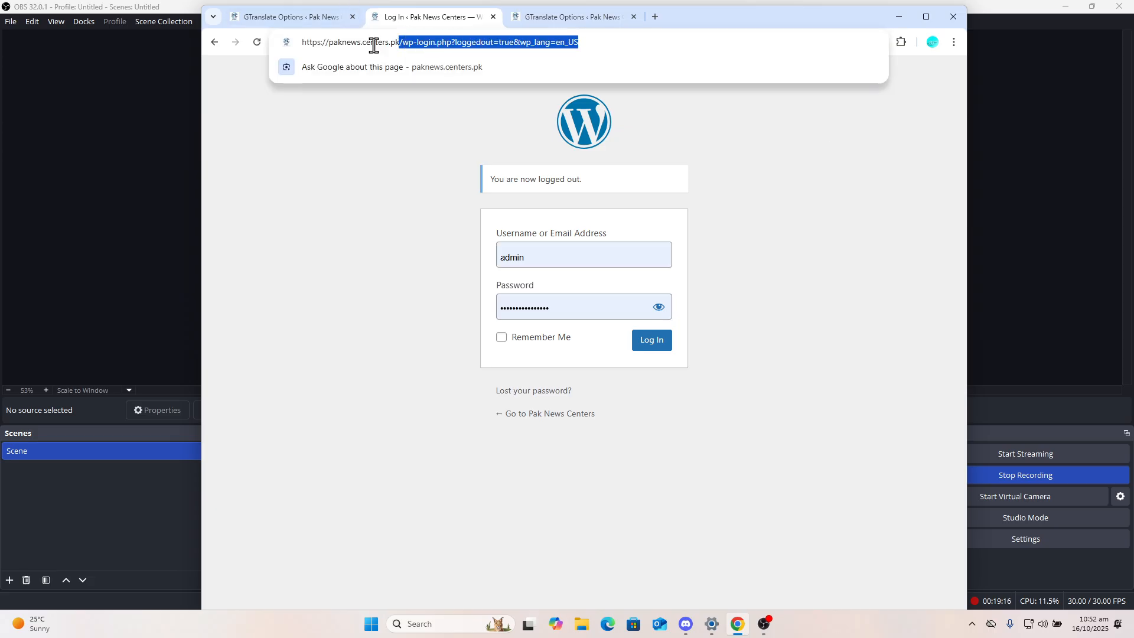
{"action": "key", "text": "BackSpace"}
{"action": "key", "text": "Return"}
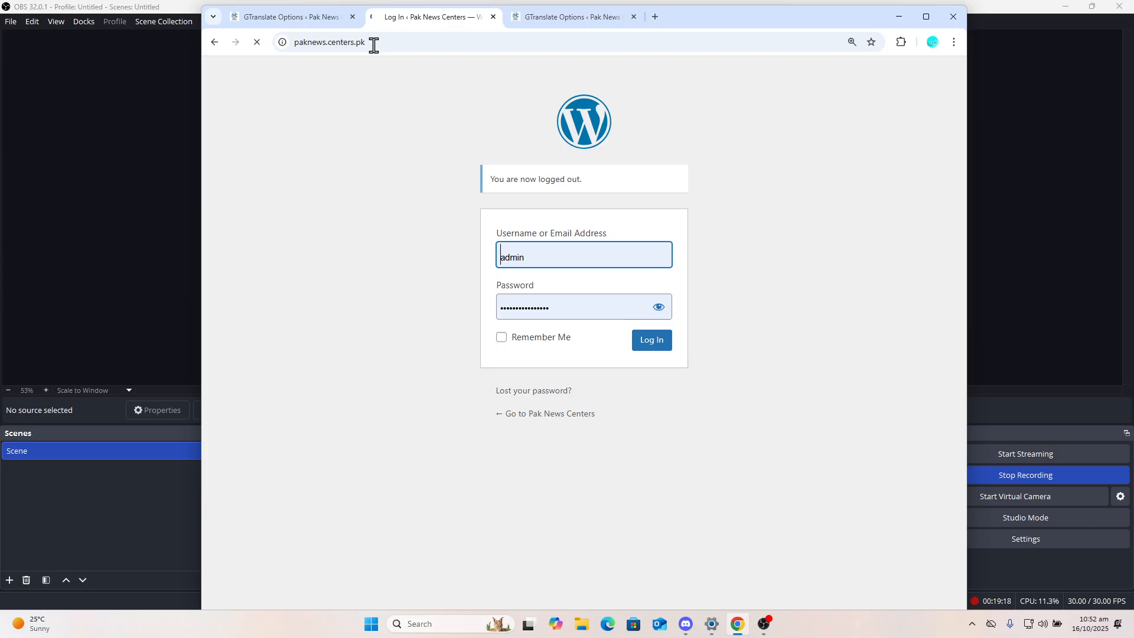
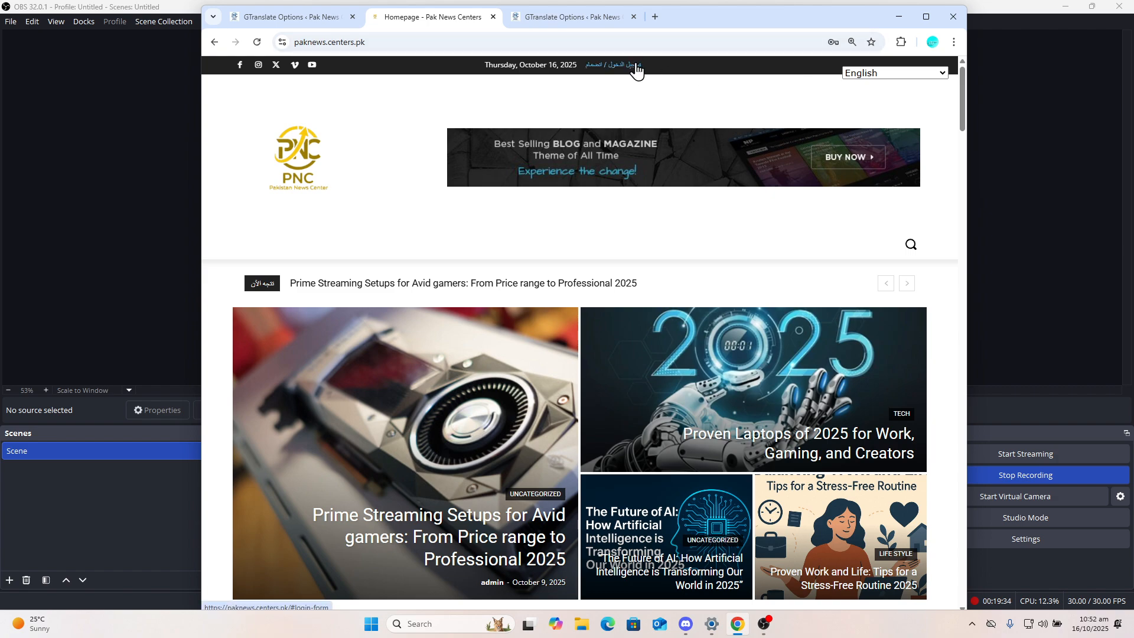
Check the logged-out homepage down to the footer and try the "urdu" label entry and the Urdu language in the floating selector
{"action": "scroll", "coordinate": [636, 70], "scroll_direction": "down", "scroll_amount": 10}
{"action": "scroll", "coordinate": [584, 331], "scroll_direction": "down", "scroll_amount": 10}
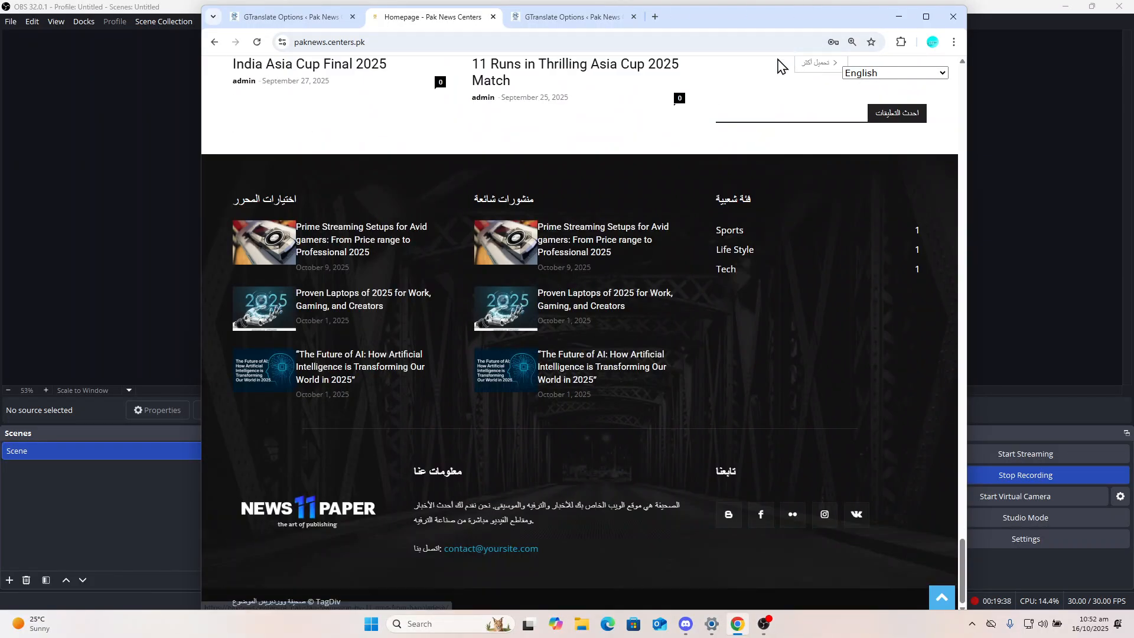
{"action": "left_click", "coordinate": [887, 75]}
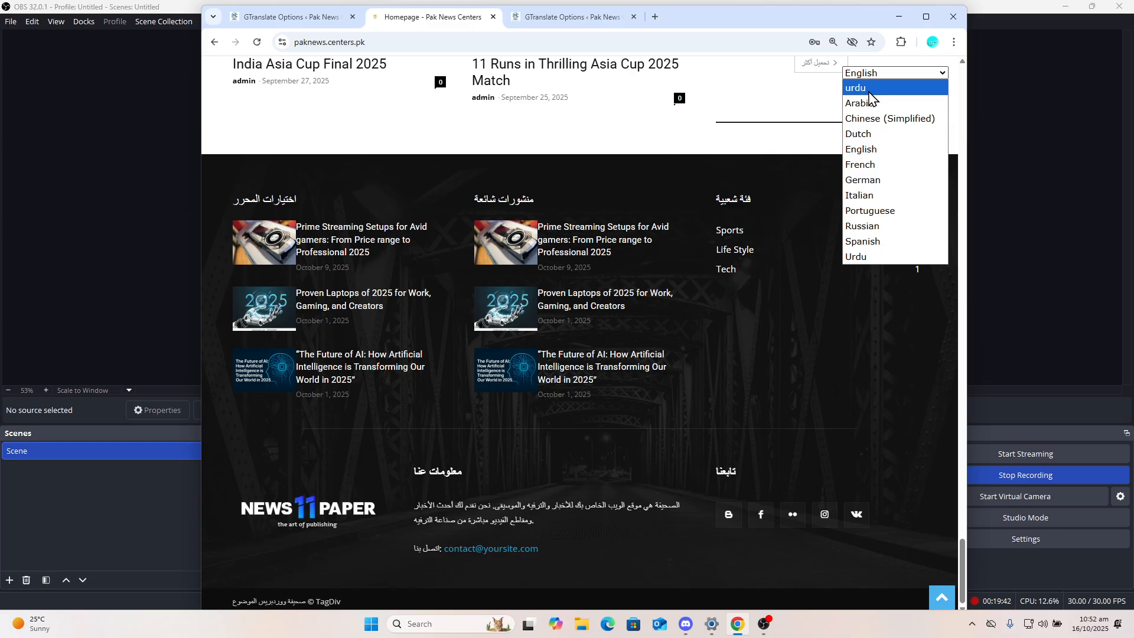
{"action": "left_click", "coordinate": [869, 90]}
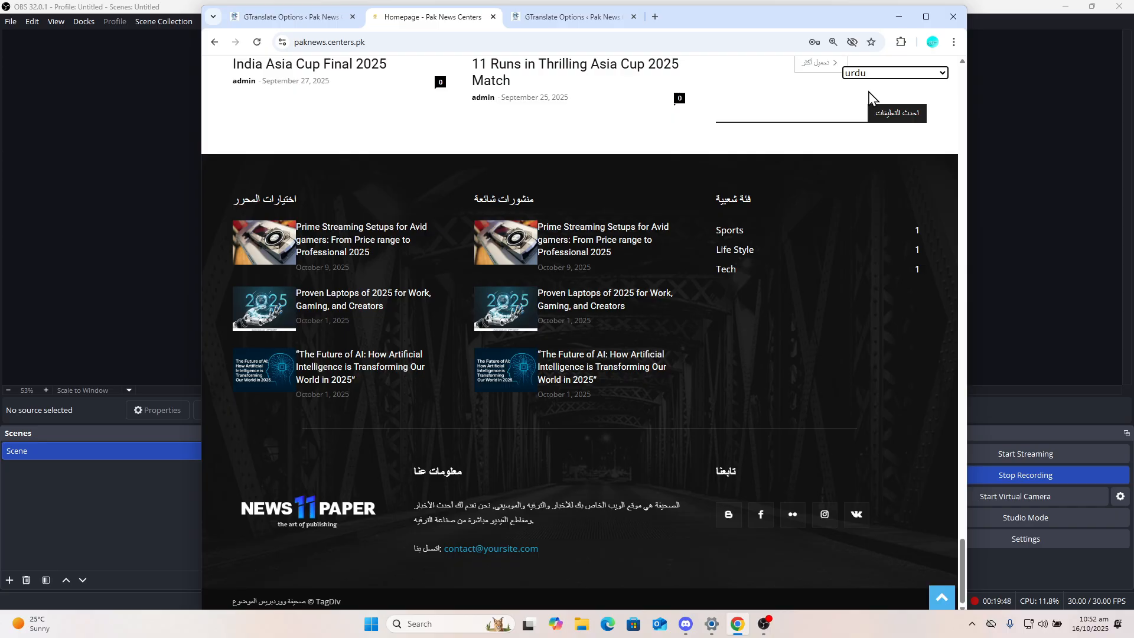
{"action": "scroll", "coordinate": [869, 95], "scroll_direction": "up", "scroll_amount": 15}
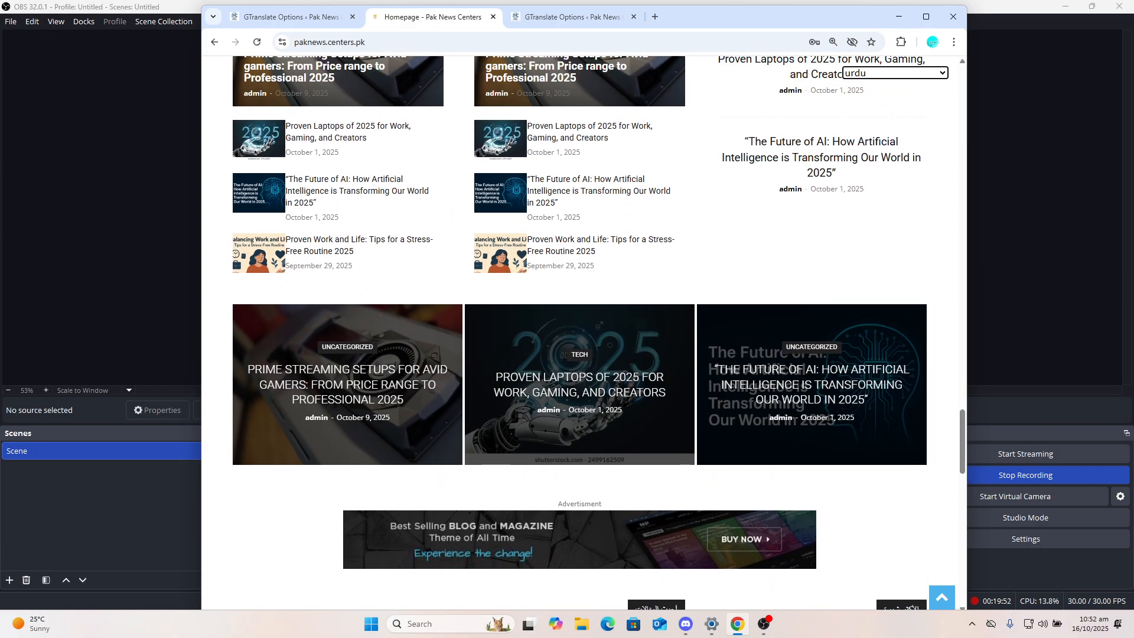
{"action": "scroll", "coordinate": [891, 60], "scroll_direction": "up", "scroll_amount": 10}
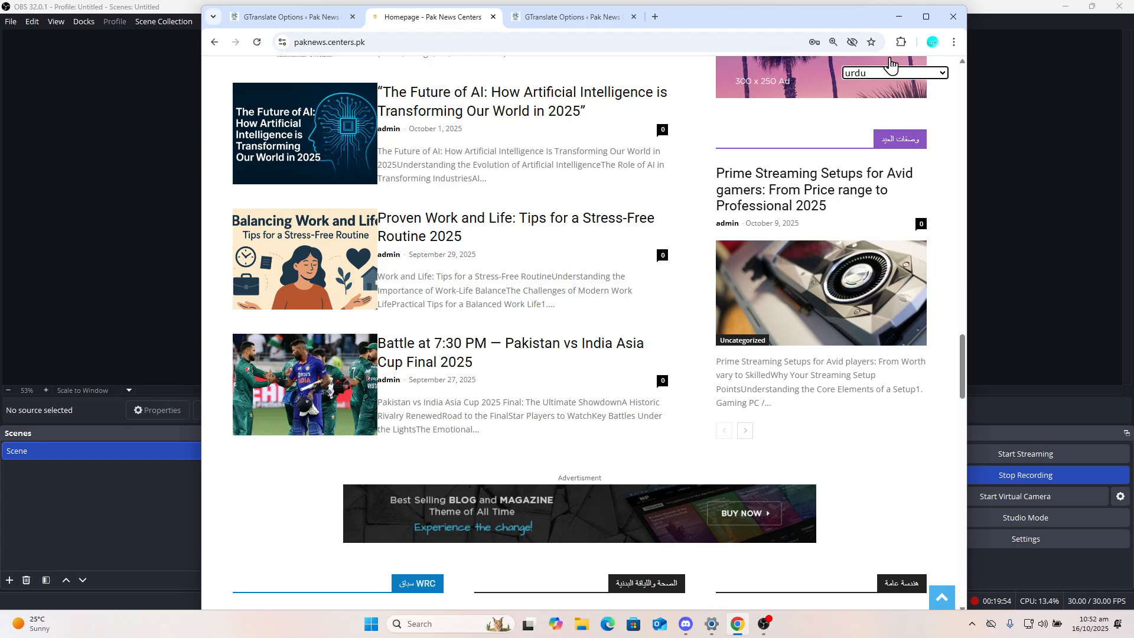
{"action": "left_click", "coordinate": [893, 73]}
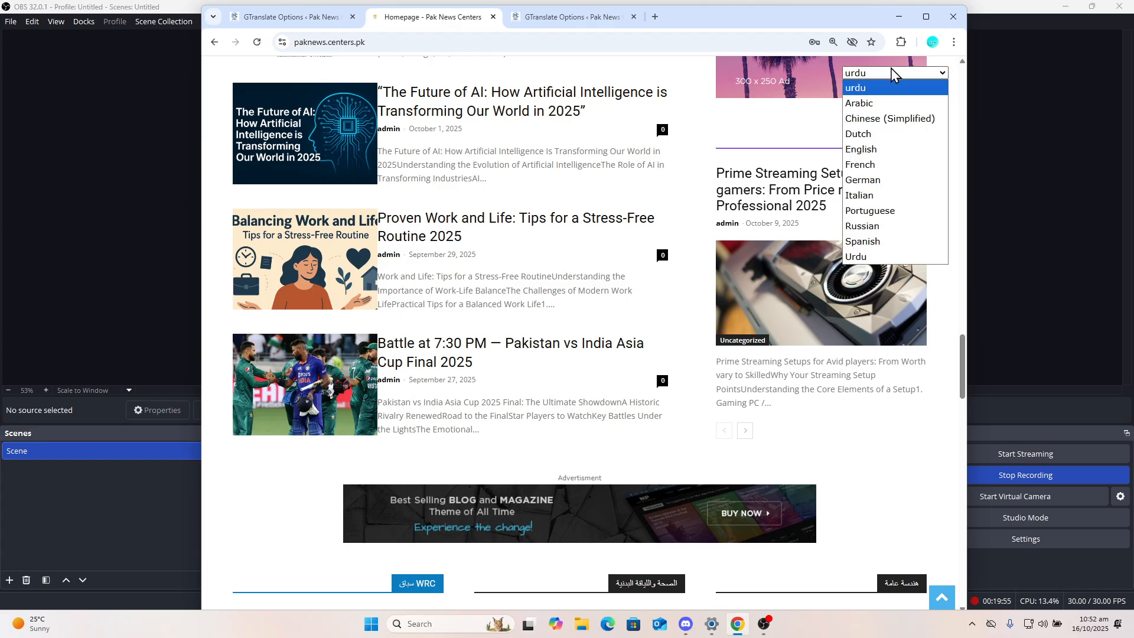
{"action": "left_click", "coordinate": [872, 257]}
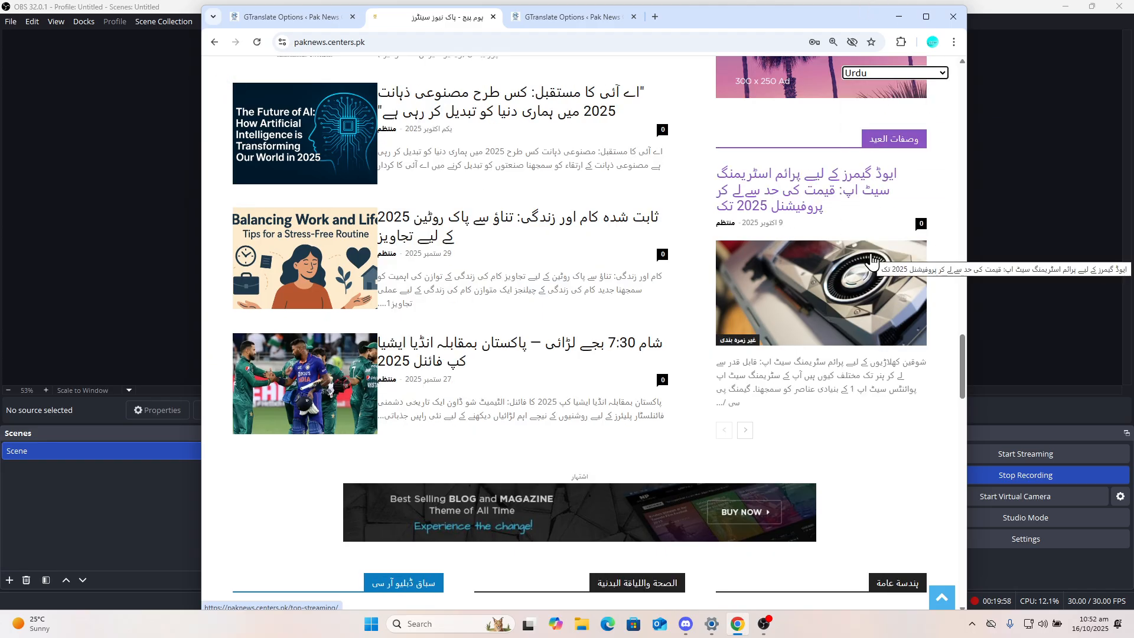
Review the Urdu translation of the homepage's remaining sections down to the footer
{"action": "scroll", "coordinate": [872, 260], "scroll_direction": "down", "scroll_amount": 15}
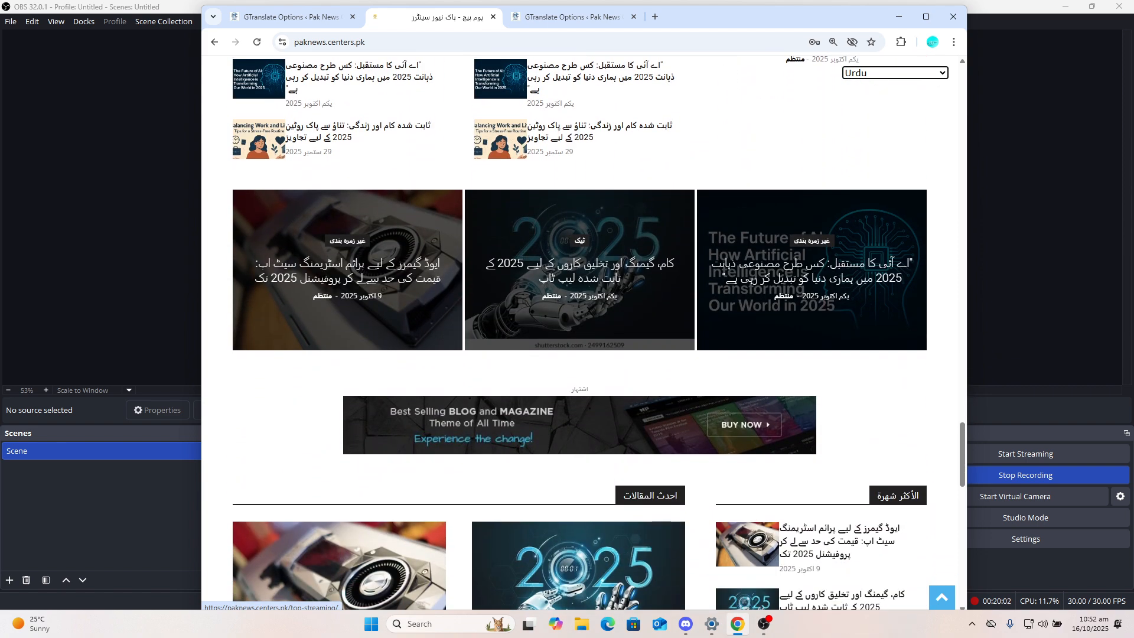
{"action": "scroll", "coordinate": [579, 331], "scroll_direction": "down", "scroll_amount": 3}
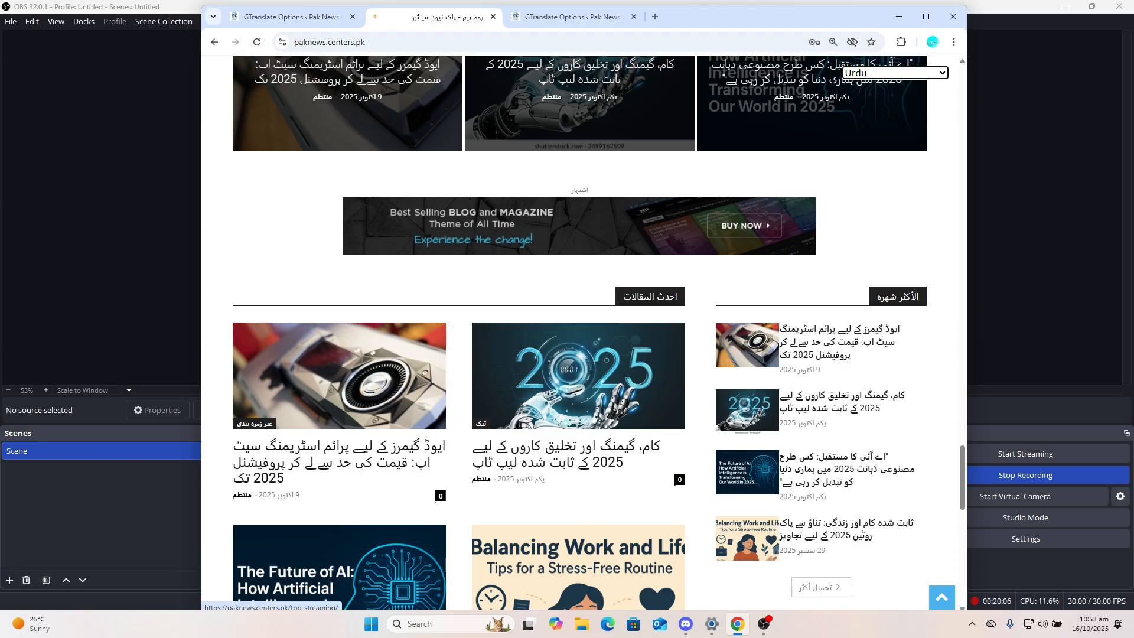
{"action": "scroll", "coordinate": [579, 331], "scroll_direction": "down", "scroll_amount": 2}
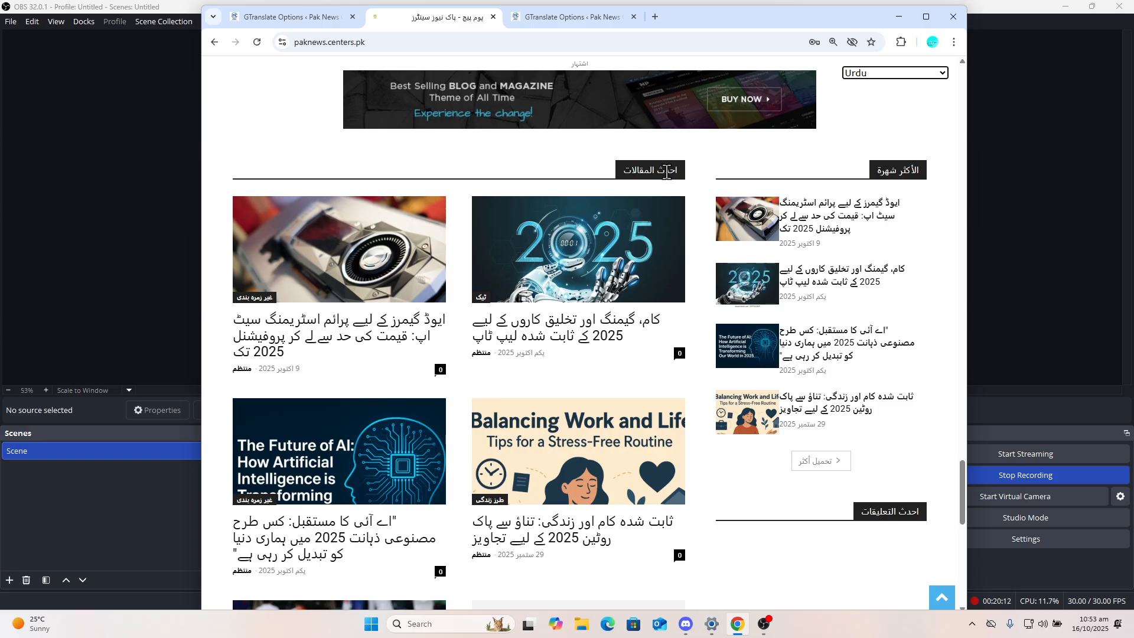
{"action": "scroll", "coordinate": [666, 171], "scroll_direction": "down", "scroll_amount": 10}
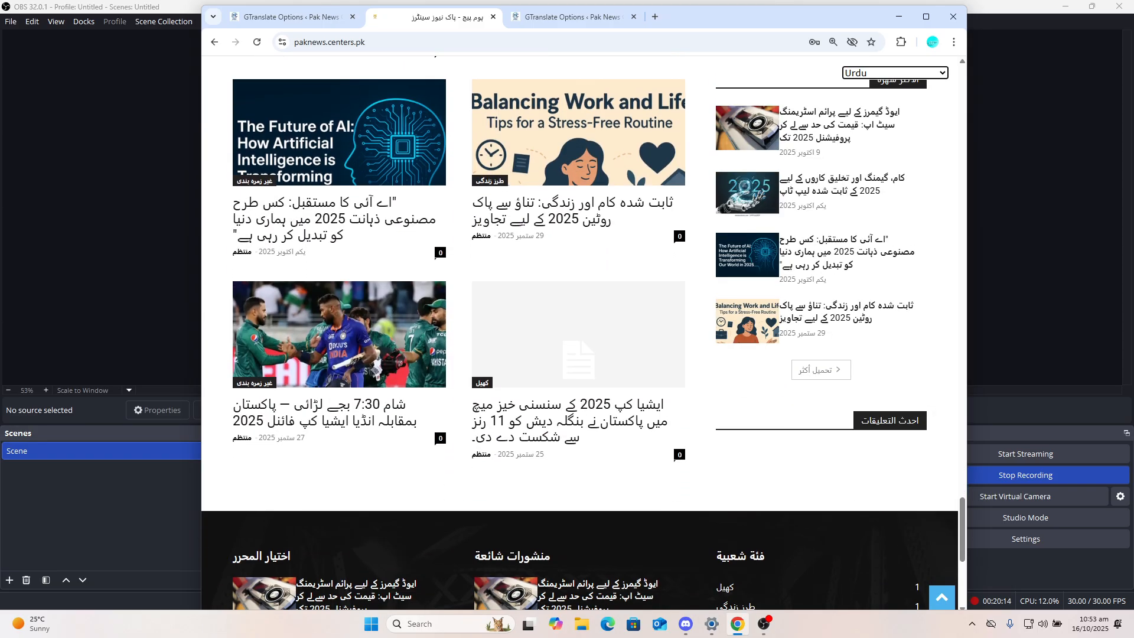
{"action": "scroll", "coordinate": [579, 330], "scroll_direction": "down", "scroll_amount": 1}
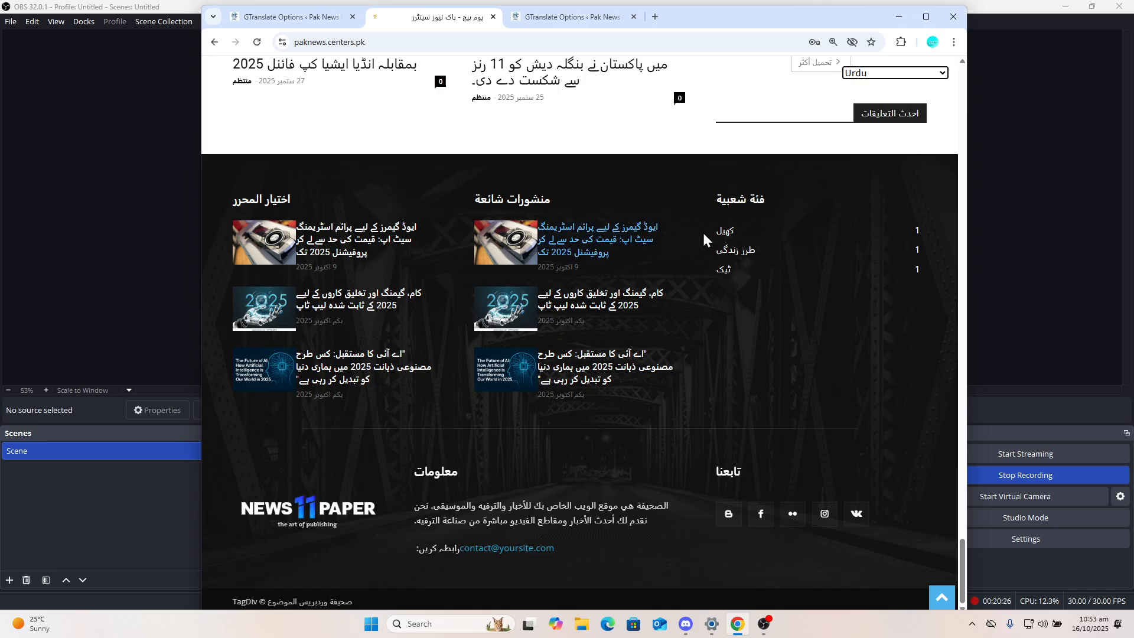
Test German and Chinese (Simplified) in the floating language selector, and return the homepage to English
{"action": "left_click", "coordinate": [861, 74]}
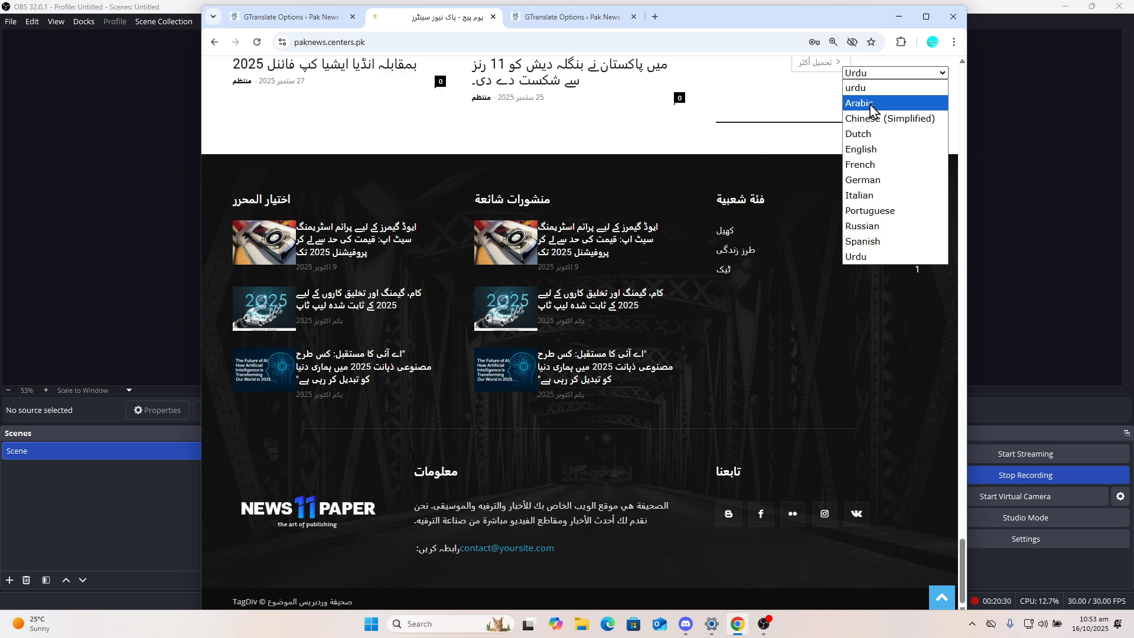
{"action": "left_click", "coordinate": [867, 187]}
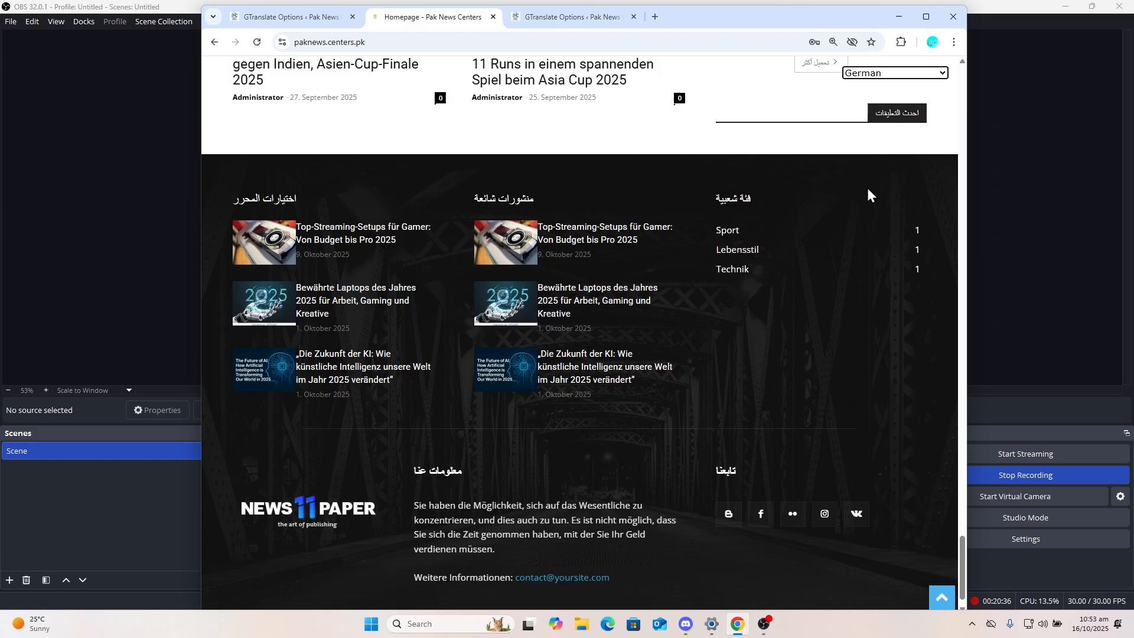
{"action": "left_click", "coordinate": [866, 76]}
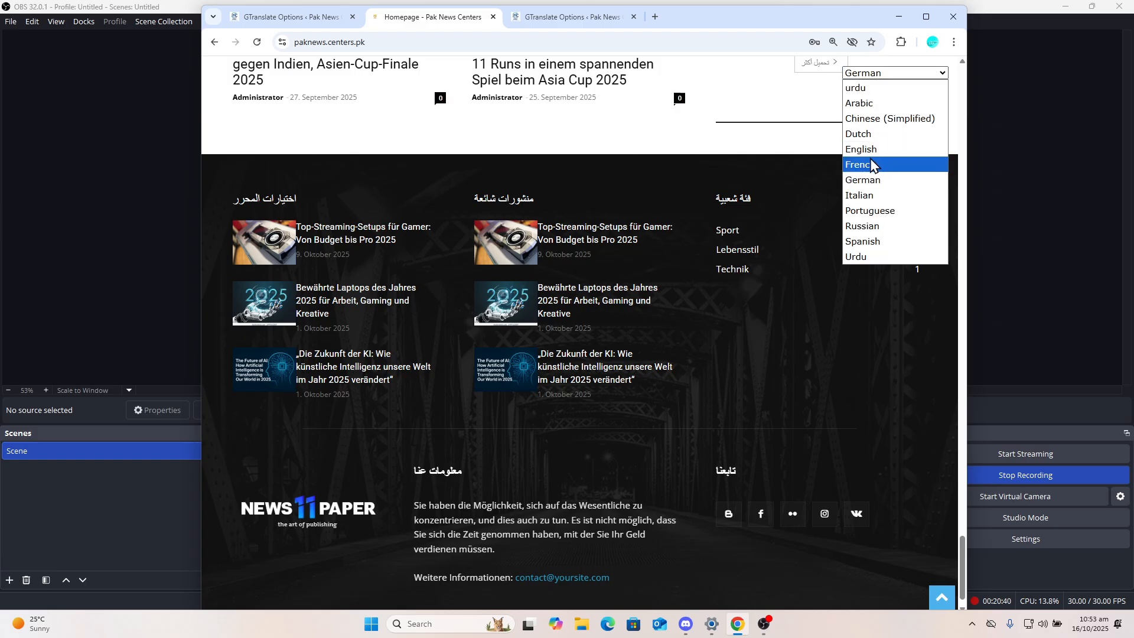
{"action": "left_click", "coordinate": [866, 124]}
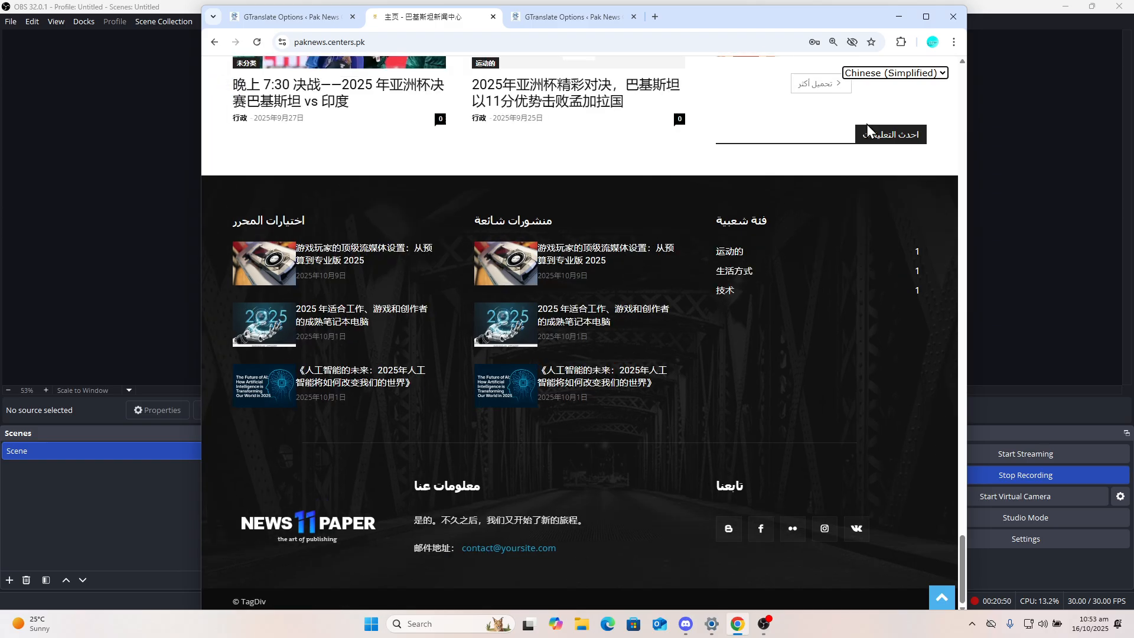
{"action": "left_click", "coordinate": [895, 72]}
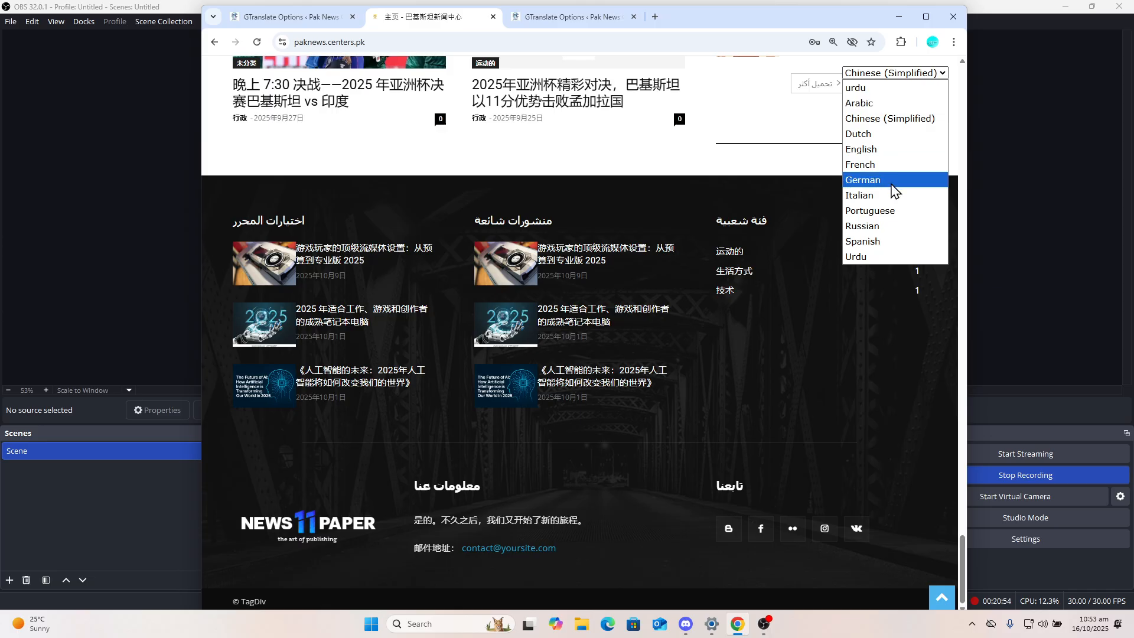
{"action": "left_click", "coordinate": [861, 149]}
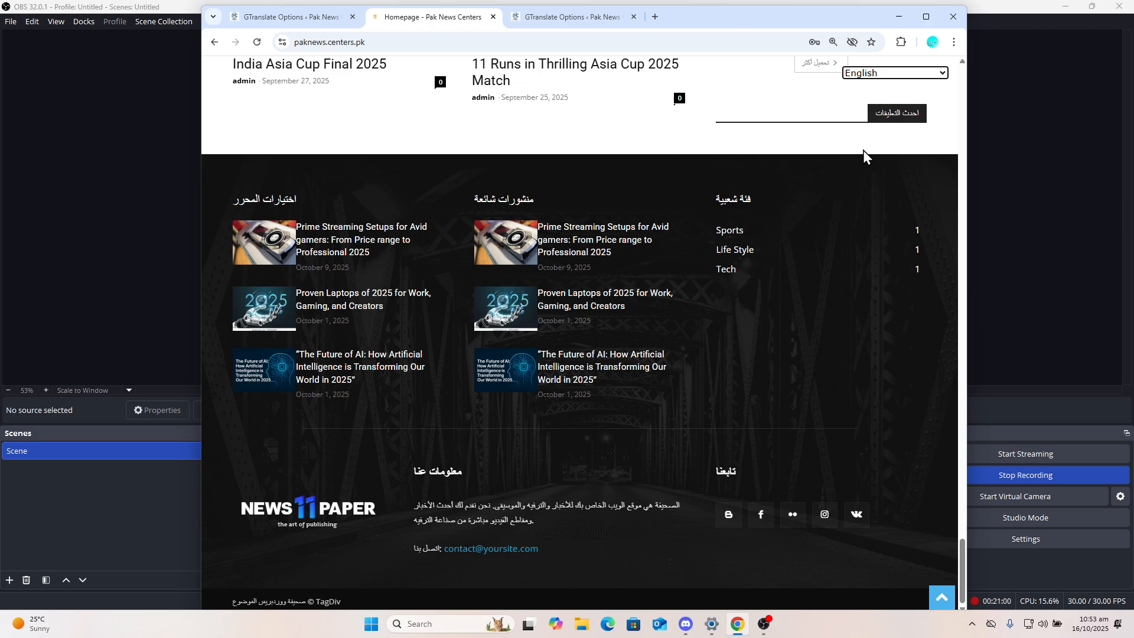
{"action": "scroll", "coordinate": [862, 150], "scroll_direction": "up", "scroll_amount": 15}
{"action": "scroll", "coordinate": [862, 150], "scroll_direction": "up", "scroll_amount": 10}
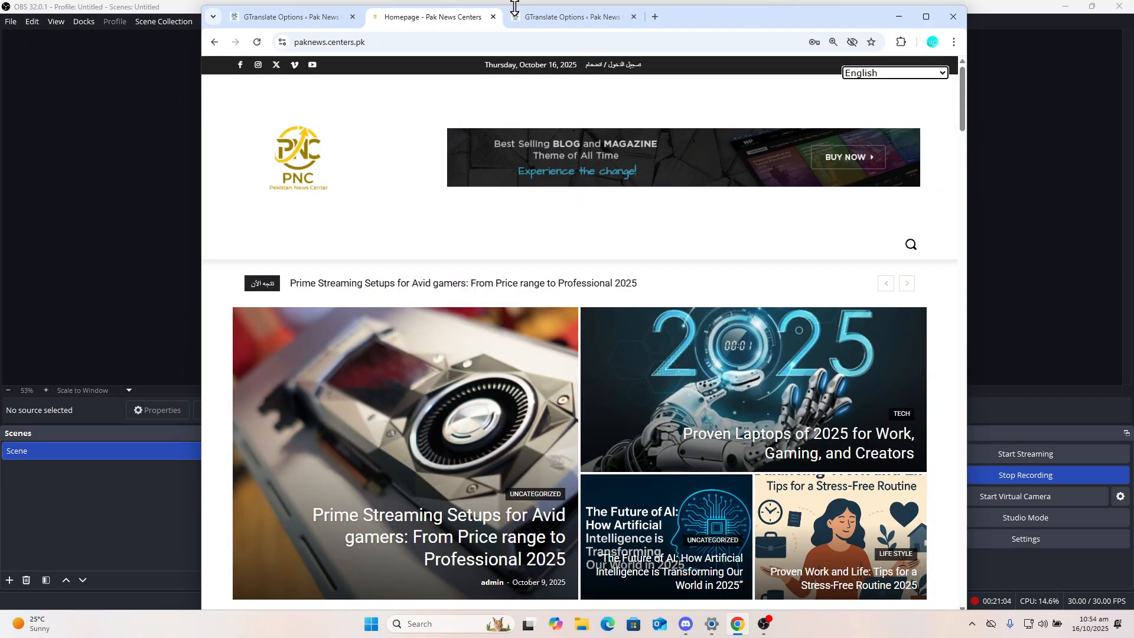
Log in to WordPress at paknews.centers.pk/wp-admin with the saved credentials and open the Footer settings in Newspaper's Theme panel
{"action": "left_click", "coordinate": [428, 47]}
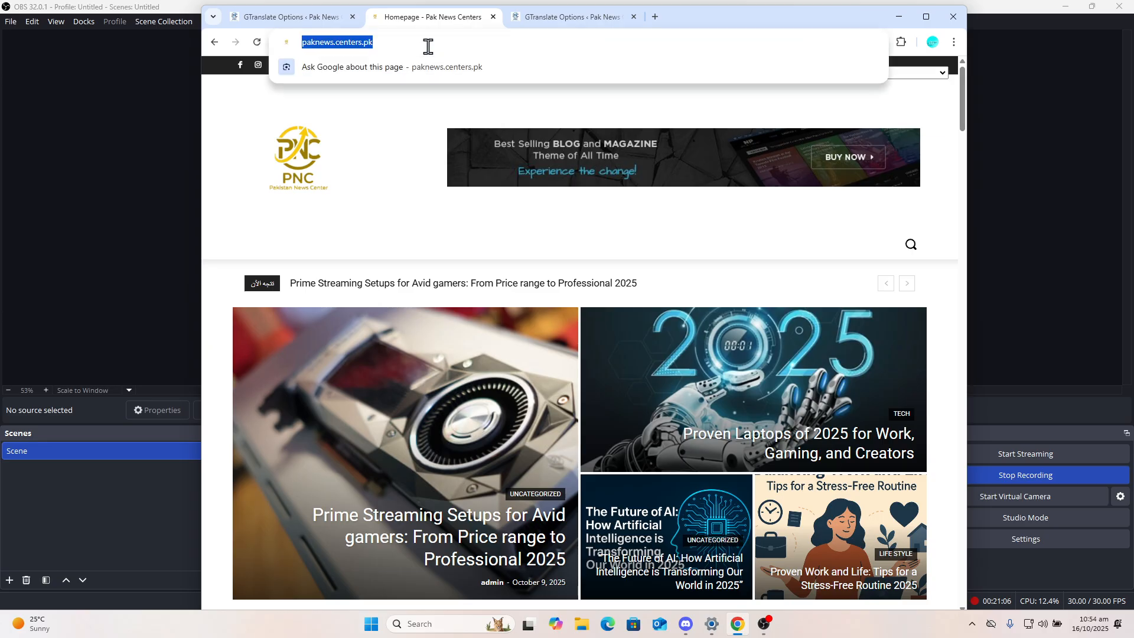
{"action": "left_click", "coordinate": [428, 47]}
{"action": "type", "text": "wp"}
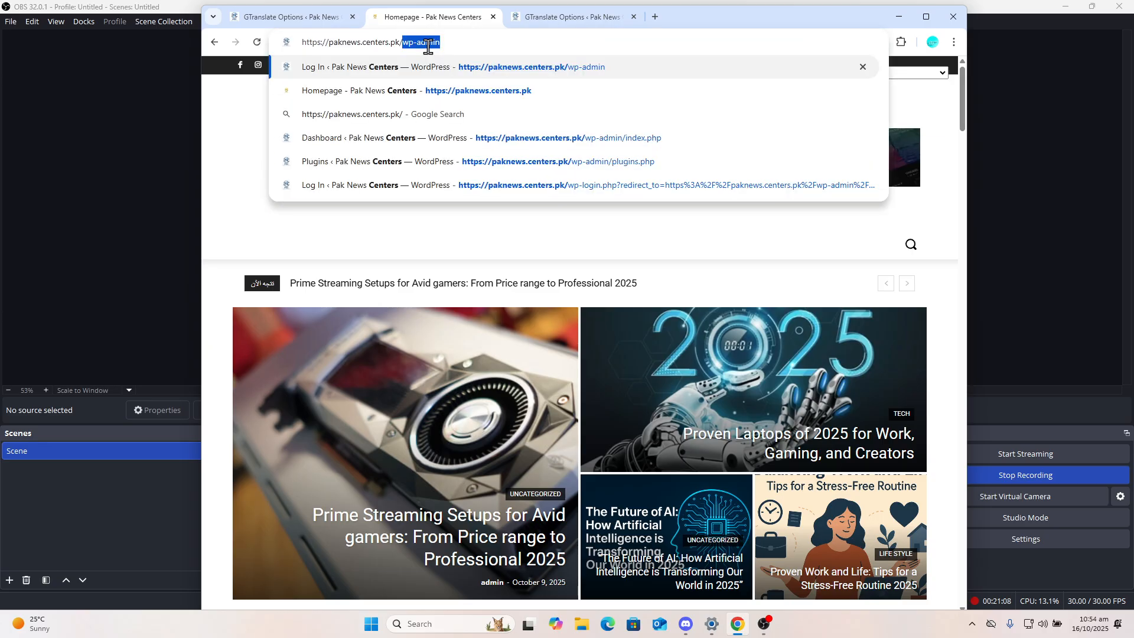
{"action": "type", "text": "-admin"}
{"action": "key", "text": "Return"}
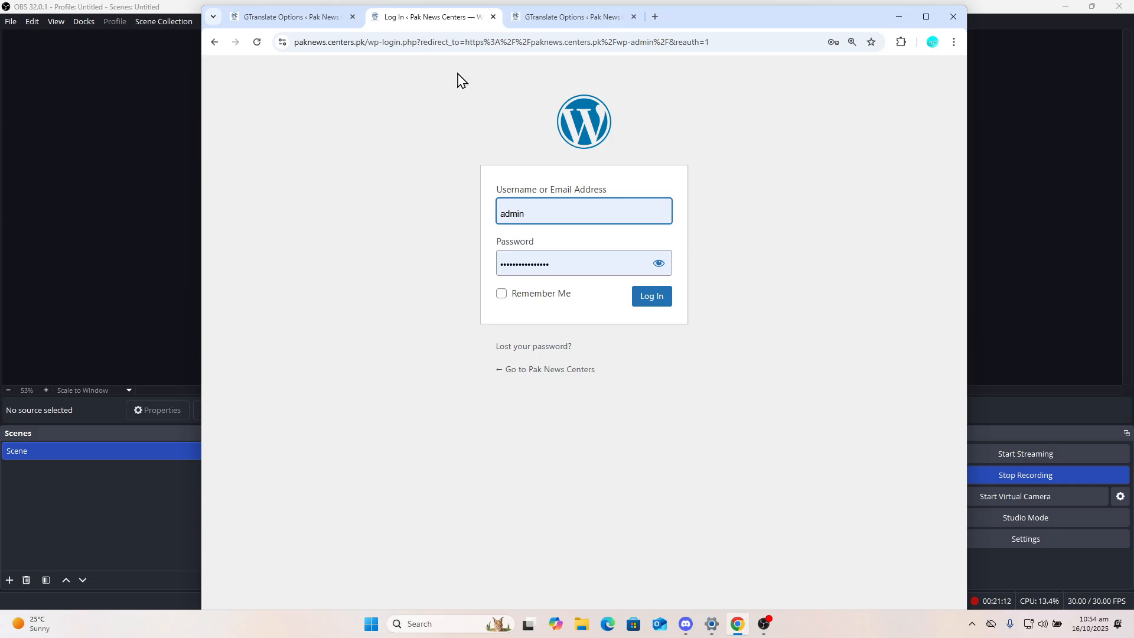
{"action": "left_click", "coordinate": [653, 297]}
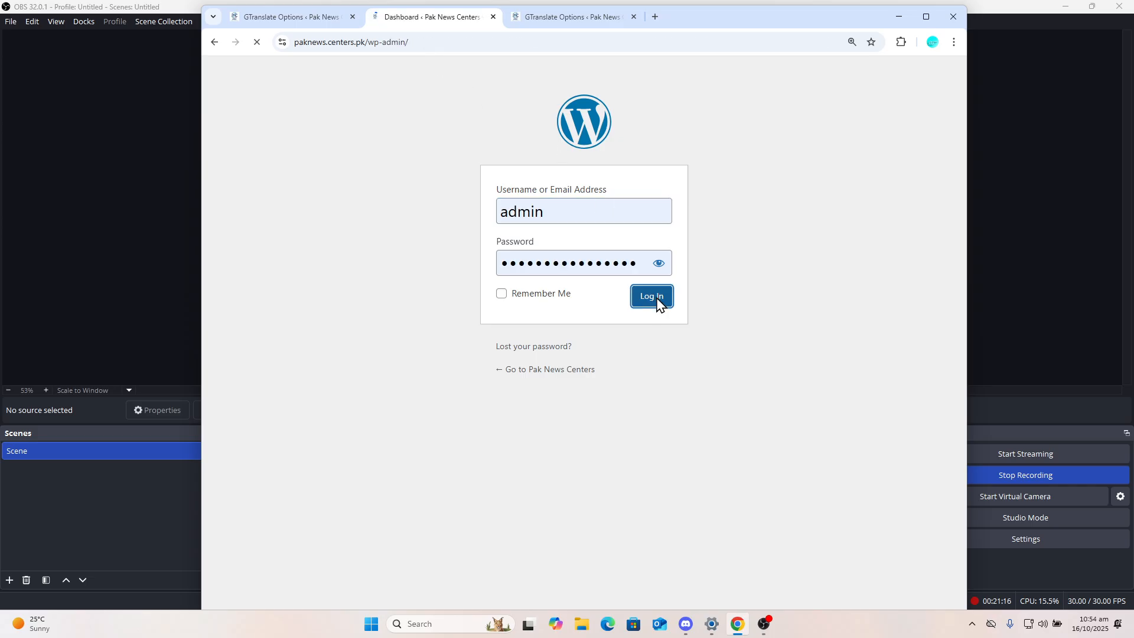
{"action": "mouse_move", "coordinate": [266, 167]}
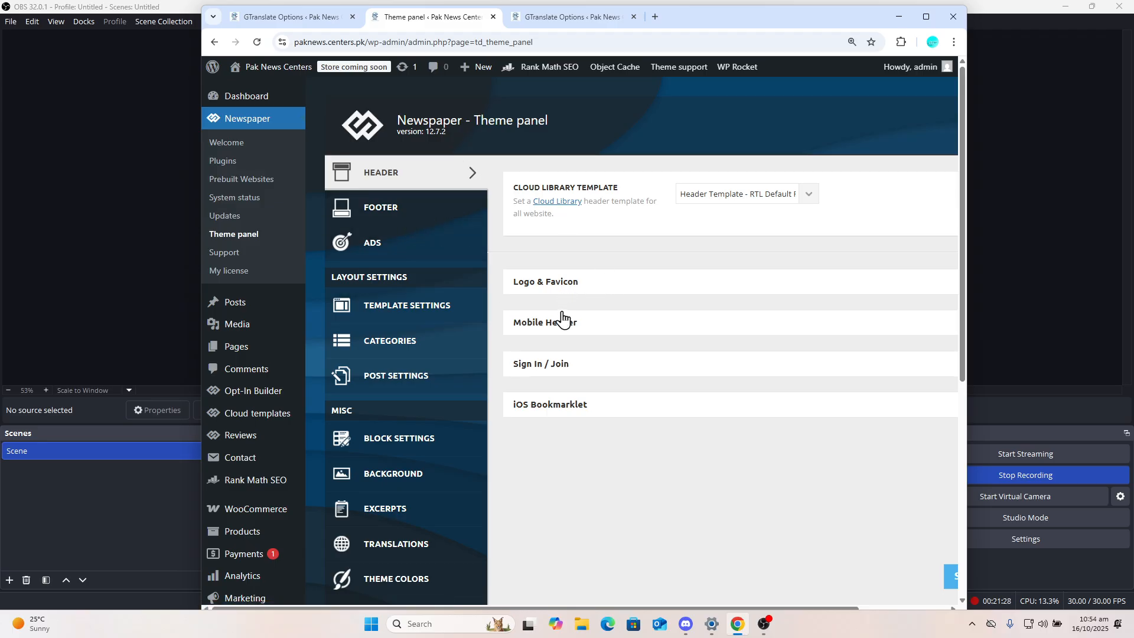
{"action": "left_click", "coordinate": [383, 210]}
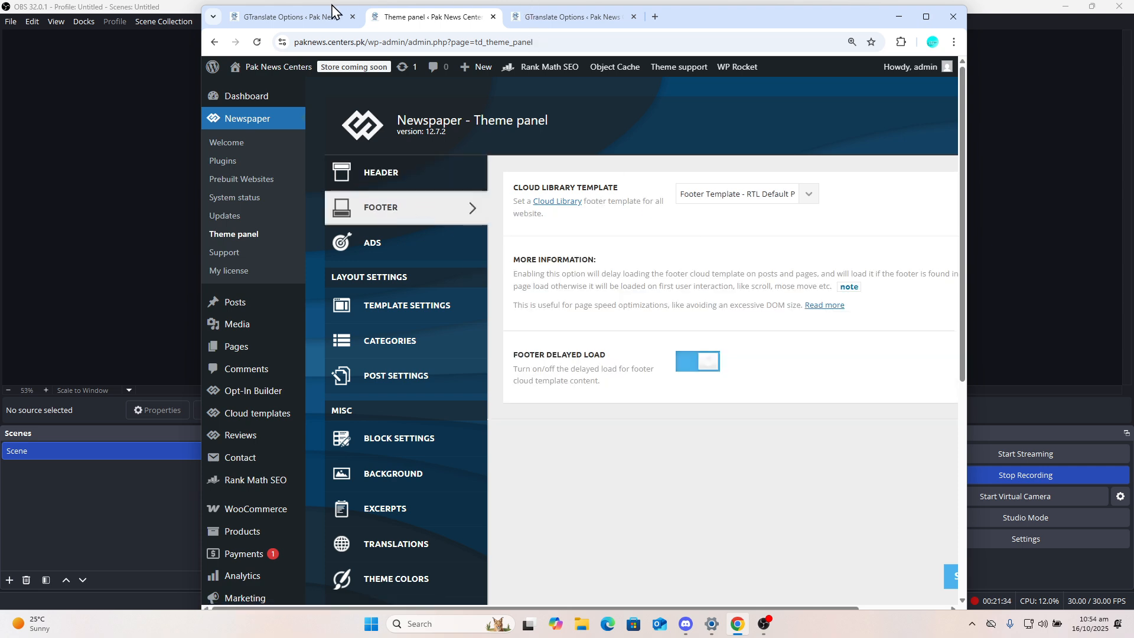
Dismiss the expired-session login on the GTranslate Options page and view the site's homepage as admin in a single new tab
{"action": "left_click", "coordinate": [284, 17]}
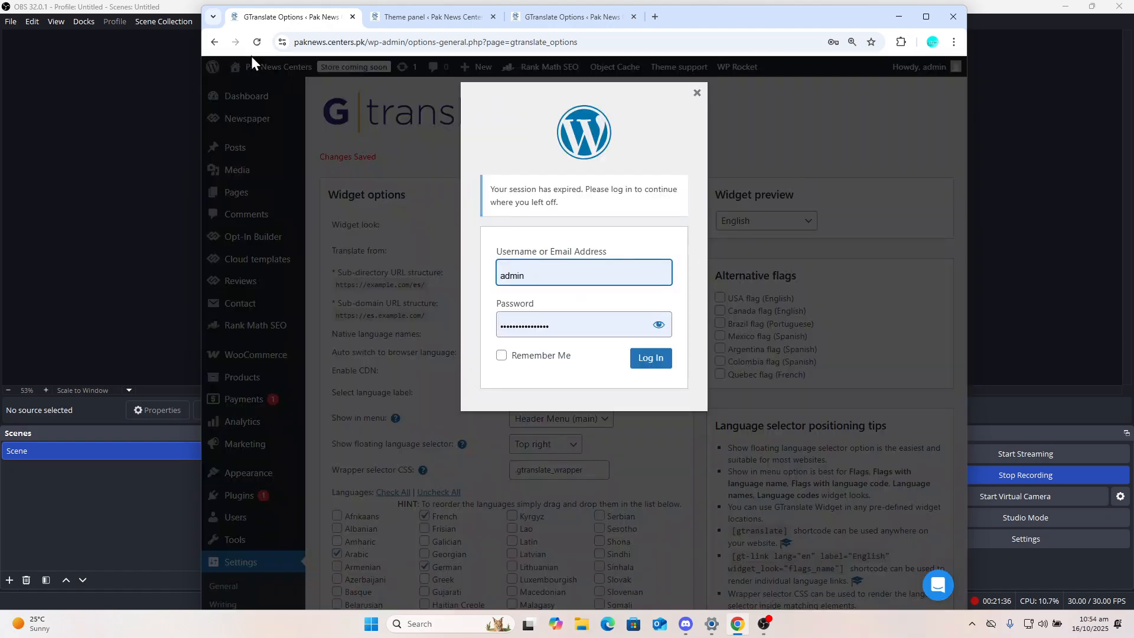
{"action": "left_click", "coordinate": [694, 93]}
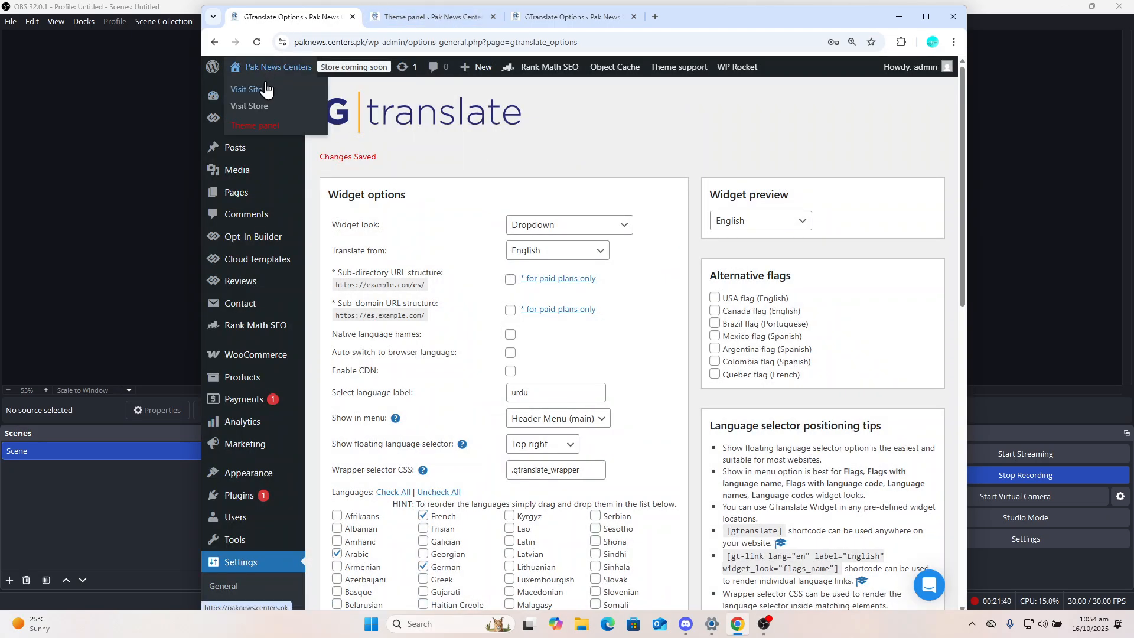
{"action": "middle_click", "coordinate": [265, 89]}
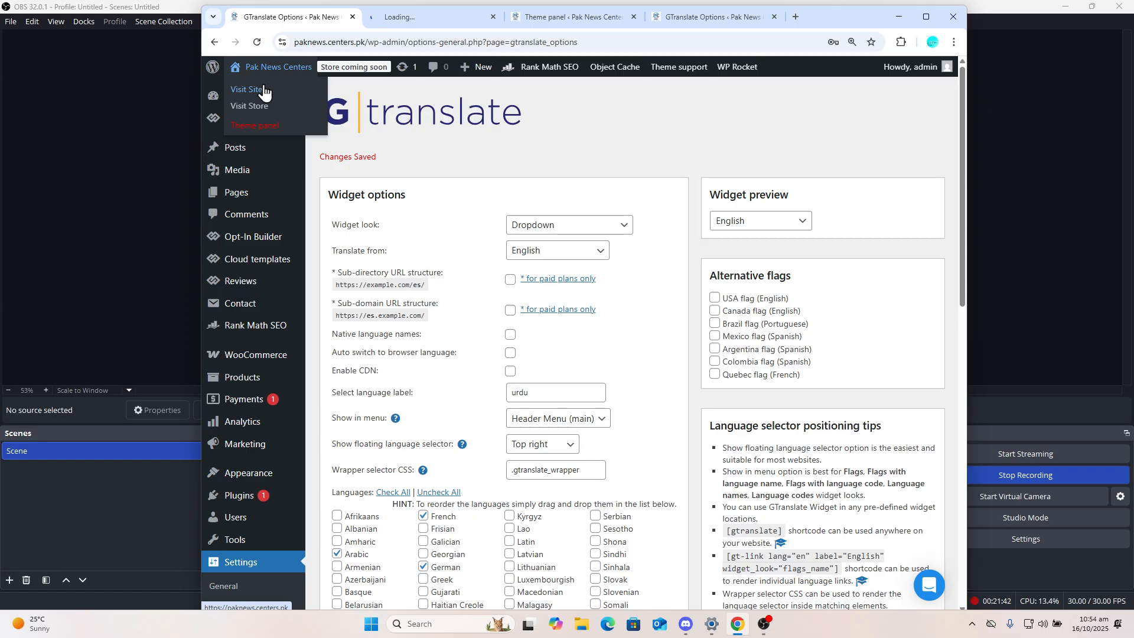
{"action": "middle_click", "coordinate": [263, 89]}
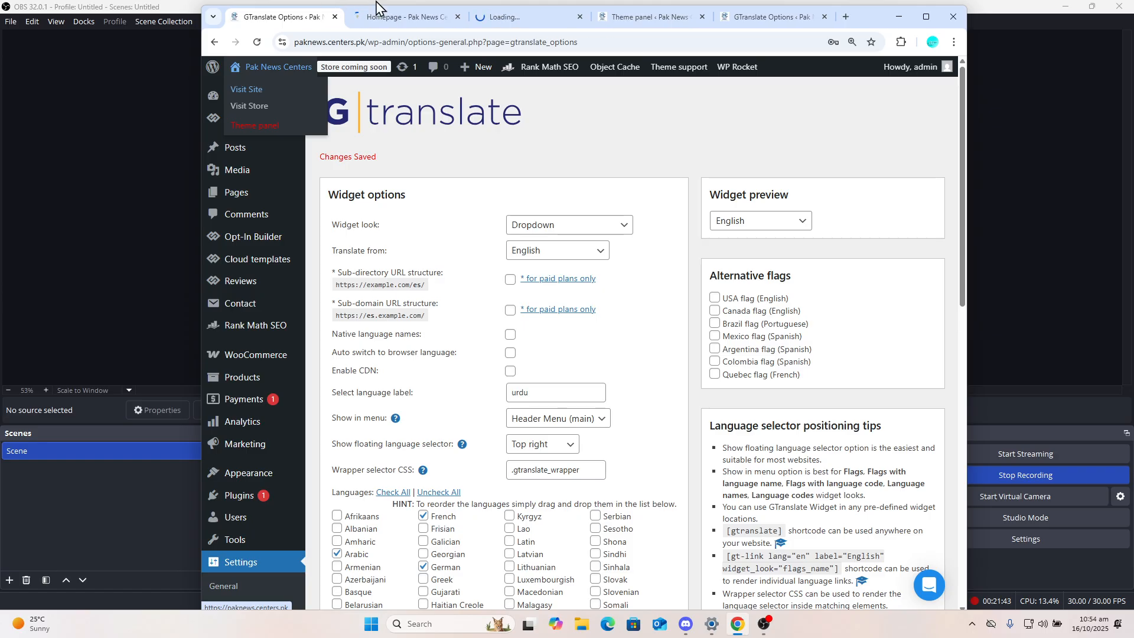
{"action": "left_click", "coordinate": [580, 17]}
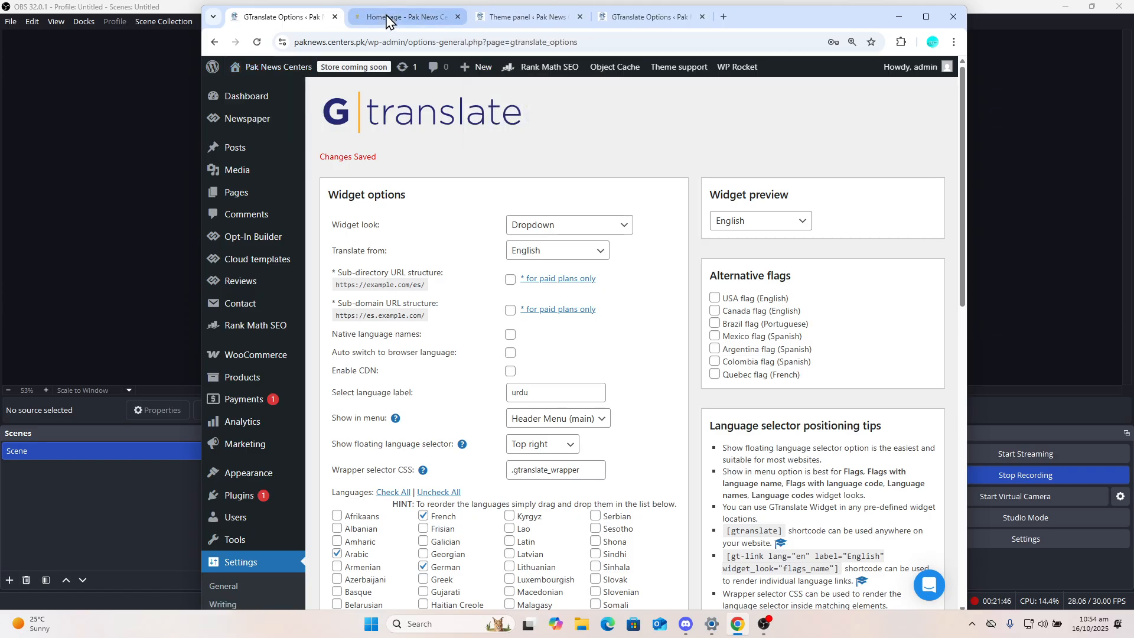
{"action": "left_click", "coordinate": [386, 18]}
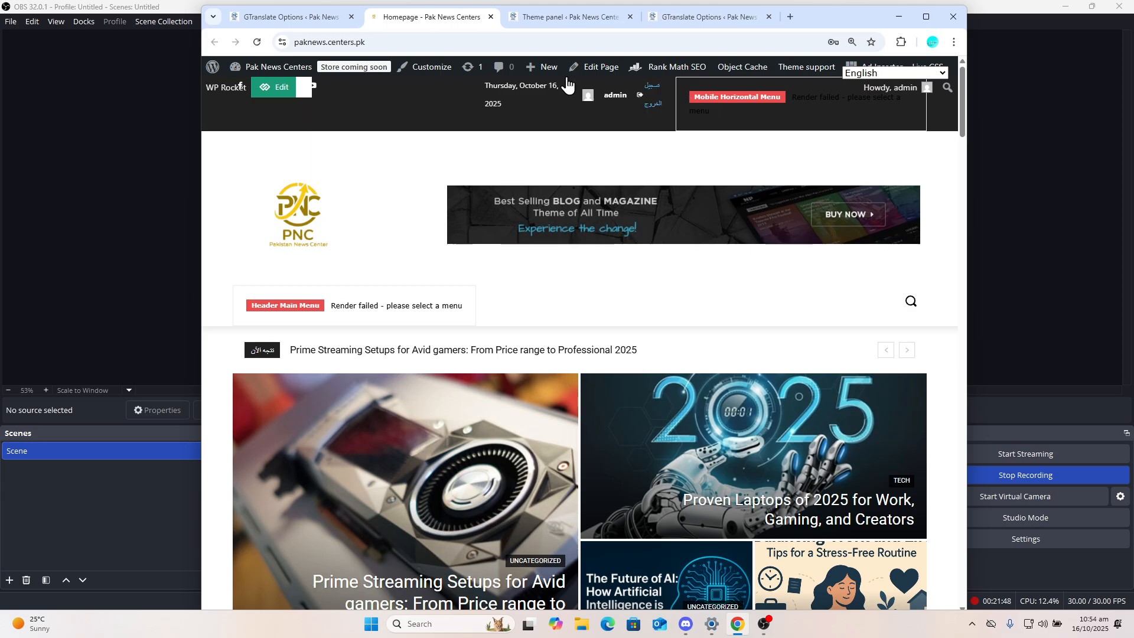
Open the homepage for editing in tagDiv Composer and maximize the browser window
{"action": "left_click", "coordinate": [271, 88]}
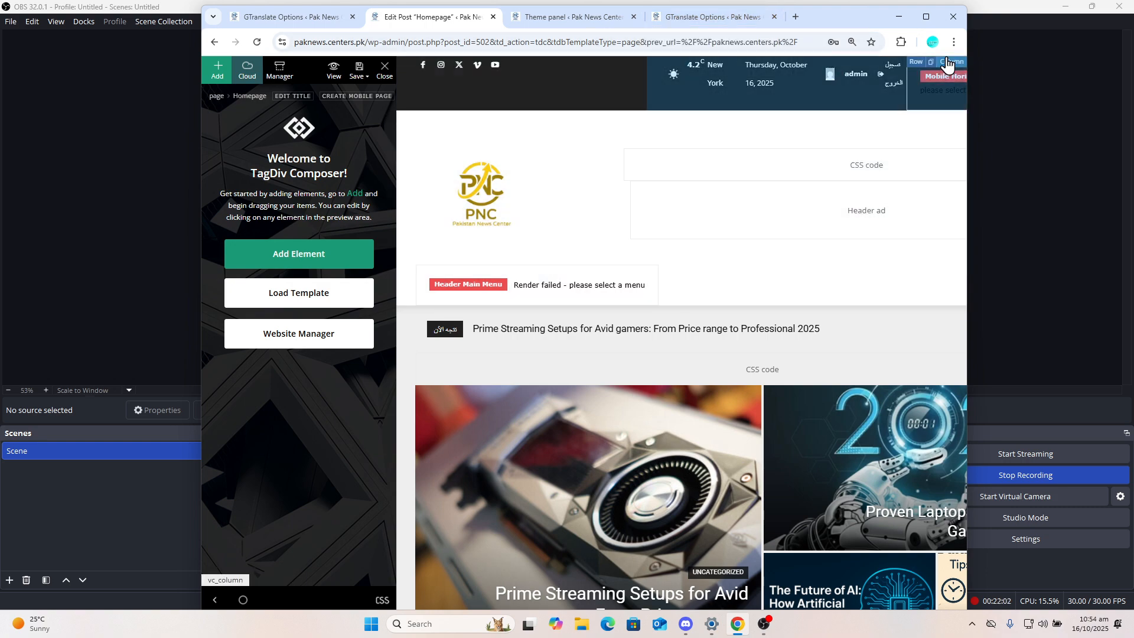
{"action": "left_click", "coordinate": [925, 19]}
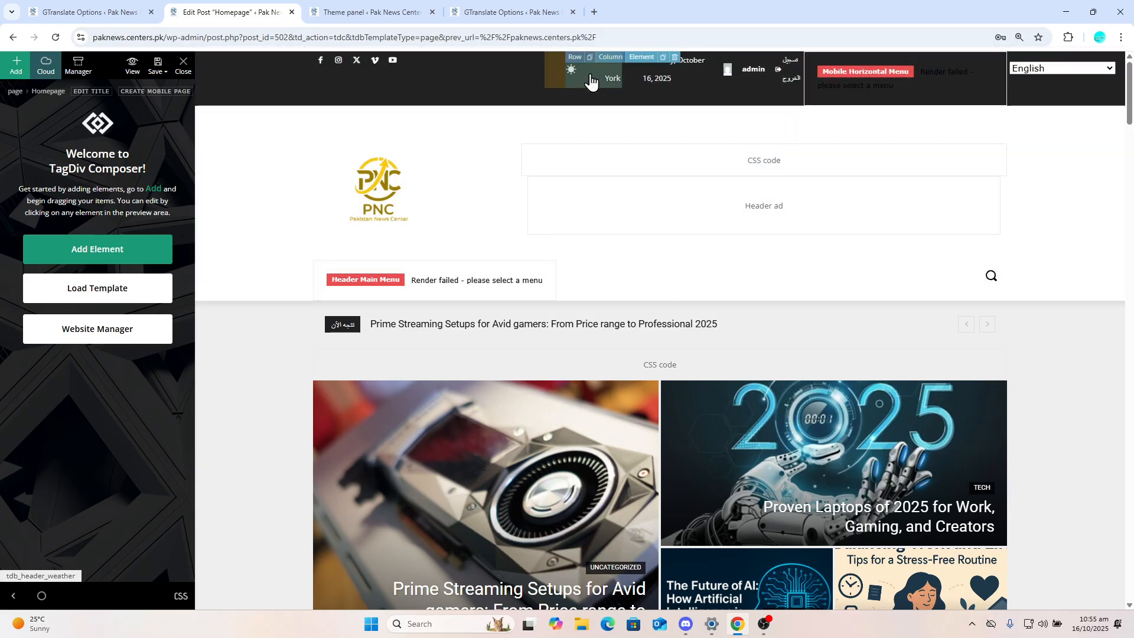
{"action": "left_click", "coordinate": [744, 85]}
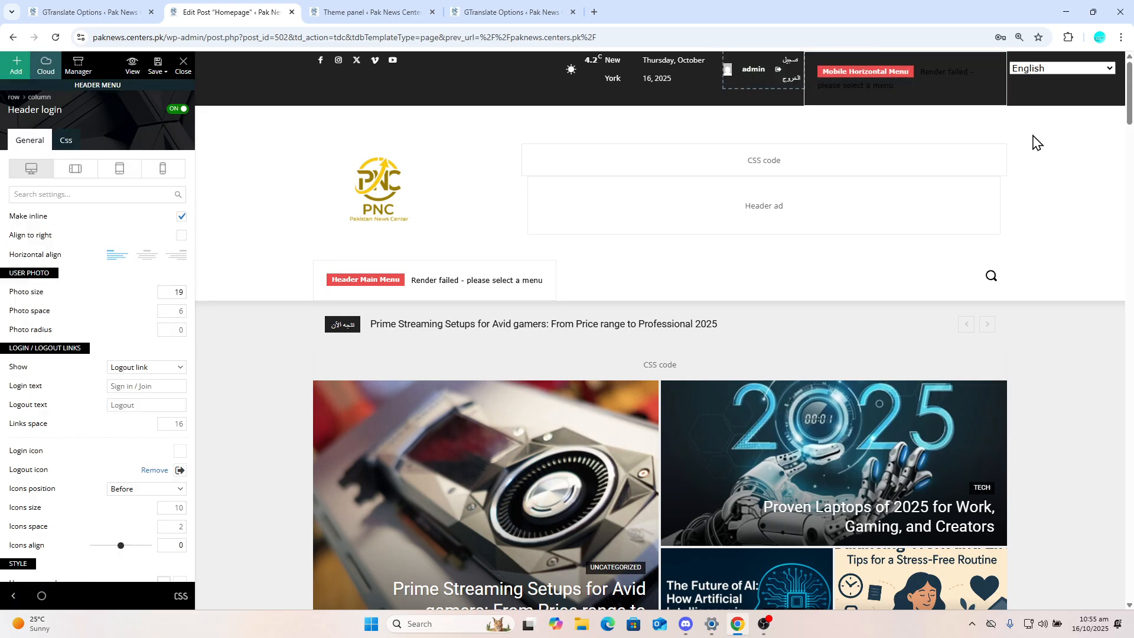
Remove both the logo image and the retina logo image from the footer's logo element
{"action": "left_click_drag", "start_coordinate": [1127, 82], "coordinate": [1132, 573]}
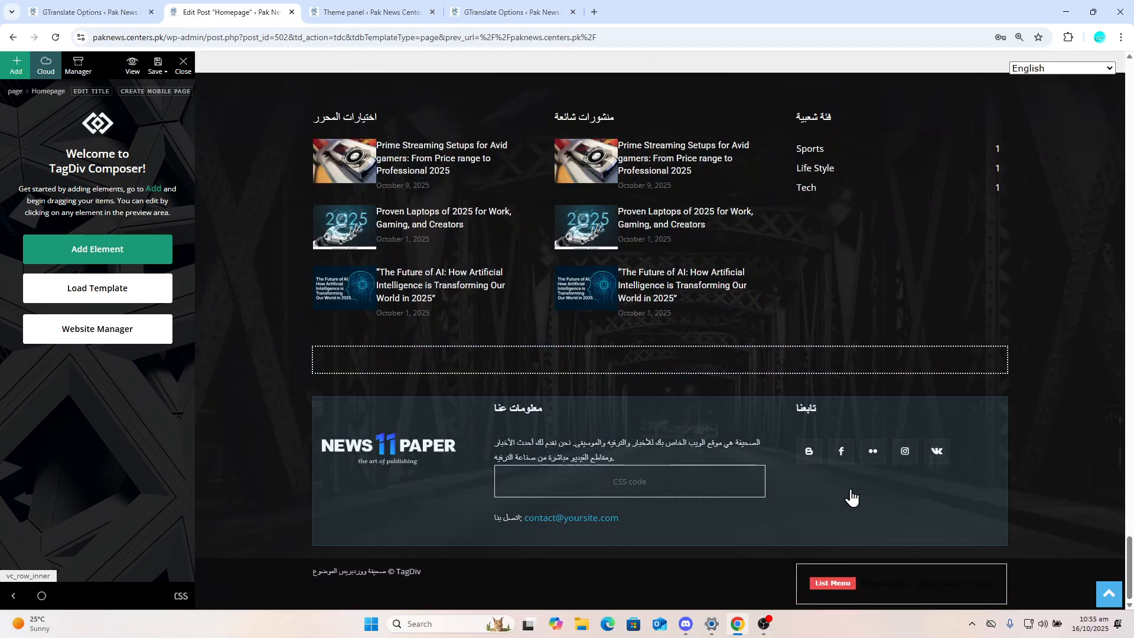
{"action": "left_click", "coordinate": [429, 467]}
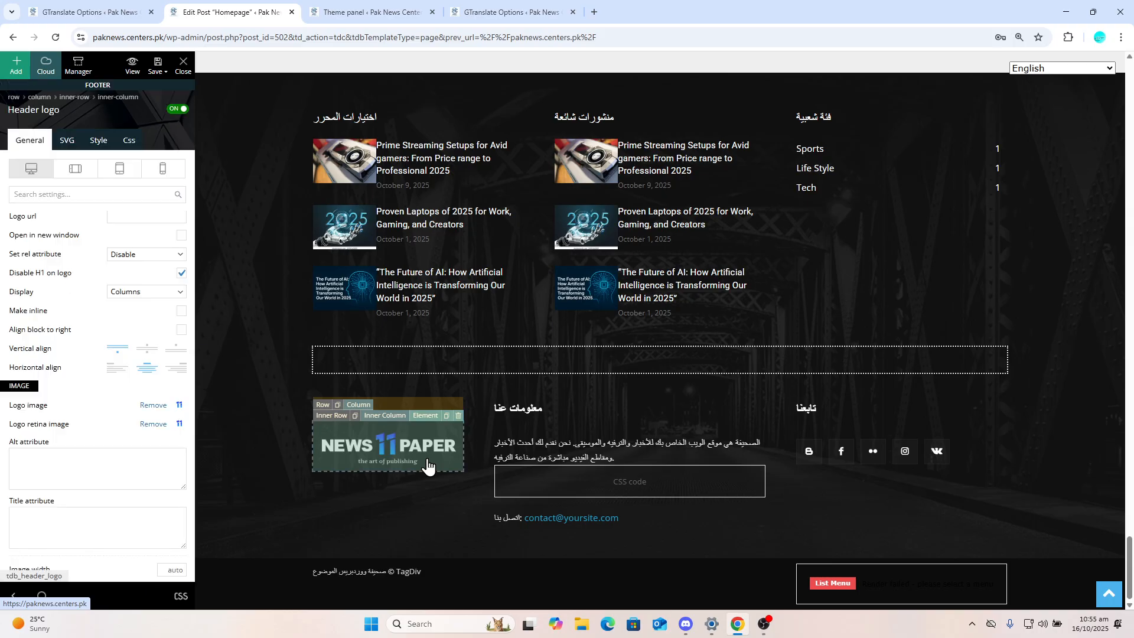
{"action": "left_click", "coordinate": [157, 406]}
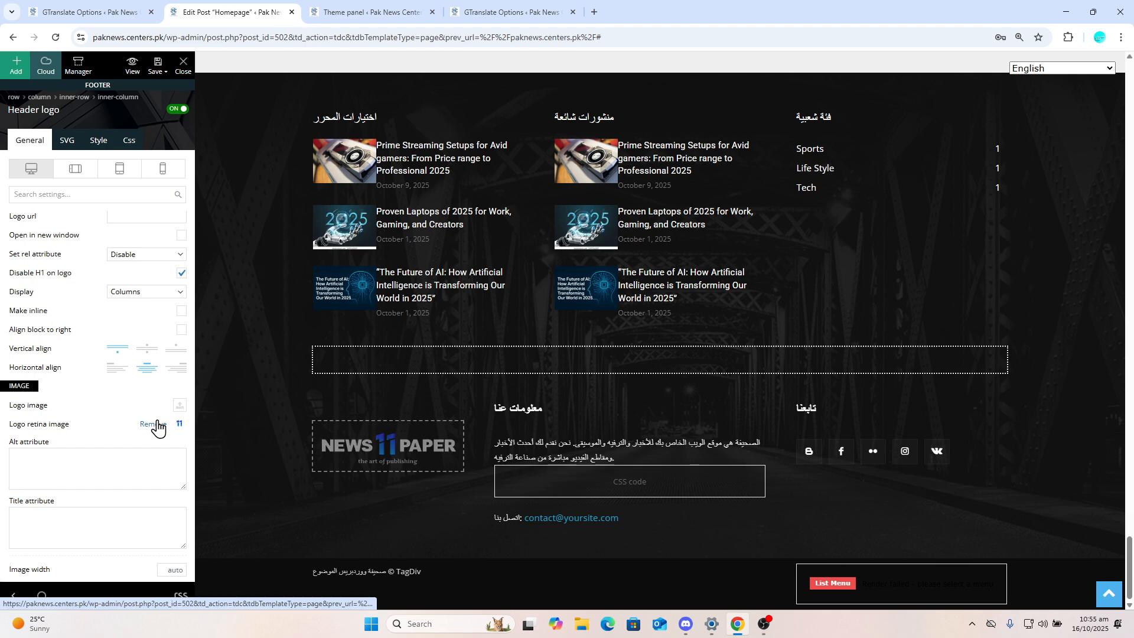
{"action": "left_click", "coordinate": [157, 423]}
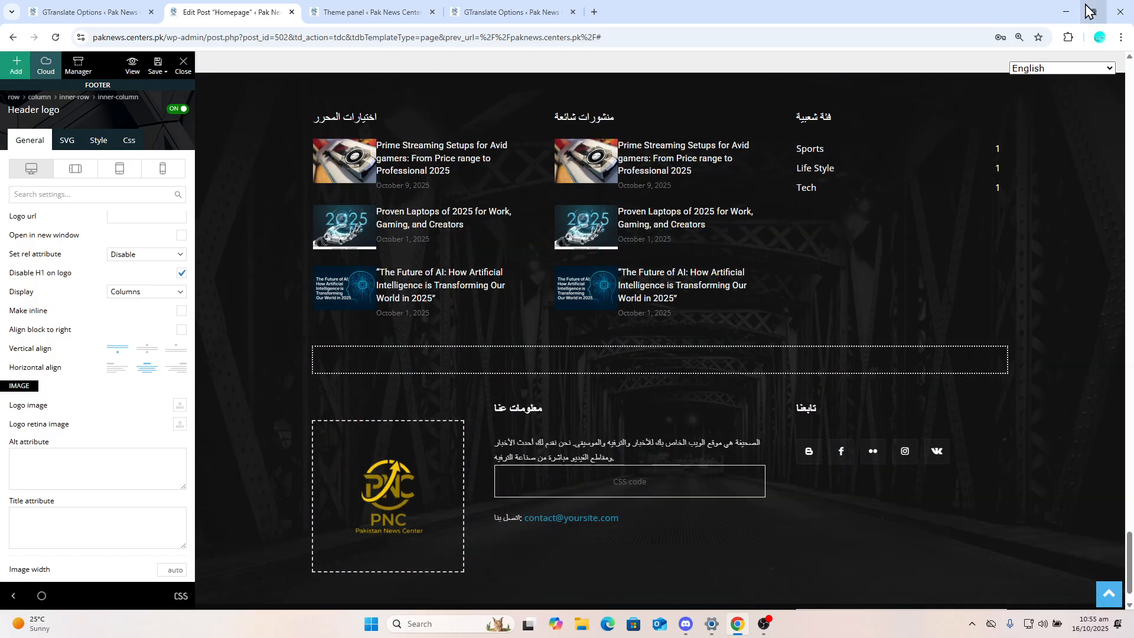
Restore the browser window to its smaller size and set the footer logo's image width to 180
{"action": "left_click", "coordinate": [1090, 11]}
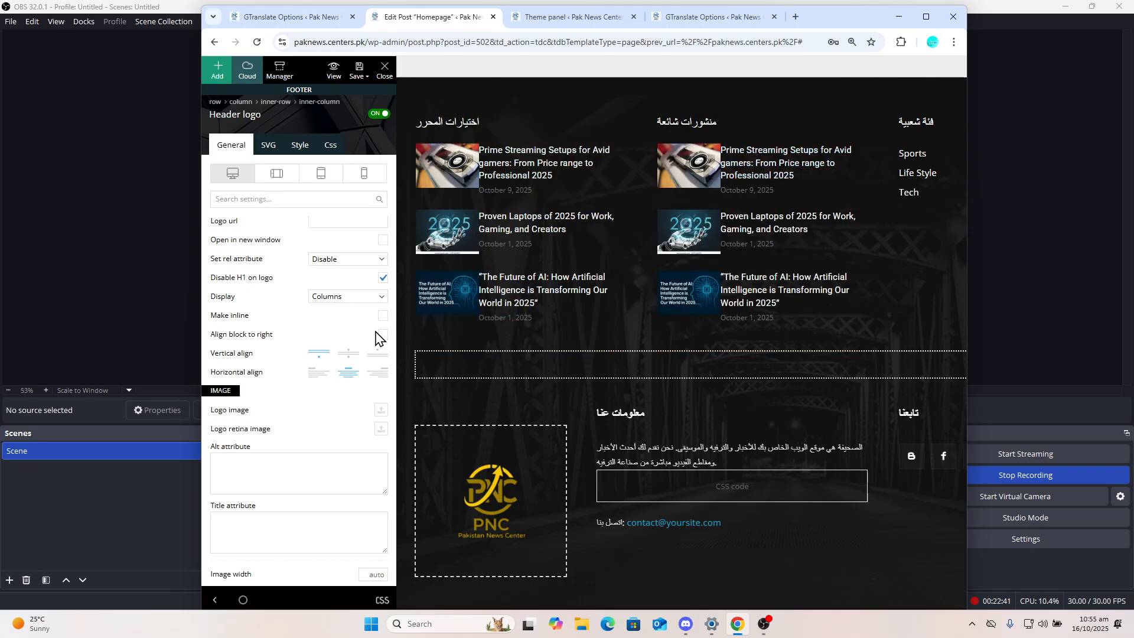
{"action": "scroll", "coordinate": [376, 339], "scroll_direction": "down", "scroll_amount": 4}
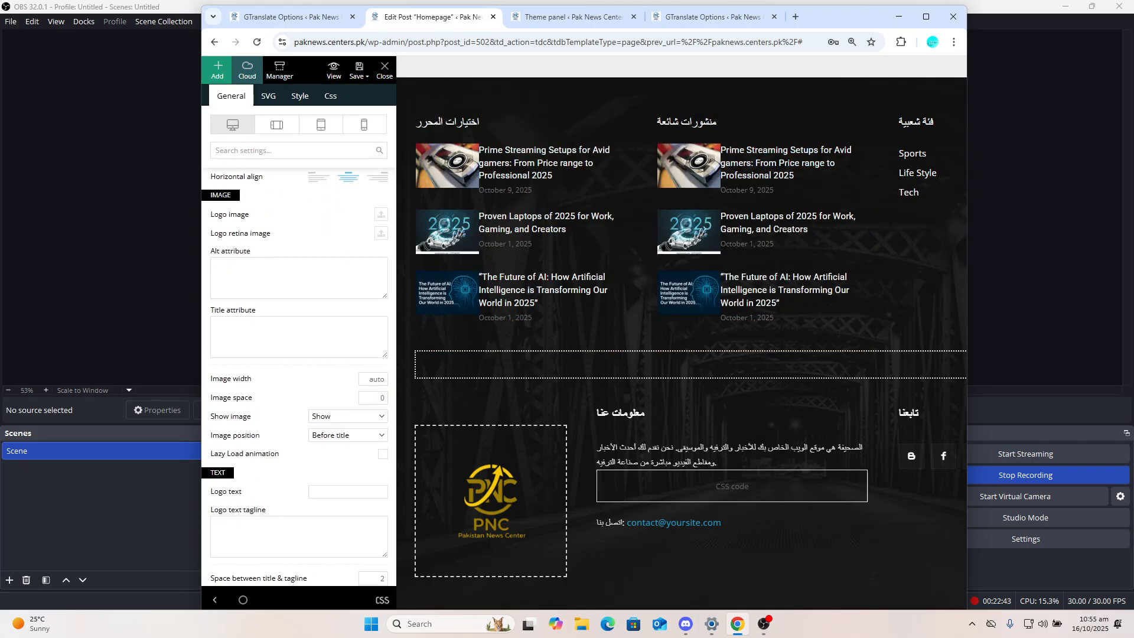
{"action": "scroll", "coordinate": [204, 447], "scroll_direction": "down", "scroll_amount": 3}
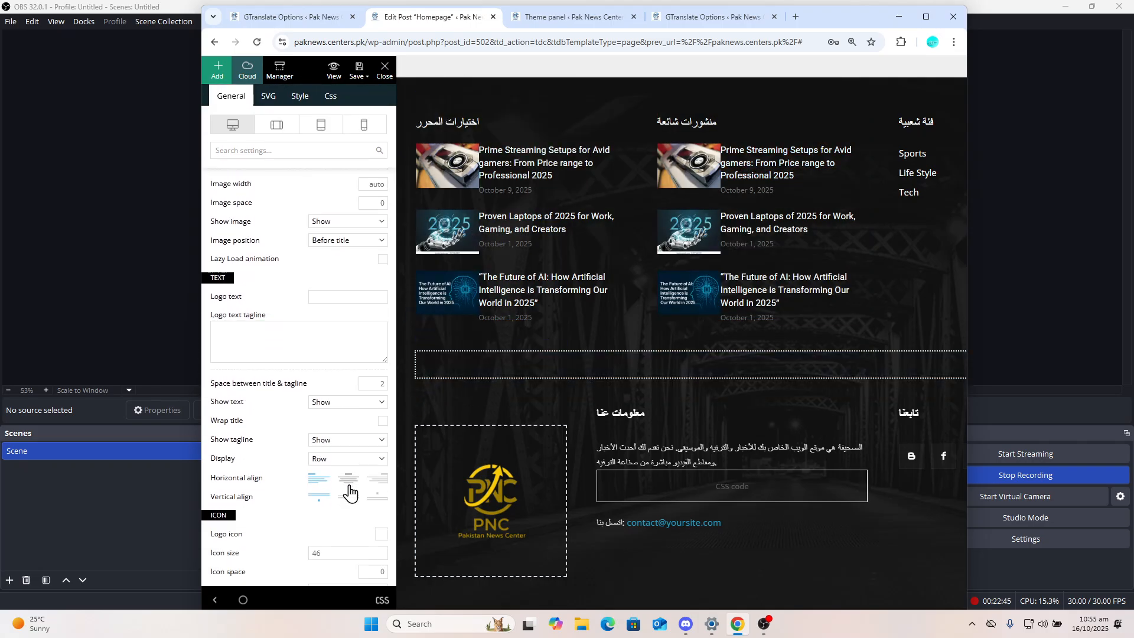
{"action": "scroll", "coordinate": [369, 512], "scroll_direction": "down", "scroll_amount": 3}
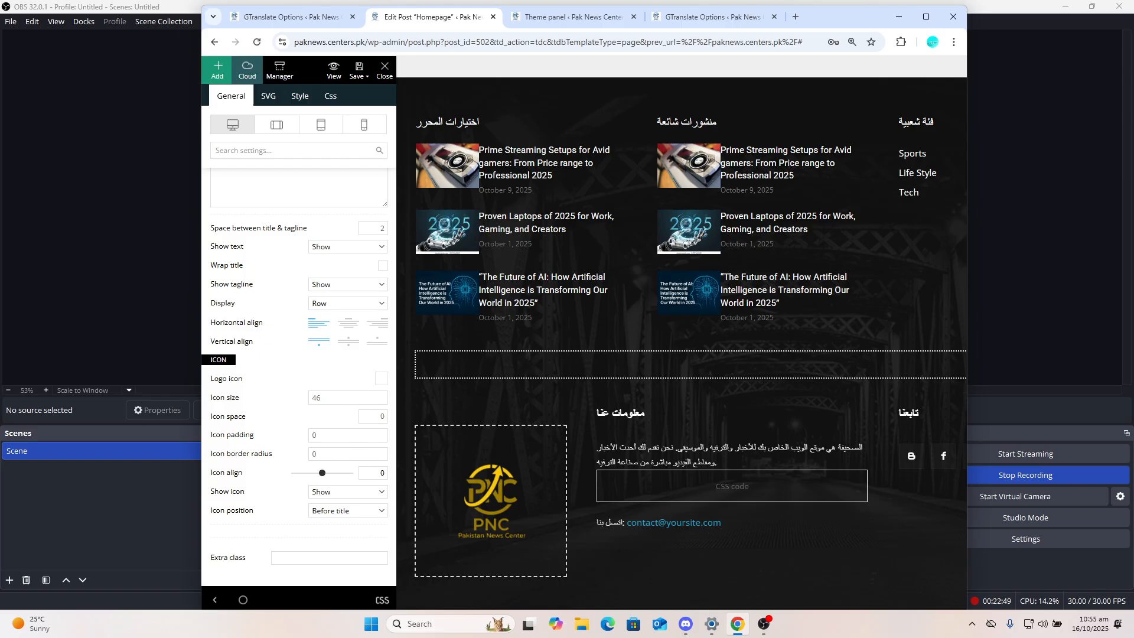
{"action": "scroll", "coordinate": [299, 376], "scroll_direction": "up", "scroll_amount": 6}
{"action": "scroll", "coordinate": [299, 375], "scroll_direction": "up", "scroll_amount": 5}
{"action": "scroll", "coordinate": [350, 376], "scroll_direction": "down", "scroll_amount": 4}
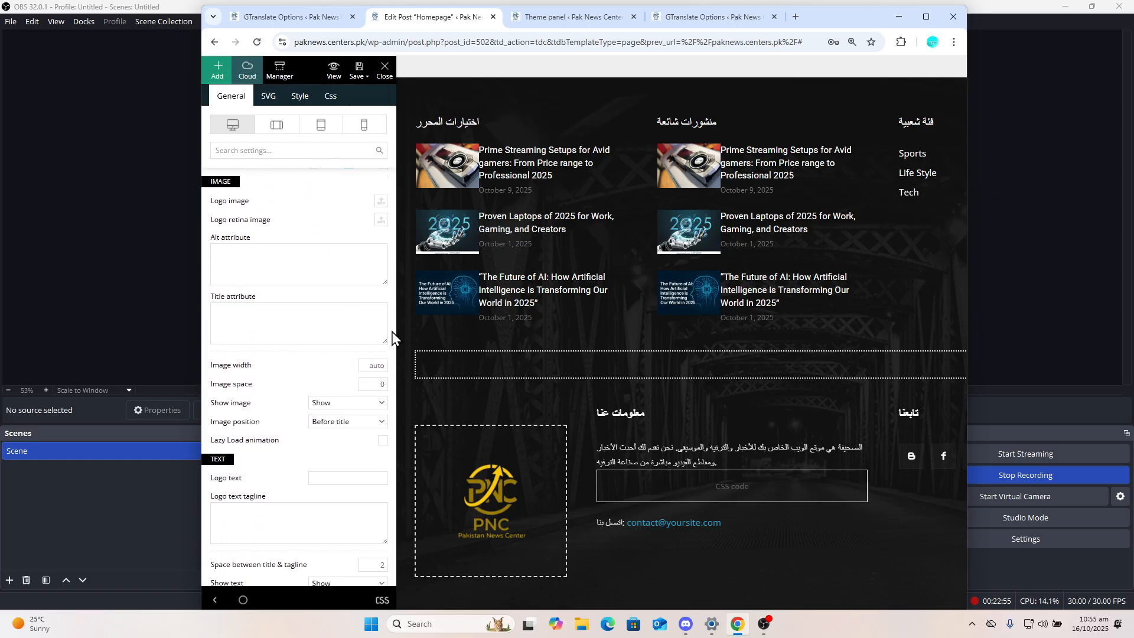
{"action": "left_click", "coordinate": [379, 364]}
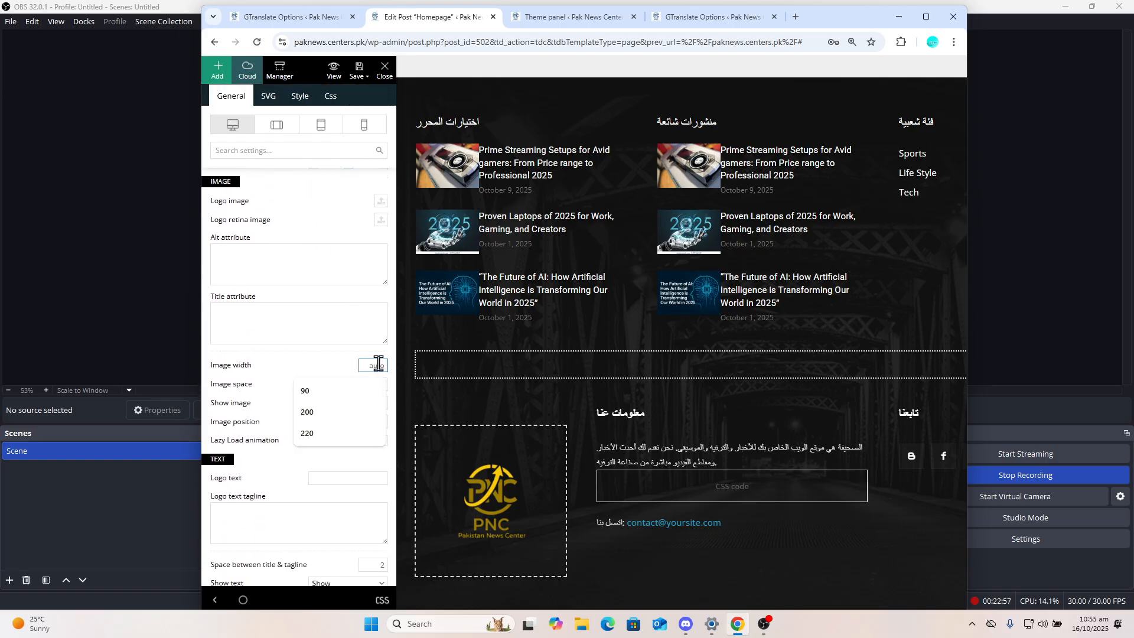
{"action": "left_click", "coordinate": [313, 434]}
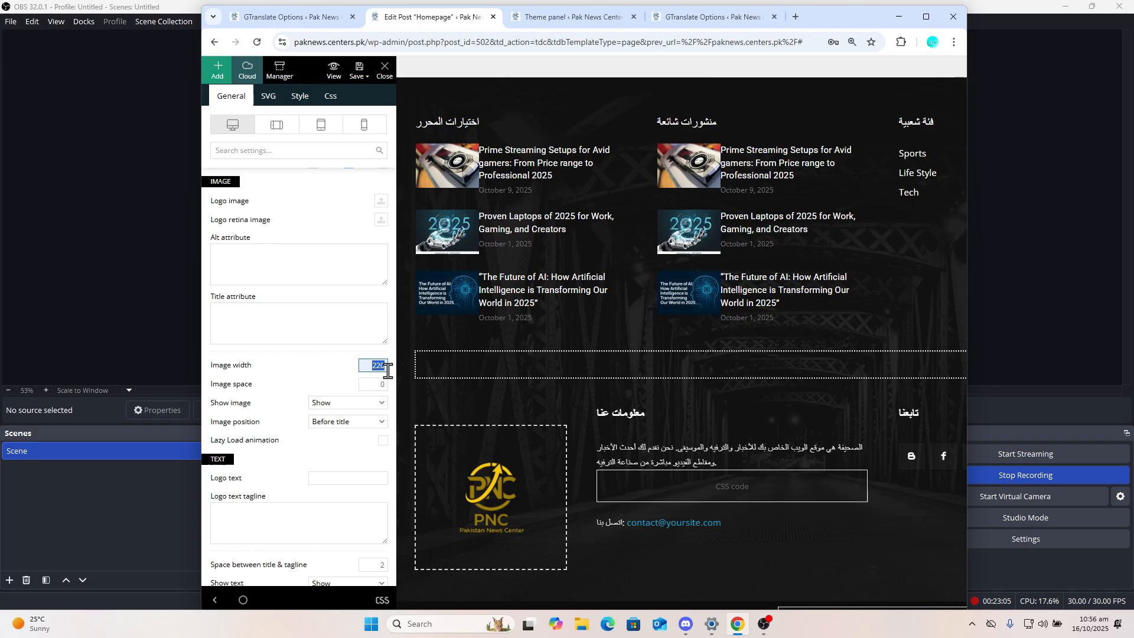
{"action": "type", "text": "180"}
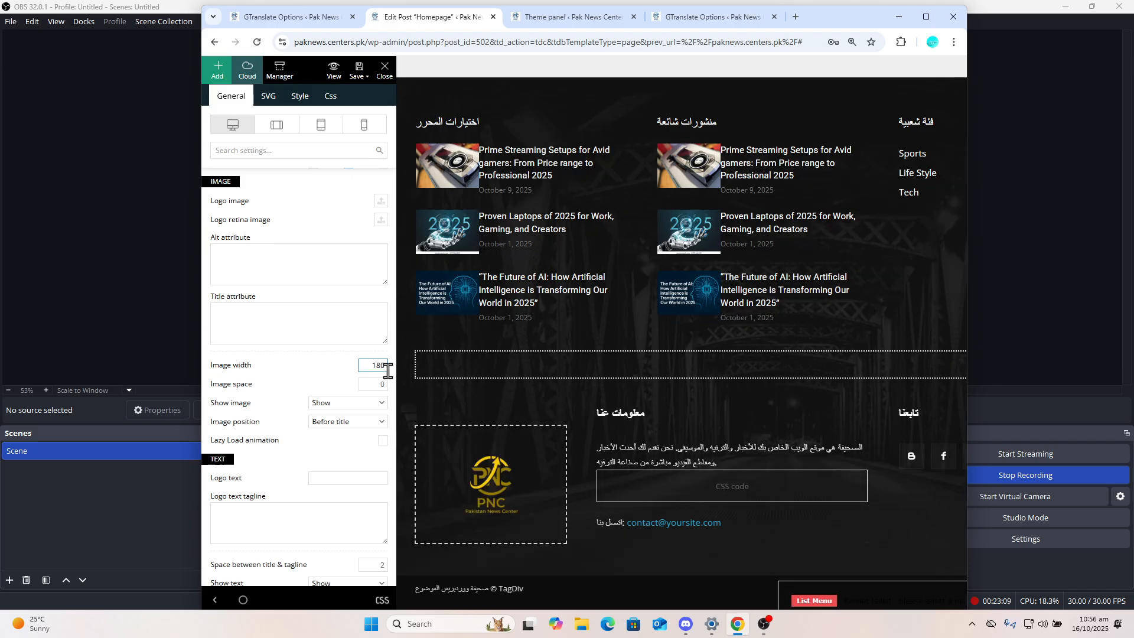
Replace the footer copyright element's description with "Programming Communities", correcting the spelling of both words
{"action": "left_click", "coordinate": [467, 599]}
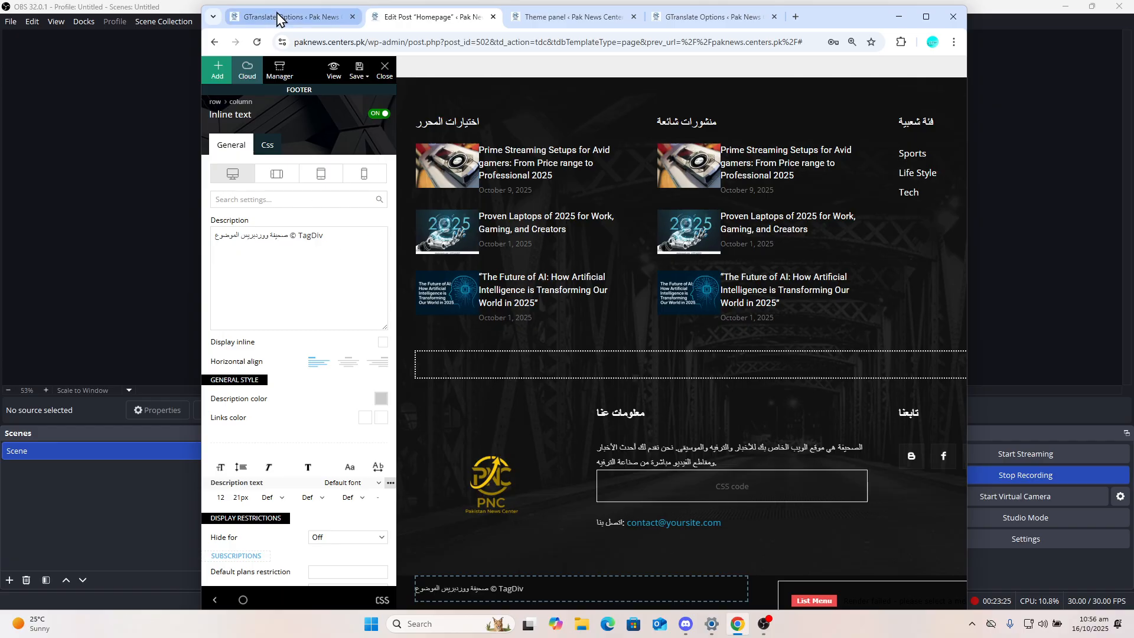
{"action": "mouse_move", "coordinate": [278, 20]}
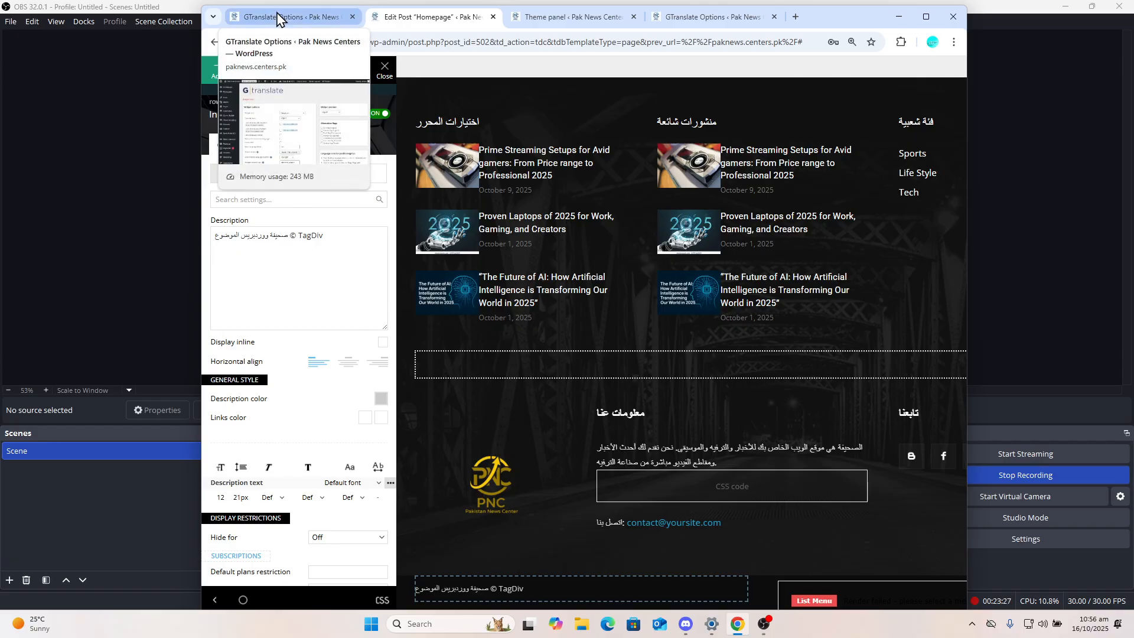
{"action": "left_click", "coordinate": [348, 234]}
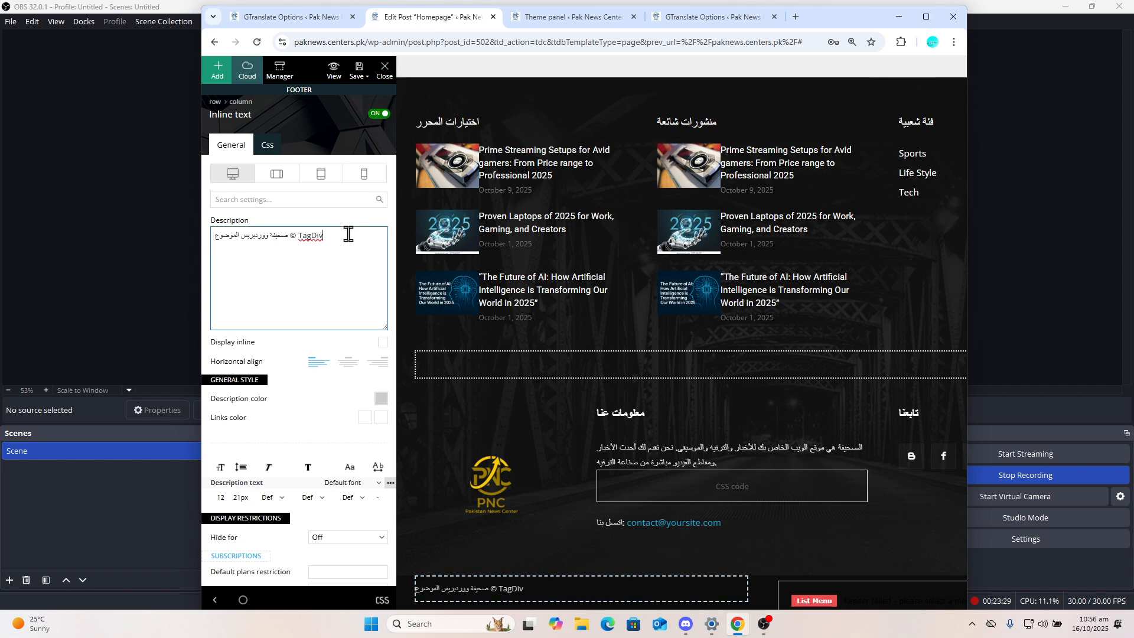
{"action": "key", "text": "ctrl+a"}
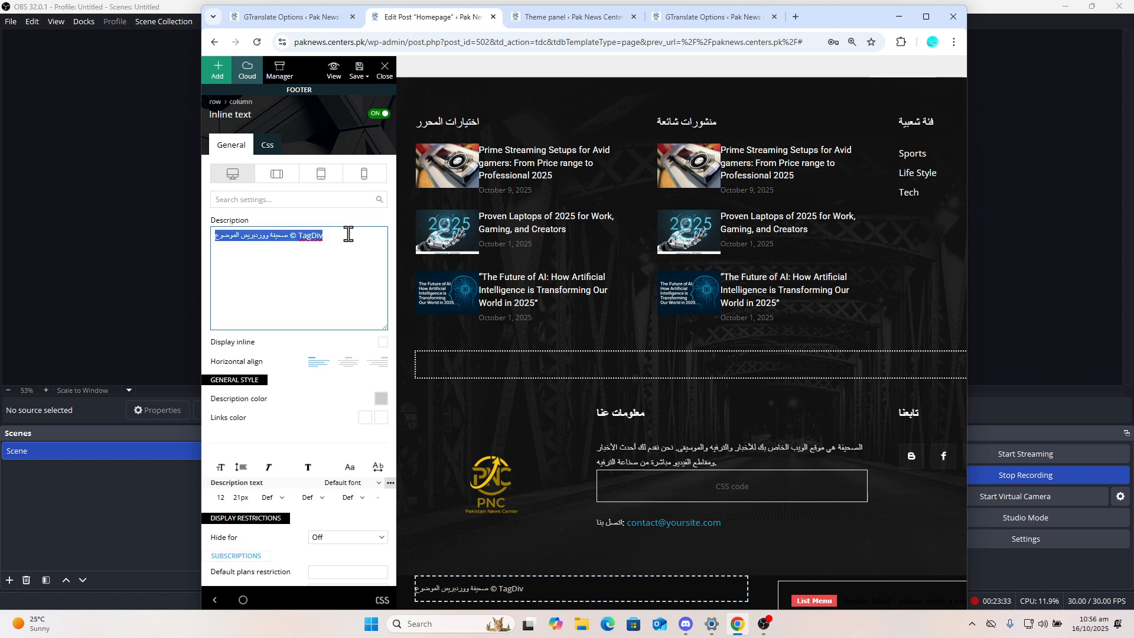
{"action": "type", "text": "P"}
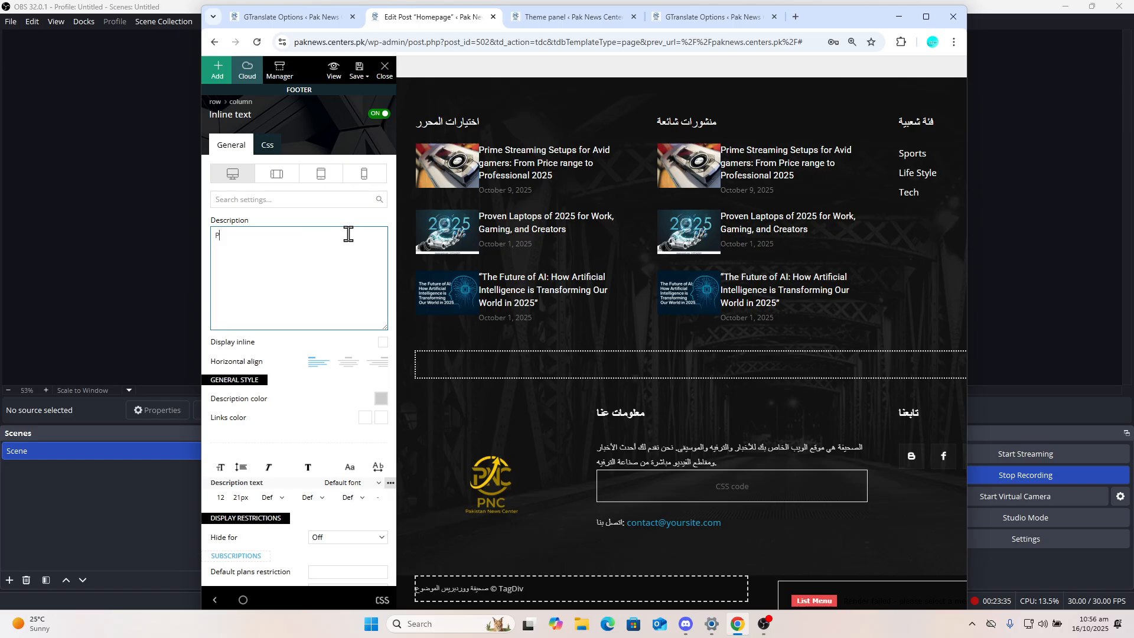
{"action": "type", "text": "Rogramming"}
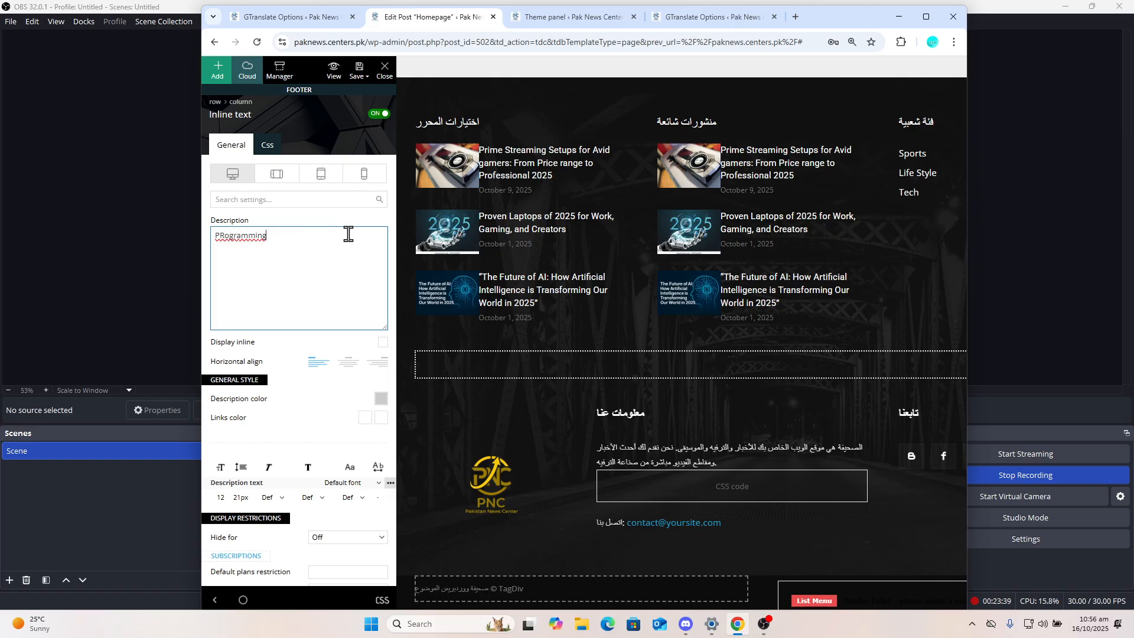
{"action": "type", "text": " Commun"}
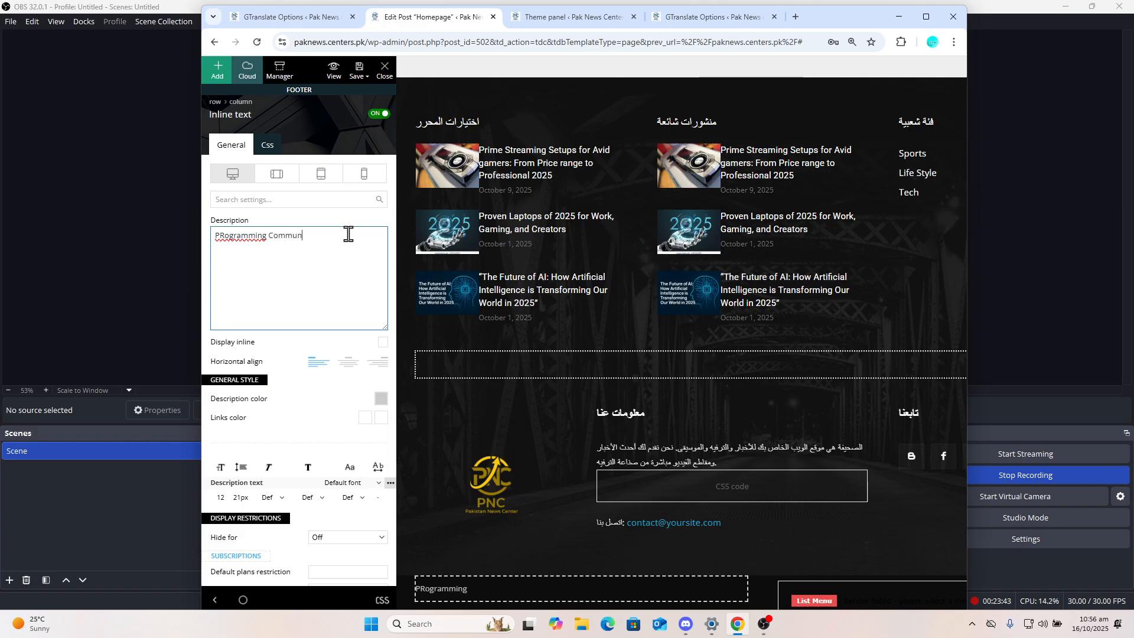
{"action": "type", "text": "itites"}
{"action": "double_click", "coordinate": [246, 235]}
{"action": "right_click", "coordinate": [246, 236]}
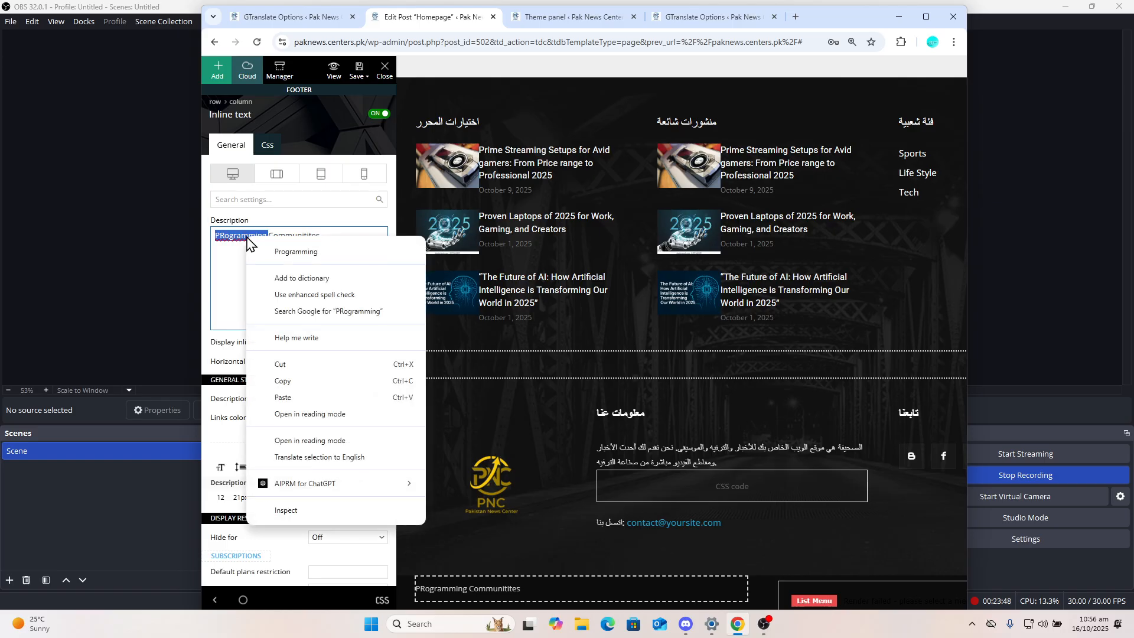
{"action": "left_click", "coordinate": [294, 252]}
{"action": "double_click", "coordinate": [299, 240]}
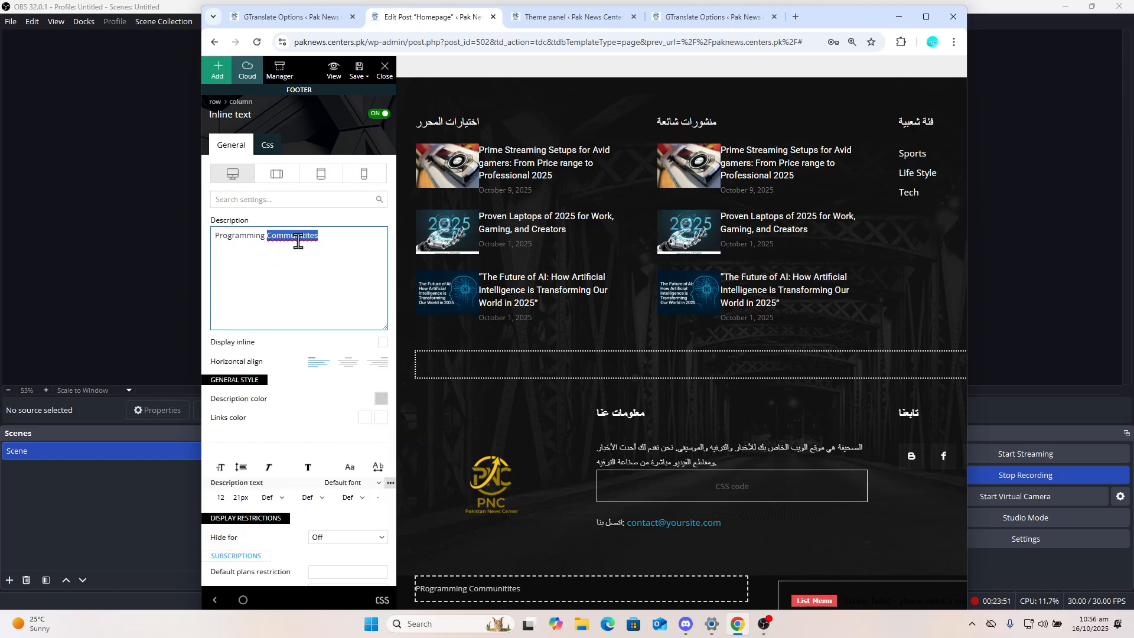
{"action": "right_click", "coordinate": [298, 241]}
{"action": "left_click", "coordinate": [330, 258]}
Wrap the "Programming Communities" text in the footer description with <a> and </a> tags
{"action": "type", "text": "<a"}
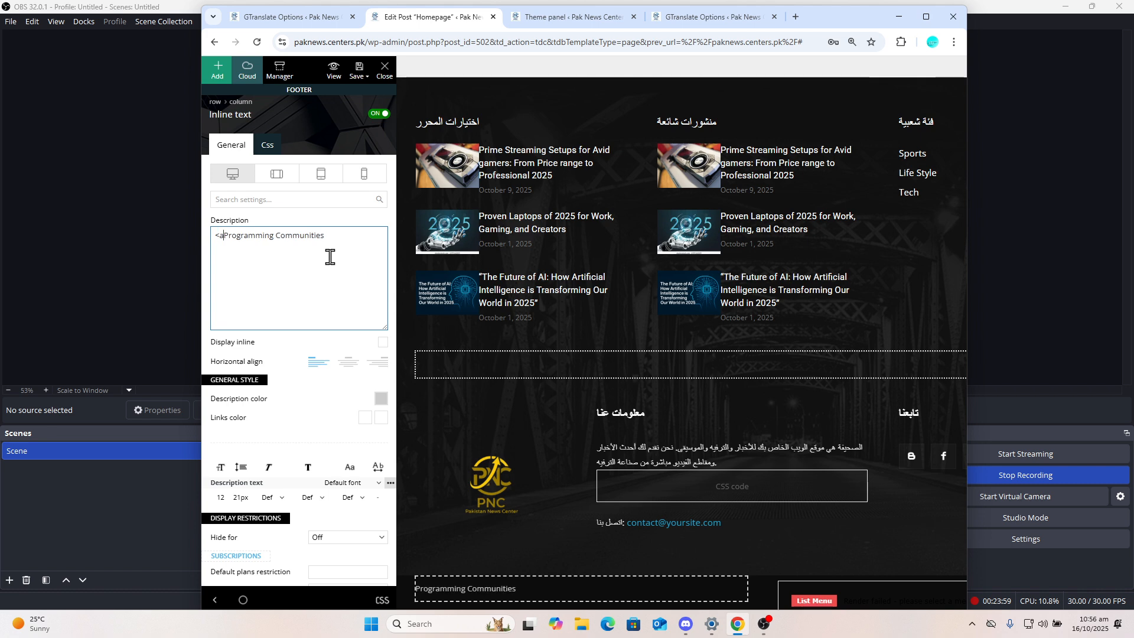
{"action": "type", "text": ">"}
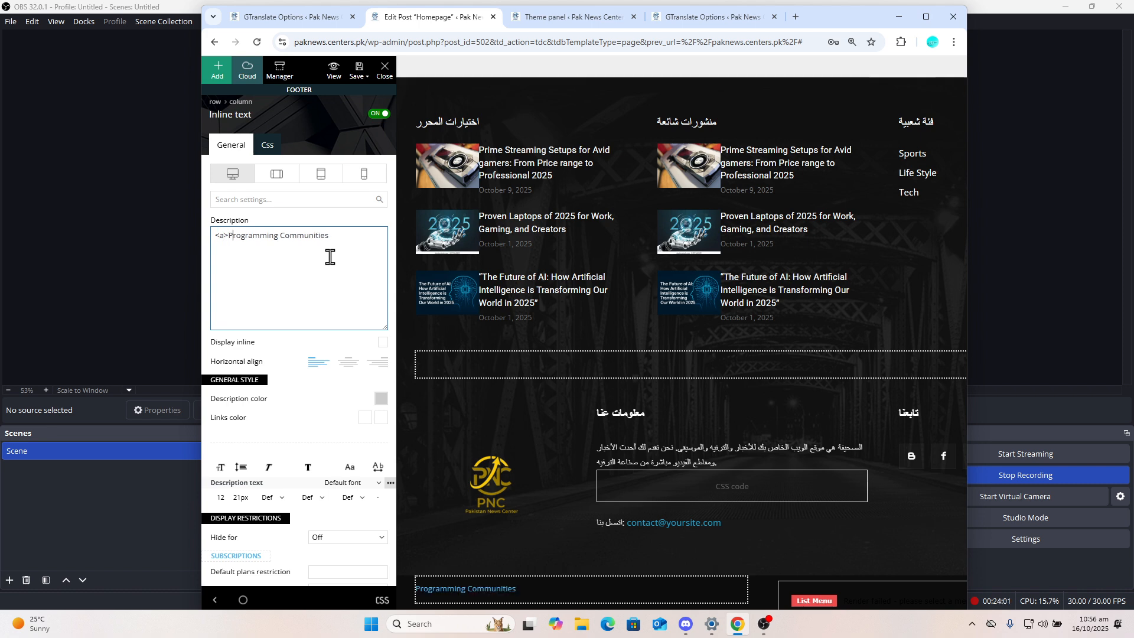
{"action": "type", "text": "/"}
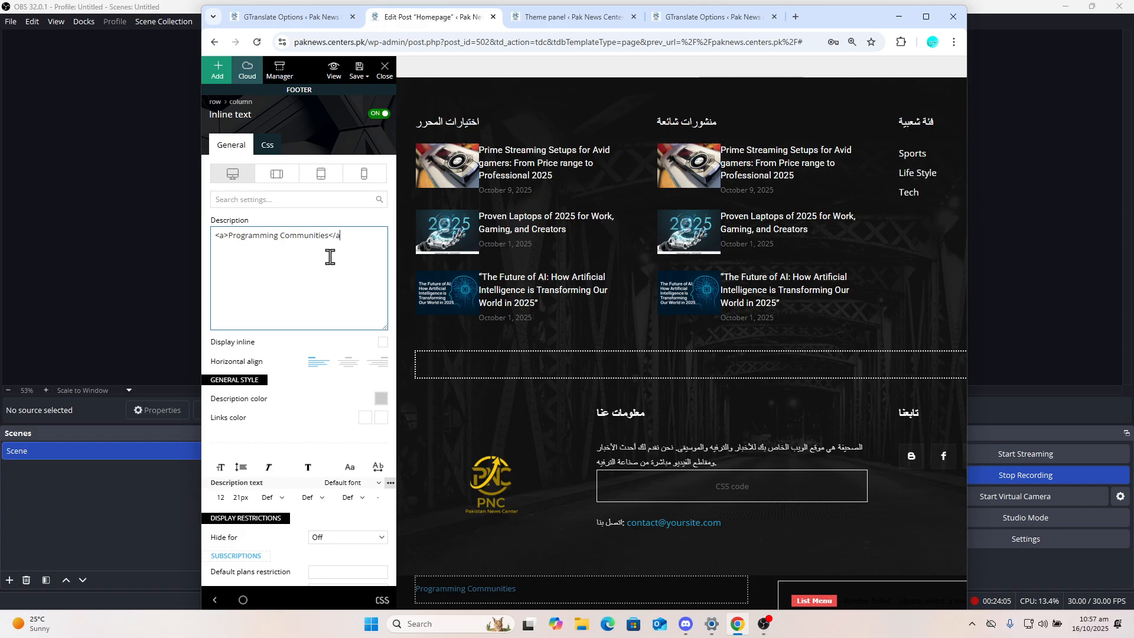
{"action": "type", "text": "a>"}
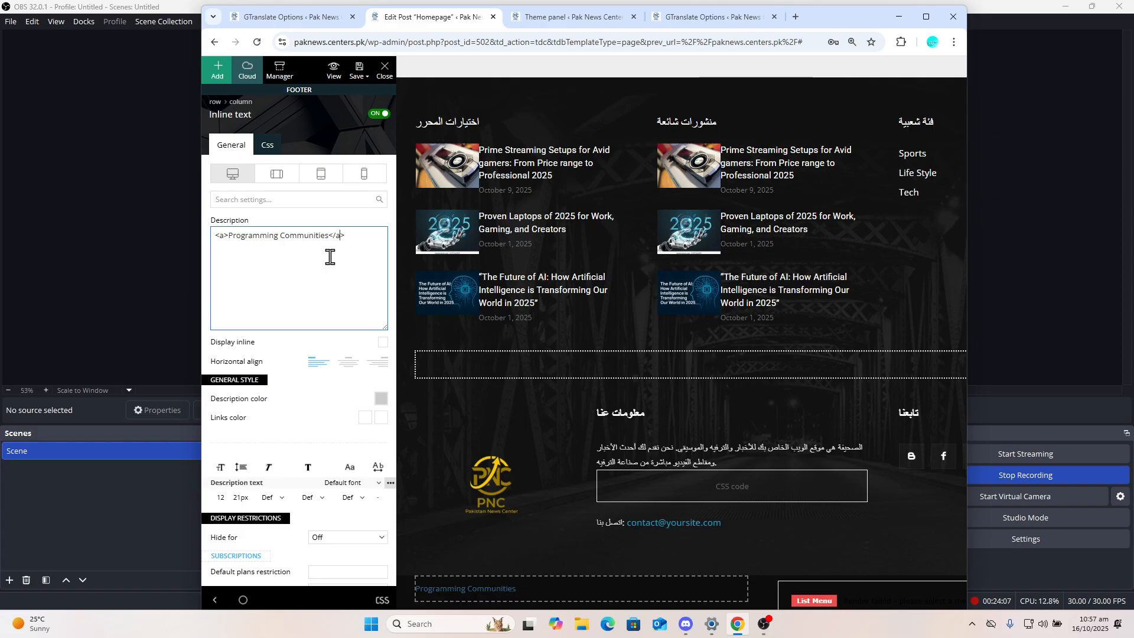
Add an empty href="" attribute to the opening anchor tag in the footer description
{"action": "key", "text": "Left"}
{"action": "key", "text": "Left"}
{"action": "key", "text": "Left"}
{"action": "key", "text": "Left"}
{"action": "key", "text": "Left"}
{"action": "key", "text": "Left"}
{"action": "key", "text": "Left"}
{"action": "key", "text": "Left"}
{"action": "key", "text": "Left"}
{"action": "key", "text": "Left"}
{"action": "key", "text": "Left"}
{"action": "key", "text": "Left"}
{"action": "key", "text": "Left"}
{"action": "key", "text": "Left"}
{"action": "key", "text": "Left"}
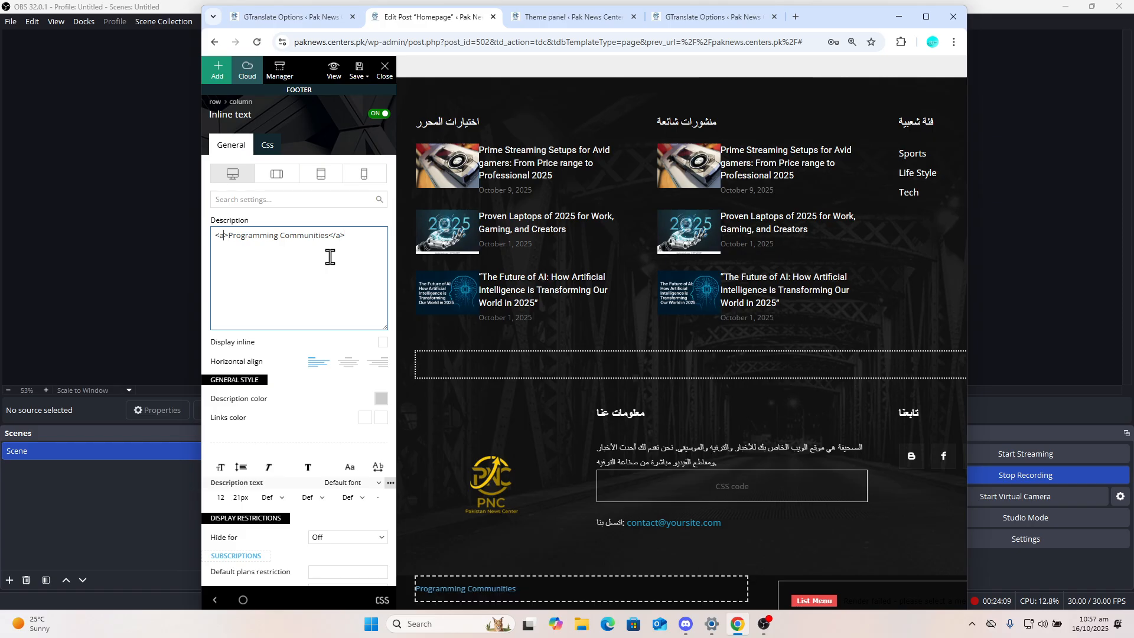
{"action": "key", "text": "Left"}
{"action": "key", "text": "Left"}
{"action": "key", "text": "Left"}
{"action": "key", "text": "Left"}
{"action": "key", "text": "Left"}
{"action": "key", "text": "Left"}
{"action": "key", "text": "Left"}
{"action": "key", "text": "Left"}
{"action": "key", "text": "Left"}
{"action": "type", "text": "href=\"\""}
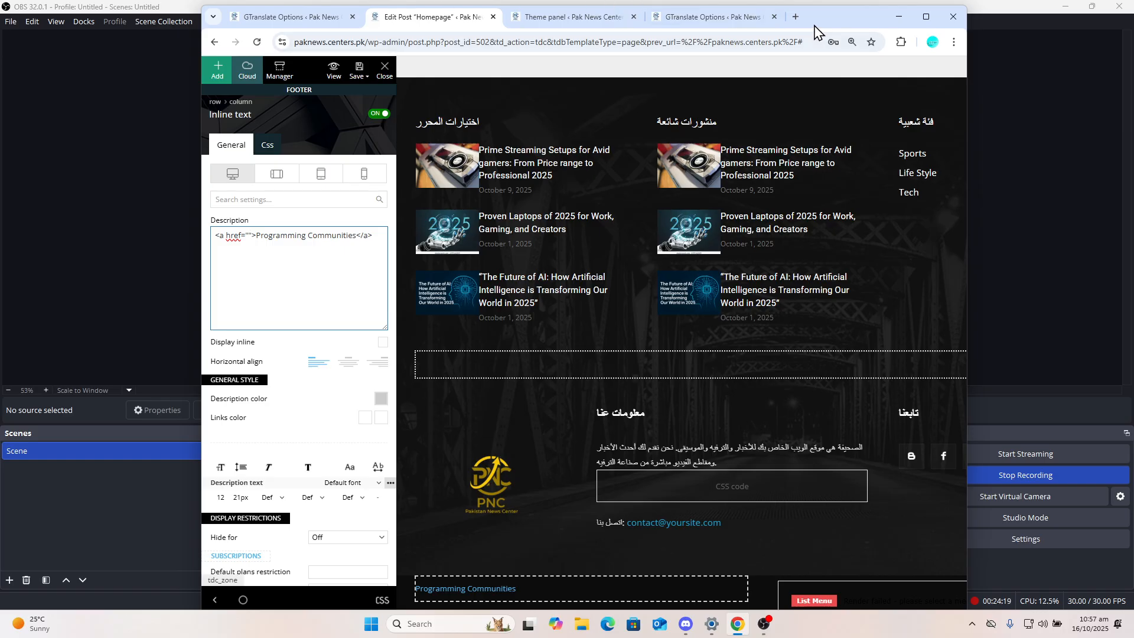
Search Google for "programming communities" in a new browser tab
{"action": "left_click", "coordinate": [796, 16]}
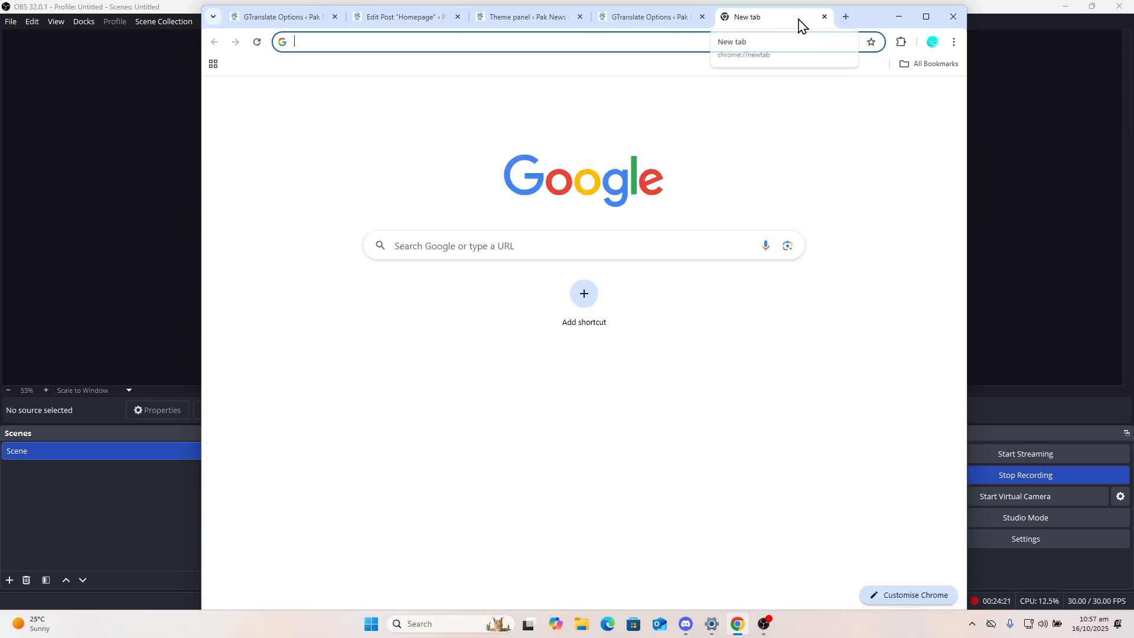
{"action": "type", "text": "prog"}
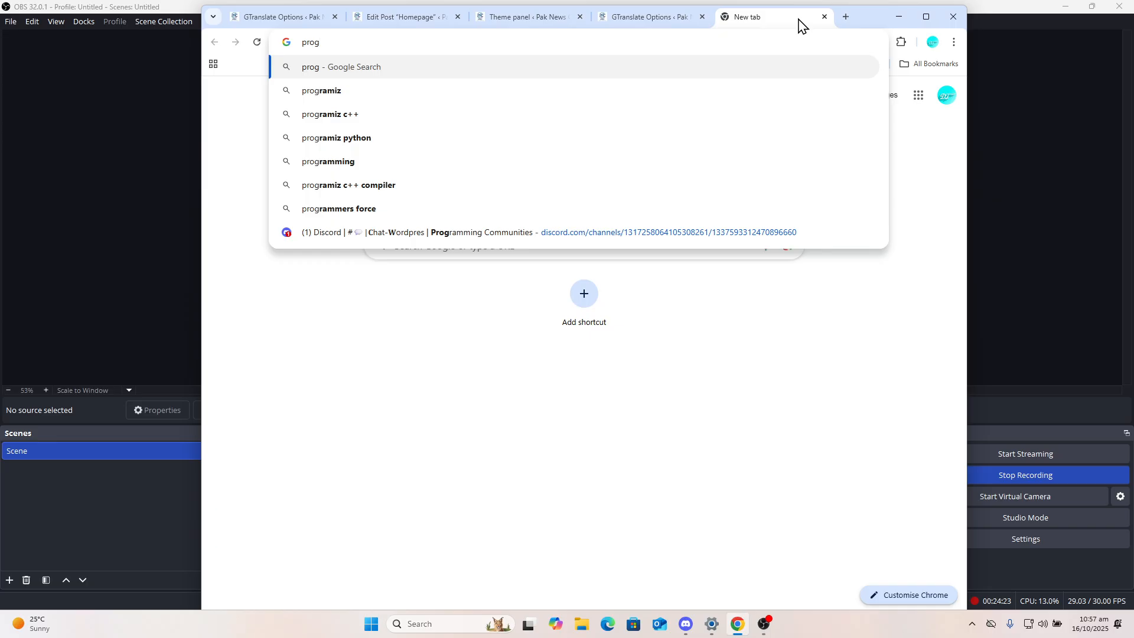
{"action": "type", "text": "ramming"}
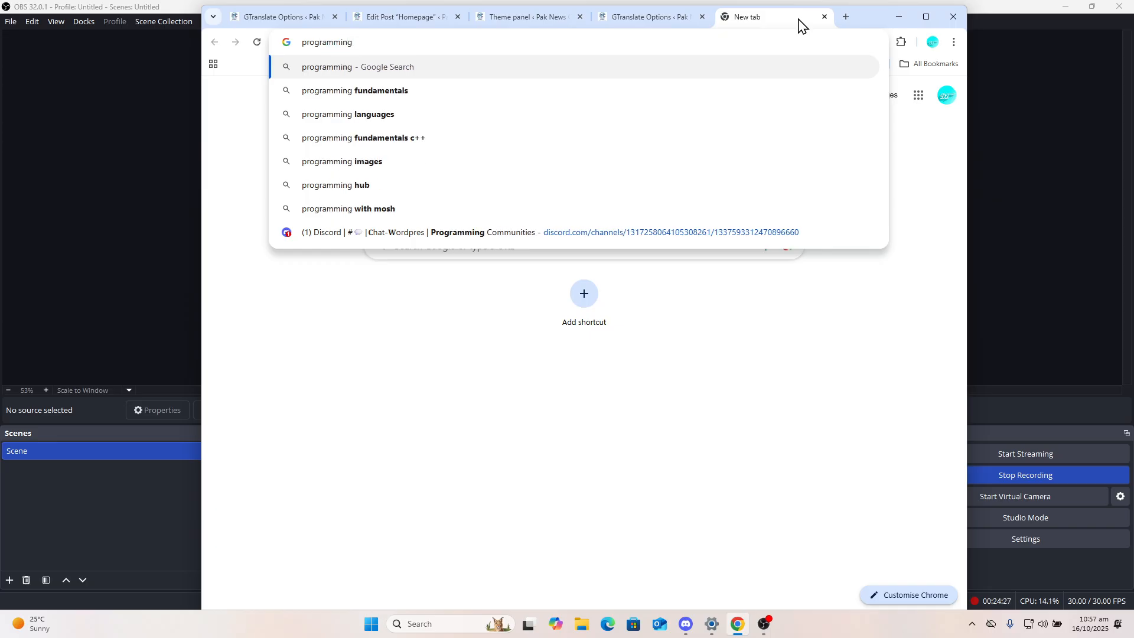
{"action": "type", "text": "commu"}
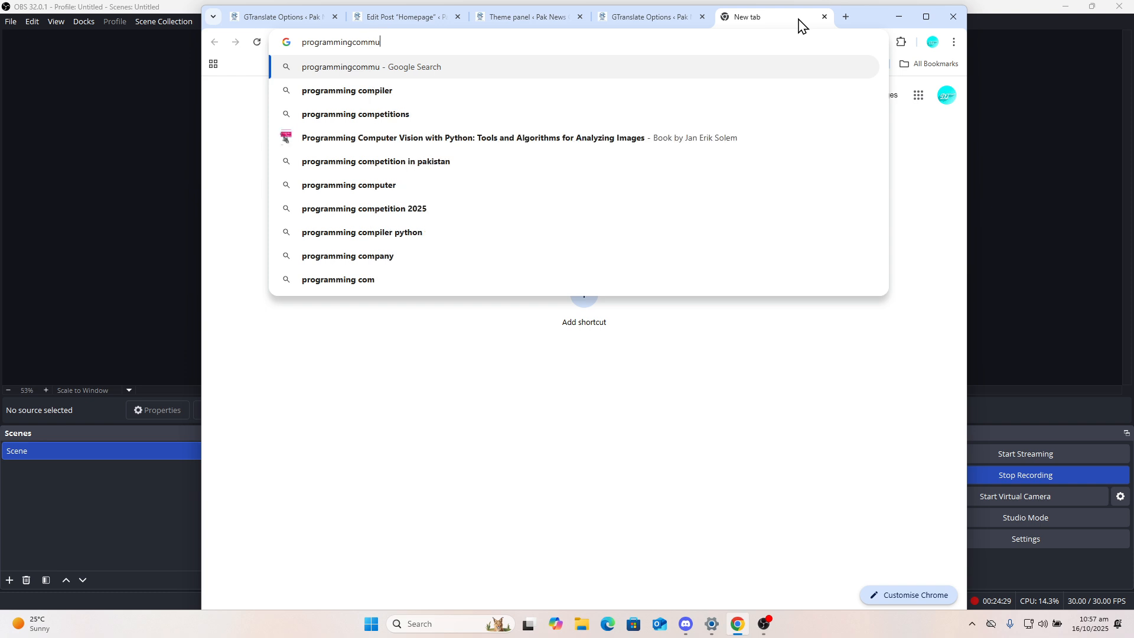
{"action": "type", "text": "nitie"}
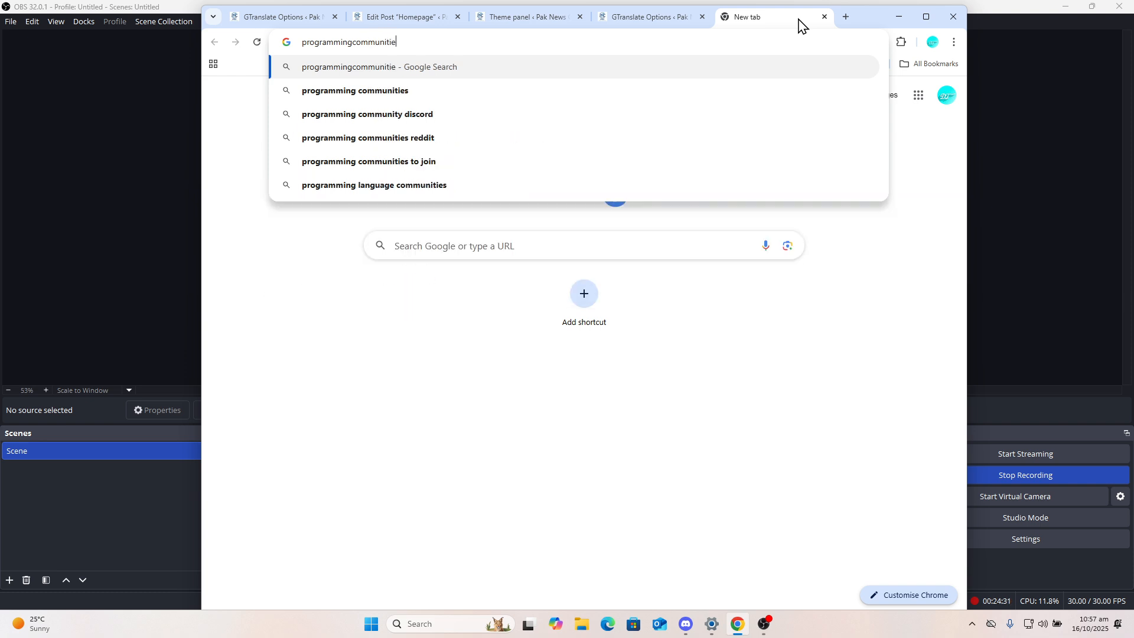
{"action": "key", "text": "Down"}
{"action": "key", "text": "Return"}
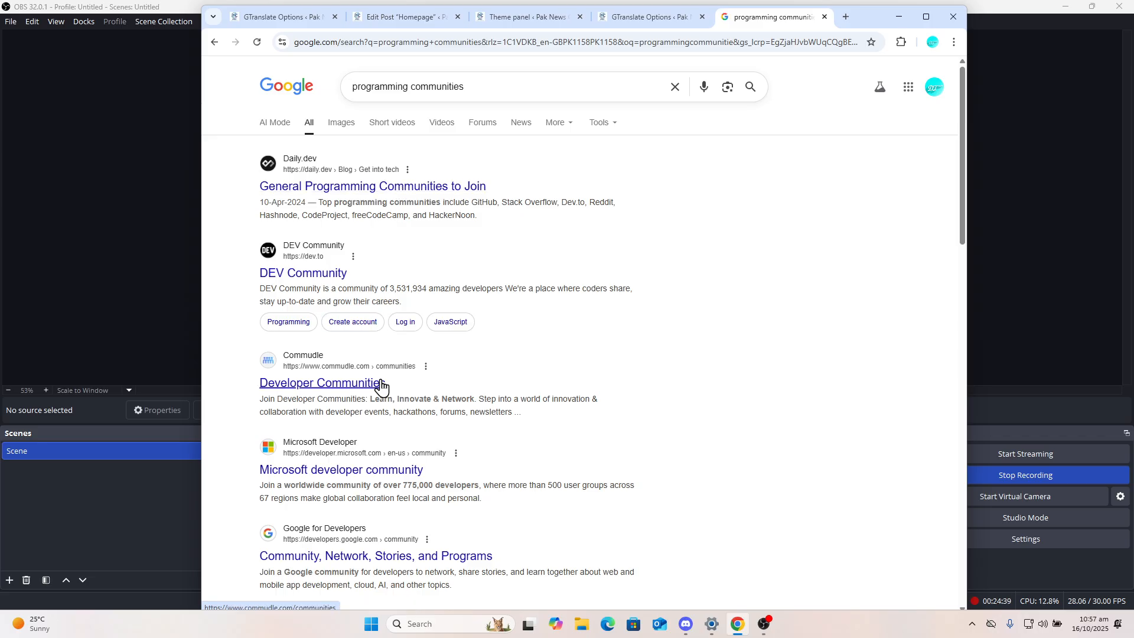
Check the Discord app, minimize it, and return to the homepage footer editor in the browser
{"action": "left_click", "coordinate": [686, 625]}
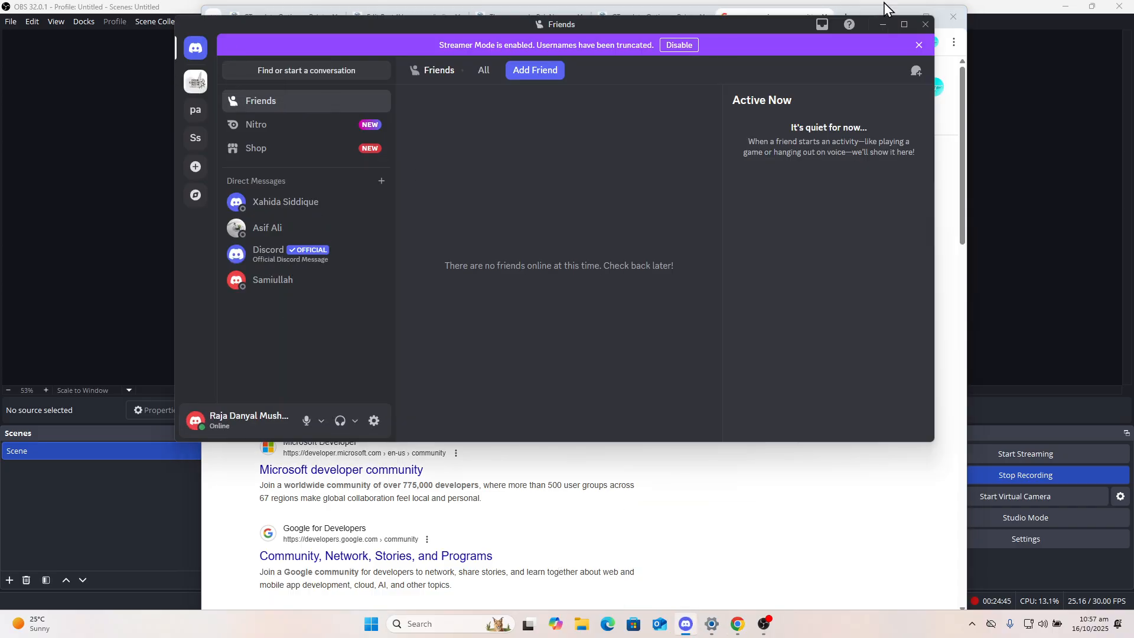
{"action": "left_click", "coordinate": [882, 24]}
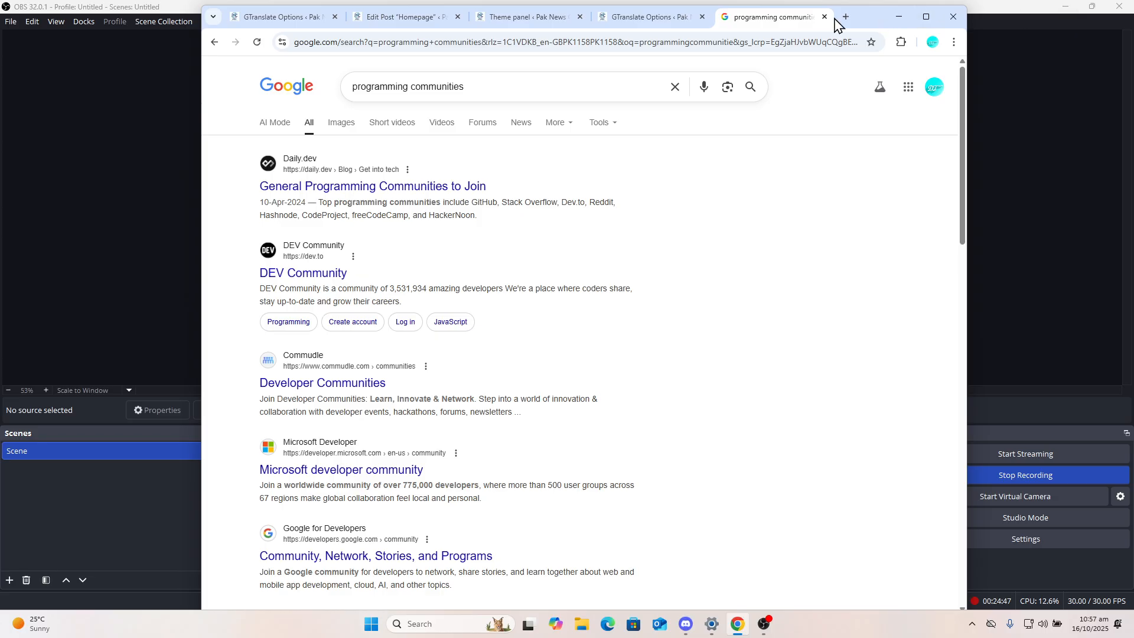
{"action": "left_click", "coordinate": [264, 23]}
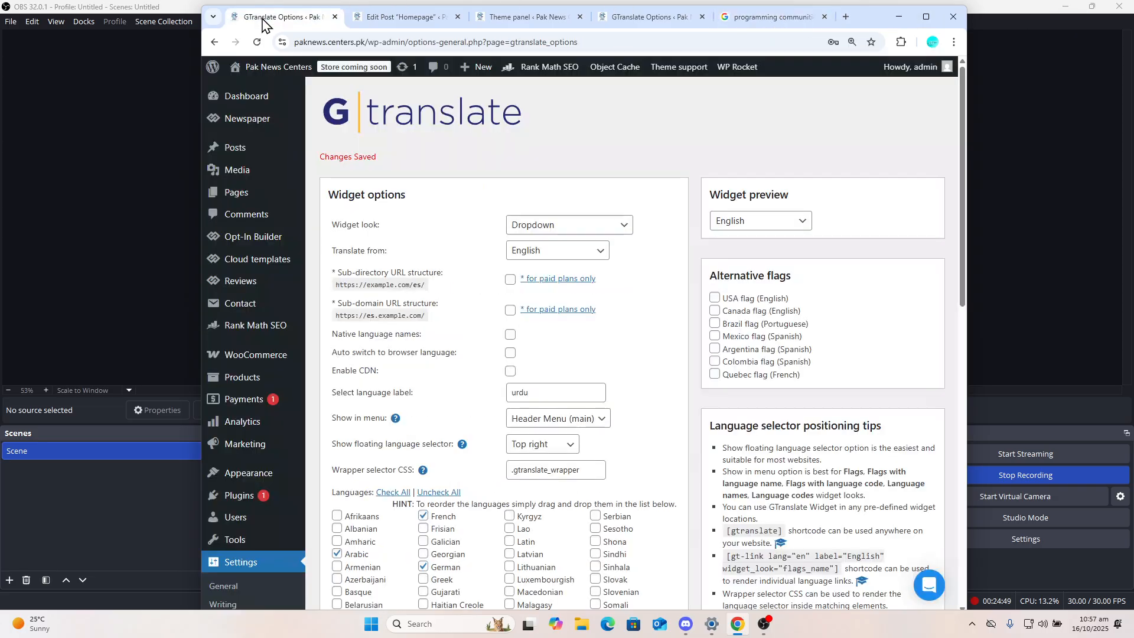
{"action": "left_click", "coordinate": [407, 21]}
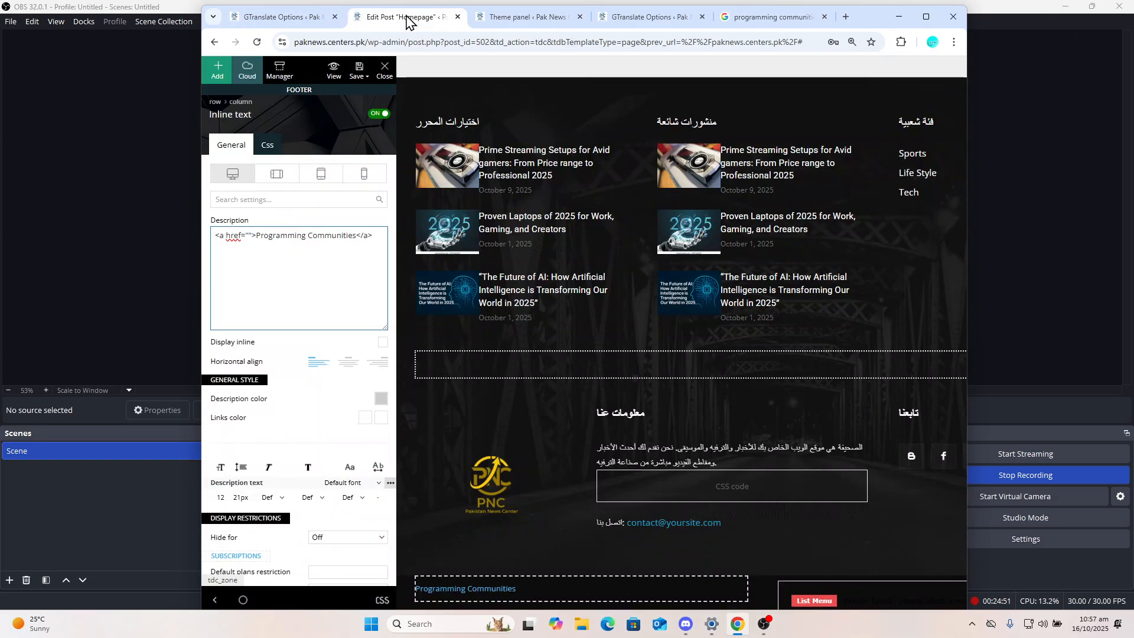
Replace the Arabic column title above the footer's site description with "Contact US"
{"action": "left_click", "coordinate": [696, 459]}
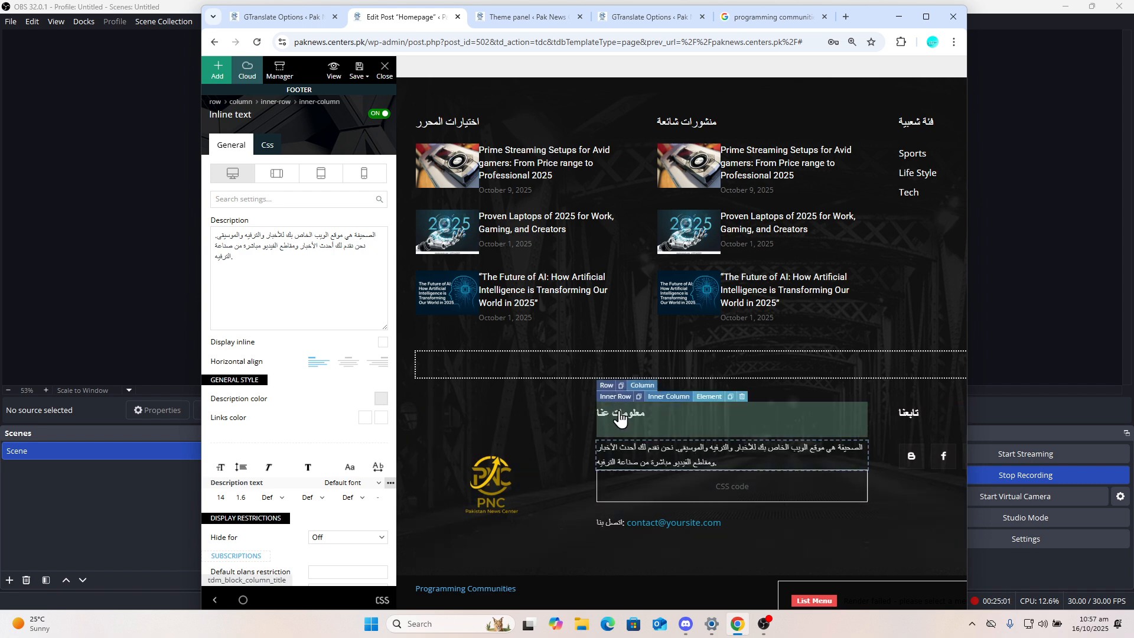
{"action": "left_click", "coordinate": [620, 418]}
{"action": "left_click", "coordinate": [304, 249]}
{"action": "key", "text": "ctrl+a"}
{"action": "type", "text": "Co"}
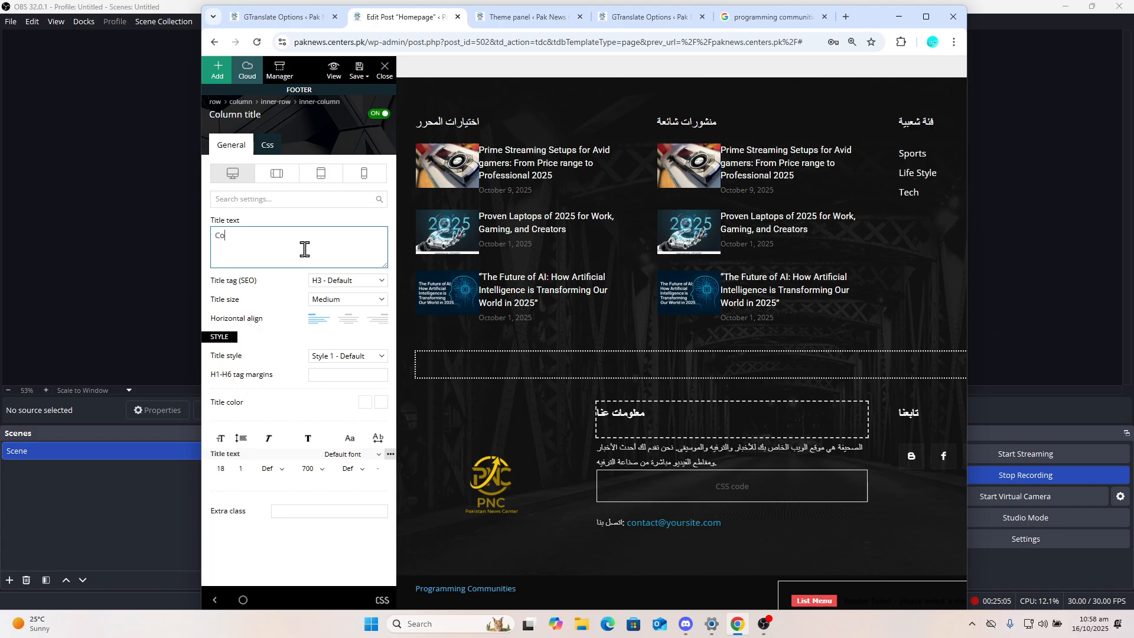
{"action": "type", "text": "ntact US"}
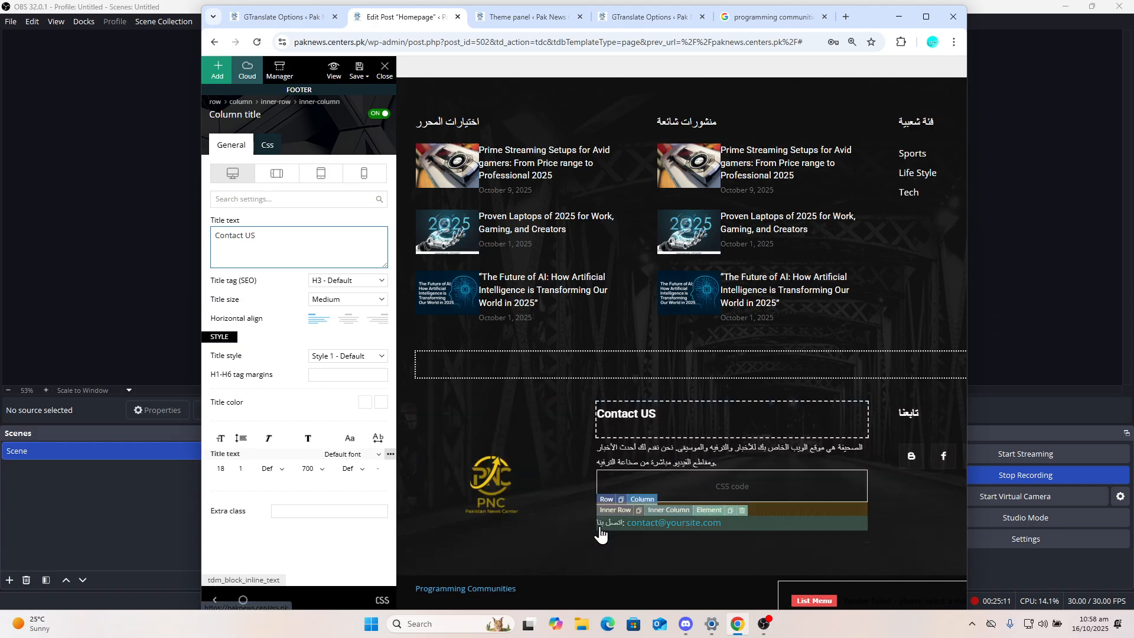
Replace the Arabic label before the footer's e-mail link with "PakNews Centers", keeping the link markup
{"action": "left_click", "coordinate": [600, 529]}
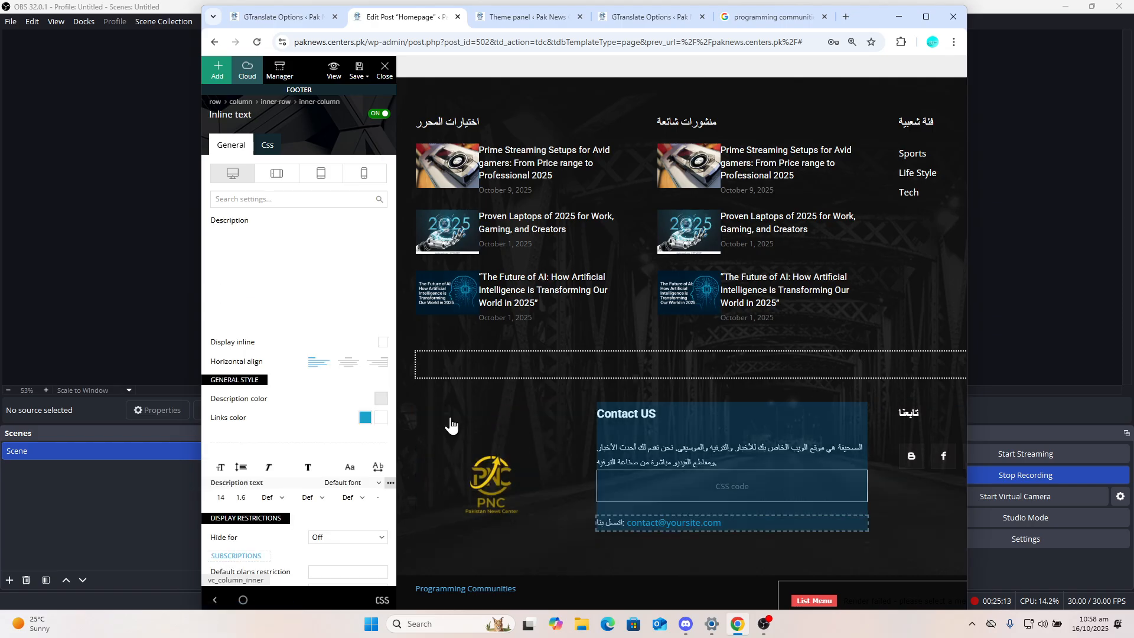
{"action": "left_click", "coordinate": [241, 237]}
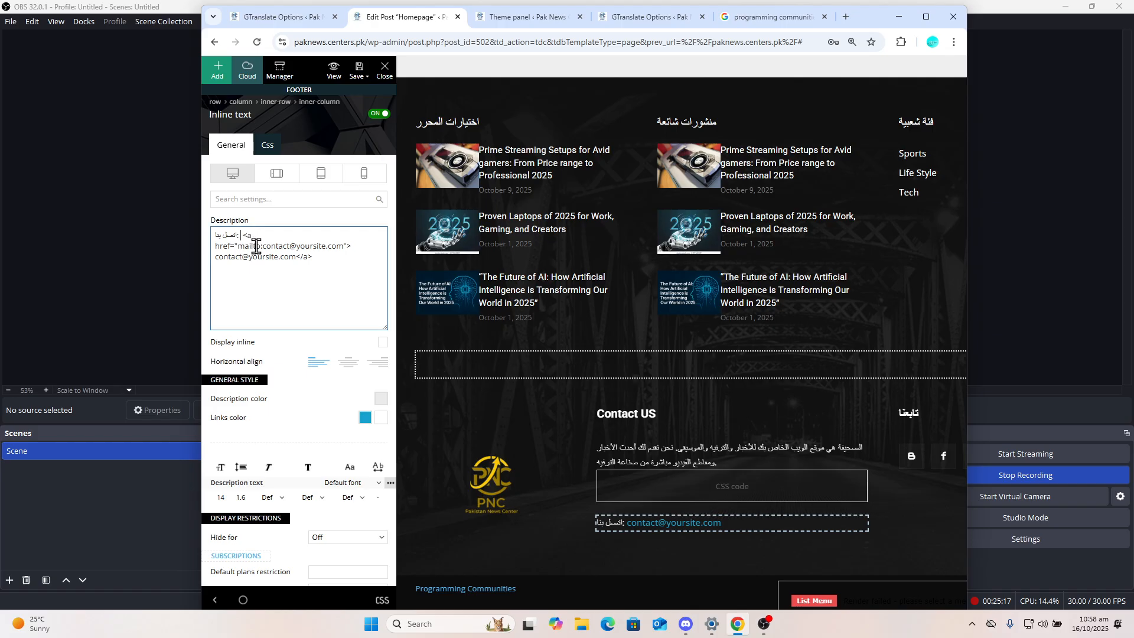
{"action": "key", "text": "shift+Home"}
{"action": "type", "text": "PAk"}
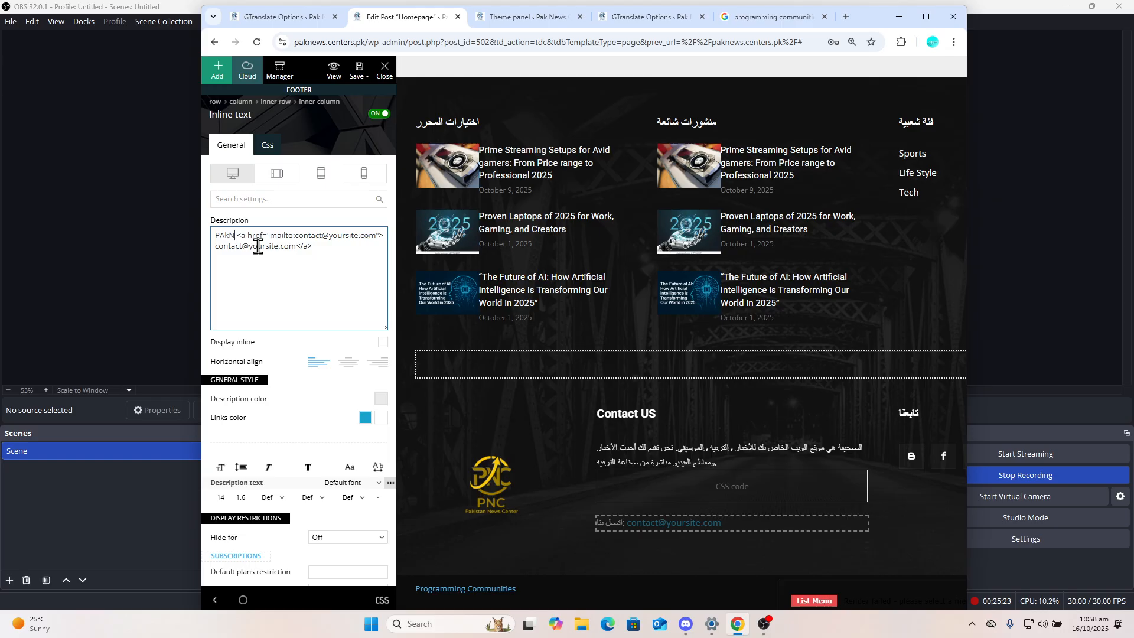
{"action": "type", "text": "News "}
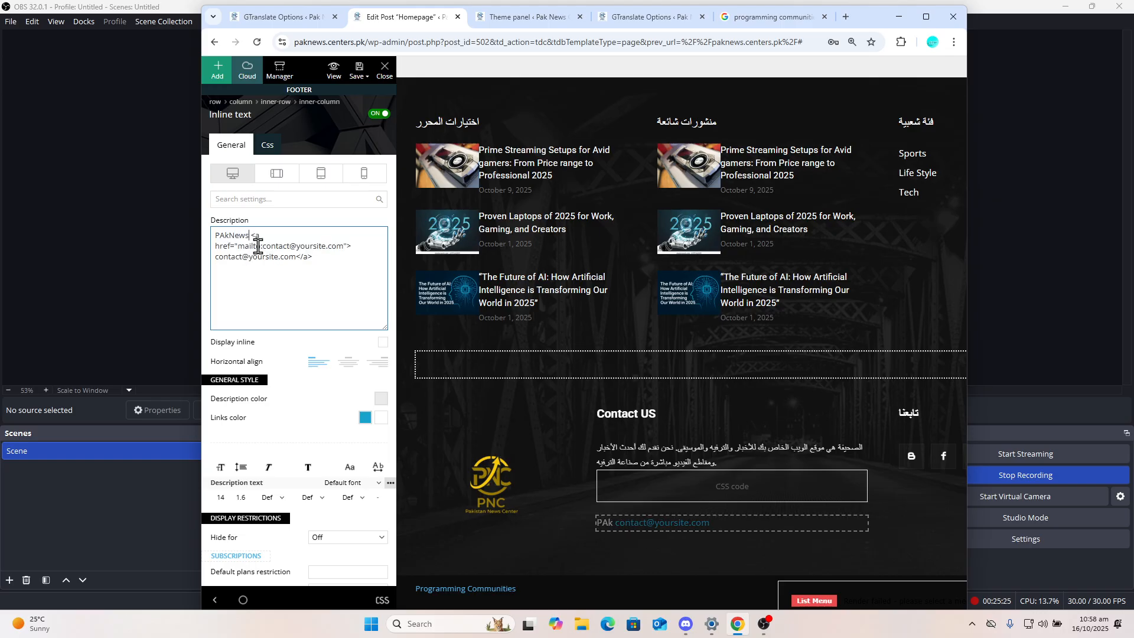
{"action": "type", "text": "Centers"}
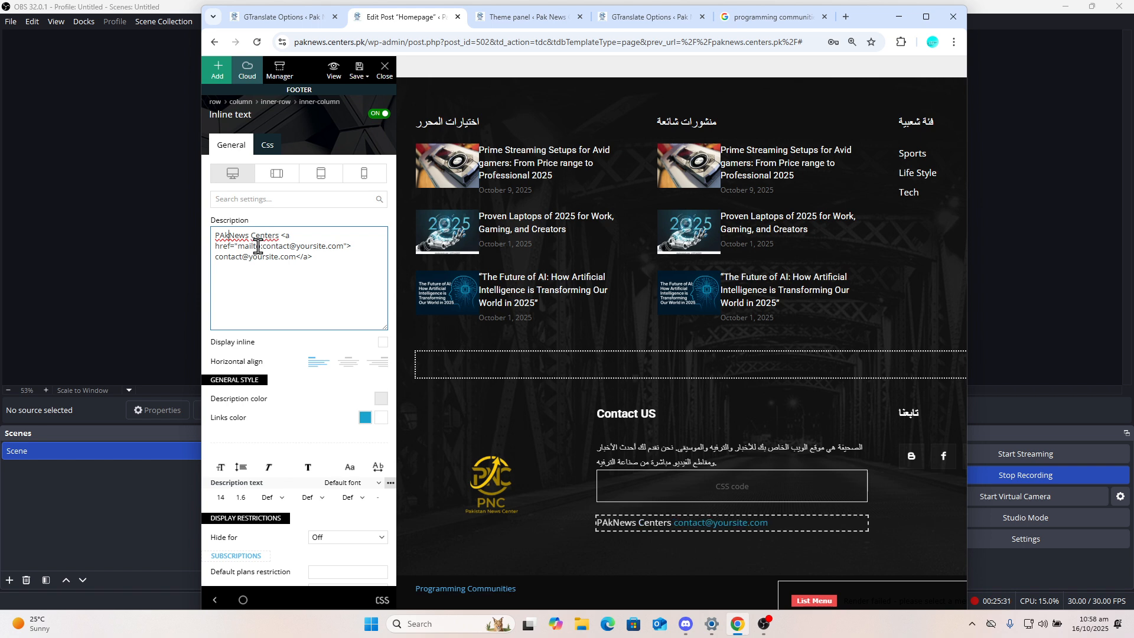
{"action": "key", "text": "BackSpace"}
{"action": "type", "text": "a"}
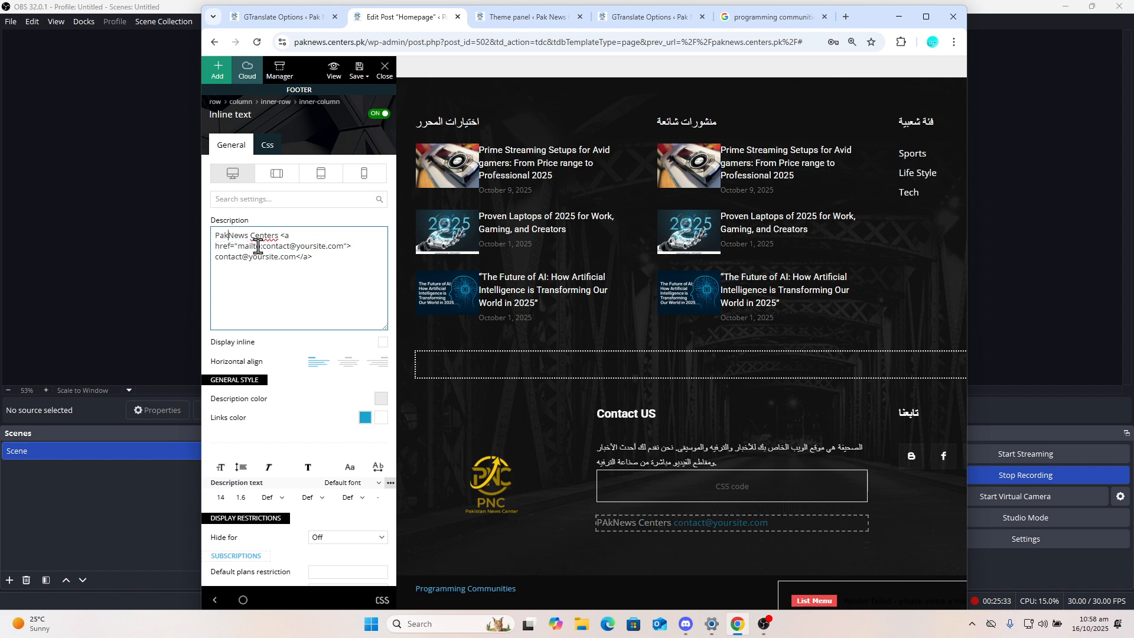
Correct the label before the footer's e-mail link to "Pak News Centres" and save all page parts
{"action": "double_click", "coordinate": [261, 238]}
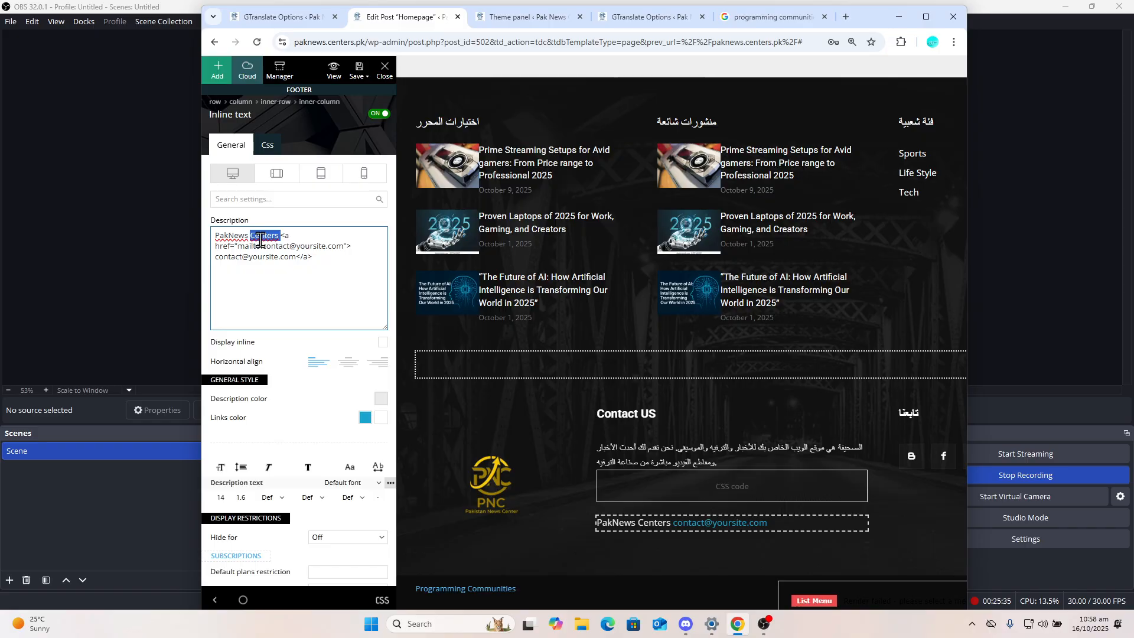
{"action": "right_click", "coordinate": [260, 237]}
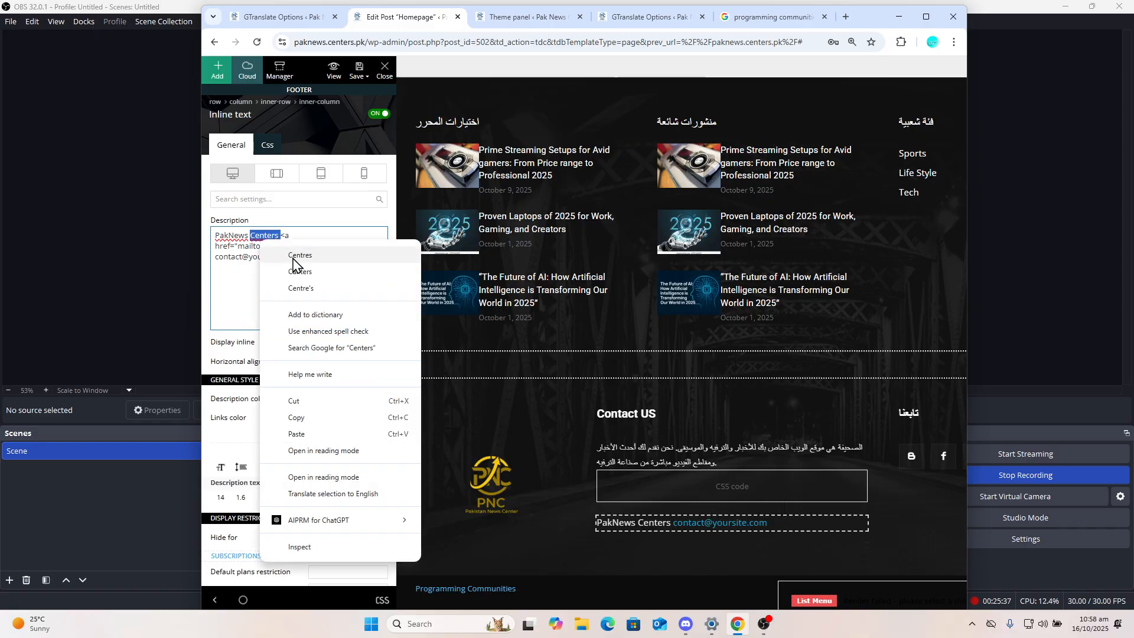
{"action": "left_click", "coordinate": [292, 256]}
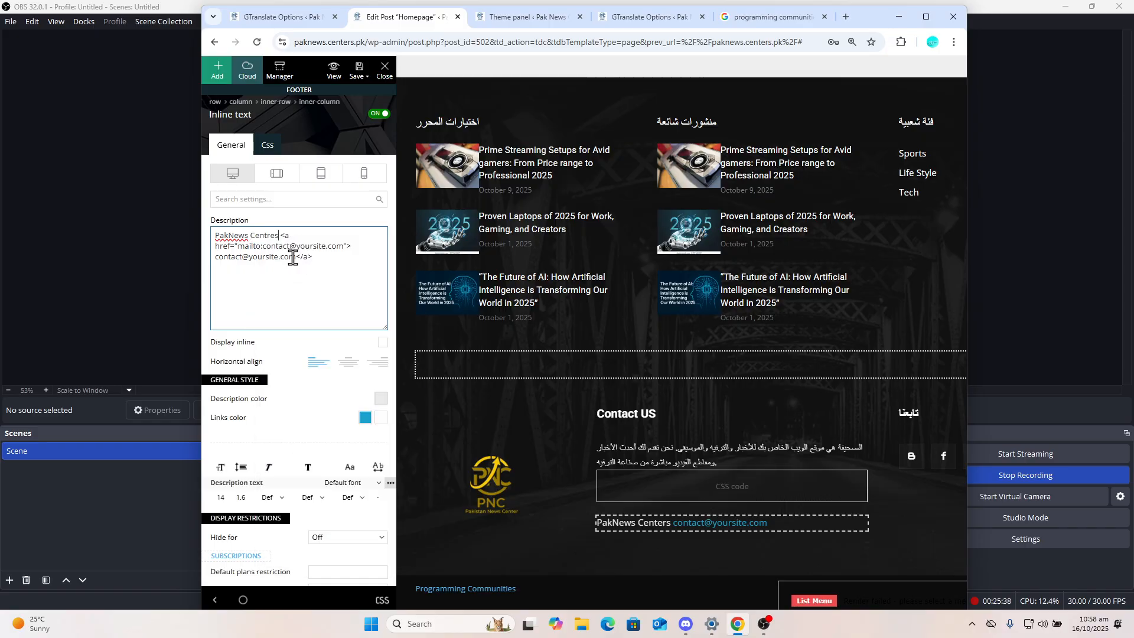
{"action": "left_click", "coordinate": [230, 236]}
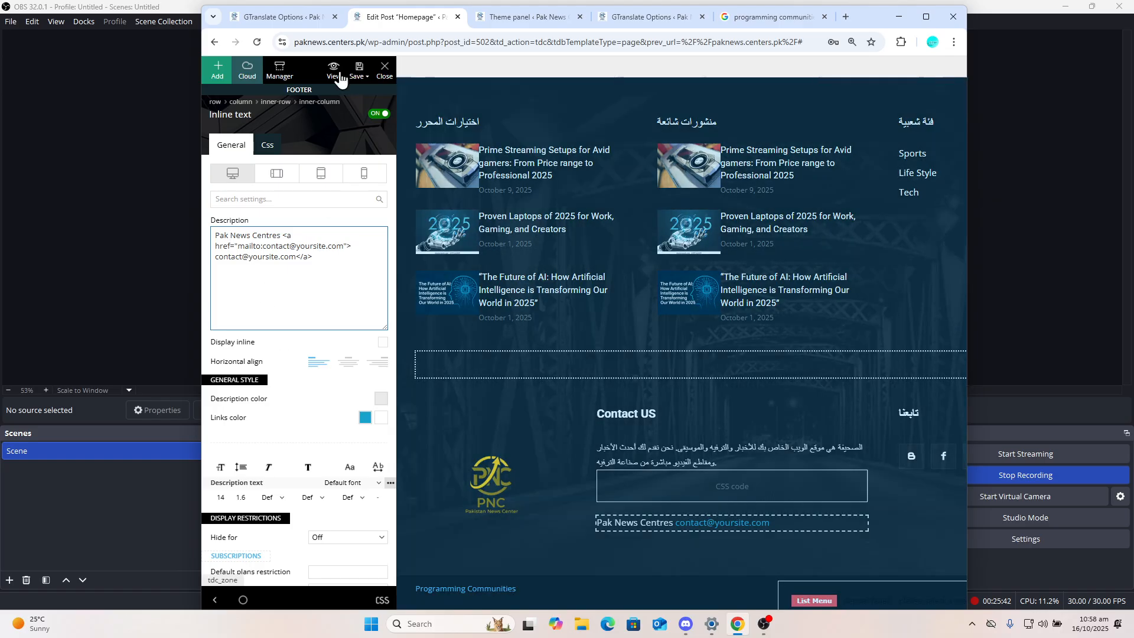
{"action": "mouse_move", "coordinate": [359, 71]}
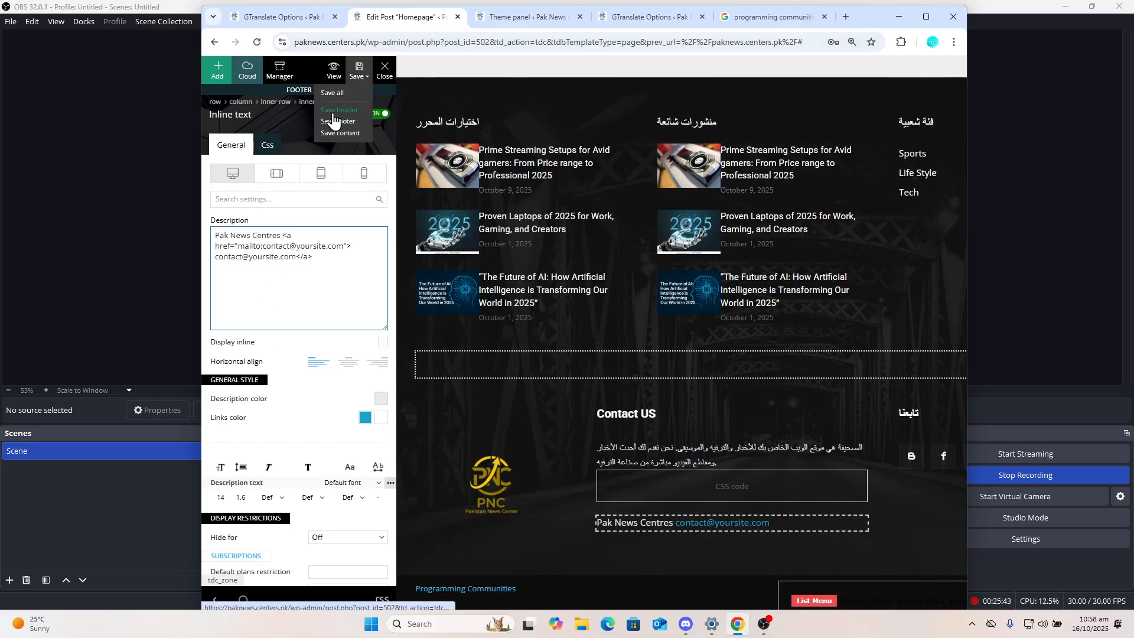
{"action": "left_click", "coordinate": [333, 95]}
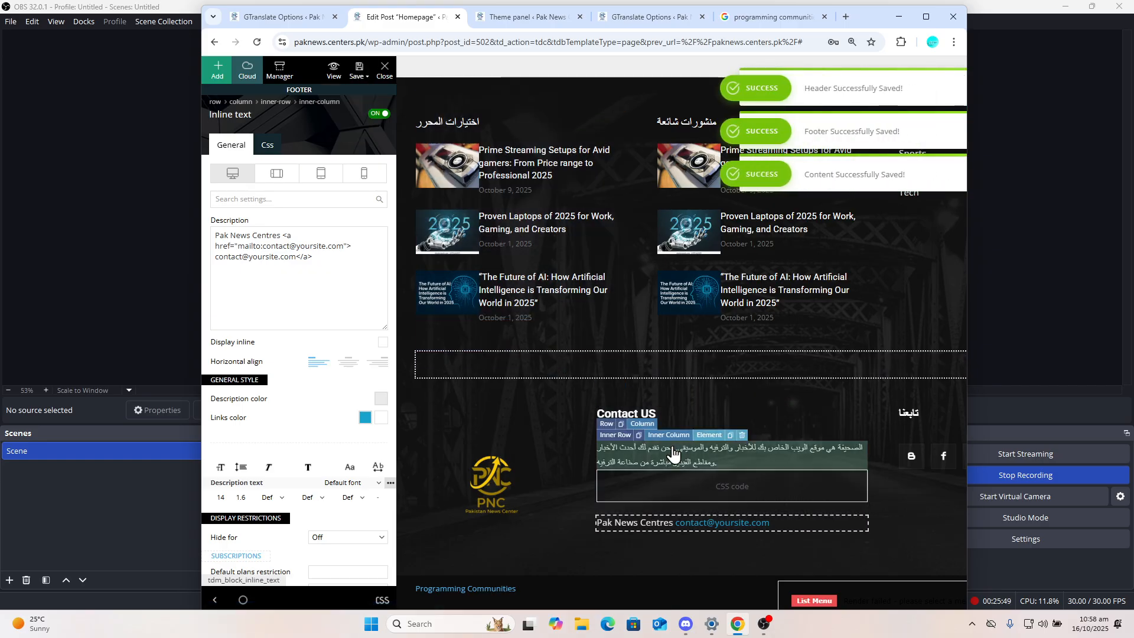
Replace the Arabic paragraph under the "Contact US" title with "Contact Form" and save all page parts
{"action": "left_click", "coordinate": [675, 458]}
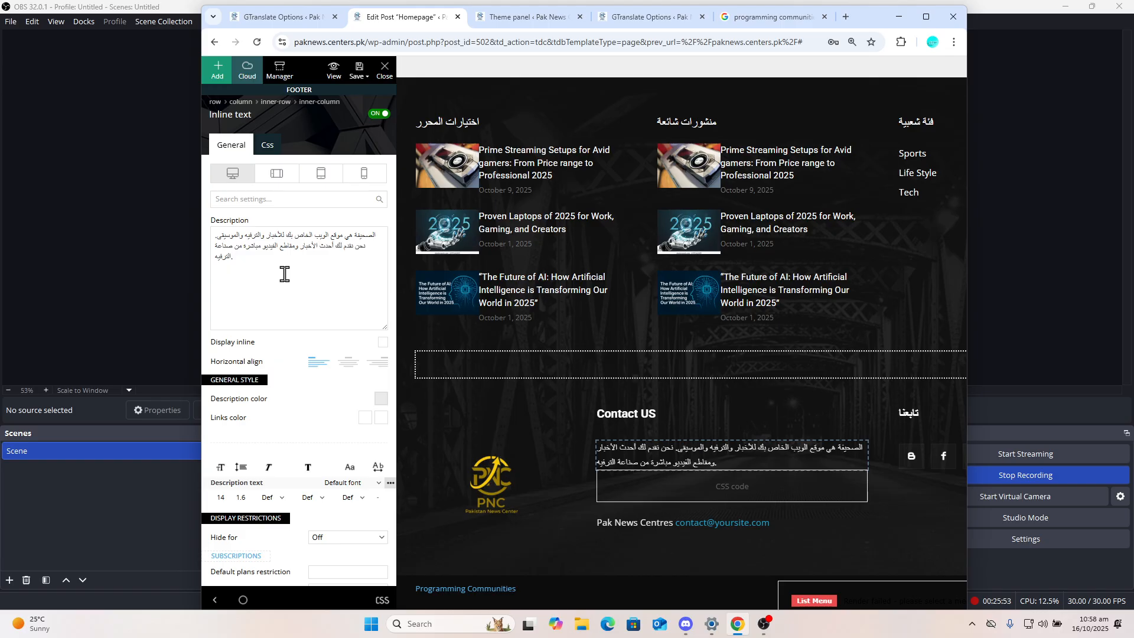
{"action": "left_click", "coordinate": [284, 274]}
{"action": "key", "text": "ctrl+a"}
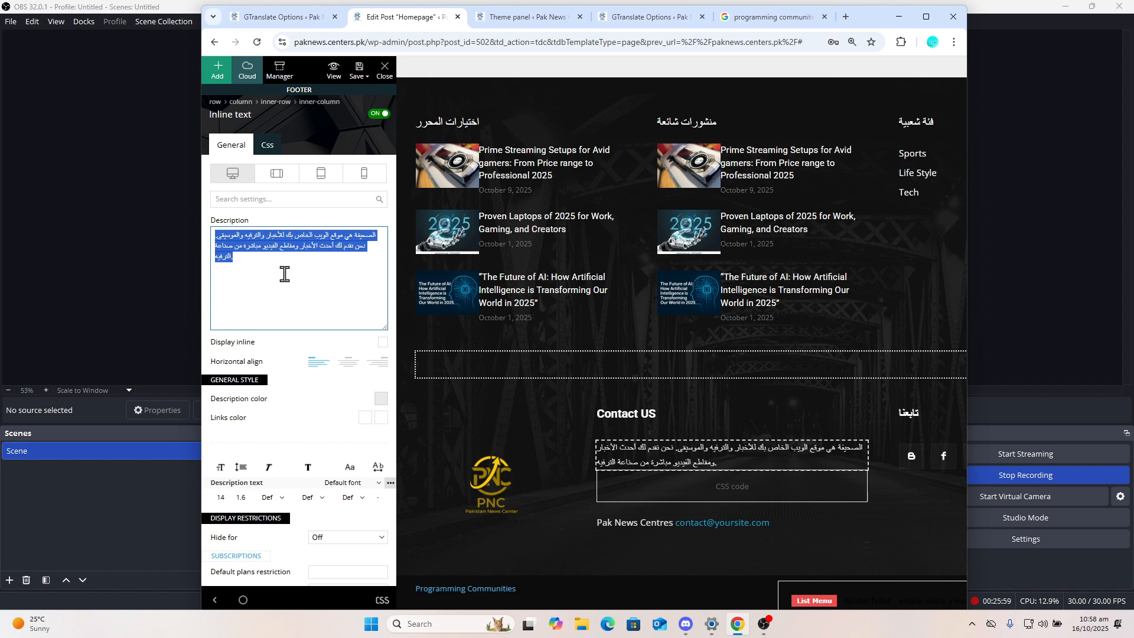
{"action": "type", "text": "COntact"}
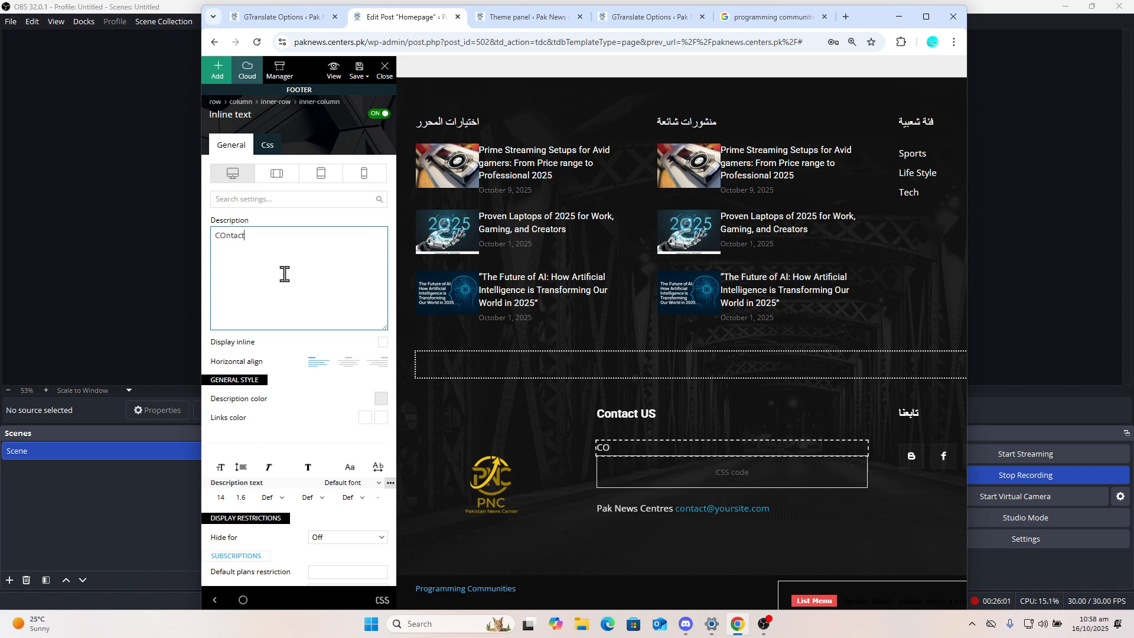
{"action": "type", "text": " FOrm"}
{"action": "key", "text": "BackSpace"}
{"action": "type", "text": "o"}
{"action": "key", "text": "Right"}
{"action": "key", "text": "Right"}
{"action": "key", "text": "BackSpace"}
{"action": "type", "text": "o"}
{"action": "left_click", "coordinate": [342, 98]}
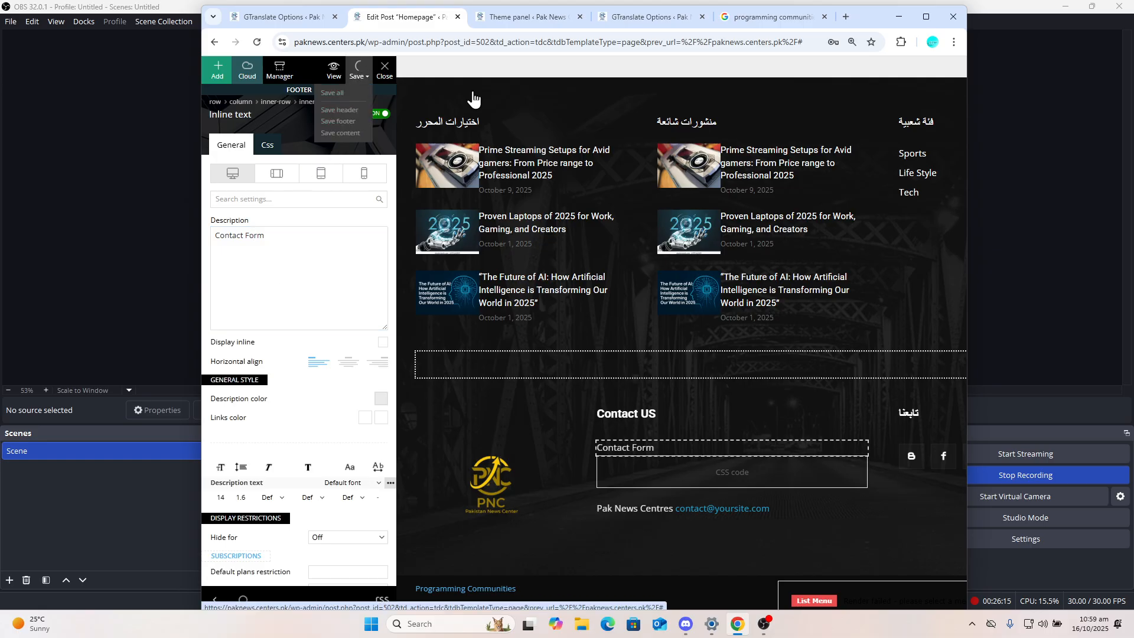
Replace the Arabic column title above the footer's social icons with "Social Media" and save all page parts
{"action": "left_click", "coordinate": [908, 415]}
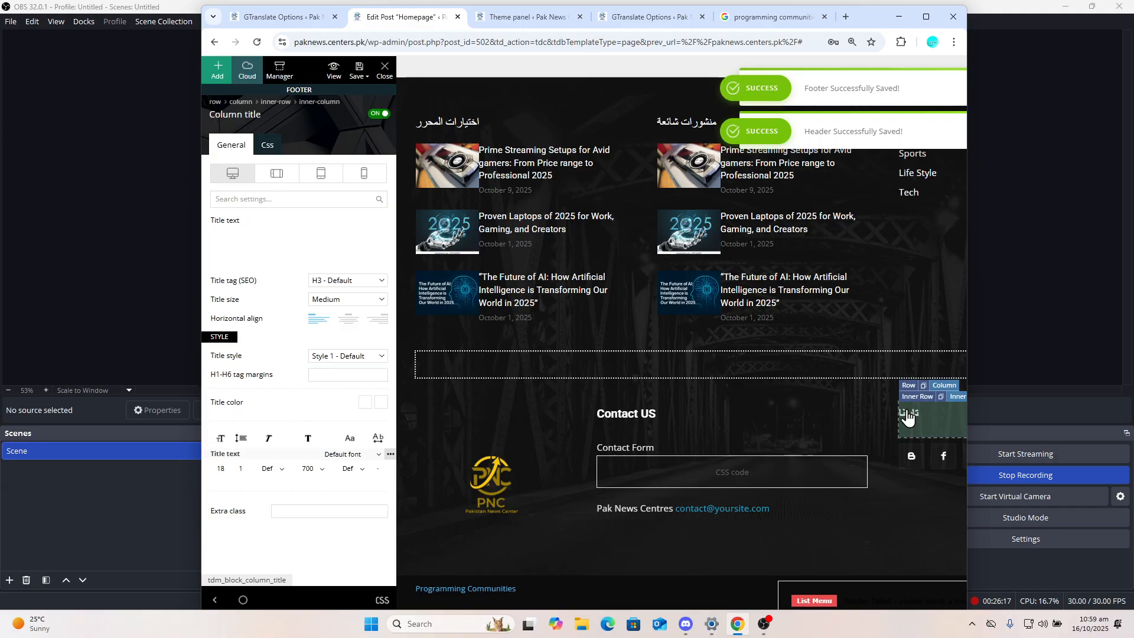
{"action": "left_click", "coordinate": [269, 245]}
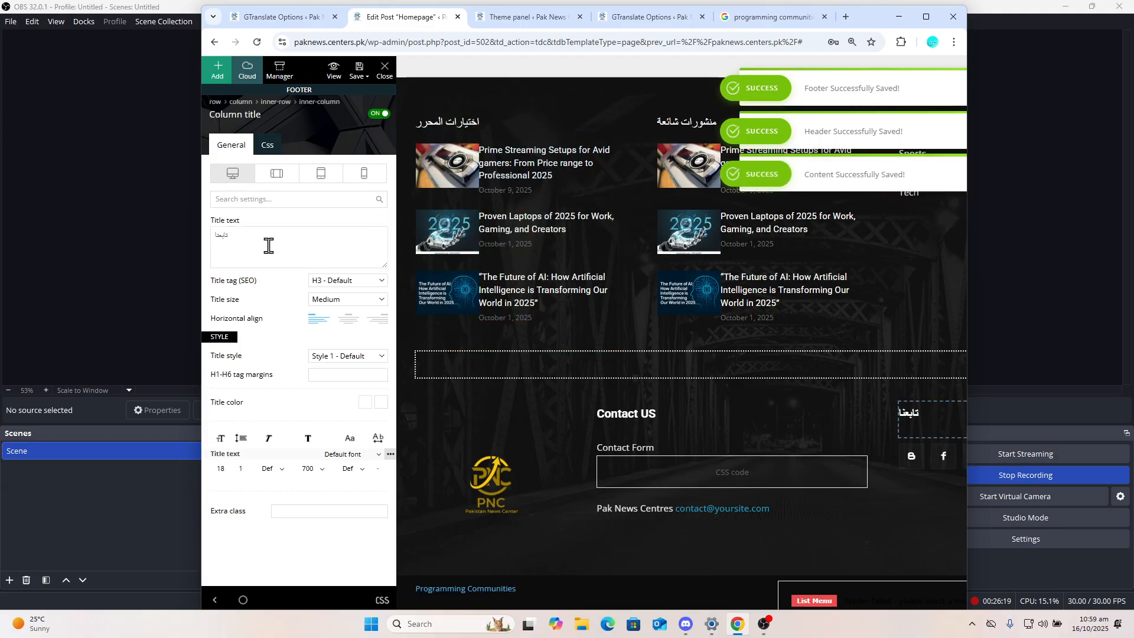
{"action": "key", "text": "ctrl+a"}
{"action": "type", "text": "S"}
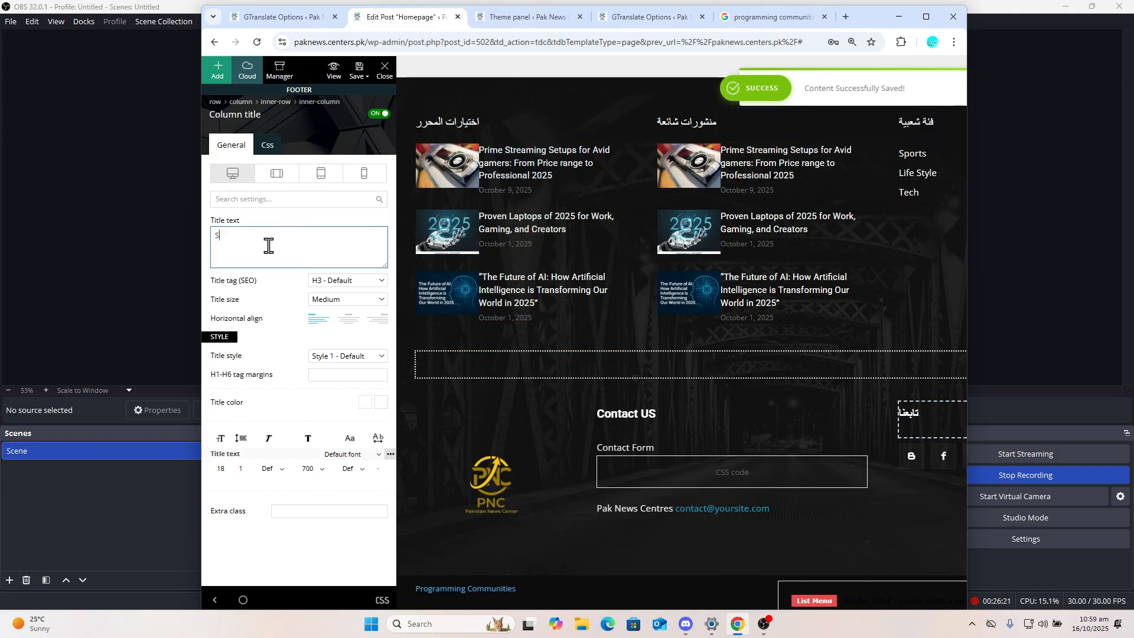
{"action": "type", "text": "ocial Media"}
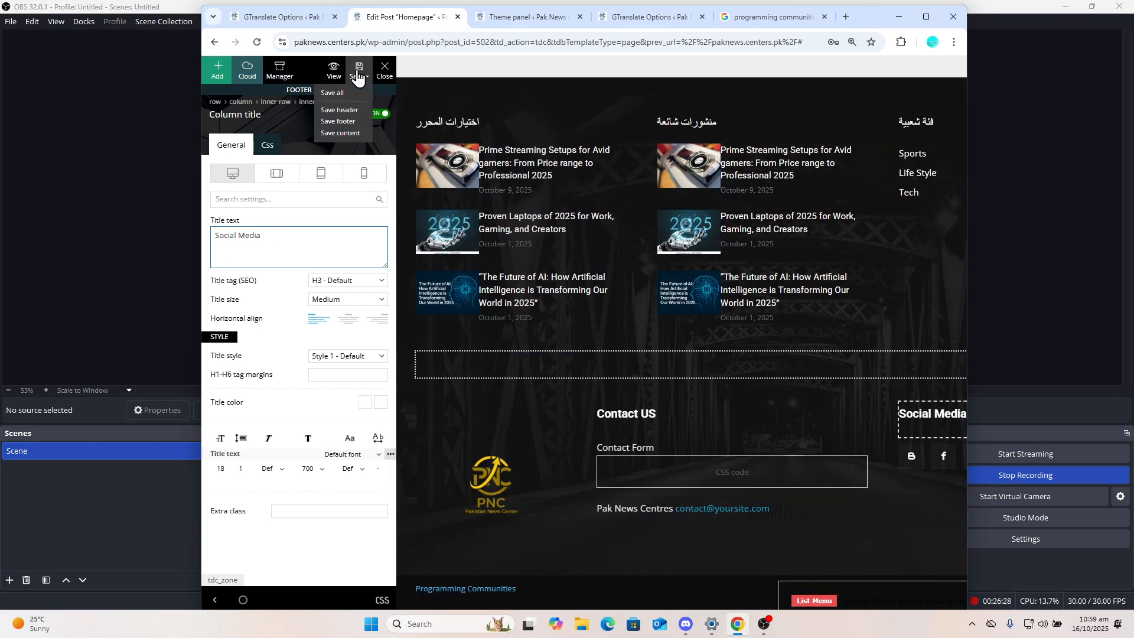
{"action": "left_click", "coordinate": [345, 94]}
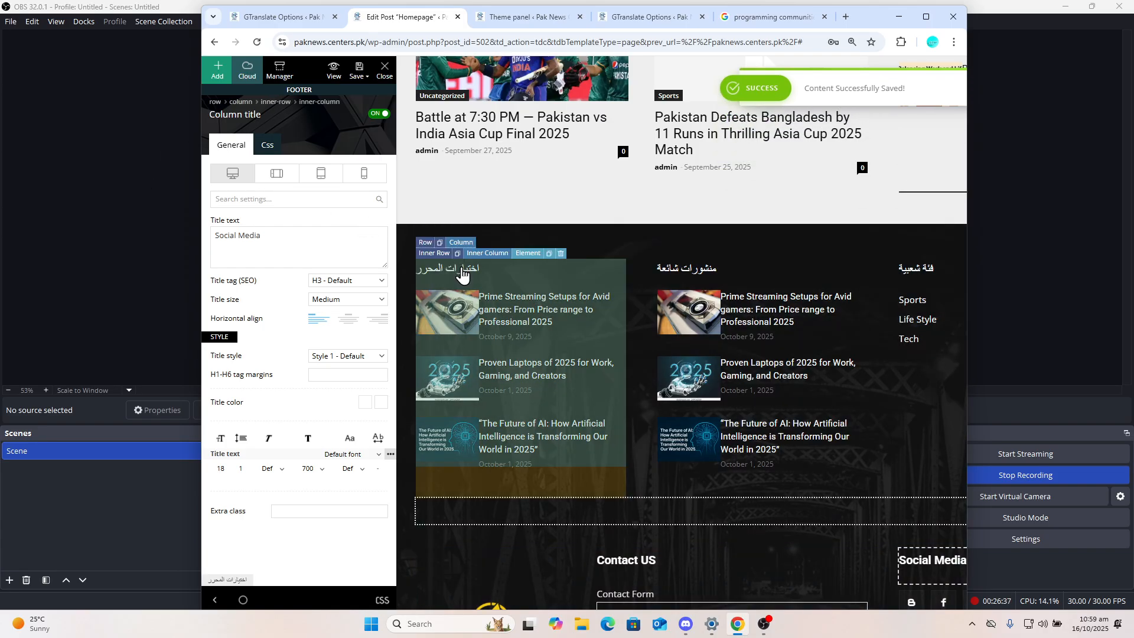
Replace the Arabic title of the footer's first posts block with "Popular Posts"
{"action": "left_click", "coordinate": [462, 273]}
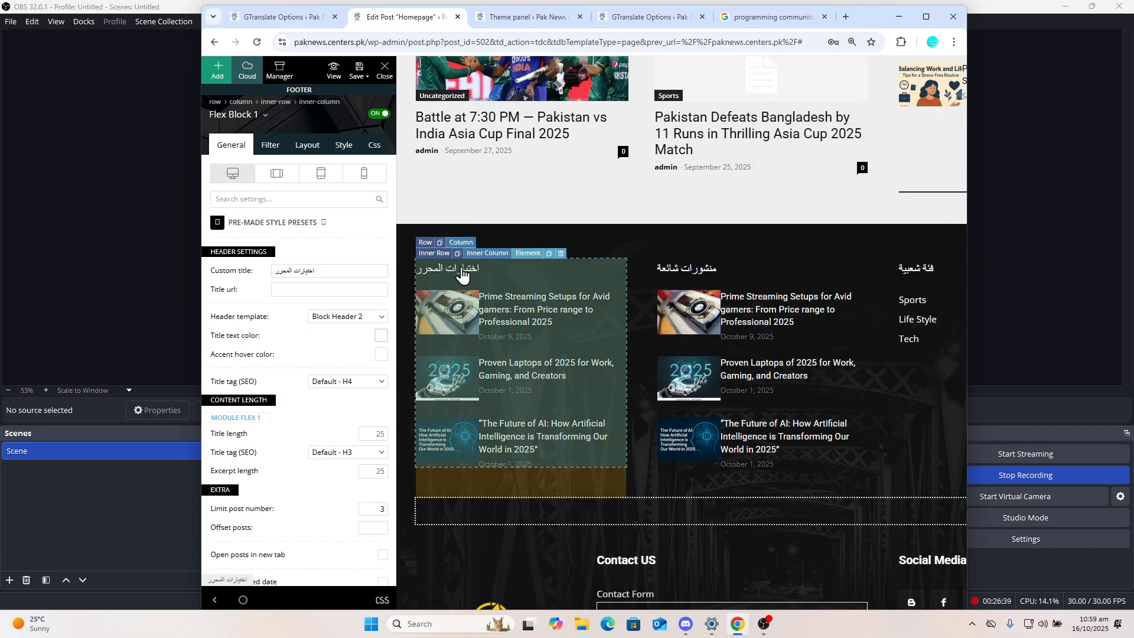
{"action": "left_click", "coordinate": [328, 270]}
{"action": "key", "text": "ctrl+a"}
{"action": "type", "text": "Popular"}
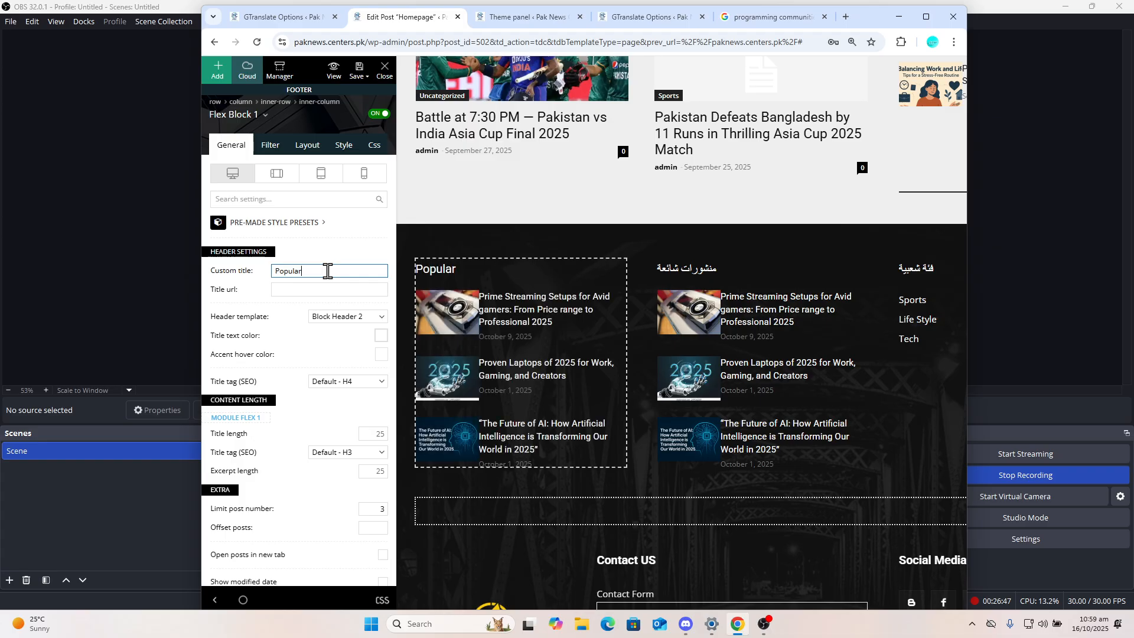
{"action": "type", "text": " Posts"}
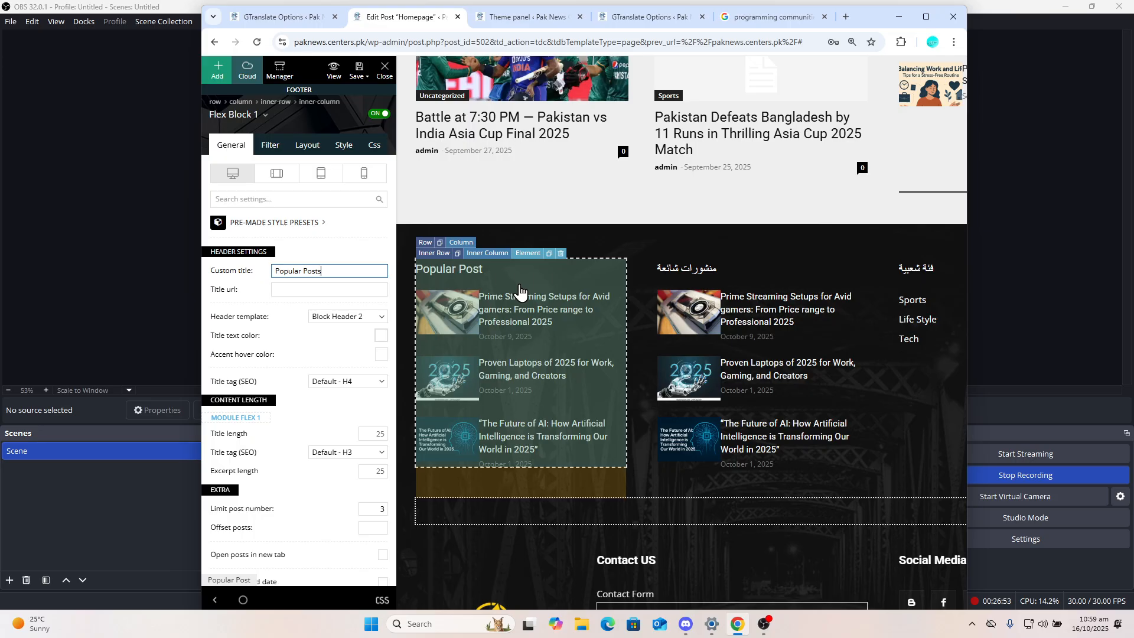
Replace the Arabic title of the footer's middle posts block with "Recent Posts"
{"action": "left_click", "coordinate": [714, 288]}
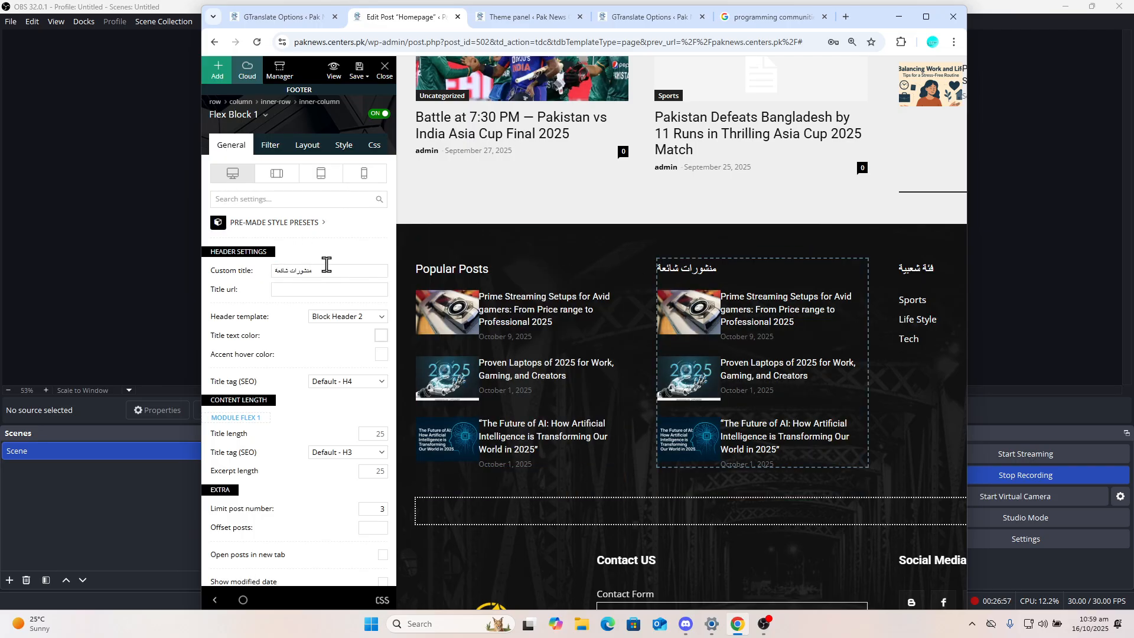
{"action": "key", "text": "ctrl+a"}
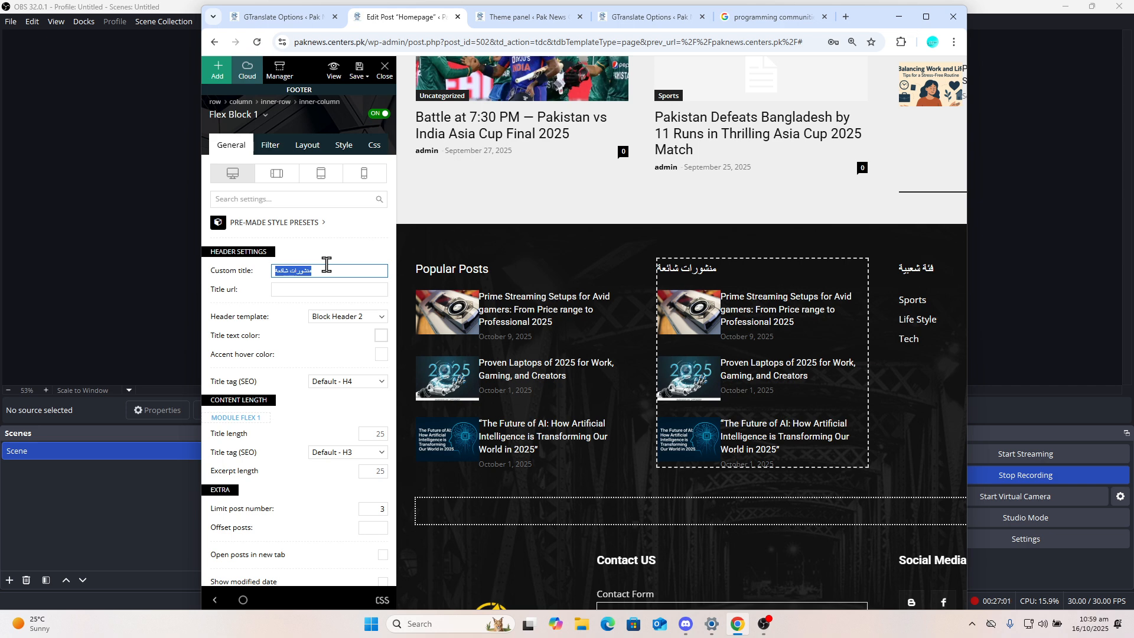
{"action": "type", "text": "Recent Pos"}
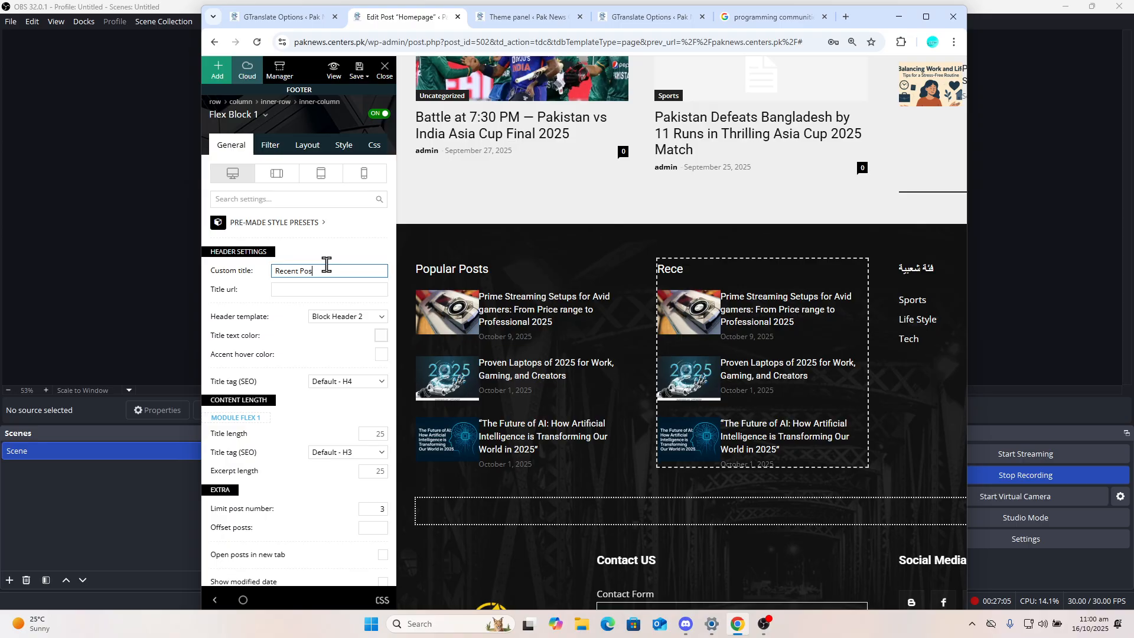
{"action": "type", "text": "ts"}
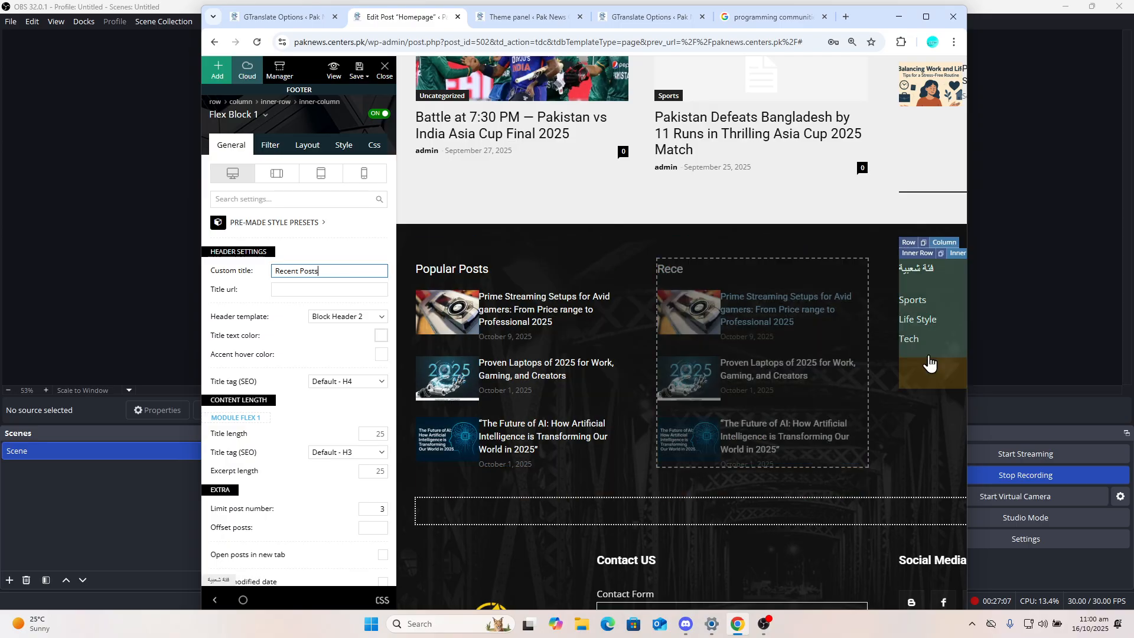
Replace the Arabic title of the footer's popular category block with "Categories" and save all page parts
{"action": "left_click", "coordinate": [923, 276]}
{"action": "left_click", "coordinate": [323, 242]}
{"action": "key", "text": "ctrl+a"}
{"action": "type", "text": "Ca"}
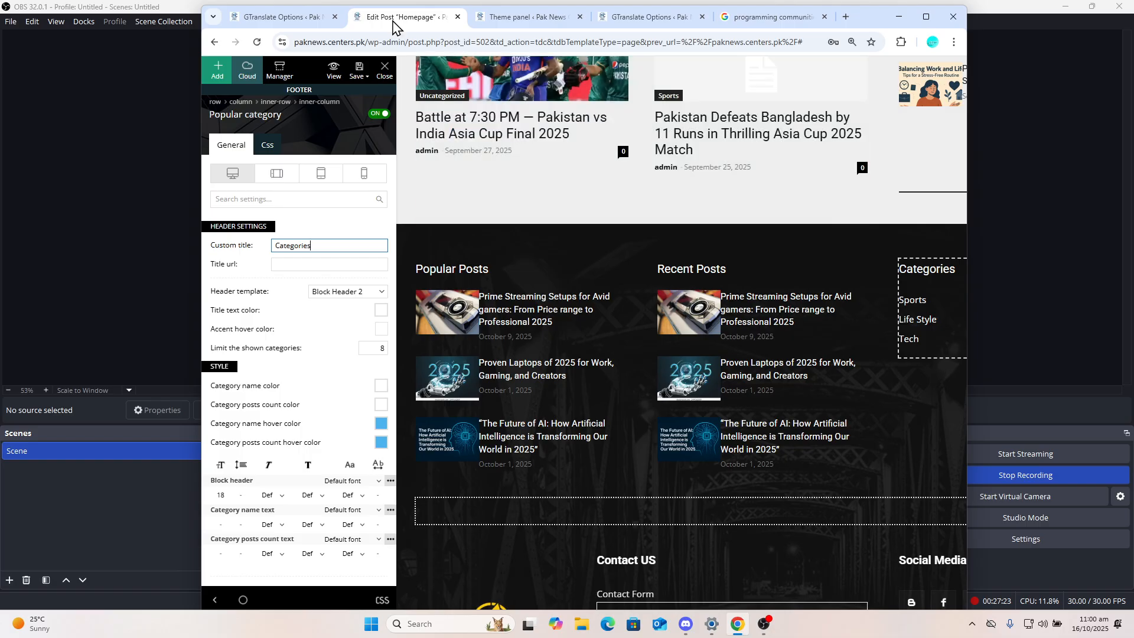
{"action": "mouse_move", "coordinate": [359, 72]}
{"action": "left_click", "coordinate": [341, 93]}
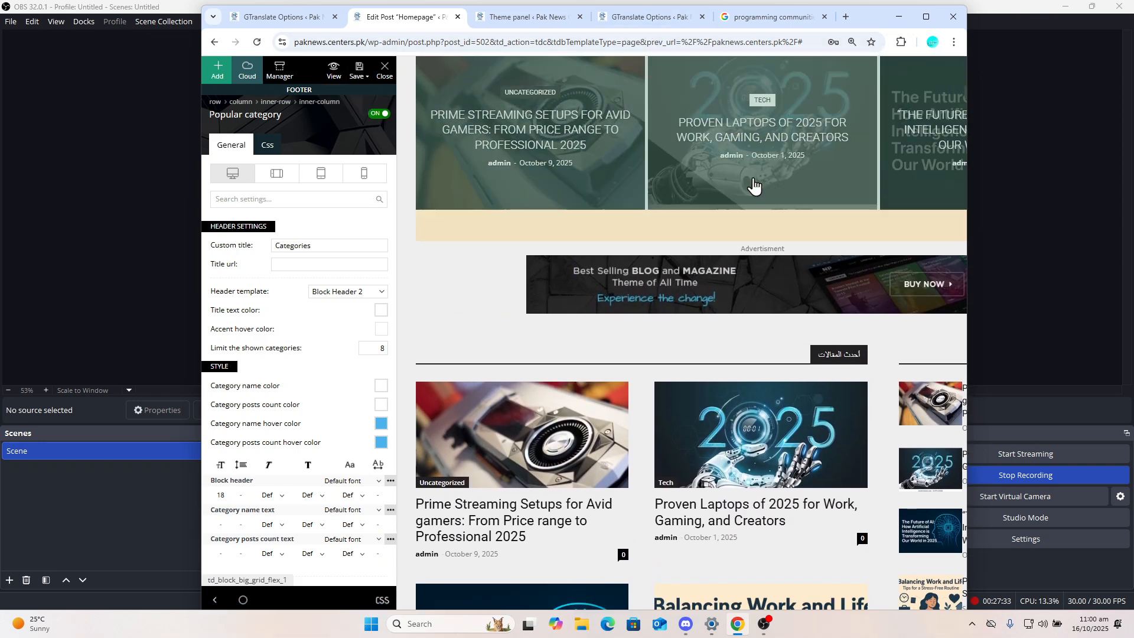
Replace the Arabic title of the posts loop below the advertisement and dark post grid with "Tech"
{"action": "left_click", "coordinate": [831, 356]}
{"action": "left_click", "coordinate": [331, 269]}
{"action": "key", "text": "ctrl+a"}
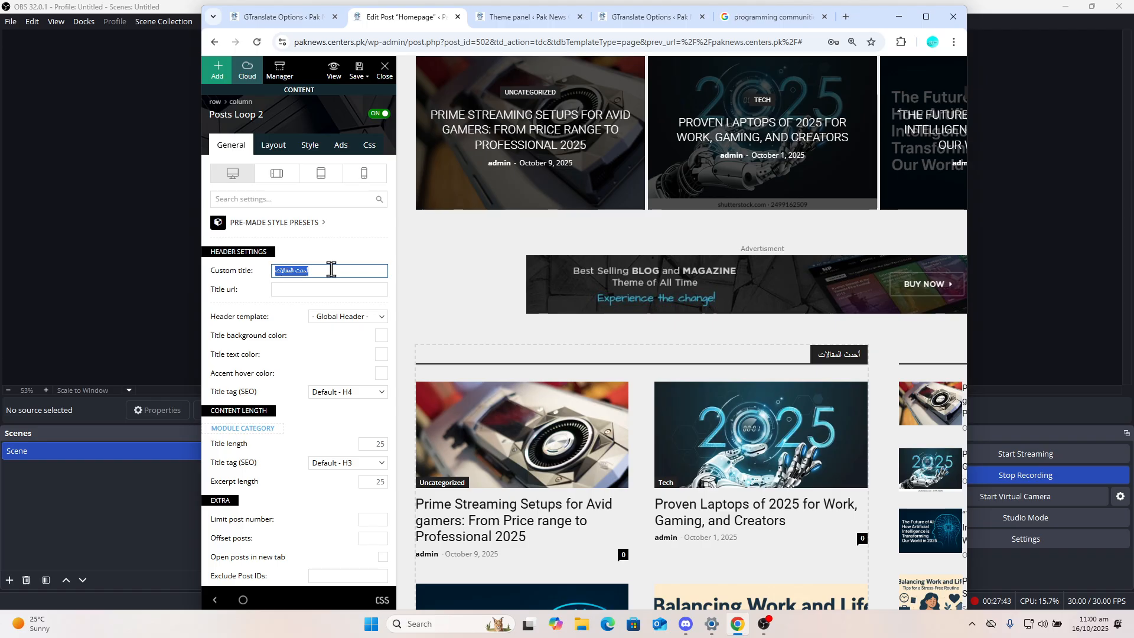
{"action": "type", "text": "TEch"}
{"action": "key", "text": "Left"}
{"action": "key", "text": "Left"}
{"action": "key", "text": "BackSpace"}
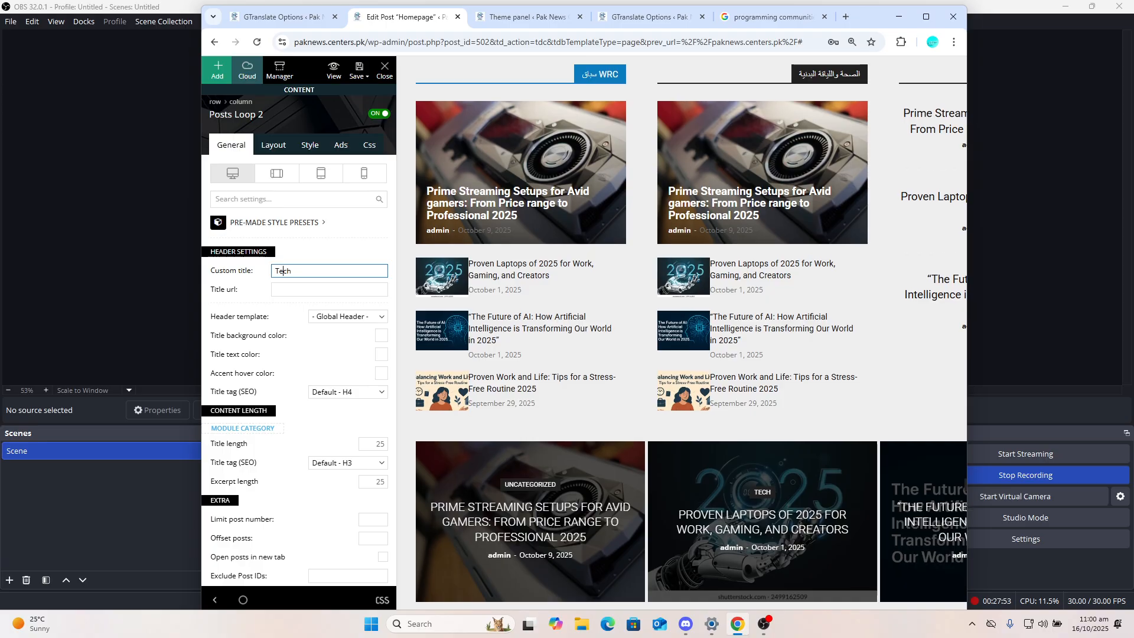
Replace the Arabic title of the posts block beside the blue WRC block with "Live Streaming"
{"action": "scroll", "coordinate": [682, 332], "scroll_direction": "up", "scroll_amount": 3}
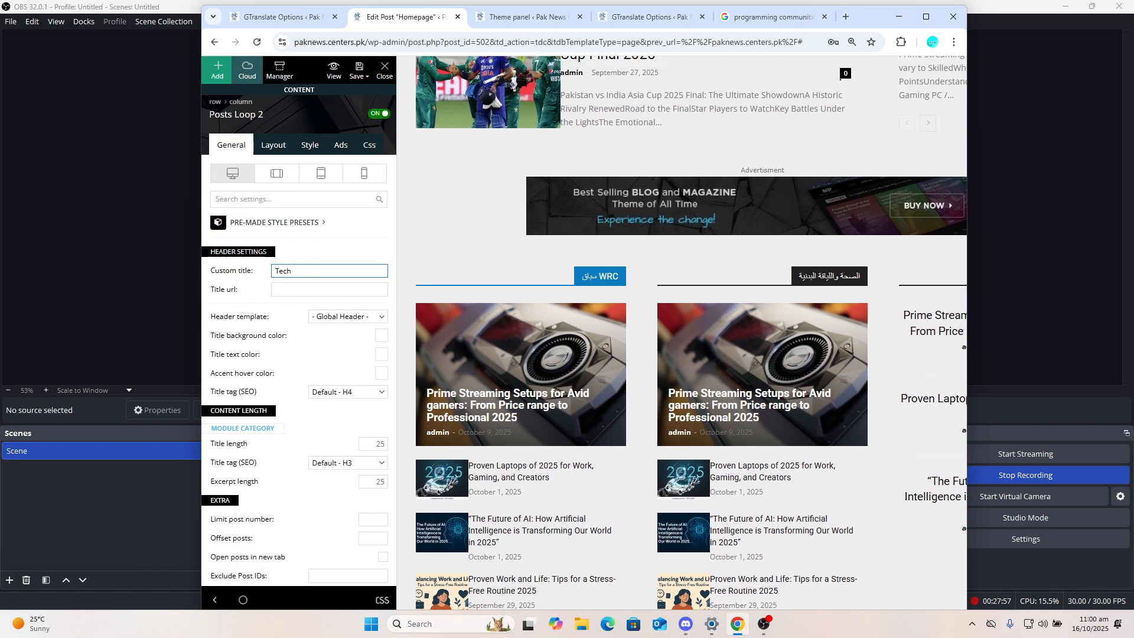
{"action": "left_click", "coordinate": [810, 282]}
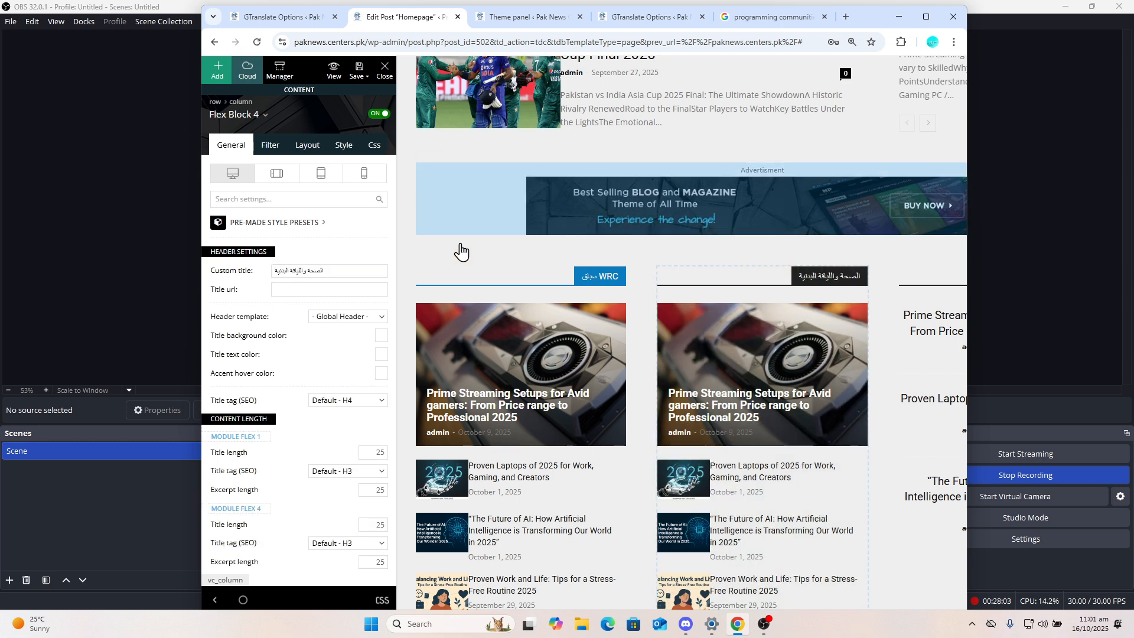
{"action": "triple_click", "coordinate": [337, 269]}
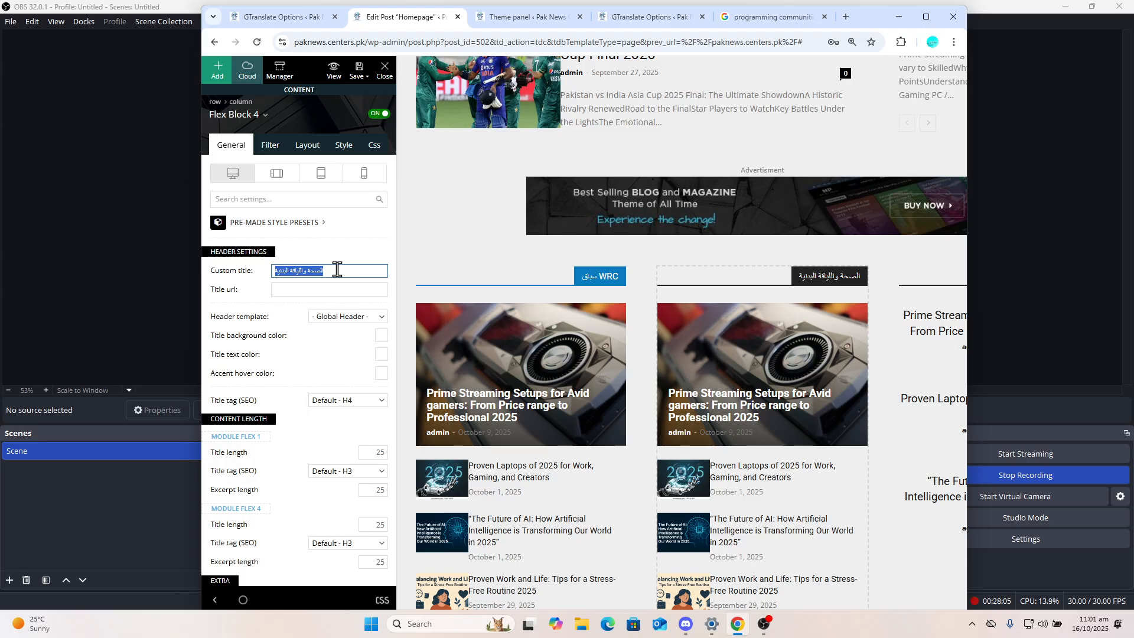
{"action": "type", "text": "Live Streaming"}
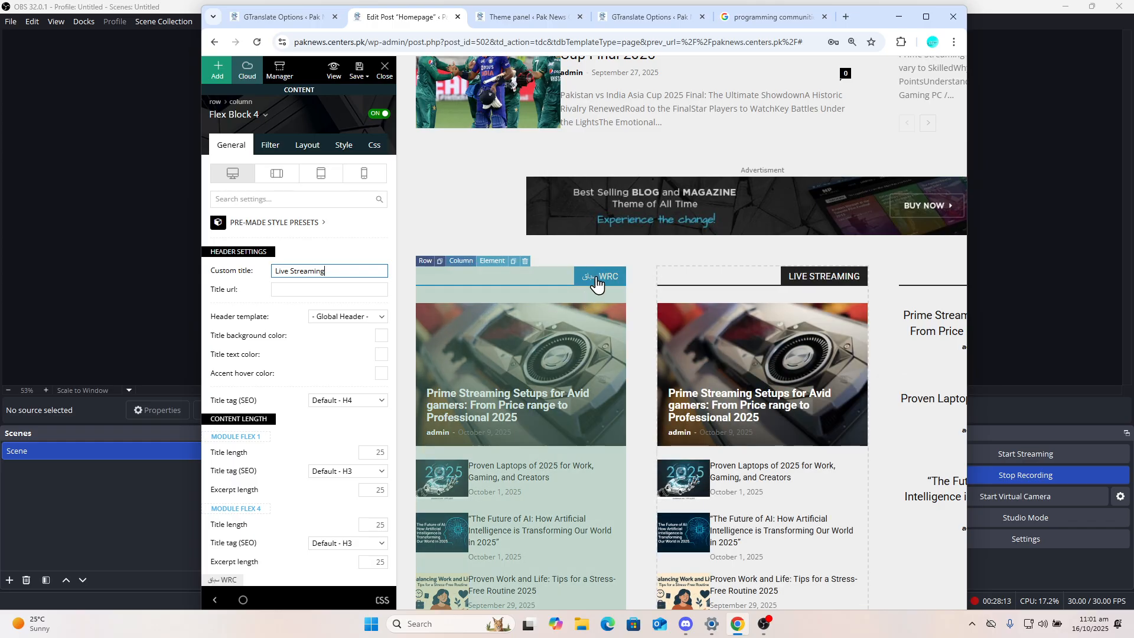
Replace the blue WRC title of the posts block beside "Live Streaming" with "Sports"
{"action": "left_click", "coordinate": [558, 297]}
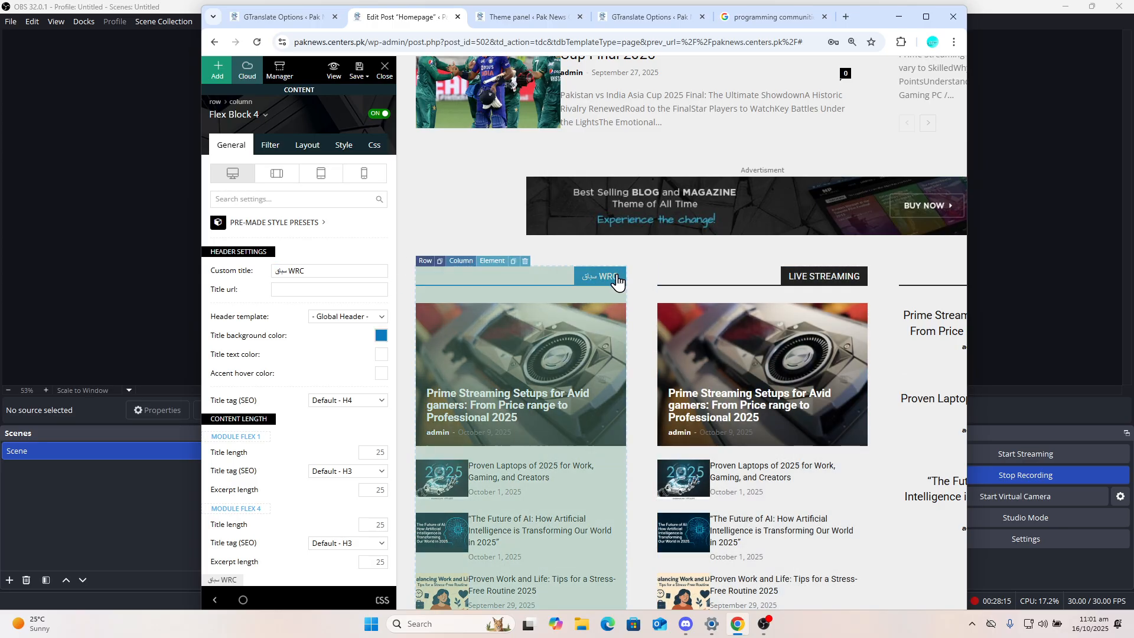
{"action": "left_click", "coordinate": [343, 269]}
{"action": "key", "text": "ctrl+a"}
{"action": "scroll", "coordinate": [535, 385], "scroll_direction": "up", "scroll_amount": 8}
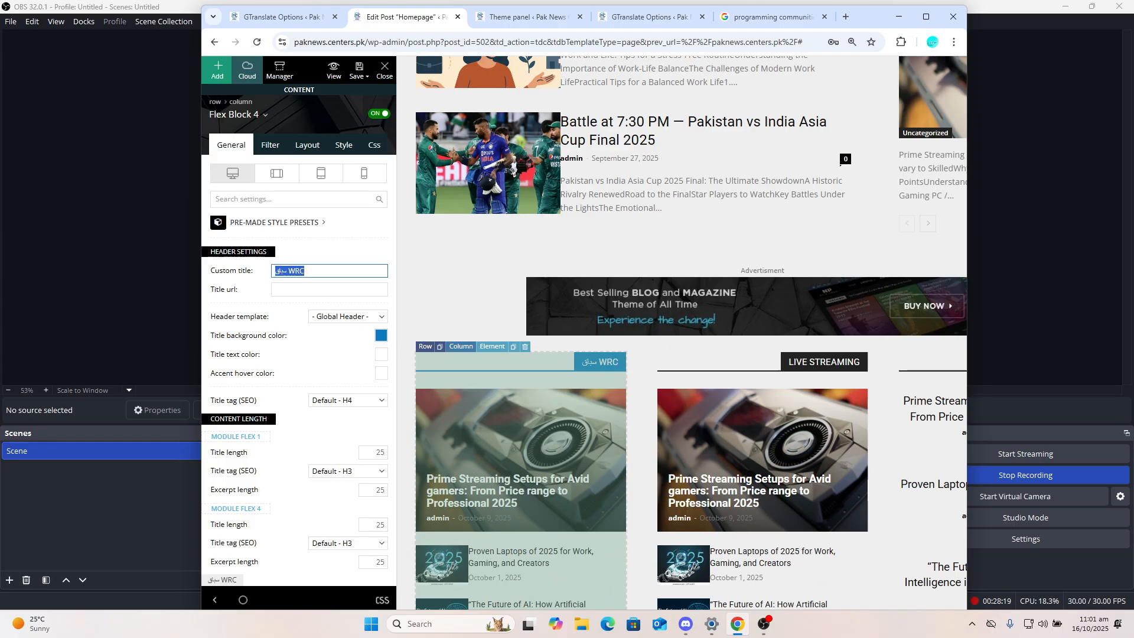
{"action": "scroll", "coordinate": [534, 384], "scroll_direction": "down", "scroll_amount": 5}
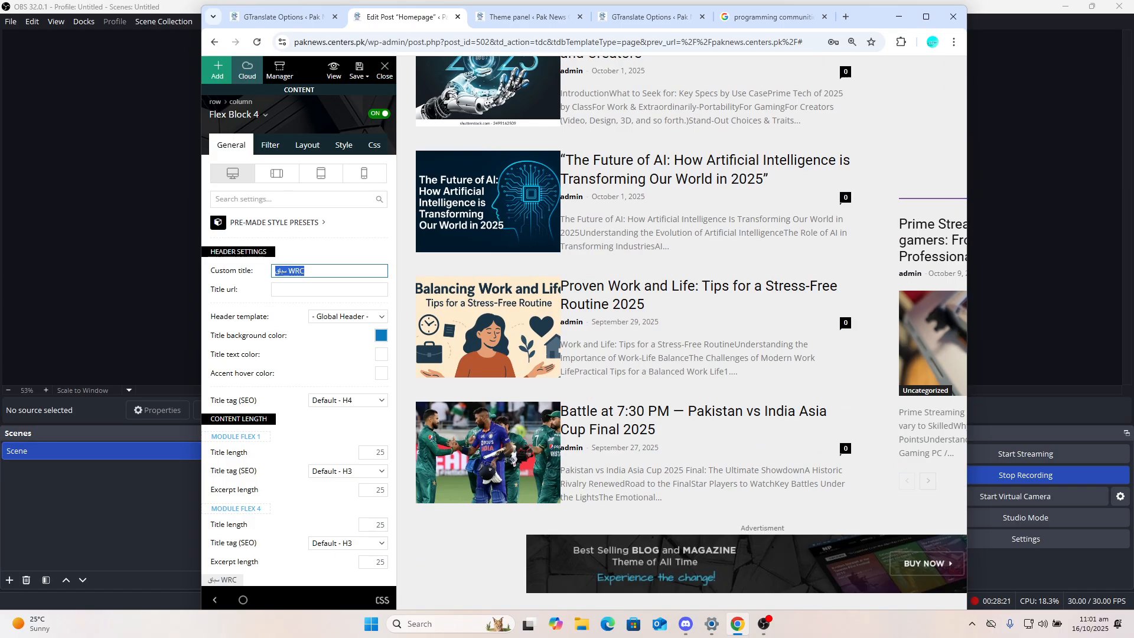
{"action": "type", "text": "Sports"}
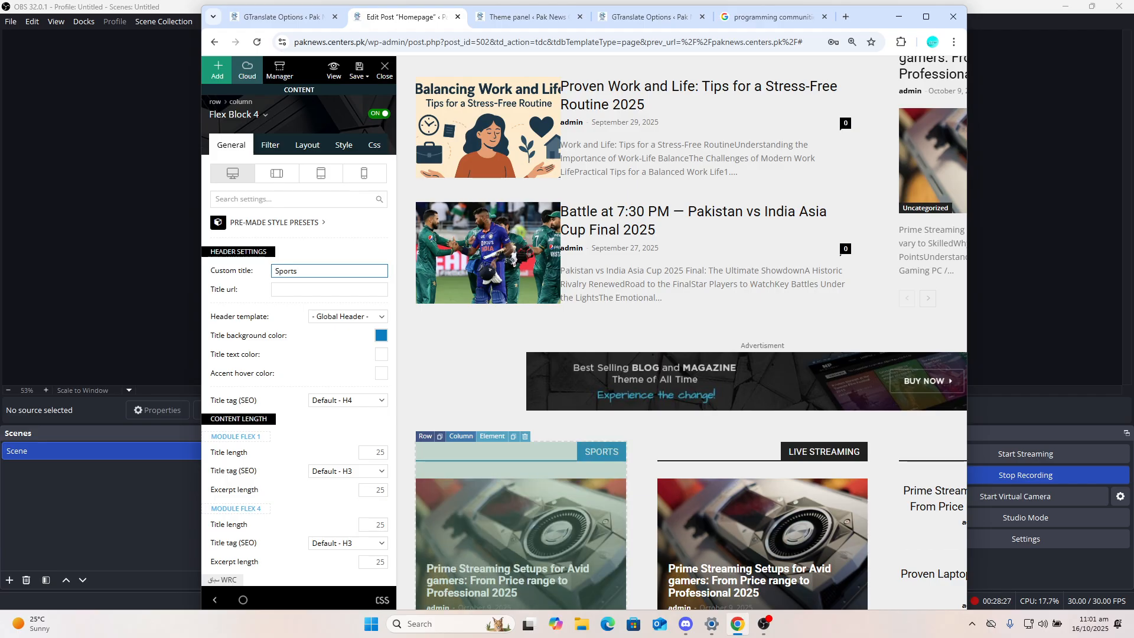
Replace the Arabic title of the five-post list block above the advertisement with "Sports"
{"action": "scroll", "coordinate": [691, 331], "scroll_direction": "up", "scroll_amount": 10}
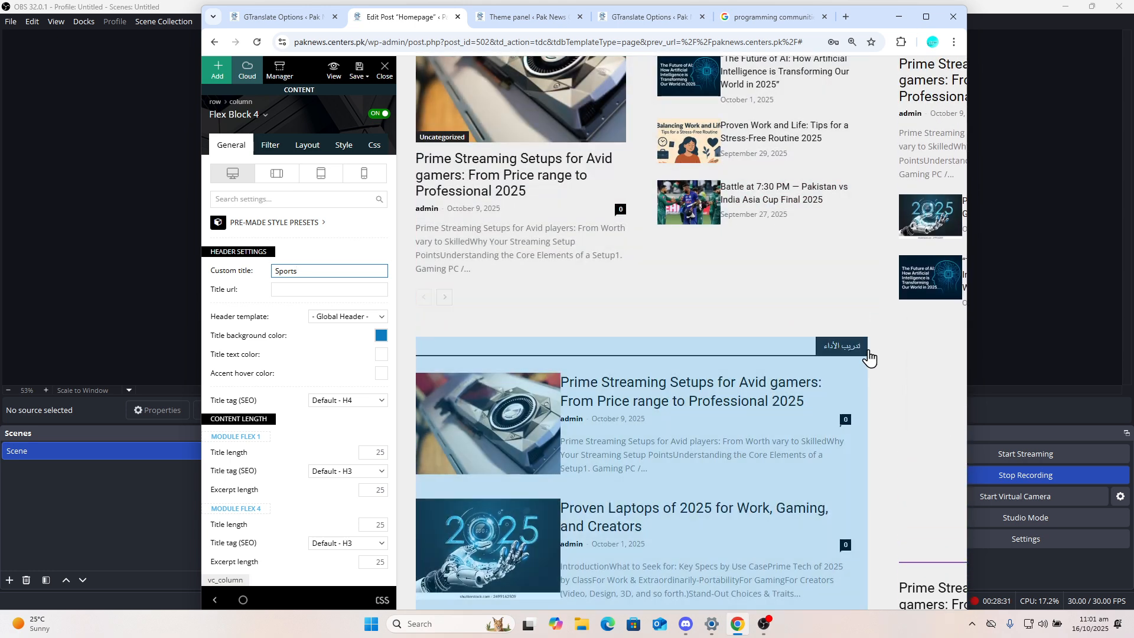
{"action": "left_click", "coordinate": [850, 353]}
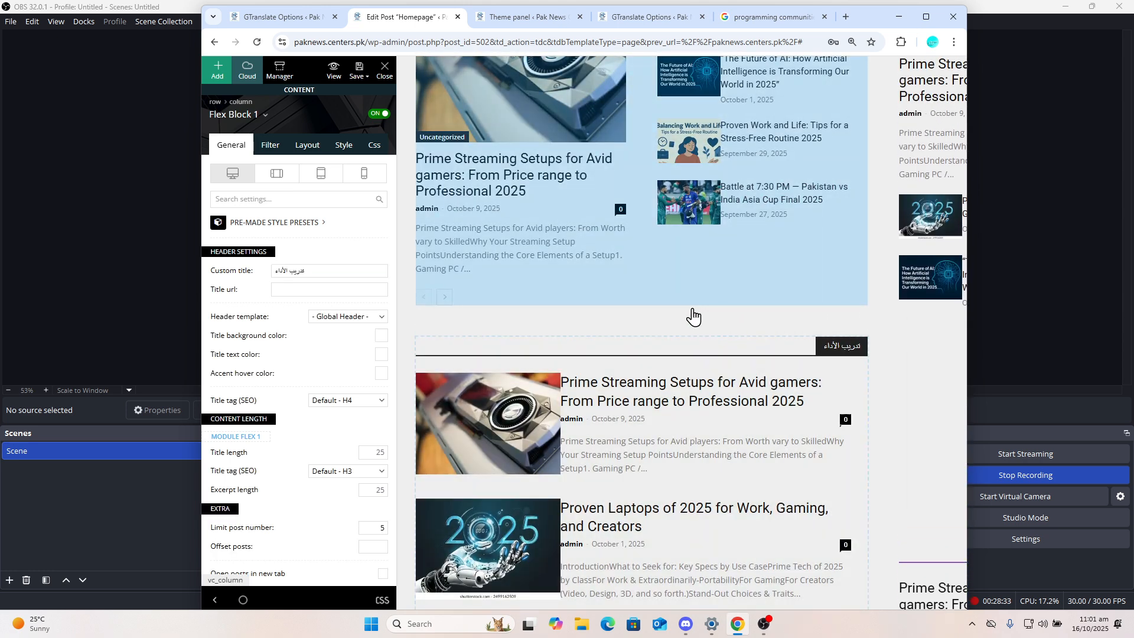
{"action": "left_click", "coordinate": [336, 271]}
{"action": "key", "text": "ctrl+a"}
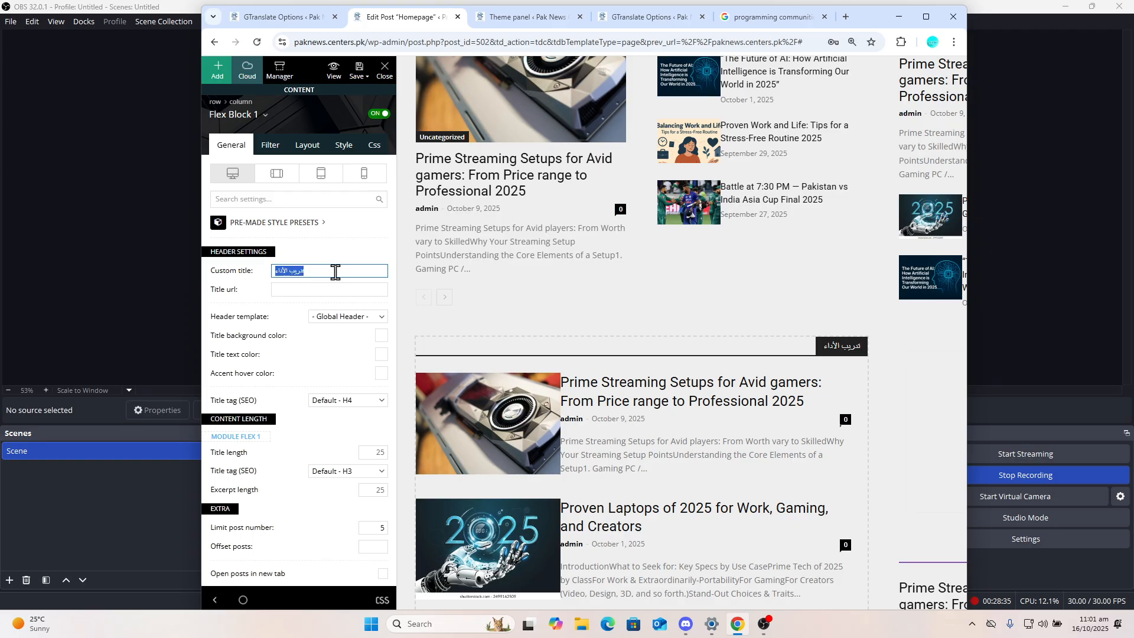
{"action": "type", "text": "Spo"}
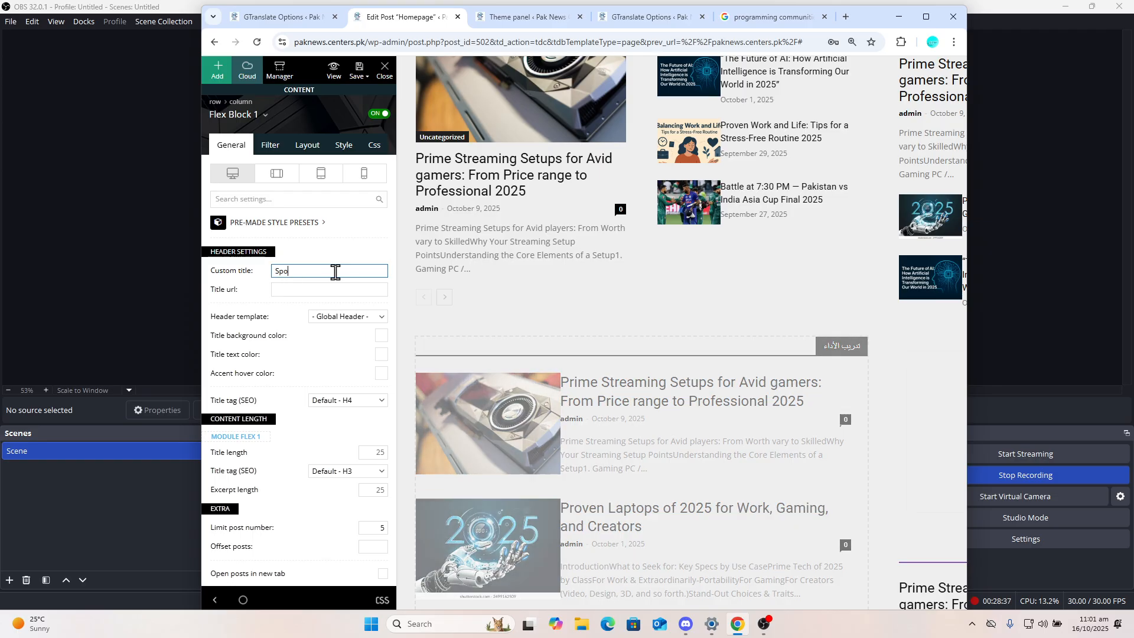
{"action": "type", "text": "rts"}
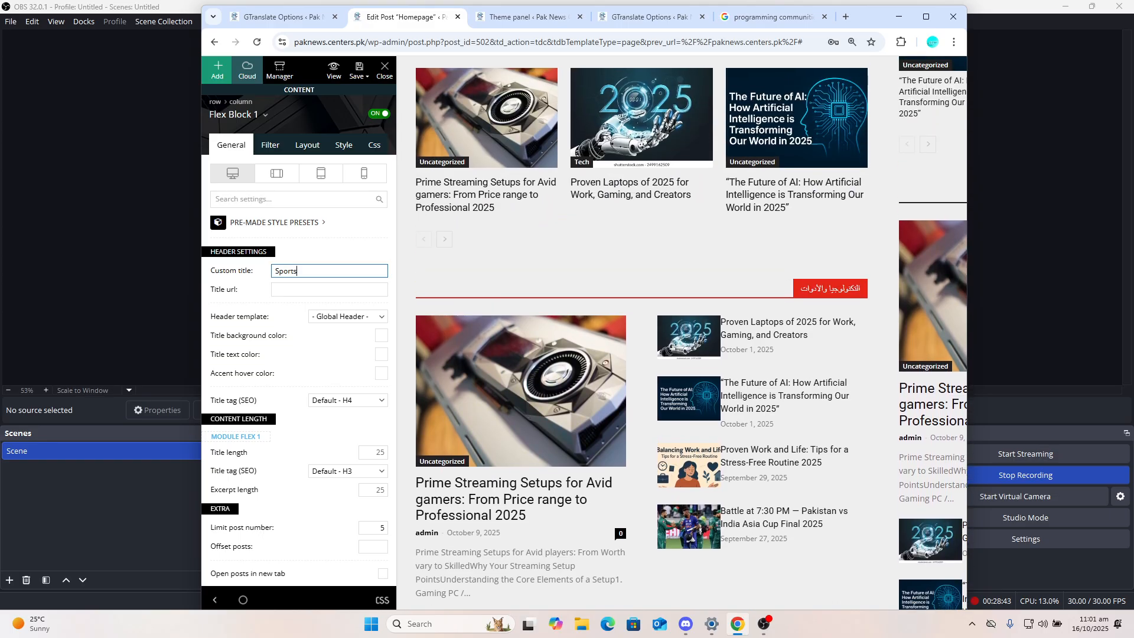
Replace the Arabic title of the red-headed posts block with "Live Sessions" and save all page parts
{"action": "left_click", "coordinate": [818, 297]}
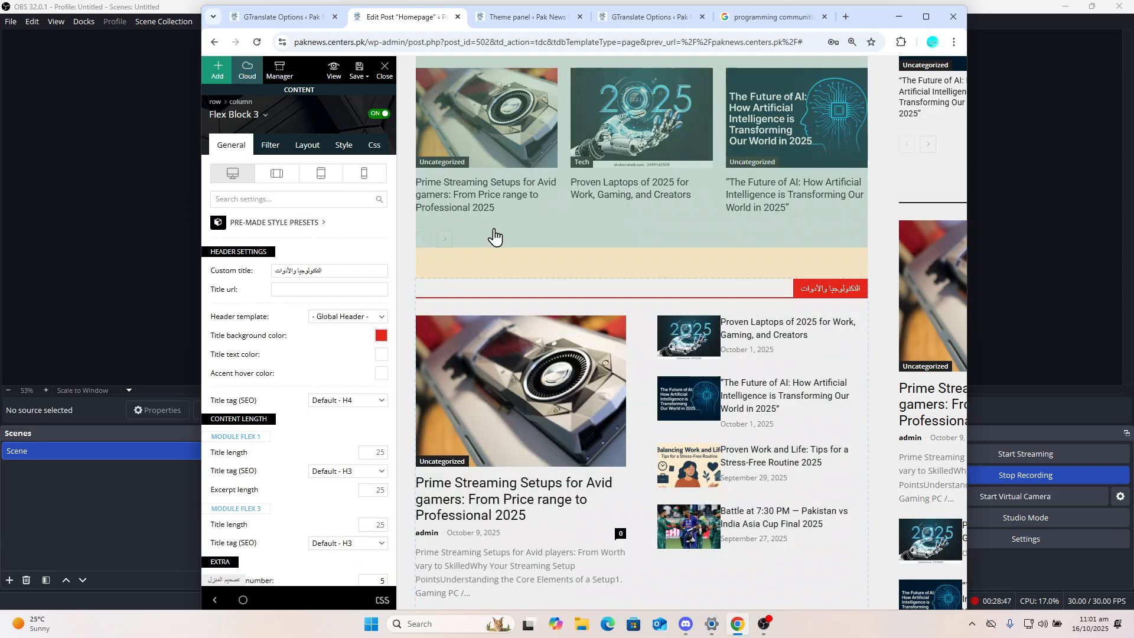
{"action": "left_click", "coordinate": [336, 271]}
{"action": "key", "text": "ctrl+a"}
{"action": "type", "text": "L"}
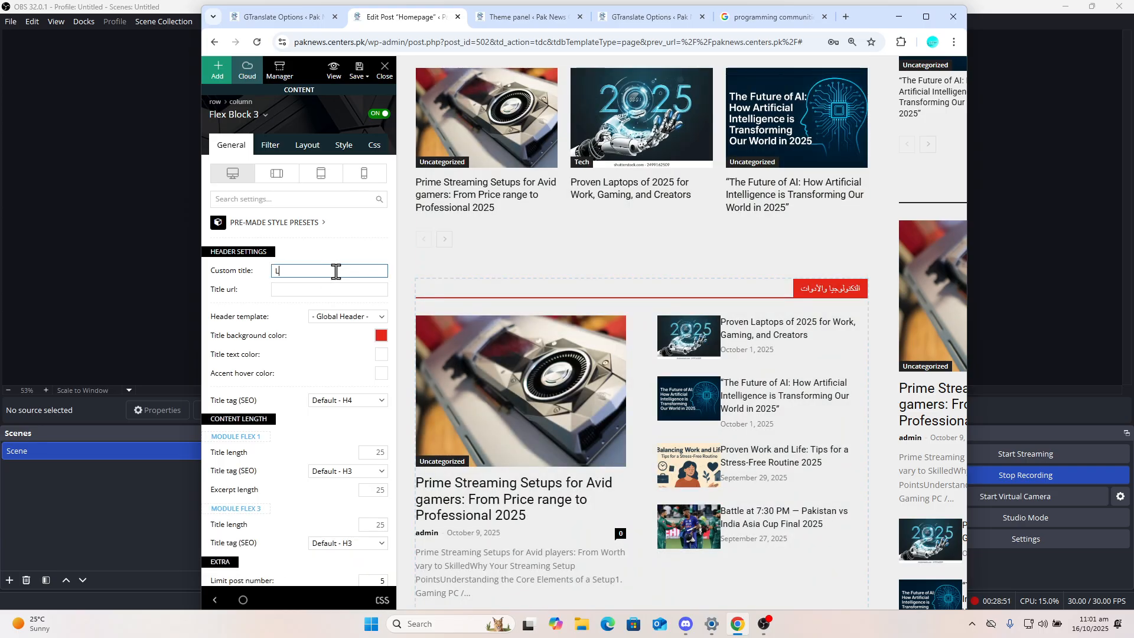
{"action": "type", "text": "ive Sessions"}
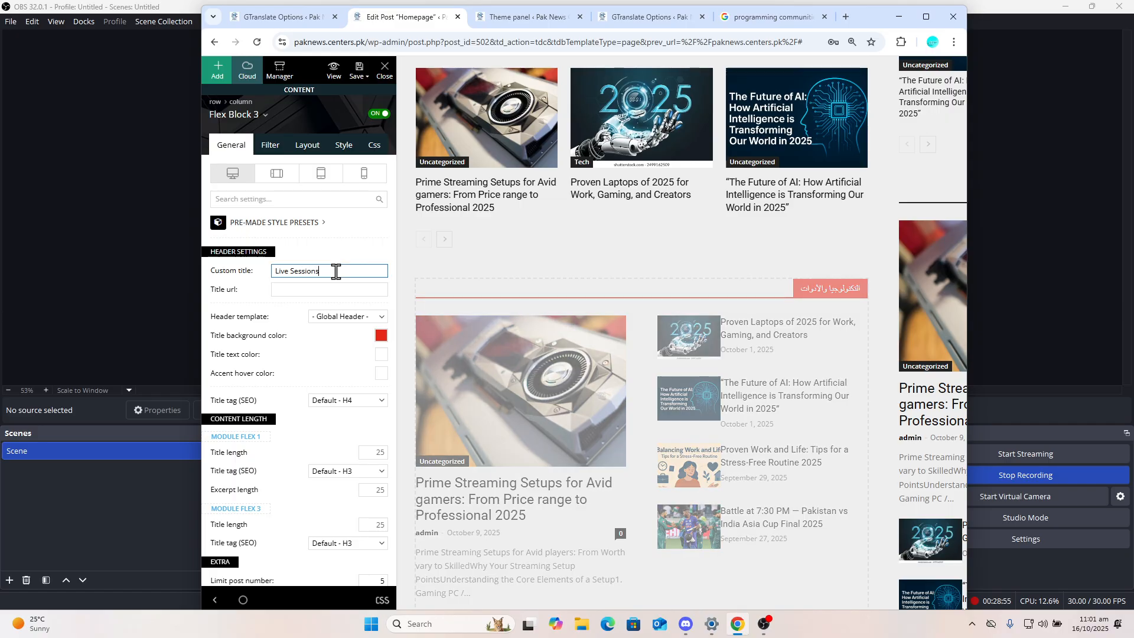
{"action": "left_click", "coordinate": [603, 413]}
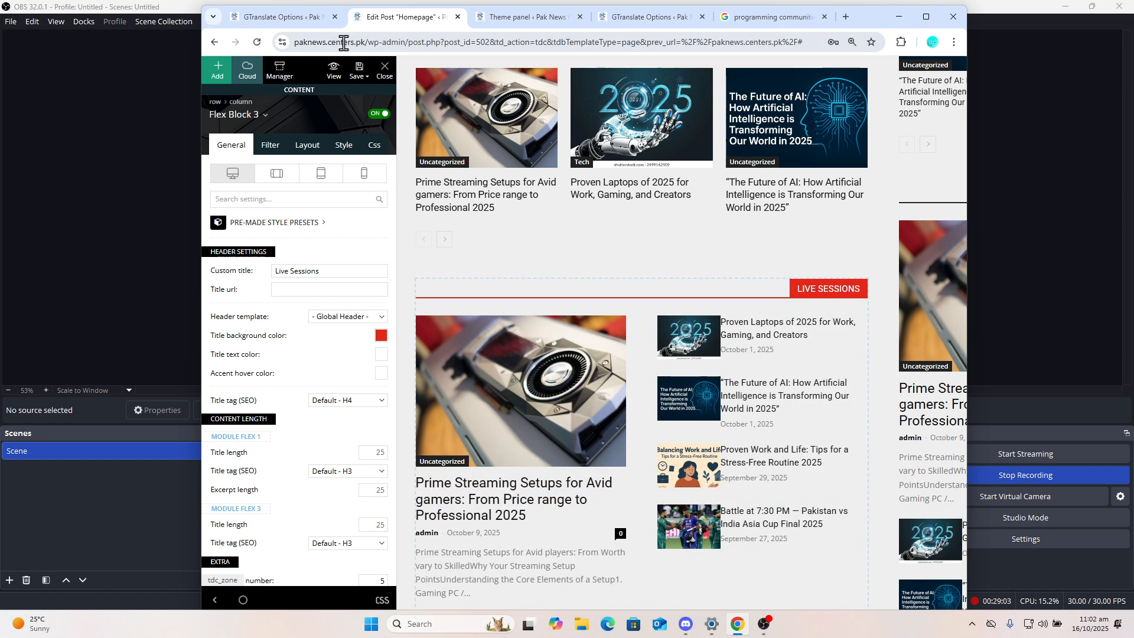
{"action": "left_click", "coordinate": [357, 68]}
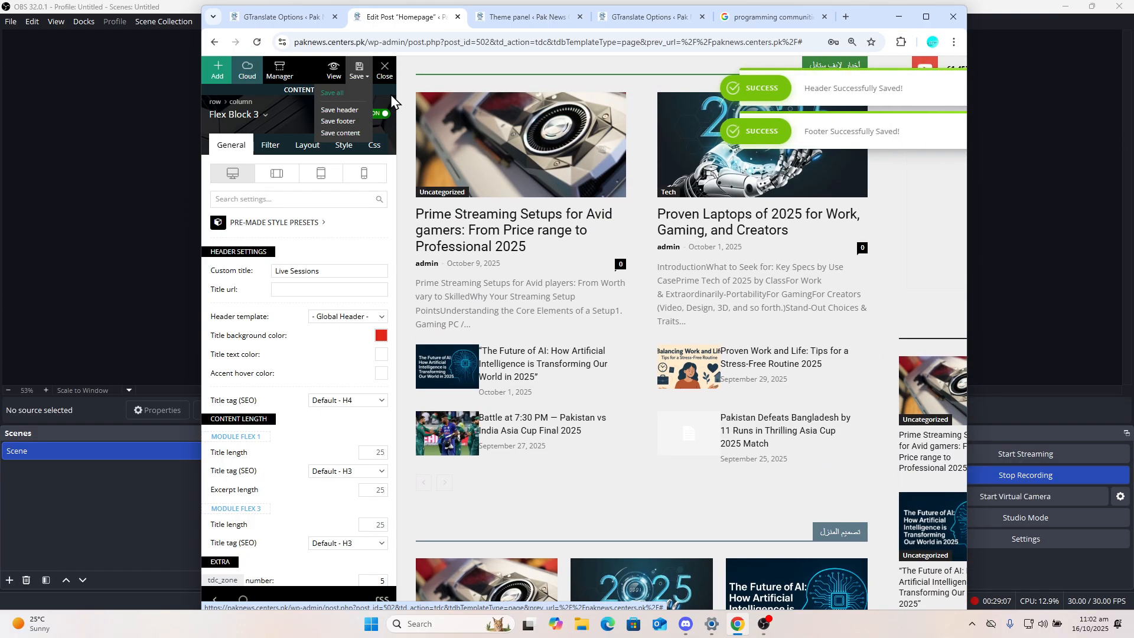
Replace the Arabic title of the three-post block above "Live Sessions" with "Tech"
{"action": "scroll", "coordinate": [600, 397], "scroll_direction": "down", "scroll_amount": 3}
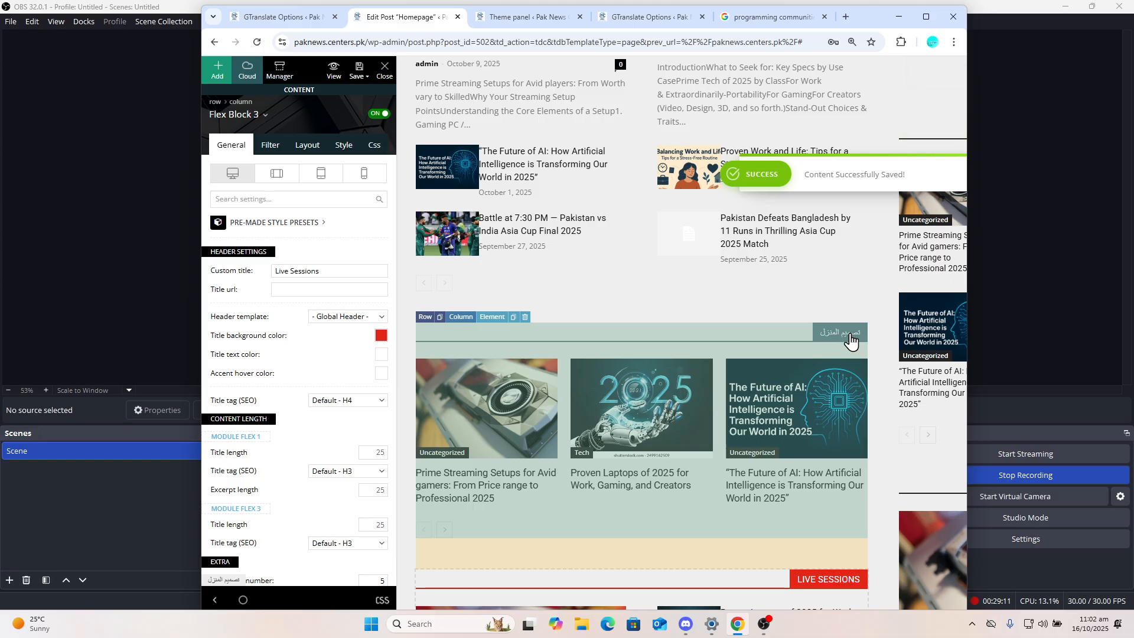
{"action": "left_click", "coordinate": [564, 211]}
{"action": "triple_click", "coordinate": [344, 271]}
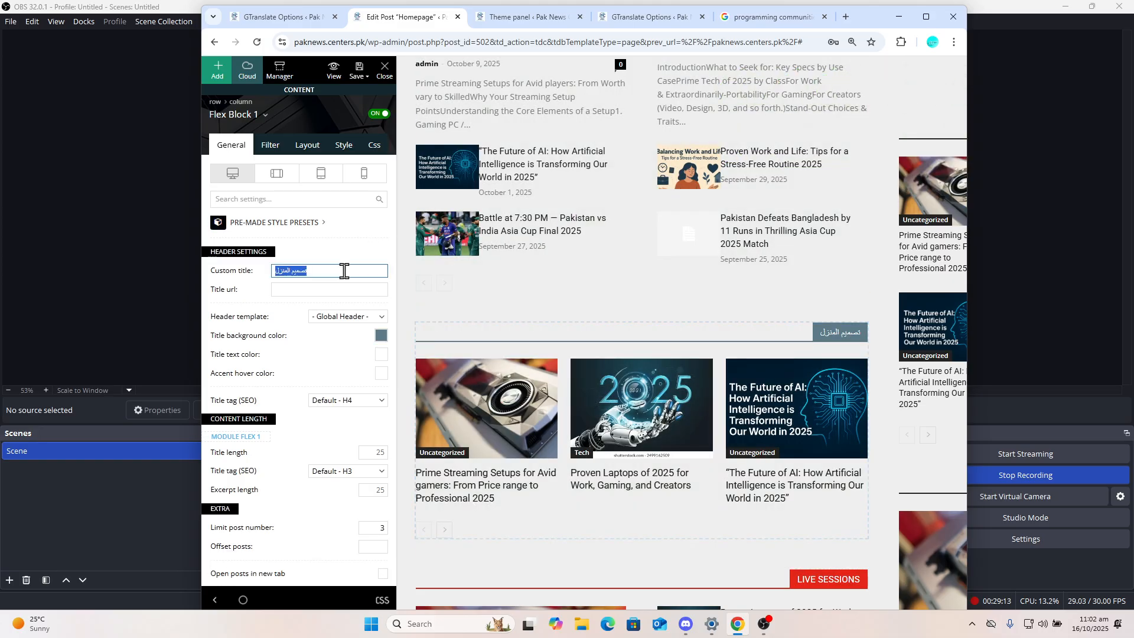
{"action": "type", "text": "Tech"}
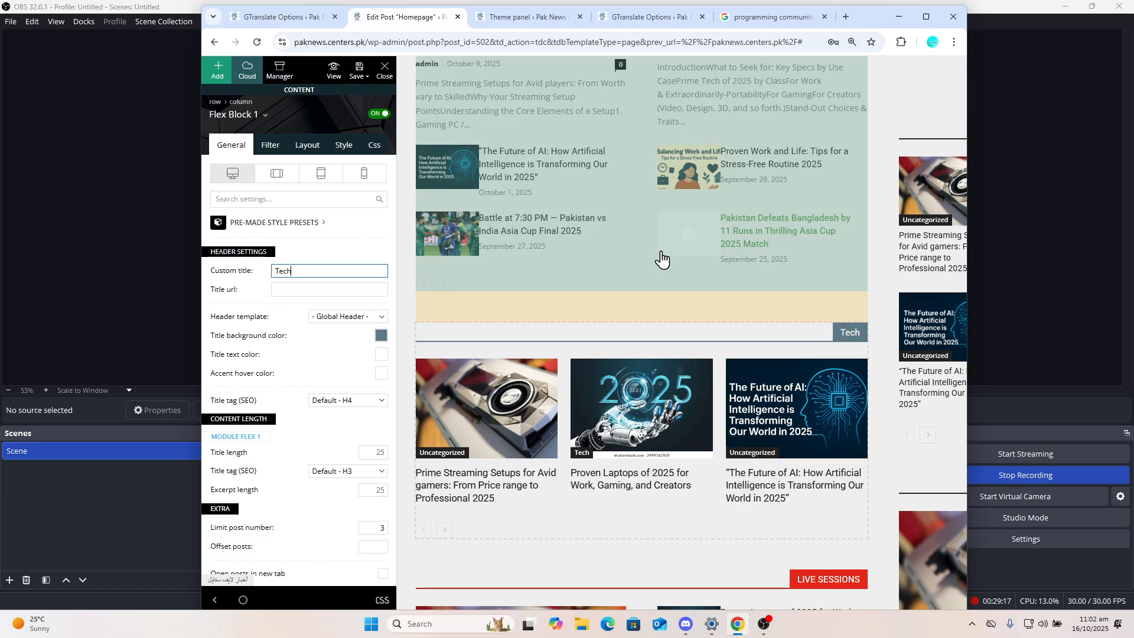
Replace the Arabic title of the green-headed posts block with "Sports"
{"action": "scroll", "coordinate": [662, 259], "scroll_direction": "up", "scroll_amount": 7}
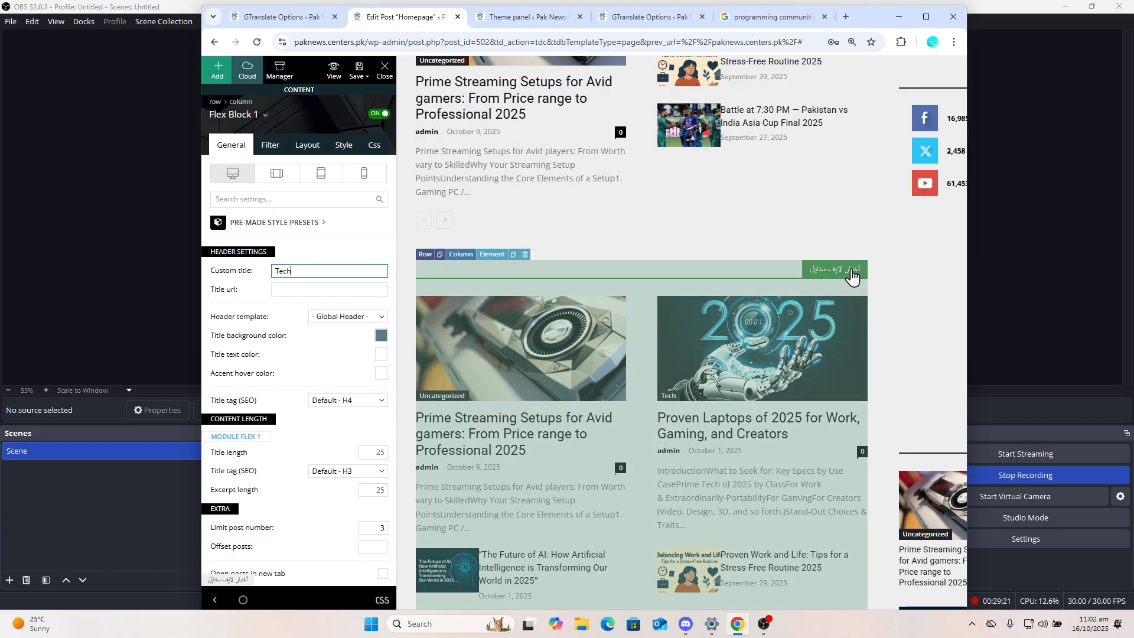
{"action": "left_click", "coordinate": [851, 274]}
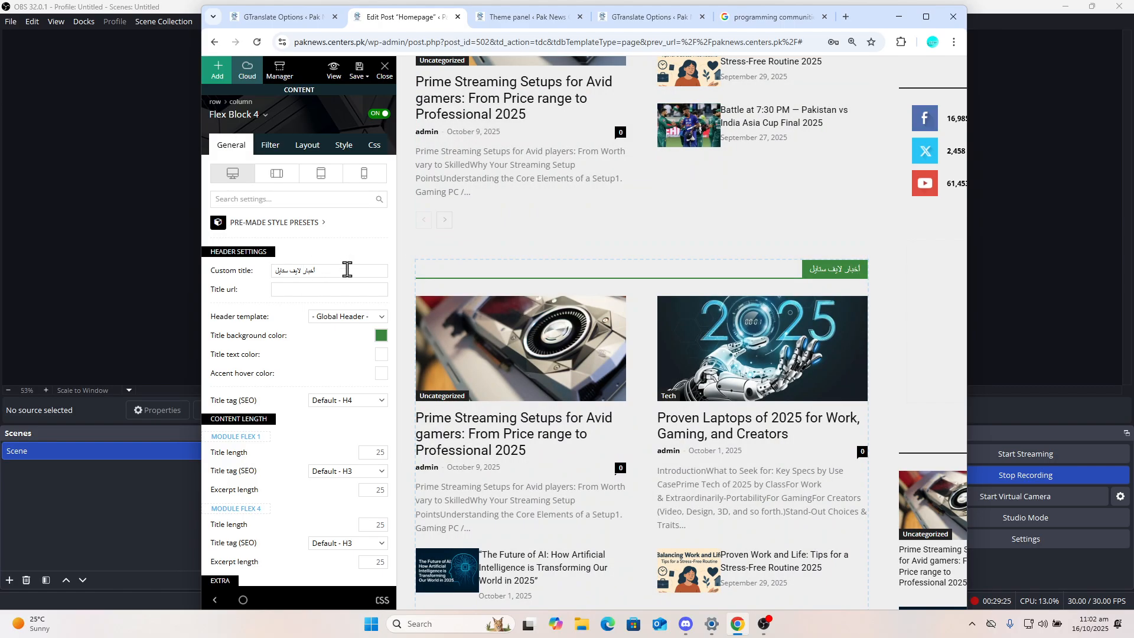
{"action": "left_click", "coordinate": [347, 269]}
{"action": "key", "text": "ctrl+a"}
{"action": "type", "text": "S"}
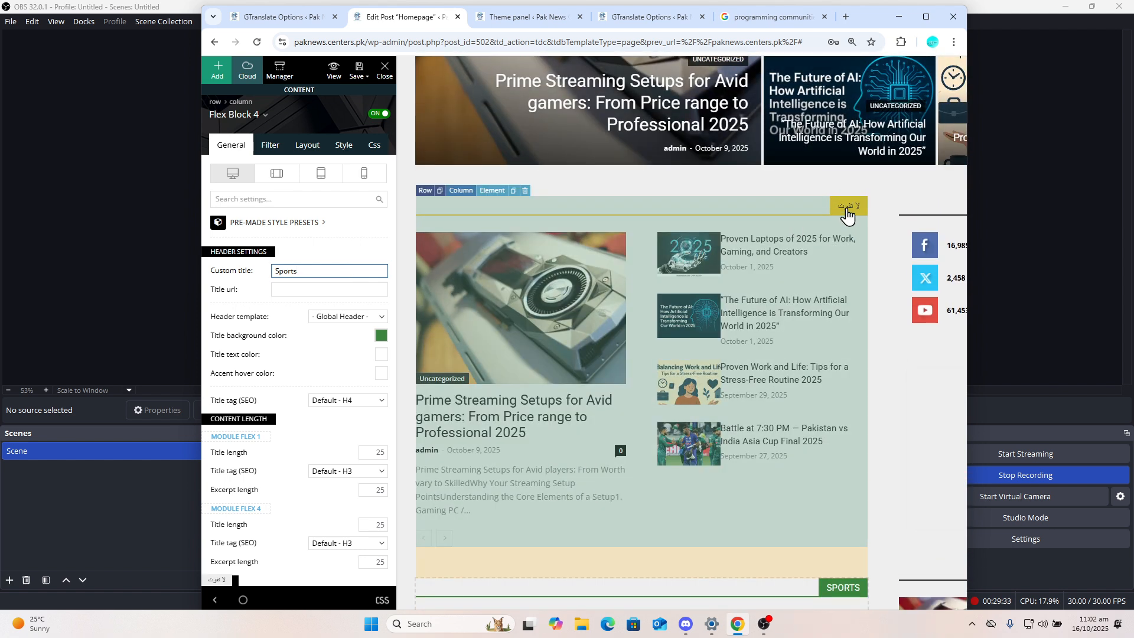
Replace the Arabic title of the yellow-headed posts block above the green "Sports" block with "Multiple"
{"action": "left_click", "coordinate": [847, 213]}
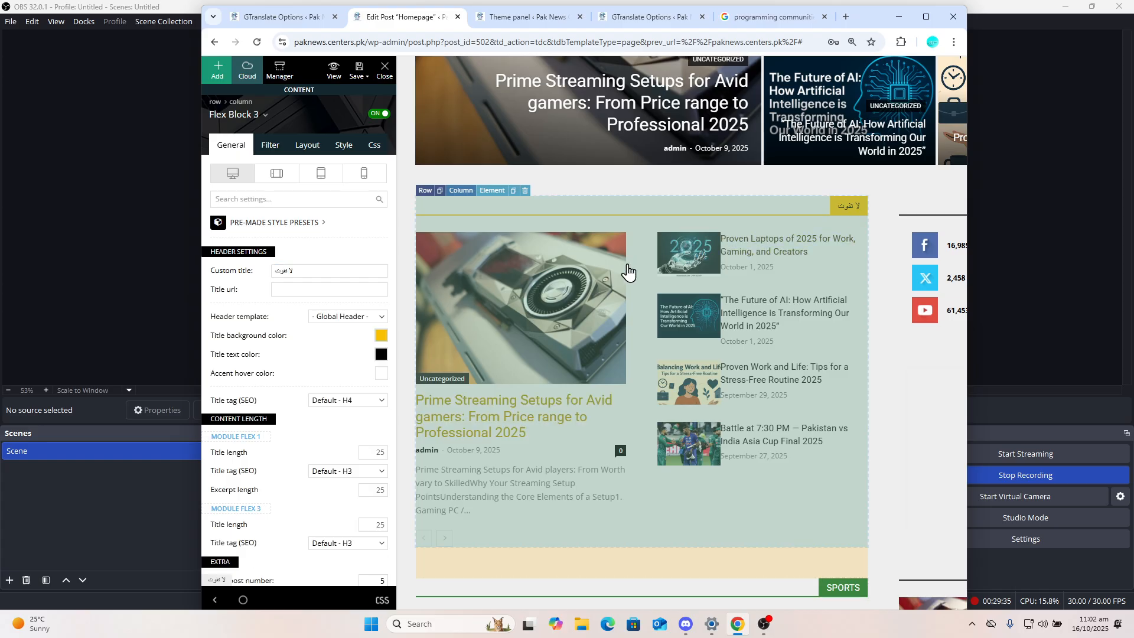
{"action": "key", "text": "ctrl+a"}
{"action": "type", "text": "M"}
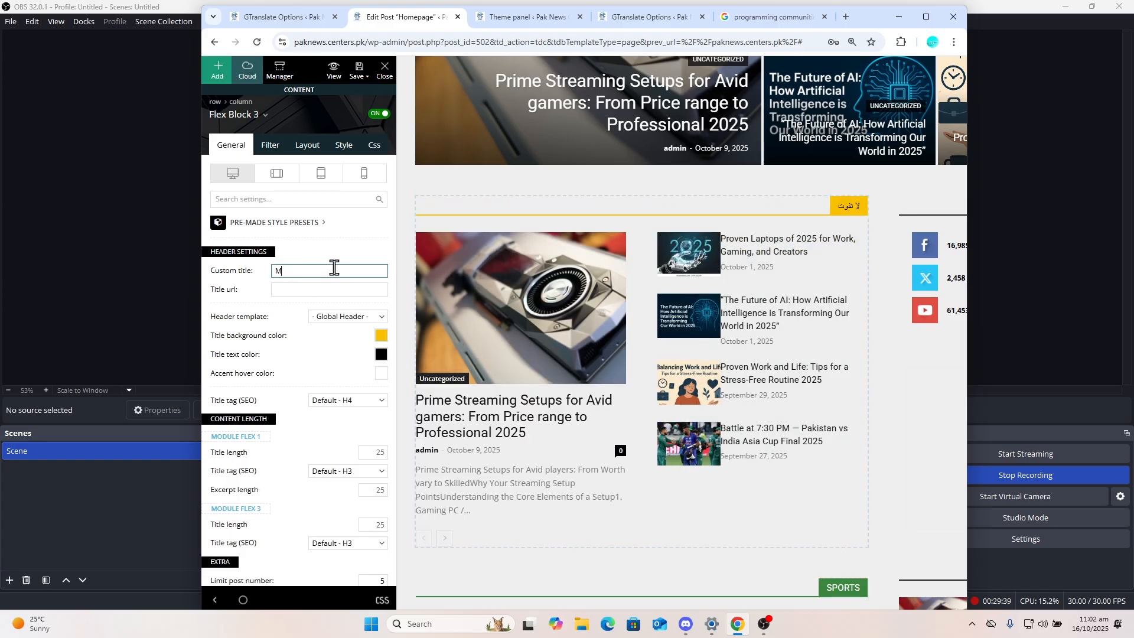
{"action": "type", "text": "ultiple"}
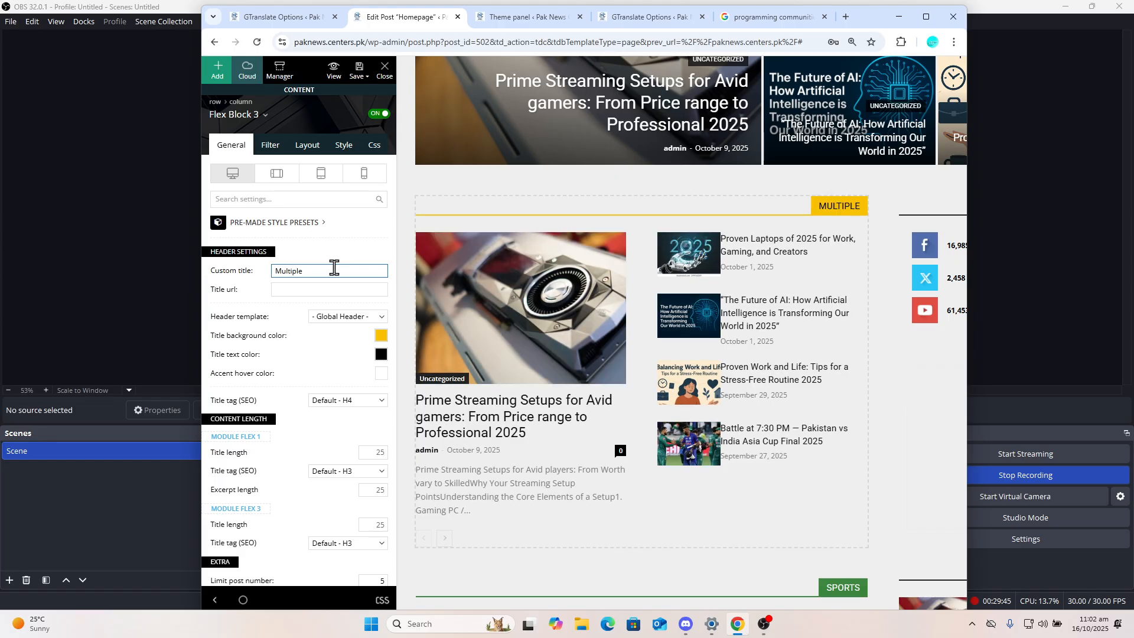
Delete the Header login element from the dark bar of the page header
{"action": "scroll", "coordinate": [681, 332], "scroll_direction": "up", "scroll_amount": 9}
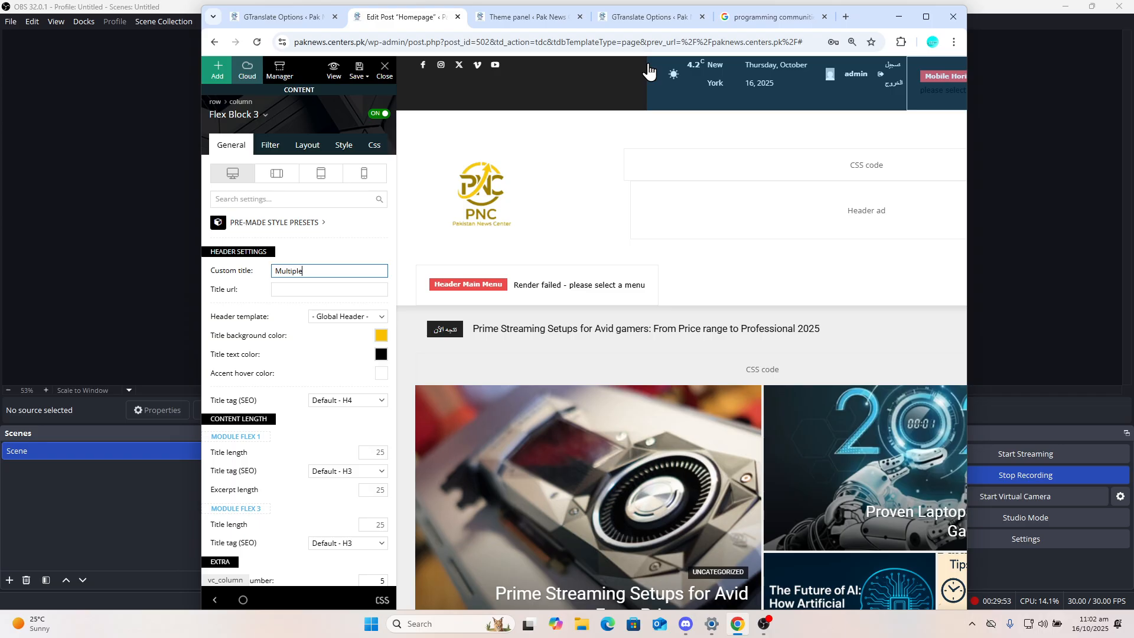
{"action": "left_click", "coordinate": [649, 71]}
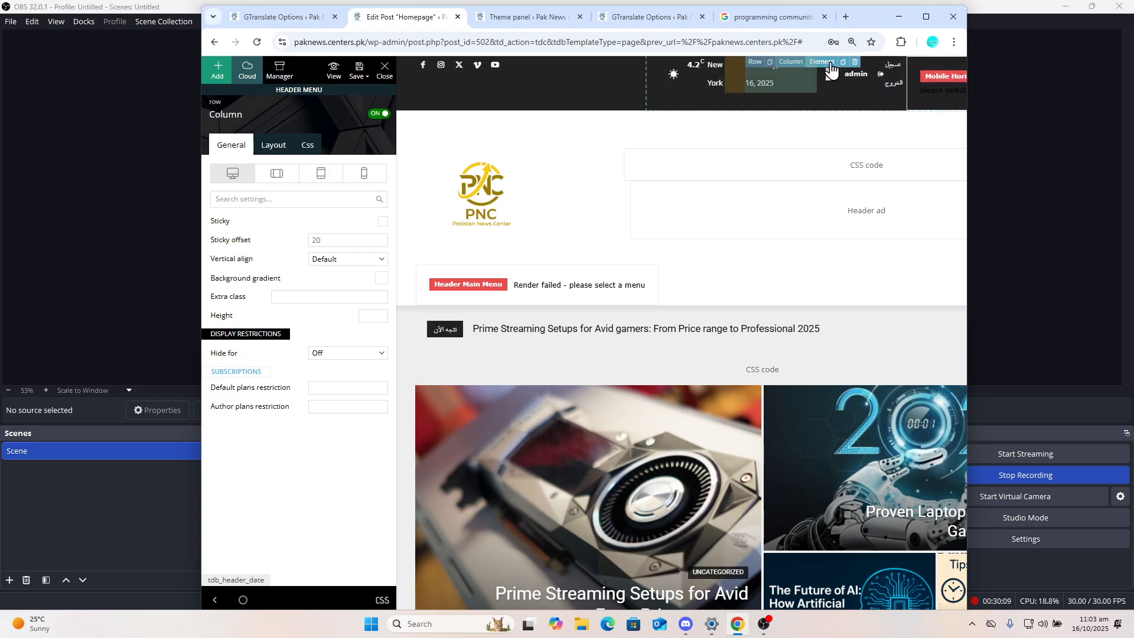
{"action": "right_click", "coordinate": [877, 87]}
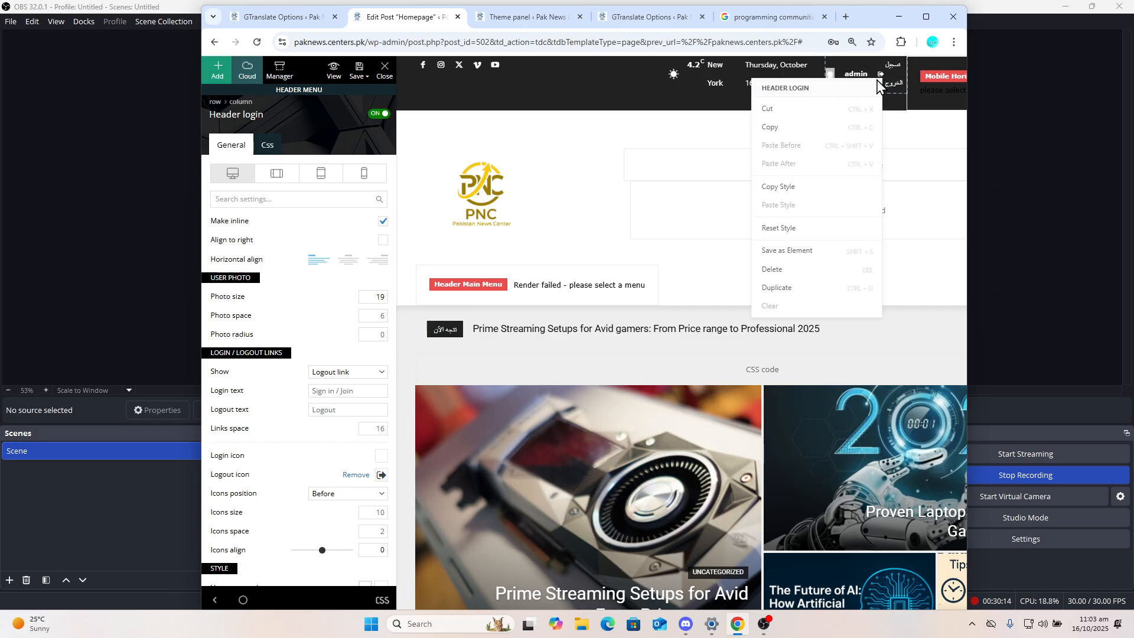
{"action": "left_click", "coordinate": [791, 271]}
{"action": "left_click", "coordinate": [577, 373]}
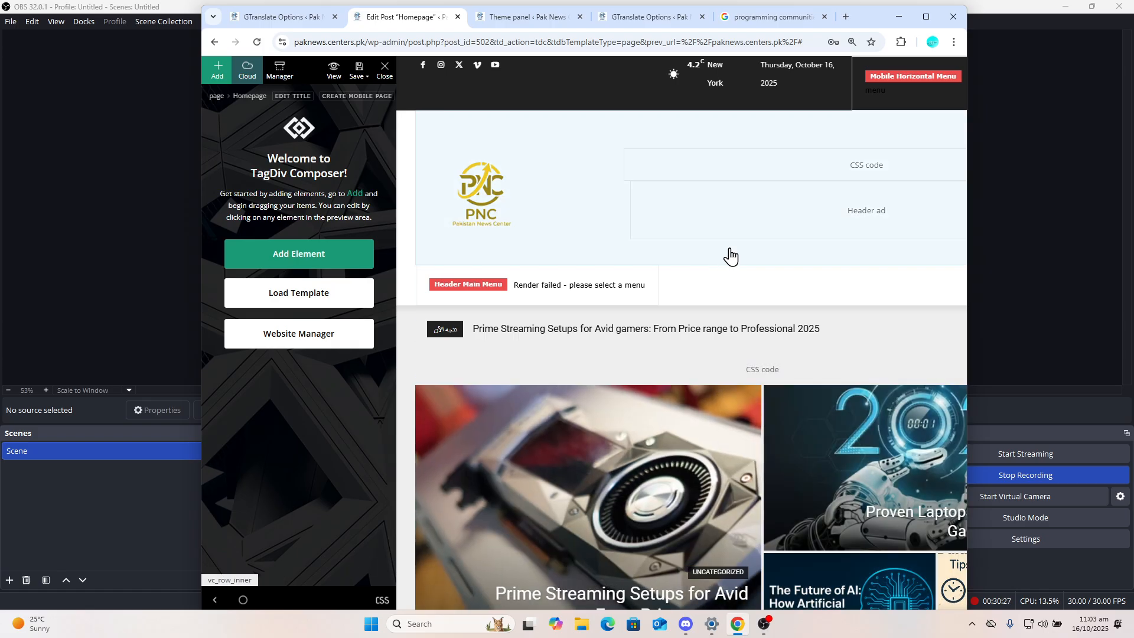
Check which menus the Header Main Menu element offers and save all page parts
{"action": "left_click", "coordinate": [604, 299]}
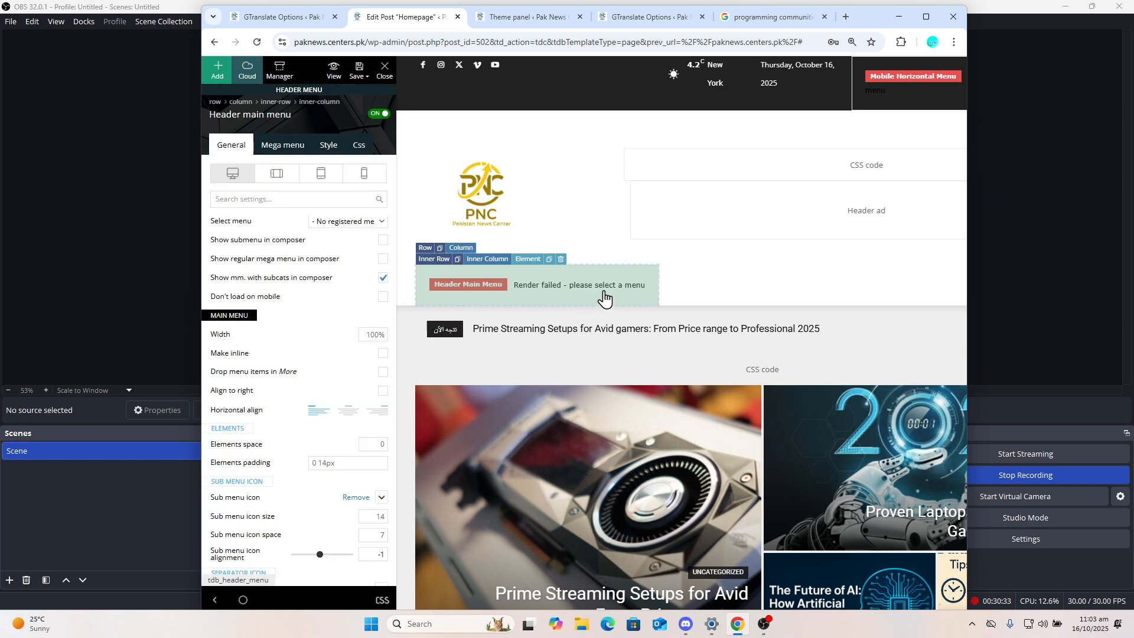
{"action": "left_click", "coordinate": [355, 222]}
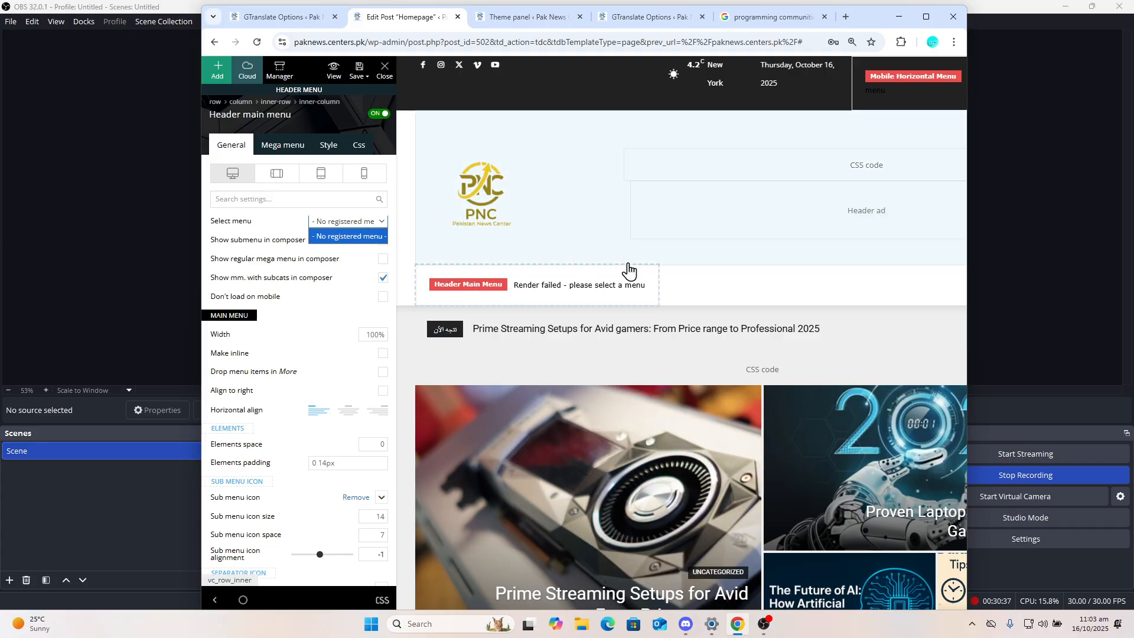
{"action": "left_click", "coordinate": [623, 288]}
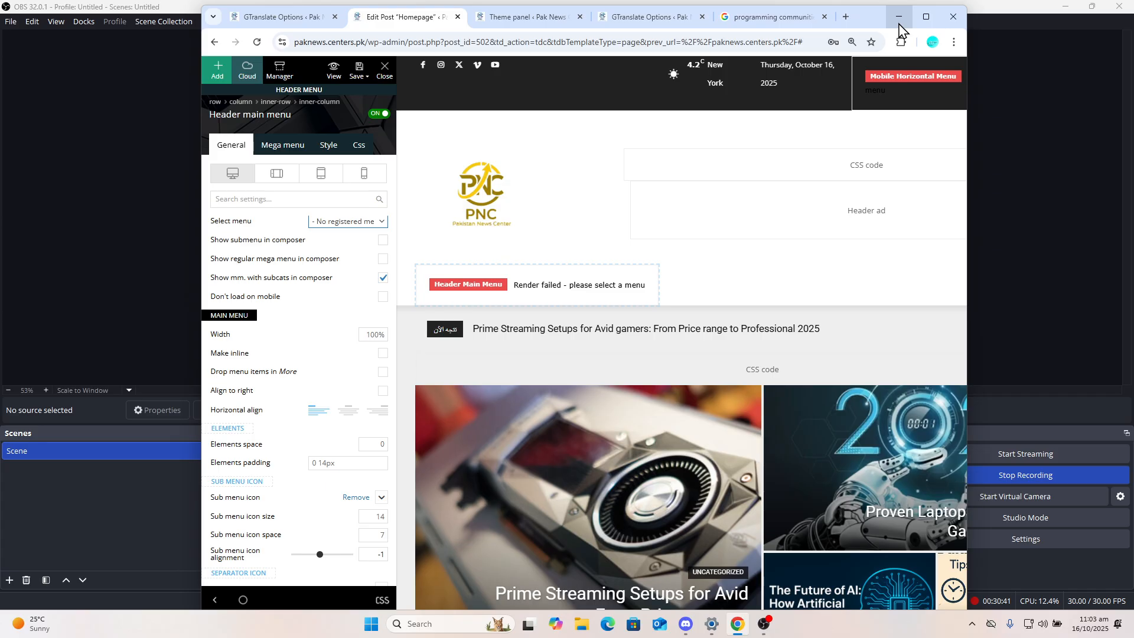
{"action": "mouse_move", "coordinate": [364, 88]}
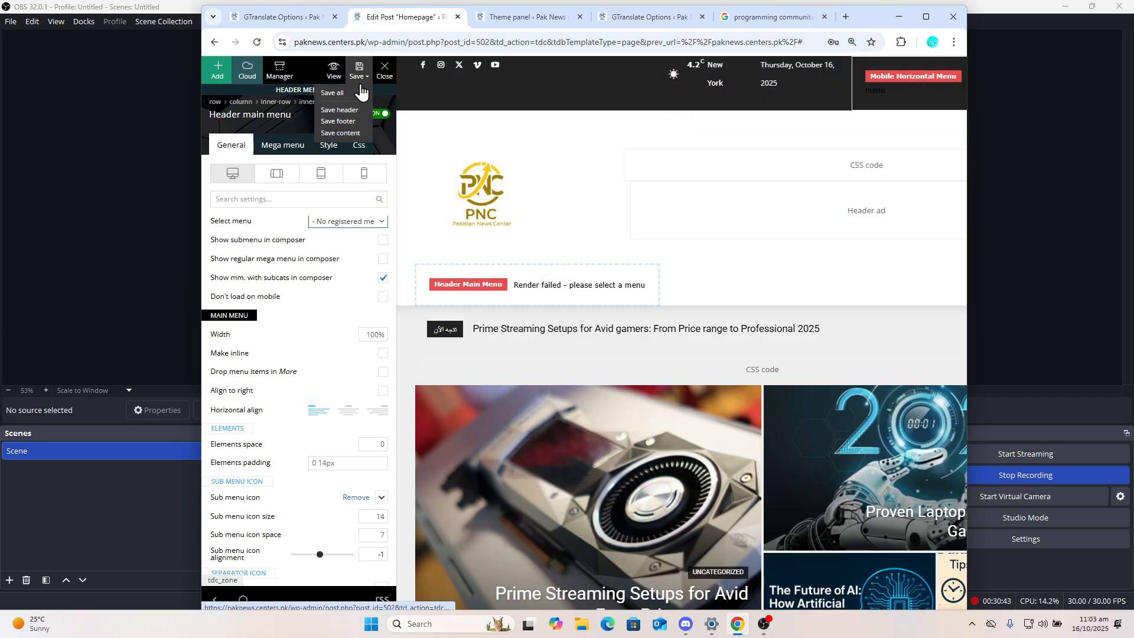
{"action": "left_click", "coordinate": [358, 70]}
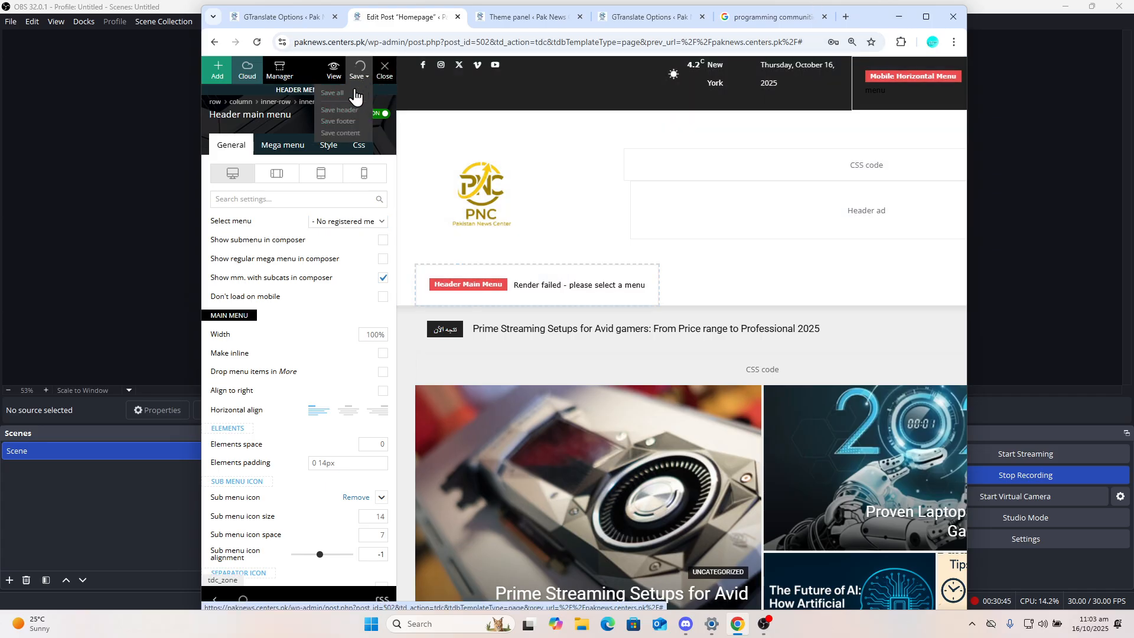
Create a WordPress menu named "Main menu" with automatic addition of top-level pages, and assign it to the Header Menu (main) location
{"action": "left_click", "coordinate": [258, 17]}
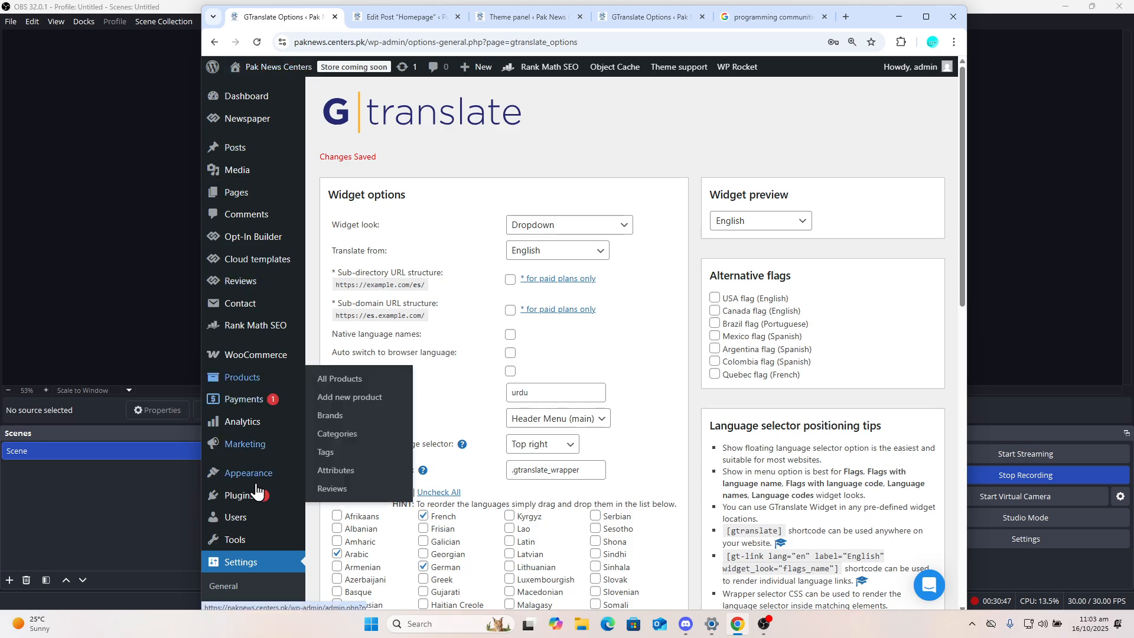
{"action": "mouse_move", "coordinate": [260, 475]}
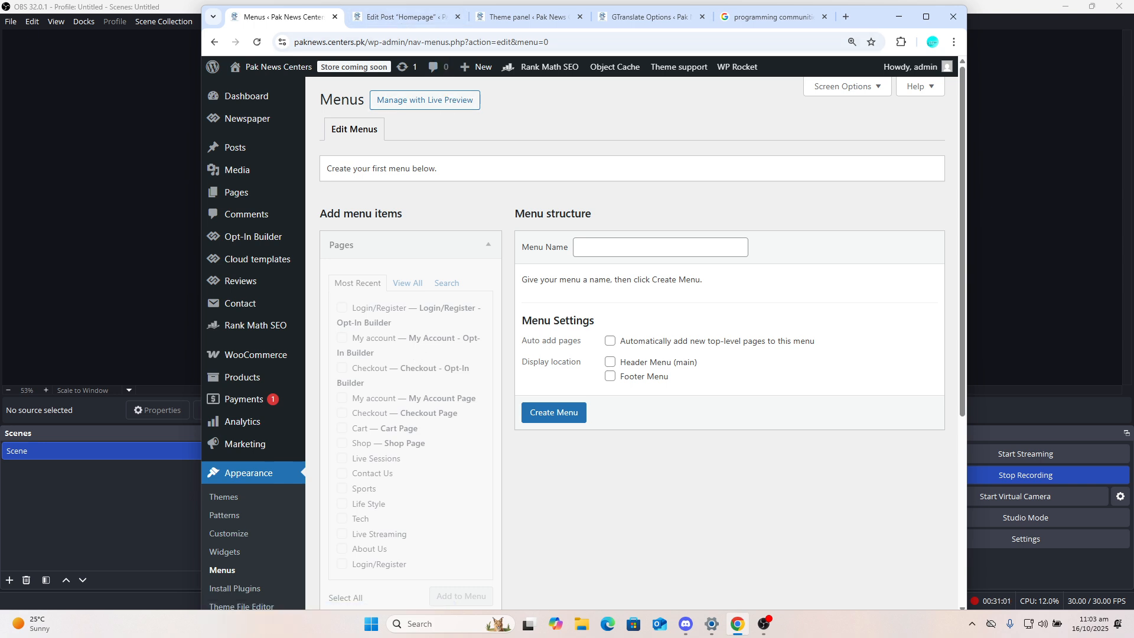
{"action": "left_click", "coordinate": [638, 249]}
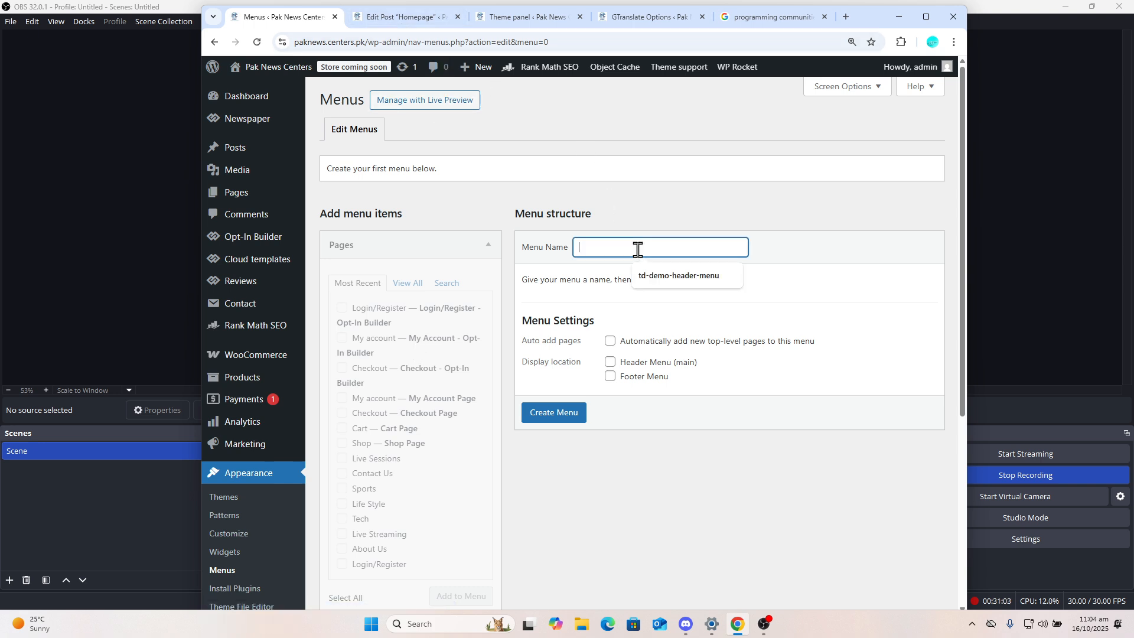
{"action": "type", "text": "MAin menu"}
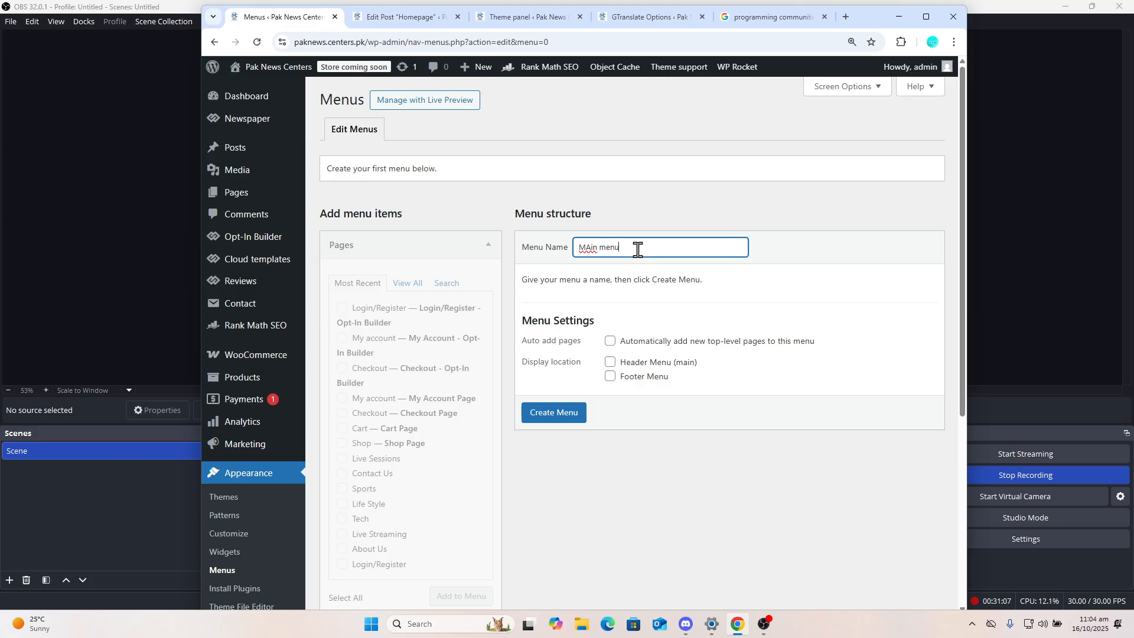
{"action": "key", "text": "BackSpace"}
{"action": "left_click", "coordinate": [560, 421]}
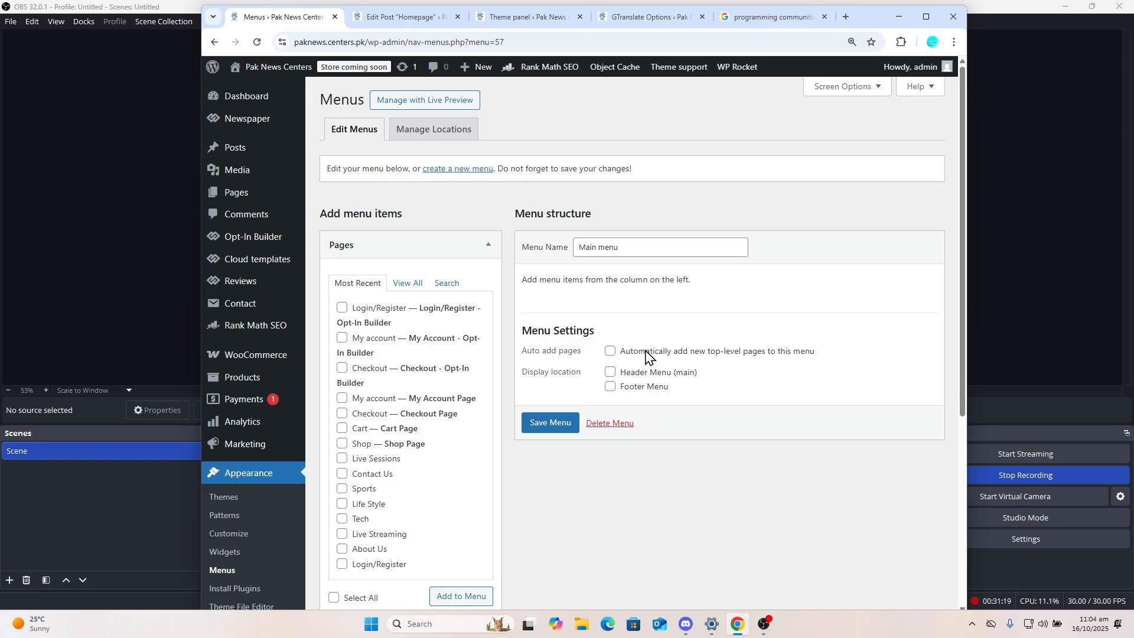
{"action": "left_click", "coordinate": [543, 429]}
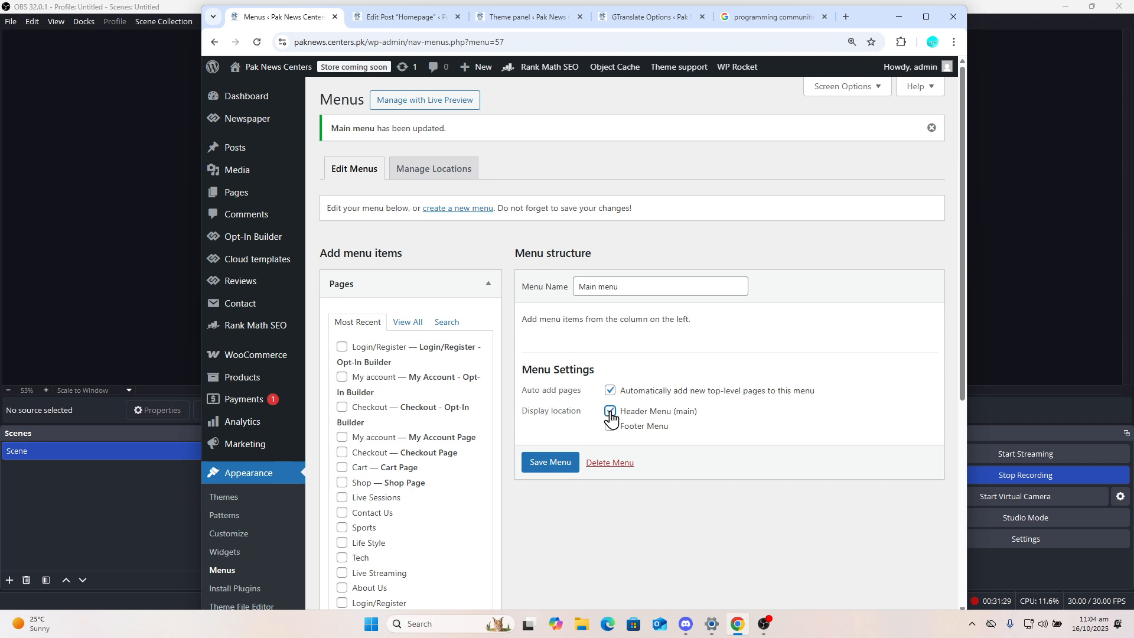
{"action": "scroll", "coordinate": [611, 418], "scroll_direction": "down", "scroll_amount": 3}
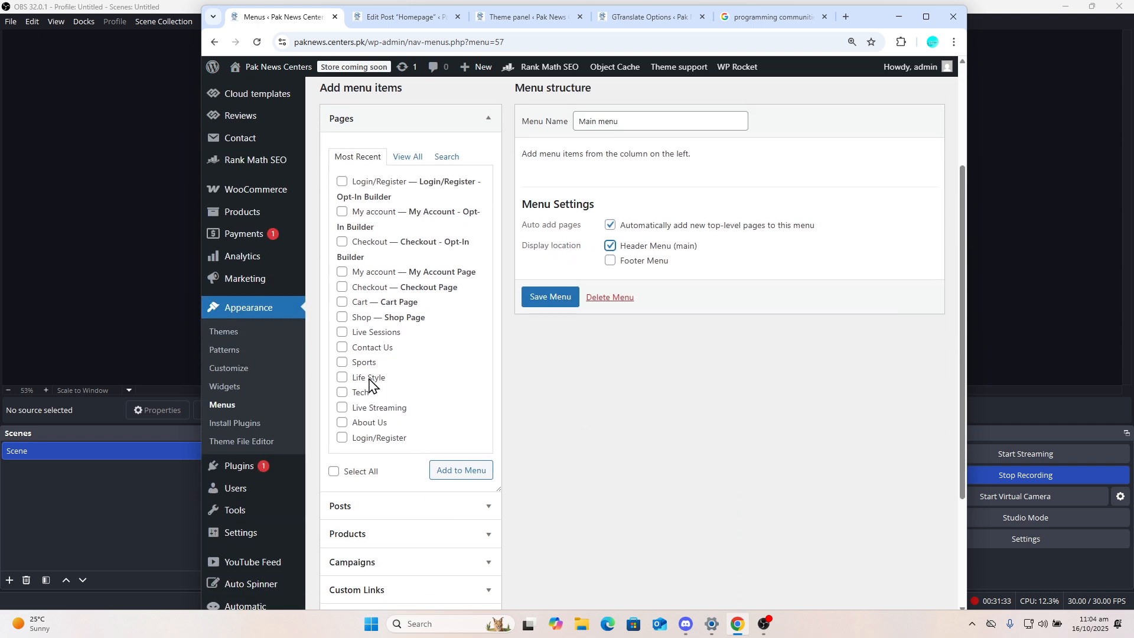
{"action": "left_click", "coordinate": [344, 365]}
{"action": "left_click", "coordinate": [344, 381]}
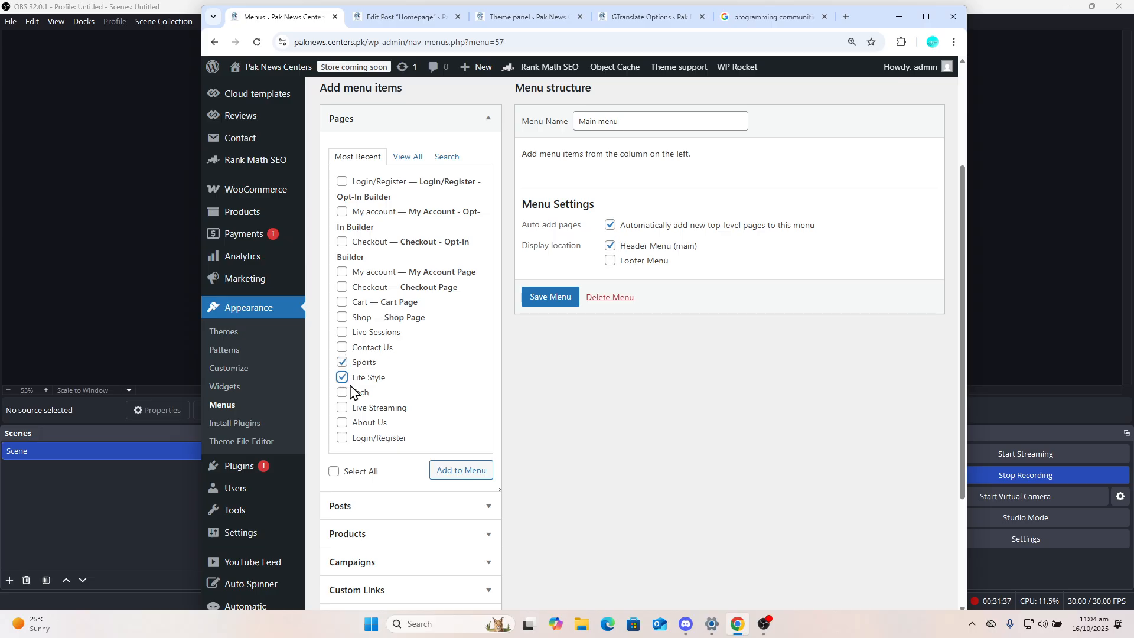
{"action": "left_click", "coordinate": [356, 394]}
{"action": "left_click", "coordinate": [370, 408]}
{"action": "left_click", "coordinate": [370, 424]}
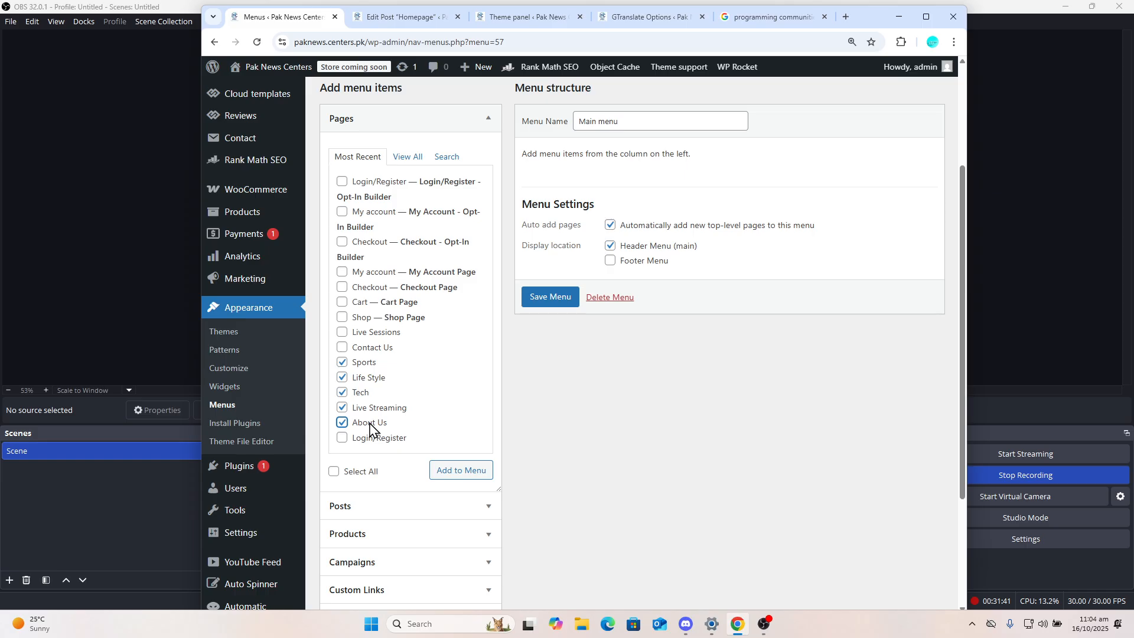
{"action": "left_click", "coordinate": [346, 352]}
{"action": "left_click", "coordinate": [343, 334]}
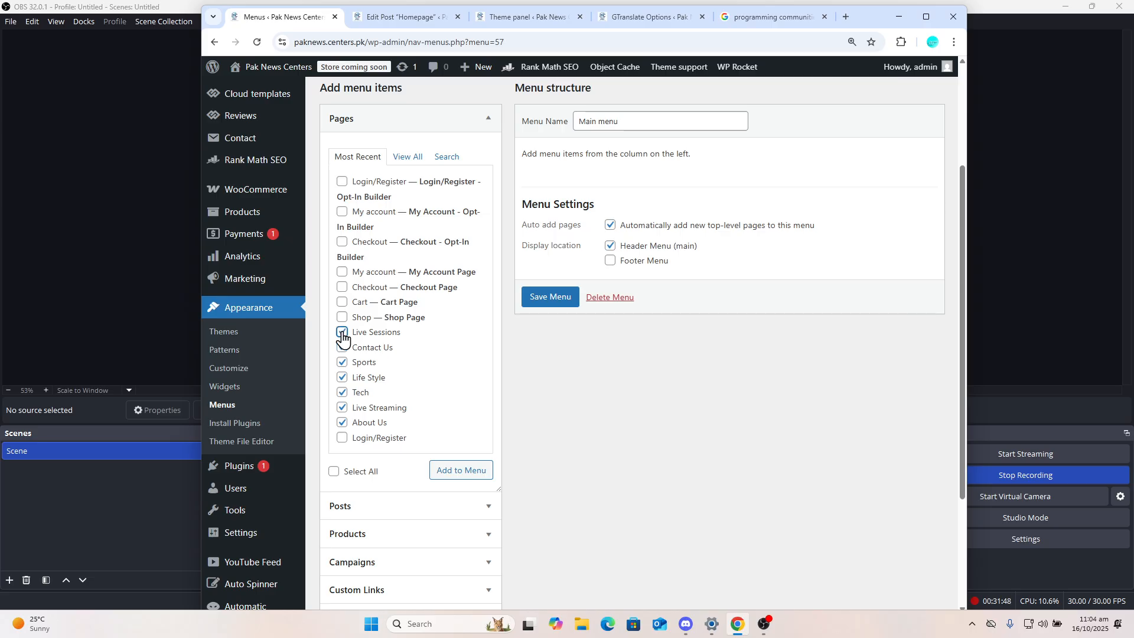
Add the Homepage, About Us, Contact Us, Life Style, Live Sessions, Live Streaming, Sports and Tech pages to the menu
{"action": "left_click", "coordinate": [411, 158]}
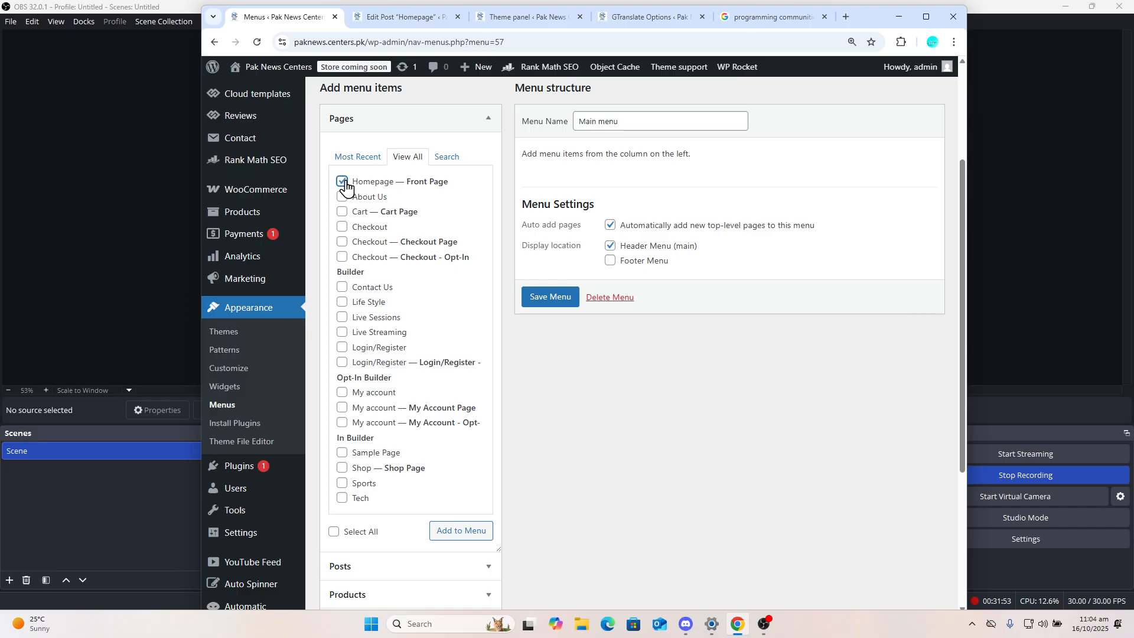
{"action": "left_click", "coordinate": [461, 531]}
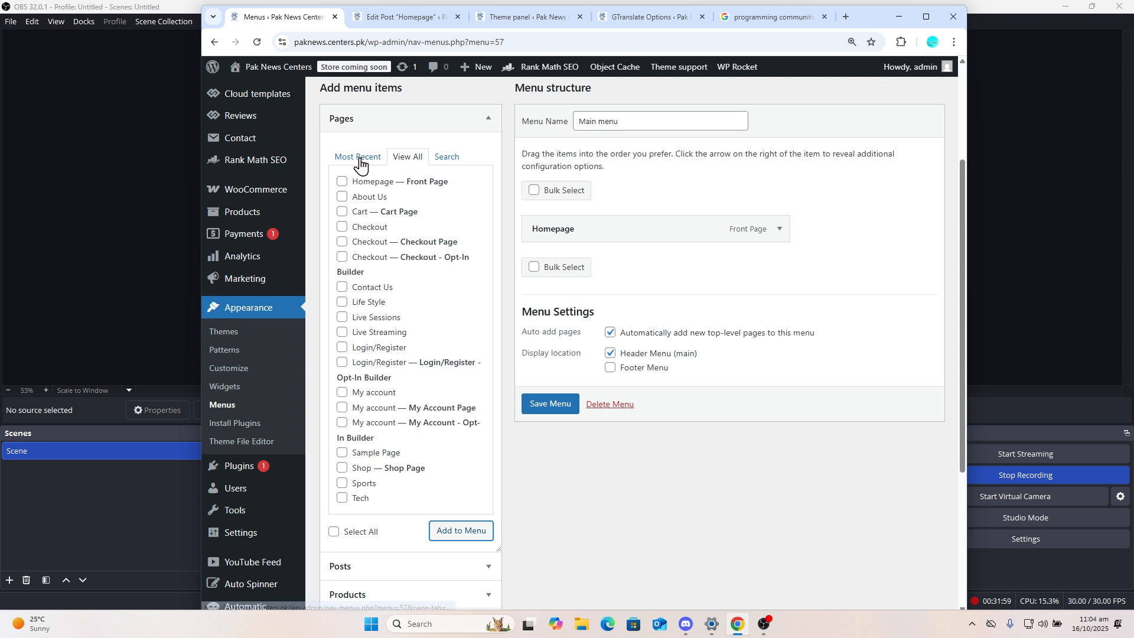
{"action": "left_click", "coordinate": [367, 197]}
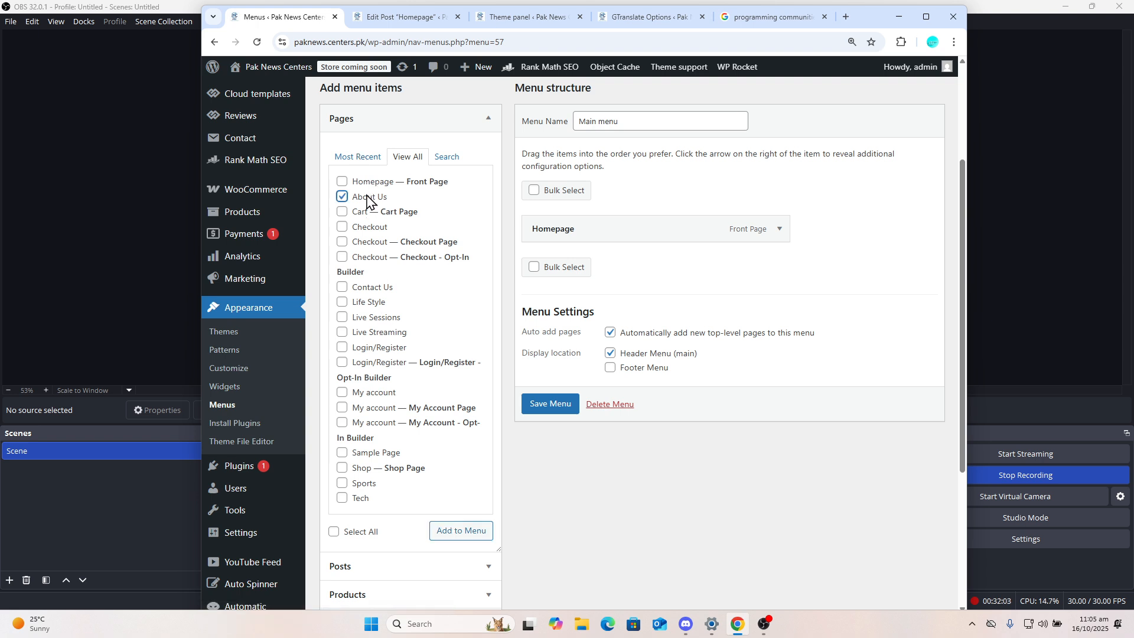
{"action": "left_click", "coordinate": [376, 302]}
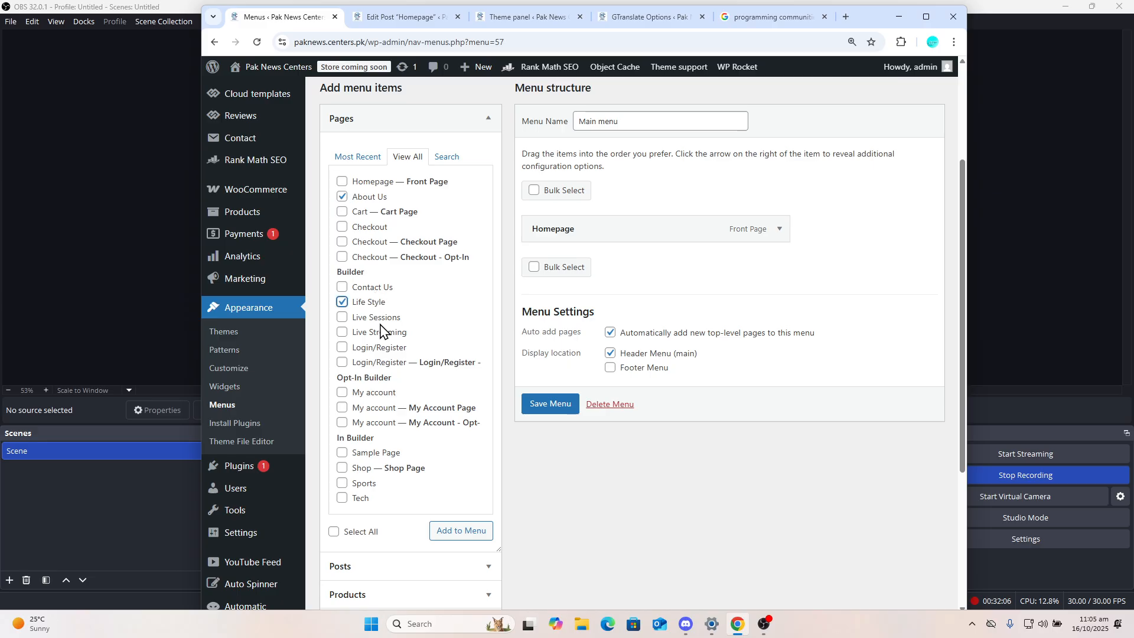
{"action": "left_click", "coordinate": [379, 318]}
{"action": "left_click", "coordinate": [383, 333]}
{"action": "left_click", "coordinate": [363, 487]}
{"action": "left_click", "coordinate": [363, 485]}
{"action": "left_click", "coordinate": [363, 499]}
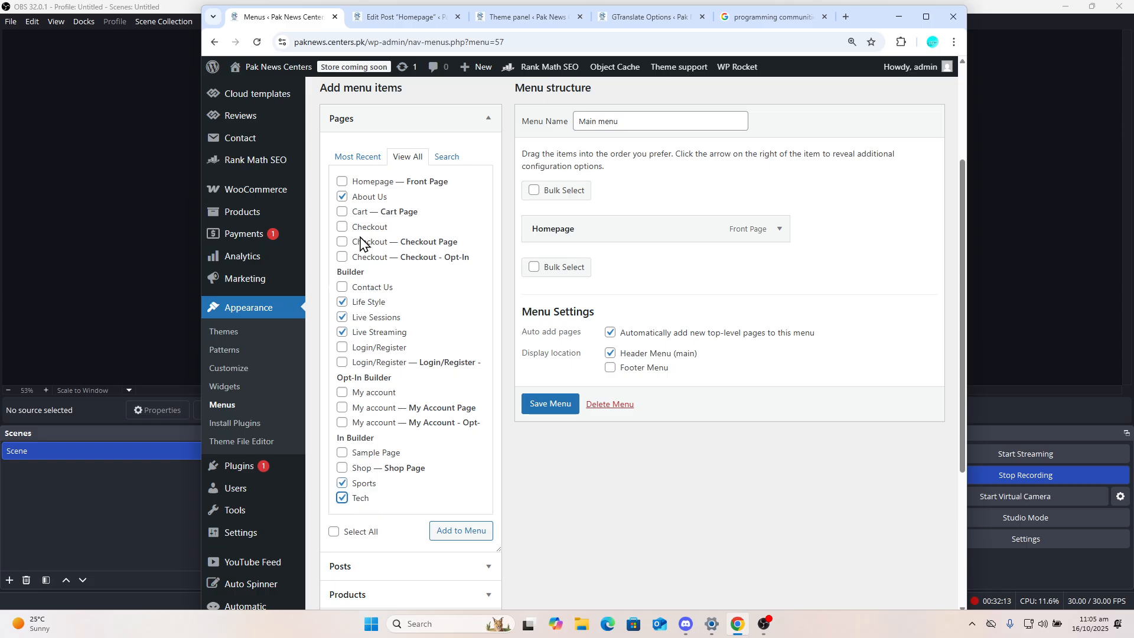
{"action": "left_click", "coordinate": [388, 288]}
{"action": "left_click", "coordinate": [463, 531]}
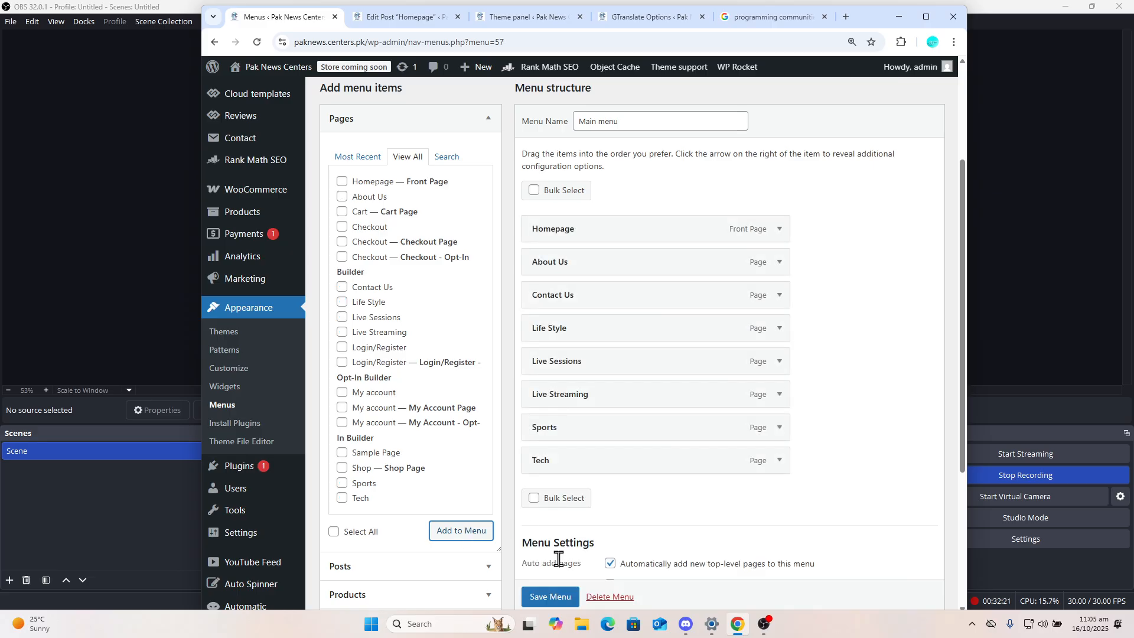
Change the navigation label of the Homepage item to "Home" and save the menu
{"action": "left_click", "coordinate": [780, 230]}
{"action": "left_click", "coordinate": [601, 281]}
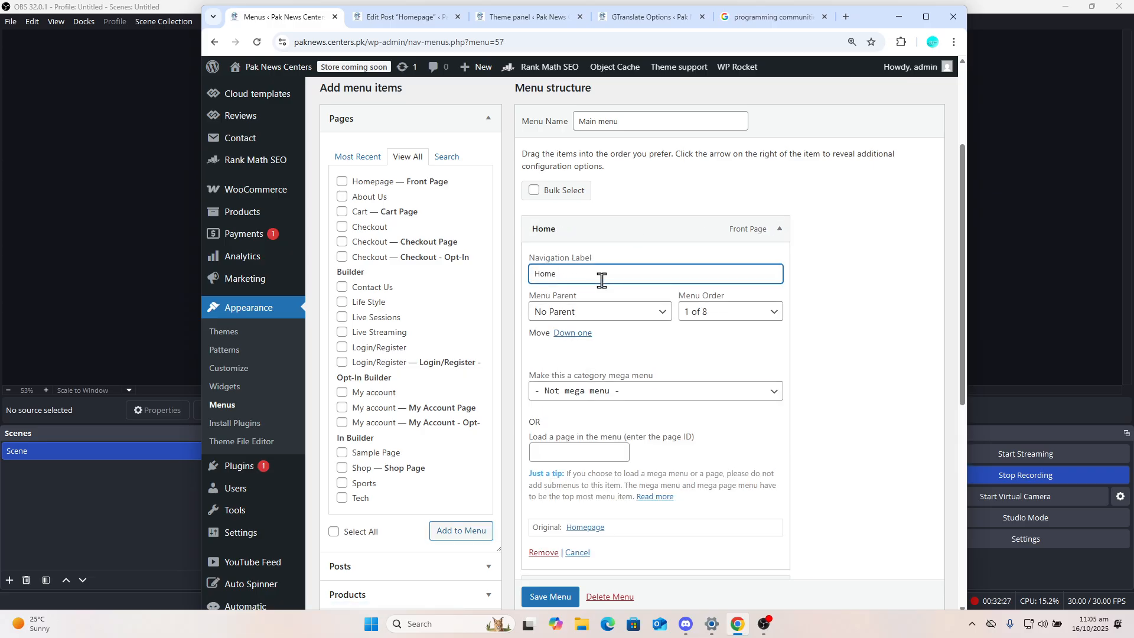
{"action": "left_click", "coordinate": [837, 283]}
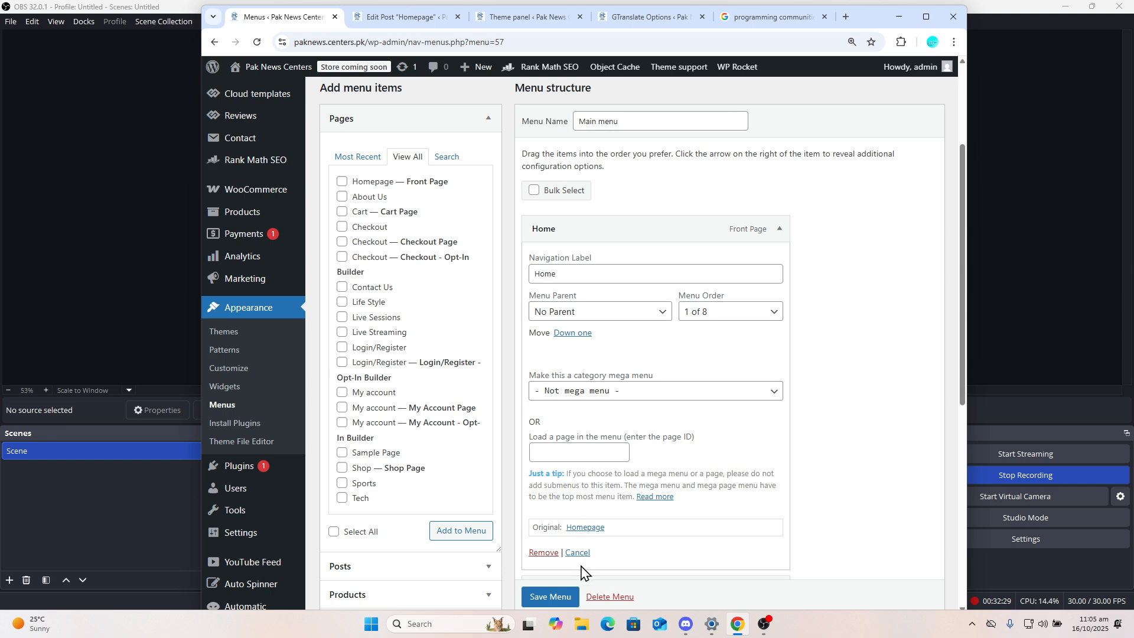
{"action": "scroll", "coordinate": [543, 602], "scroll_direction": "down", "scroll_amount": 1}
{"action": "left_click", "coordinate": [543, 600]}
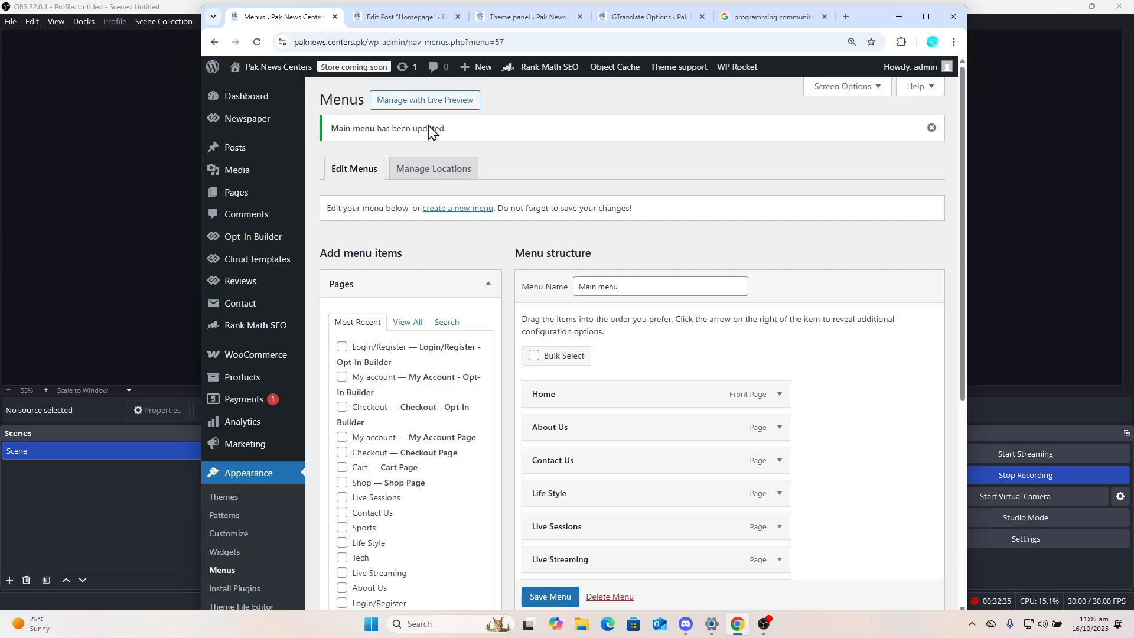
Return to the Homepage in tagDiv Composer, recheck the header menu's choices and save the header, footer and content
{"action": "left_click", "coordinate": [388, 24]}
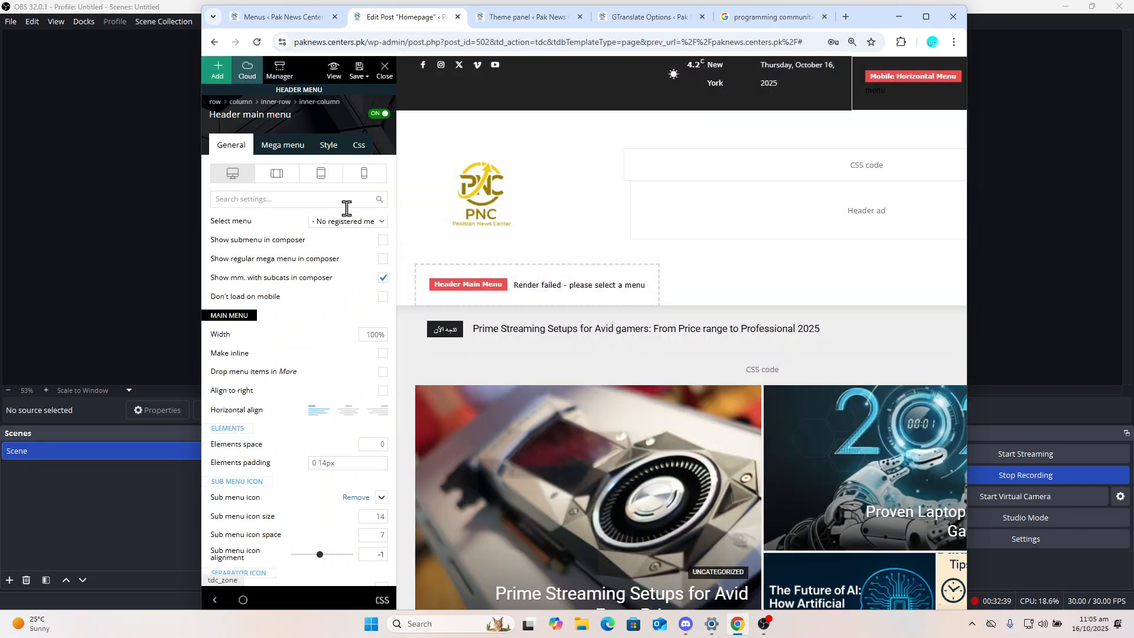
{"action": "left_click", "coordinate": [353, 223]}
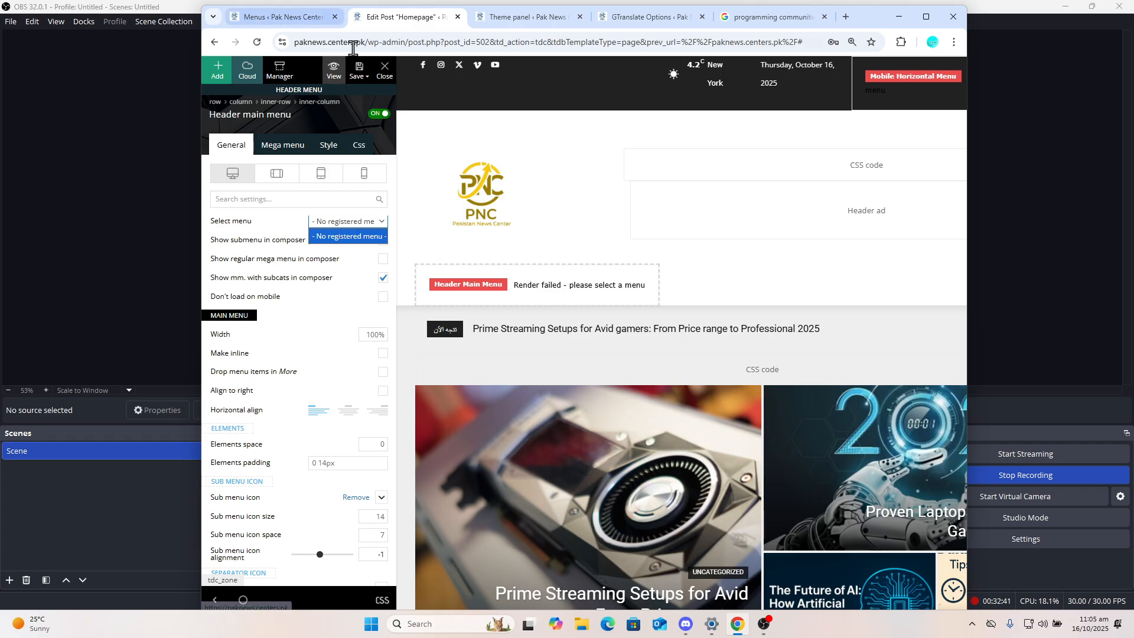
{"action": "left_click", "coordinate": [361, 72]}
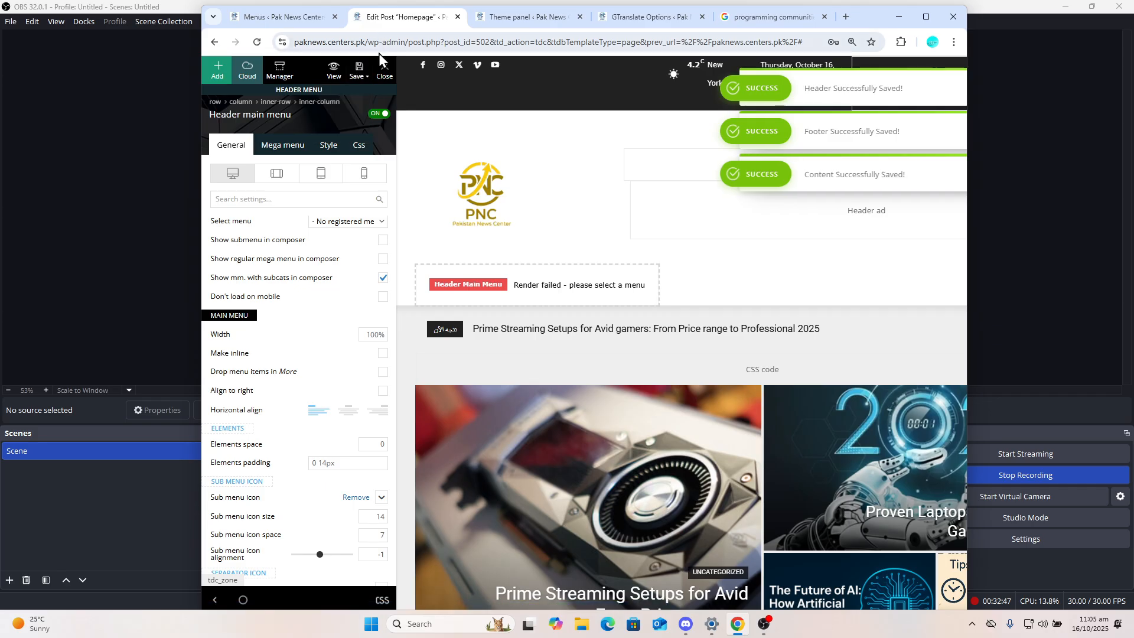
Open the live homepage at paknews.centers.pk by removing the wp-admin editor path from the current page address
{"action": "double_click", "coordinate": [366, 42]}
{"action": "key", "text": "shift+Right"}
{"action": "key", "text": "shift+Right"}
{"action": "key", "text": "shift+Right"}
{"action": "key", "text": "shift+Right"}
{"action": "key", "text": "shift+Right"}
{"action": "key", "text": "shift+Right"}
{"action": "key", "text": "shift+Right"}
{"action": "key", "text": "shift+Right"}
{"action": "key", "text": "shift+Right"}
{"action": "key", "text": "shift+Right"}
{"action": "key", "text": "shift+Right"}
{"action": "key", "text": "shift+Right"}
{"action": "key", "text": "shift+Right"}
{"action": "key", "text": "shift+Right"}
{"action": "key", "text": "shift+Right"}
{"action": "key", "text": "shift+Right"}
{"action": "key", "text": "shift+Right"}
{"action": "key", "text": "shift+Right"}
{"action": "key", "text": "shift+Right"}
{"action": "key", "text": "shift+Right"}
{"action": "key", "text": "shift+Right"}
{"action": "key", "text": "shift+Right"}
{"action": "key", "text": "shift+Right"}
{"action": "key", "text": "shift+Right"}
{"action": "key", "text": "shift+Right"}
{"action": "key", "text": "shift+Right"}
{"action": "key", "text": "shift+Right"}
{"action": "key", "text": "shift+Right"}
{"action": "key", "text": "shift+Right"}
{"action": "key", "text": "shift+Right"}
{"action": "key", "text": "shift+Right"}
{"action": "key", "text": "shift+Right"}
{"action": "key", "text": "shift+Right"}
{"action": "key", "text": "shift+Right"}
{"action": "key", "text": "shift+Right"}
{"action": "key", "text": "shift+Right"}
{"action": "key", "text": "shift+Right"}
{"action": "key", "text": "shift+Right"}
{"action": "key", "text": "shift+Right"}
{"action": "key", "text": "shift+Right"}
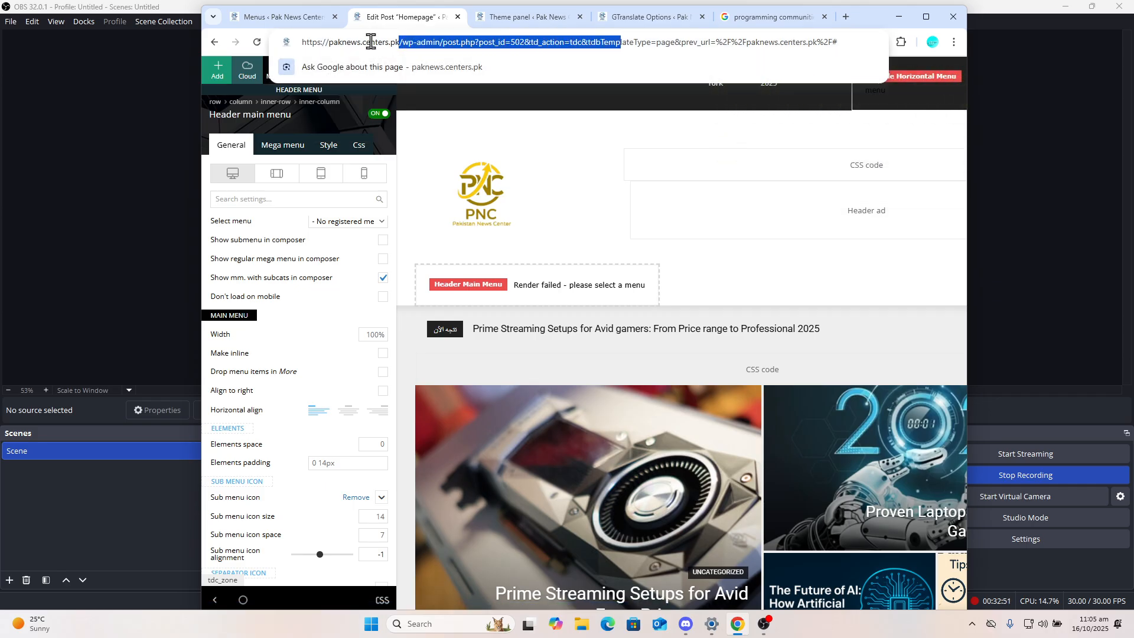
{"action": "key", "text": "shift+Right"}
{"action": "key", "text": "shift+Right"}
{"action": "key", "text": "shift+Right"}
{"action": "key", "text": "shift+Right"}
{"action": "key", "text": "shift+Right"}
{"action": "key", "text": "shift+Right"}
{"action": "key", "text": "shift+Right"}
{"action": "key", "text": "shift+Right"}
{"action": "key", "text": "shift+Right"}
{"action": "key", "text": "shift+Right"}
{"action": "key", "text": "shift+Right"}
{"action": "key", "text": "shift+Right"}
{"action": "key", "text": "shift+Right"}
{"action": "key", "text": "shift+Right"}
{"action": "key", "text": "shift+Right"}
{"action": "key", "text": "shift+Right"}
{"action": "key", "text": "shift+Right"}
{"action": "key", "text": "shift+Right"}
{"action": "key", "text": "shift+Right"}
{"action": "key", "text": "shift+Right"}
{"action": "key", "text": "BackSpace"}
{"action": "key", "text": "Return"}
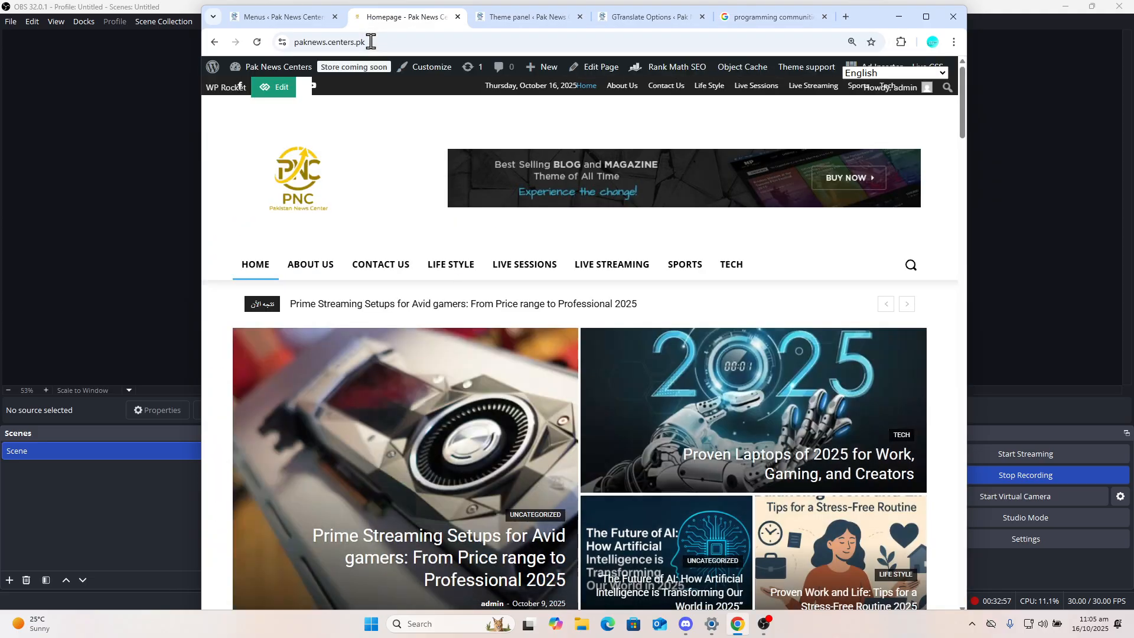
Check the About Us, Contact Us, Life Style, Live Sessions, Live Streaming, Sports and Tech menu pages, and return to the homepage through the logo
{"action": "left_click", "coordinate": [331, 278]}
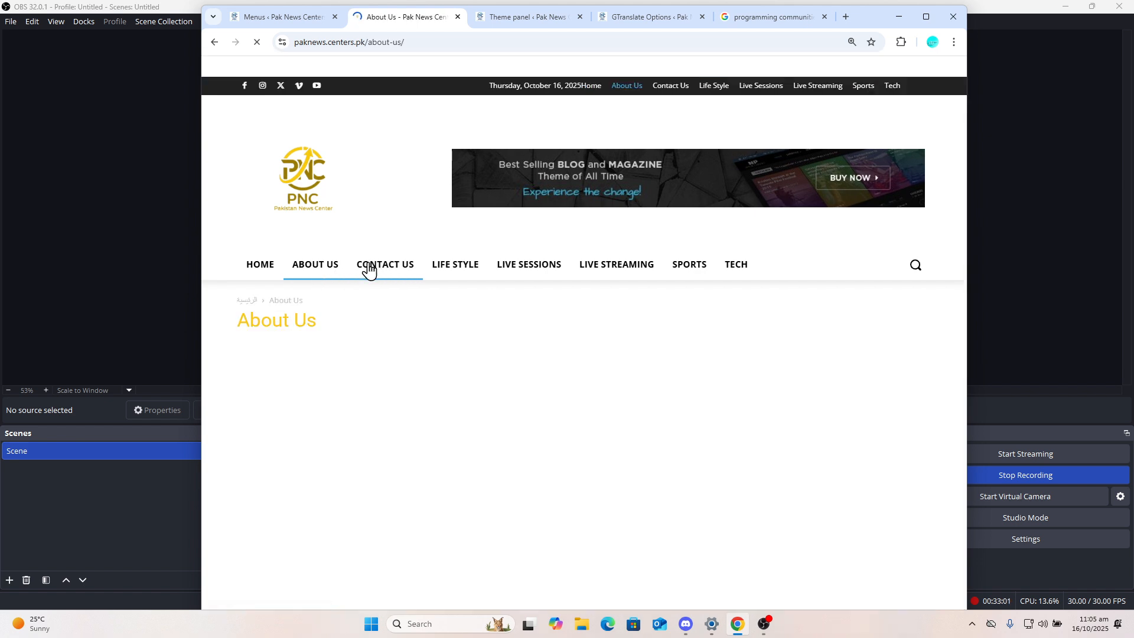
{"action": "left_click", "coordinate": [413, 277]}
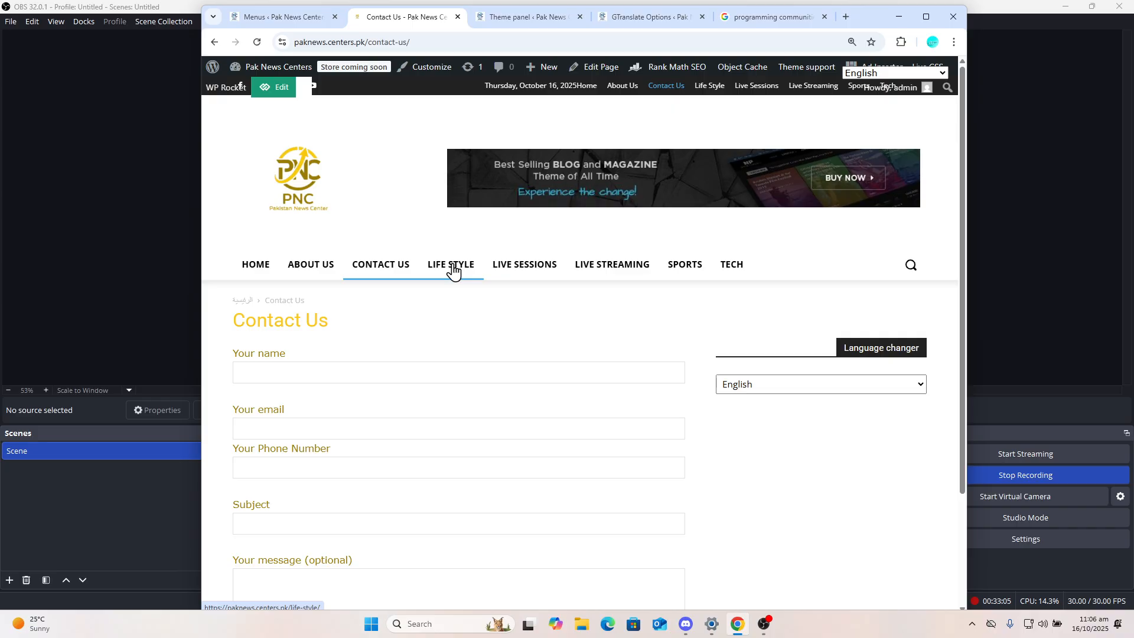
{"action": "left_click", "coordinate": [452, 268]}
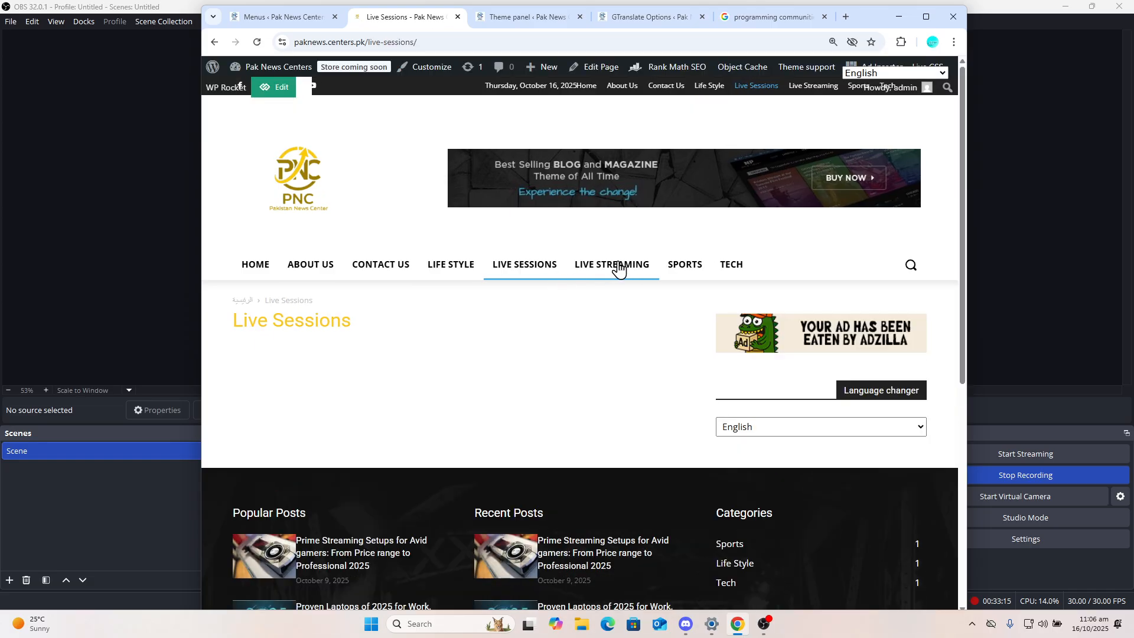
{"action": "left_click", "coordinate": [619, 269]}
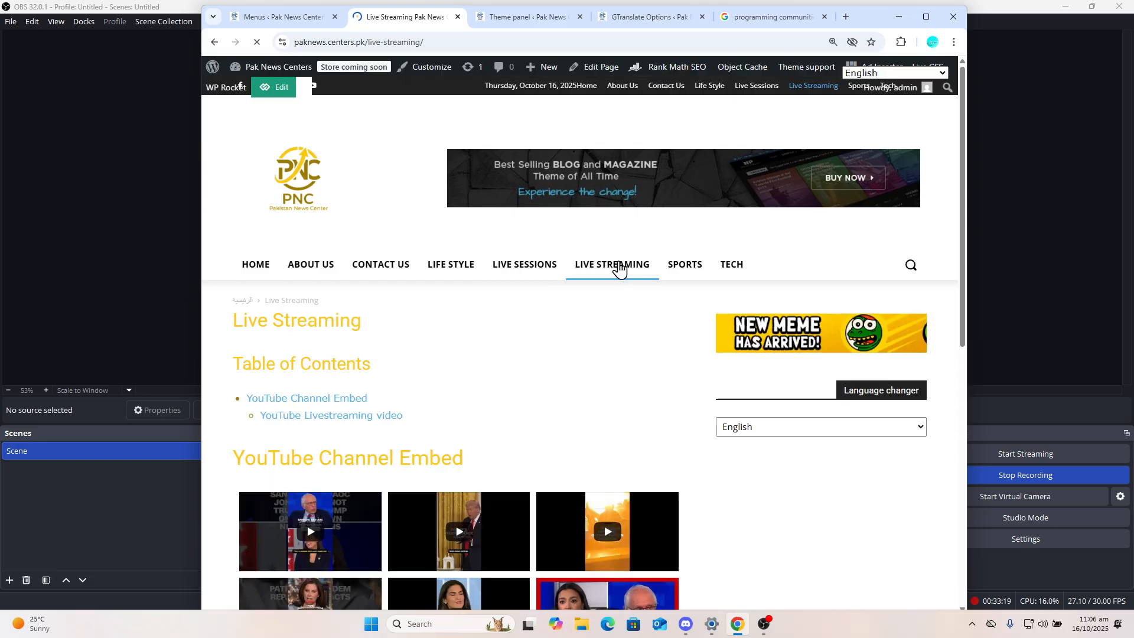
{"action": "left_click", "coordinate": [685, 265]}
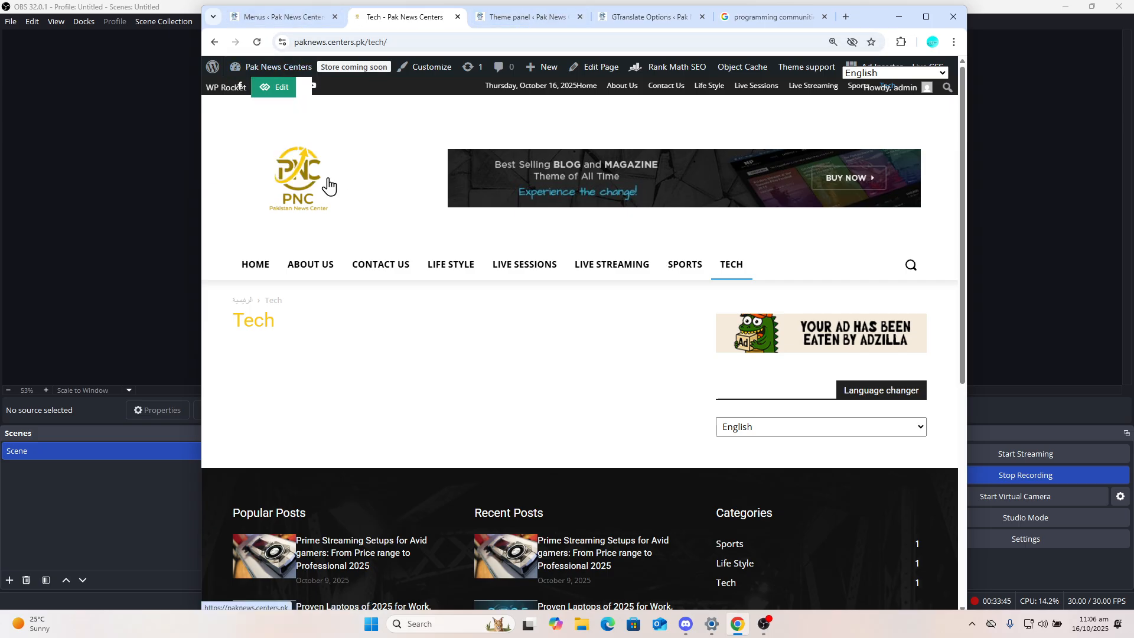
{"action": "left_click", "coordinate": [297, 198]}
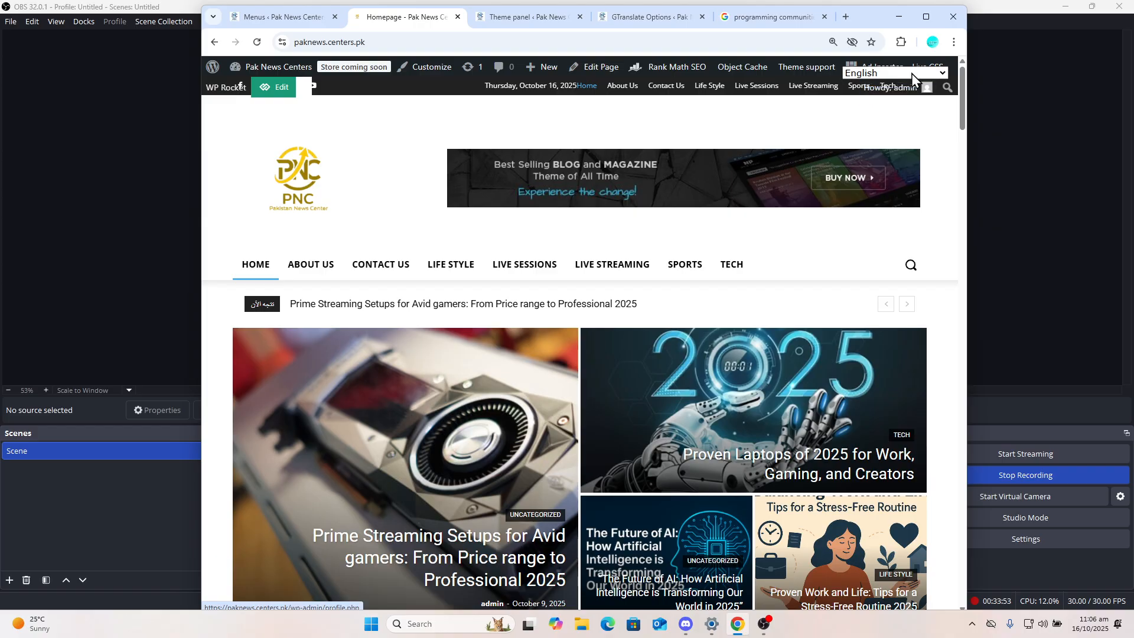
Log out of the WordPress admin account and open the paknews.centers.pk homepage as a visitor
{"action": "mouse_move", "coordinate": [909, 96]}
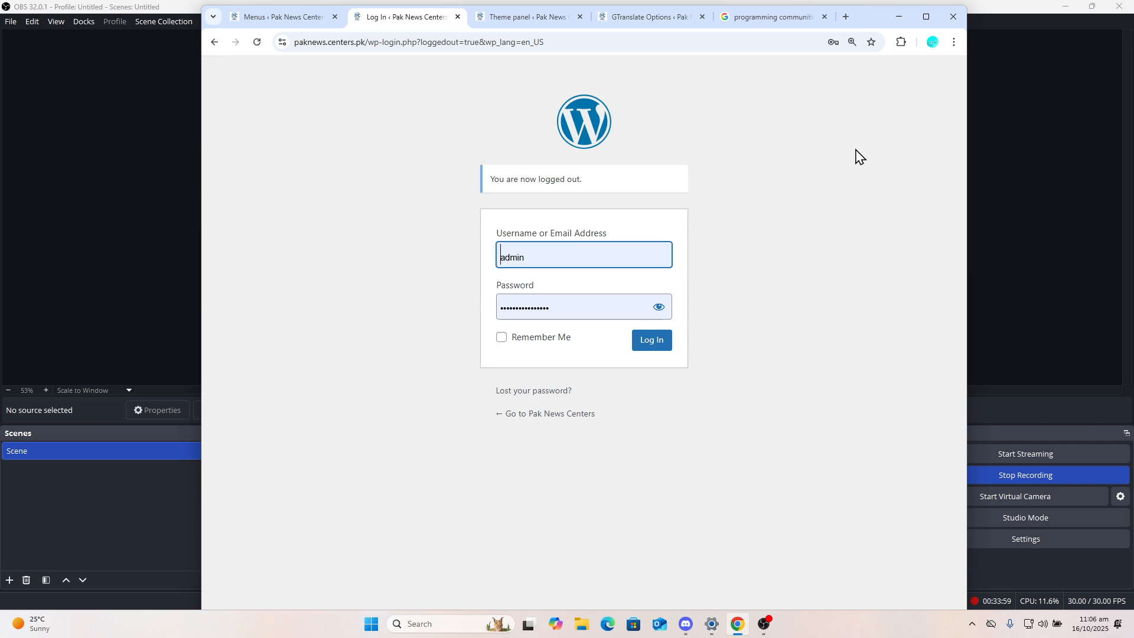
{"action": "left_click", "coordinate": [374, 44]}
{"action": "left_click", "coordinate": [375, 44]}
{"action": "key", "text": "shift+Right"}
{"action": "key", "text": "shift+Right"}
{"action": "key", "text": "shift+Right"}
{"action": "key", "text": "shift+Right"}
{"action": "key", "text": "shift+Right"}
{"action": "key", "text": "shift+Right"}
{"action": "key", "text": "shift+Right"}
{"action": "key", "text": "shift+Right"}
{"action": "key", "text": "shift+Right"}
{"action": "key", "text": "shift+Right"}
{"action": "key", "text": "shift+Right"}
{"action": "key", "text": "shift+Right"}
{"action": "key", "text": "shift+Right"}
{"action": "key", "text": "shift+Right"}
{"action": "key", "text": "shift+Right"}
{"action": "key", "text": "shift+Right"}
{"action": "key", "text": "shift+Right"}
{"action": "key", "text": "shift+Right"}
{"action": "key", "text": "shift+Right"}
{"action": "key", "text": "shift+Right"}
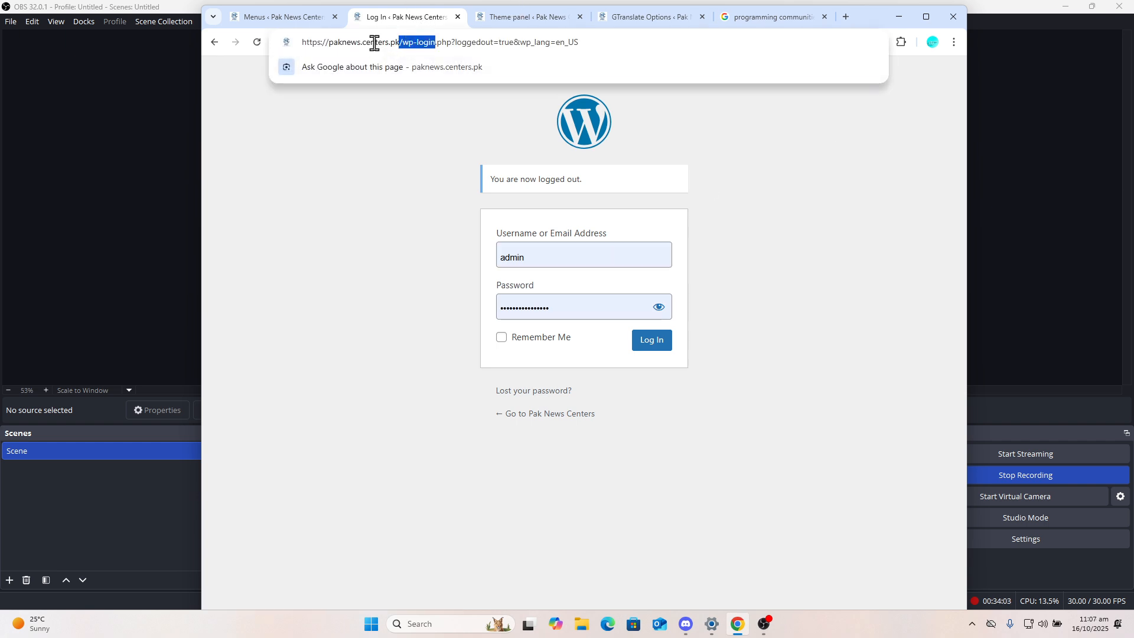
{"action": "key", "text": "BackSpace"}
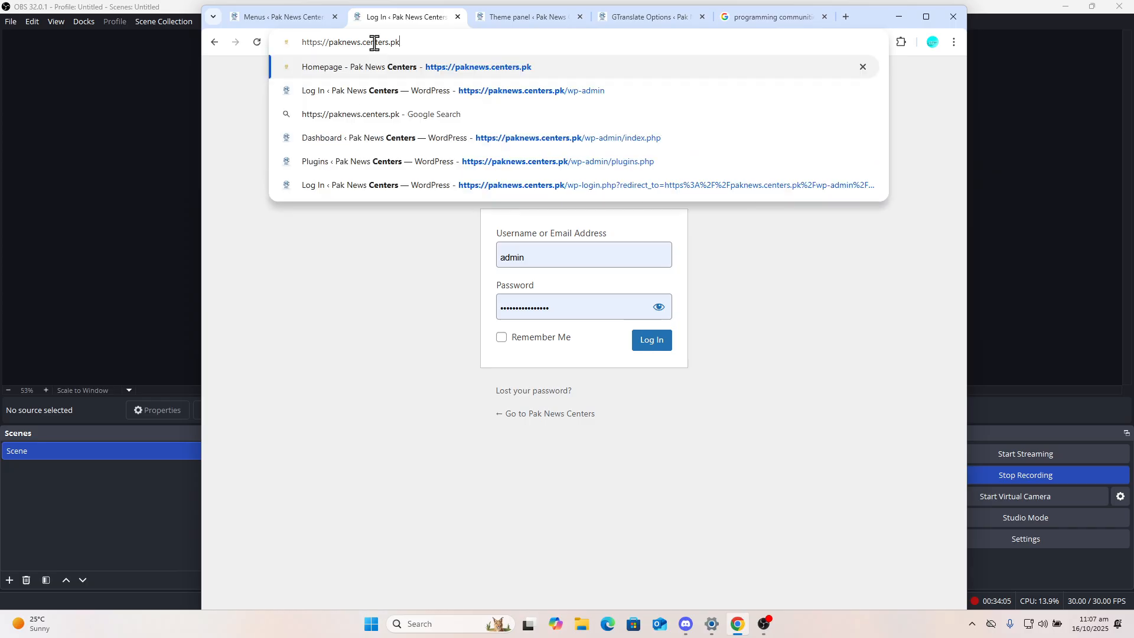
{"action": "key", "text": "Return"}
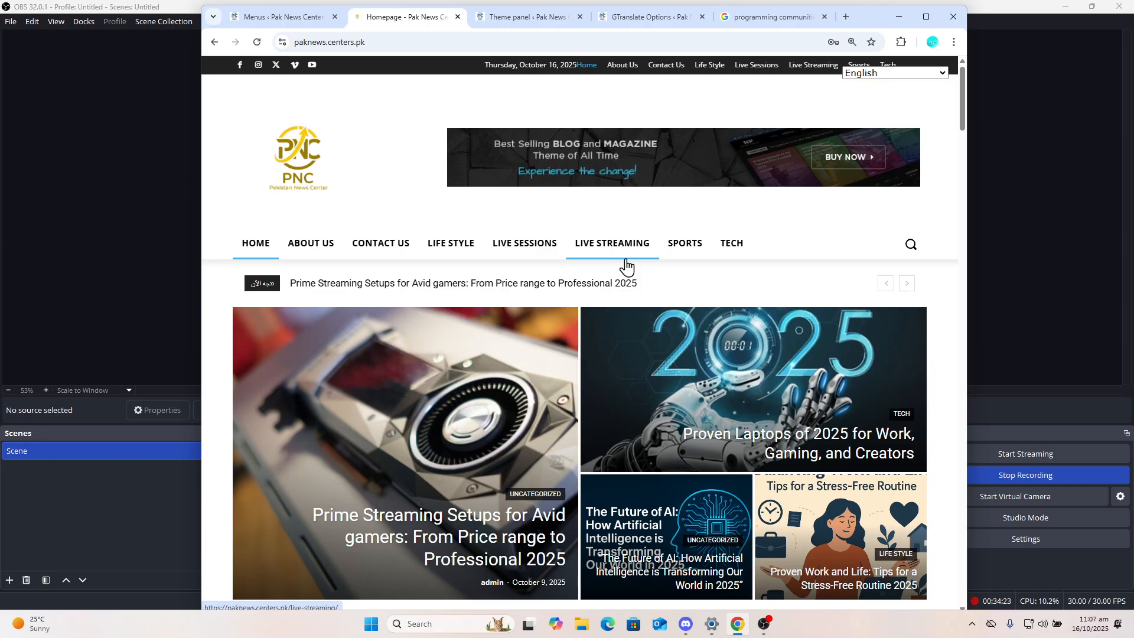
Translate the homepage into Urdu to review its header and blocks, and switch the language back to English
{"action": "left_click", "coordinate": [914, 74]}
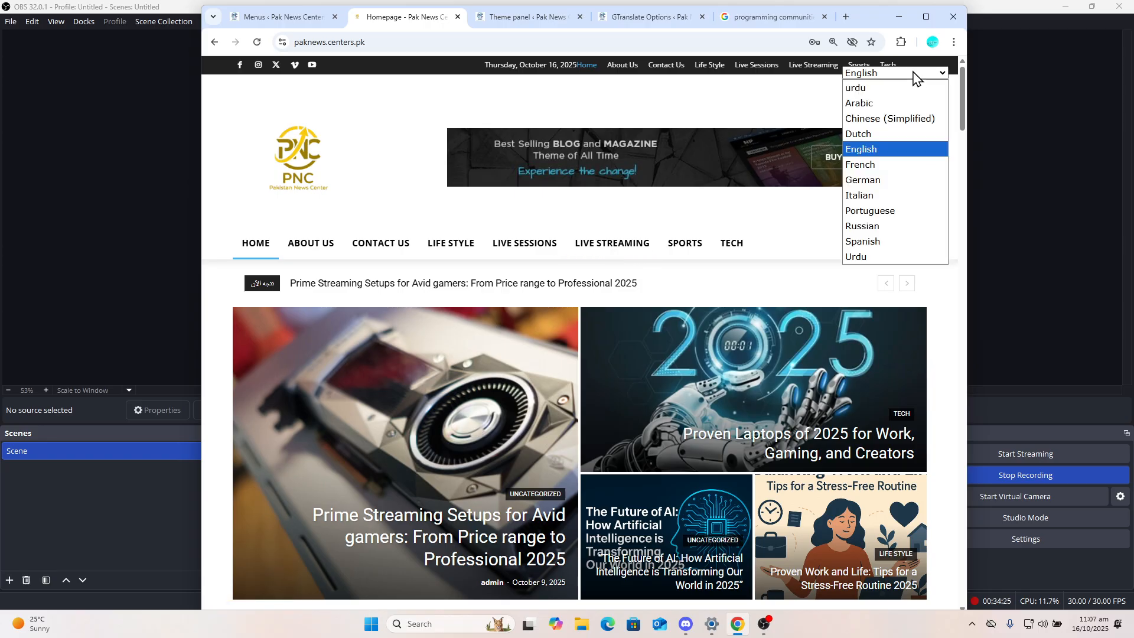
{"action": "left_click", "coordinate": [862, 257]}
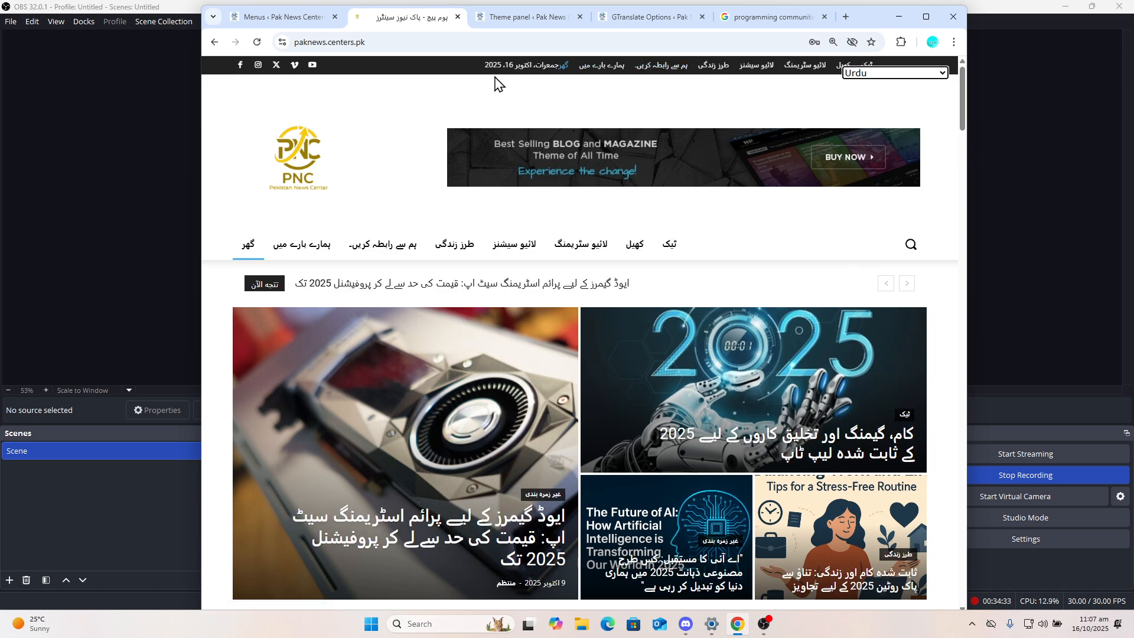
{"action": "scroll", "coordinate": [494, 84], "scroll_direction": "down", "scroll_amount": 3}
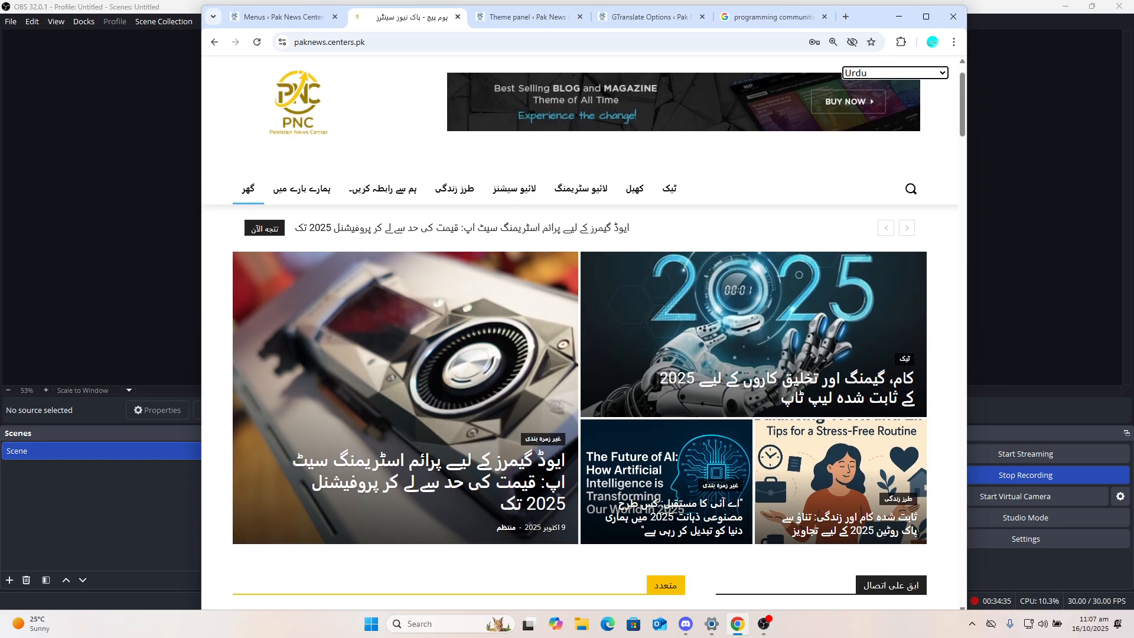
{"action": "scroll", "coordinate": [583, 330], "scroll_direction": "down", "scroll_amount": 5}
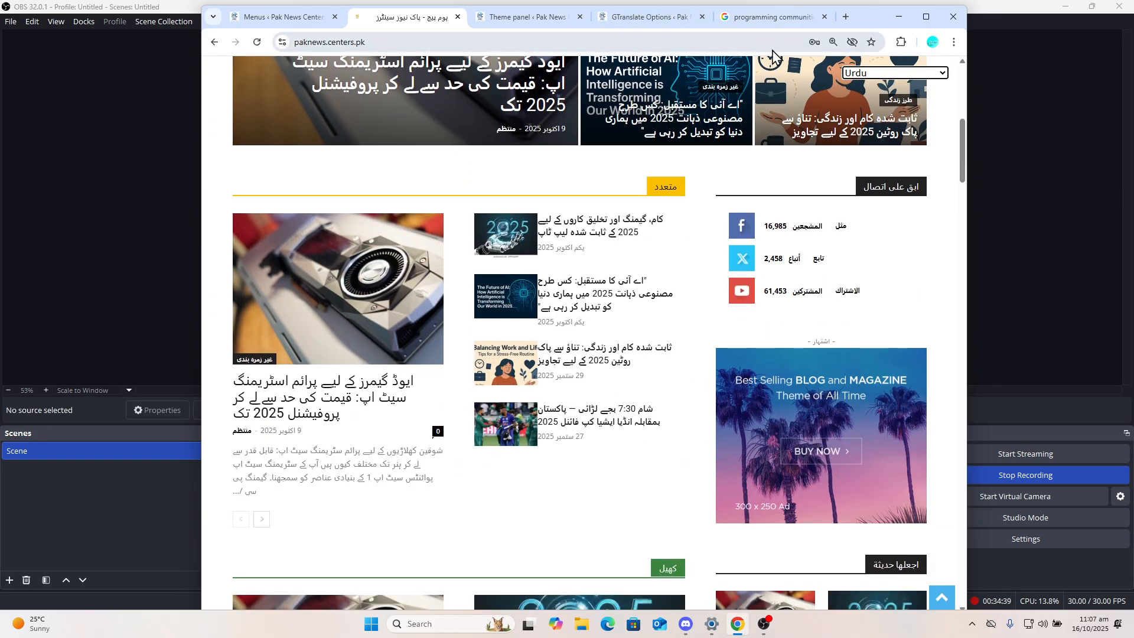
{"action": "left_click", "coordinate": [885, 73]}
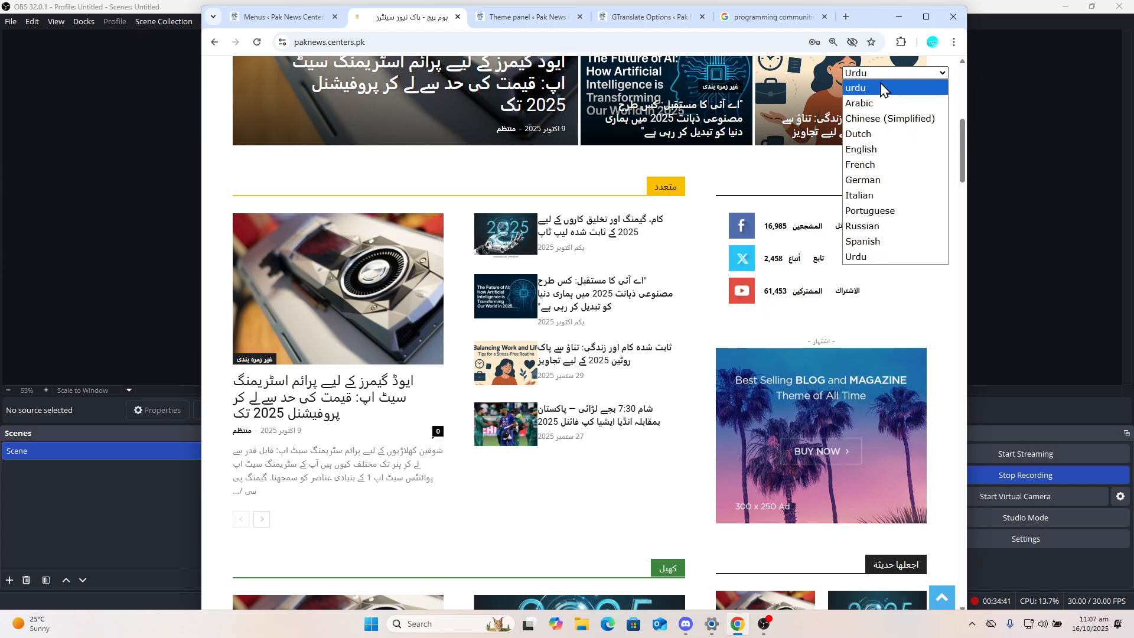
{"action": "left_click", "coordinate": [883, 151]}
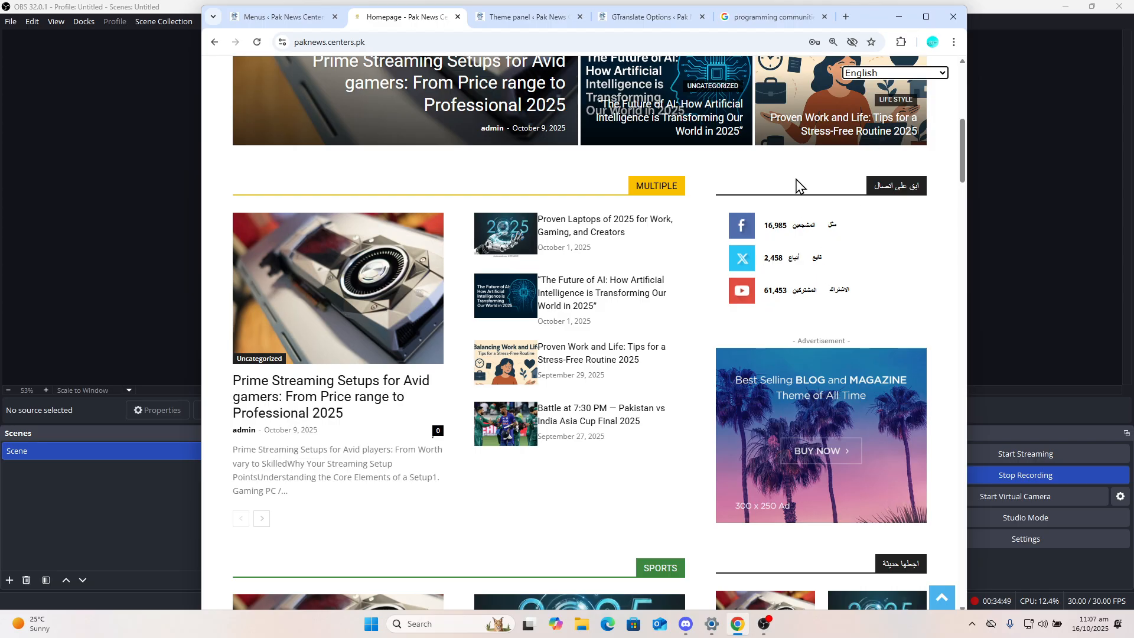
Review the visitor view of the homepage down to the footer, including the block titles and the advertisement link
{"action": "scroll", "coordinate": [779, 258], "scroll_direction": "down", "scroll_amount": 5}
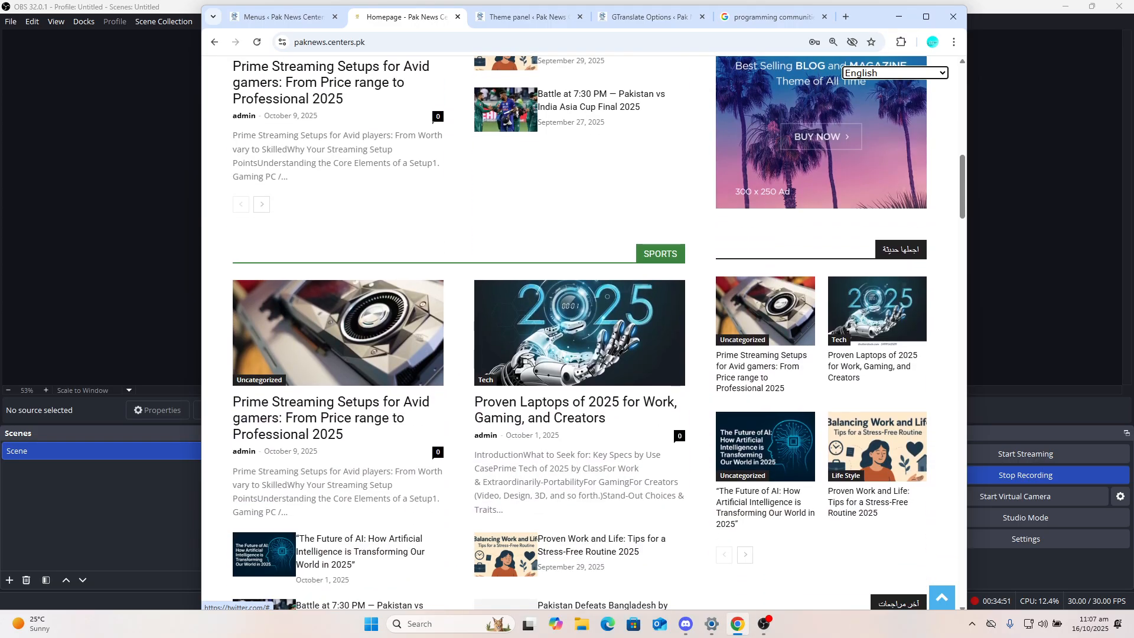
{"action": "scroll", "coordinate": [779, 258], "scroll_direction": "down", "scroll_amount": 15}
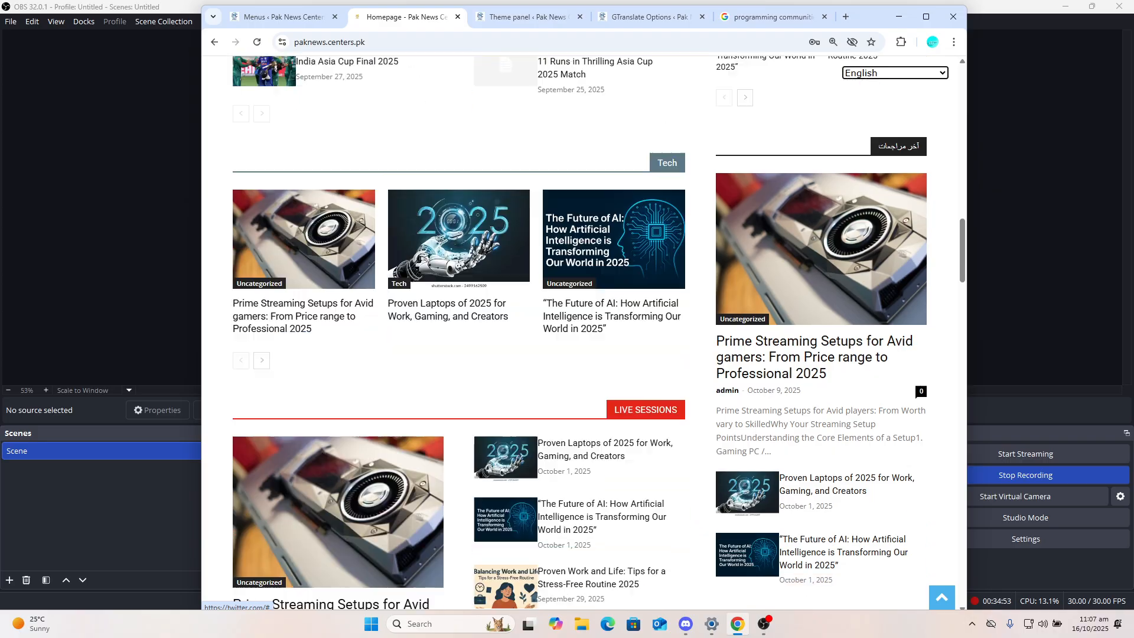
{"action": "scroll", "coordinate": [780, 258], "scroll_direction": "down", "scroll_amount": 14}
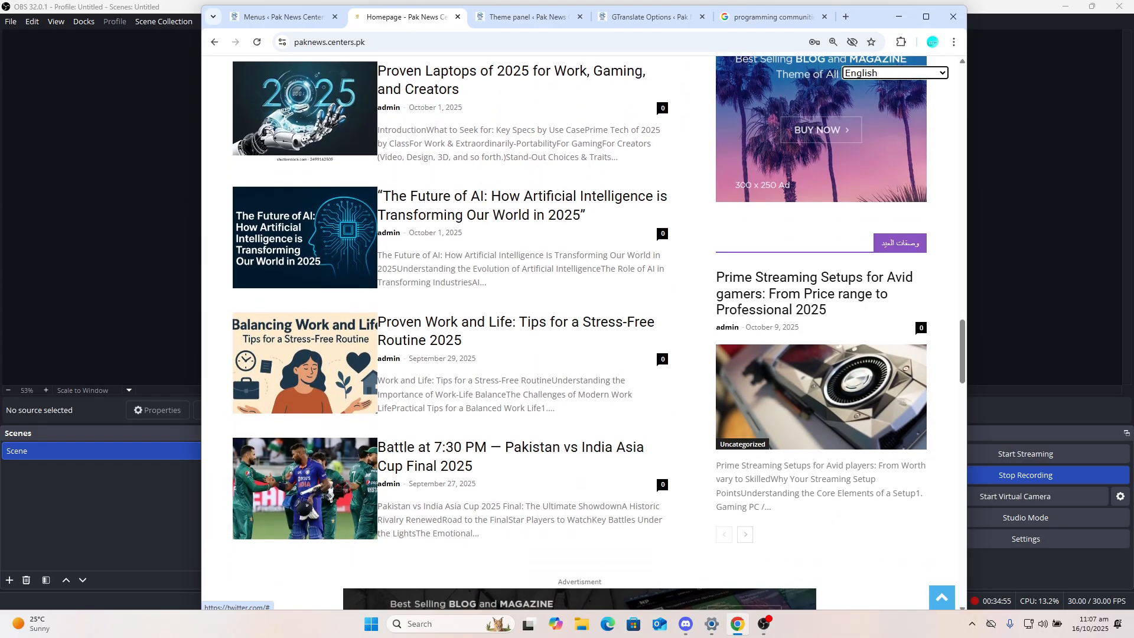
{"action": "scroll", "coordinate": [780, 258], "scroll_direction": "down", "scroll_amount": 6}
{"action": "scroll", "coordinate": [780, 258], "scroll_direction": "up", "scroll_amount": 3}
{"action": "scroll", "coordinate": [620, 260], "scroll_direction": "up", "scroll_amount": 1}
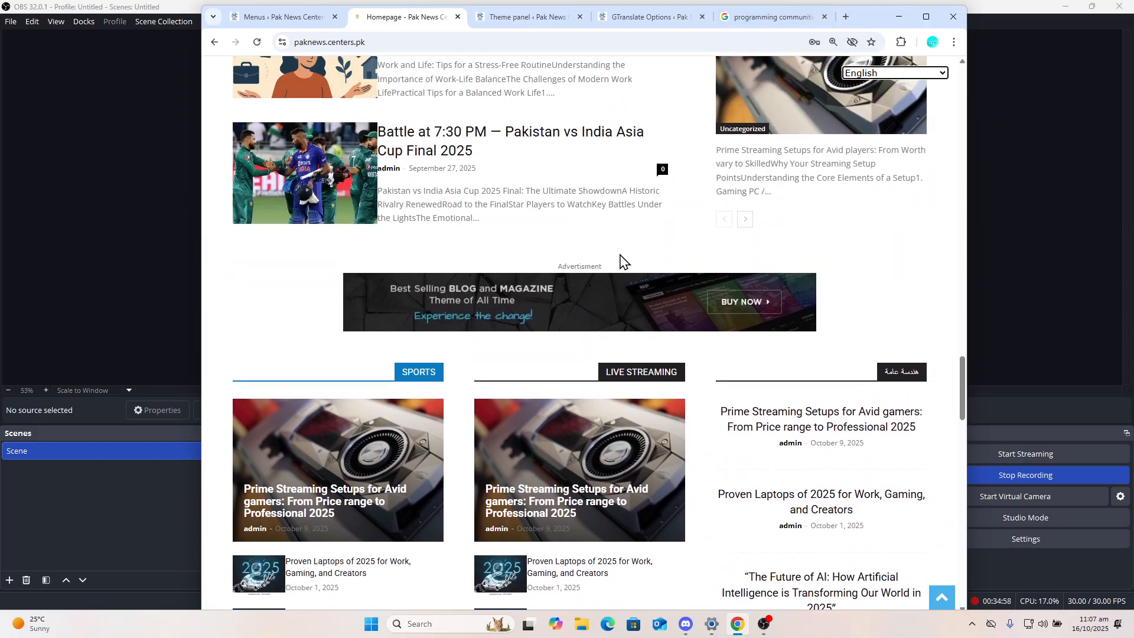
{"action": "left_click", "coordinate": [593, 314]}
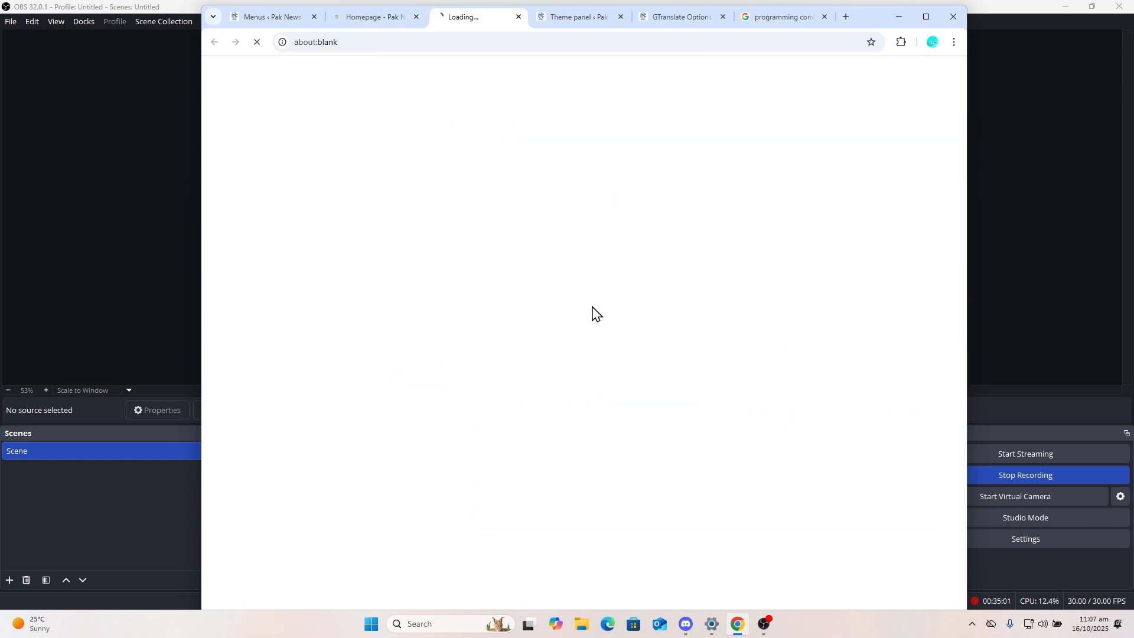
{"action": "left_click", "coordinate": [518, 17]}
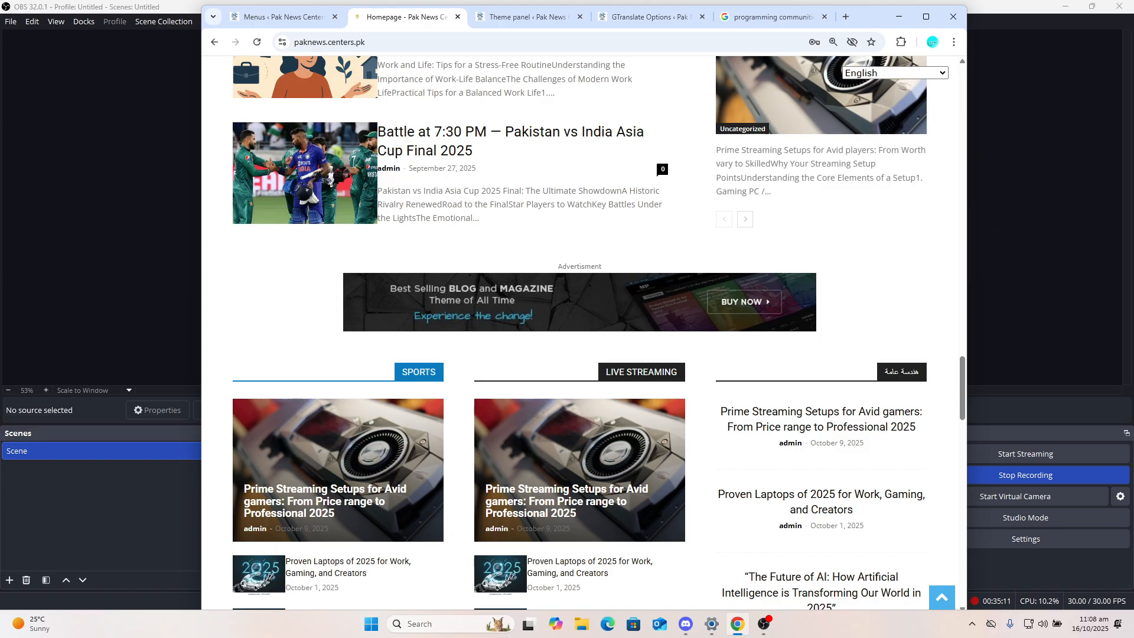
{"action": "scroll", "coordinate": [685, 516], "scroll_direction": "down", "scroll_amount": 10}
{"action": "scroll", "coordinate": [583, 331], "scroll_direction": "down", "scroll_amount": 15}
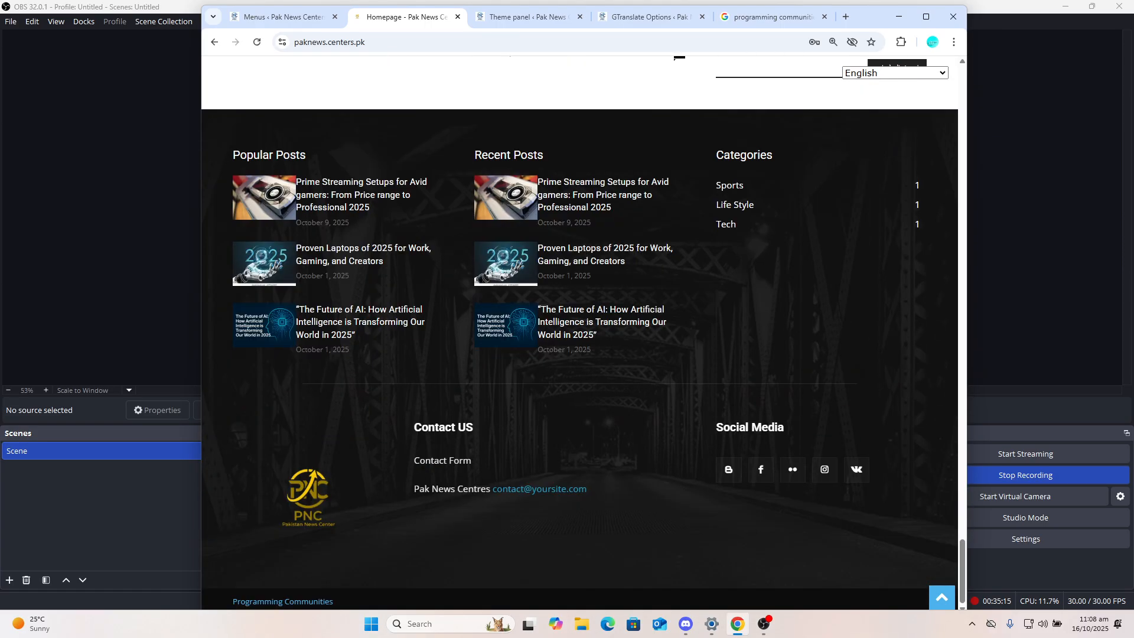
{"action": "scroll", "coordinate": [584, 331], "scroll_direction": "up", "scroll_amount": 15}
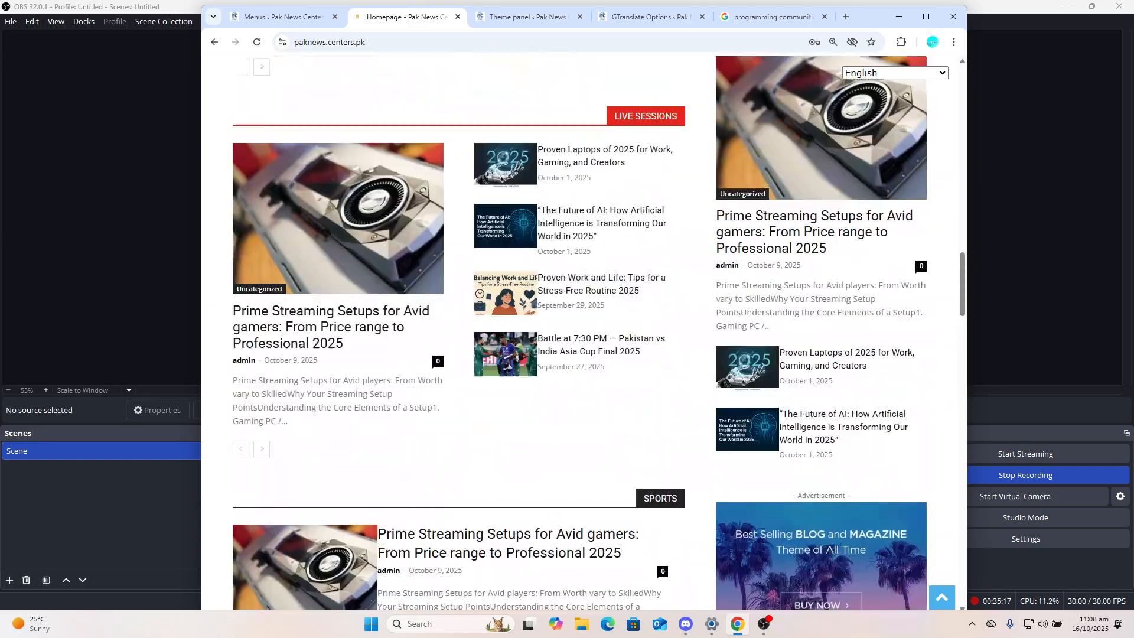
{"action": "scroll", "coordinate": [584, 330], "scroll_direction": "up", "scroll_amount": 10}
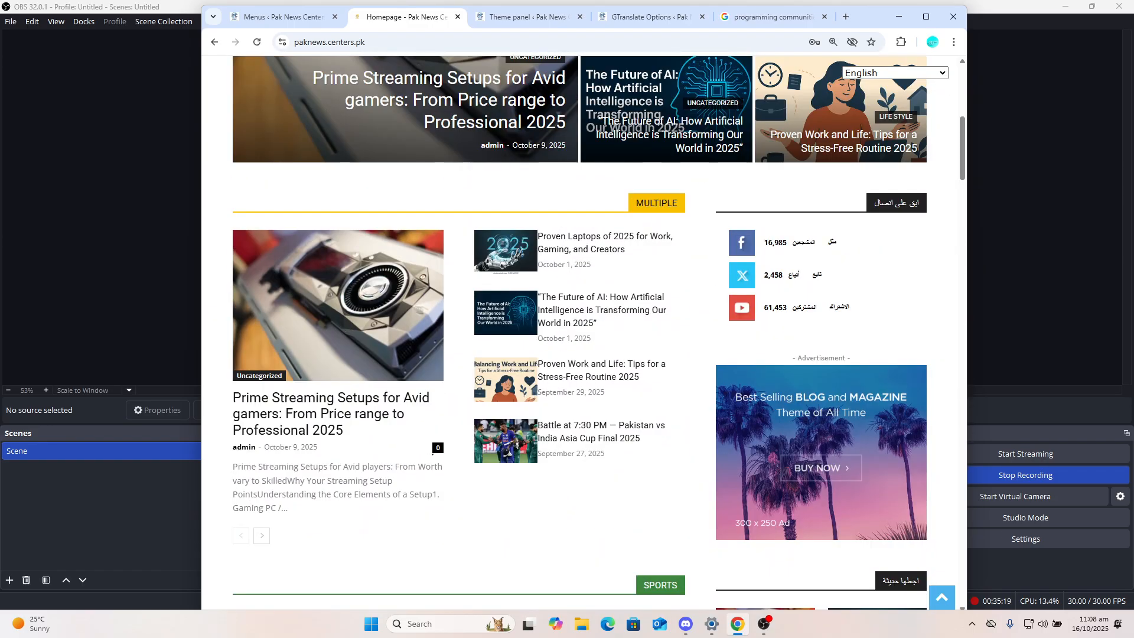
{"action": "scroll", "coordinate": [583, 331], "scroll_direction": "up", "scroll_amount": 3}
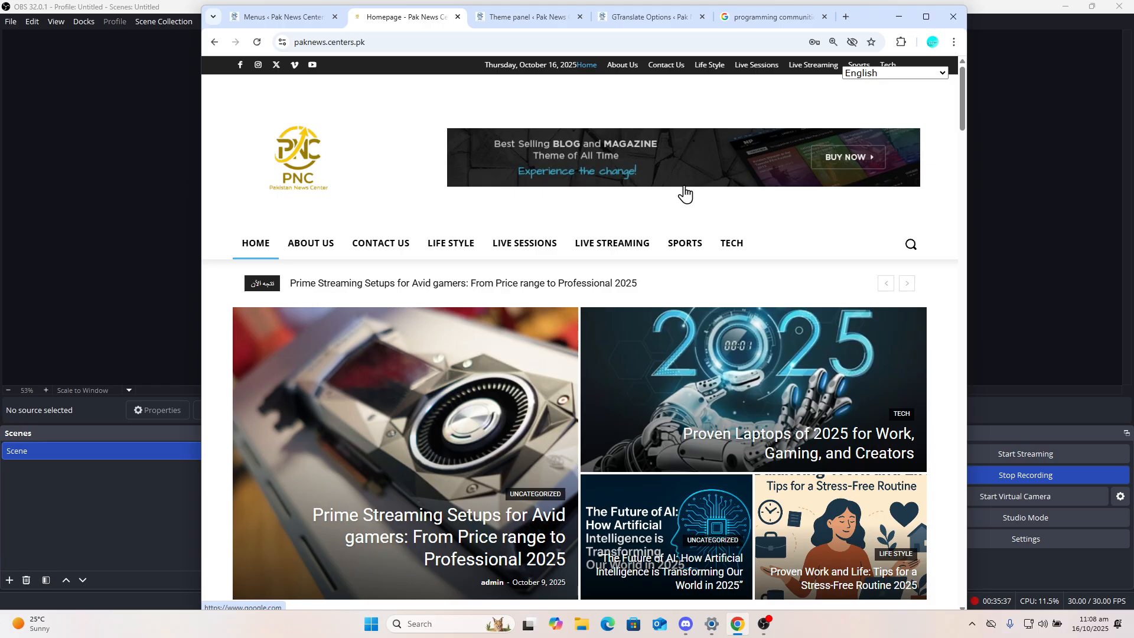
Log back in on the WordPress Menus page and try to save Main menu with automatic addition of new top-level pages turned off
{"action": "left_click", "coordinate": [279, 22]}
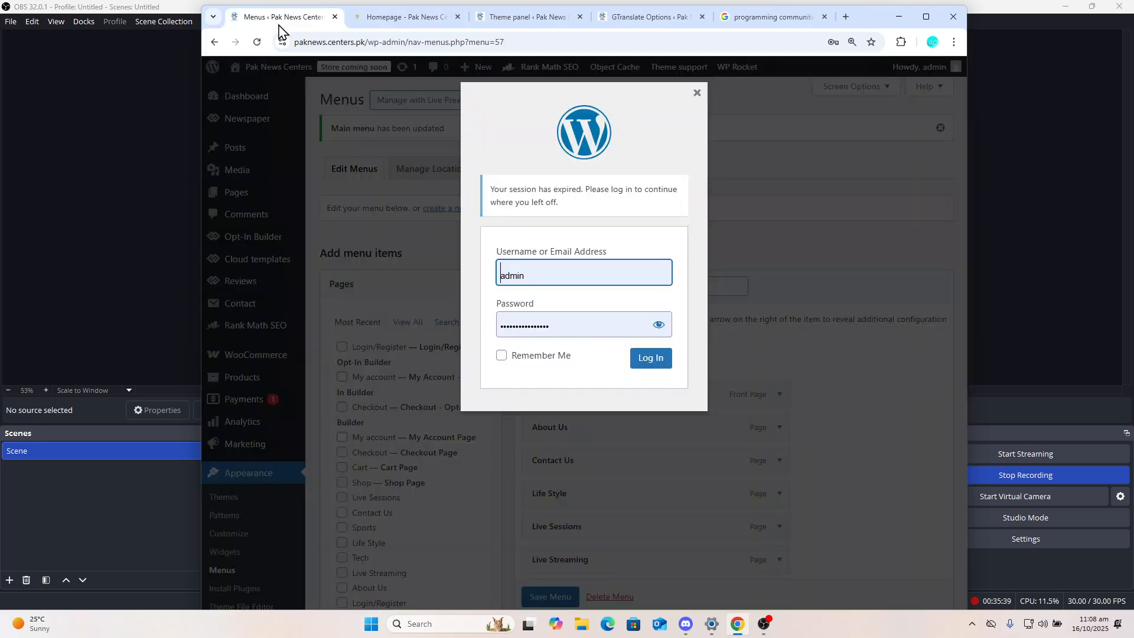
{"action": "left_click", "coordinate": [662, 365]}
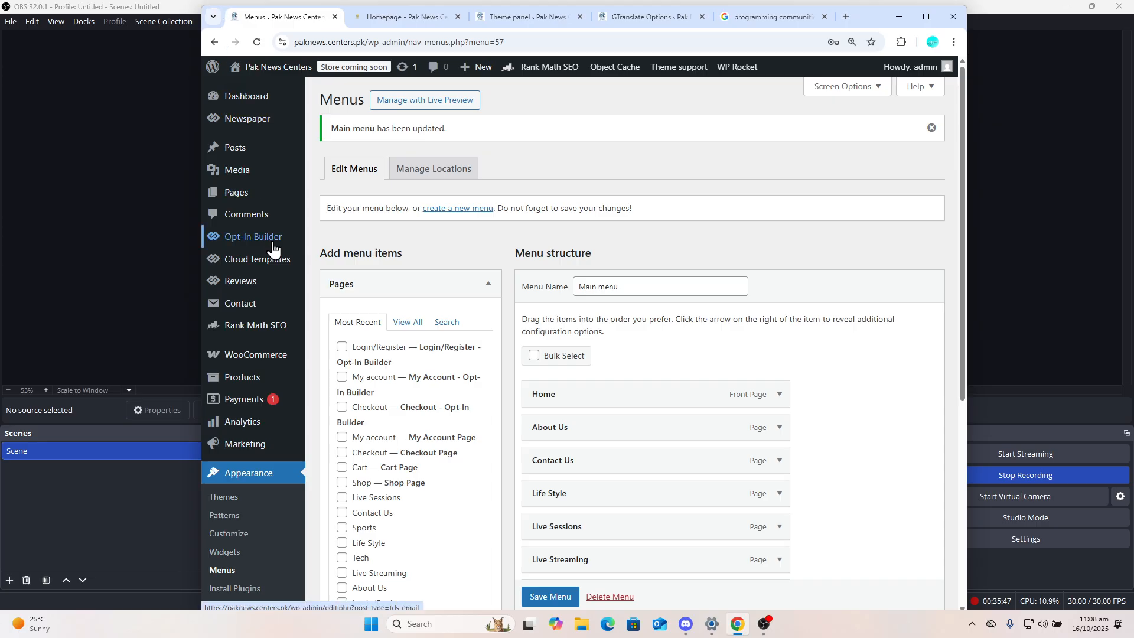
{"action": "scroll", "coordinate": [273, 487], "scroll_direction": "down", "scroll_amount": 3}
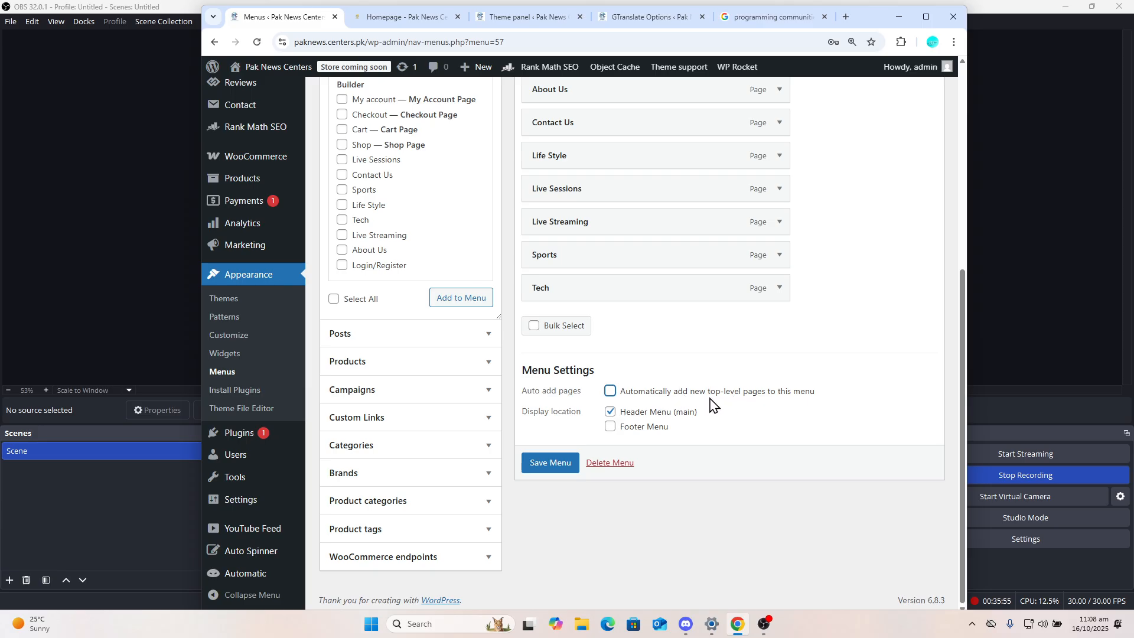
{"action": "left_click", "coordinate": [557, 468]}
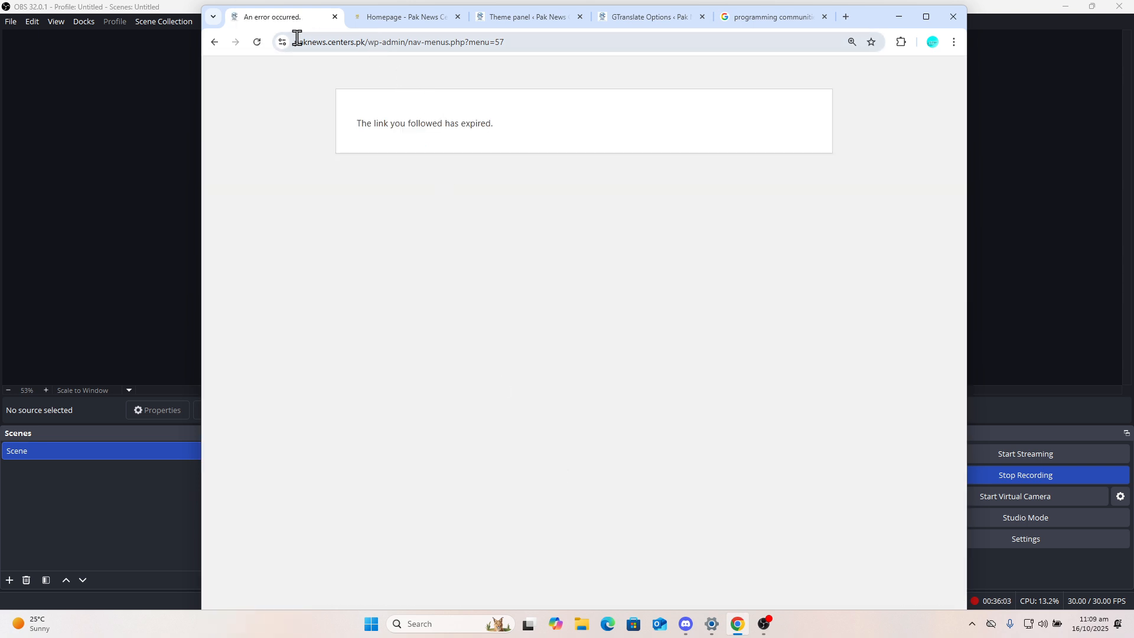
Reload the expired Menus page, and open the WordPress dashboard at paknews.centers.pk/wp-admin/ instead
{"action": "left_click", "coordinate": [258, 42]}
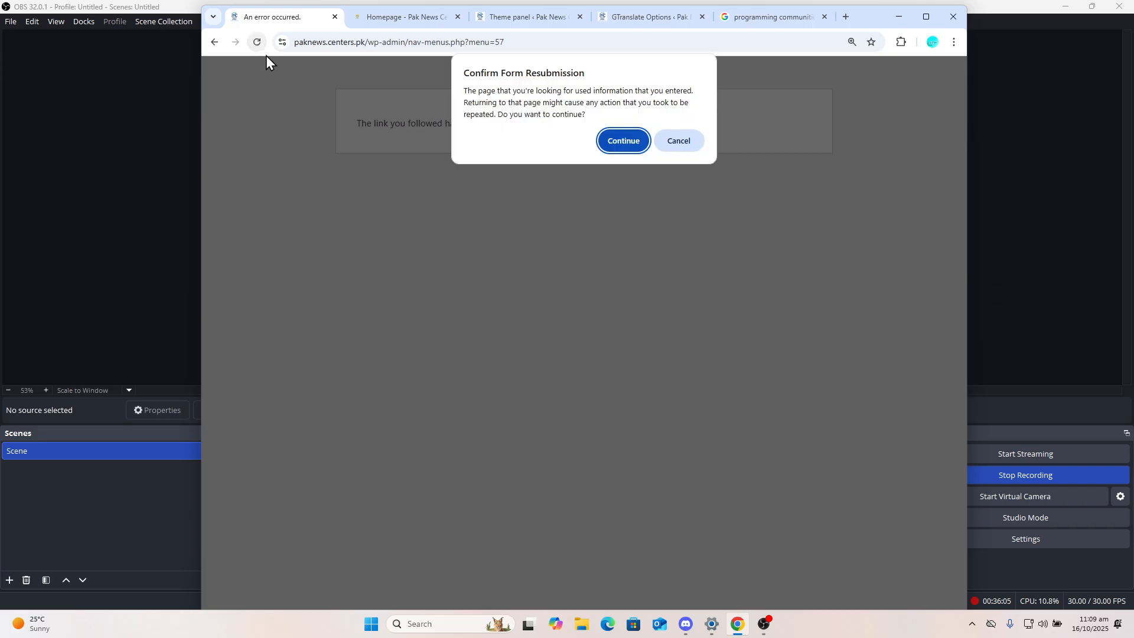
{"action": "left_click", "coordinate": [621, 153]}
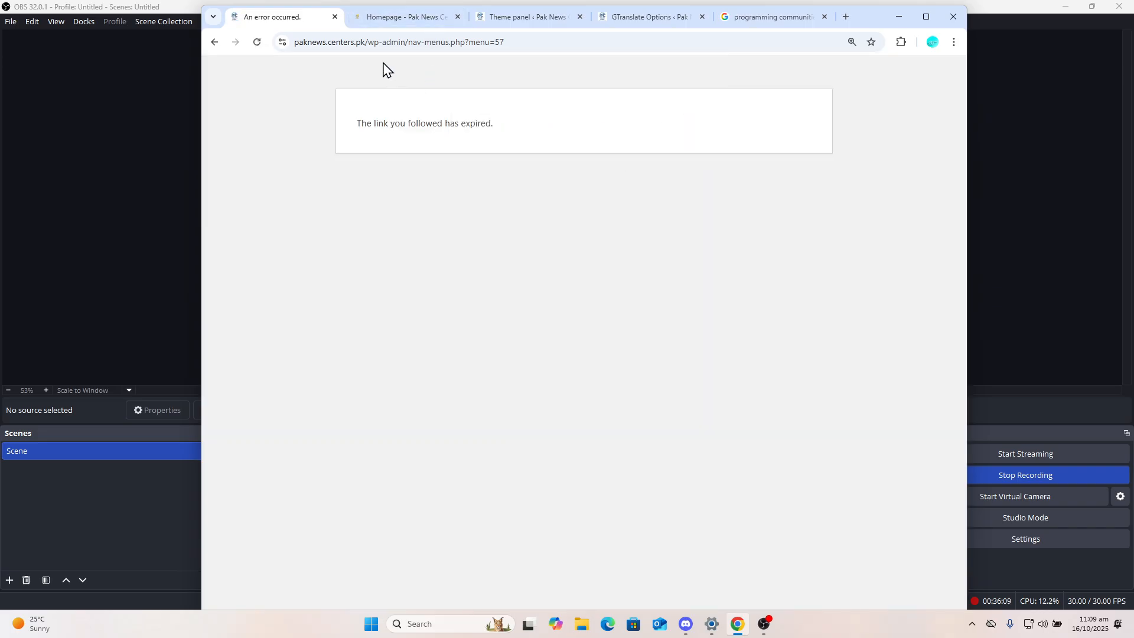
{"action": "left_click", "coordinate": [416, 48]}
{"action": "double_click", "coordinate": [416, 47]}
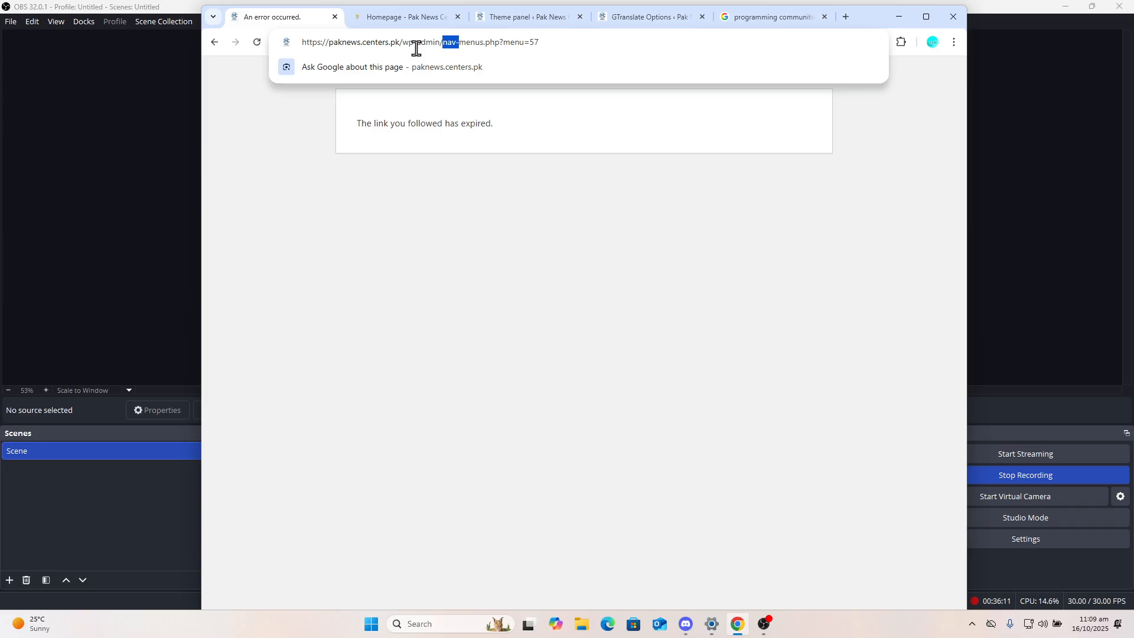
{"action": "key", "text": "shift+Right"}
{"action": "key", "text": "shift+Right"}
{"action": "key", "text": "shift+Right"}
{"action": "key", "text": "shift+Right"}
{"action": "key", "text": "shift+Right"}
{"action": "key", "text": "shift+Right"}
{"action": "key", "text": "shift+Right"}
{"action": "key", "text": "shift+Right"}
{"action": "key", "text": "shift+Right"}
{"action": "key", "text": "shift+Right"}
{"action": "key", "text": "shift+Right"}
{"action": "key", "text": "shift+Right"}
{"action": "key", "text": "shift+Right"}
{"action": "key", "text": "shift+Right"}
{"action": "key", "text": "BackSpace"}
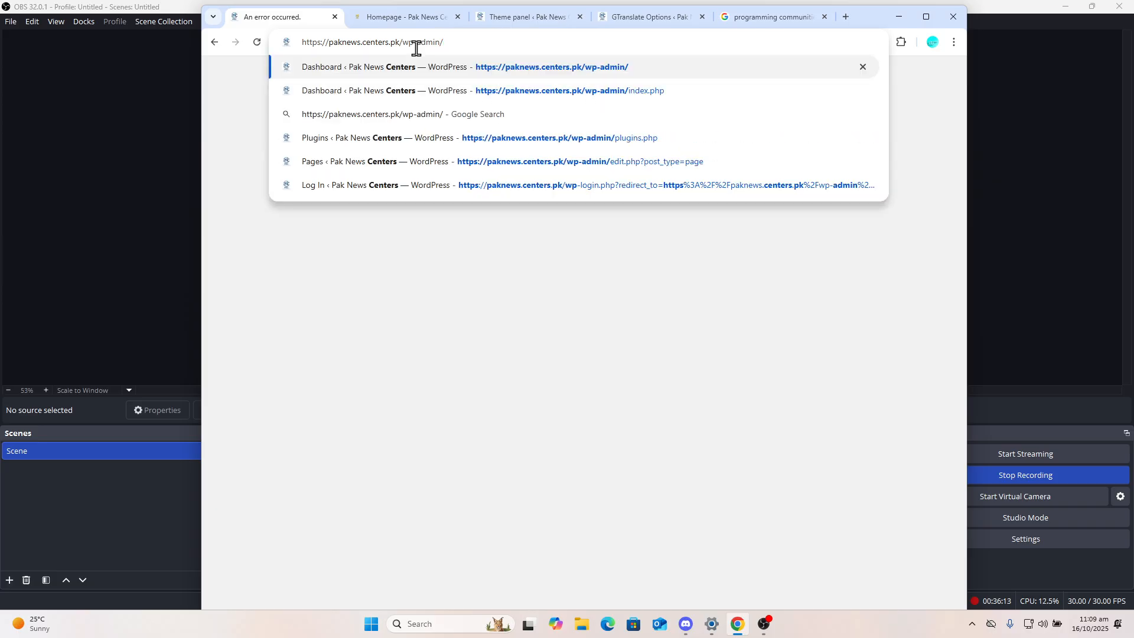
{"action": "key", "text": "Return"}
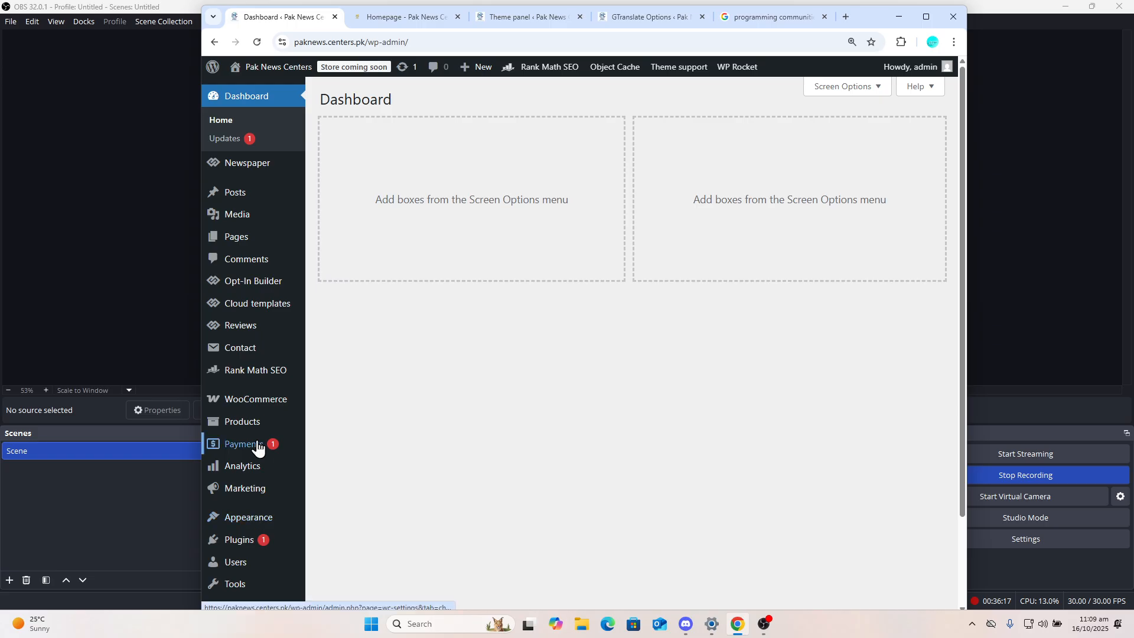
Save Main menu with automatic addition of new top-level pages turned off and Header Menu (main) as its display location
{"action": "mouse_move", "coordinate": [262, 525]}
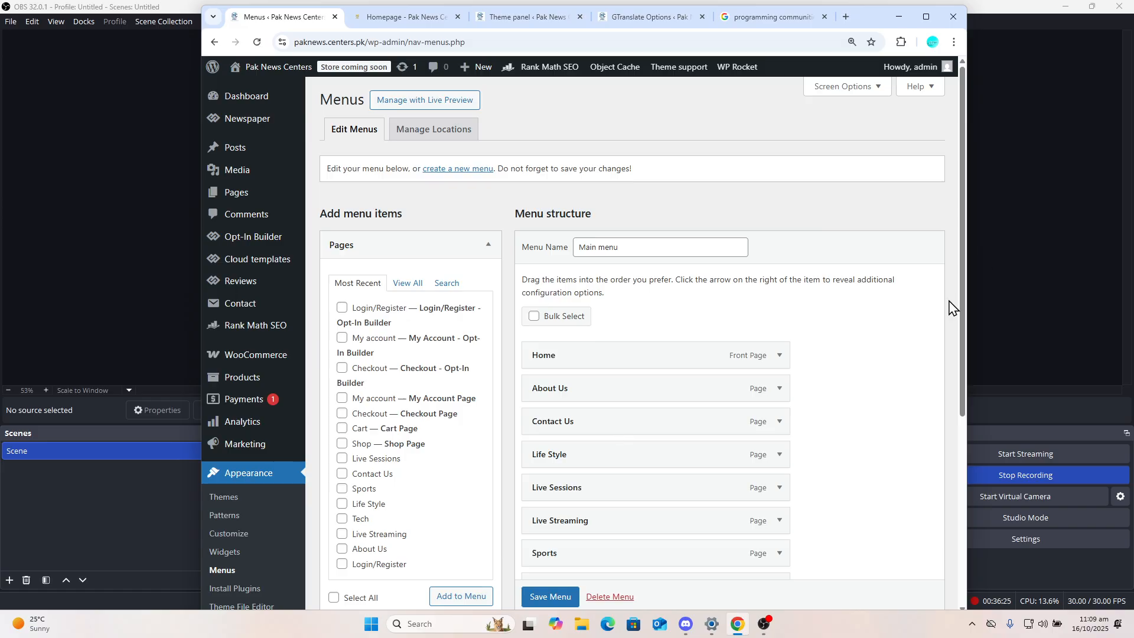
{"action": "left_click_drag", "start_coordinate": [961, 301], "coordinate": [981, 466]}
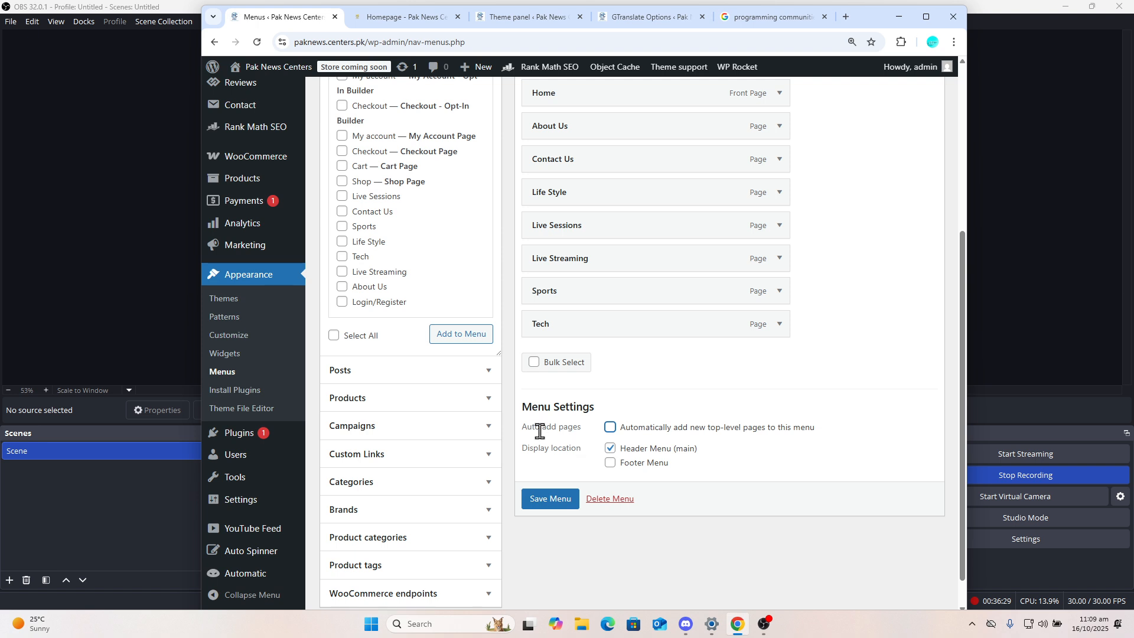
{"action": "left_click", "coordinate": [549, 504]}
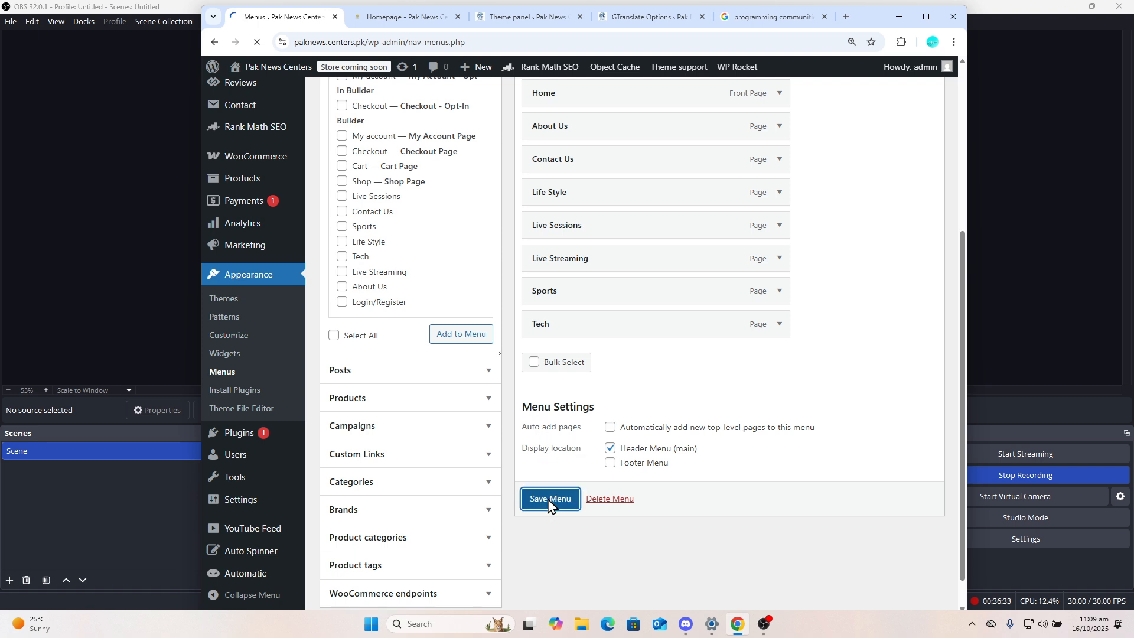
Return to the homepage to check its header menus, and test the link of the header advertisement
{"action": "left_click", "coordinate": [475, 19]}
{"action": "left_click", "coordinate": [407, 25]}
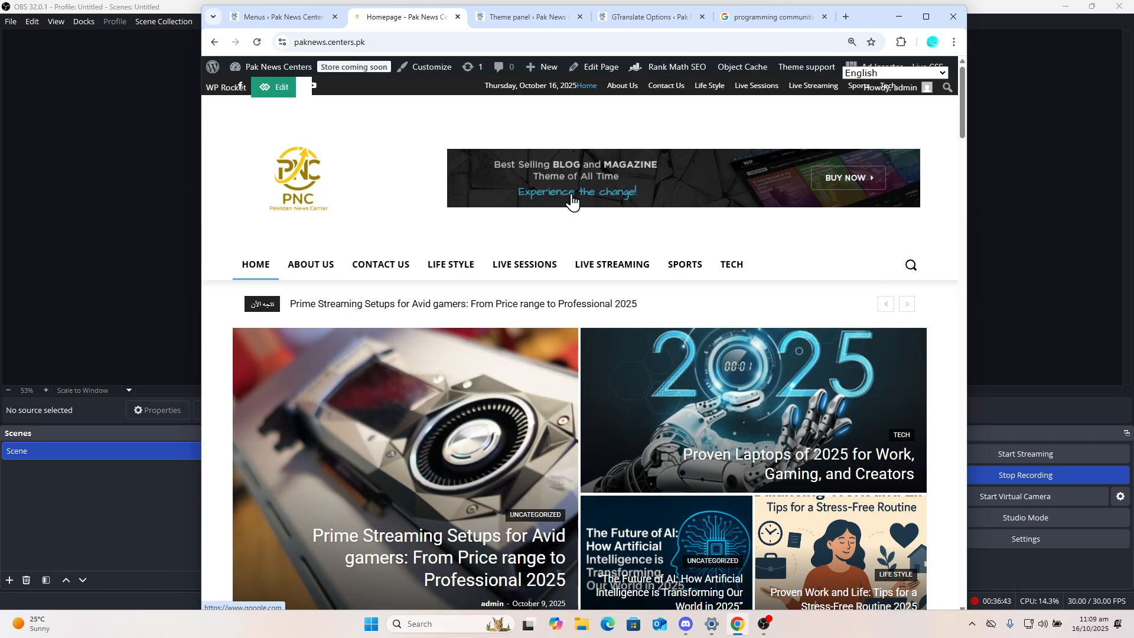
{"action": "left_click", "coordinate": [571, 200]}
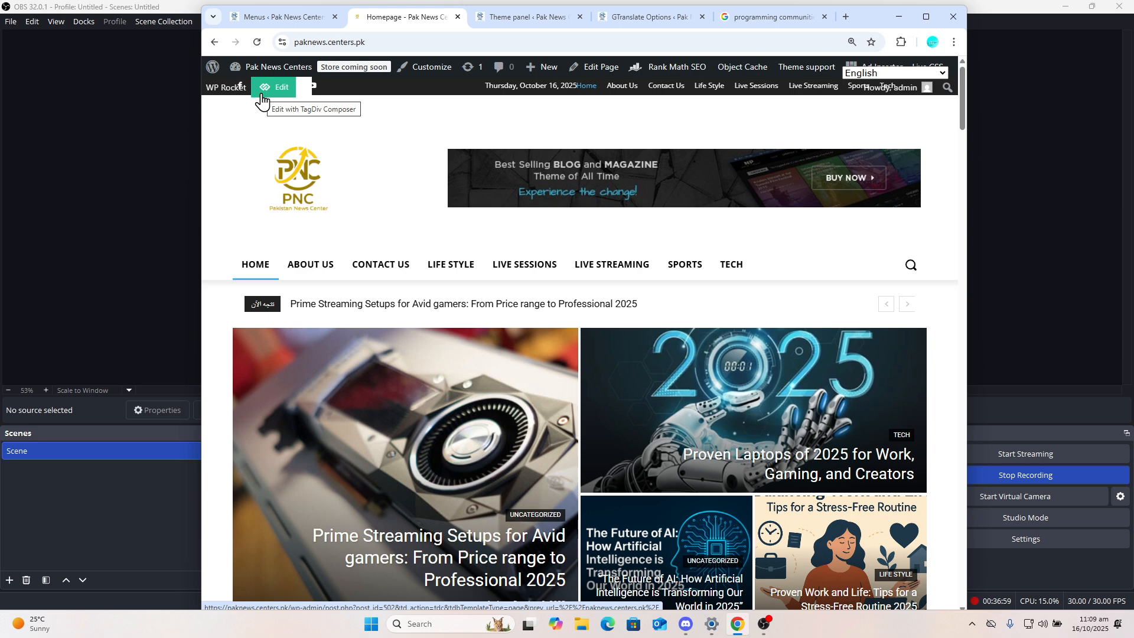
Edit the homepage with TagDiv Composer and set the top bar's Mobile horizontal menu to Main menu, keeping it inline
{"action": "left_click", "coordinate": [284, 96]}
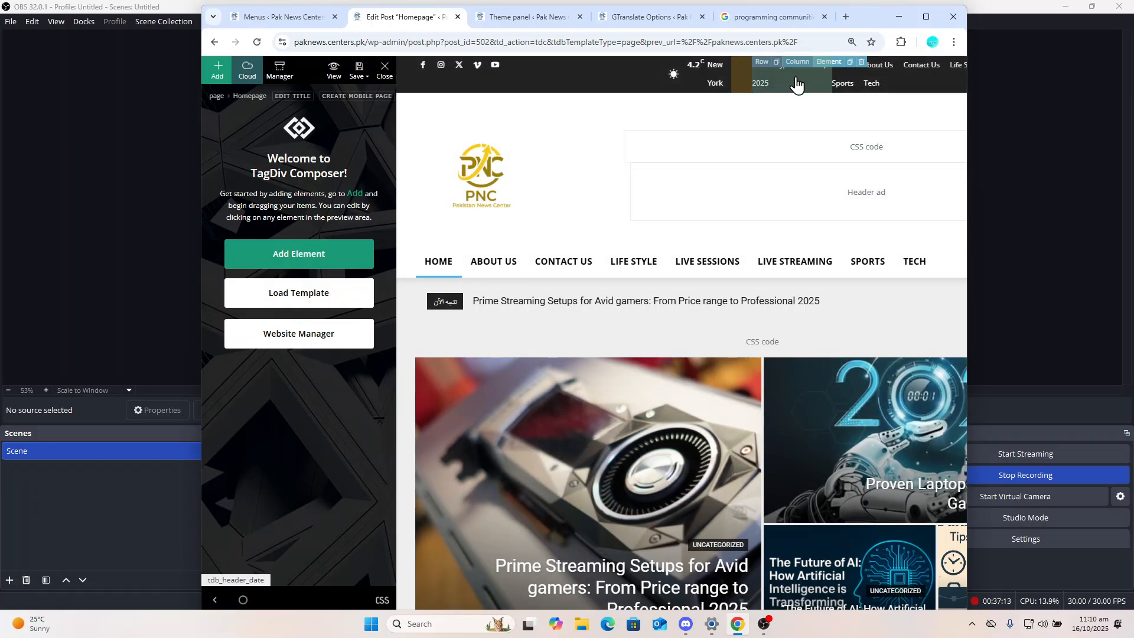
{"action": "left_click", "coordinate": [864, 80]}
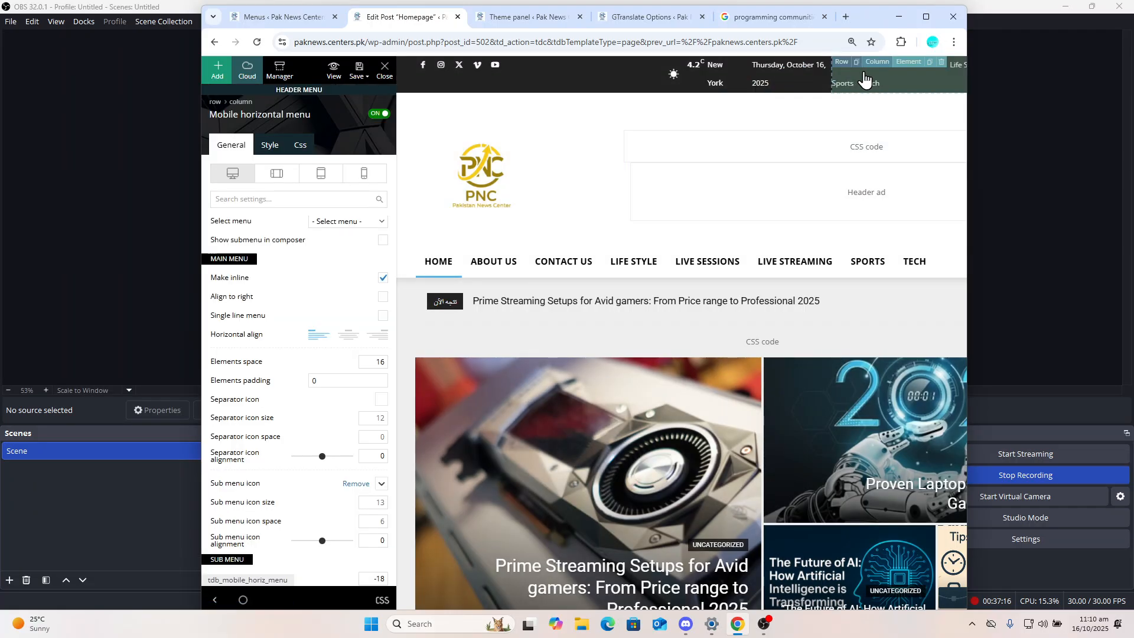
{"action": "left_click", "coordinate": [365, 223]}
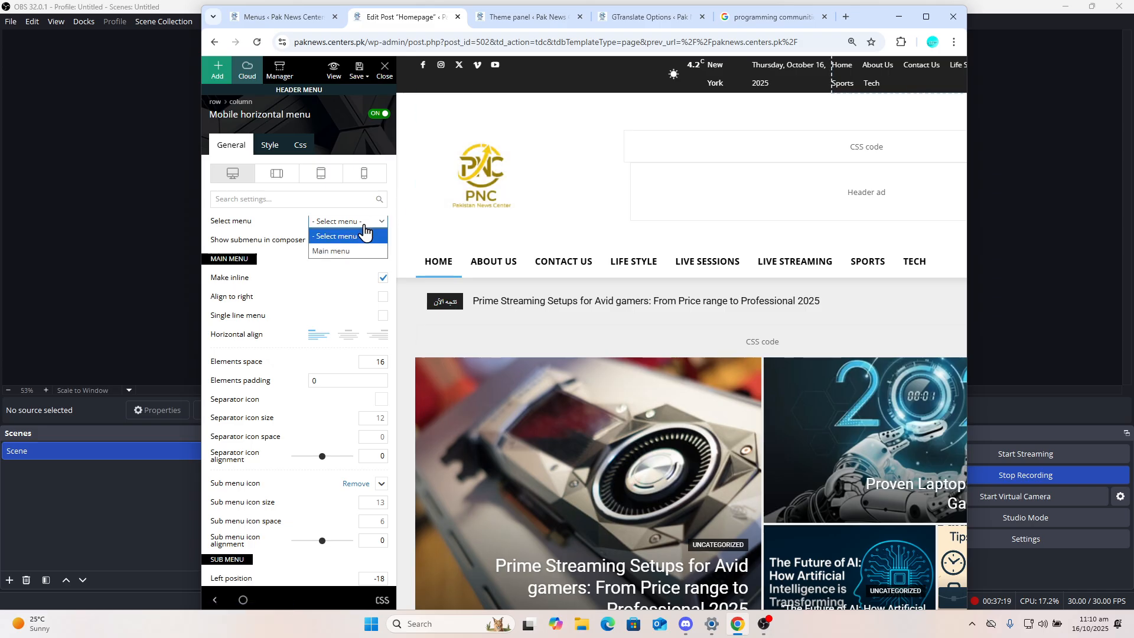
{"action": "left_click", "coordinate": [351, 252]}
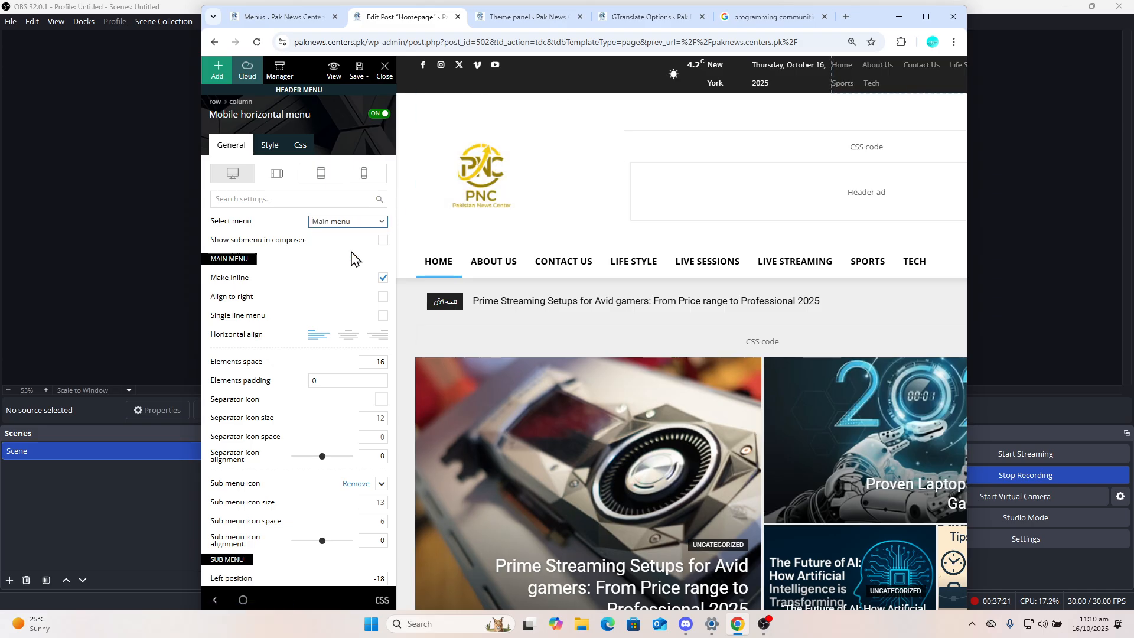
{"action": "left_click", "coordinate": [384, 278]}
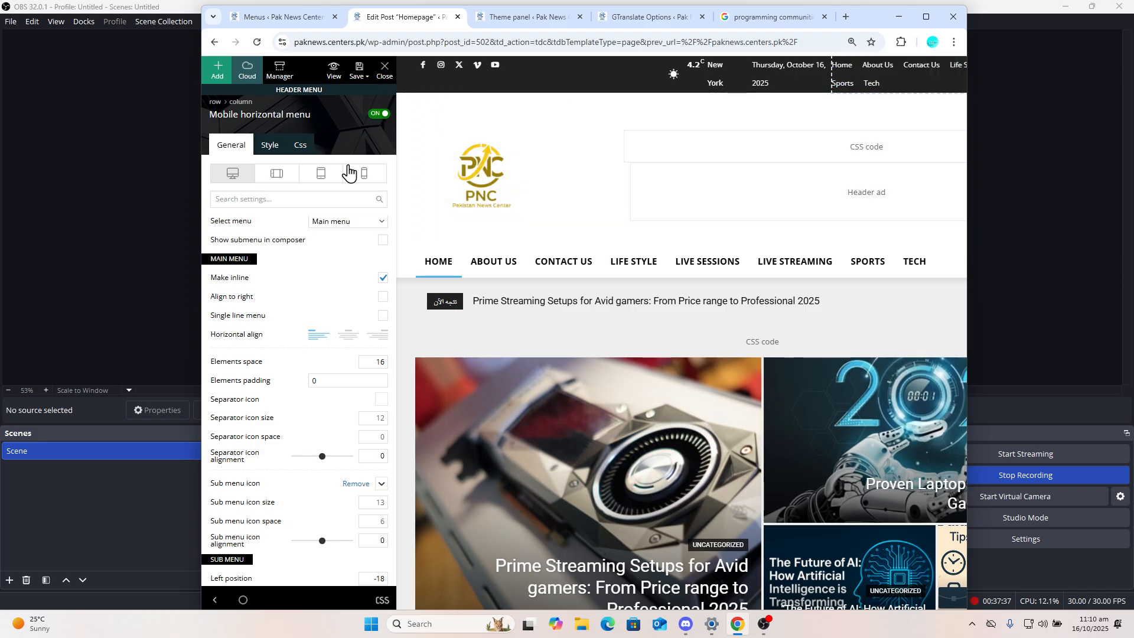
Preview the homepage in the tablet and phone layouts, including the phone's mobile menu and logo, and return to the desktop layout
{"action": "left_click", "coordinate": [323, 173]}
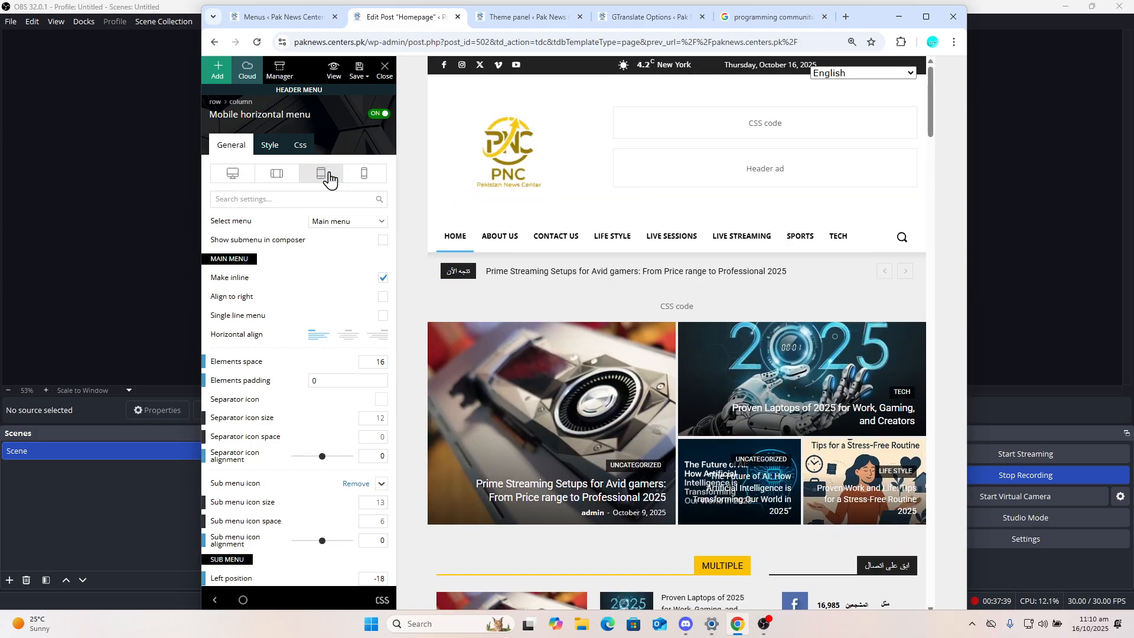
{"action": "left_click", "coordinate": [364, 175]}
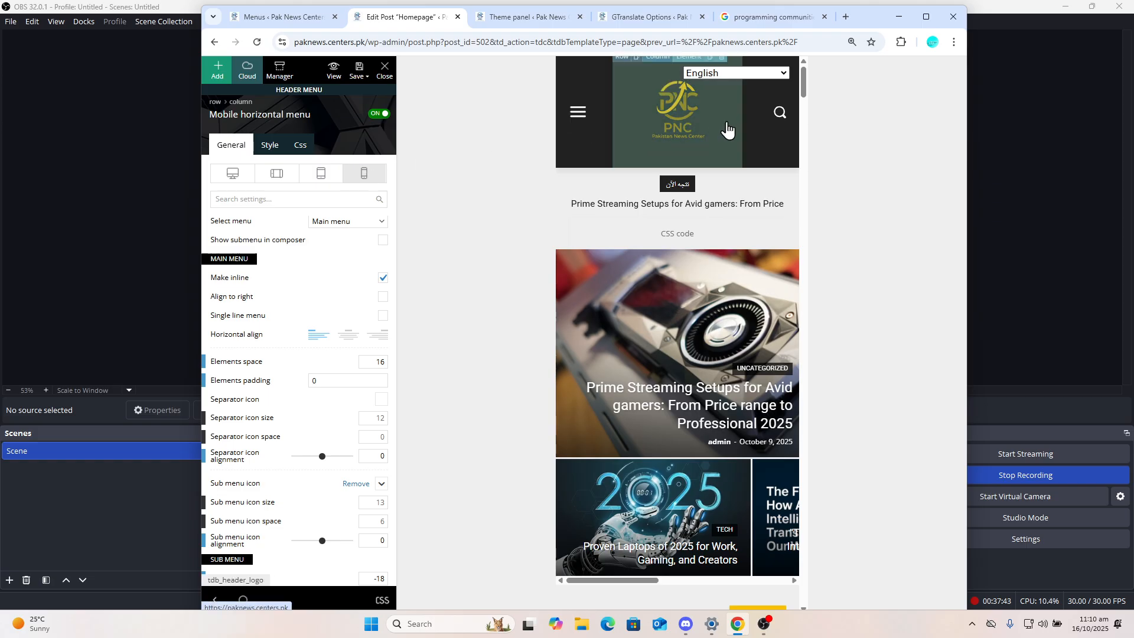
{"action": "left_click", "coordinate": [578, 121]}
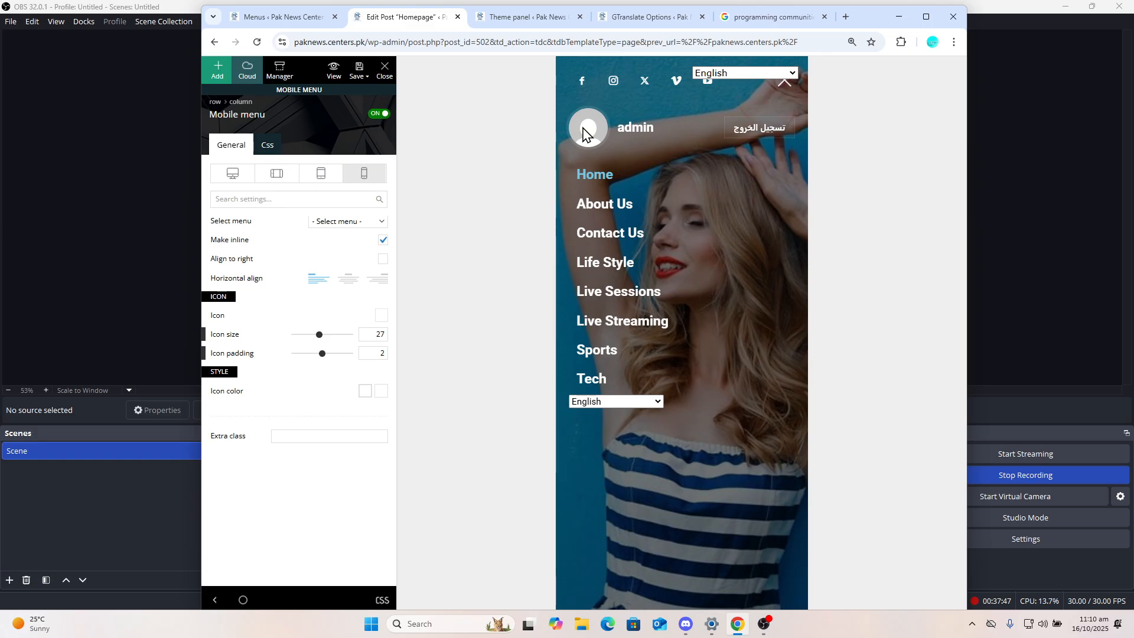
{"action": "left_click", "coordinate": [583, 129]}
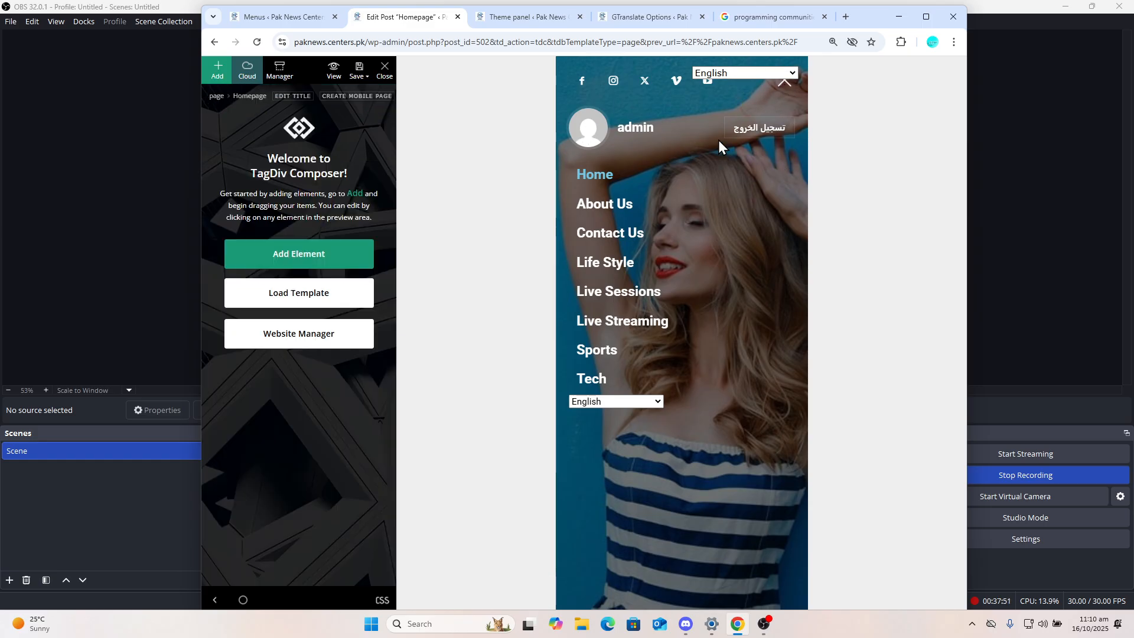
{"action": "left_click", "coordinate": [784, 86]}
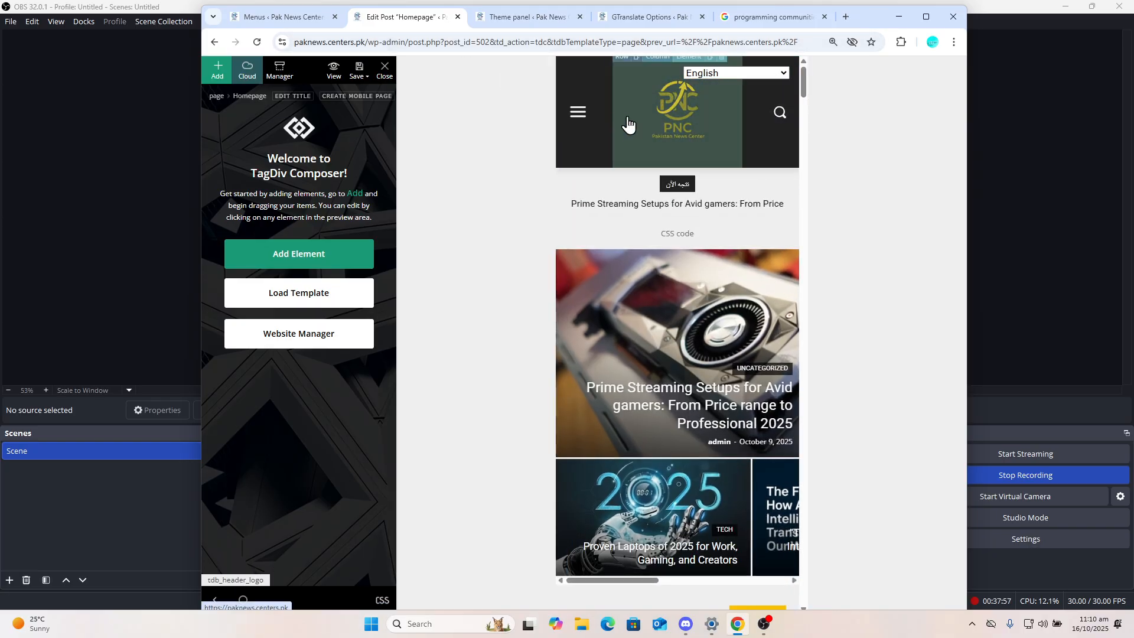
{"action": "left_click", "coordinate": [697, 121]}
{"action": "left_click", "coordinate": [320, 178]}
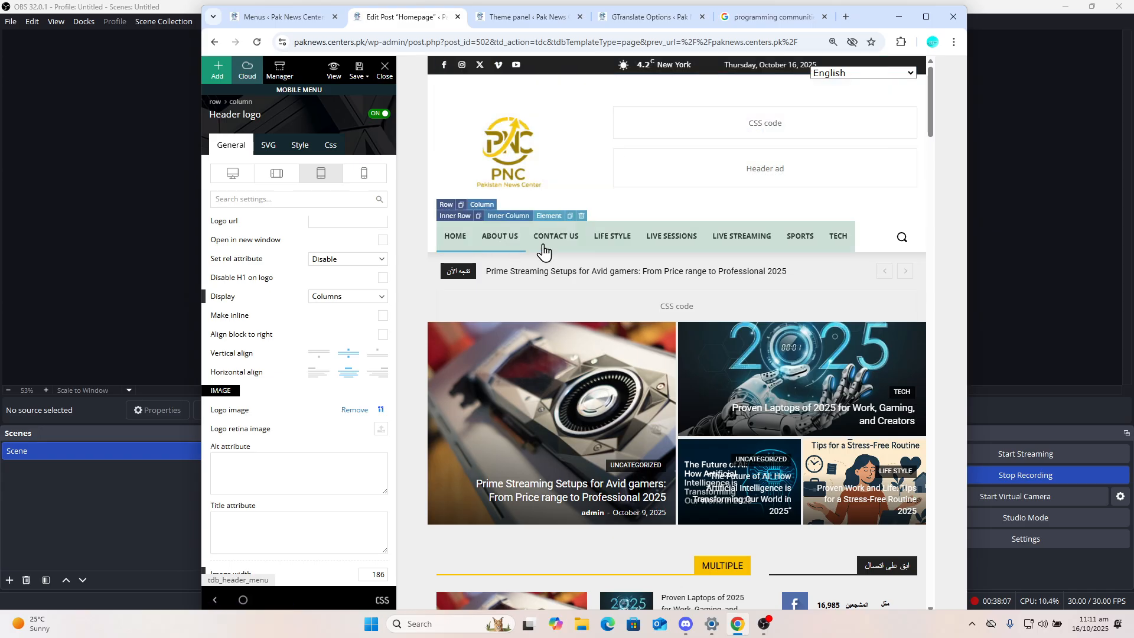
{"action": "left_click", "coordinate": [273, 174]}
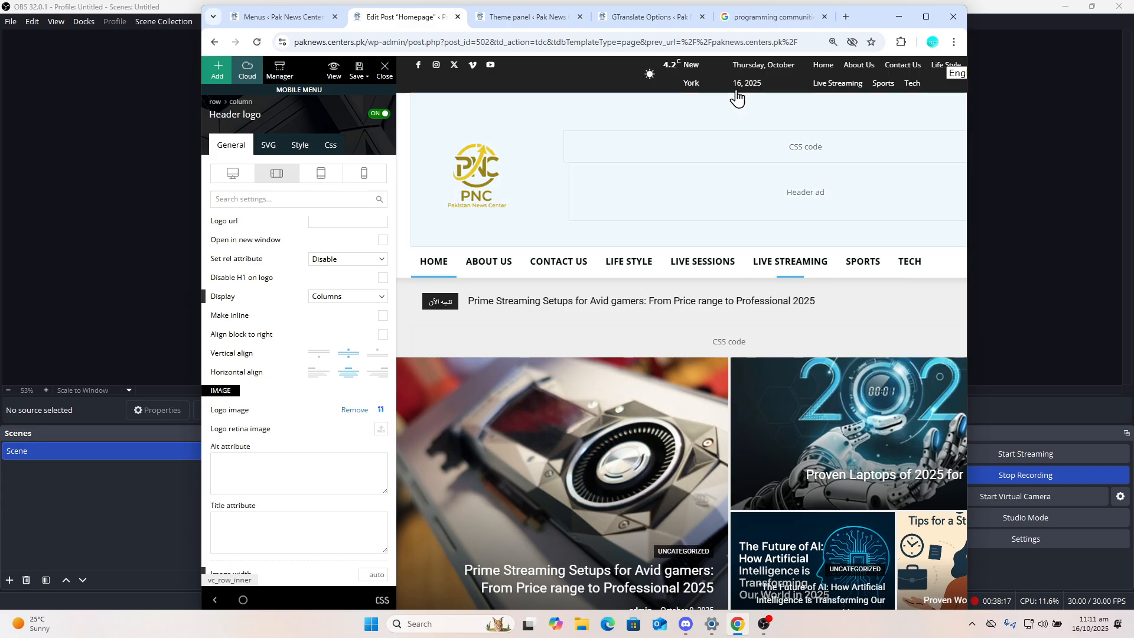
{"action": "left_click", "coordinate": [233, 176]}
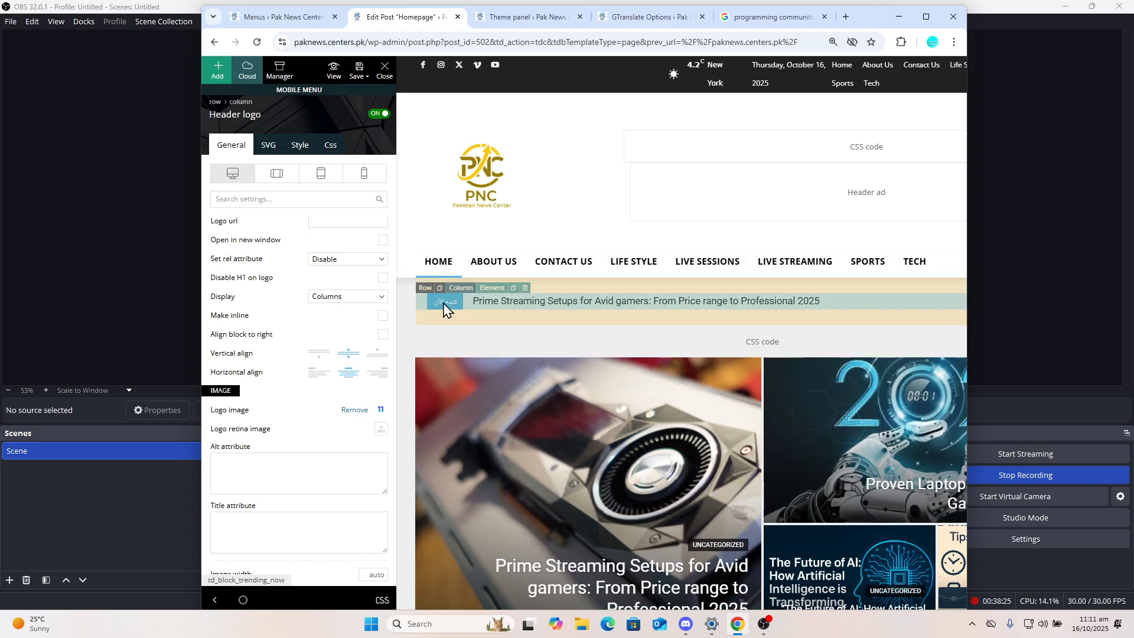
Set the news ticker's custom title to "Trending News" and save the header, footer and content
{"action": "left_click", "coordinate": [444, 308]}
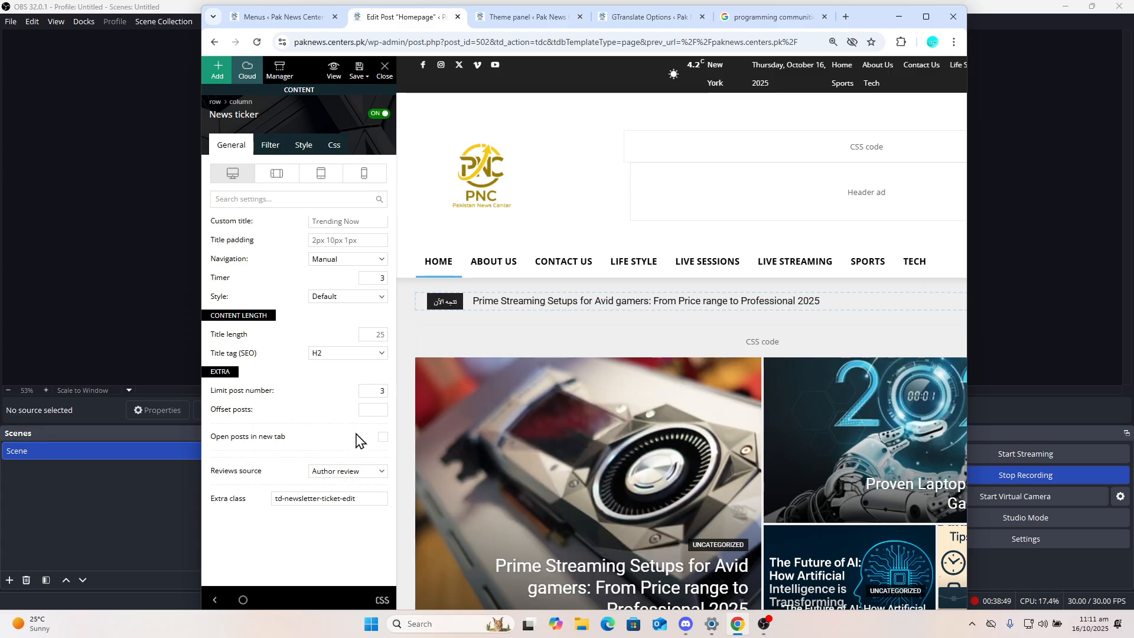
{"action": "left_click", "coordinate": [272, 148]}
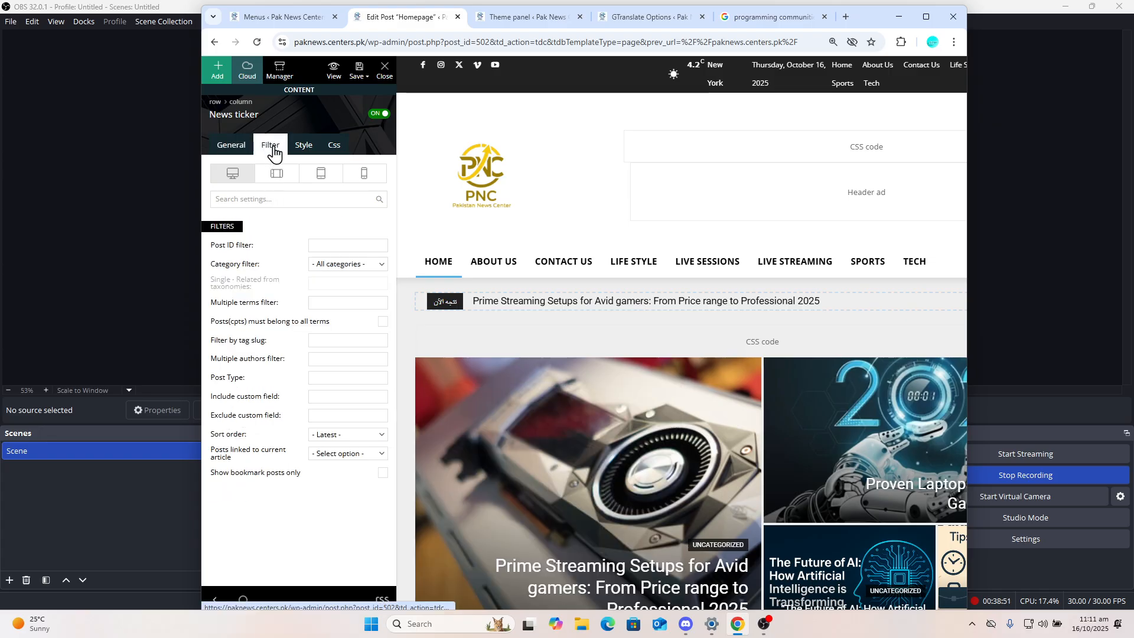
{"action": "left_click", "coordinate": [341, 268]}
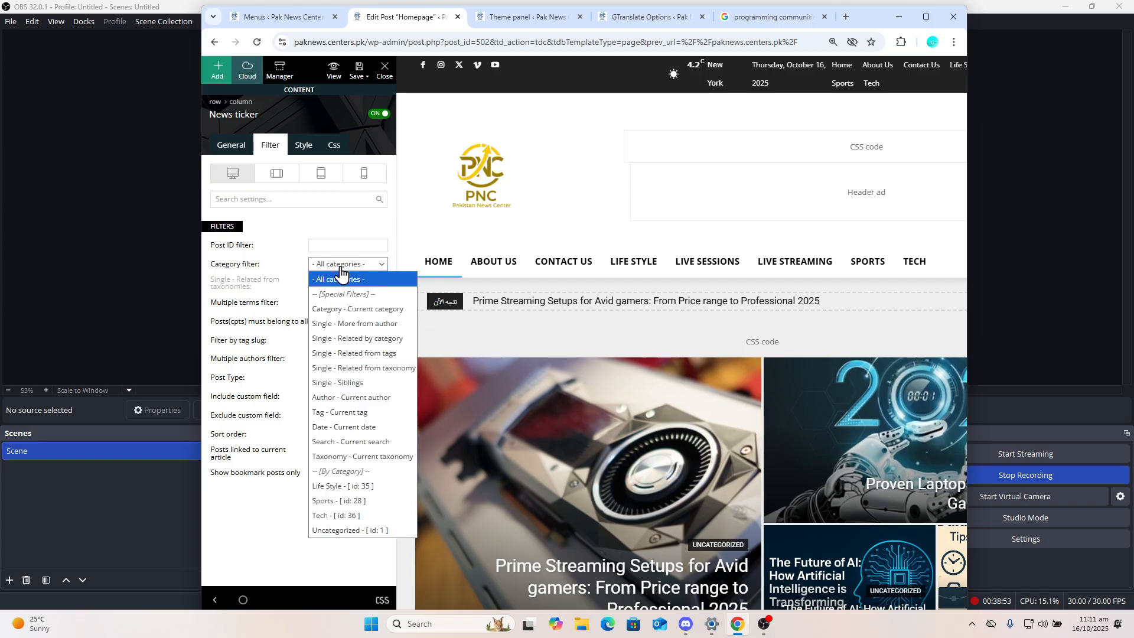
{"action": "left_click", "coordinate": [323, 264]}
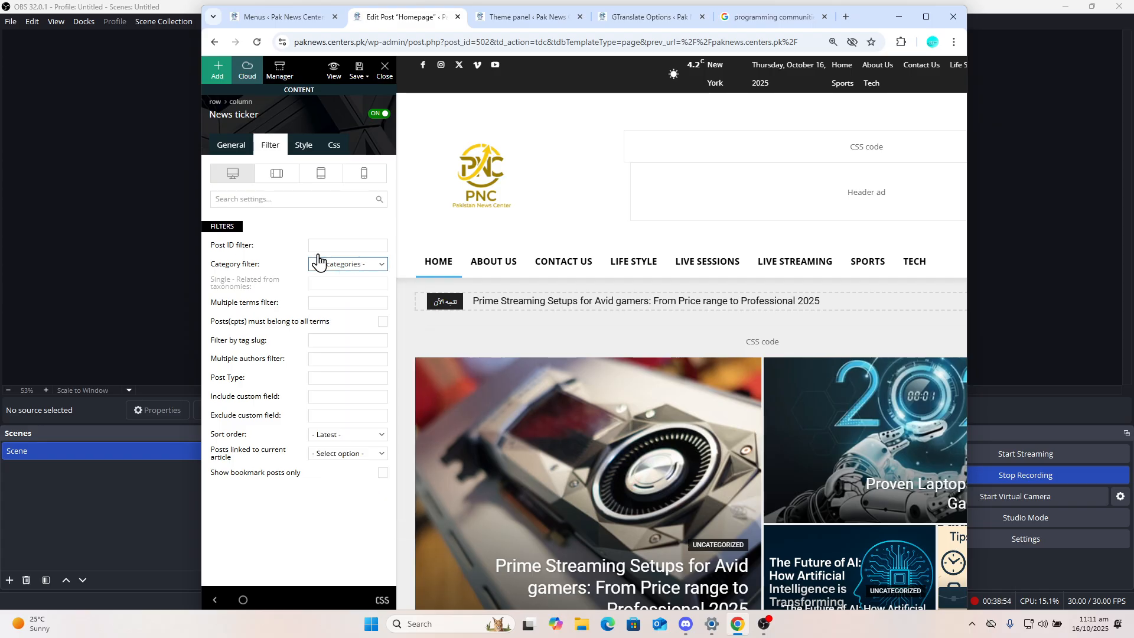
{"action": "left_click", "coordinate": [229, 152]}
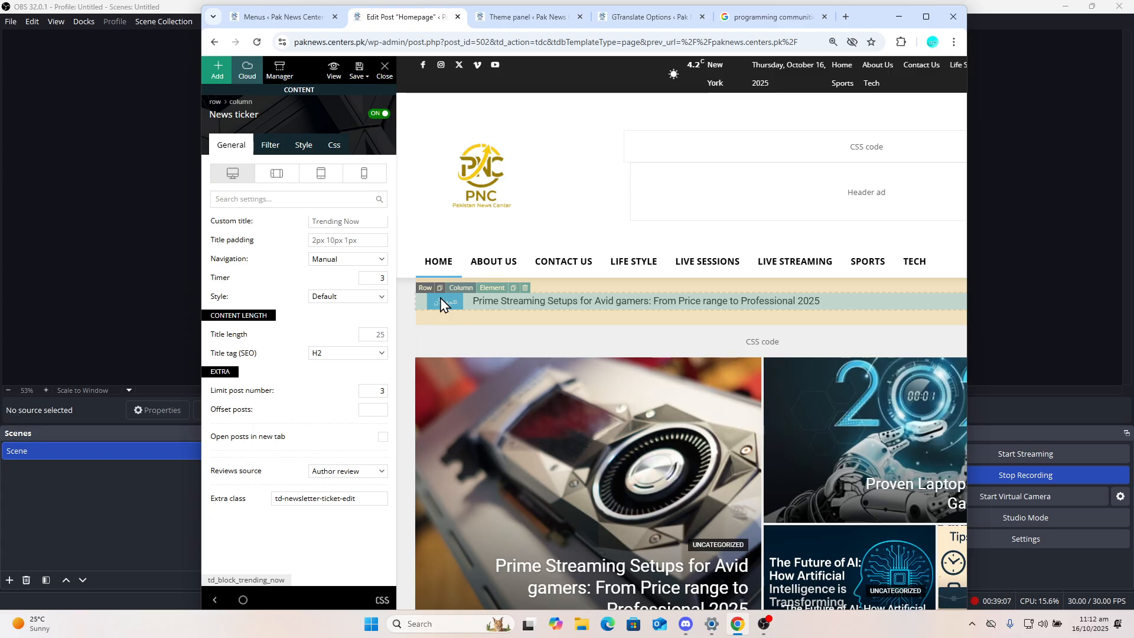
{"action": "left_click", "coordinate": [357, 222]}
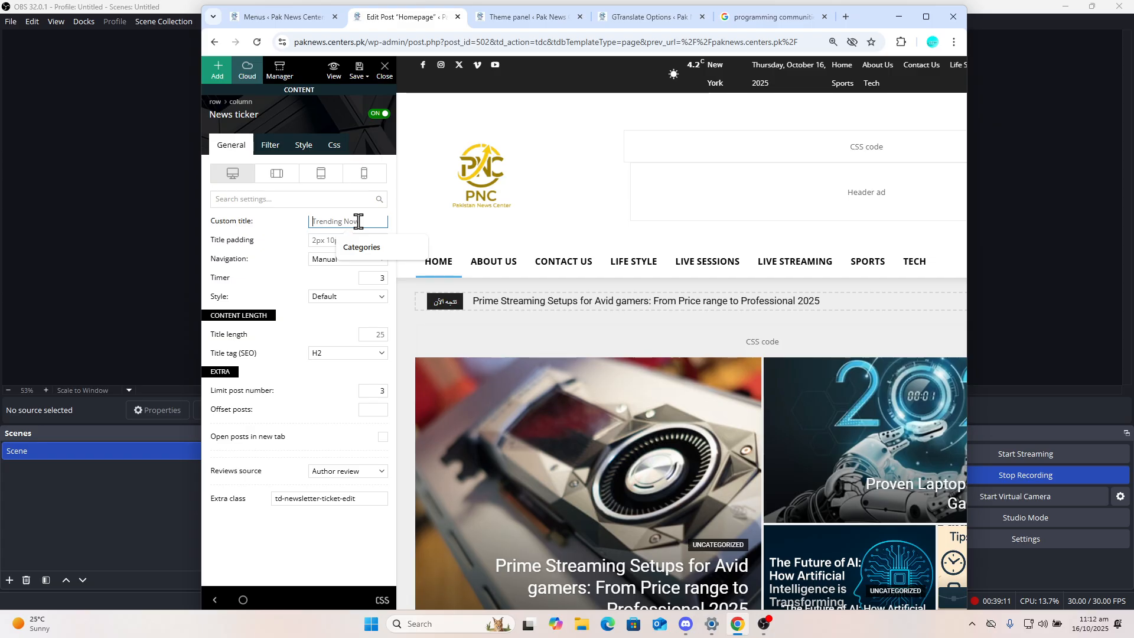
{"action": "type", "text": "Trending News"}
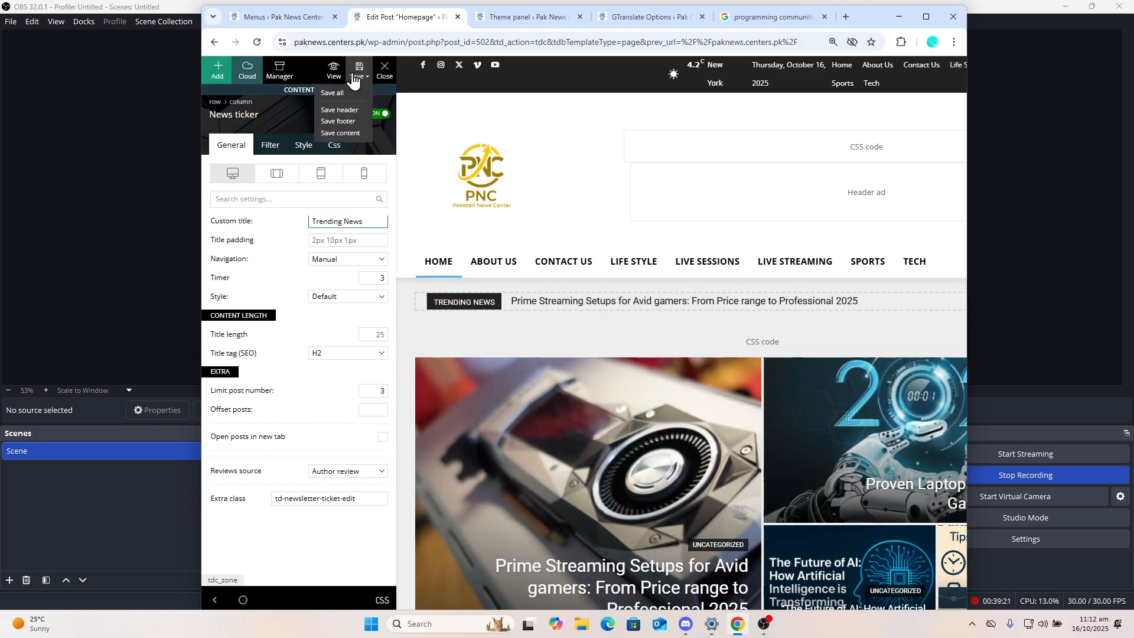
{"action": "left_click", "coordinate": [360, 75]}
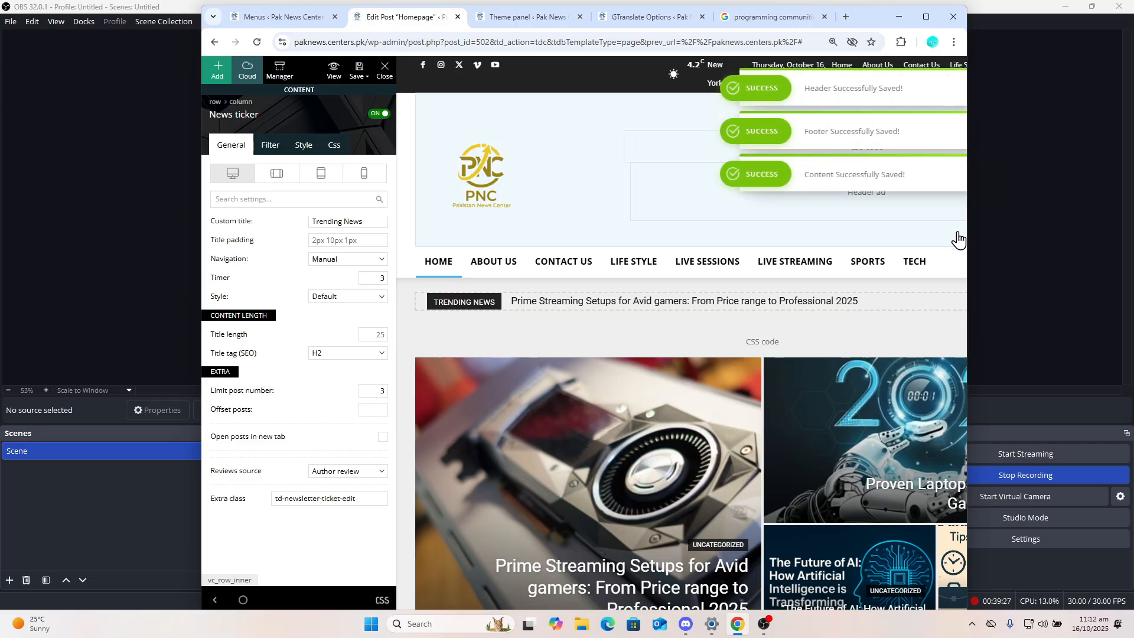
Set the sidebar Social Counter block's custom title to "Social Media" and save the header, footer and content
{"action": "scroll", "coordinate": [957, 239], "scroll_direction": "down", "scroll_amount": 2}
{"action": "scroll", "coordinate": [681, 333], "scroll_direction": "down", "scroll_amount": 9}
{"action": "scroll", "coordinate": [682, 333], "scroll_direction": "up", "scroll_amount": 5}
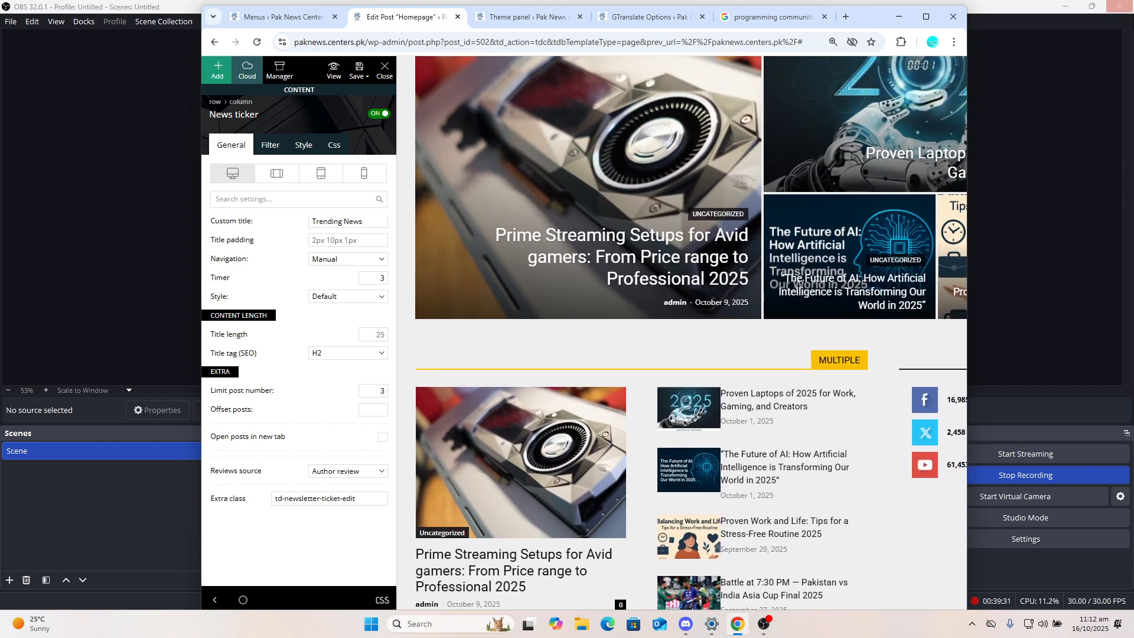
{"action": "left_click", "coordinate": [925, 16]}
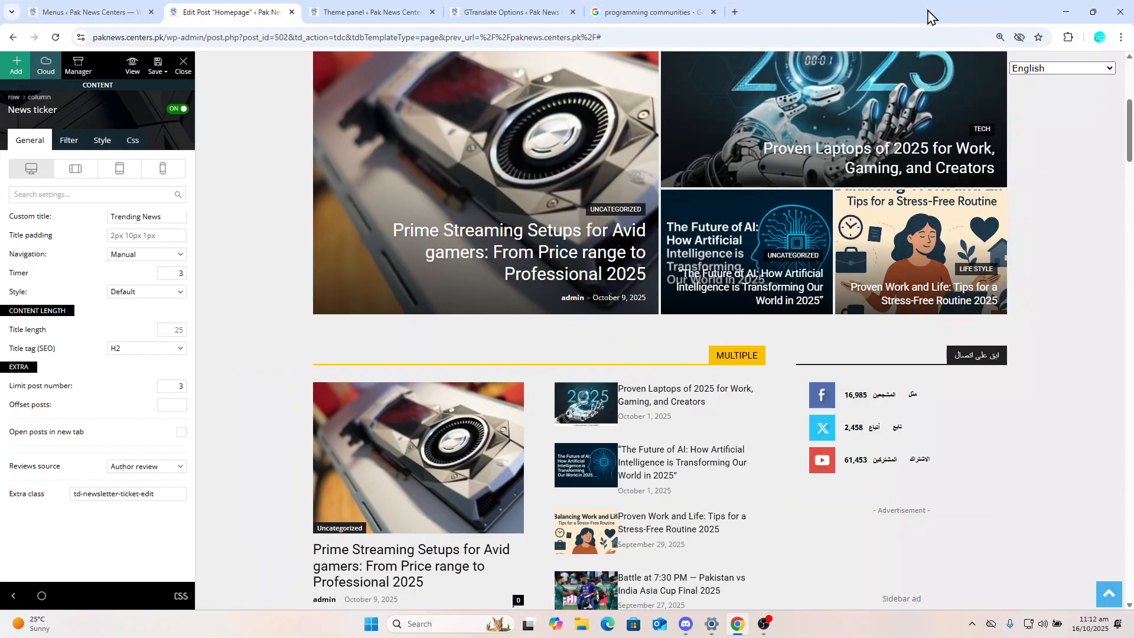
{"action": "left_click", "coordinate": [901, 419]}
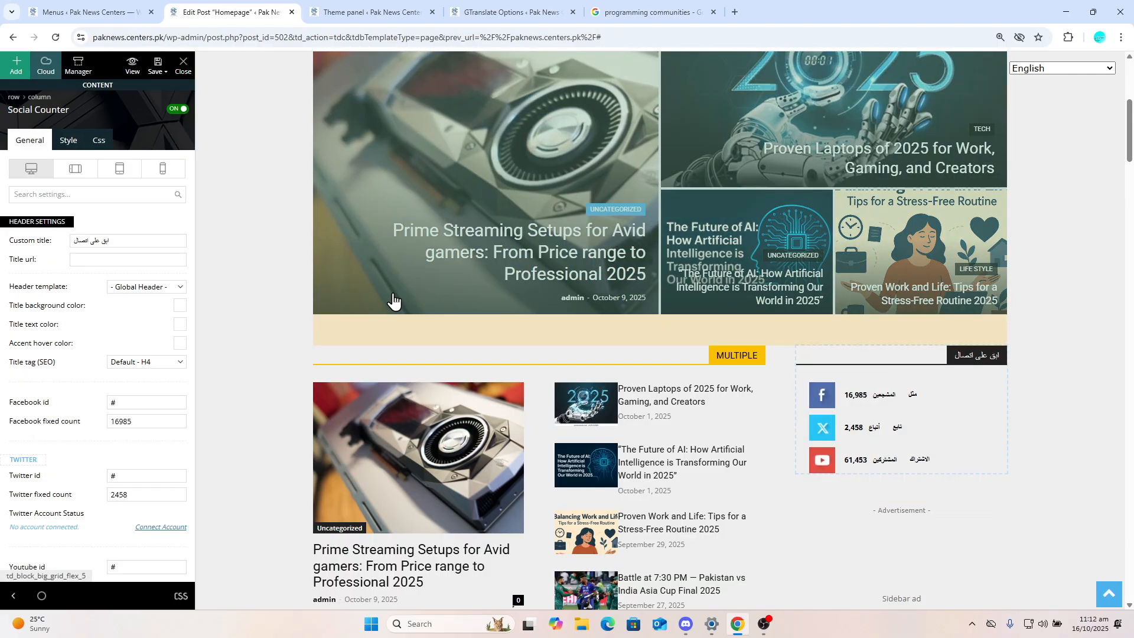
{"action": "double_click", "coordinate": [881, 8]}
{"action": "left_click", "coordinate": [346, 252]}
{"action": "key", "text": "ctrl+a"}
{"action": "type", "text": "S"}
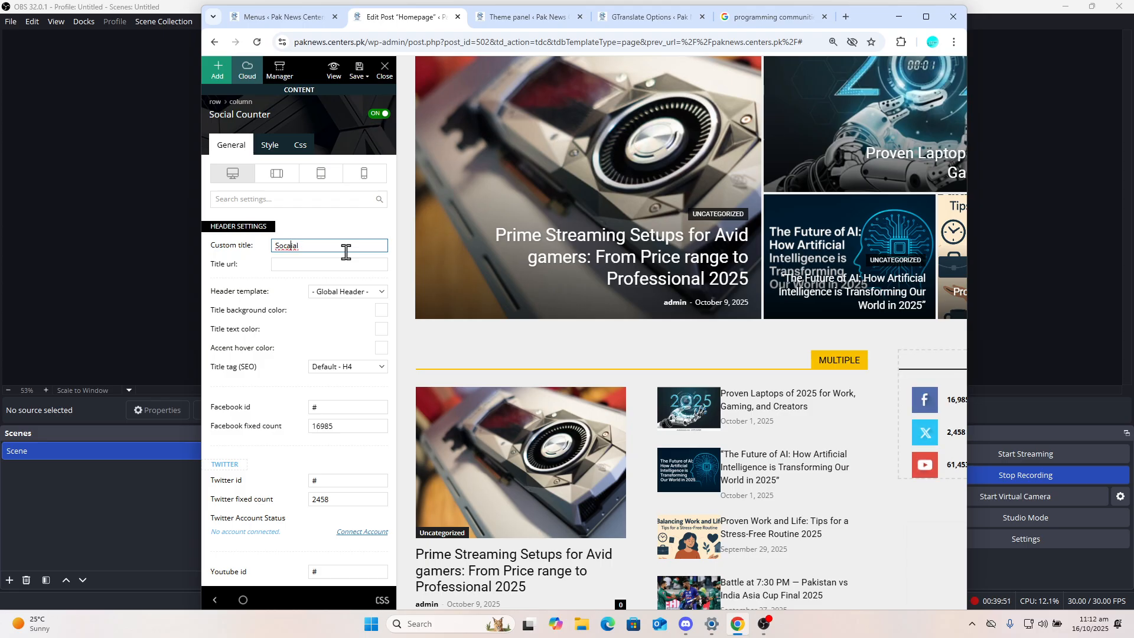
{"action": "key", "text": "BackSpace"}
{"action": "type", "text": "ial Media"}
{"action": "left_click", "coordinate": [361, 71]}
{"action": "left_click", "coordinate": [364, 71]}
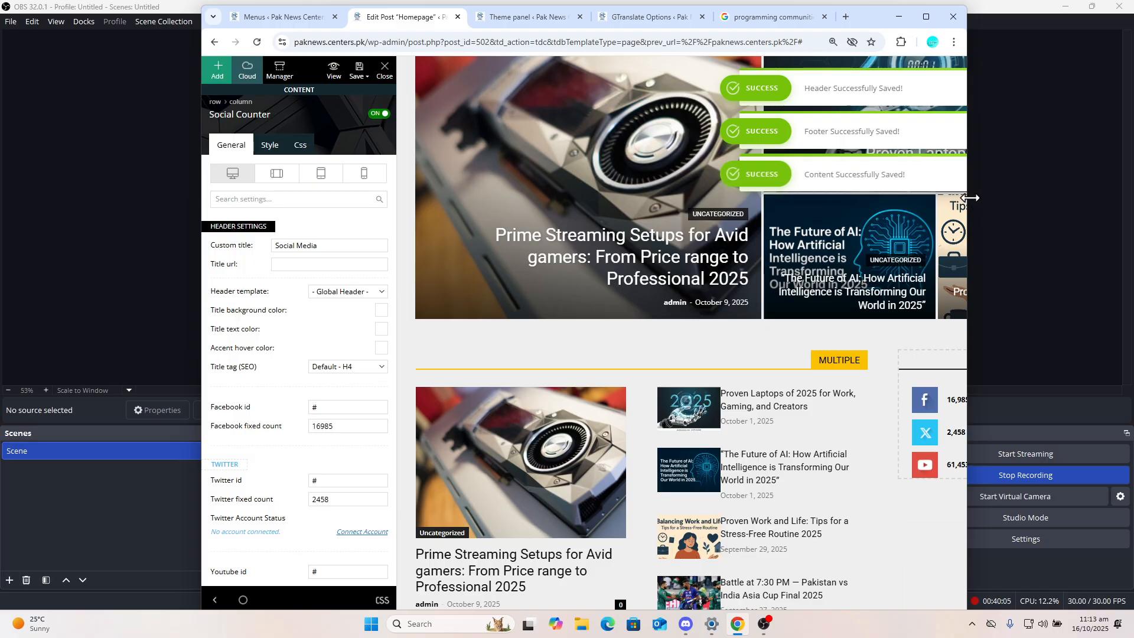
Widen the browser window to show the whole sidebar, and clear the Social Counter's Youtube id
{"action": "left_click_drag", "start_coordinate": [966, 197], "coordinate": [1131, 185]}
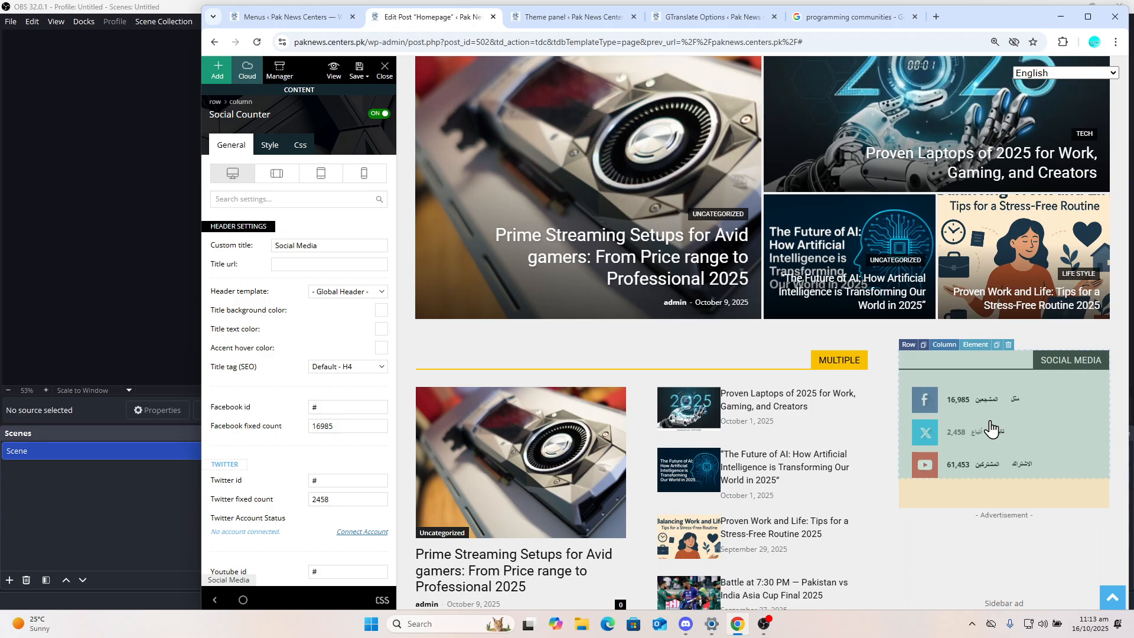
{"action": "scroll", "coordinate": [299, 366], "scroll_direction": "down", "scroll_amount": 3}
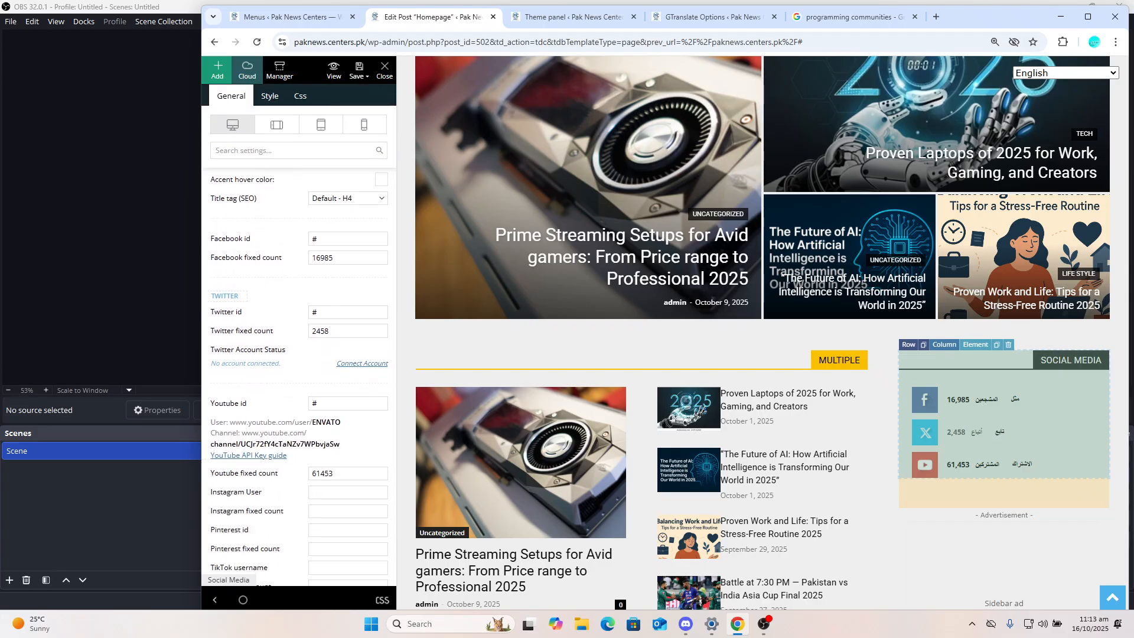
{"action": "left_click", "coordinate": [333, 401]}
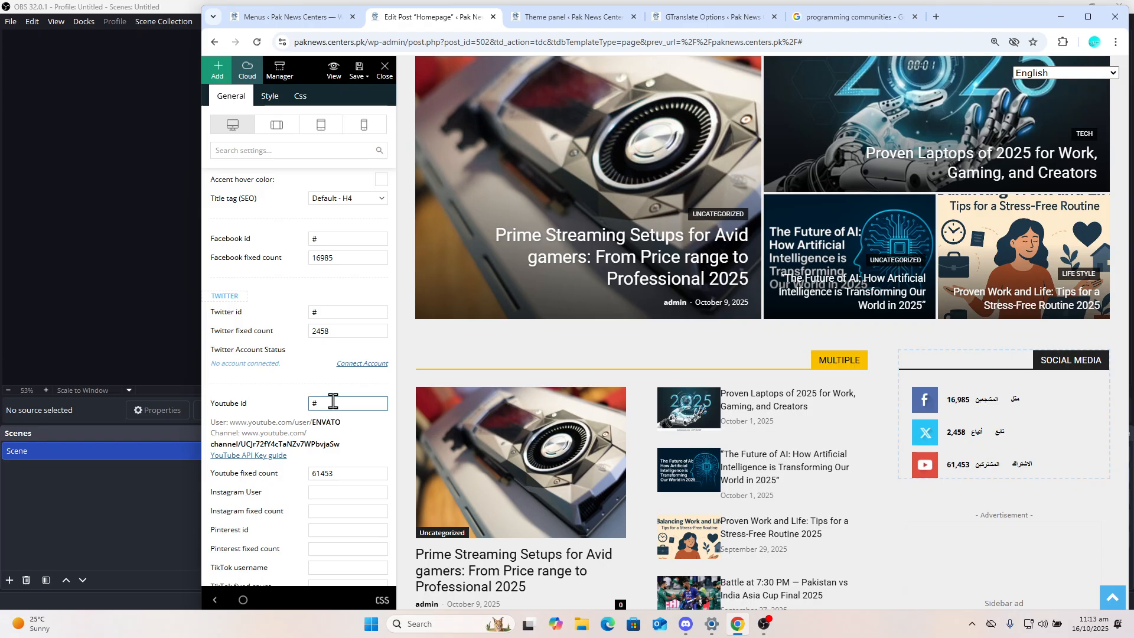
{"action": "key", "text": "BackSpace"}
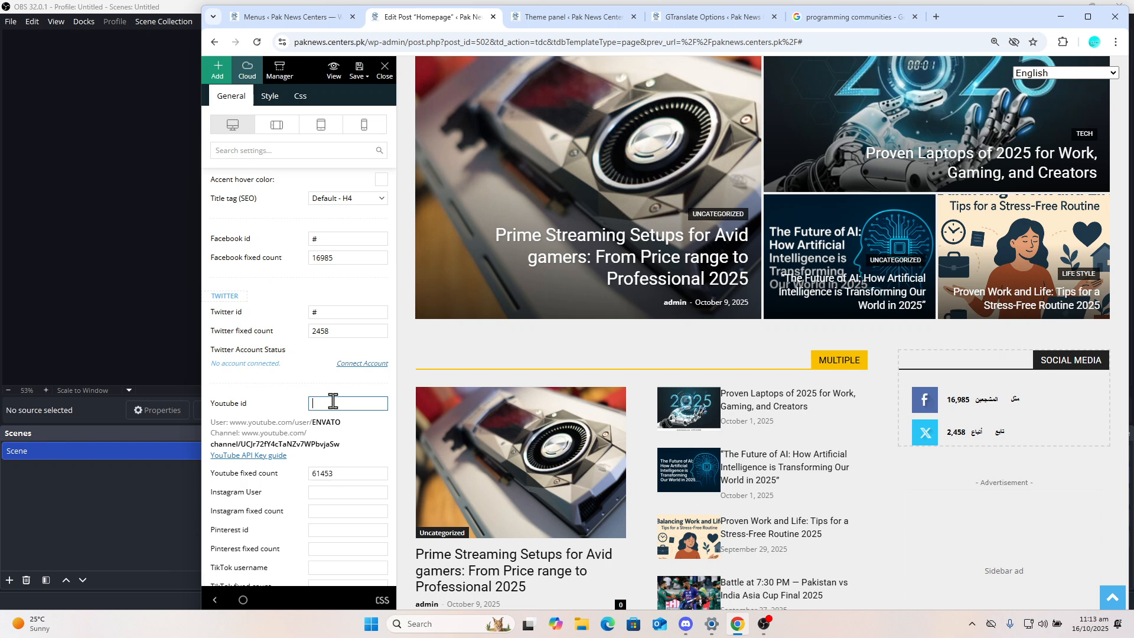
Look through the Social Counter's general settings, from the social network ids and fixed counts to the link options
{"action": "scroll", "coordinate": [333, 401], "scroll_direction": "down", "scroll_amount": 5}
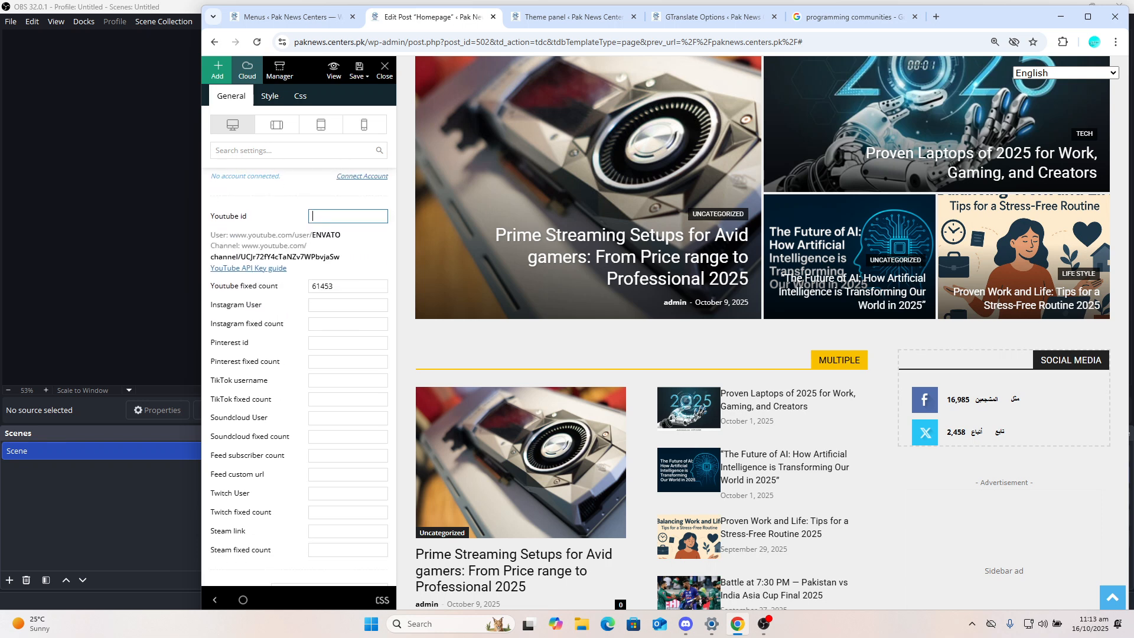
{"action": "scroll", "coordinate": [299, 376], "scroll_direction": "down", "scroll_amount": 1}
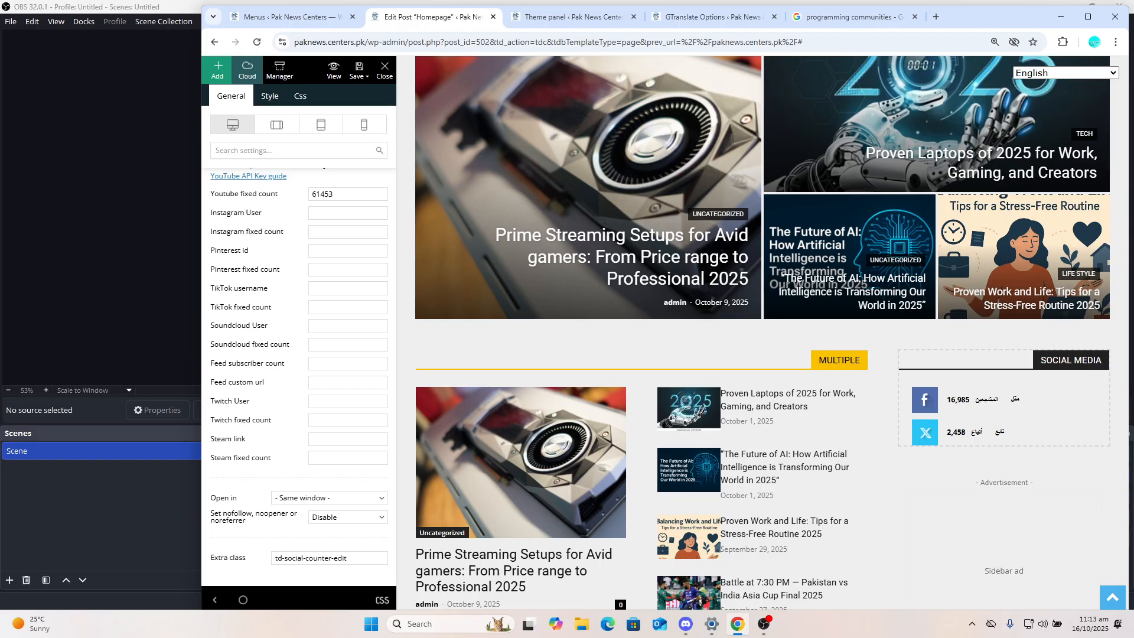
{"action": "scroll", "coordinate": [299, 376], "scroll_direction": "up", "scroll_amount": 4}
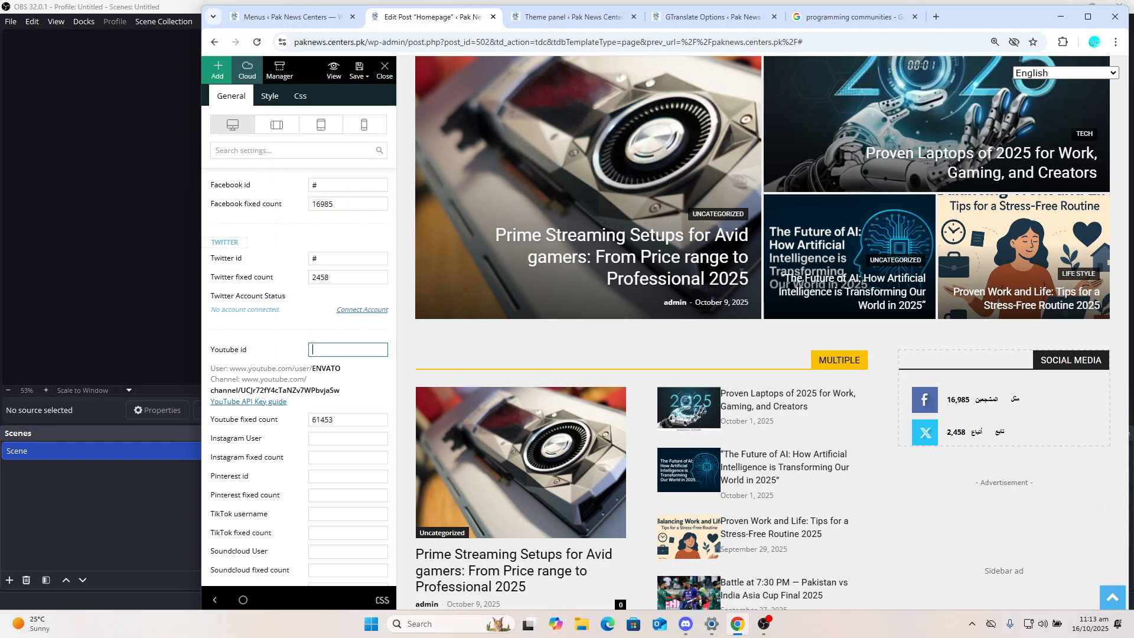
{"action": "scroll", "coordinate": [300, 376], "scroll_direction": "up", "scroll_amount": 1}
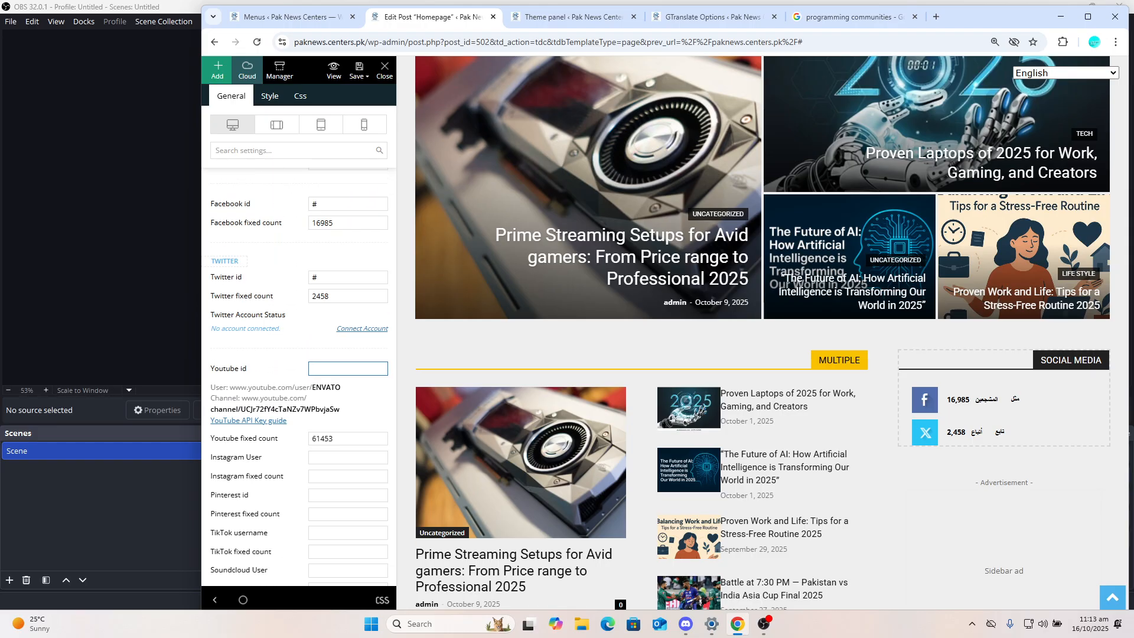
{"action": "scroll", "coordinate": [300, 376], "scroll_direction": "up", "scroll_amount": 3}
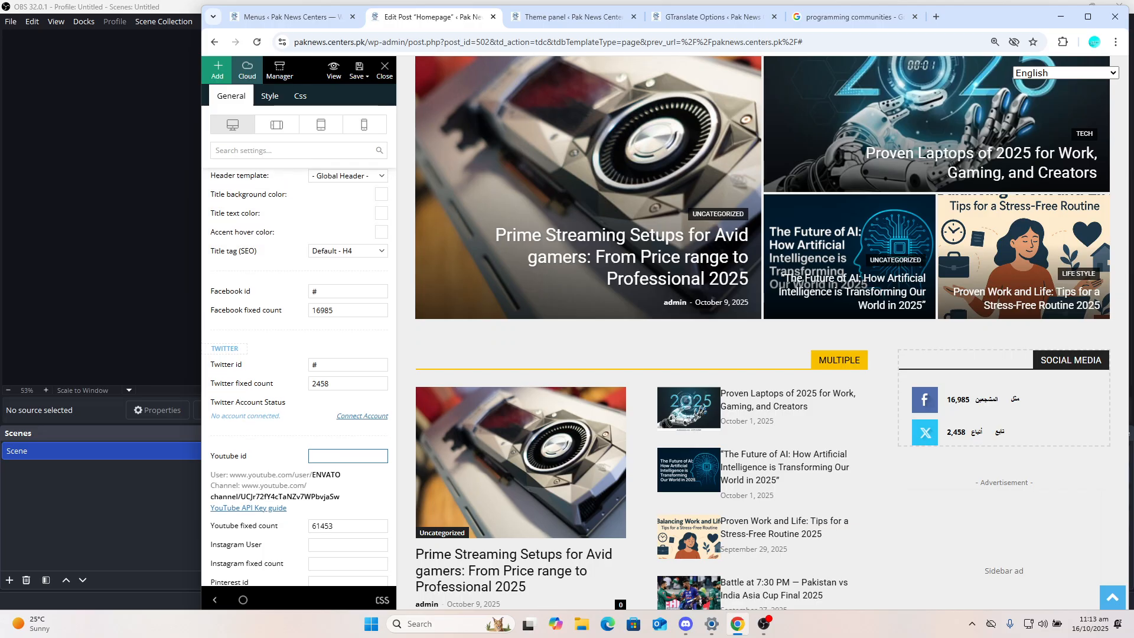
{"action": "scroll", "coordinate": [299, 375], "scroll_direction": "up", "scroll_amount": 1}
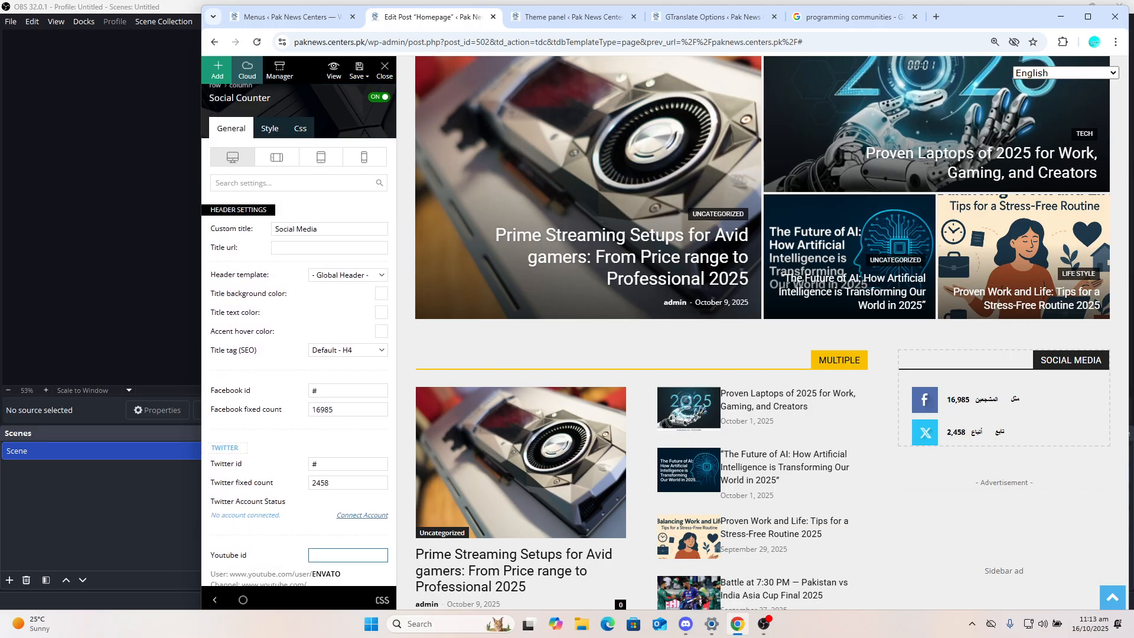
{"action": "scroll", "coordinate": [299, 376], "scroll_direction": "down", "scroll_amount": 1}
{"action": "scroll", "coordinate": [299, 378], "scroll_direction": "down", "scroll_amount": 1}
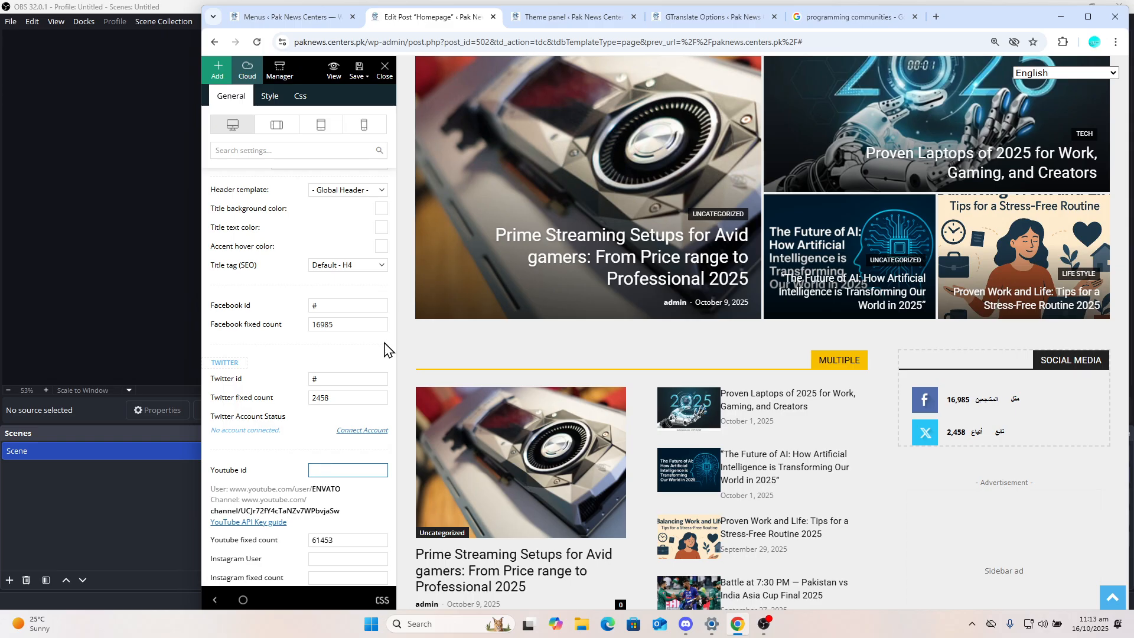
Clear the Facebook and Twitter fixed counts of the Social Counter block
{"action": "left_click", "coordinate": [343, 325]}
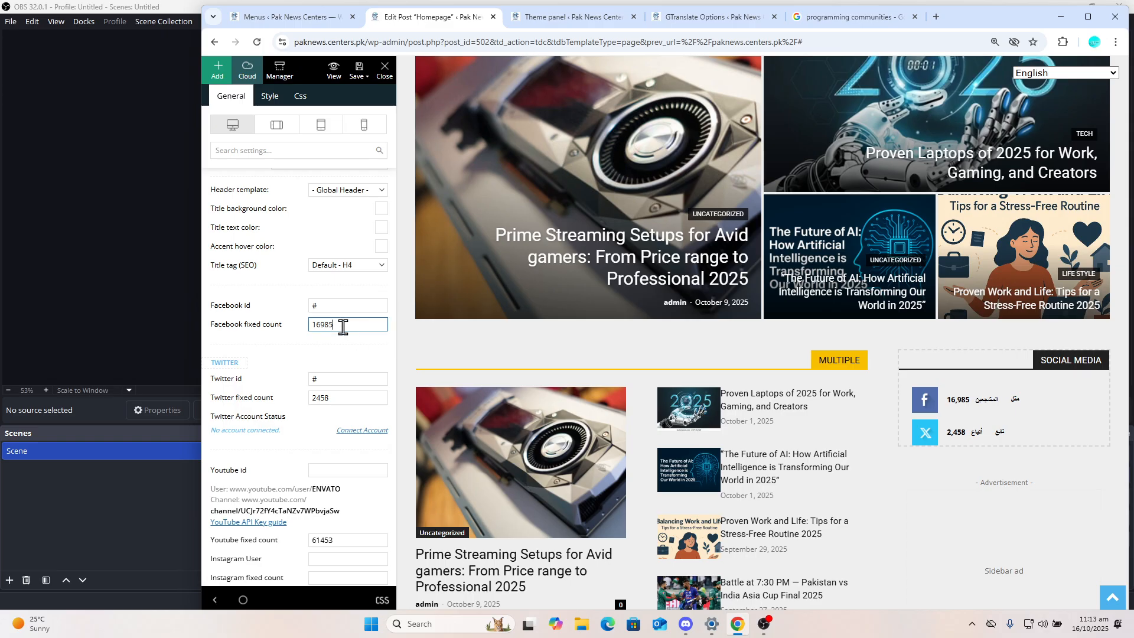
{"action": "key", "text": "BackSpace"}
{"action": "key", "text": "BackSpace"}
{"action": "key", "text": "BackSpace"}
{"action": "key", "text": "BackSpace"}
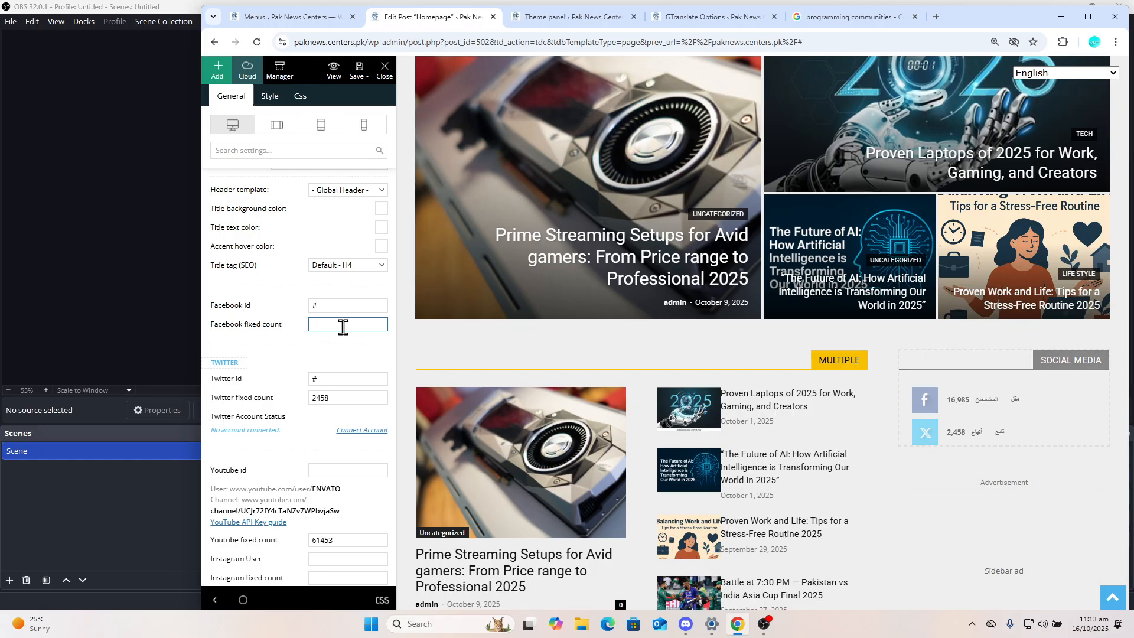
{"action": "left_click", "coordinate": [335, 396]}
{"action": "key", "text": "BackSpace"}
{"action": "key", "text": "BackSpace"}
{"action": "key", "text": "BackSpace"}
{"action": "key", "text": "BackSpace"}
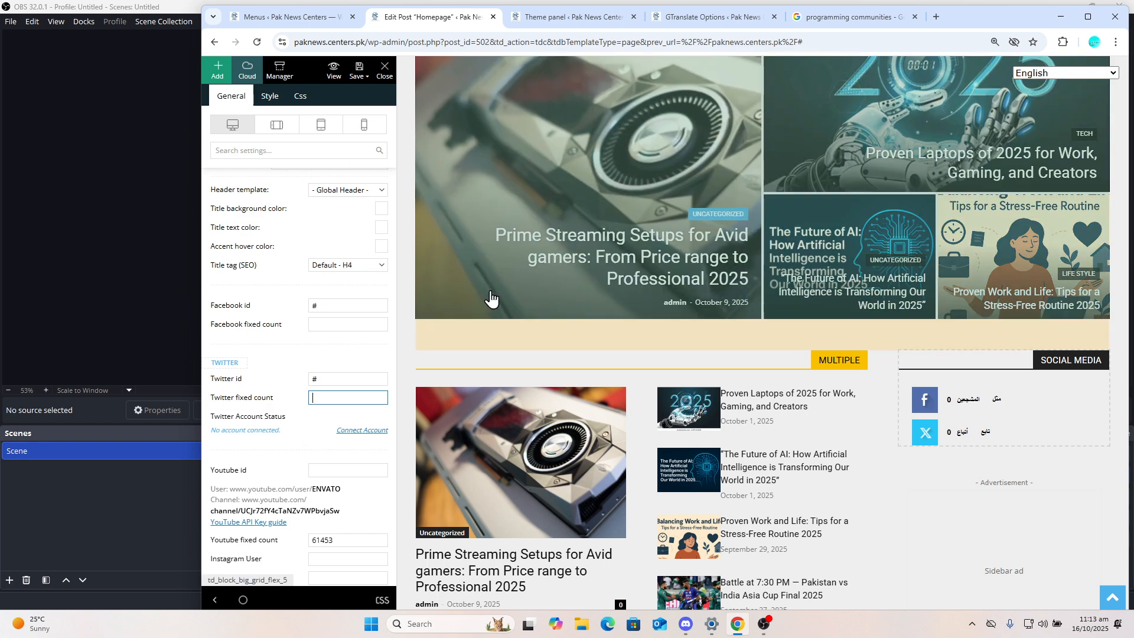
{"action": "left_click", "coordinate": [997, 406]}
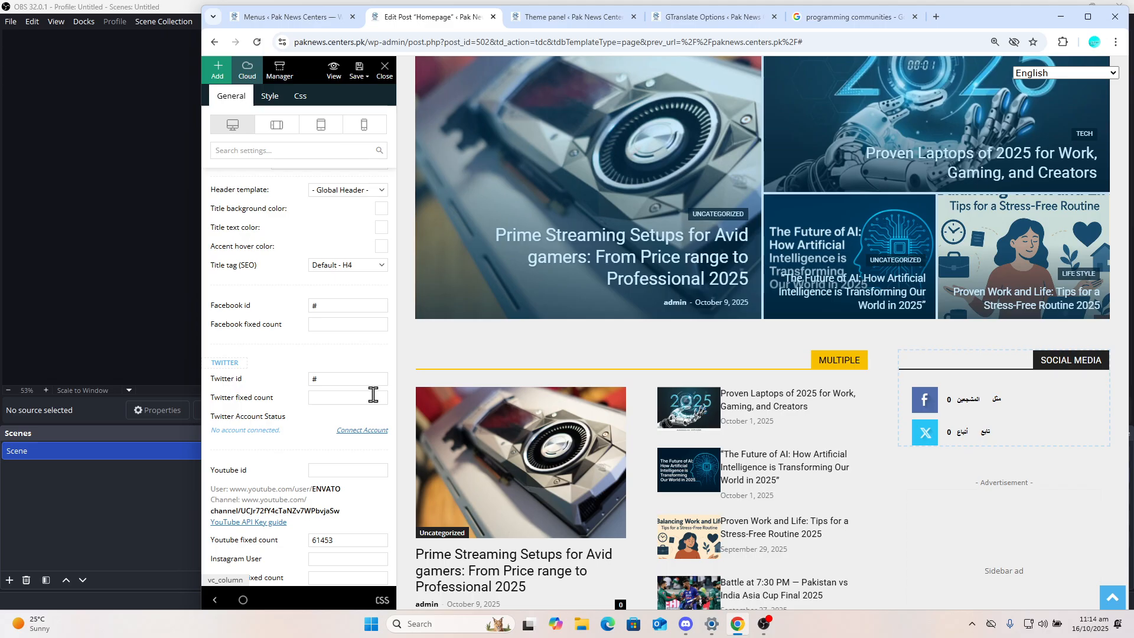
Clear the Social Counter's Youtube fixed count and select the block in the page preview
{"action": "left_click", "coordinate": [352, 536]}
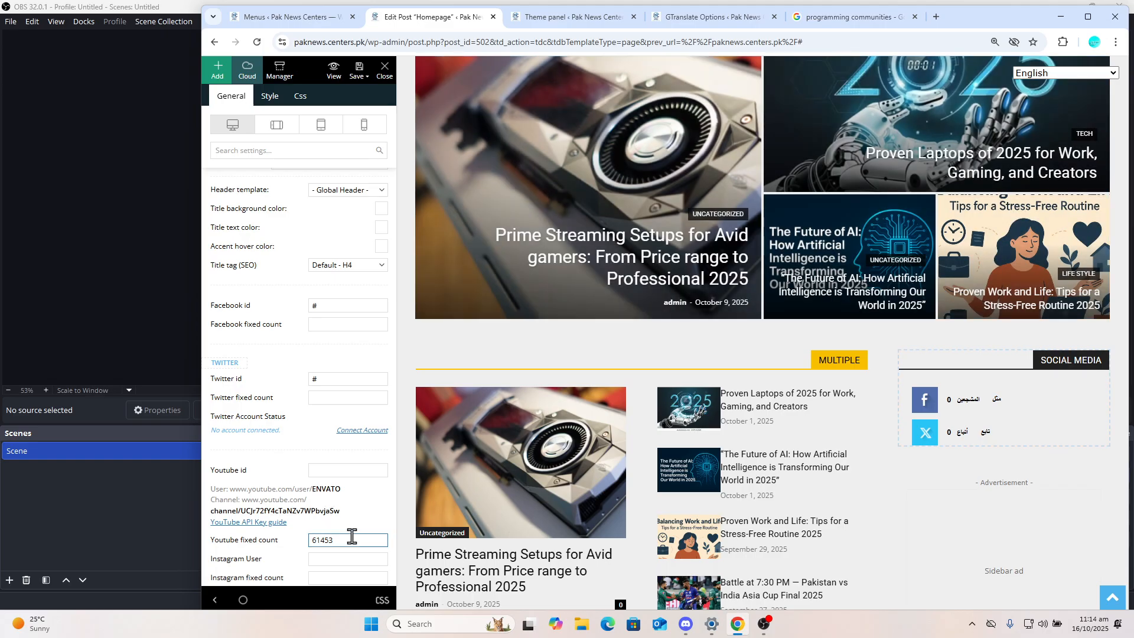
{"action": "key", "text": "BackSpace"}
{"action": "key", "text": "BackSpace"}
{"action": "key", "text": "BackSpace"}
{"action": "key", "text": "BackSpace"}
{"action": "key", "text": "BackSpace"}
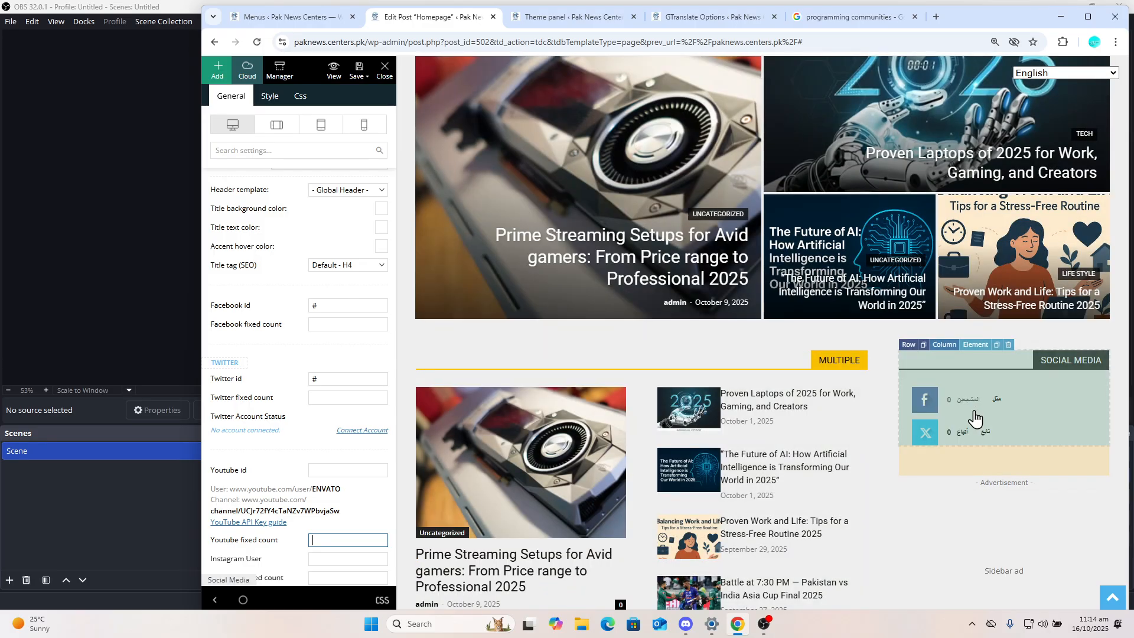
{"action": "left_click", "coordinate": [974, 412]}
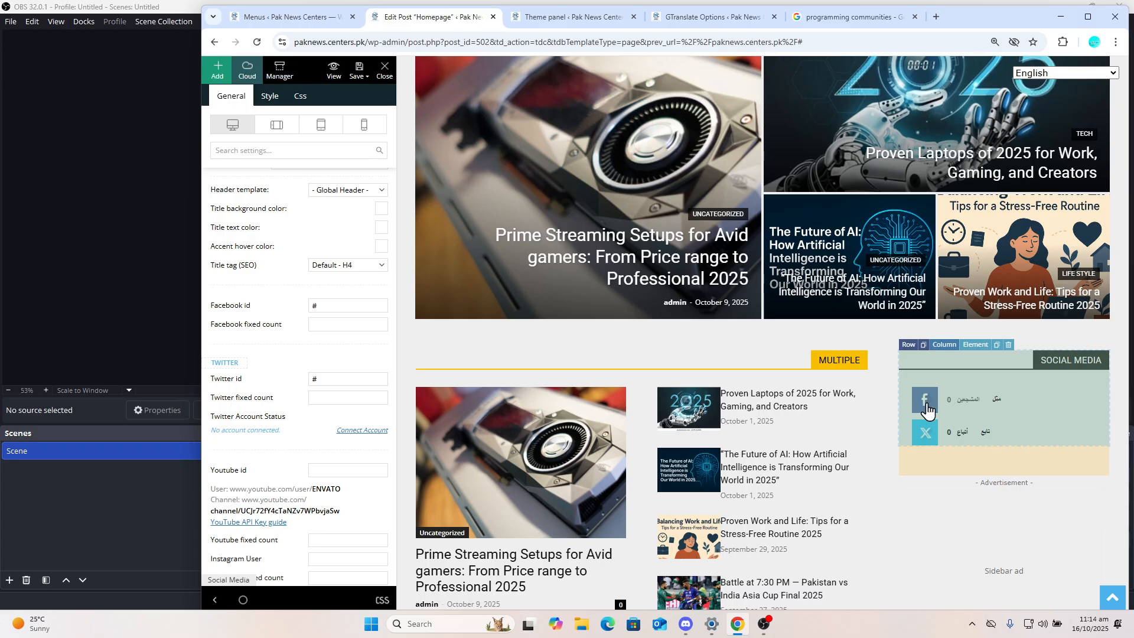
Set the Social Counter's title tag to H2, check its style settings, and save the header, footer and content
{"action": "left_click", "coordinate": [363, 268]}
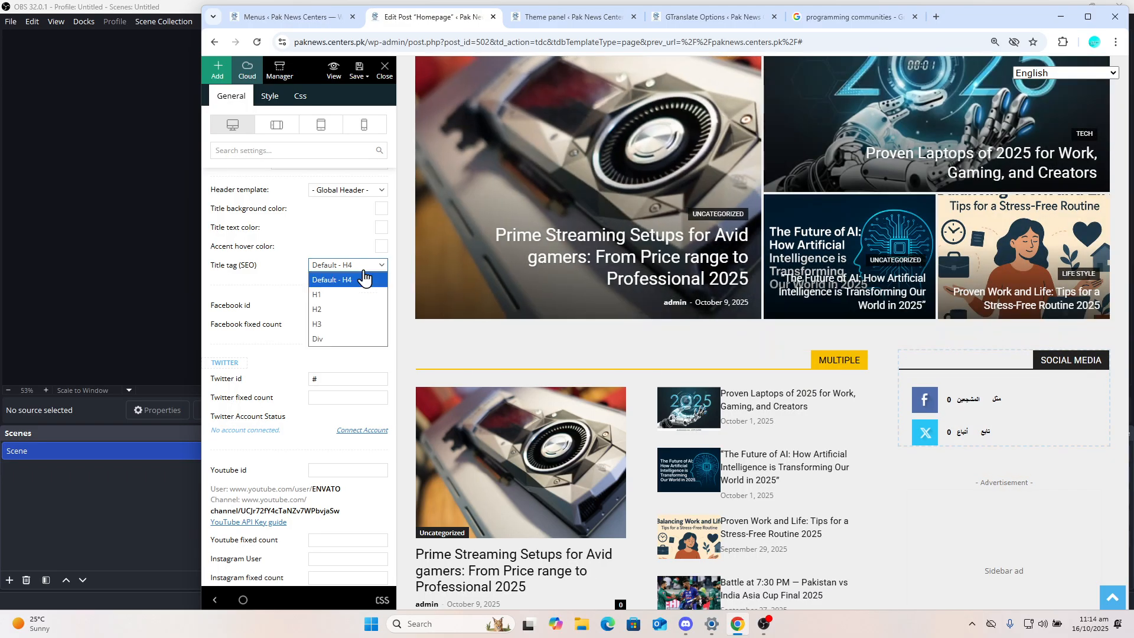
{"action": "left_click", "coordinate": [345, 309]}
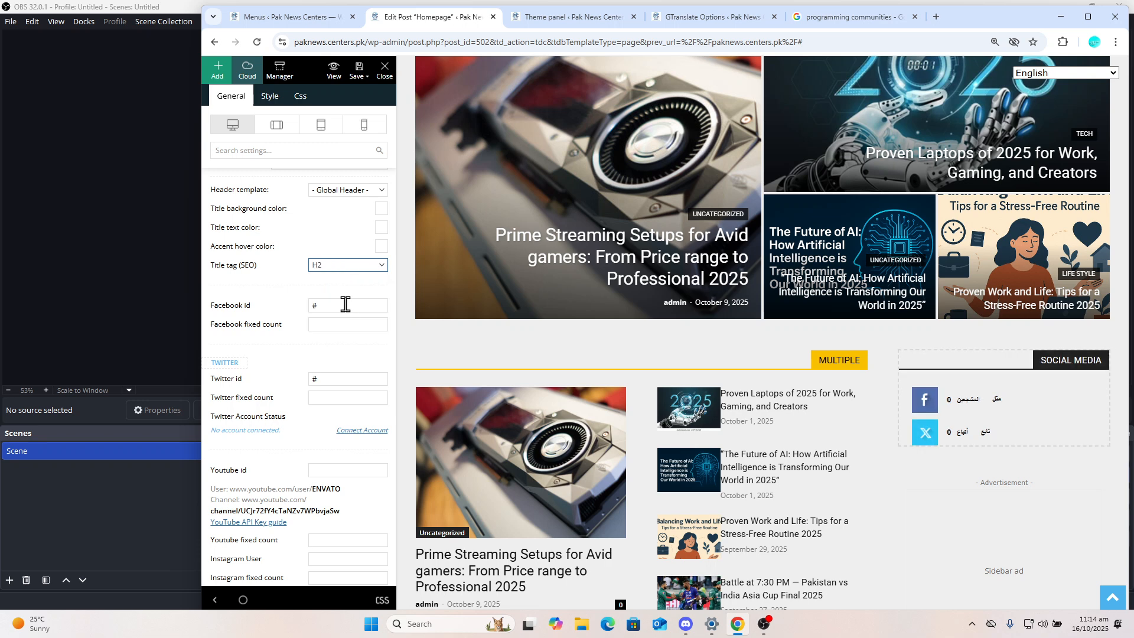
{"action": "left_click", "coordinate": [269, 101]}
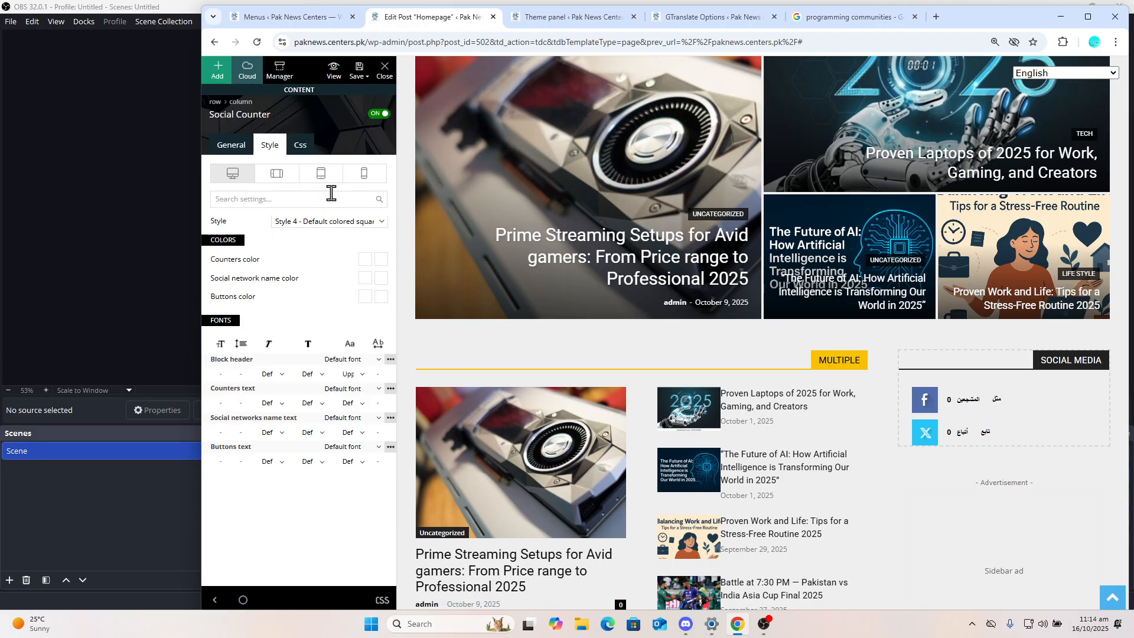
{"action": "left_click", "coordinate": [235, 155]}
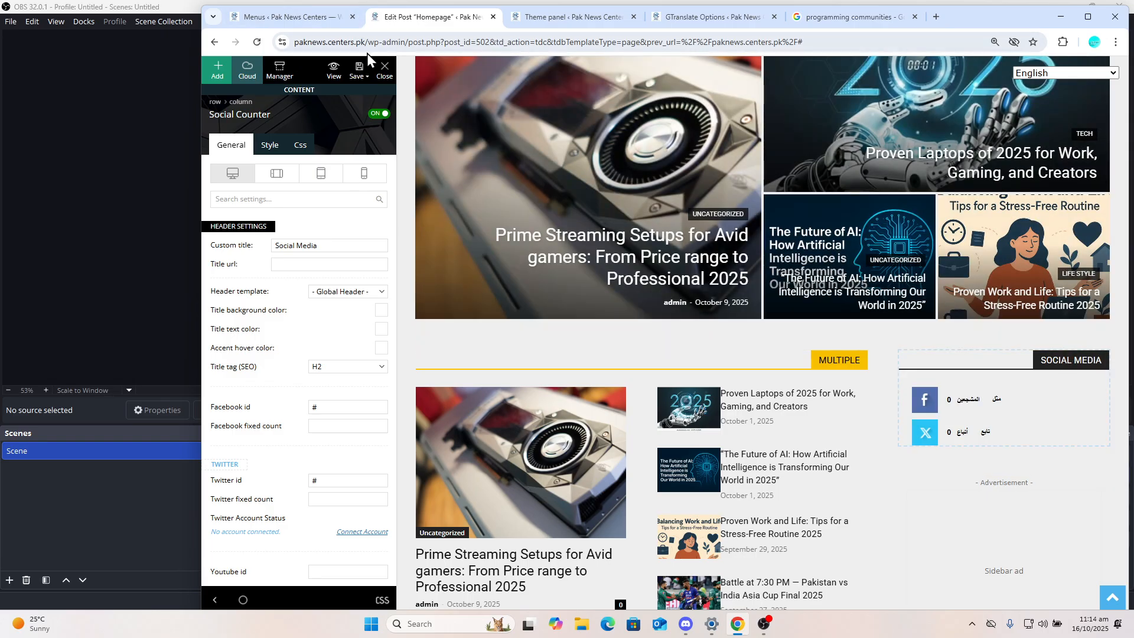
{"action": "left_click", "coordinate": [361, 75]}
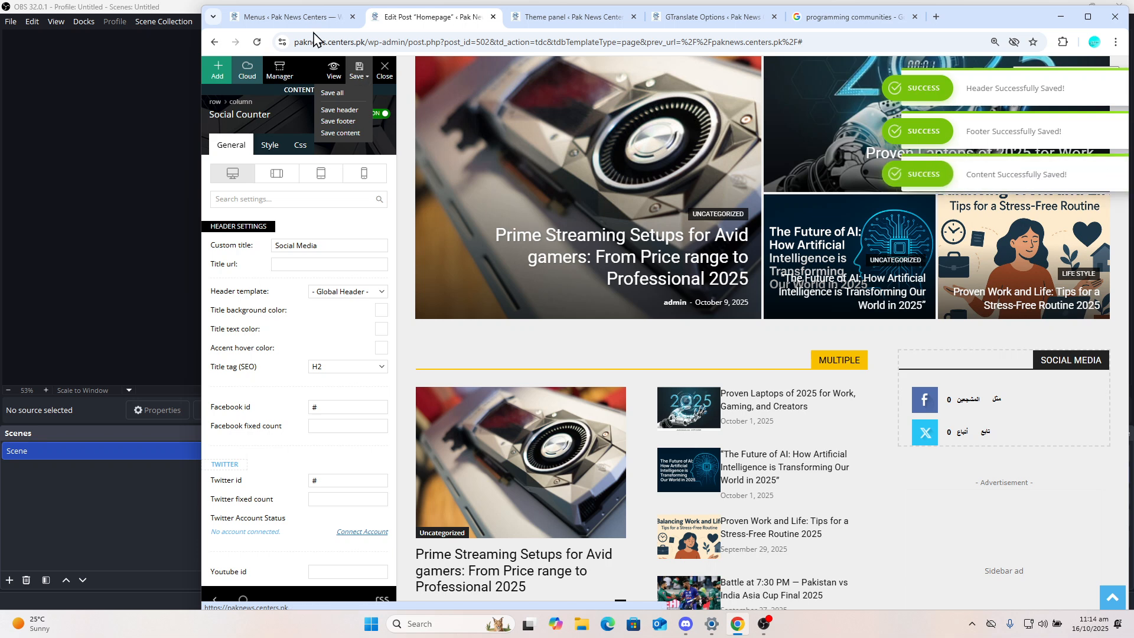
Open the installed plugins list in the WordPress admin and look through the active plugins
{"action": "left_click", "coordinate": [281, 16]}
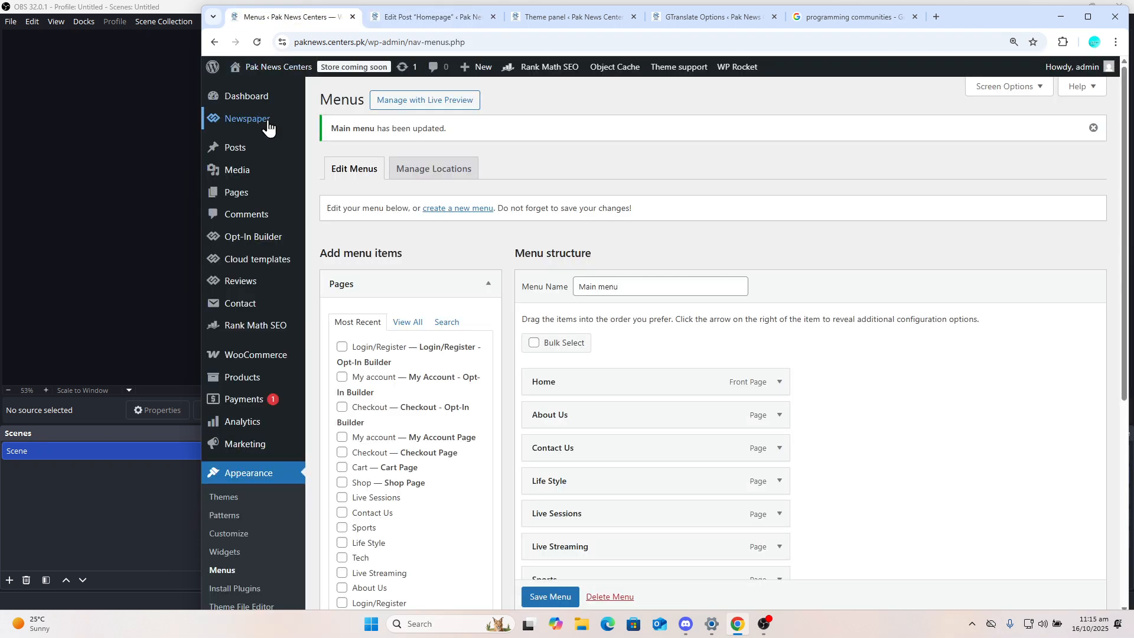
{"action": "left_click", "coordinate": [258, 104]}
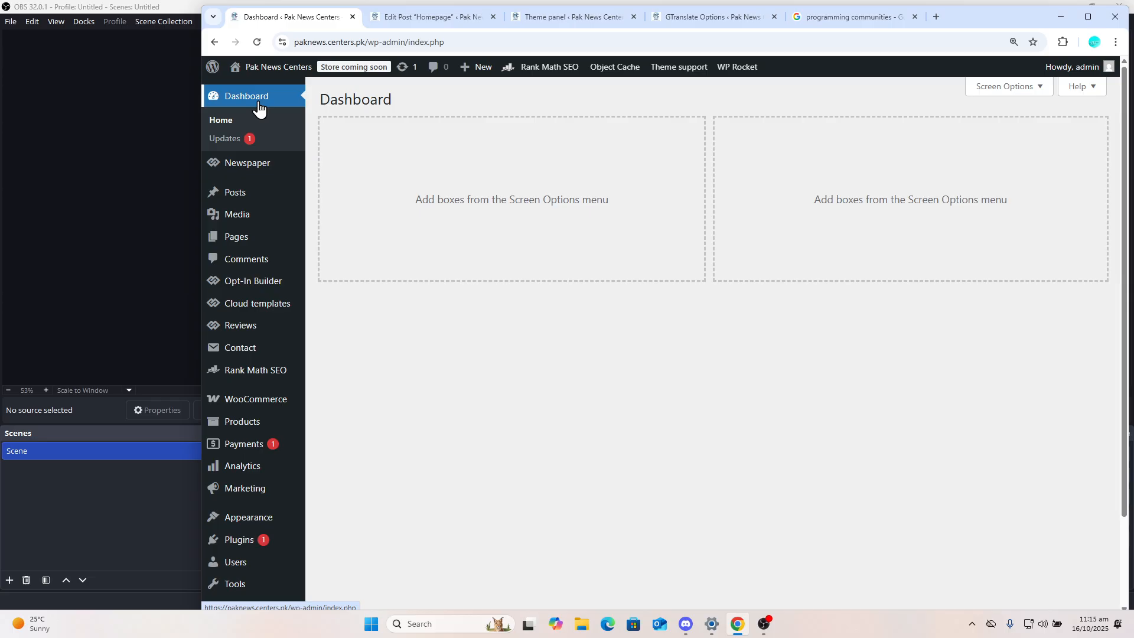
{"action": "scroll", "coordinate": [258, 104], "scroll_direction": "down", "scroll_amount": 2}
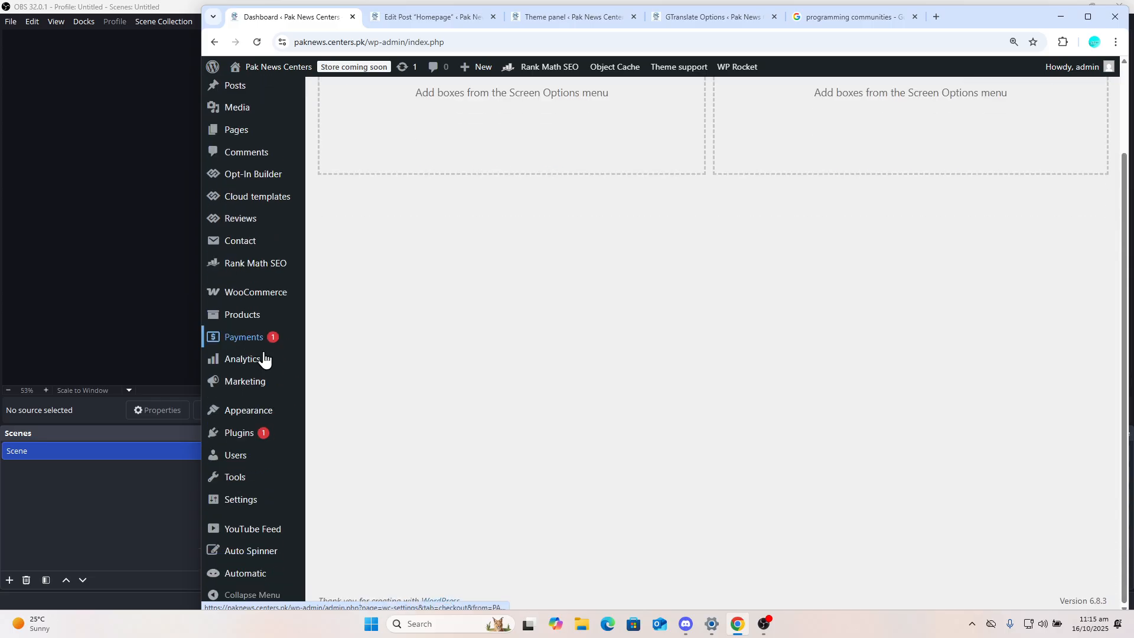
{"action": "left_click", "coordinate": [250, 434]}
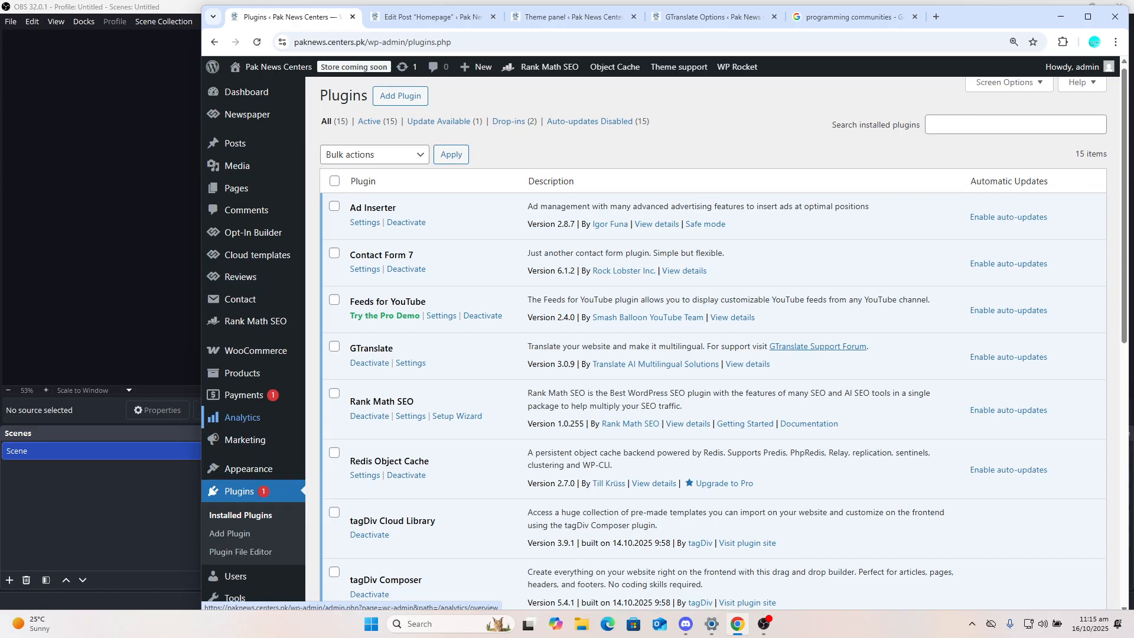
{"action": "scroll", "coordinate": [249, 437], "scroll_direction": "down", "scroll_amount": 4}
{"action": "scroll", "coordinate": [242, 296], "scroll_direction": "down", "scroll_amount": 2}
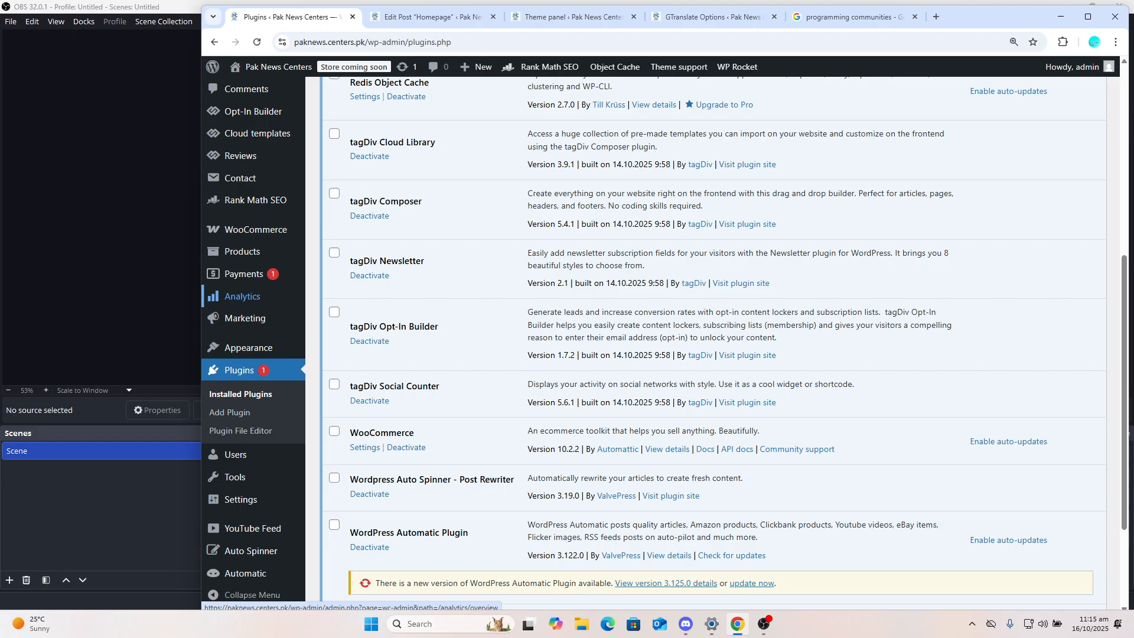
{"action": "scroll", "coordinate": [242, 296], "scroll_direction": "down", "scroll_amount": 3}
{"action": "scroll", "coordinate": [242, 296], "scroll_direction": "up", "scroll_amount": 4}
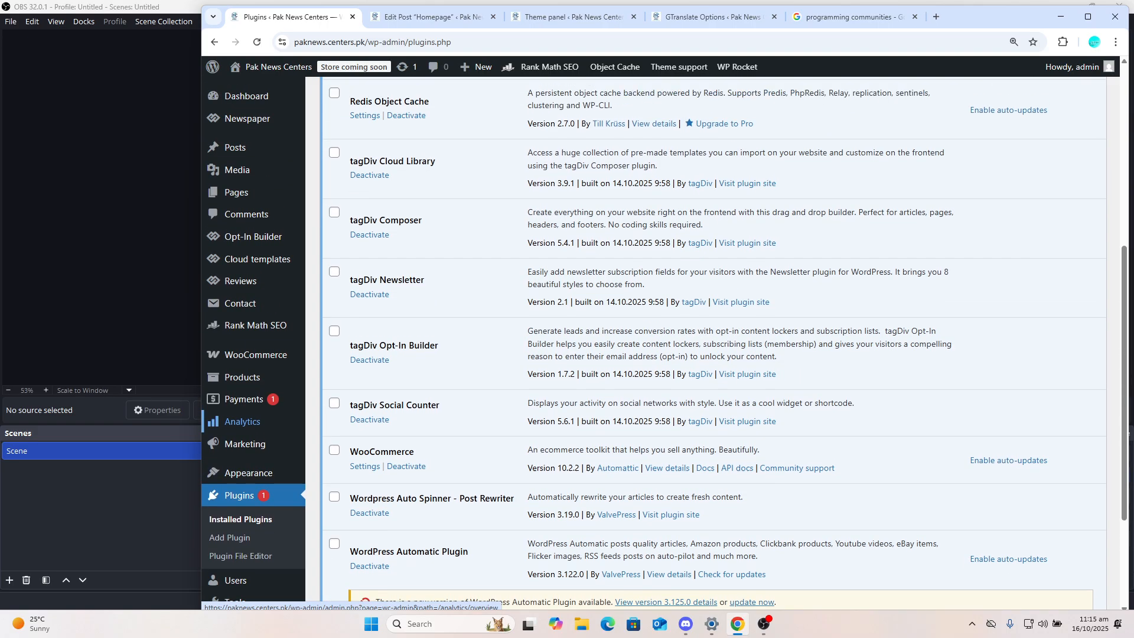
{"action": "scroll", "coordinate": [267, 295], "scroll_direction": "up", "scroll_amount": 4}
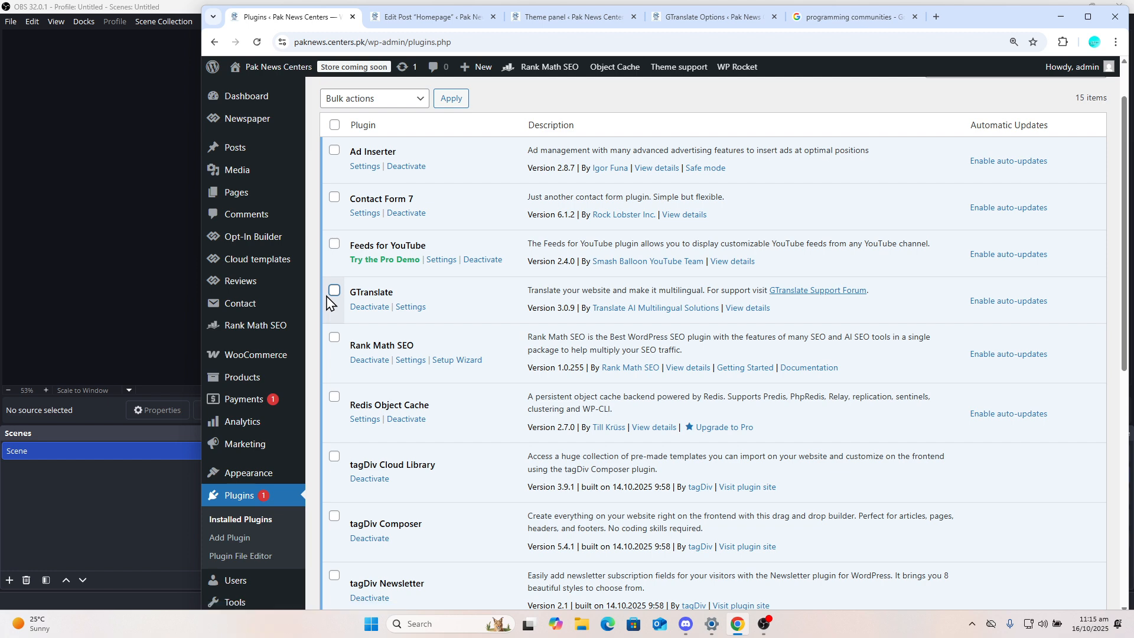
Open the Feeds for YouTube plugin's feed list and look over its feeds and the YouTube Feed Pro features
{"action": "left_click", "coordinate": [442, 261]}
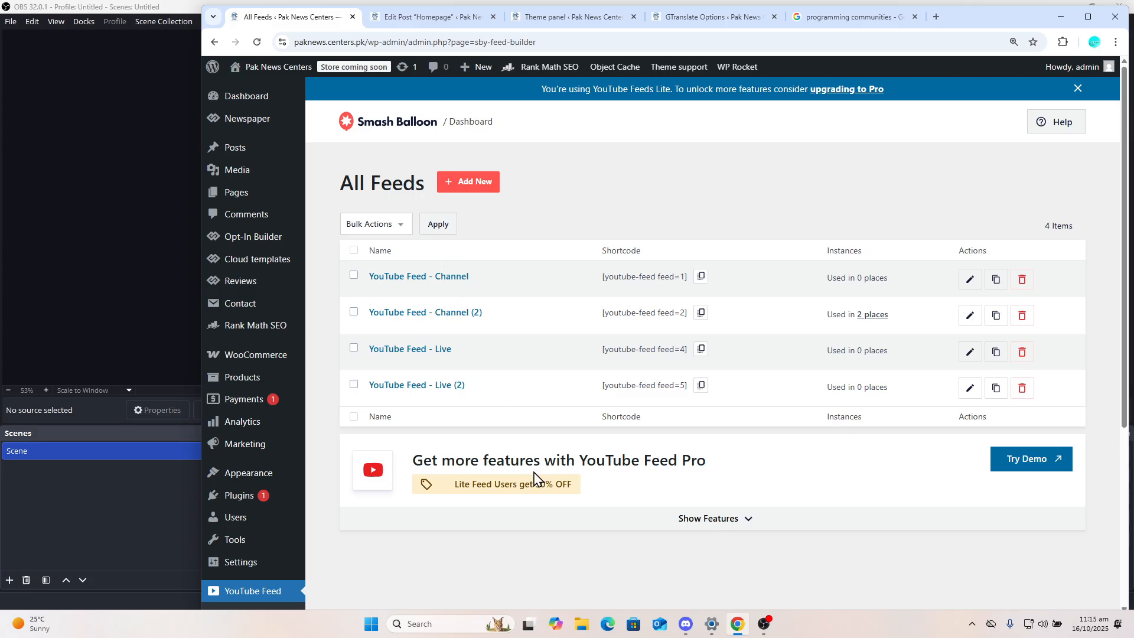
{"action": "left_click", "coordinate": [751, 518]}
{"action": "scroll", "coordinate": [751, 519], "scroll_direction": "down", "scroll_amount": 4}
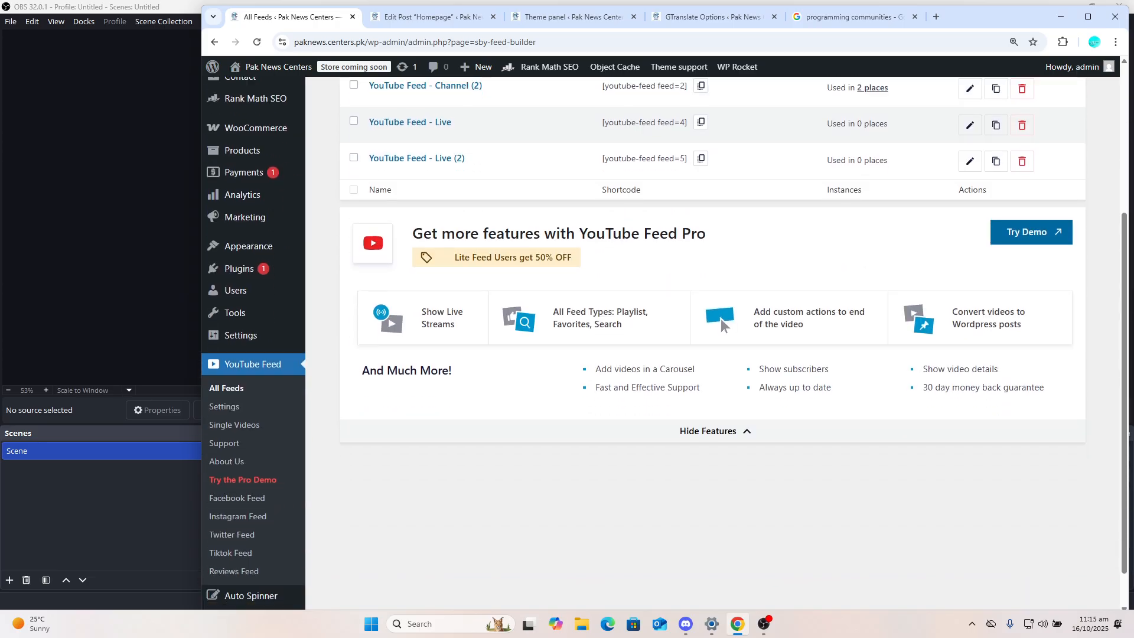
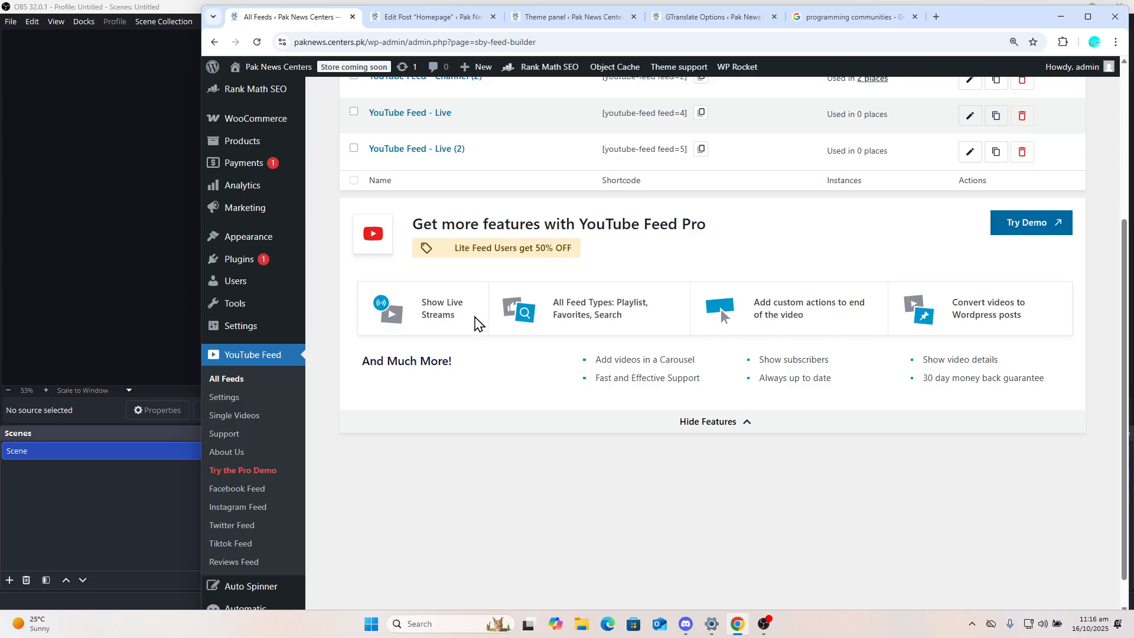
{"action": "scroll", "coordinate": [477, 324], "scroll_direction": "up", "scroll_amount": 4}
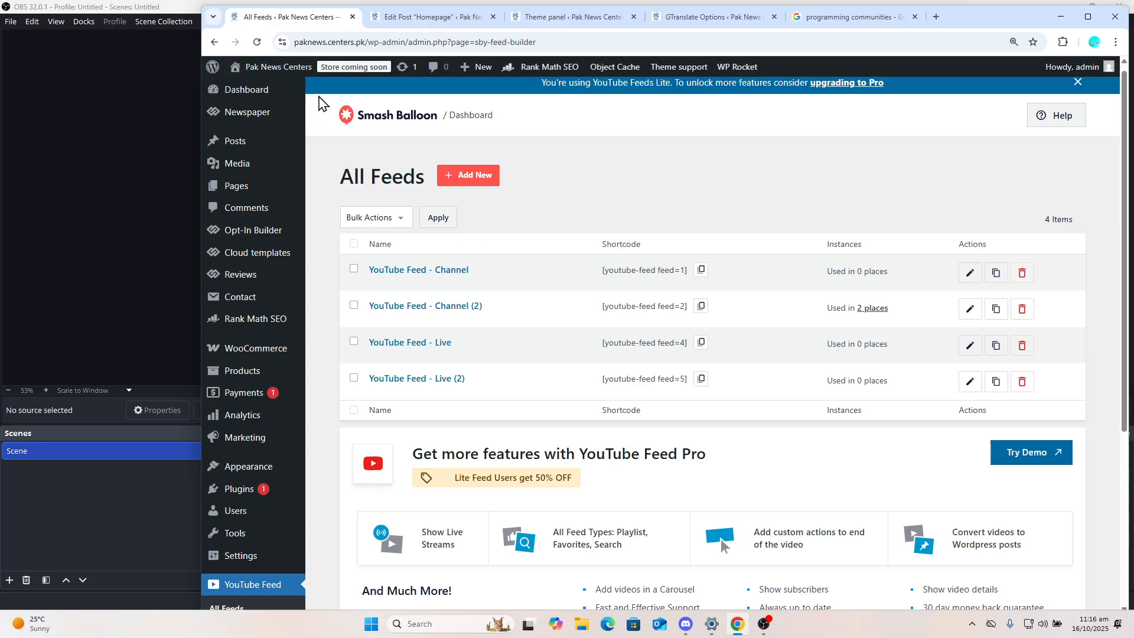
Open the post "Prime Streaming Setups for Avid gamers" for editing and close the Homepage and Theme panel browser tabs
{"action": "left_click", "coordinate": [241, 157]}
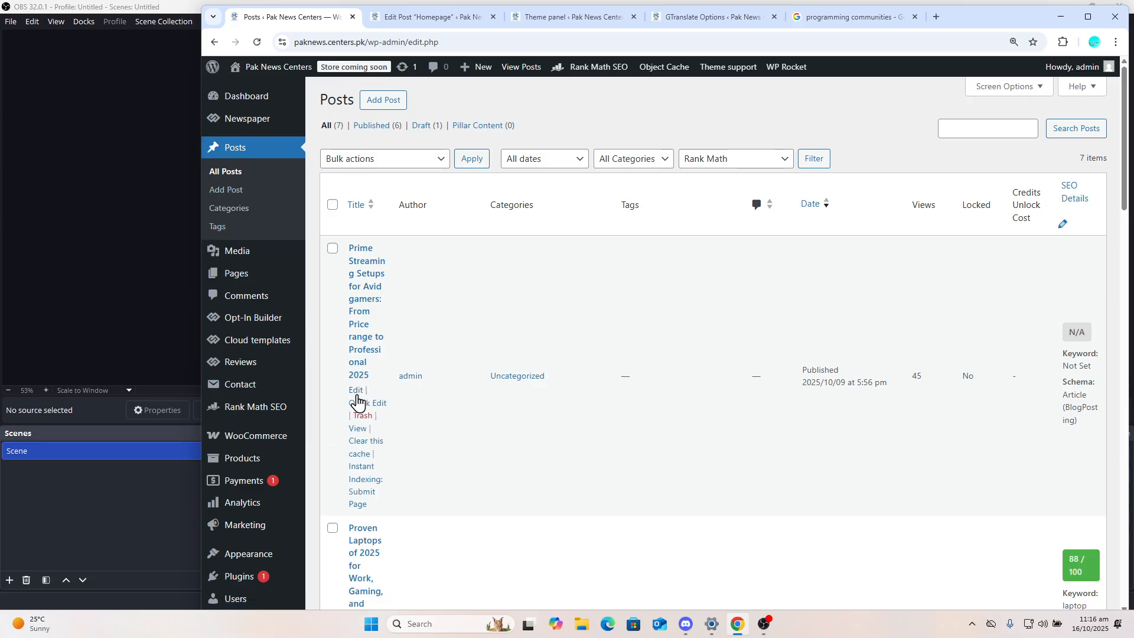
{"action": "left_click", "coordinate": [356, 392]}
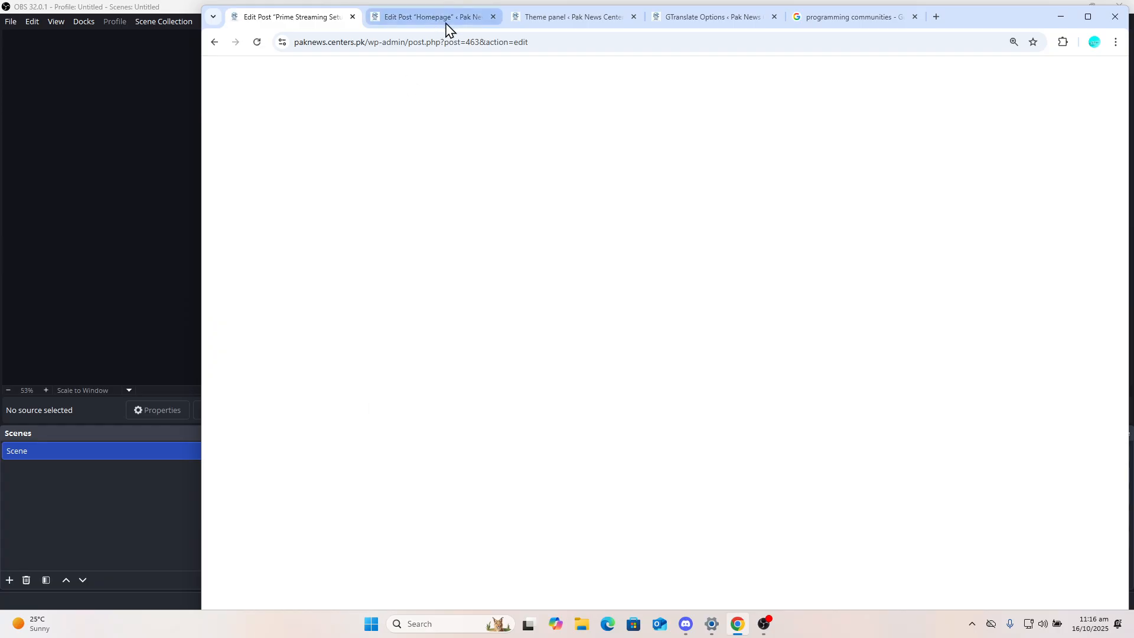
{"action": "left_click", "coordinate": [494, 18]}
{"action": "left_click", "coordinate": [493, 23]}
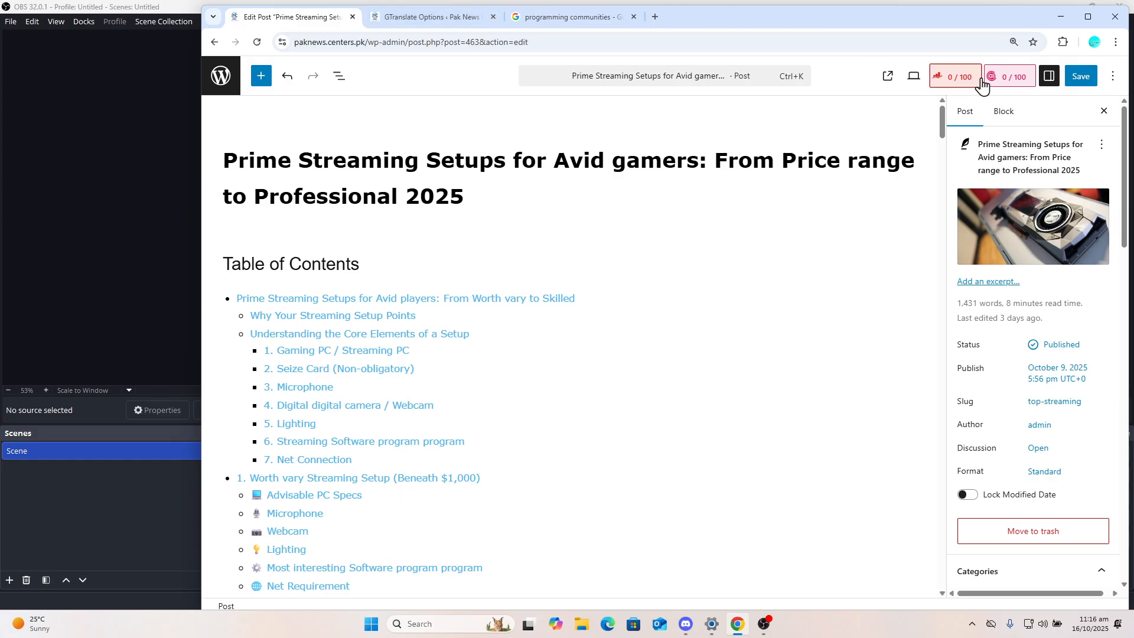
Show the post's Rank Math SEO analysis and rewrite the post with Wordpress Auto Spinner
{"action": "left_click", "coordinate": [957, 77]}
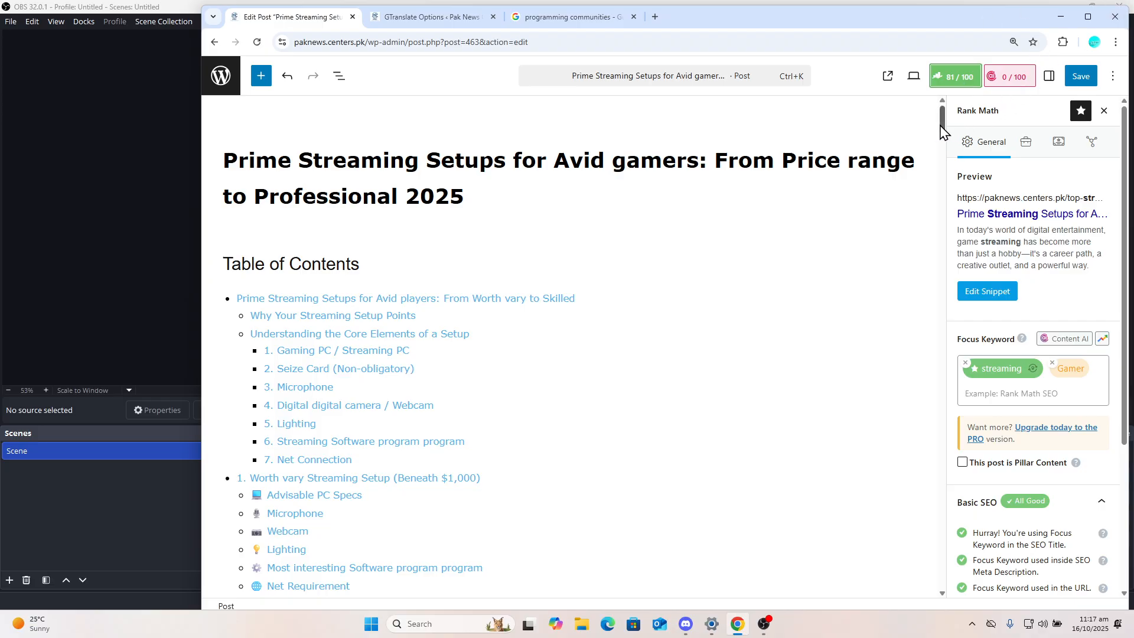
{"action": "left_click_drag", "start_coordinate": [943, 125], "coordinate": [937, 343]}
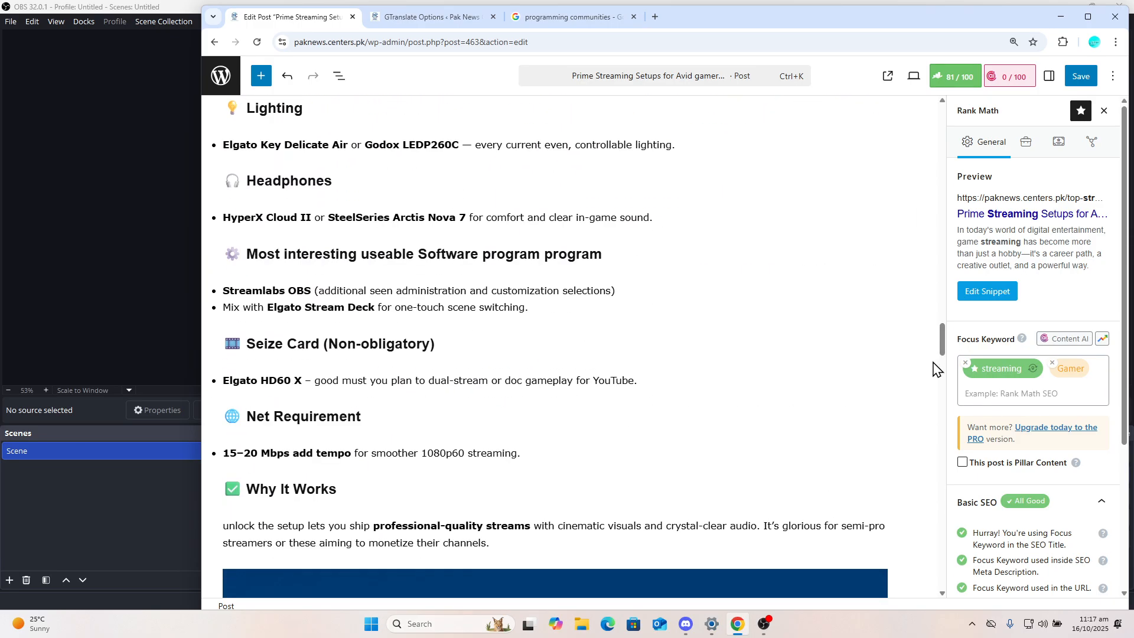
{"action": "left_click_drag", "start_coordinate": [941, 345], "coordinate": [926, 576]}
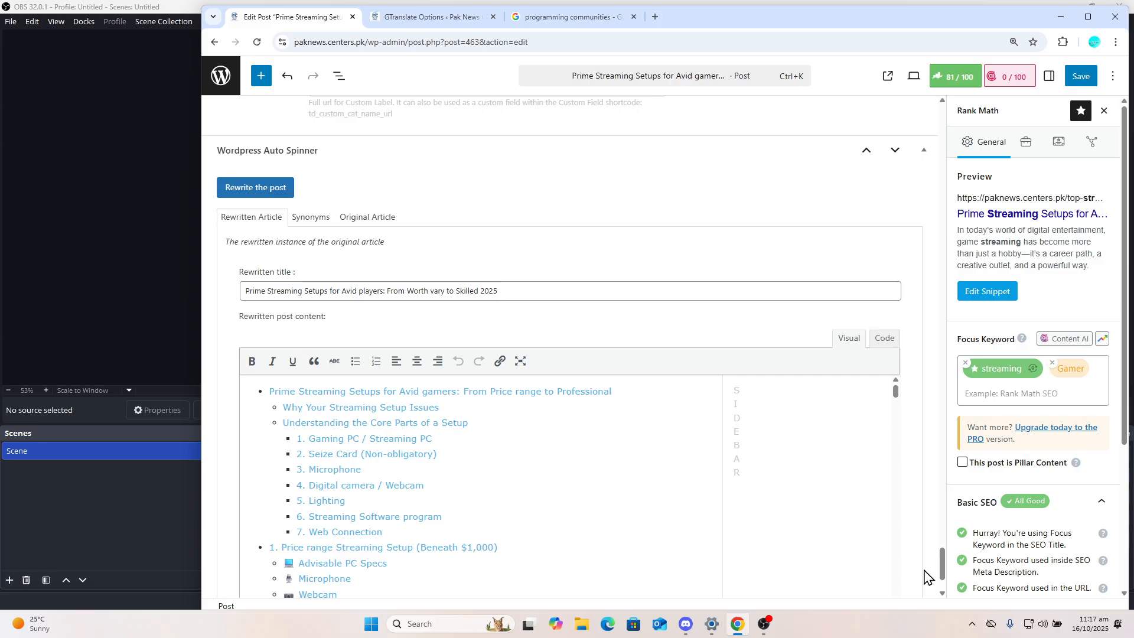
{"action": "left_click", "coordinate": [276, 187]}
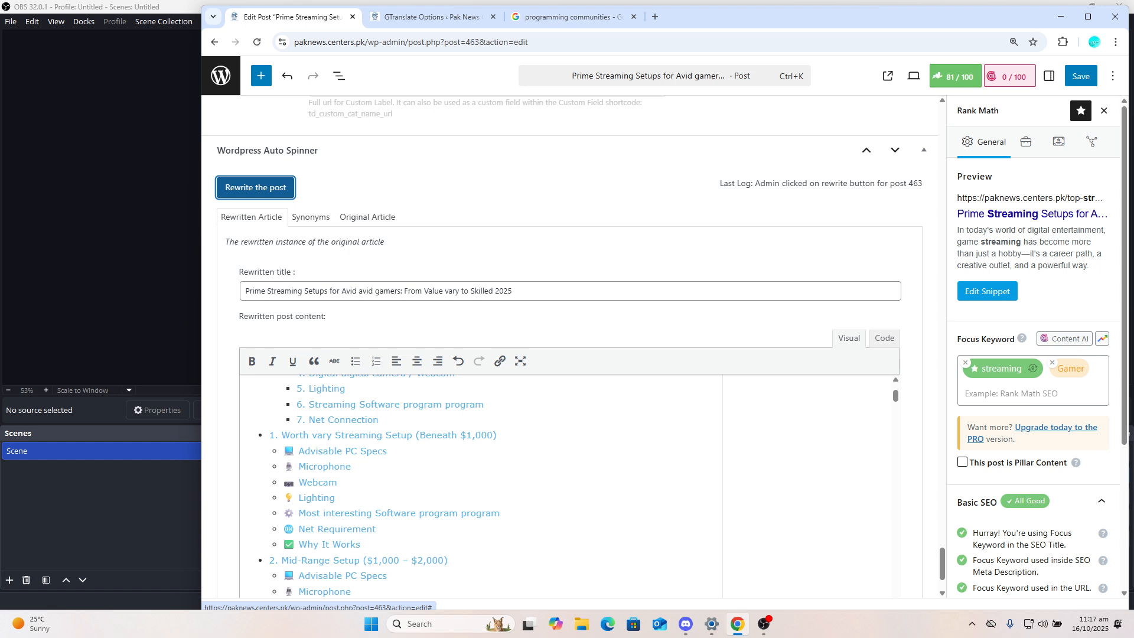
Compare the synonyms, original article and rewritten article versions of the post in Wordpress Auto Spinner
{"action": "left_click", "coordinate": [311, 217]}
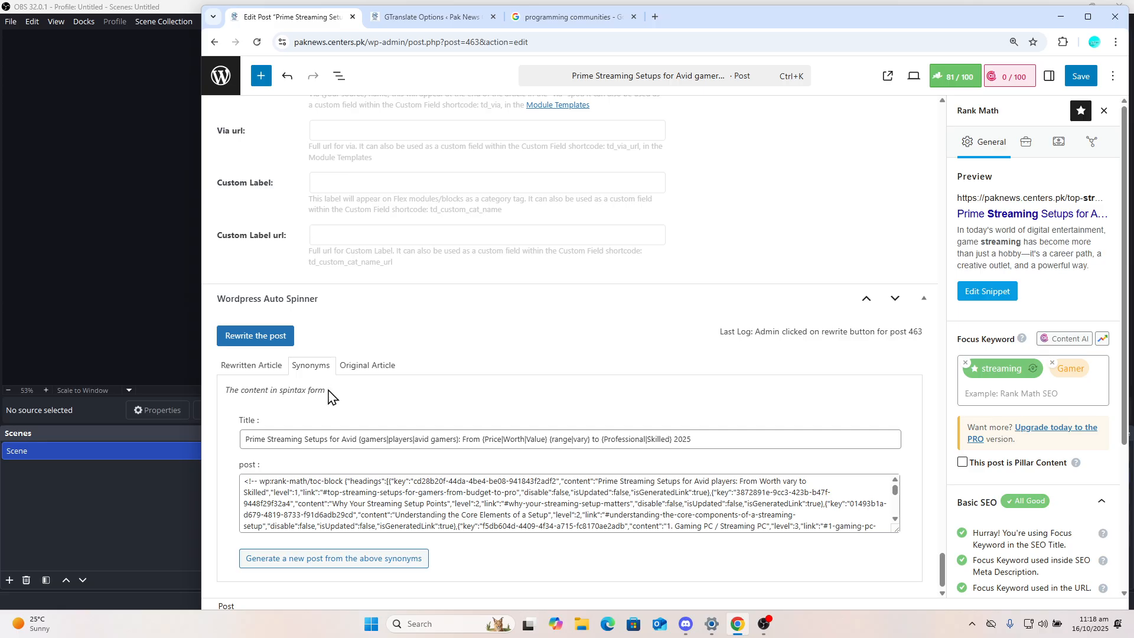
{"action": "left_click", "coordinate": [365, 372]}
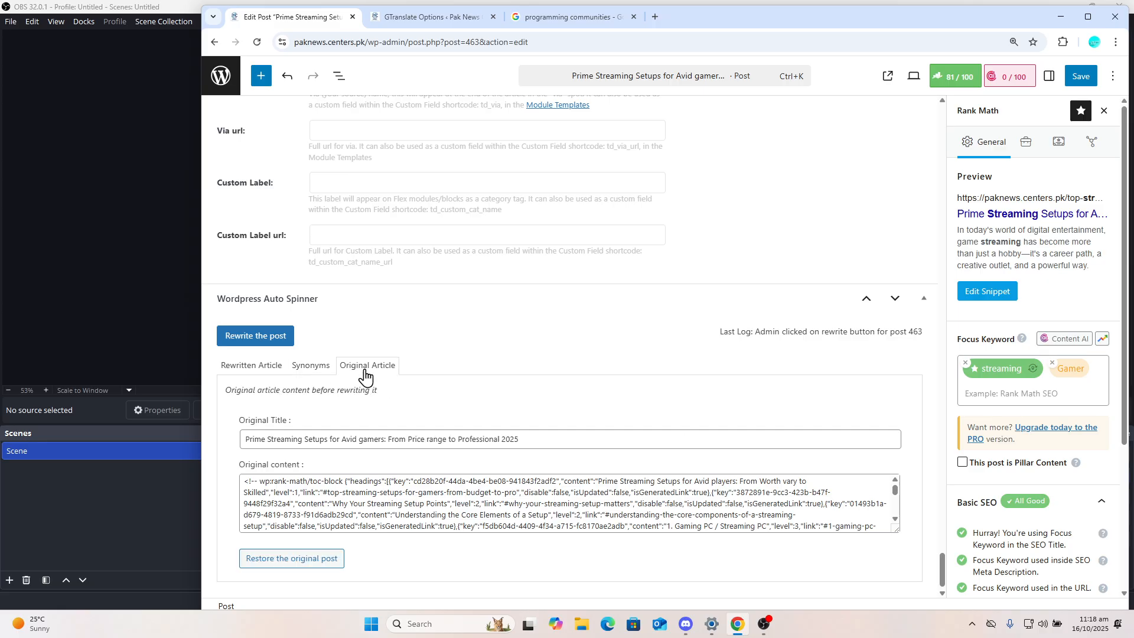
{"action": "left_click", "coordinate": [253, 366]}
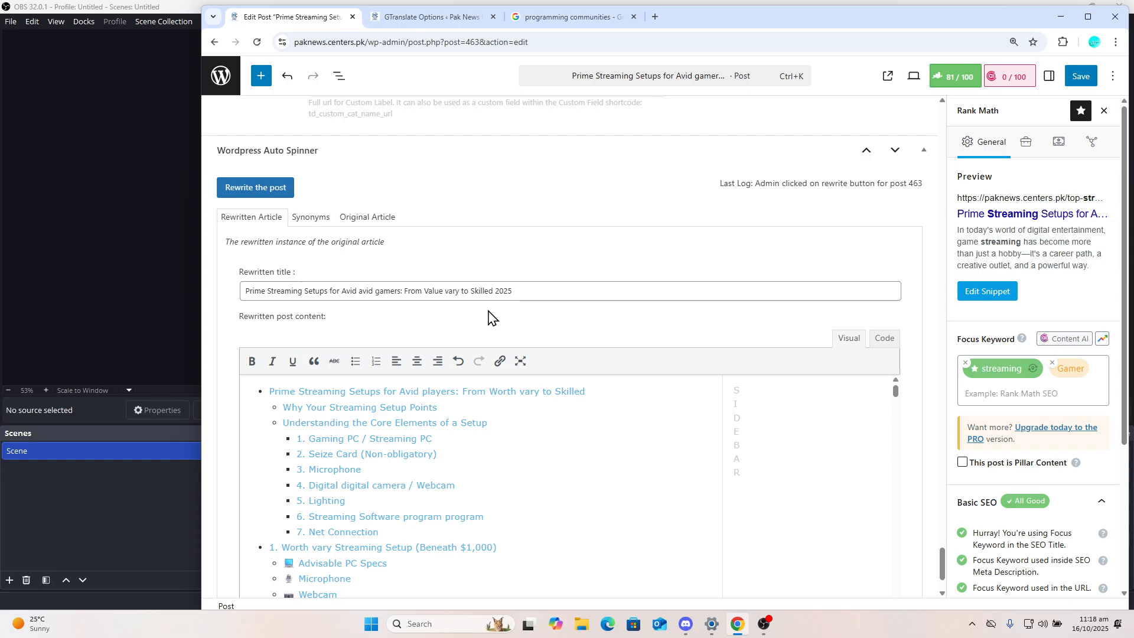
{"action": "left_click", "coordinate": [375, 220]}
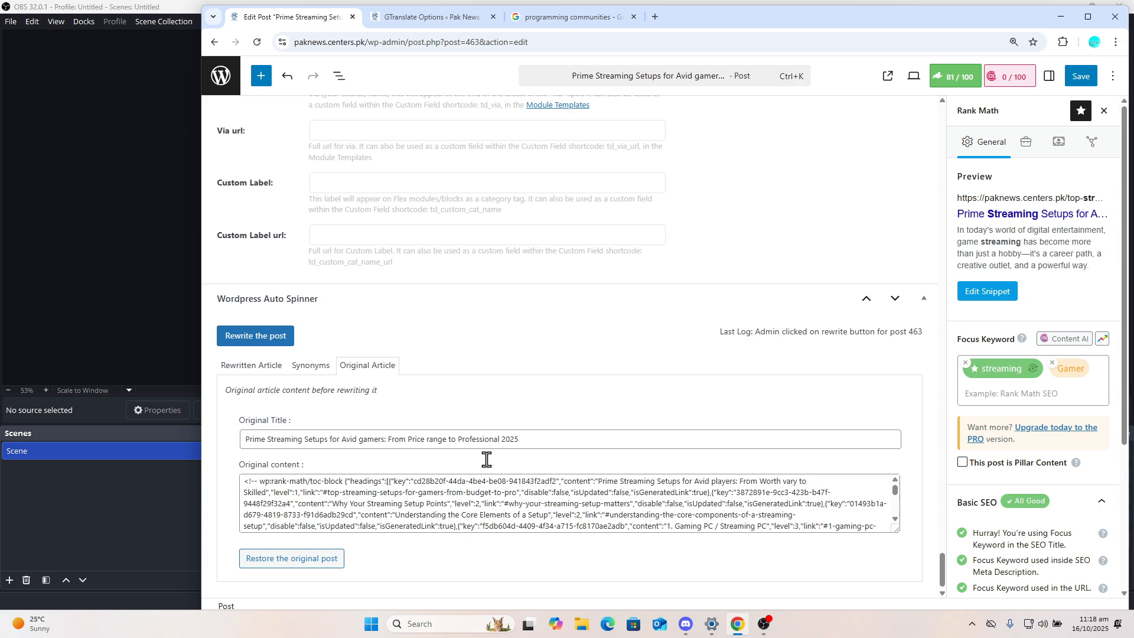
{"action": "scroll", "coordinate": [567, 503], "scroll_direction": "down", "scroll_amount": 2}
{"action": "scroll", "coordinate": [567, 503], "scroll_direction": "up", "scroll_amount": 1}
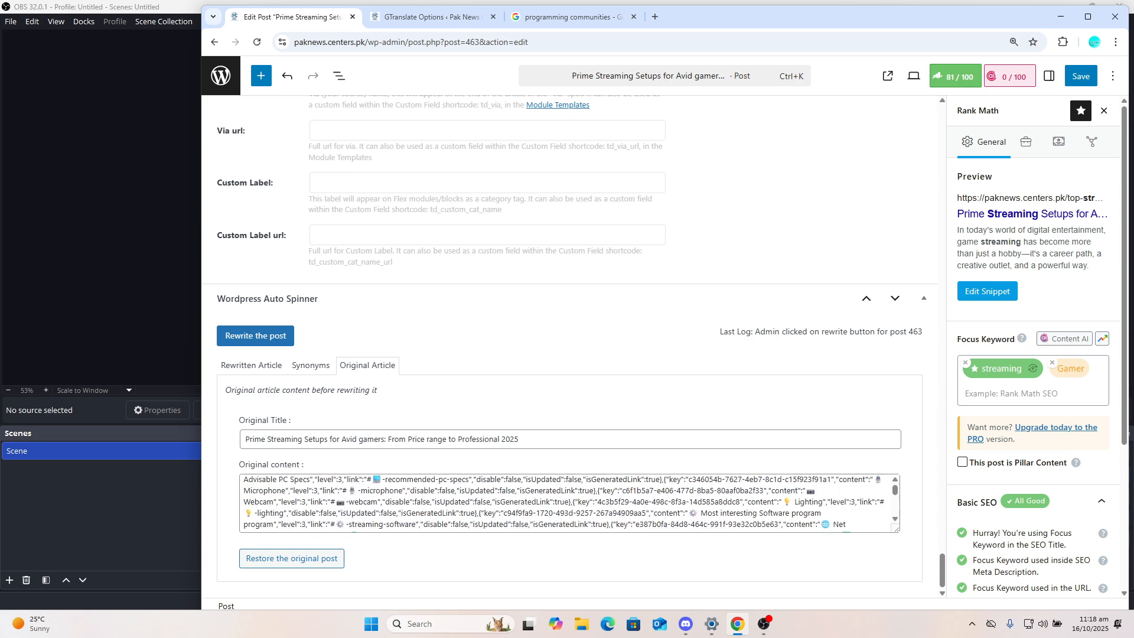
{"action": "left_click", "coordinate": [251, 365]}
{"action": "scroll", "coordinate": [566, 431], "scroll_direction": "down", "scroll_amount": 10}
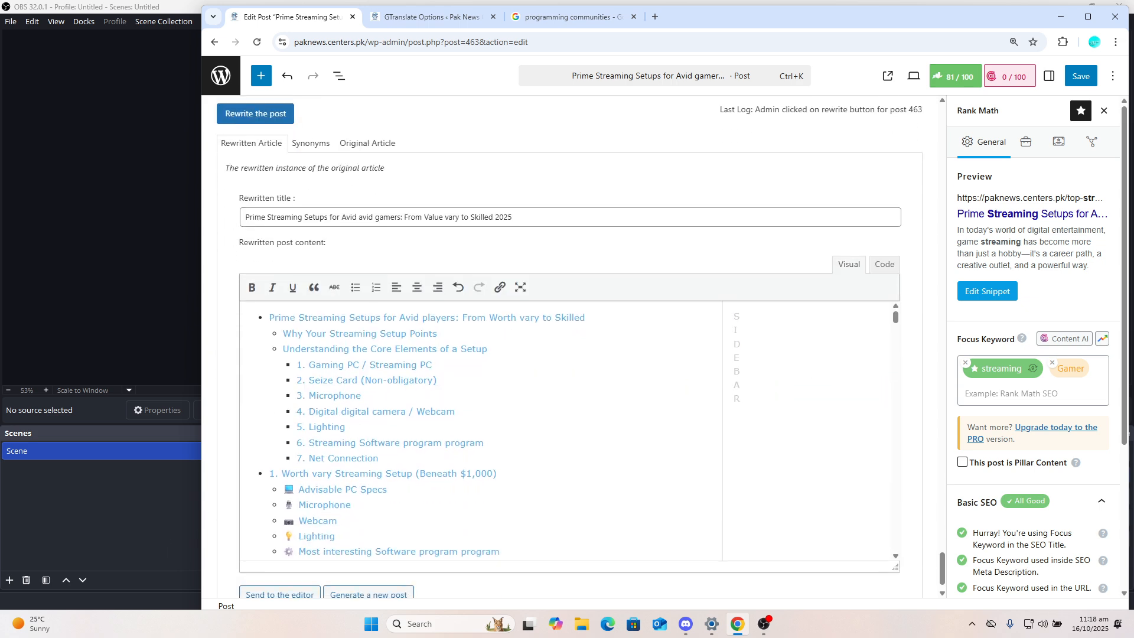
{"action": "scroll", "coordinate": [567, 431], "scroll_direction": "down", "scroll_amount": 20}
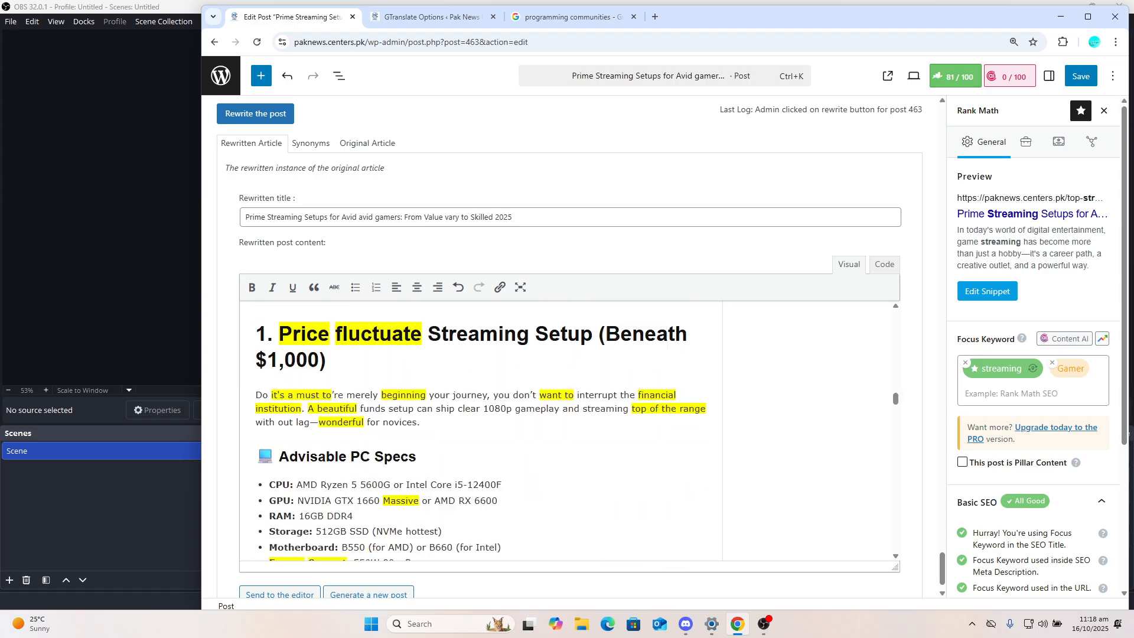
{"action": "scroll", "coordinate": [567, 431], "scroll_direction": "down", "scroll_amount": 1}
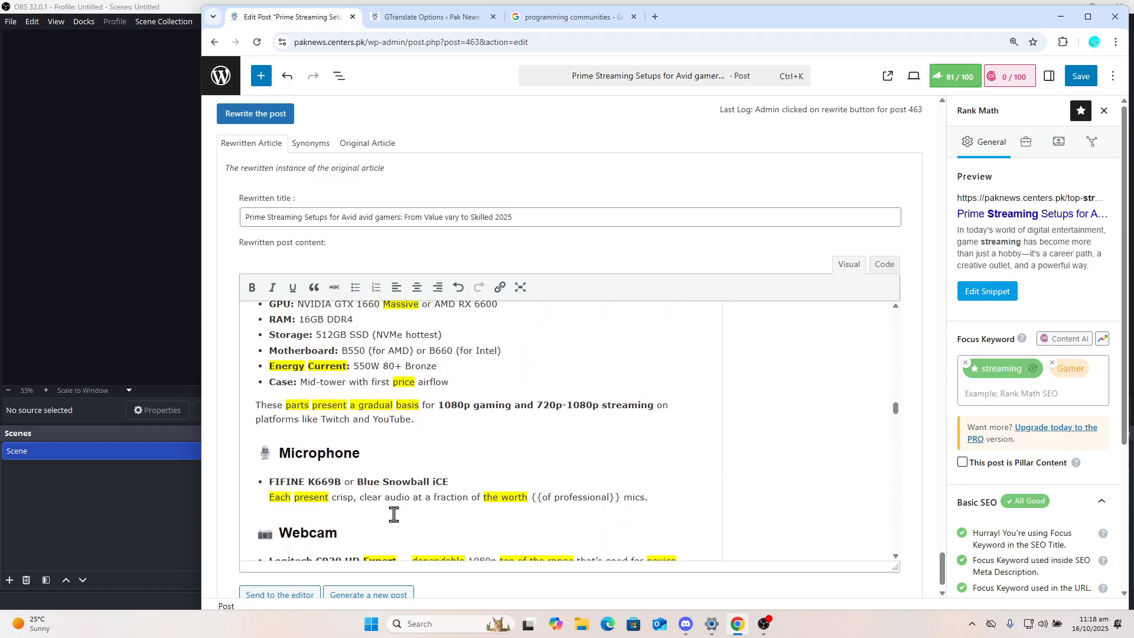
Send the rewritten article from Wordpress Auto Spinner to the post editor
{"action": "left_click", "coordinate": [310, 505]}
{"action": "left_click_drag", "start_coordinate": [947, 566], "coordinate": [946, 577]}
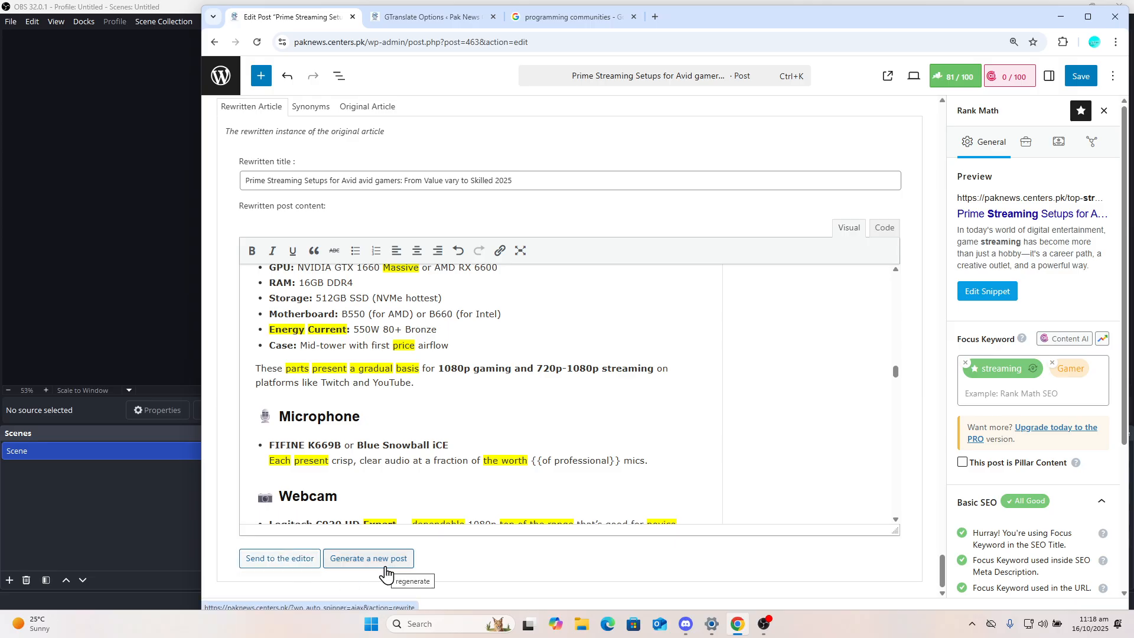
{"action": "left_click", "coordinate": [275, 558]}
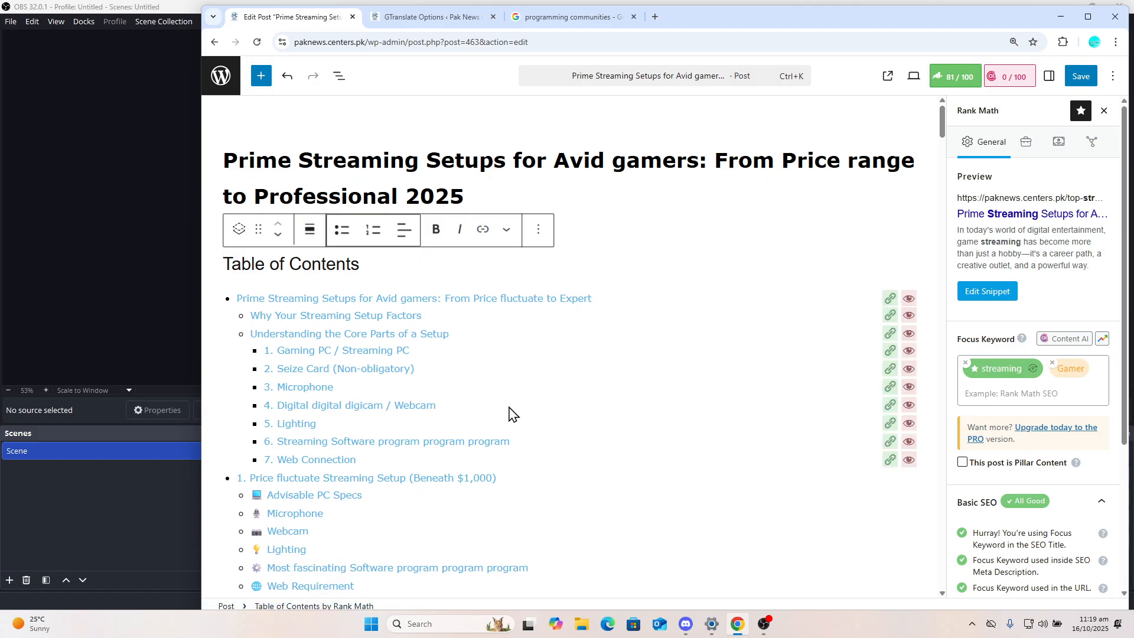
Read through the rewritten post in the editor, from the table of contents to the core parts section
{"action": "scroll", "coordinate": [509, 407], "scroll_direction": "down", "scroll_amount": 11}
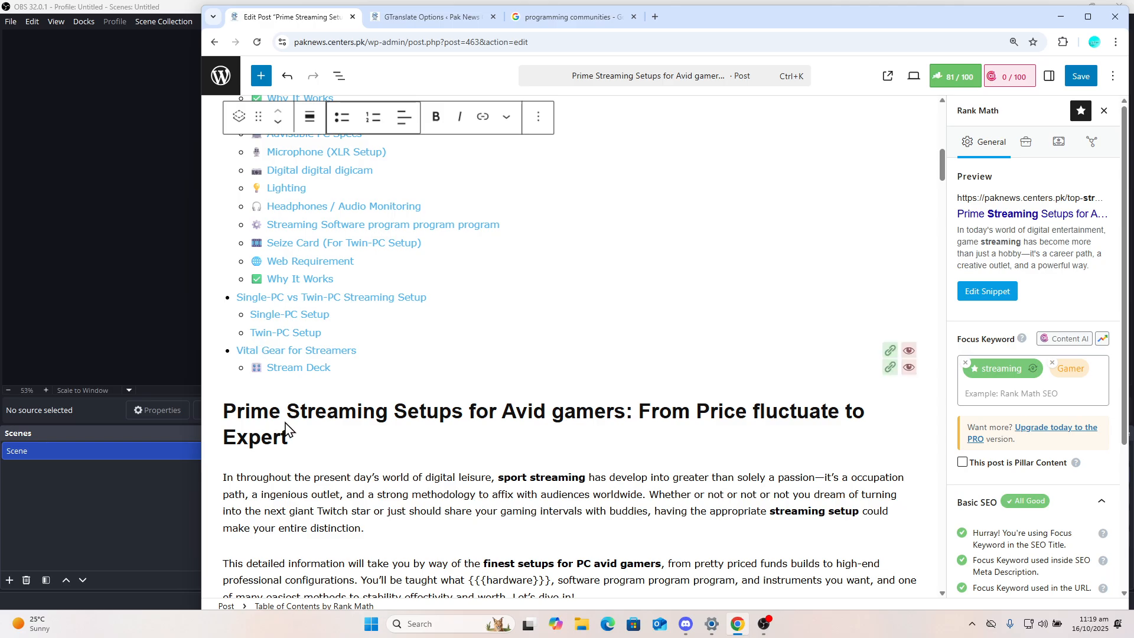
{"action": "left_click", "coordinate": [334, 438]}
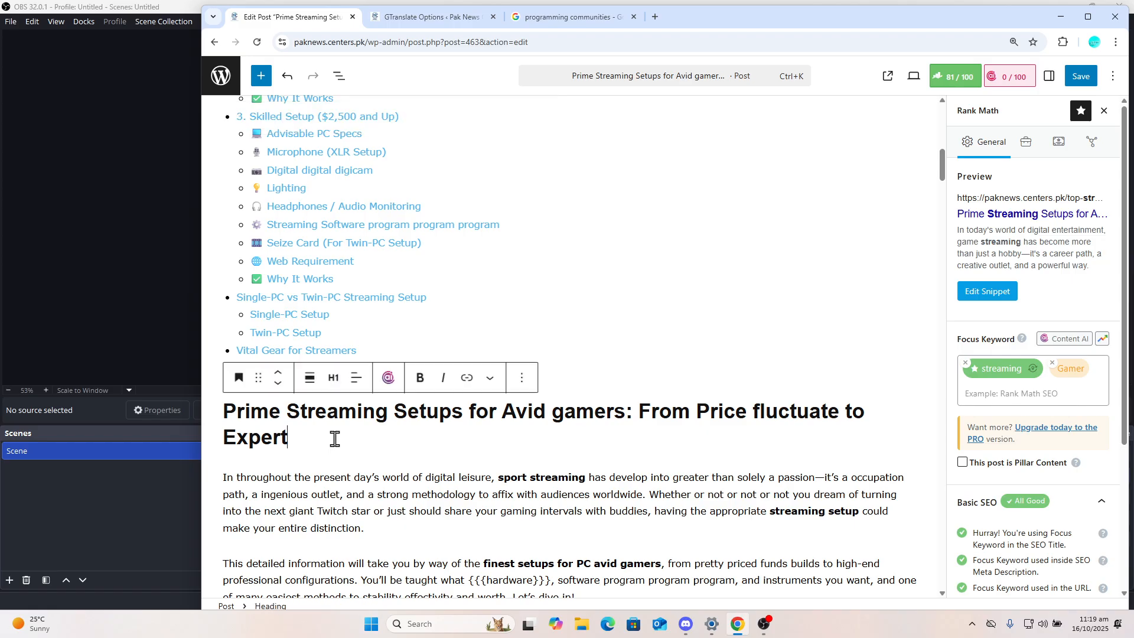
{"action": "key", "text": "Down"}
{"action": "key", "text": "Down"}
{"action": "key", "text": "Down"}
{"action": "key", "text": "Down"}
{"action": "key", "text": "Down"}
{"action": "key", "text": "Down"}
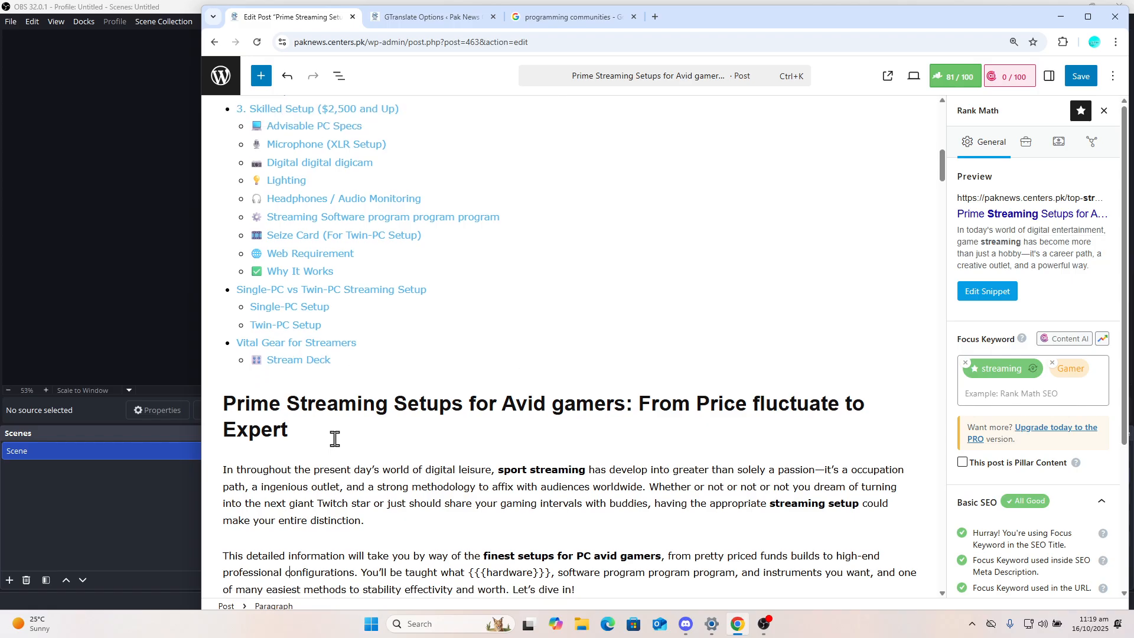
{"action": "key", "text": "Down"}
{"action": "key", "text": "Down"}
{"action": "key", "text": "Down"}
{"action": "key", "text": "Down"}
{"action": "key", "text": "Down"}
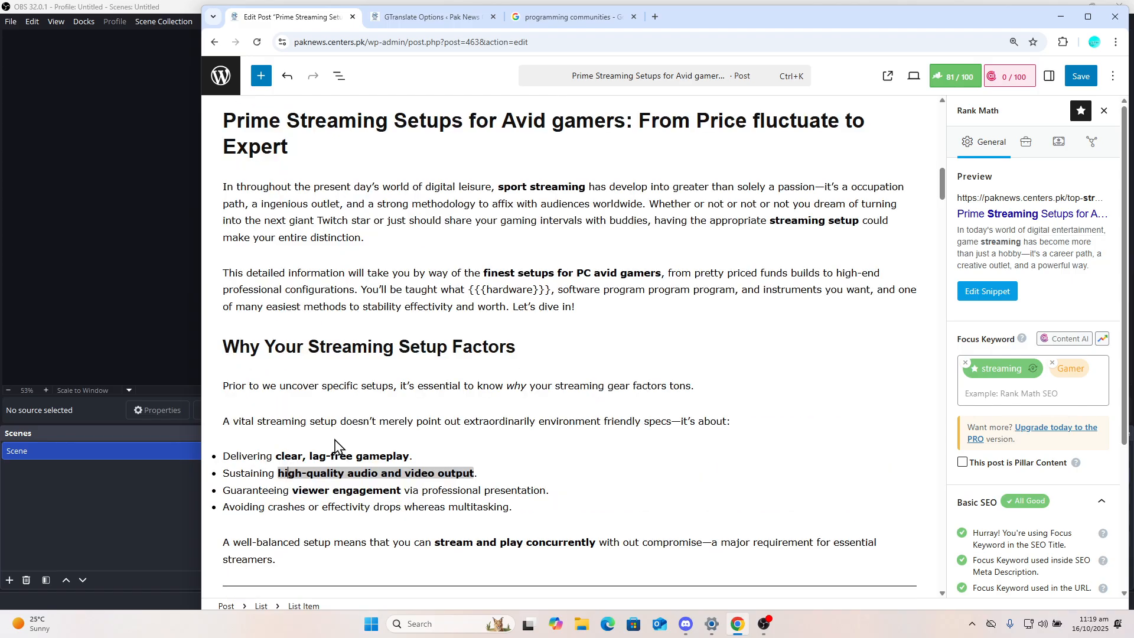
{"action": "key", "text": "Down"}
{"action": "key", "text": "Down"}
{"action": "key", "text": "Down"}
{"action": "key", "text": "Down"}
{"action": "key", "text": "Down"}
{"action": "key", "text": "Down"}
{"action": "key", "text": "Down"}
{"action": "key", "text": "Up"}
{"action": "key", "text": "Up"}
{"action": "key", "text": "Up"}
{"action": "key", "text": "Up"}
{"action": "key", "text": "Up"}
{"action": "key", "text": "Up"}
{"action": "key", "text": "Up"}
{"action": "key", "text": "Up"}
{"action": "key", "text": "Up"}
{"action": "key", "text": "Up"}
{"action": "key", "text": "Up"}
{"action": "key", "text": "Up"}
{"action": "key", "text": "Up"}
{"action": "key", "text": "Up"}
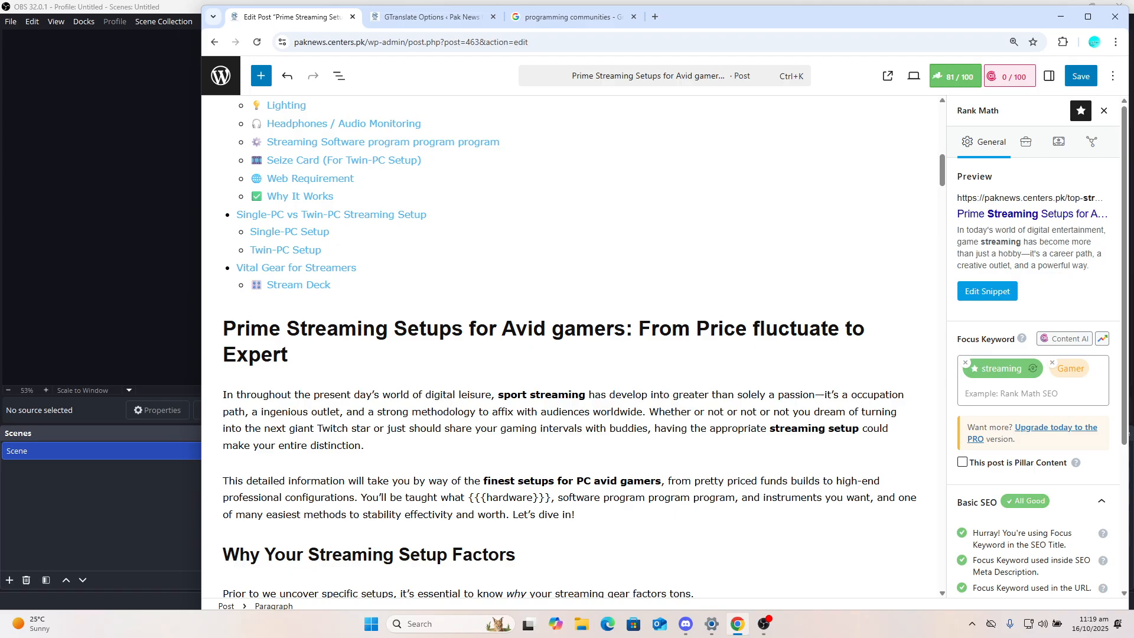
{"action": "scroll", "coordinate": [570, 348], "scroll_direction": "up", "scroll_amount": 9}
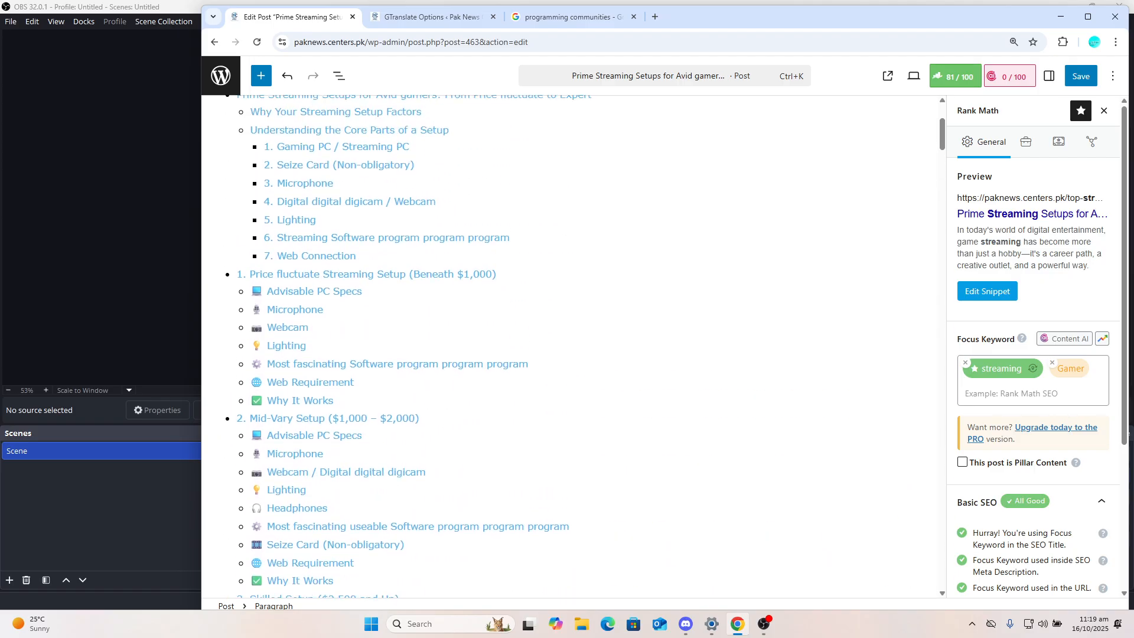
{"action": "scroll", "coordinate": [570, 349], "scroll_direction": "up", "scroll_amount": 3}
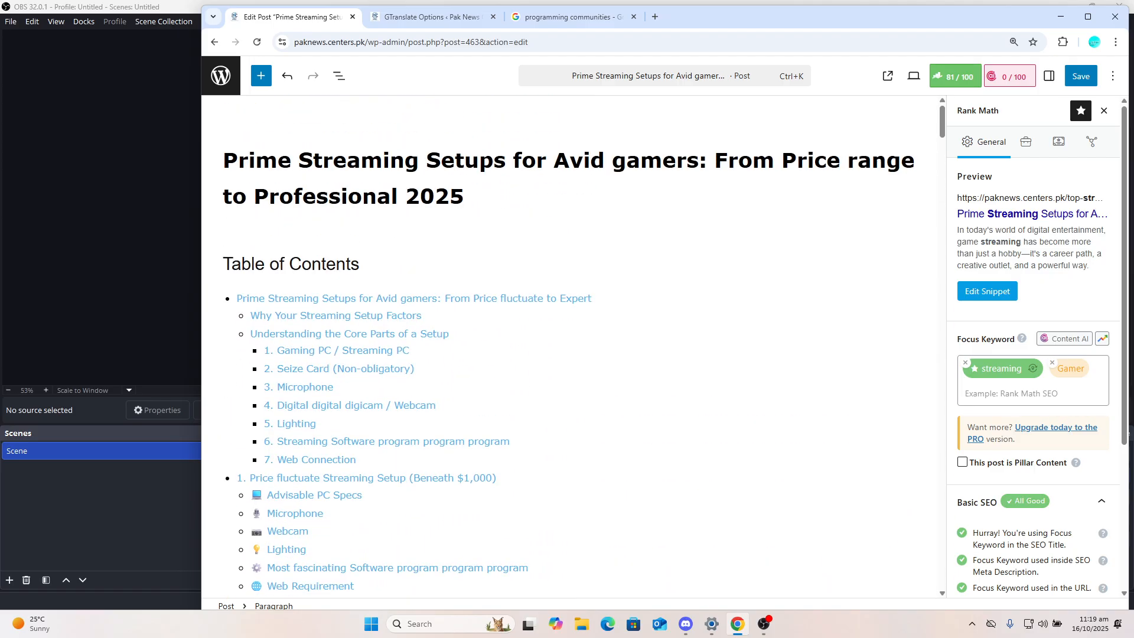
{"action": "scroll", "coordinate": [570, 348], "scroll_direction": "down", "scroll_amount": 12}
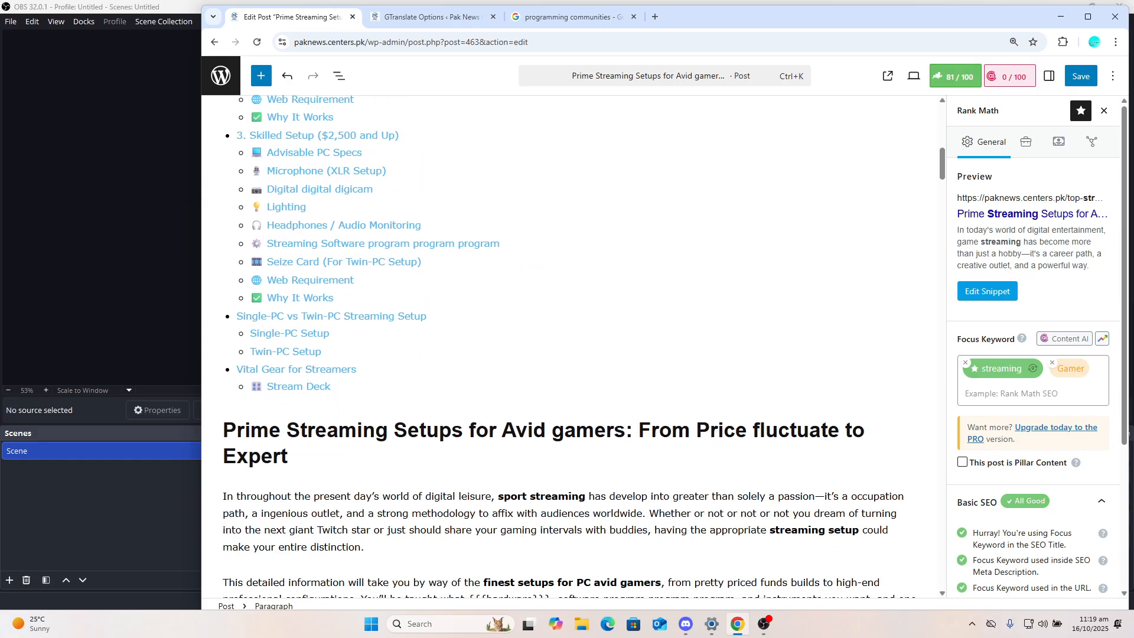
{"action": "scroll", "coordinate": [584, 346], "scroll_direction": "down", "scroll_amount": 4}
{"action": "scroll", "coordinate": [662, 262], "scroll_direction": "down", "scroll_amount": 5}
Examine the post's basic SEO checks in Rank Math and expand the Additional checks
{"action": "mouse_move", "coordinate": [663, 263]}
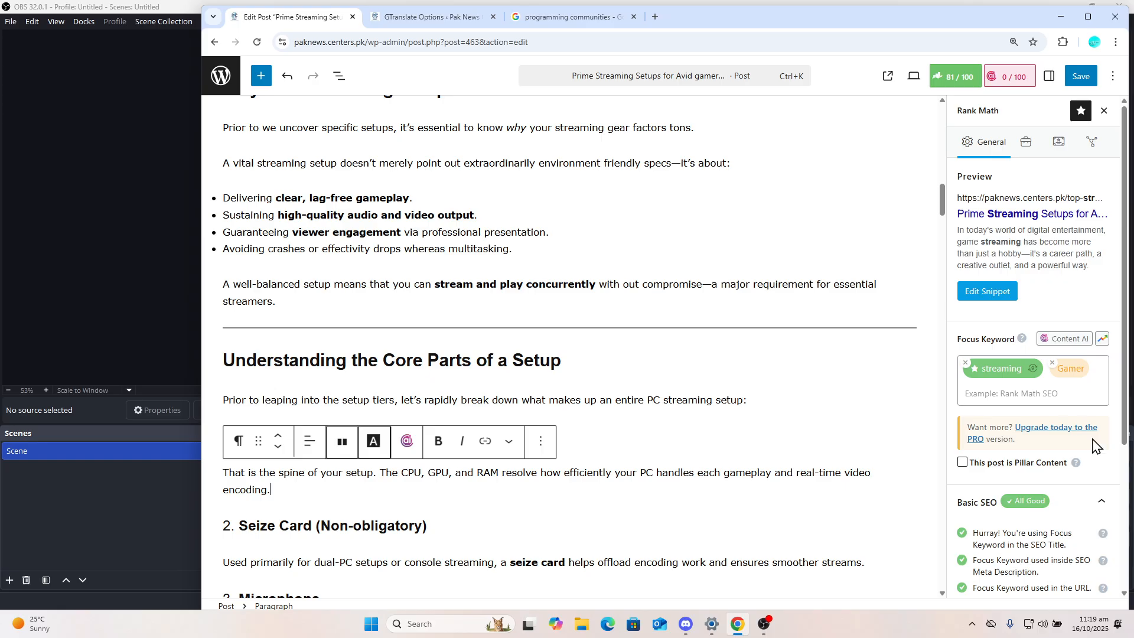
{"action": "left_click_drag", "start_coordinate": [1126, 402], "coordinate": [1112, 544]}
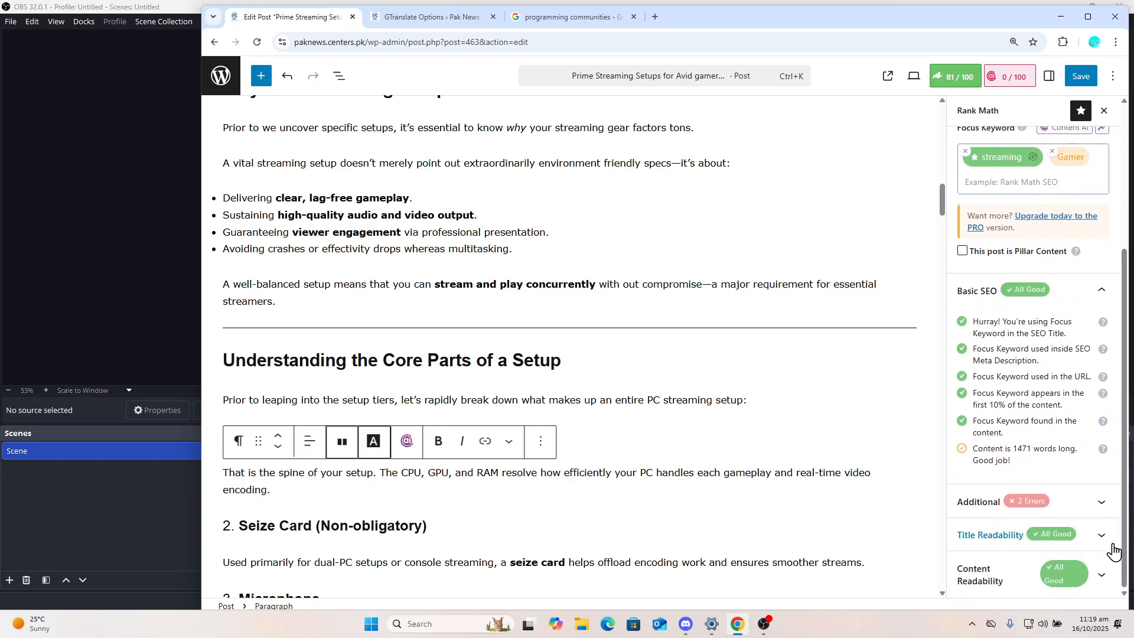
{"action": "left_click", "coordinate": [1076, 496]}
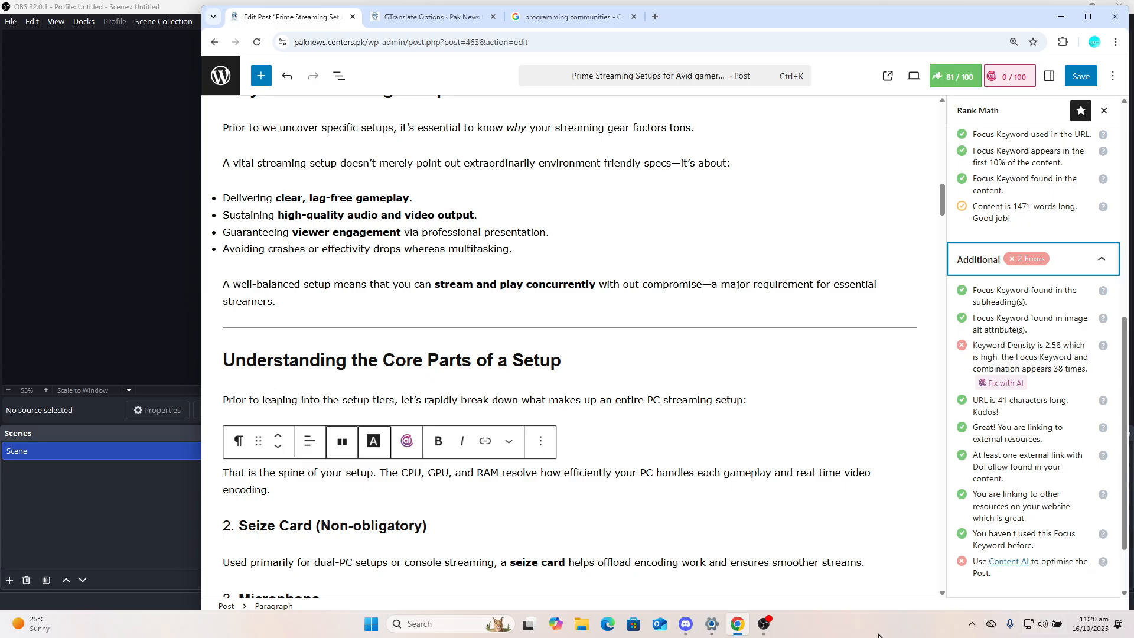
{"action": "left_click", "coordinate": [765, 625]}
{"action": "left_click", "coordinate": [770, 625]}
{"action": "left_click", "coordinate": [769, 625]}
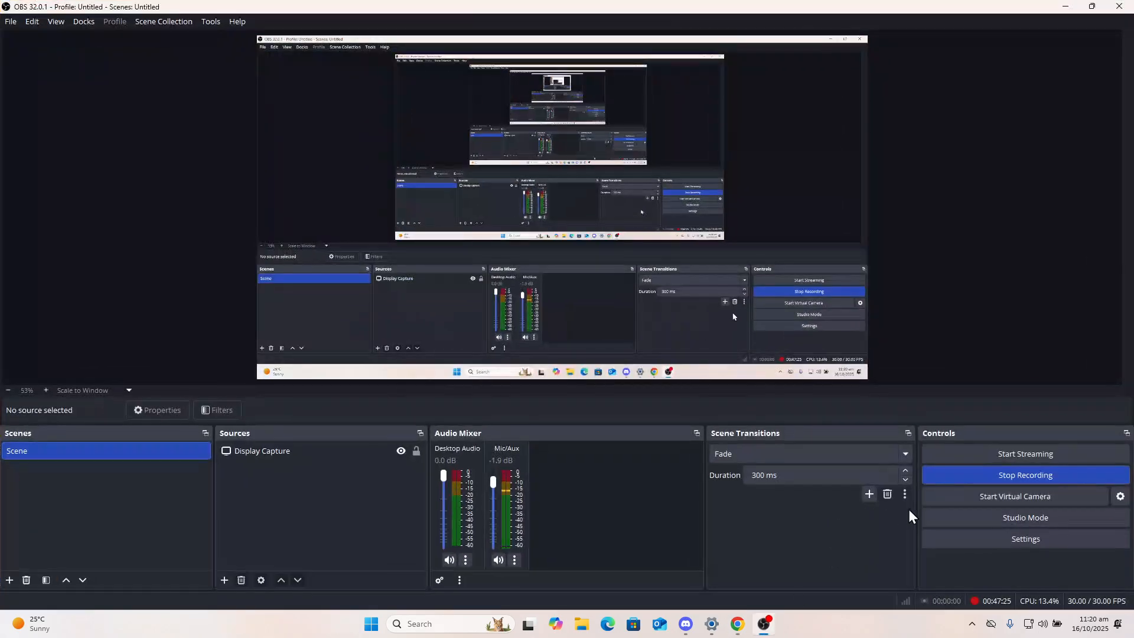